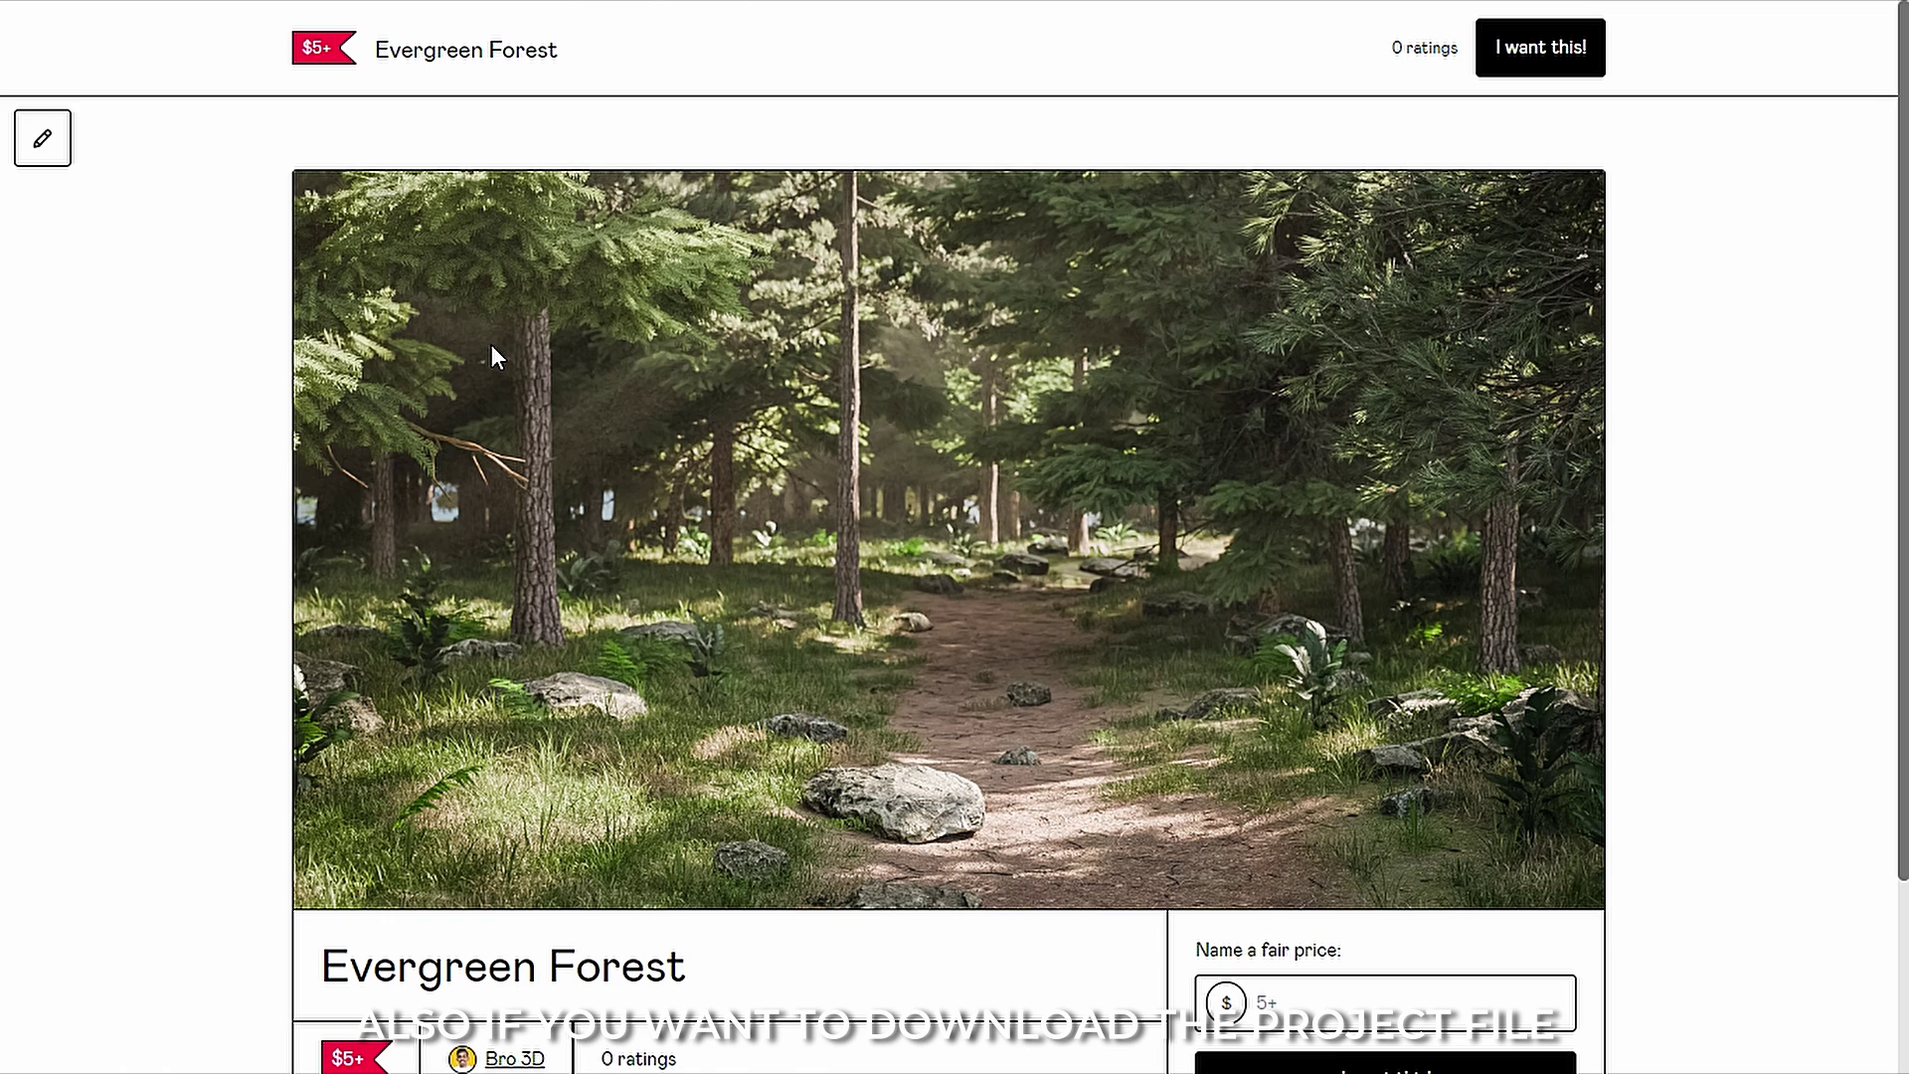
scroll(491, 344, "down", 3)
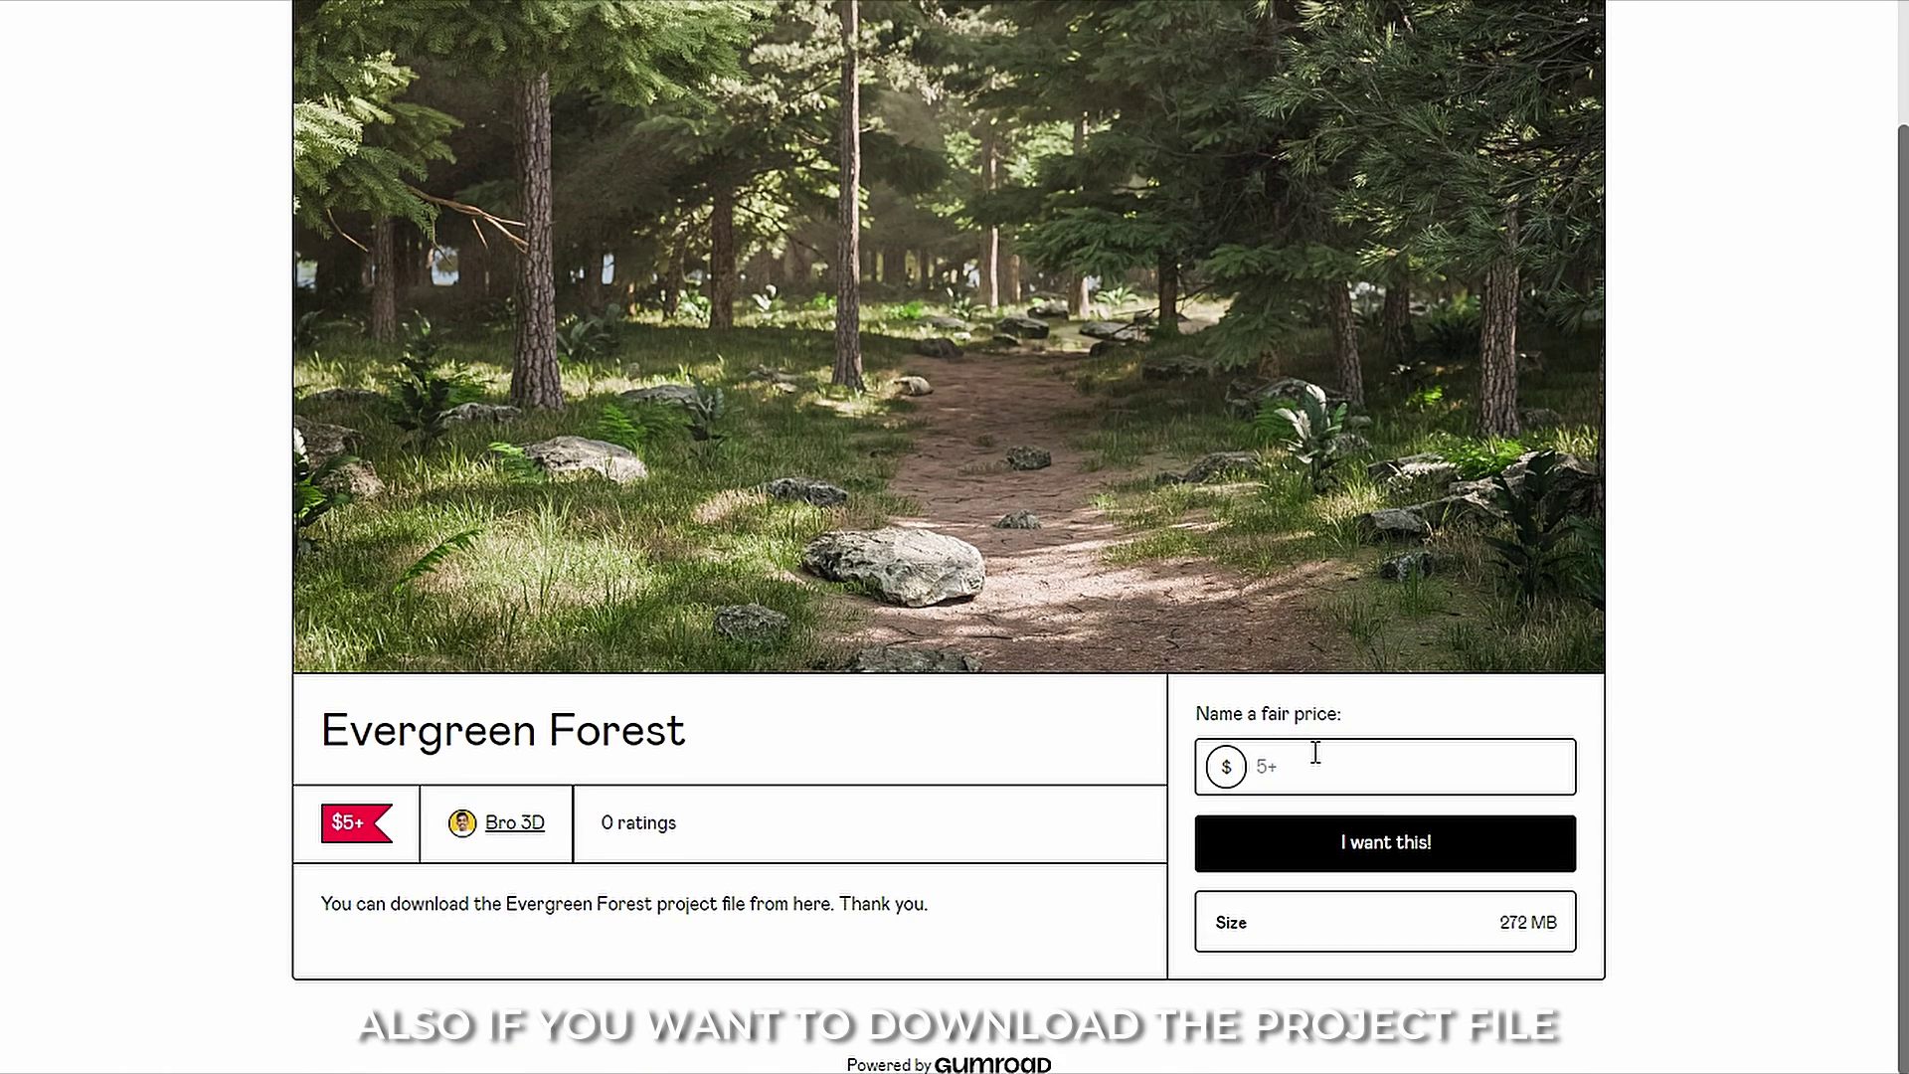
left_click(1315, 757)
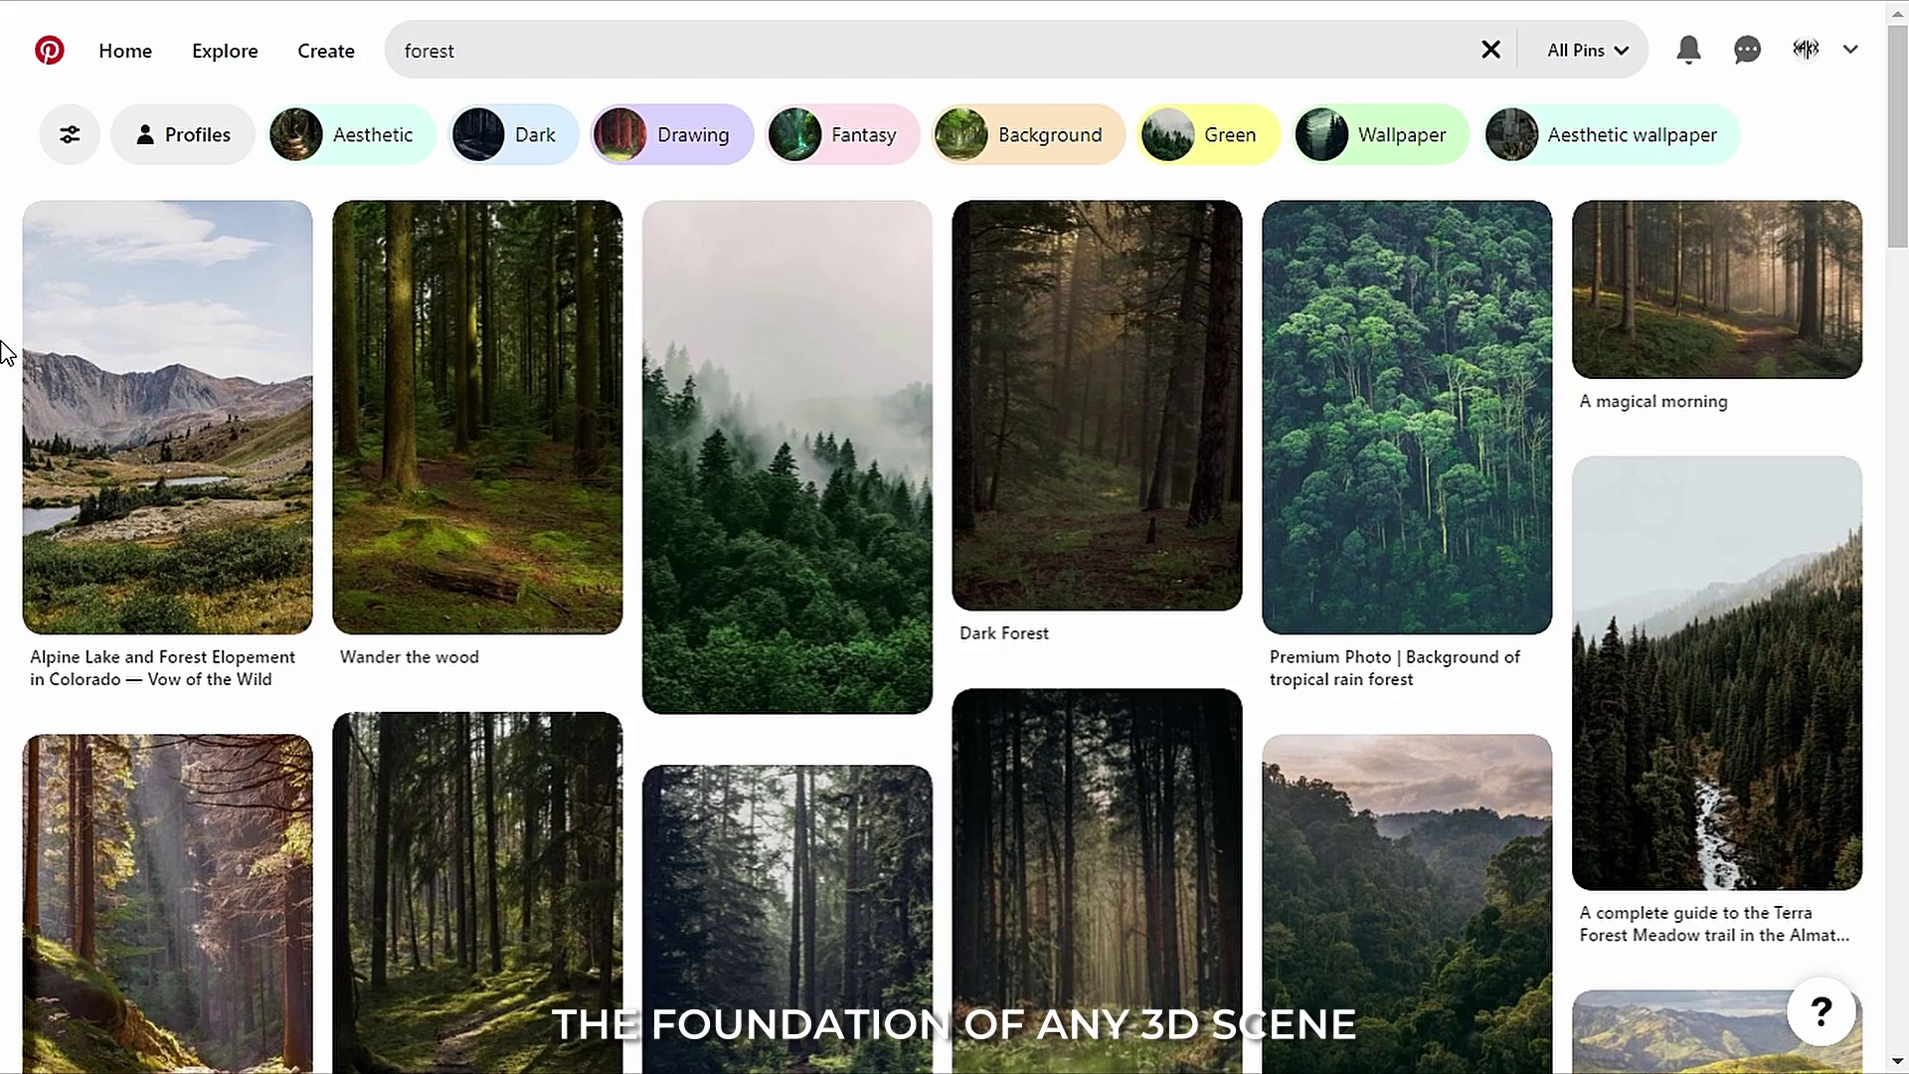
Step: Browse the forest search results, open the pin of a woodland path and look over the collected forest reference images
scroll(3, 353, "down", 3)
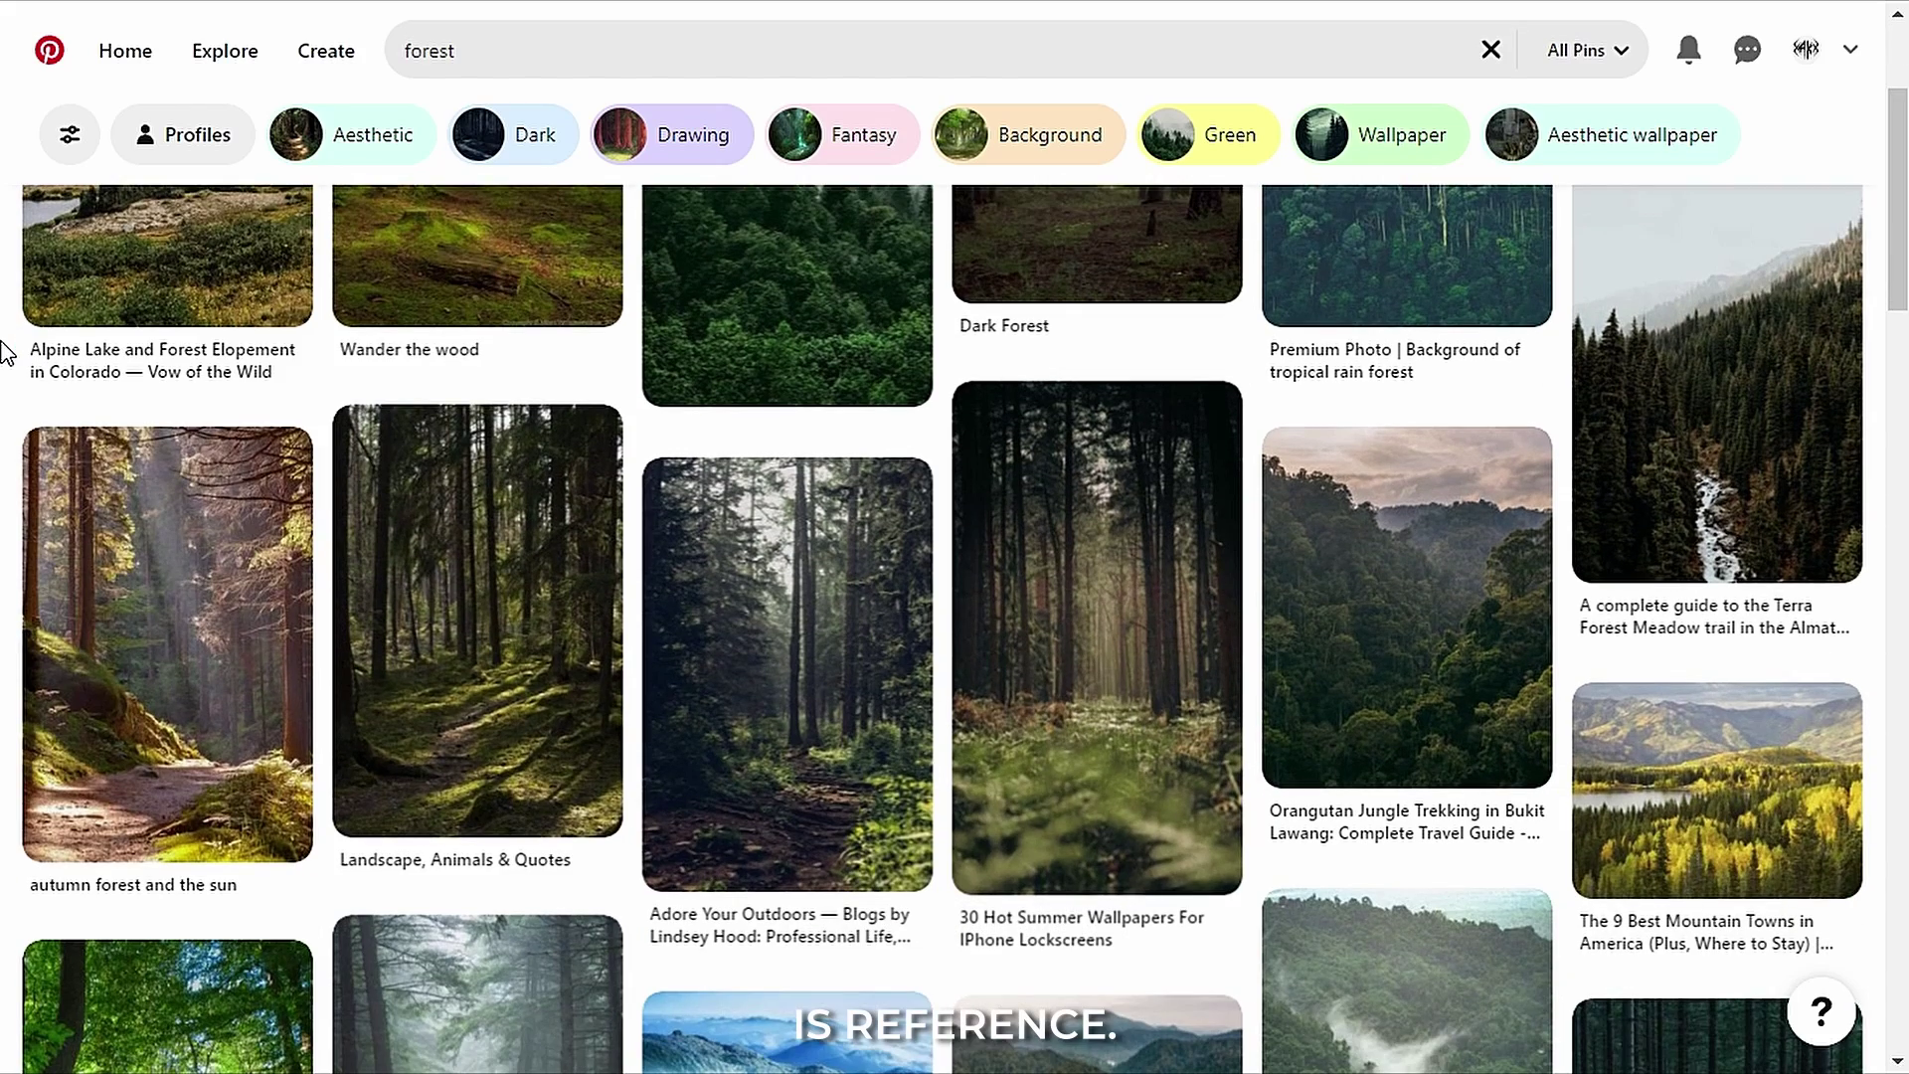
scroll(5, 355, "down", 3)
left_click(843, 427)
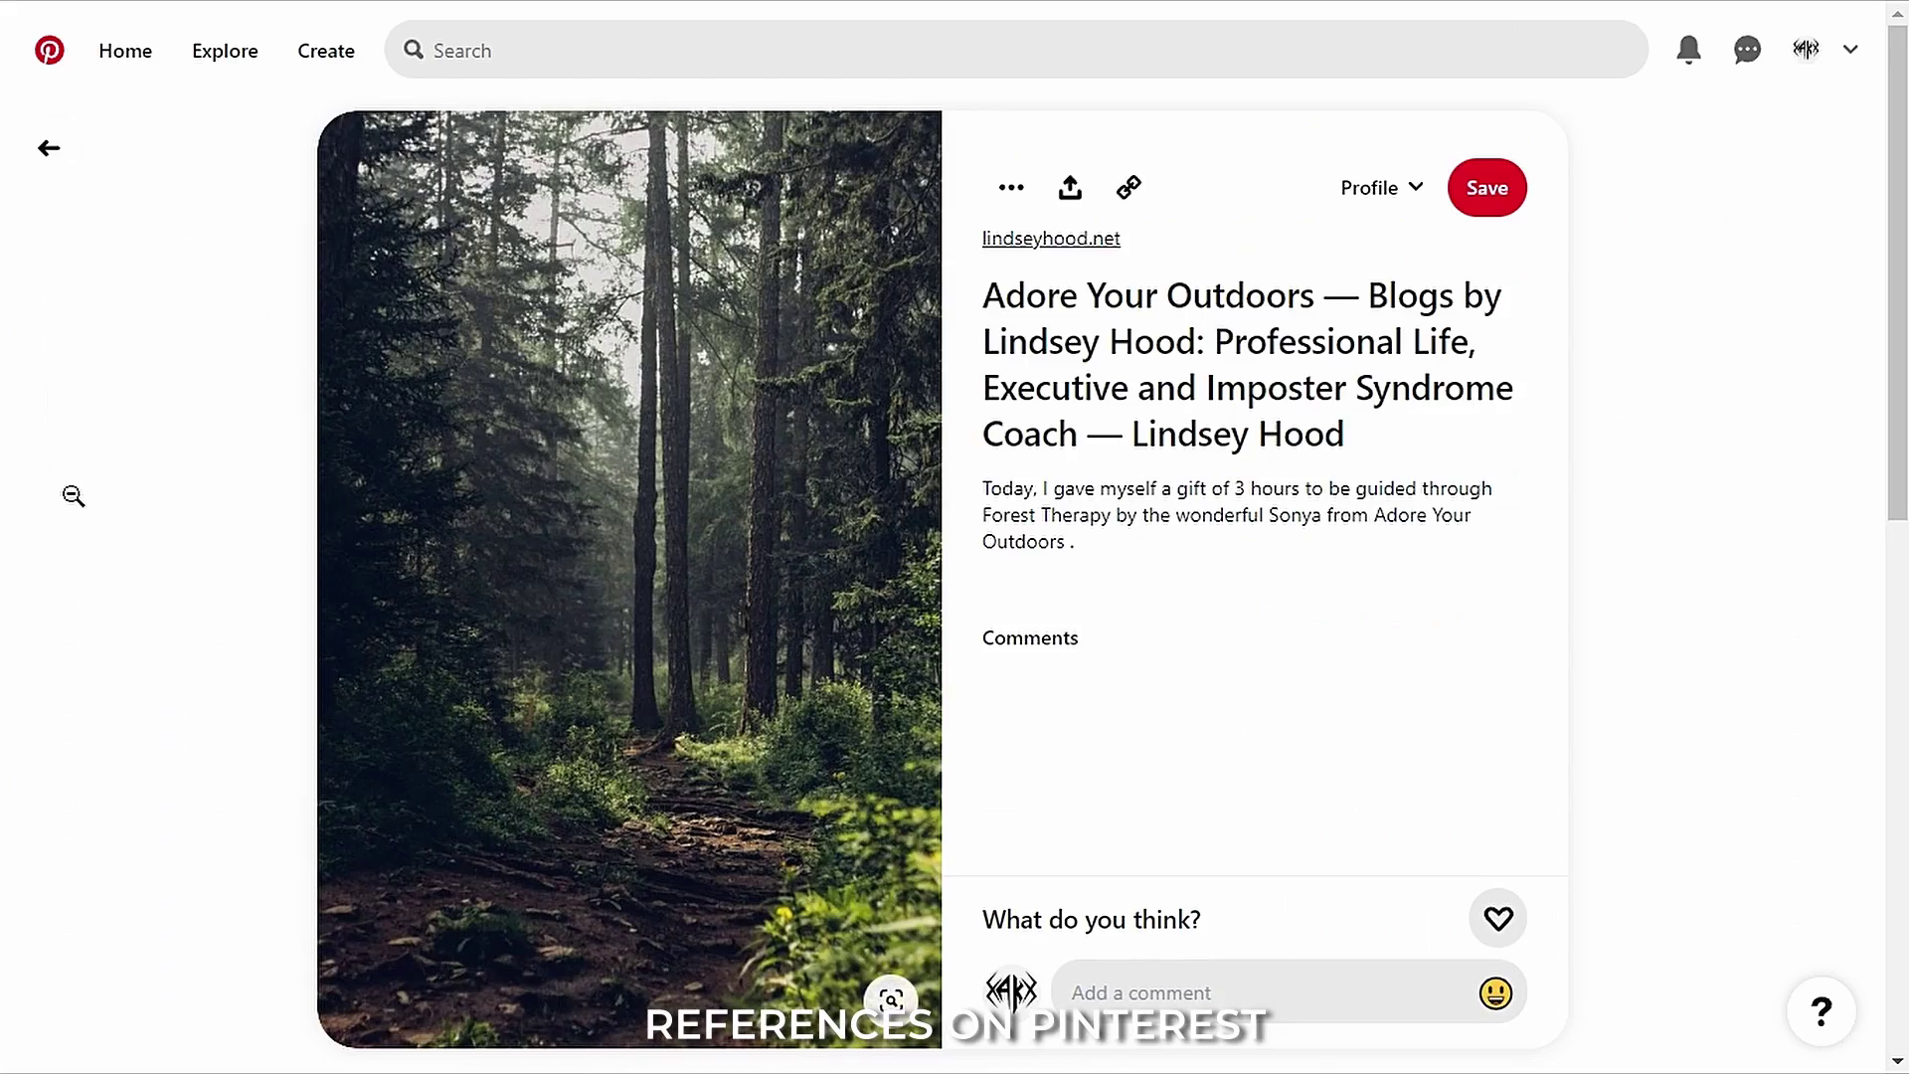
scroll(5, 684, "down", 9)
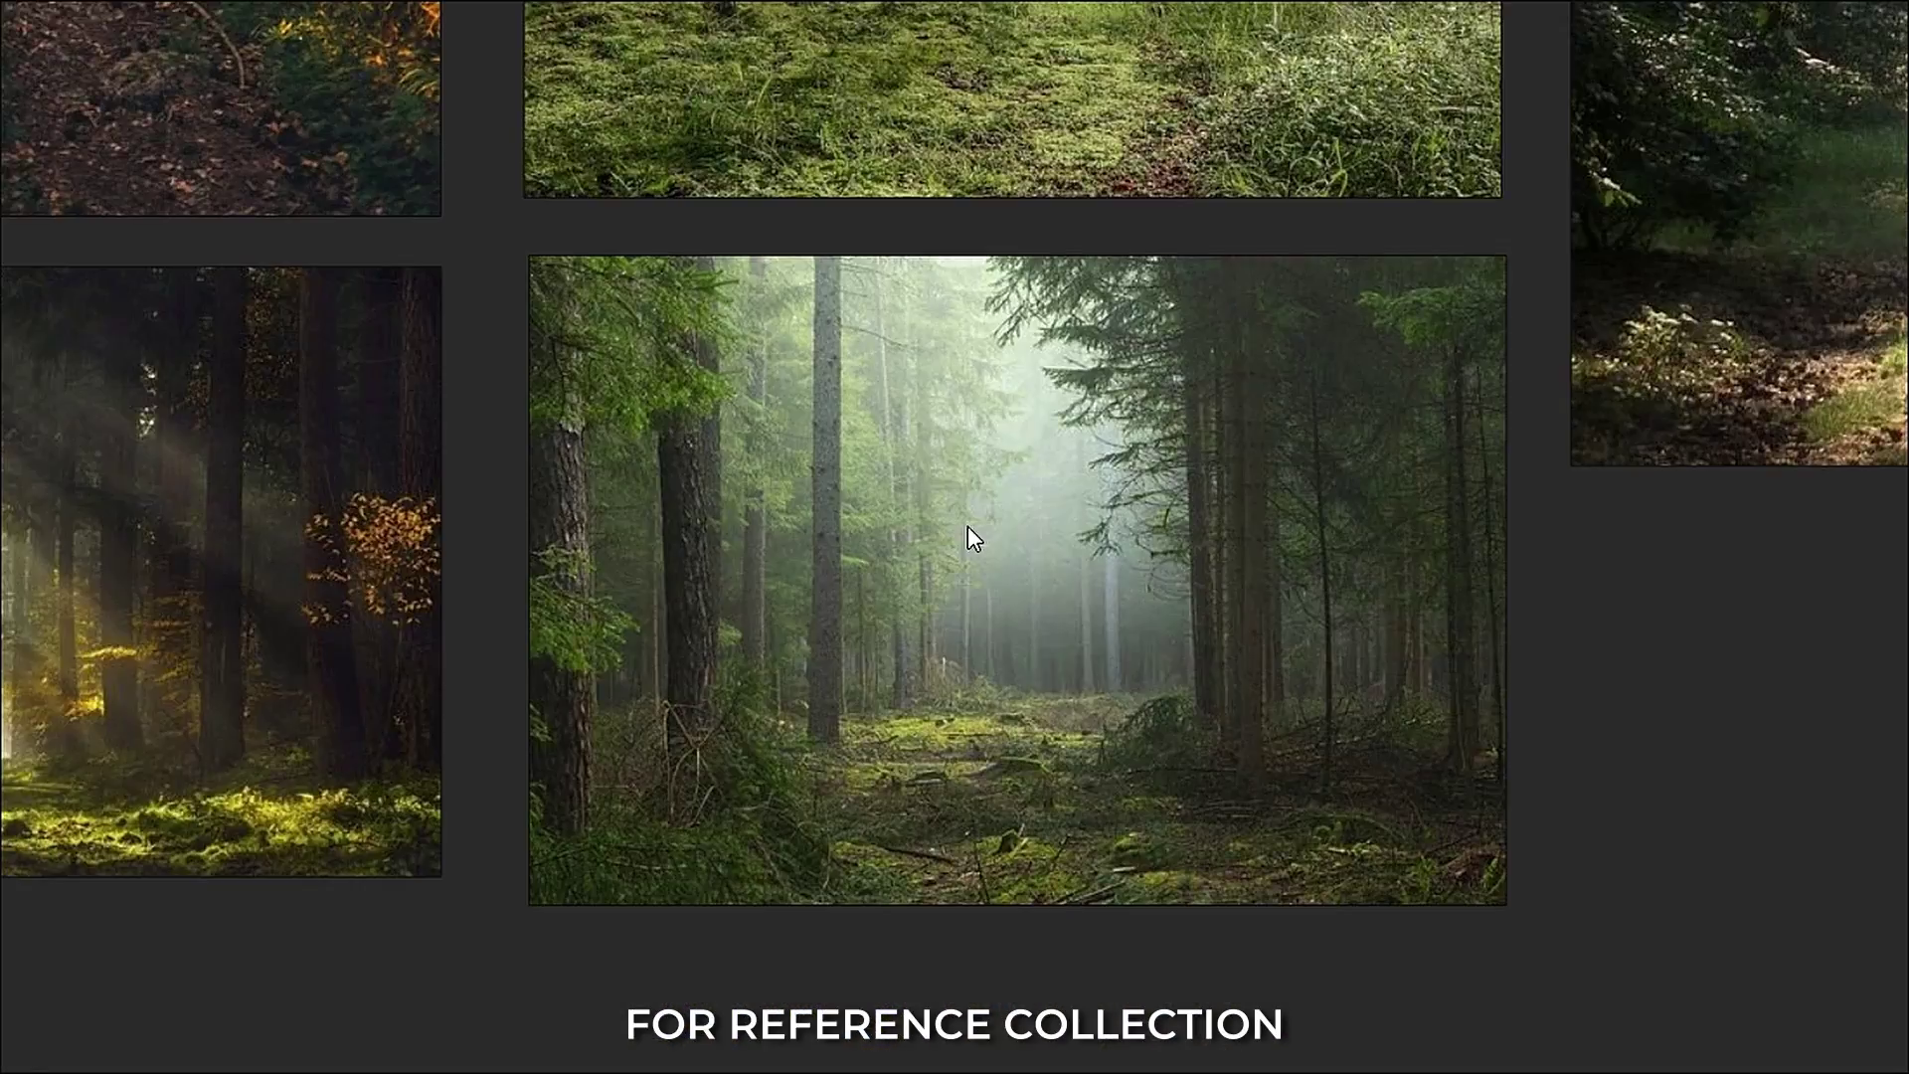
scroll(968, 537, "down", 5)
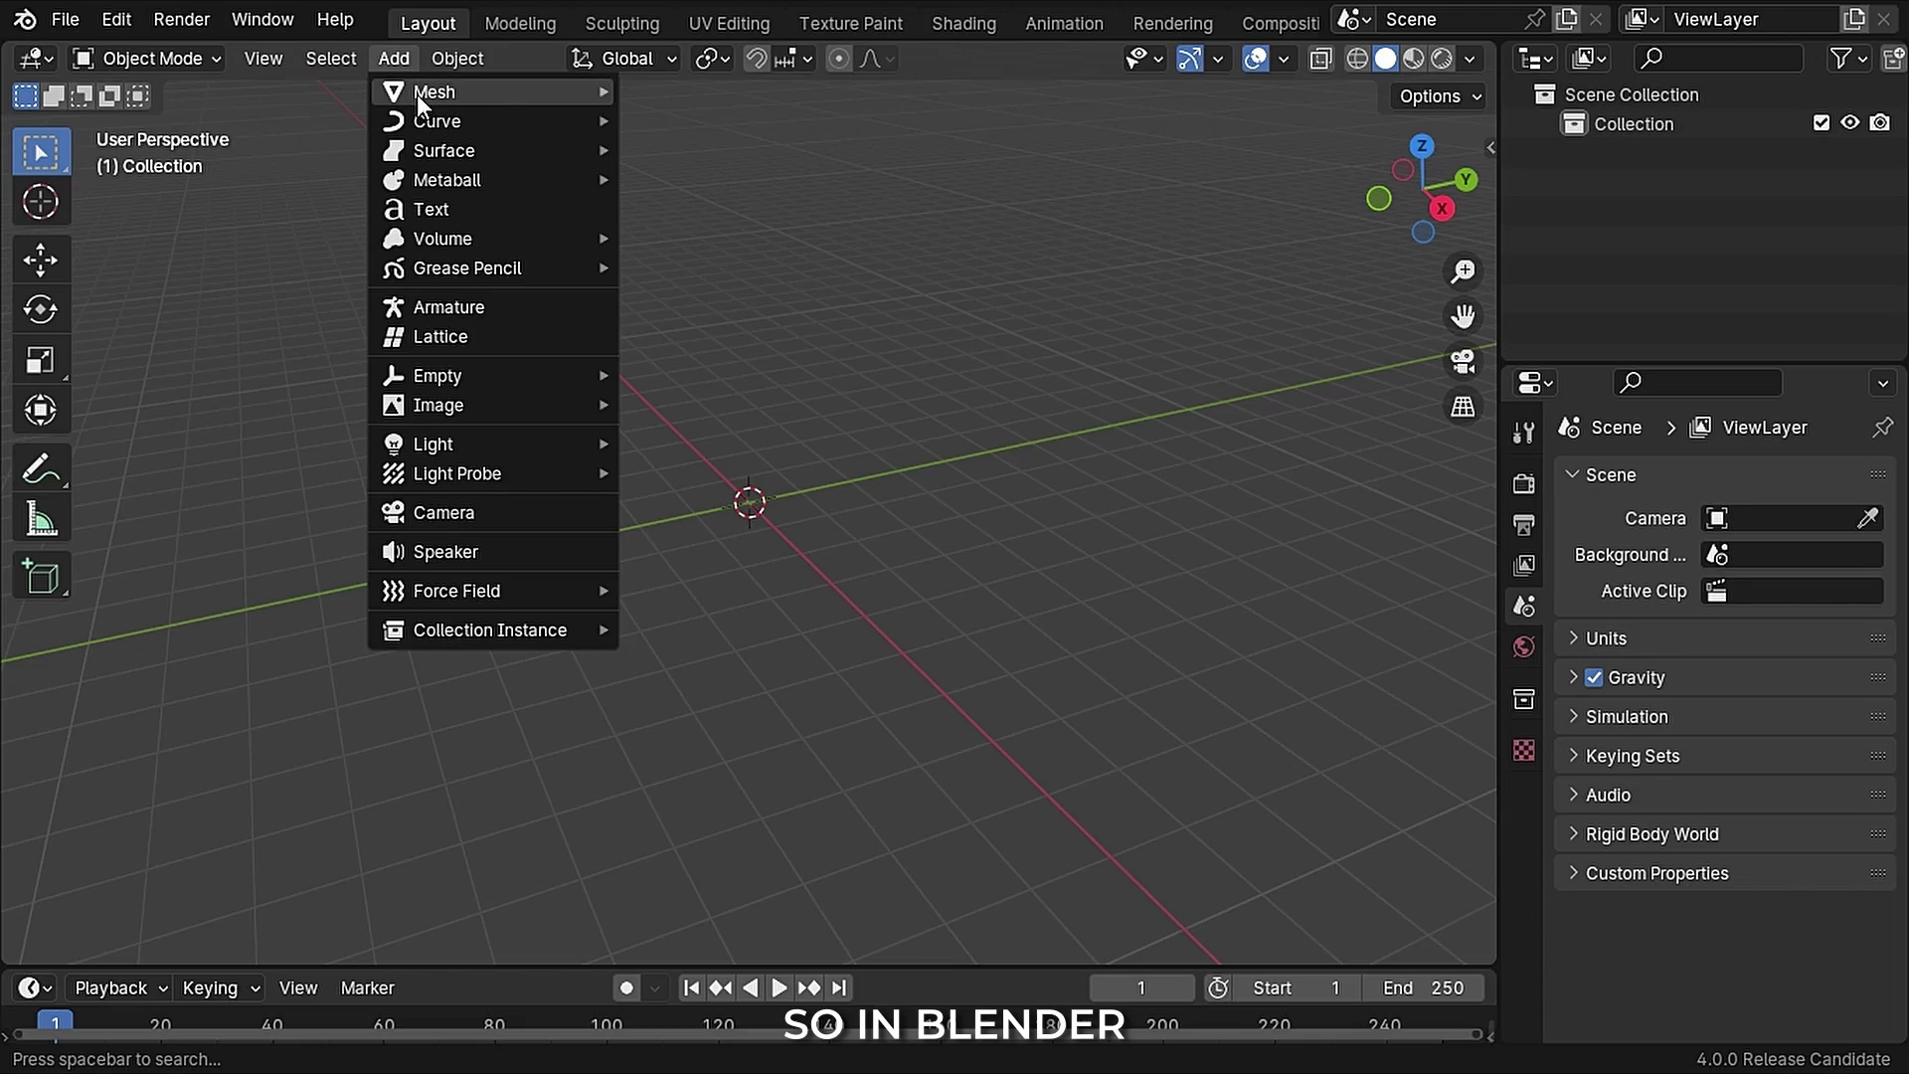
Step: In Blender, add a mesh plane and set its X and Y dimensions to 150 m
mouse_move(418, 93)
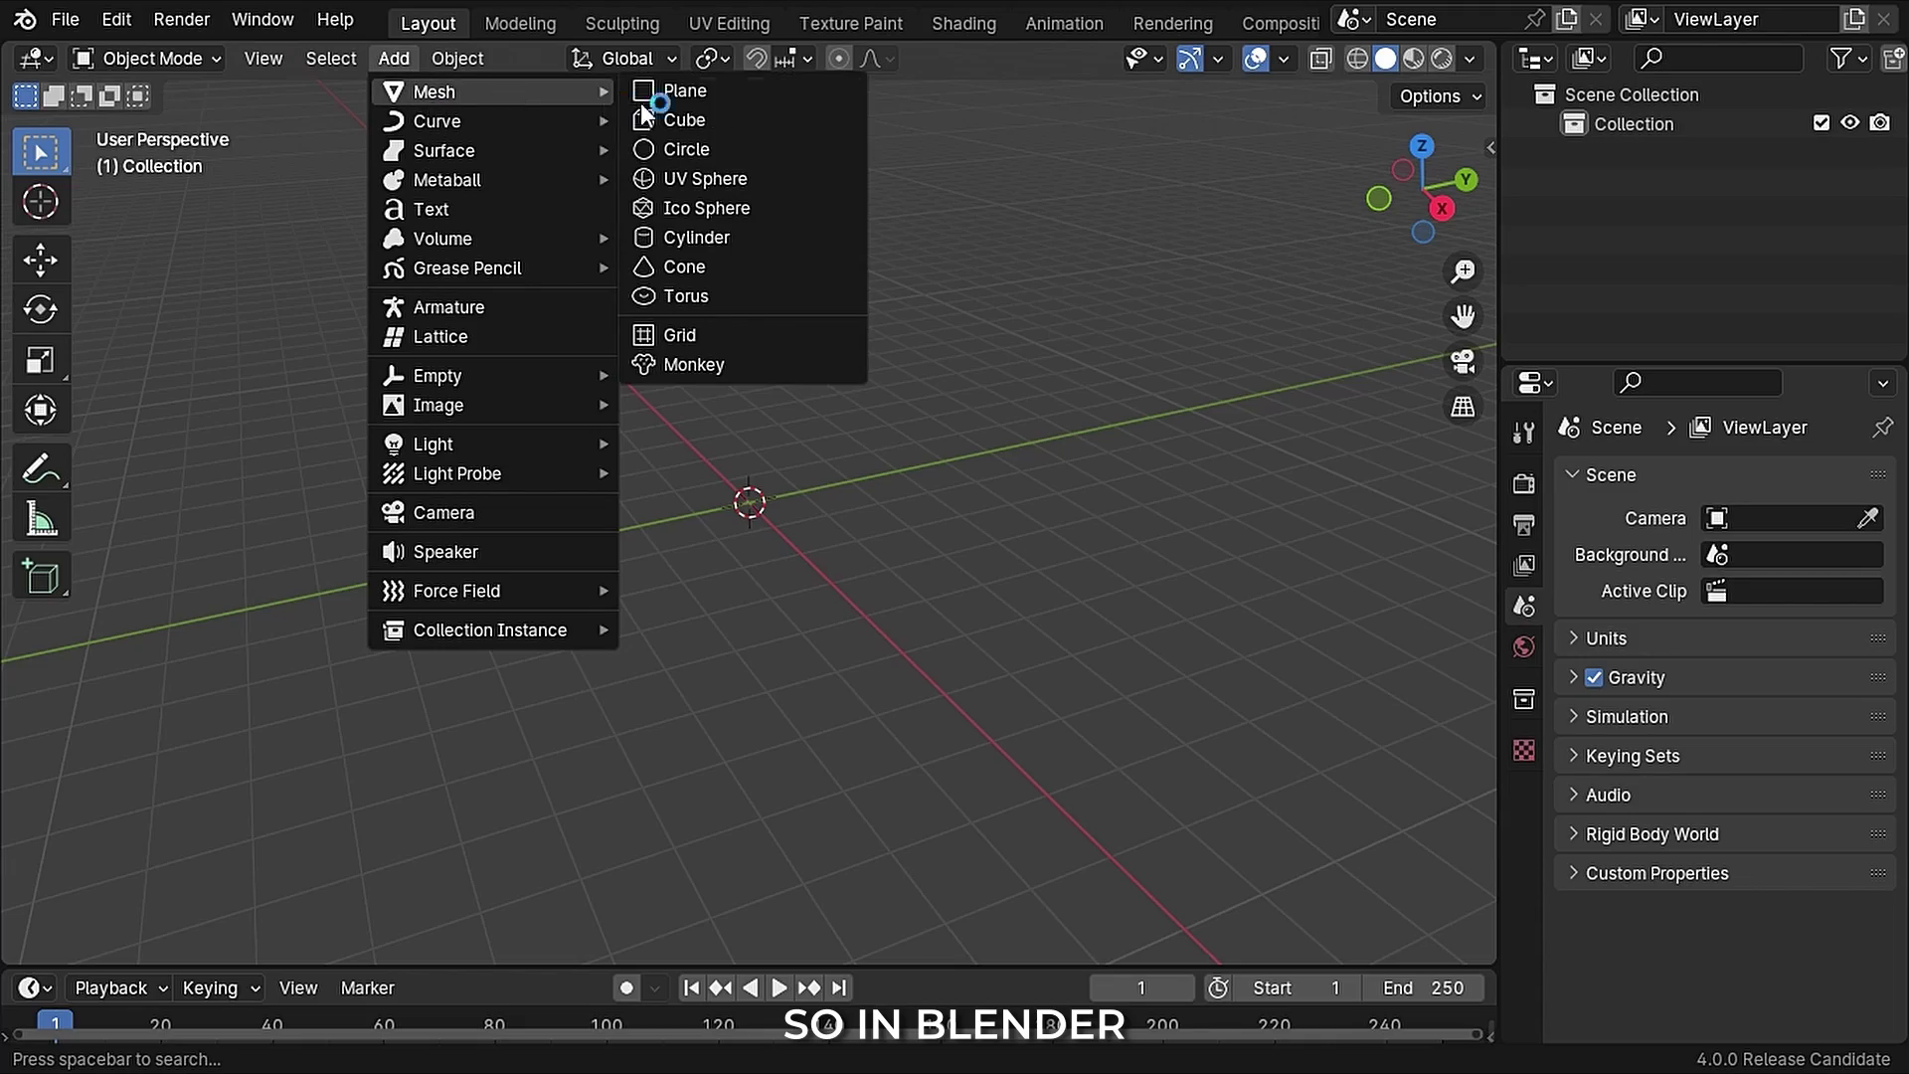
left_click(656, 92)
scroll(821, 498, "up", 10)
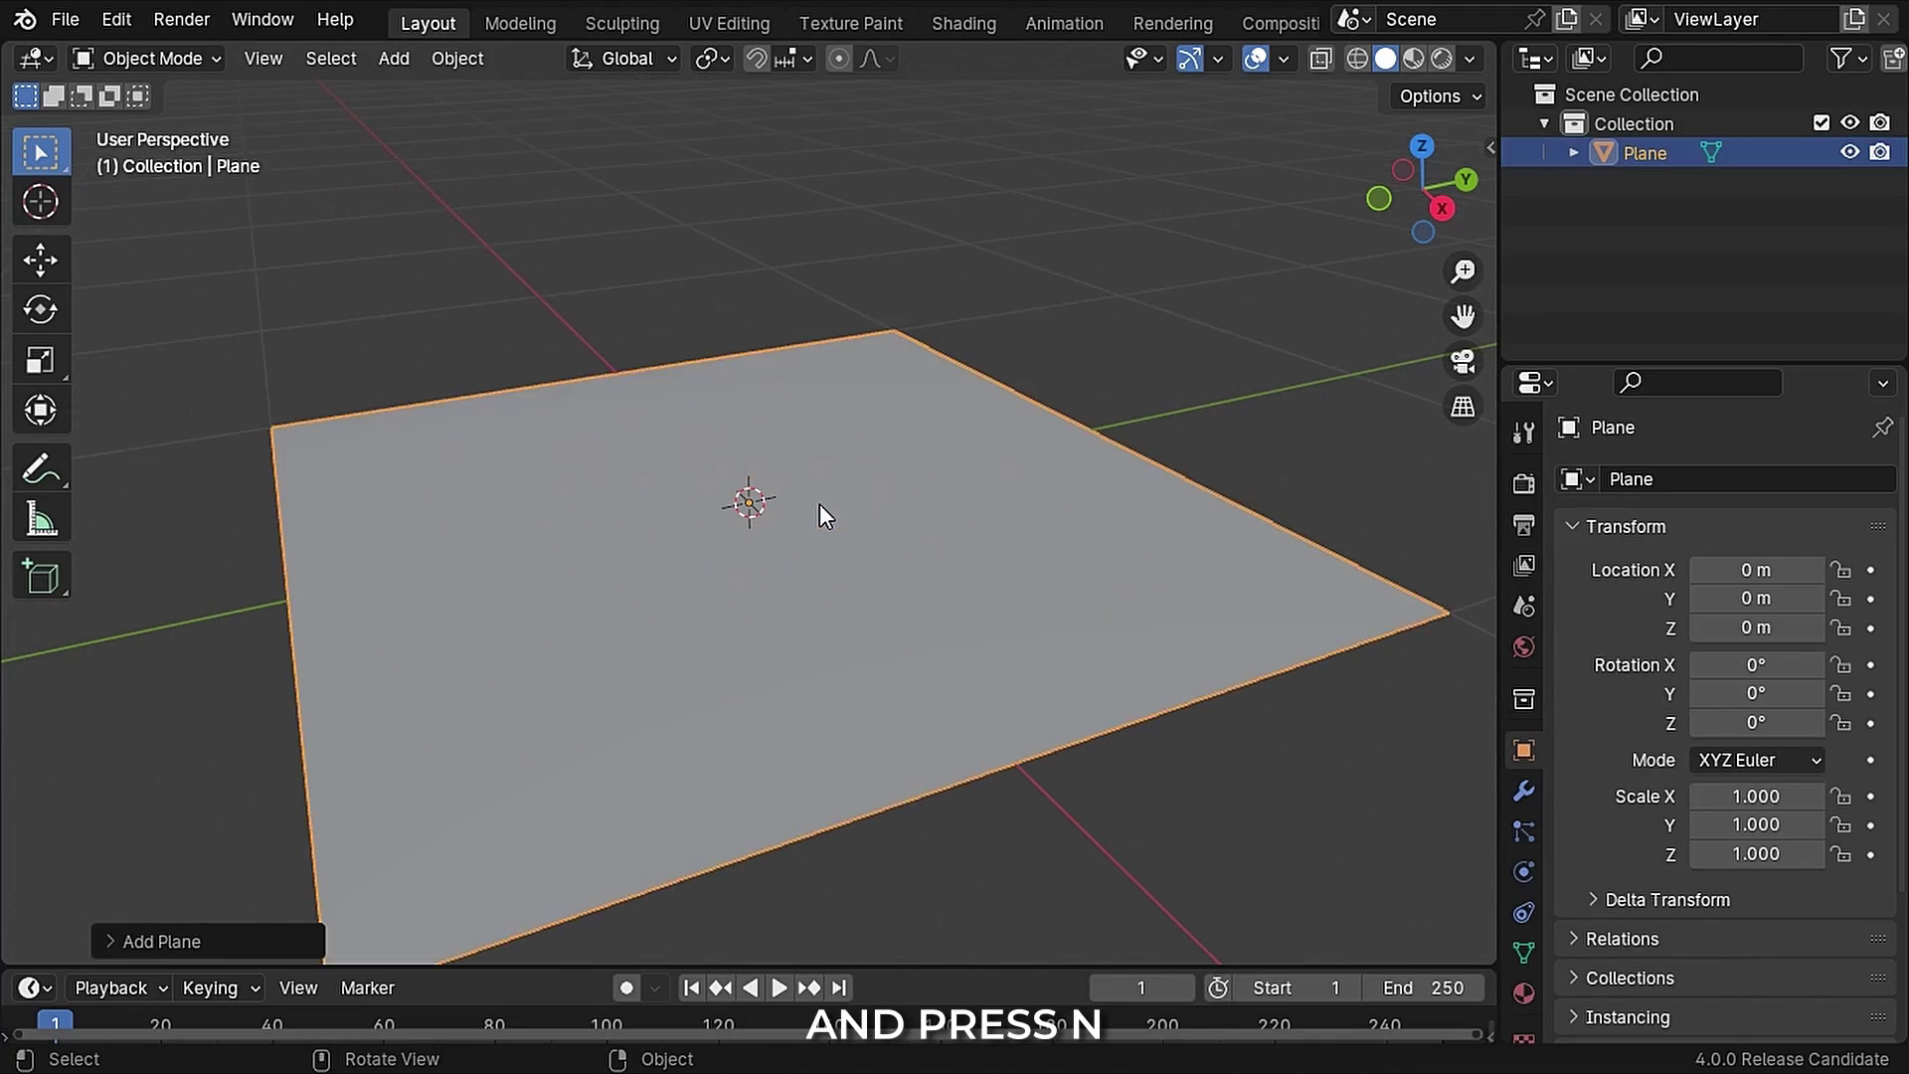
key("n")
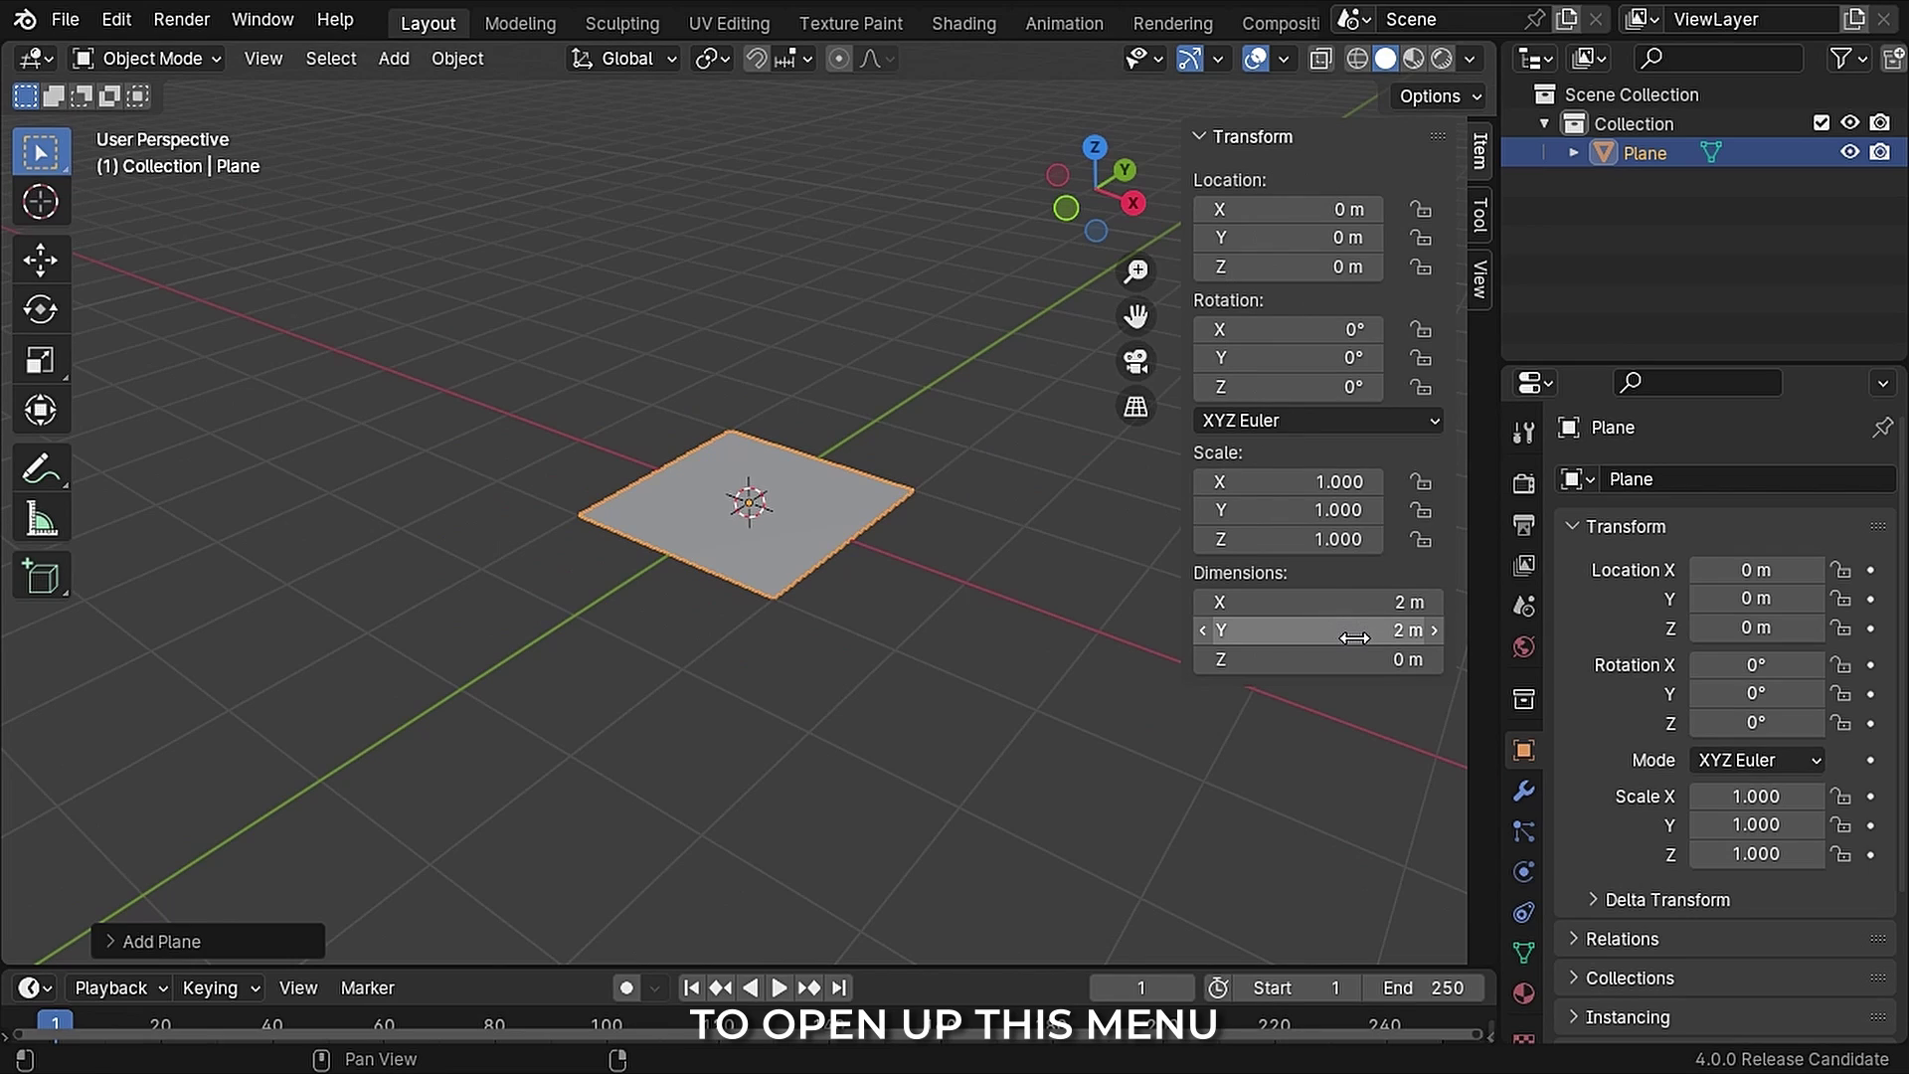
left_click_drag(1354, 637, 1322, 607)
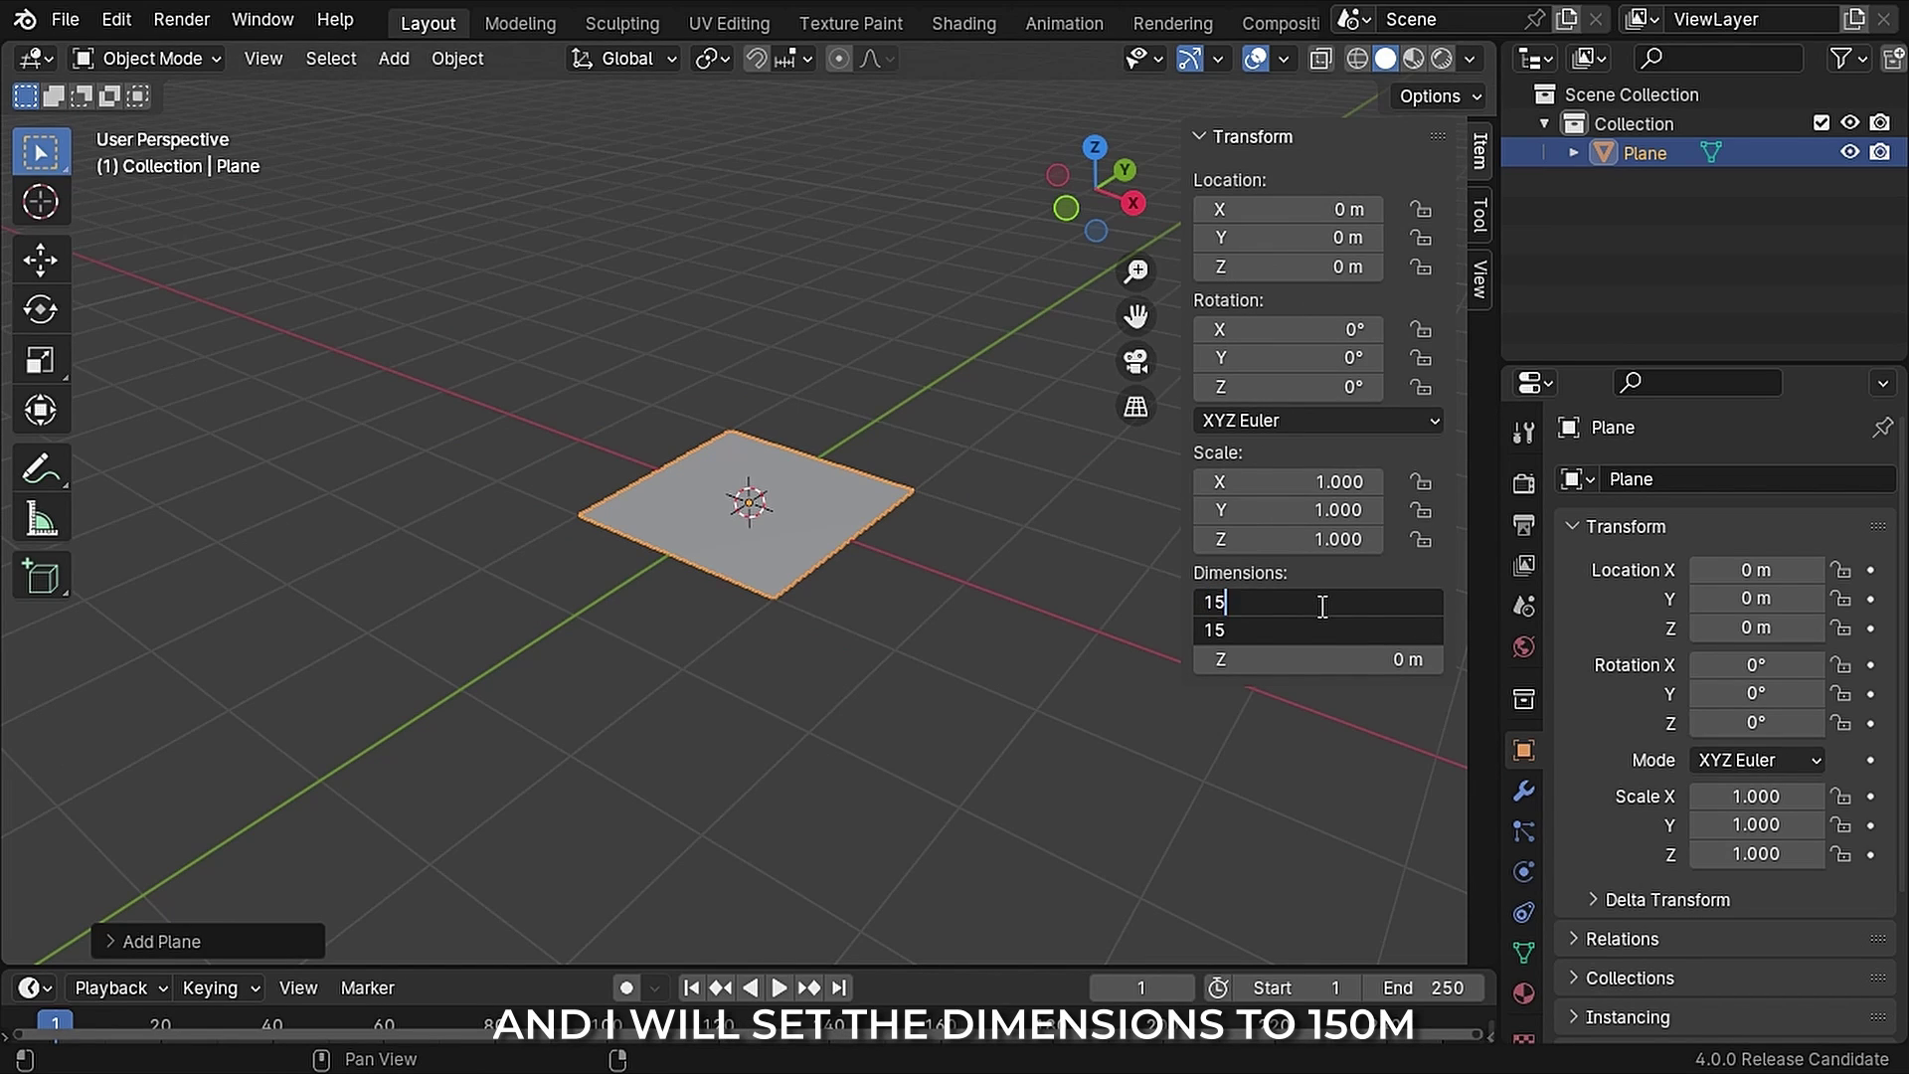
key("Return")
scroll(754, 622, "down", 8)
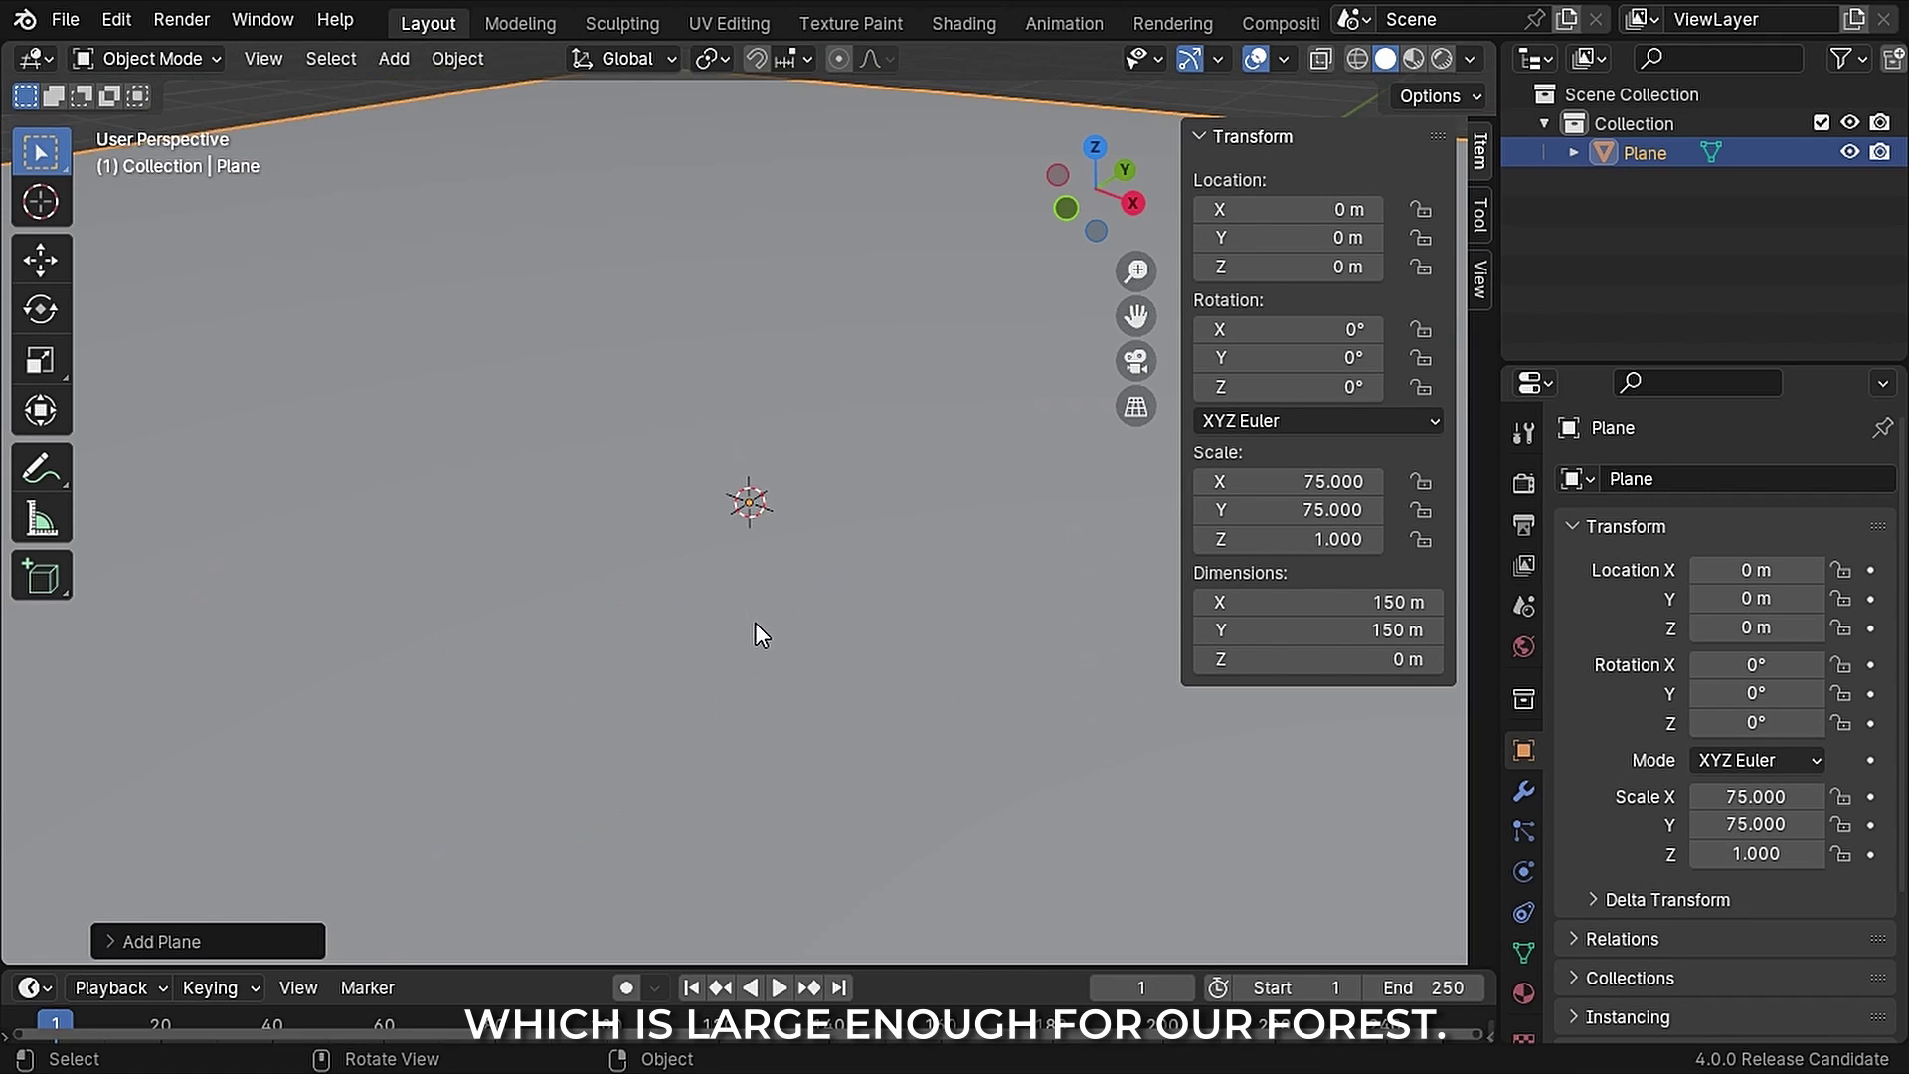
Step: Apply the plane's scale and hide its transform properties
key("ctrl+a")
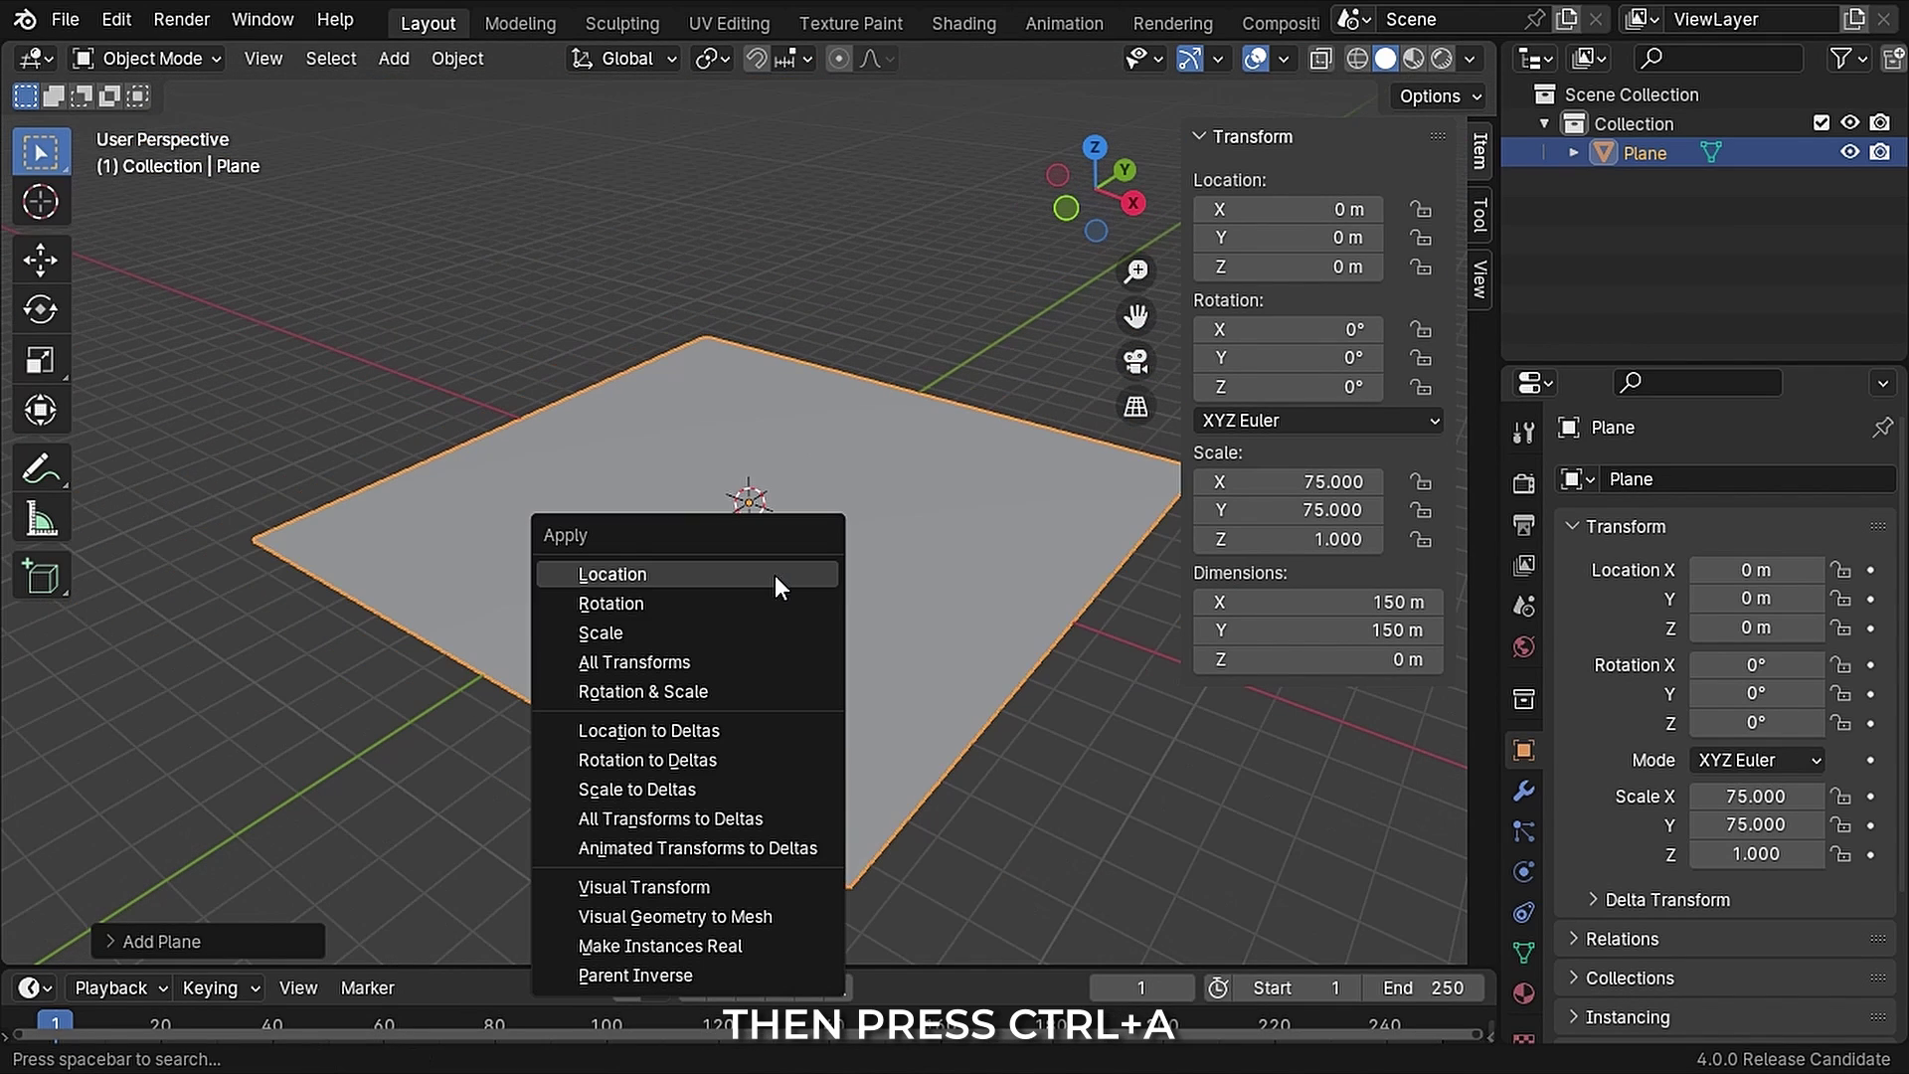
left_click(665, 628)
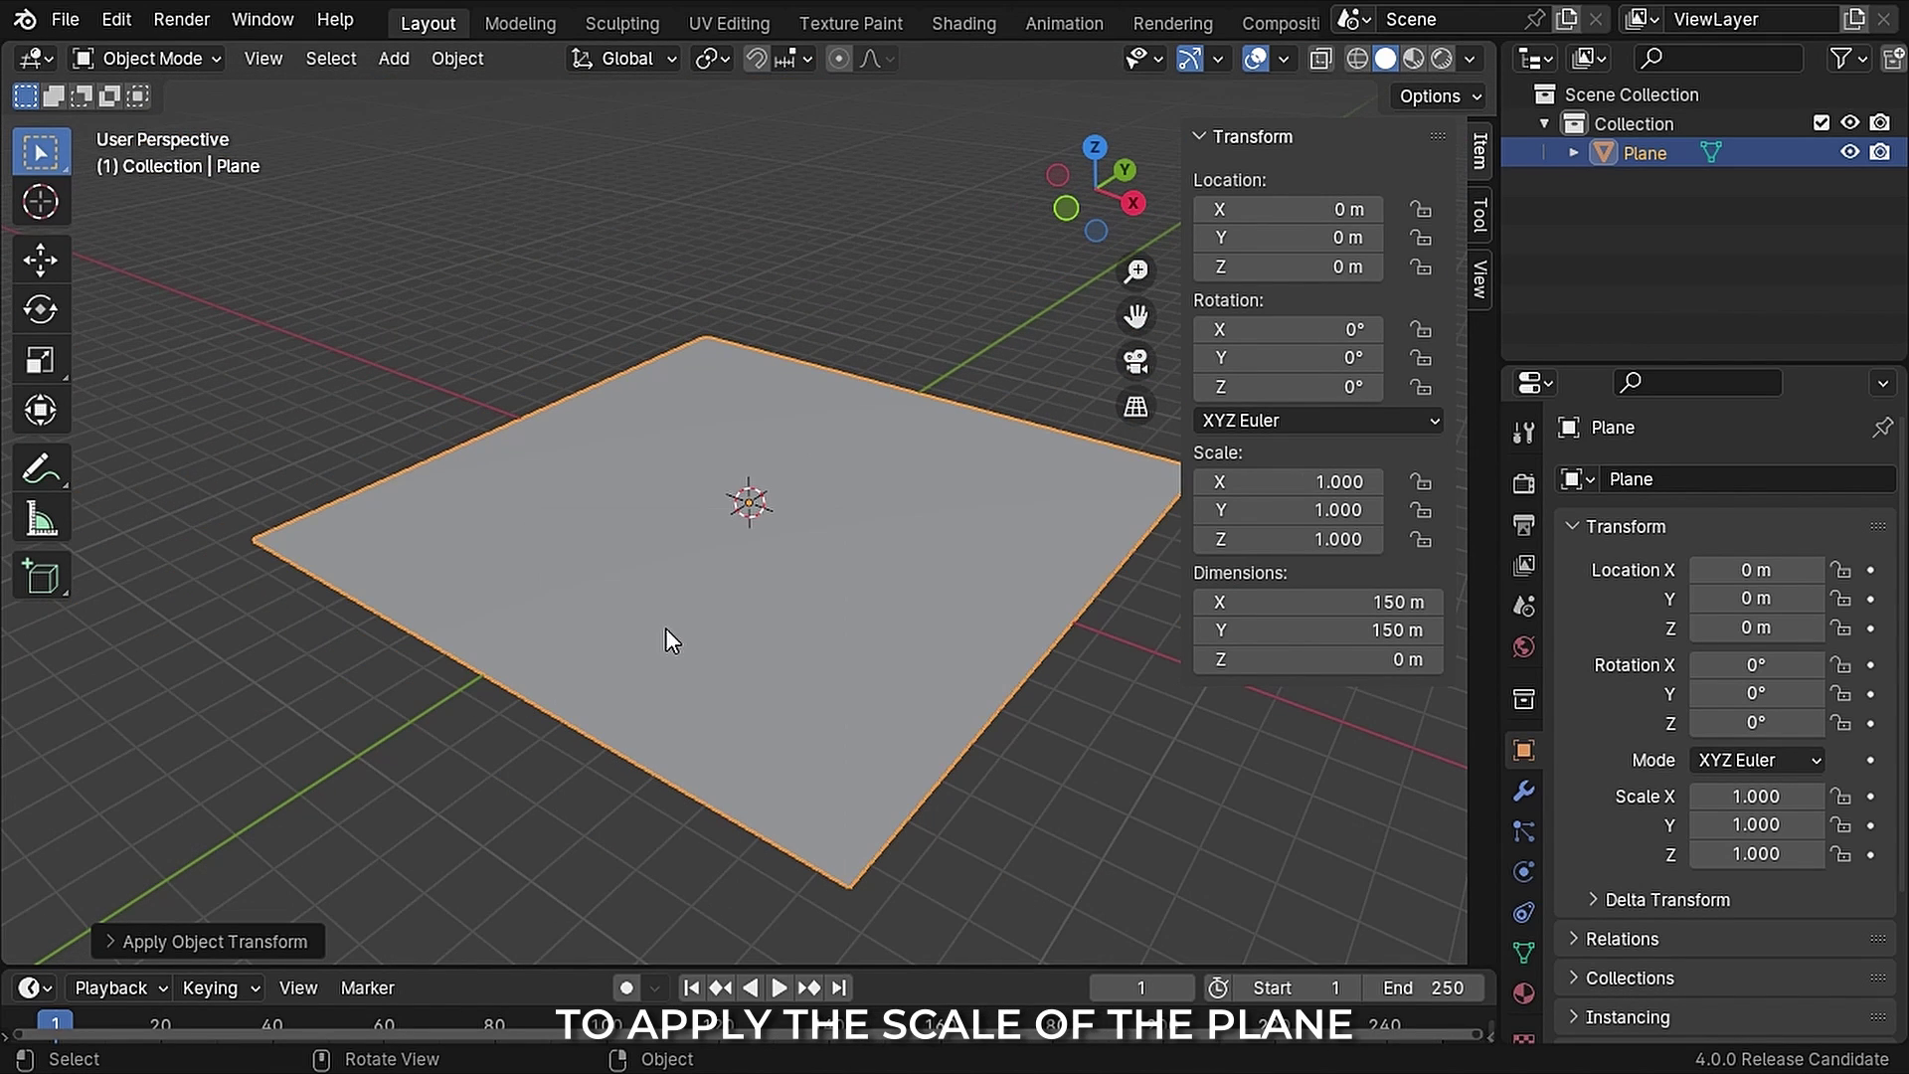
key("n")
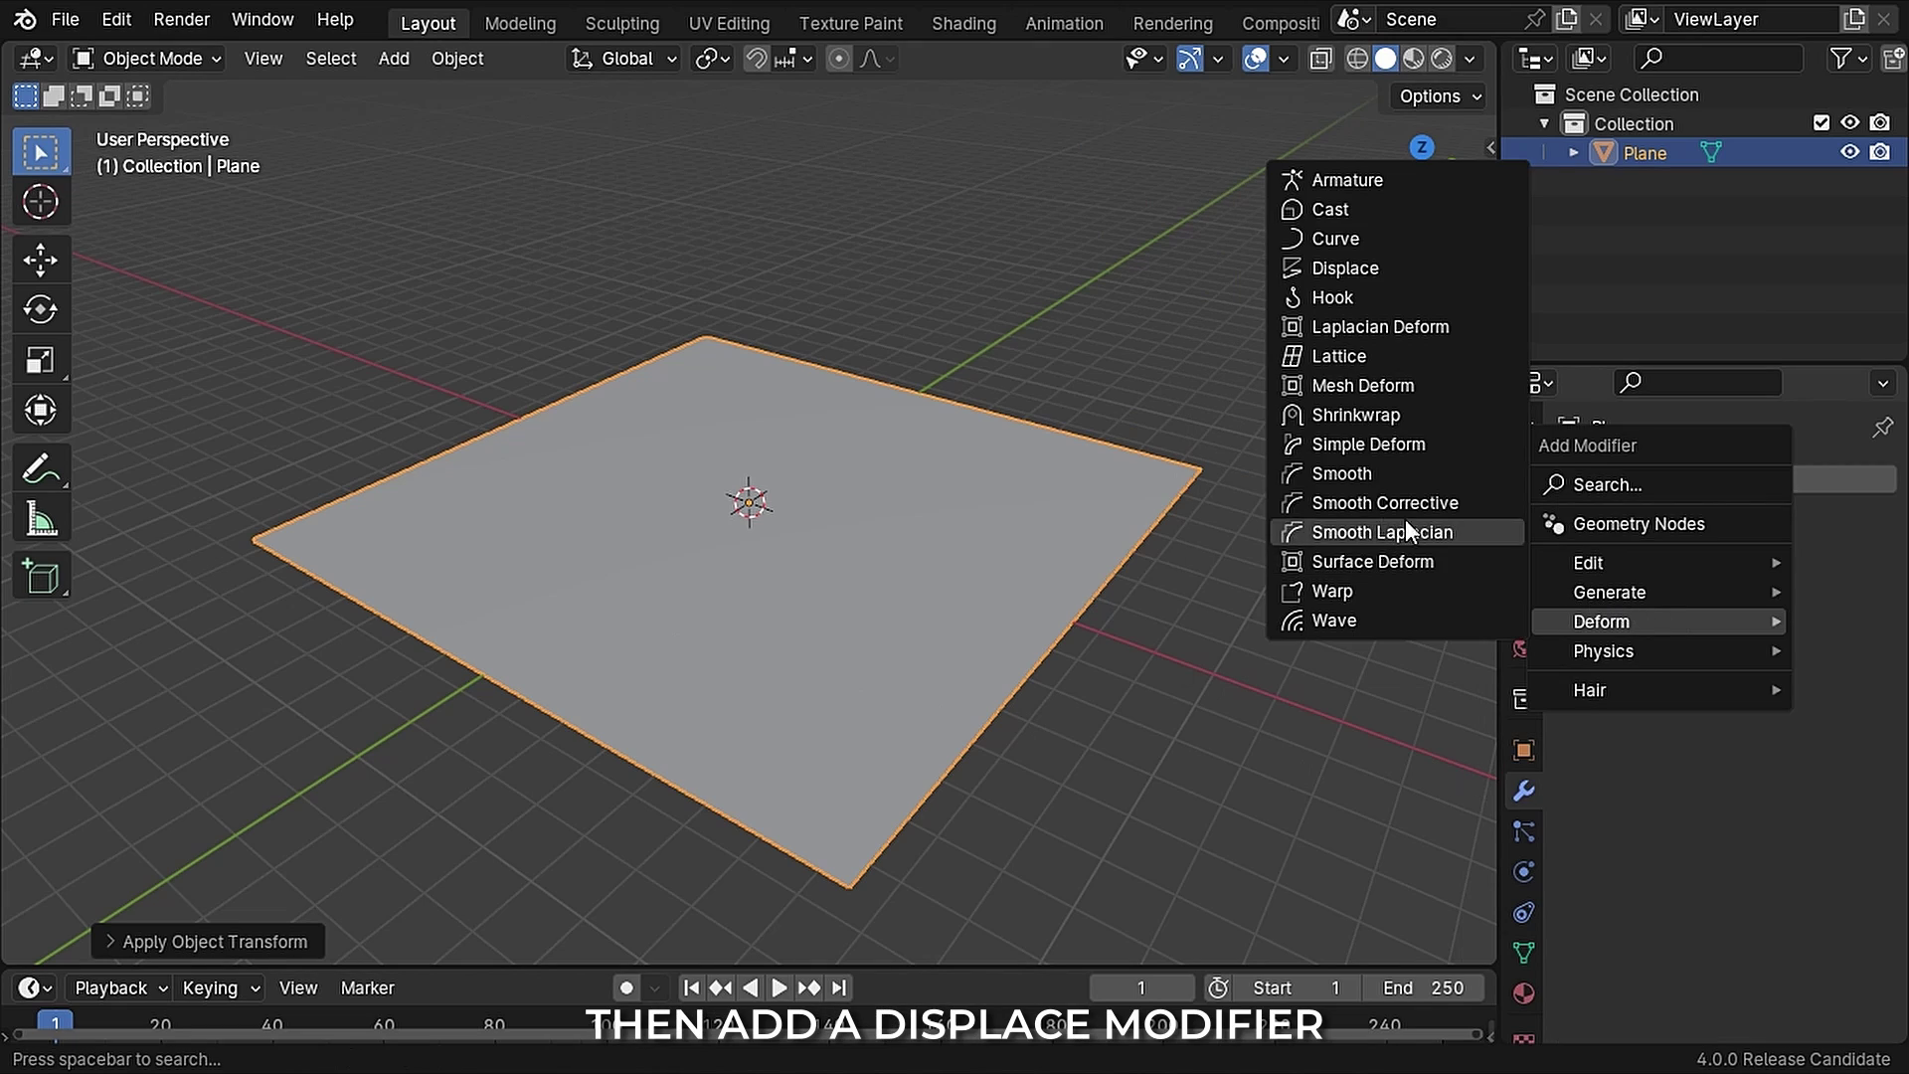
Step: Add a Displace modifier to the plane with a new texture of type Clouds
left_click(1352, 269)
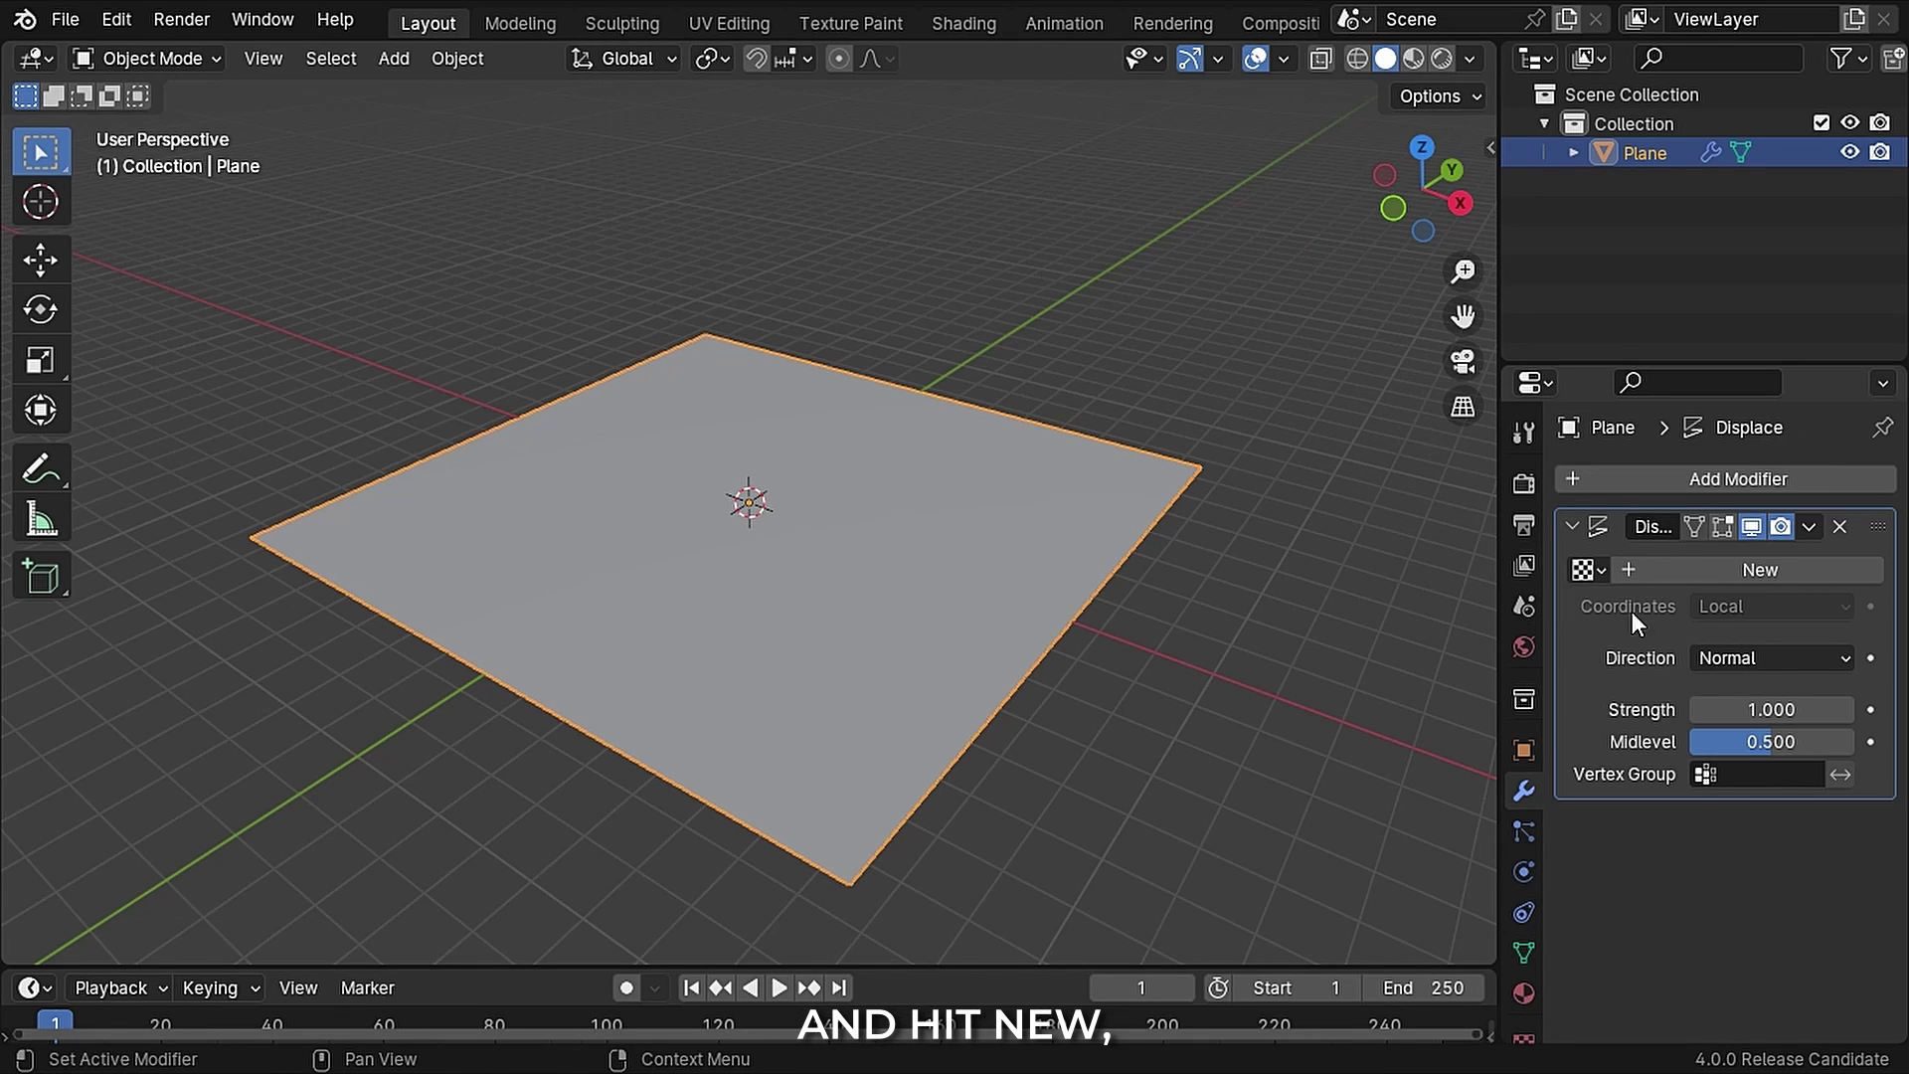
left_click(1726, 565)
left_click(1525, 994)
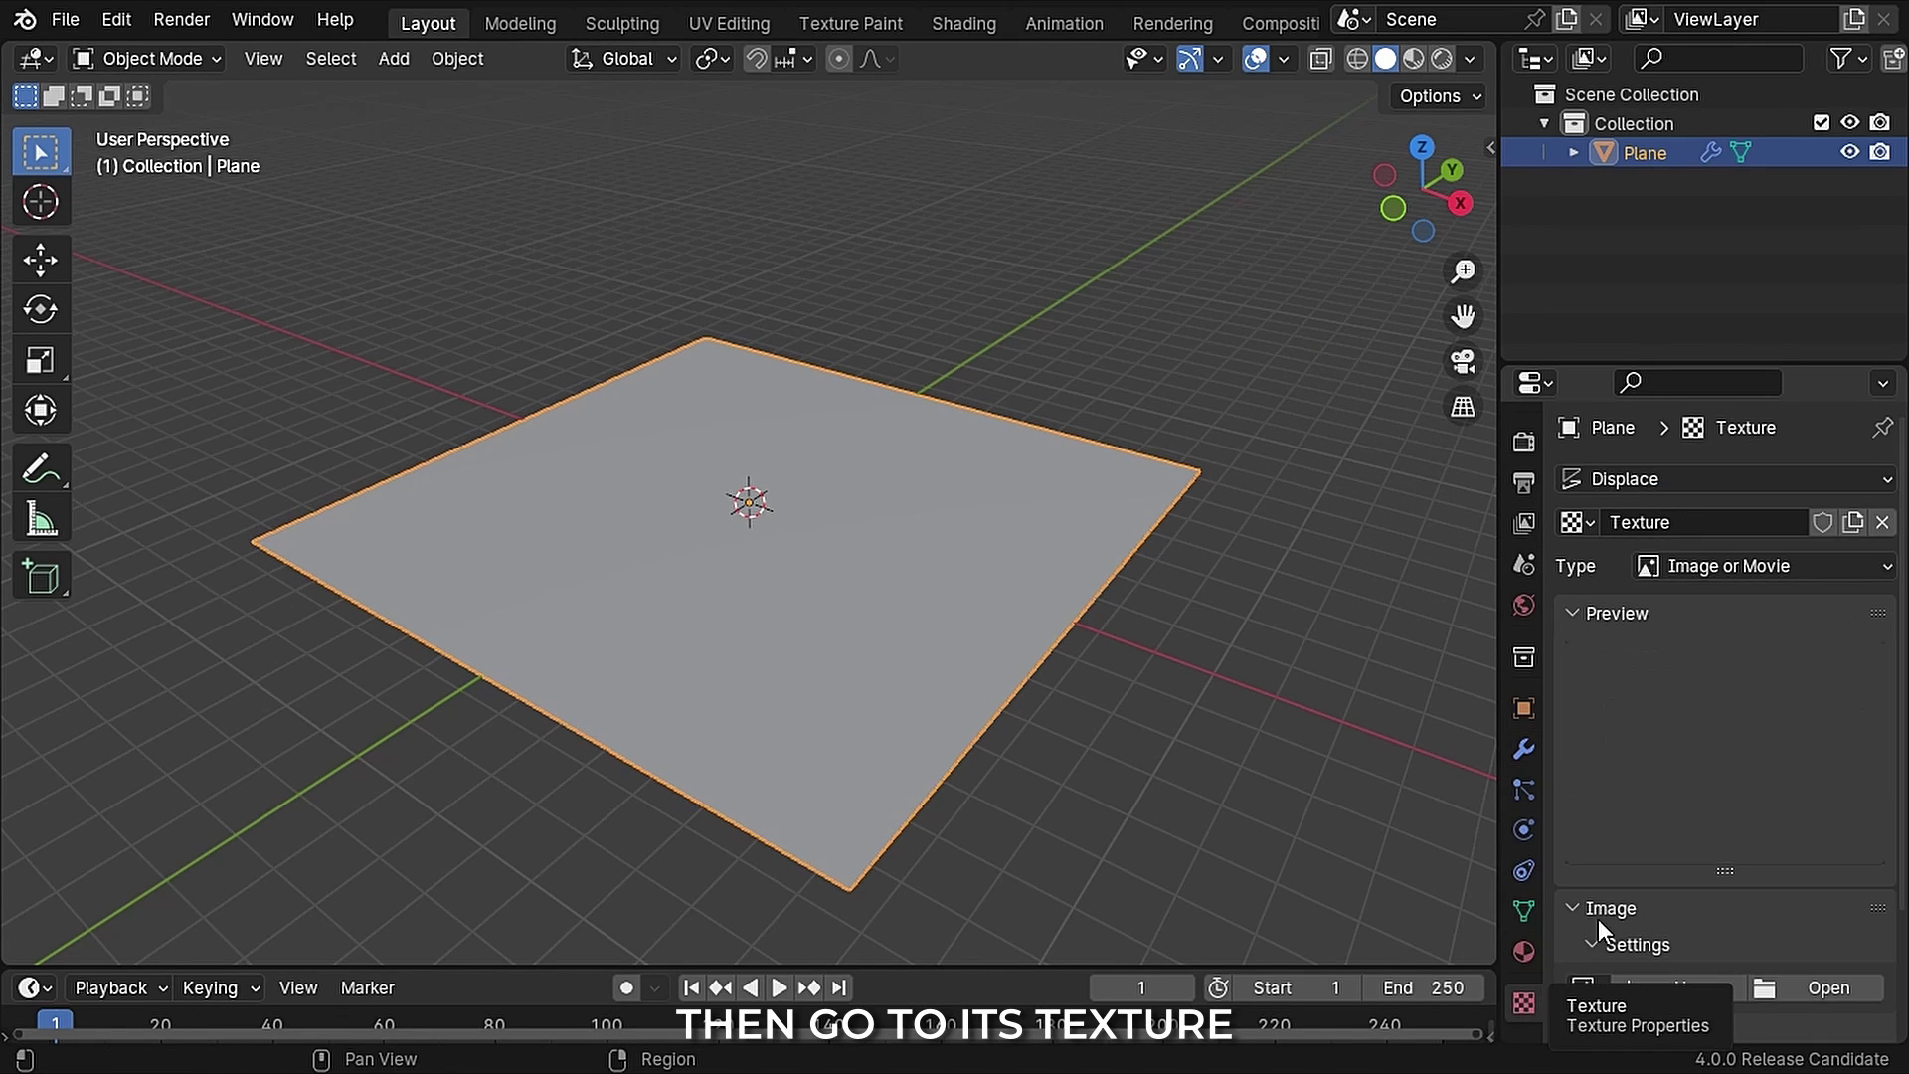
left_click(1745, 567)
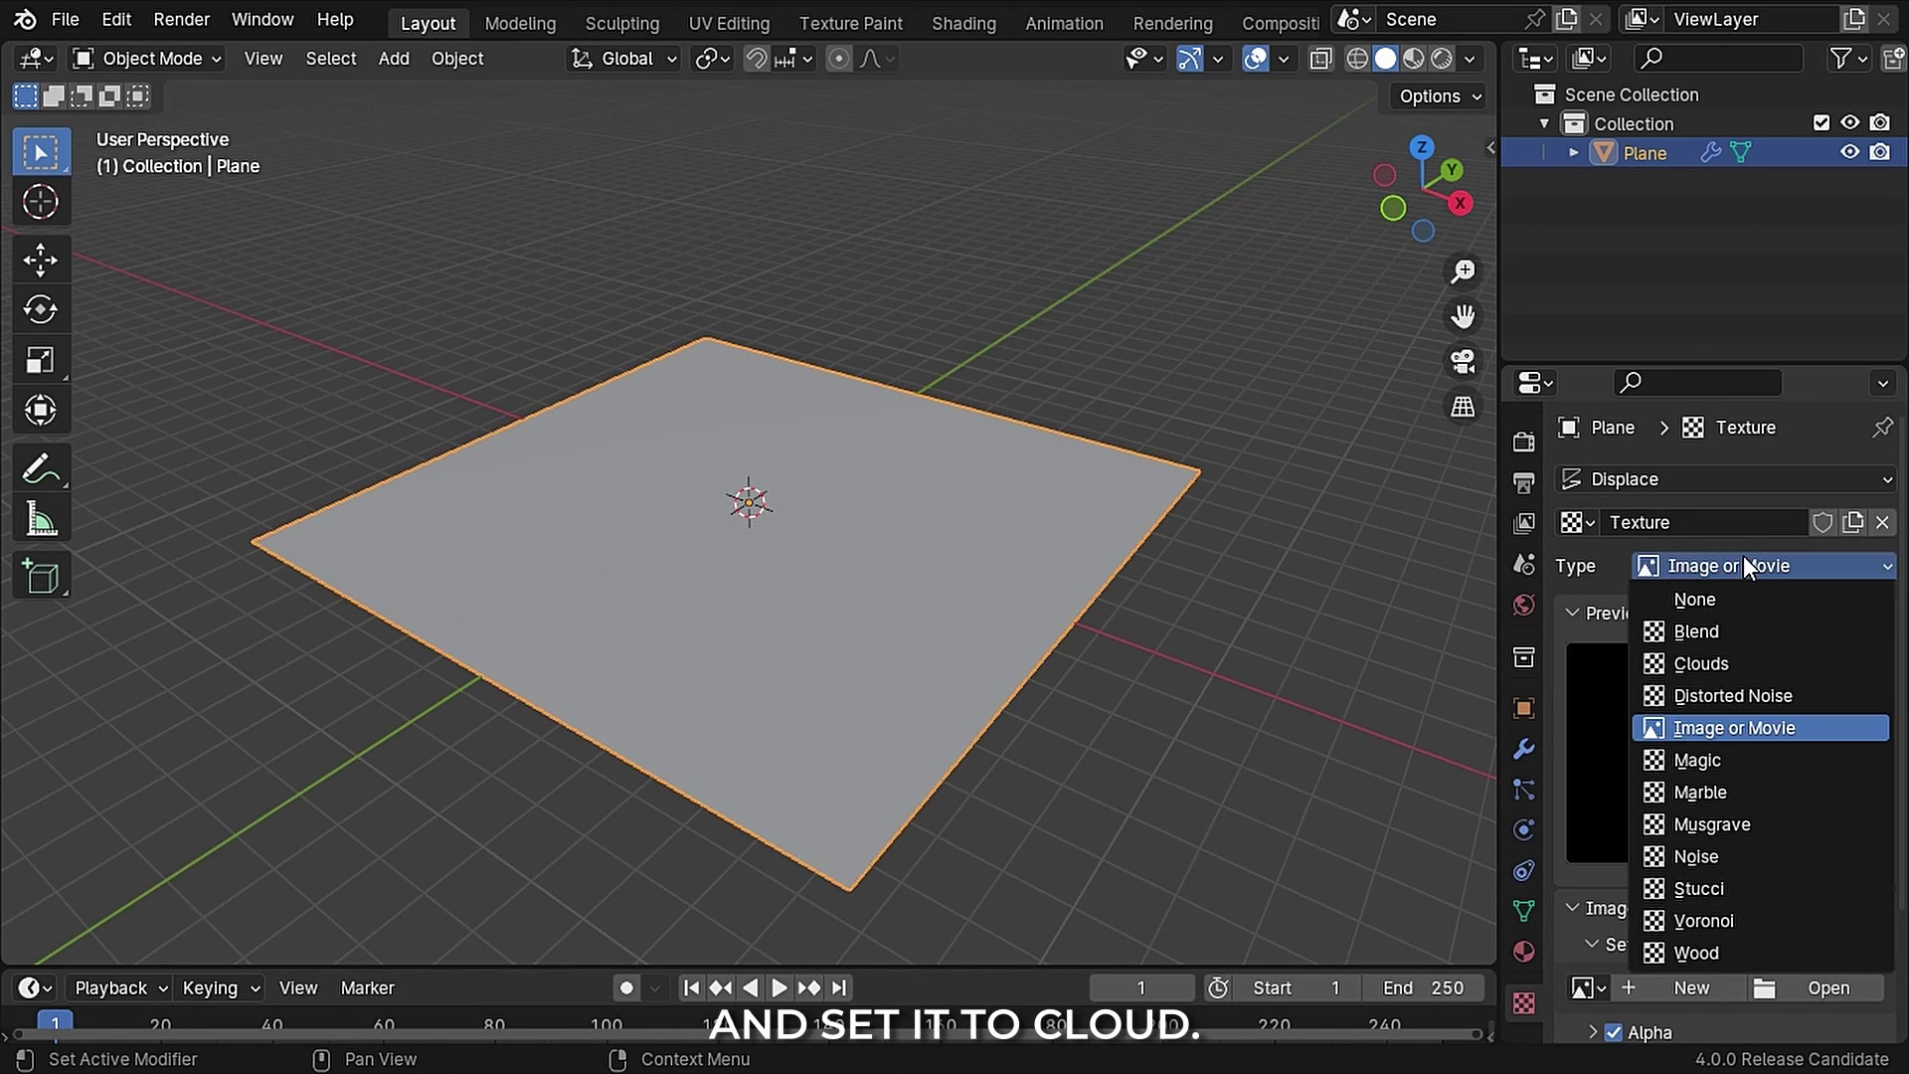
left_click(1722, 671)
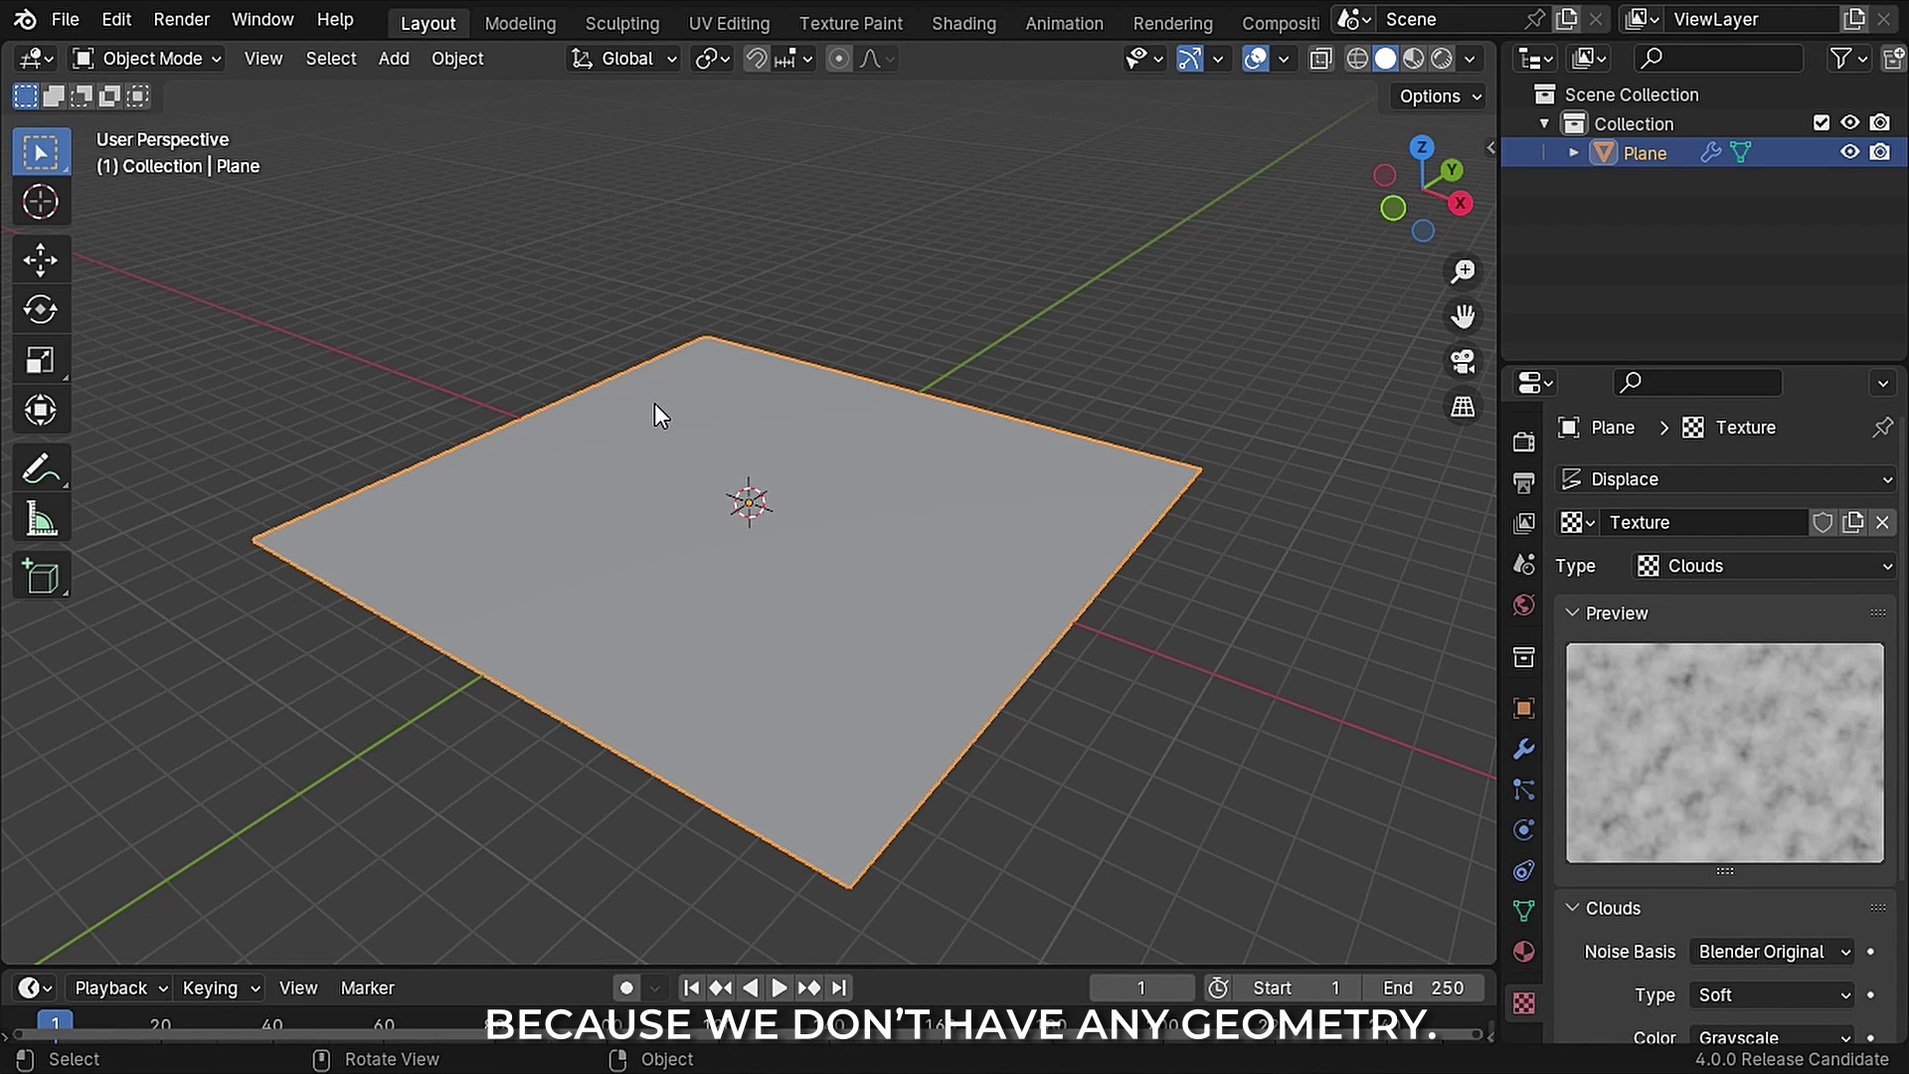
Step: Subdivide the plane's mesh with 100 cuts in Edit Mode, then return to Object Mode
left_click(139, 63)
left_click(154, 130)
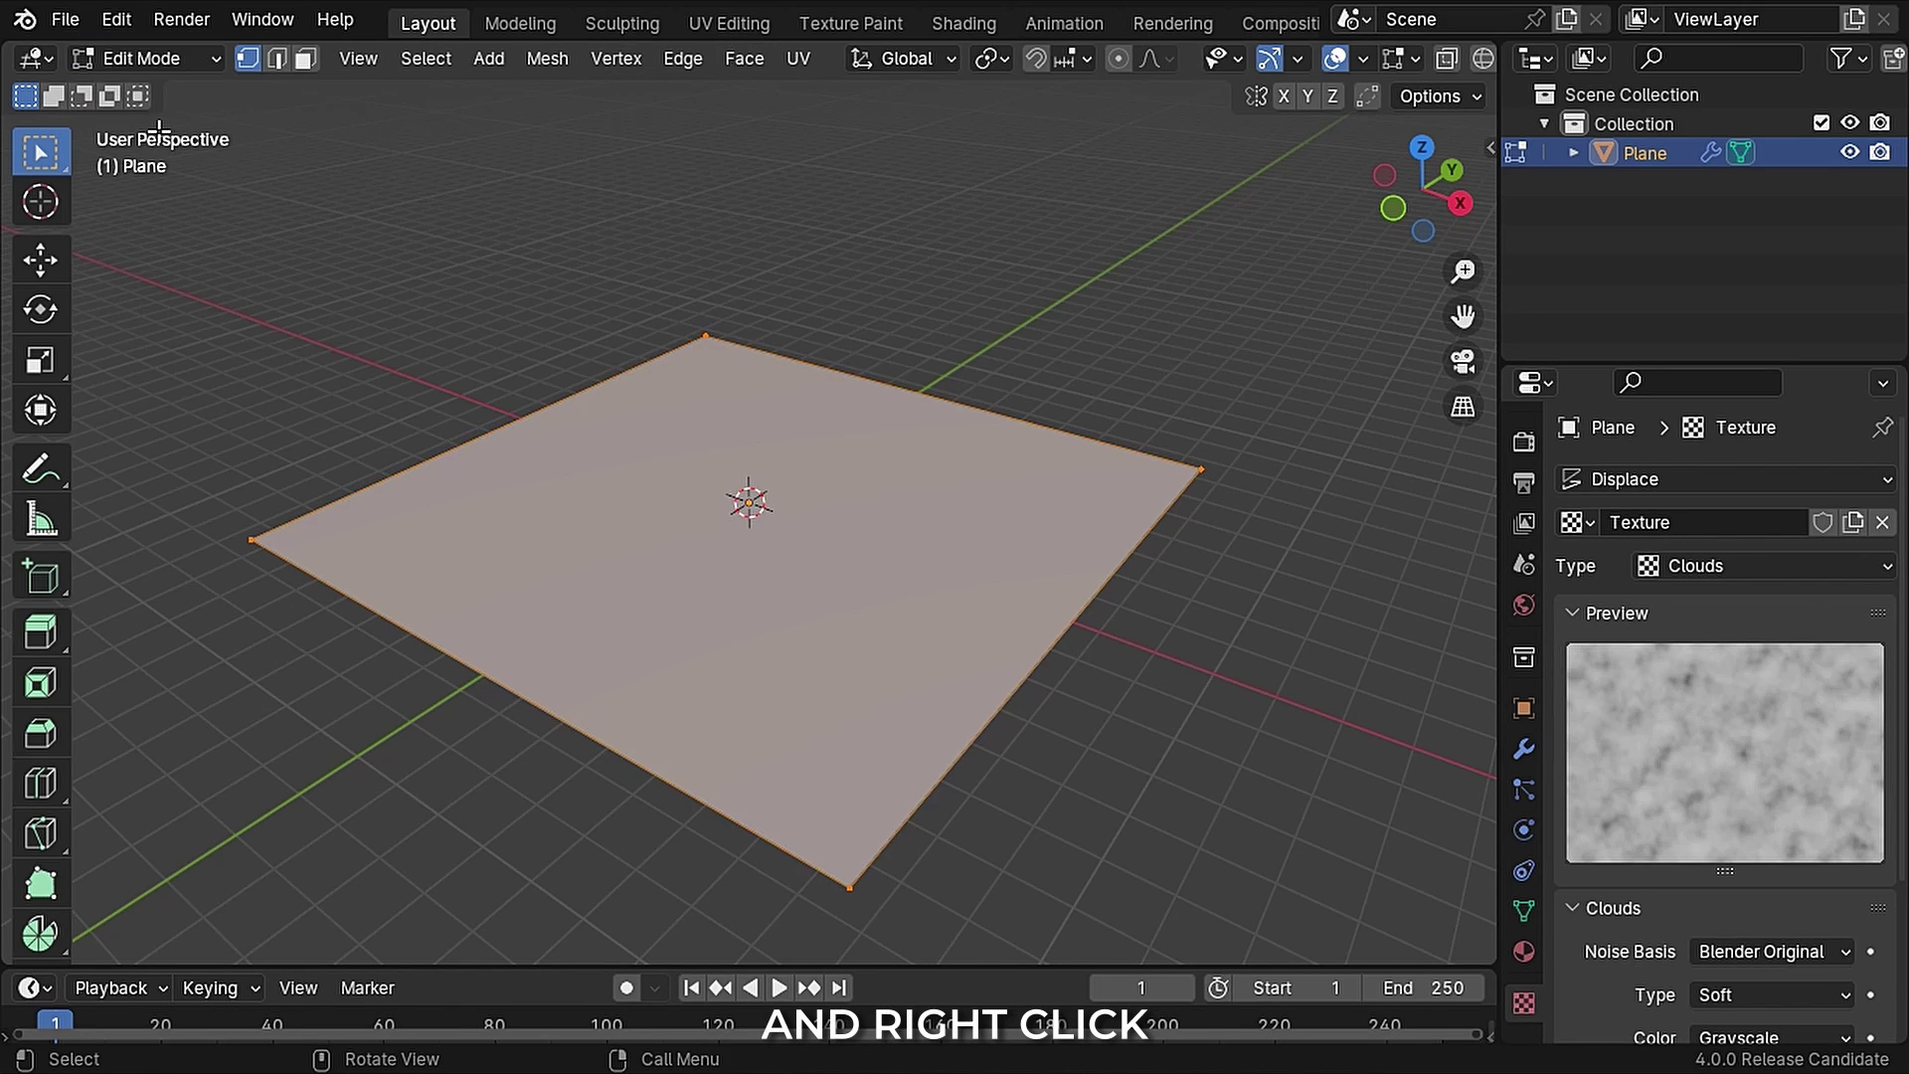
right_click(797, 452)
left_click(744, 396)
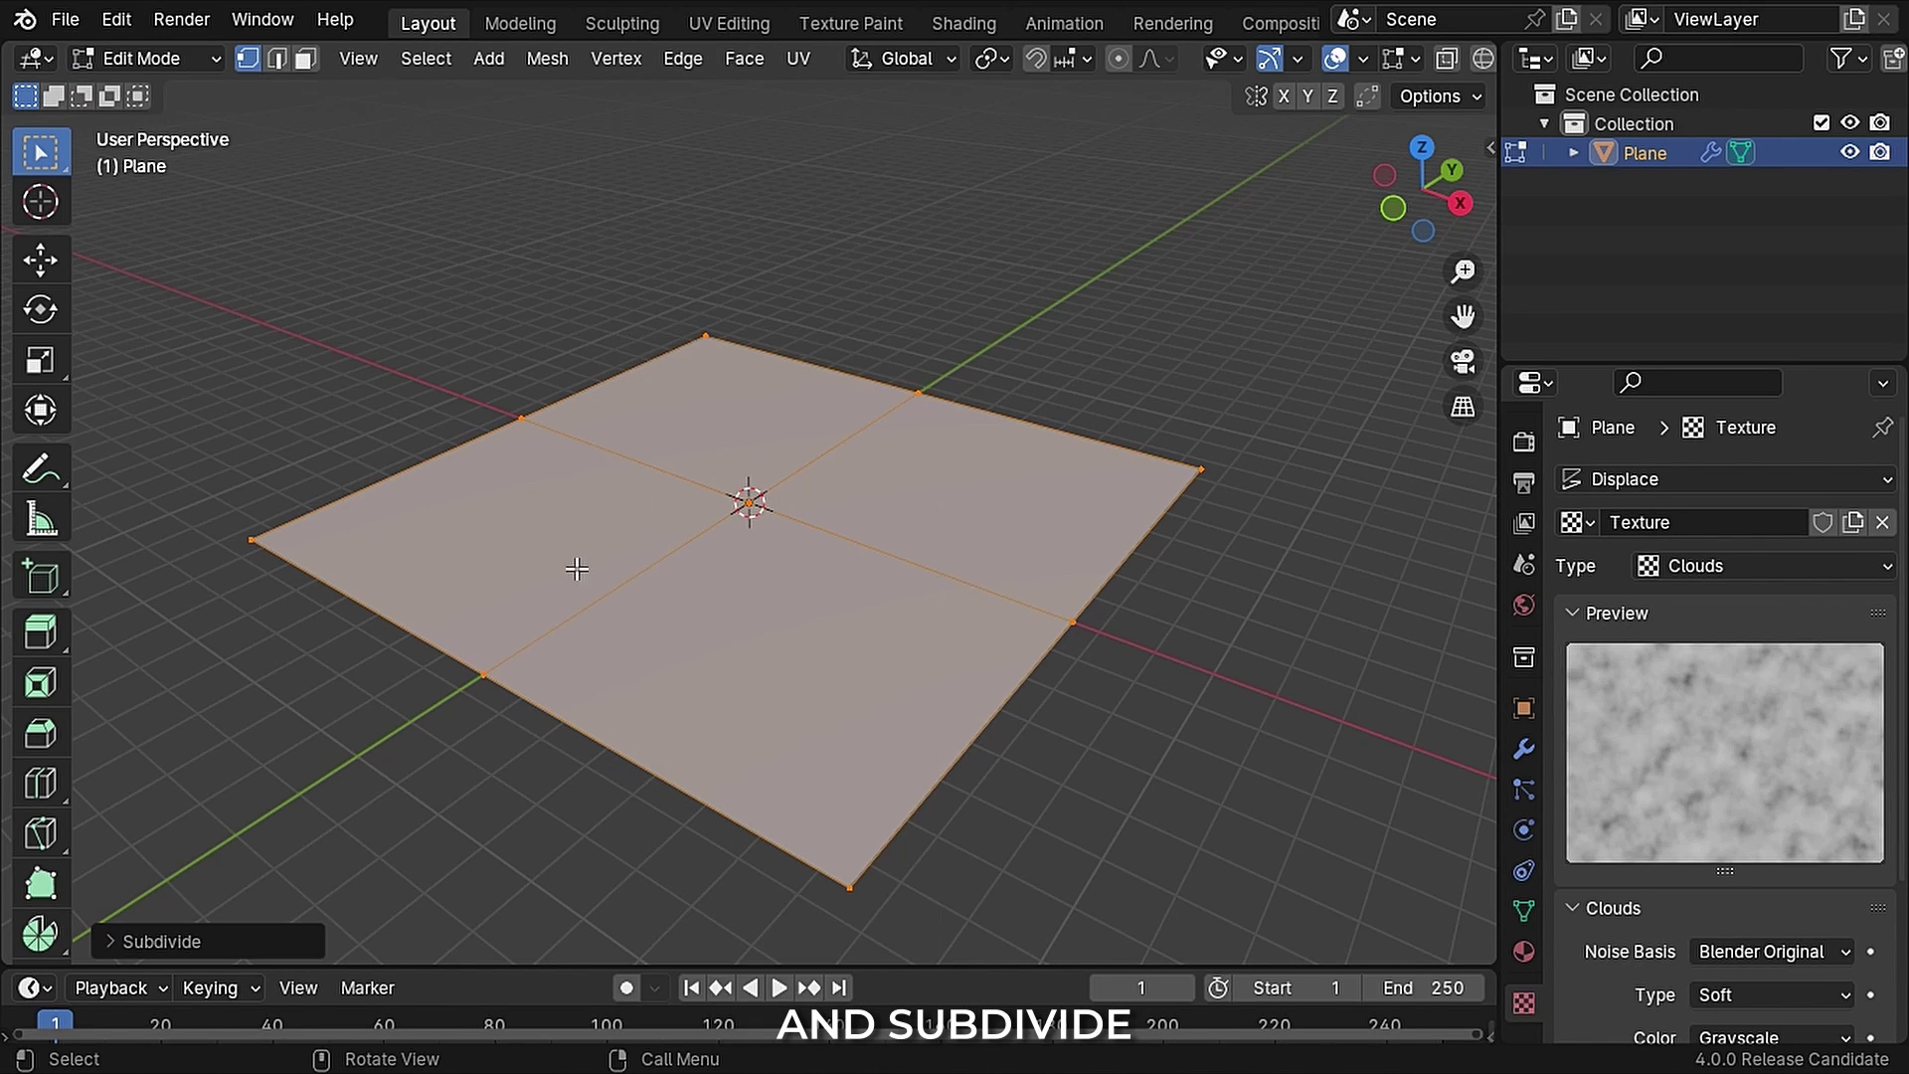
left_click(164, 939)
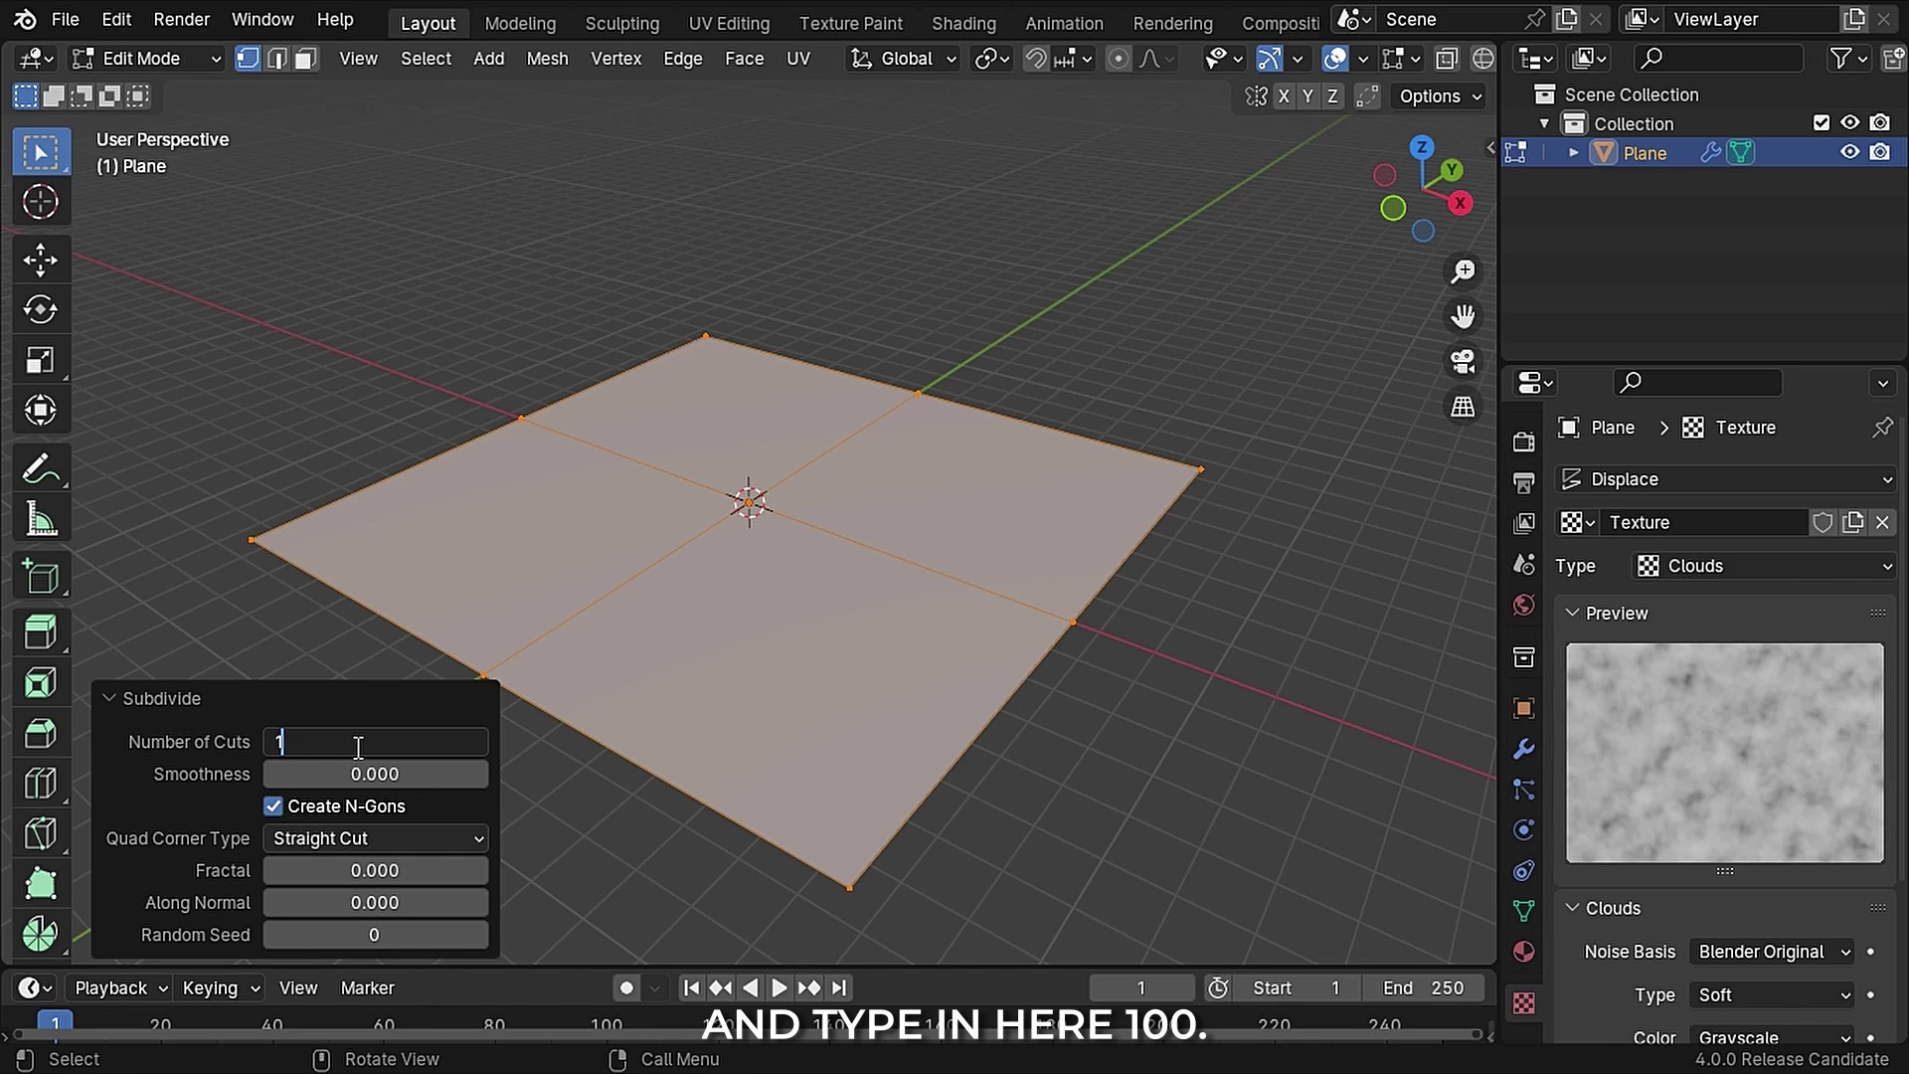
key("Return")
left_click(150, 58)
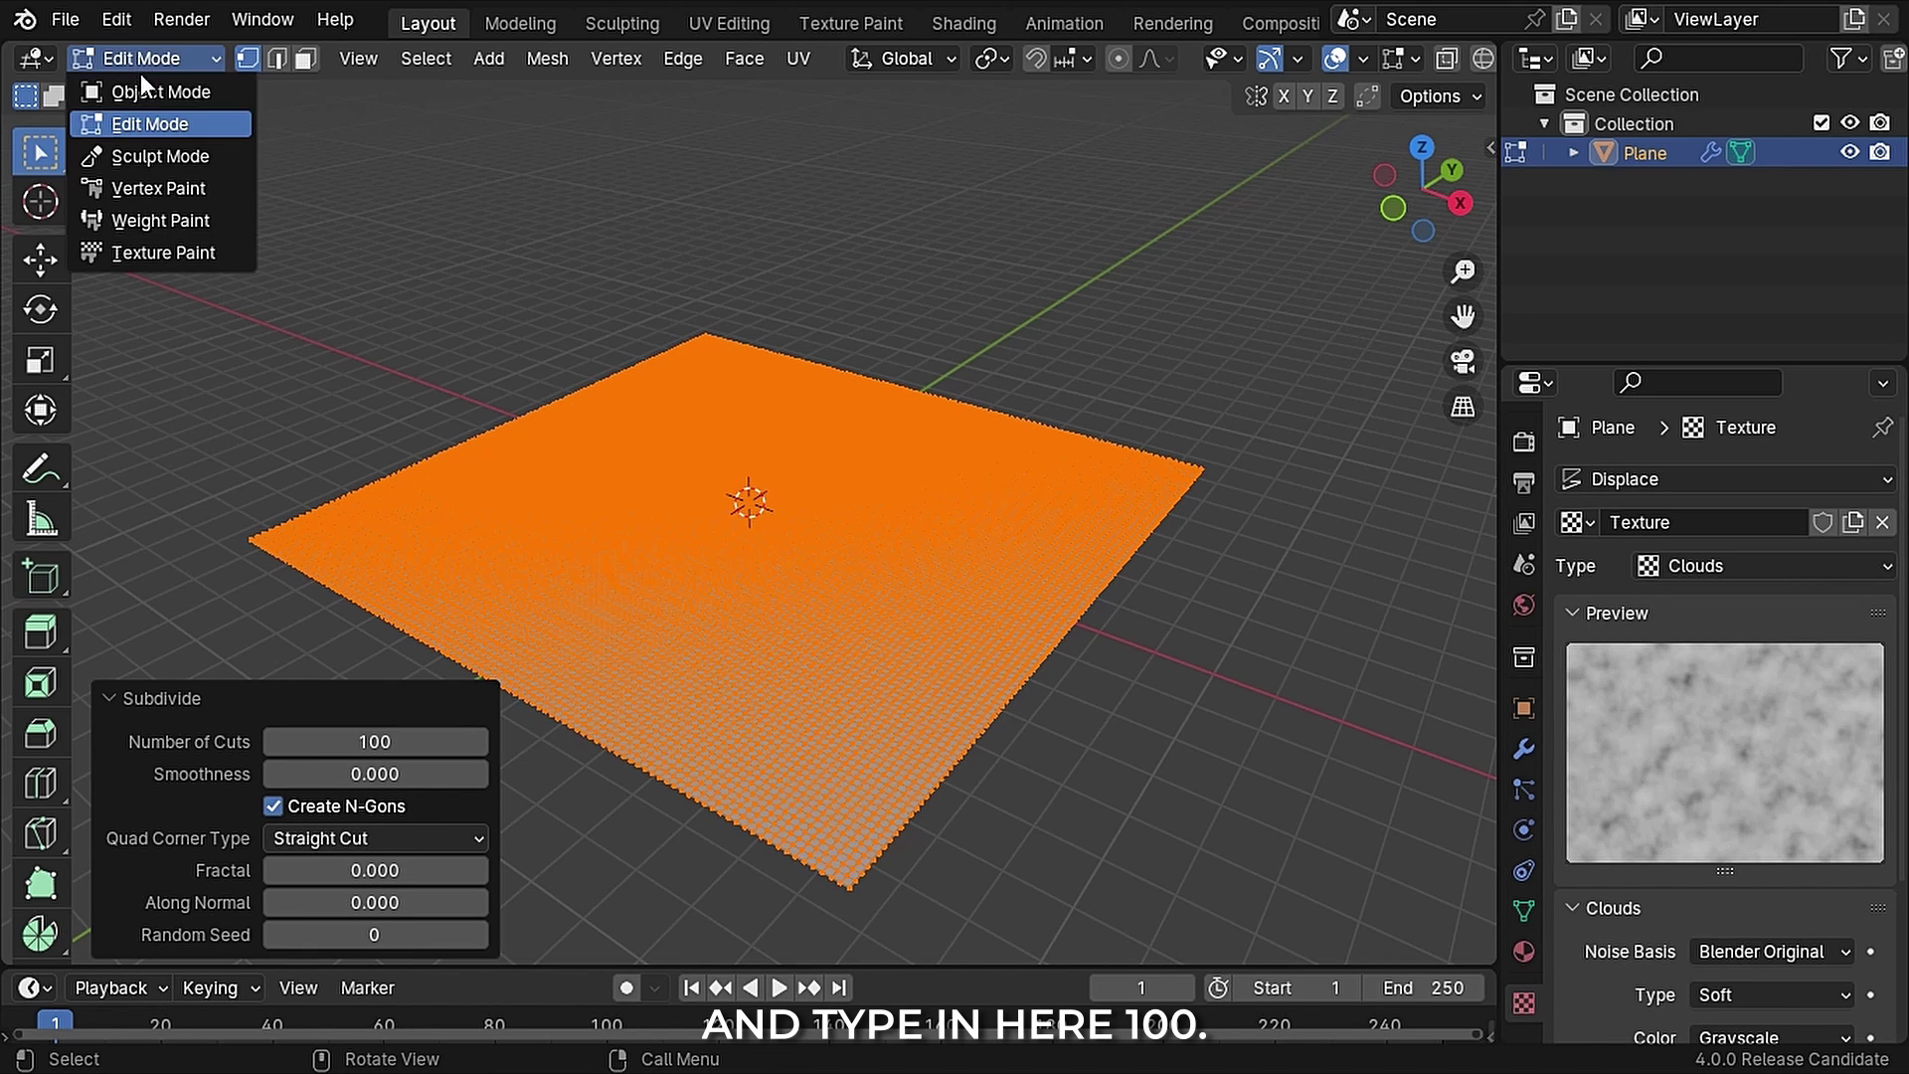
left_click(140, 80)
Step: Apply Shade Smooth to the subdivided plane
scroll(656, 394, "up", 5)
middle_click_drag(808, 540, 758, 565)
right_click(758, 564)
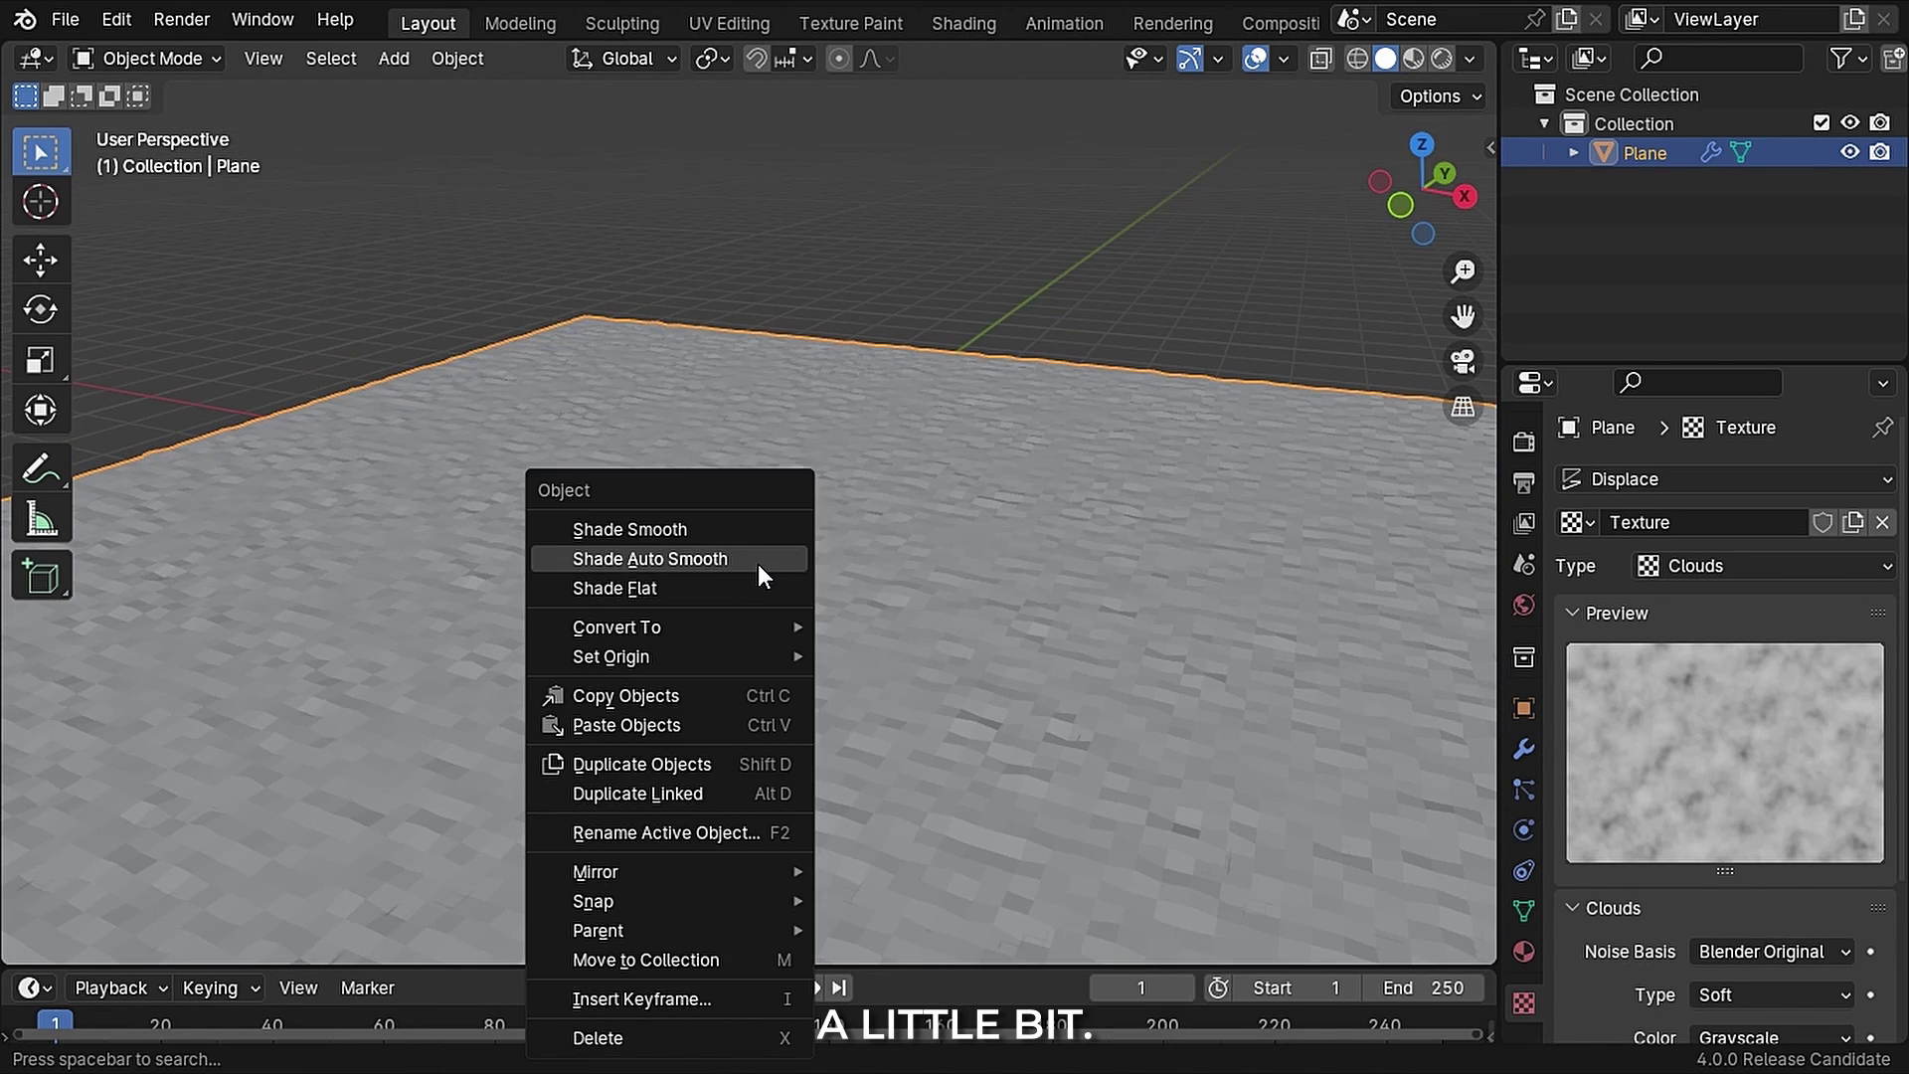
left_click(601, 528)
Step: Add a Subdivision Surface modifier with a viewport level of 2 and set the Displace strength to 7.3
scroll(754, 612, "down", 3)
scroll(795, 587, "up", 2)
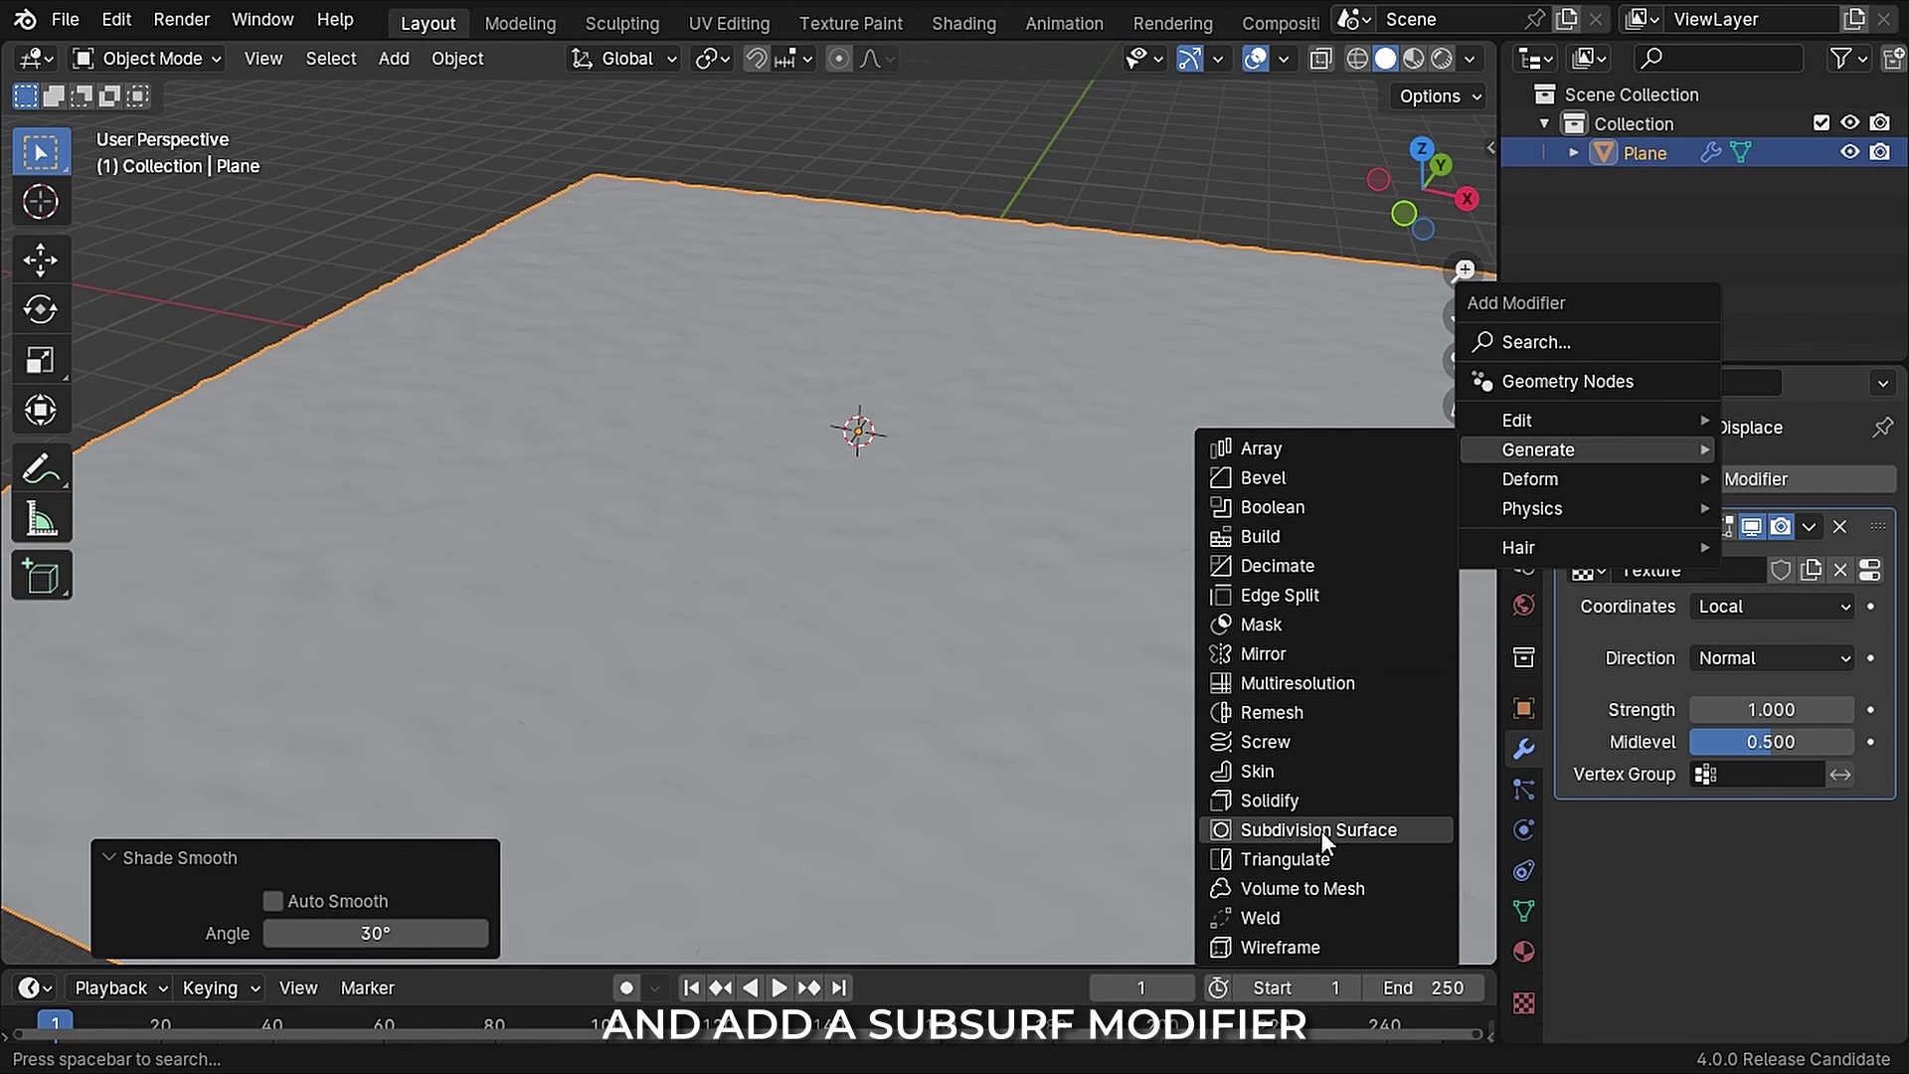
left_click(1322, 831)
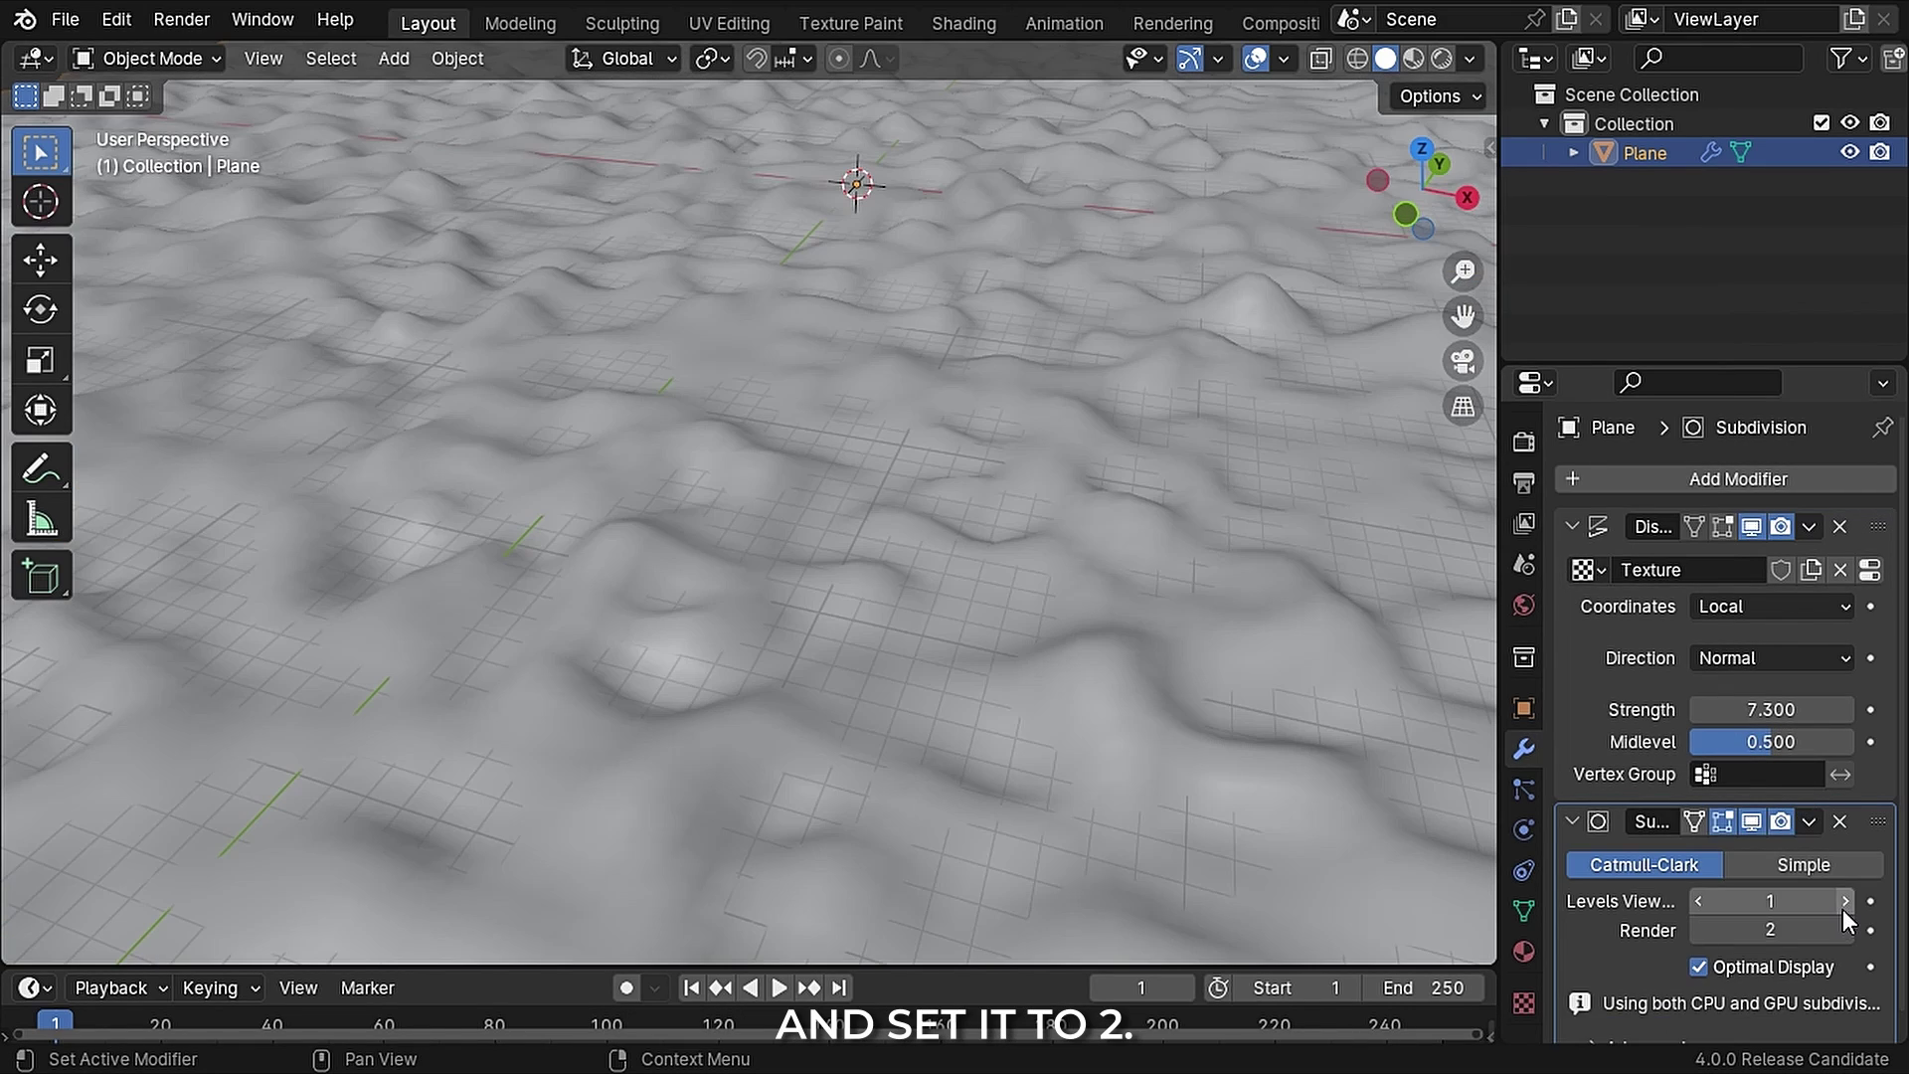
left_click(1844, 901)
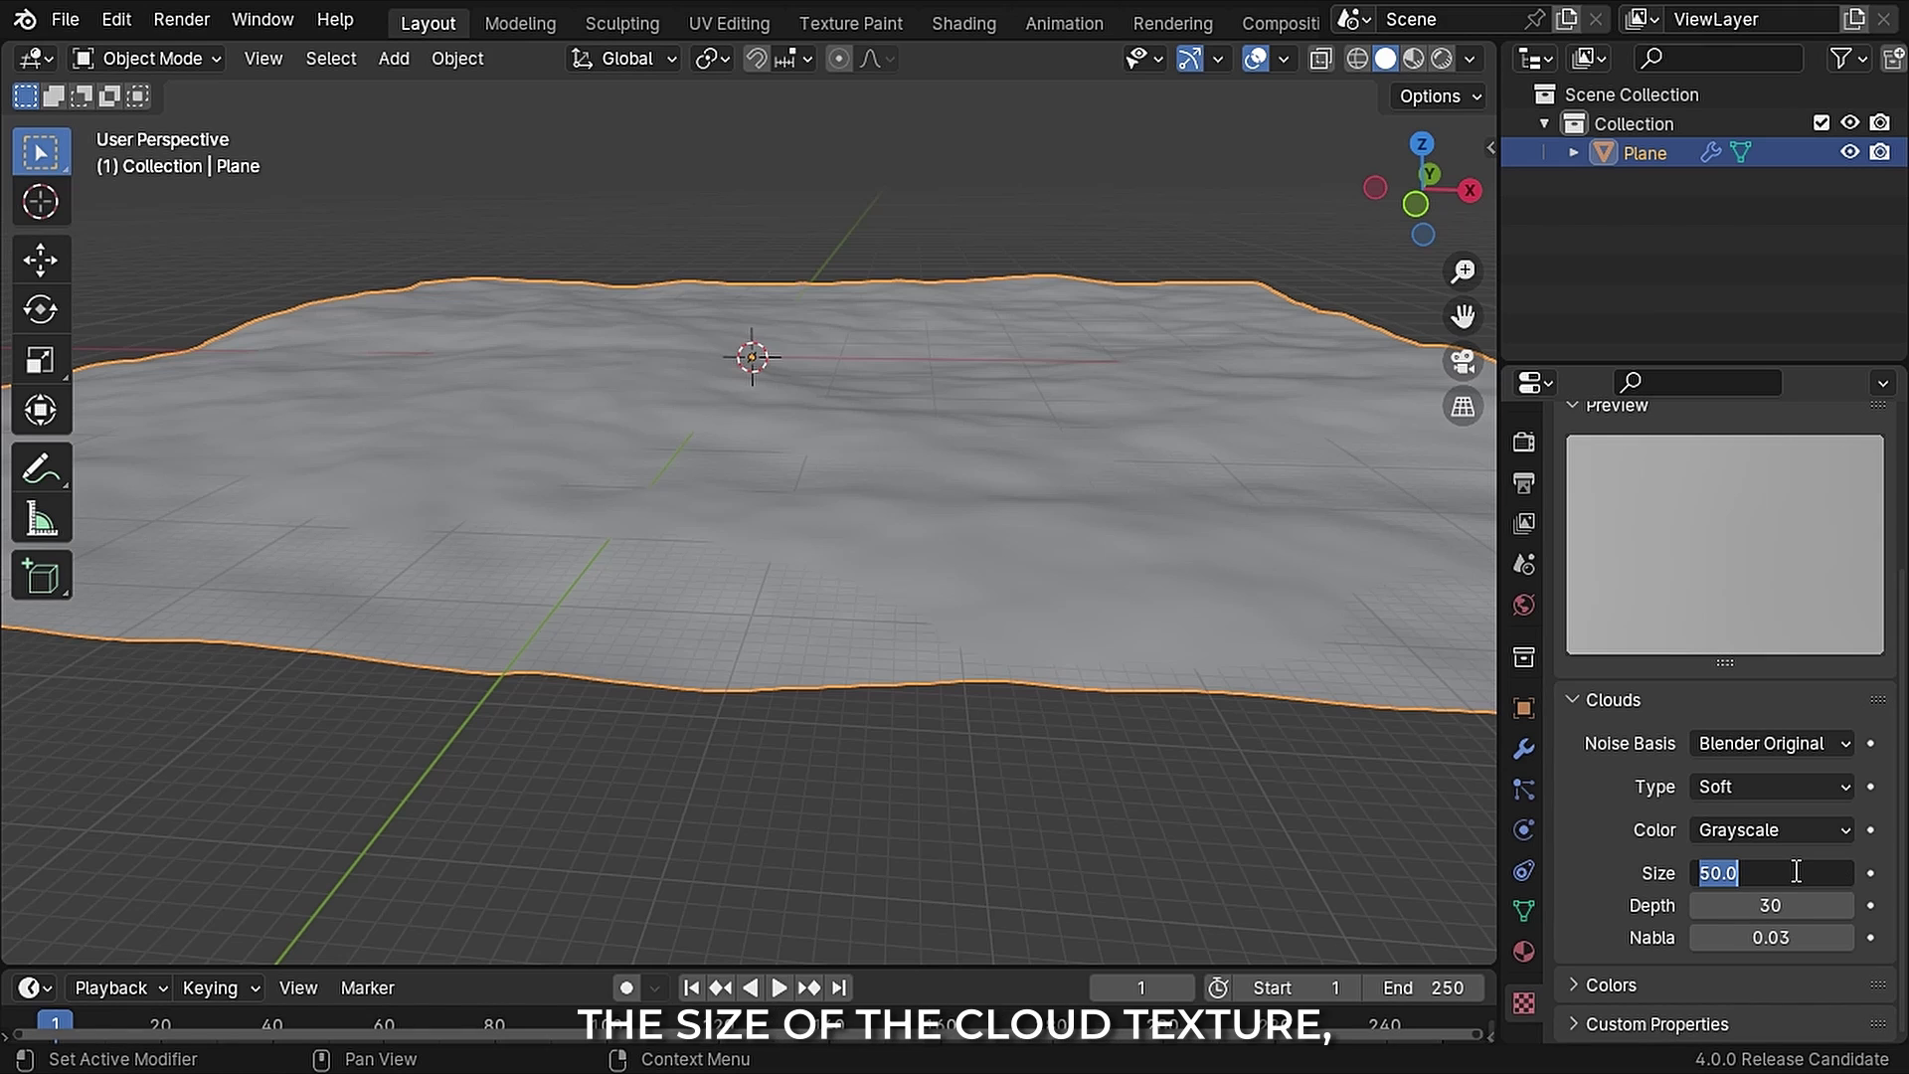
Step: Set the Clouds texture's size to 40 with a depth of 30 and deselect the plane
key("Return")
scroll(823, 477, "down", 3)
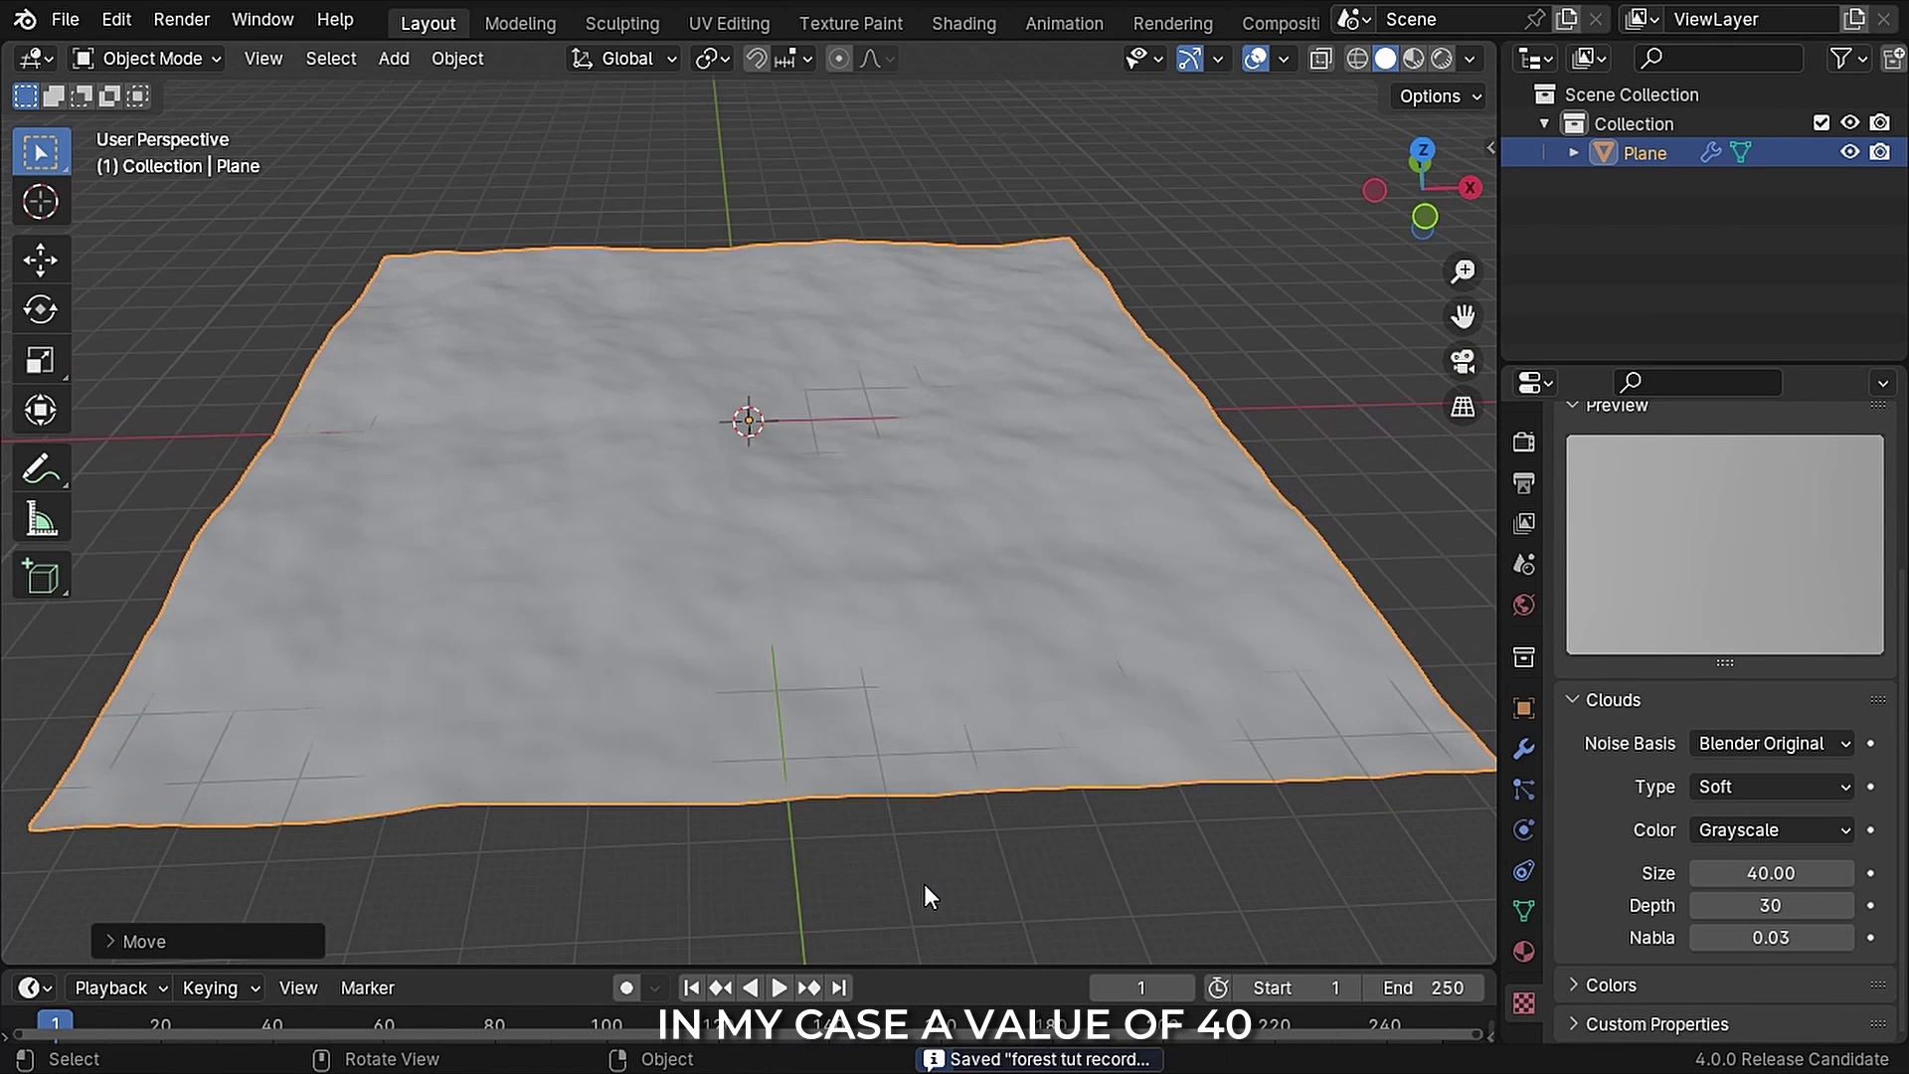
left_click(923, 883)
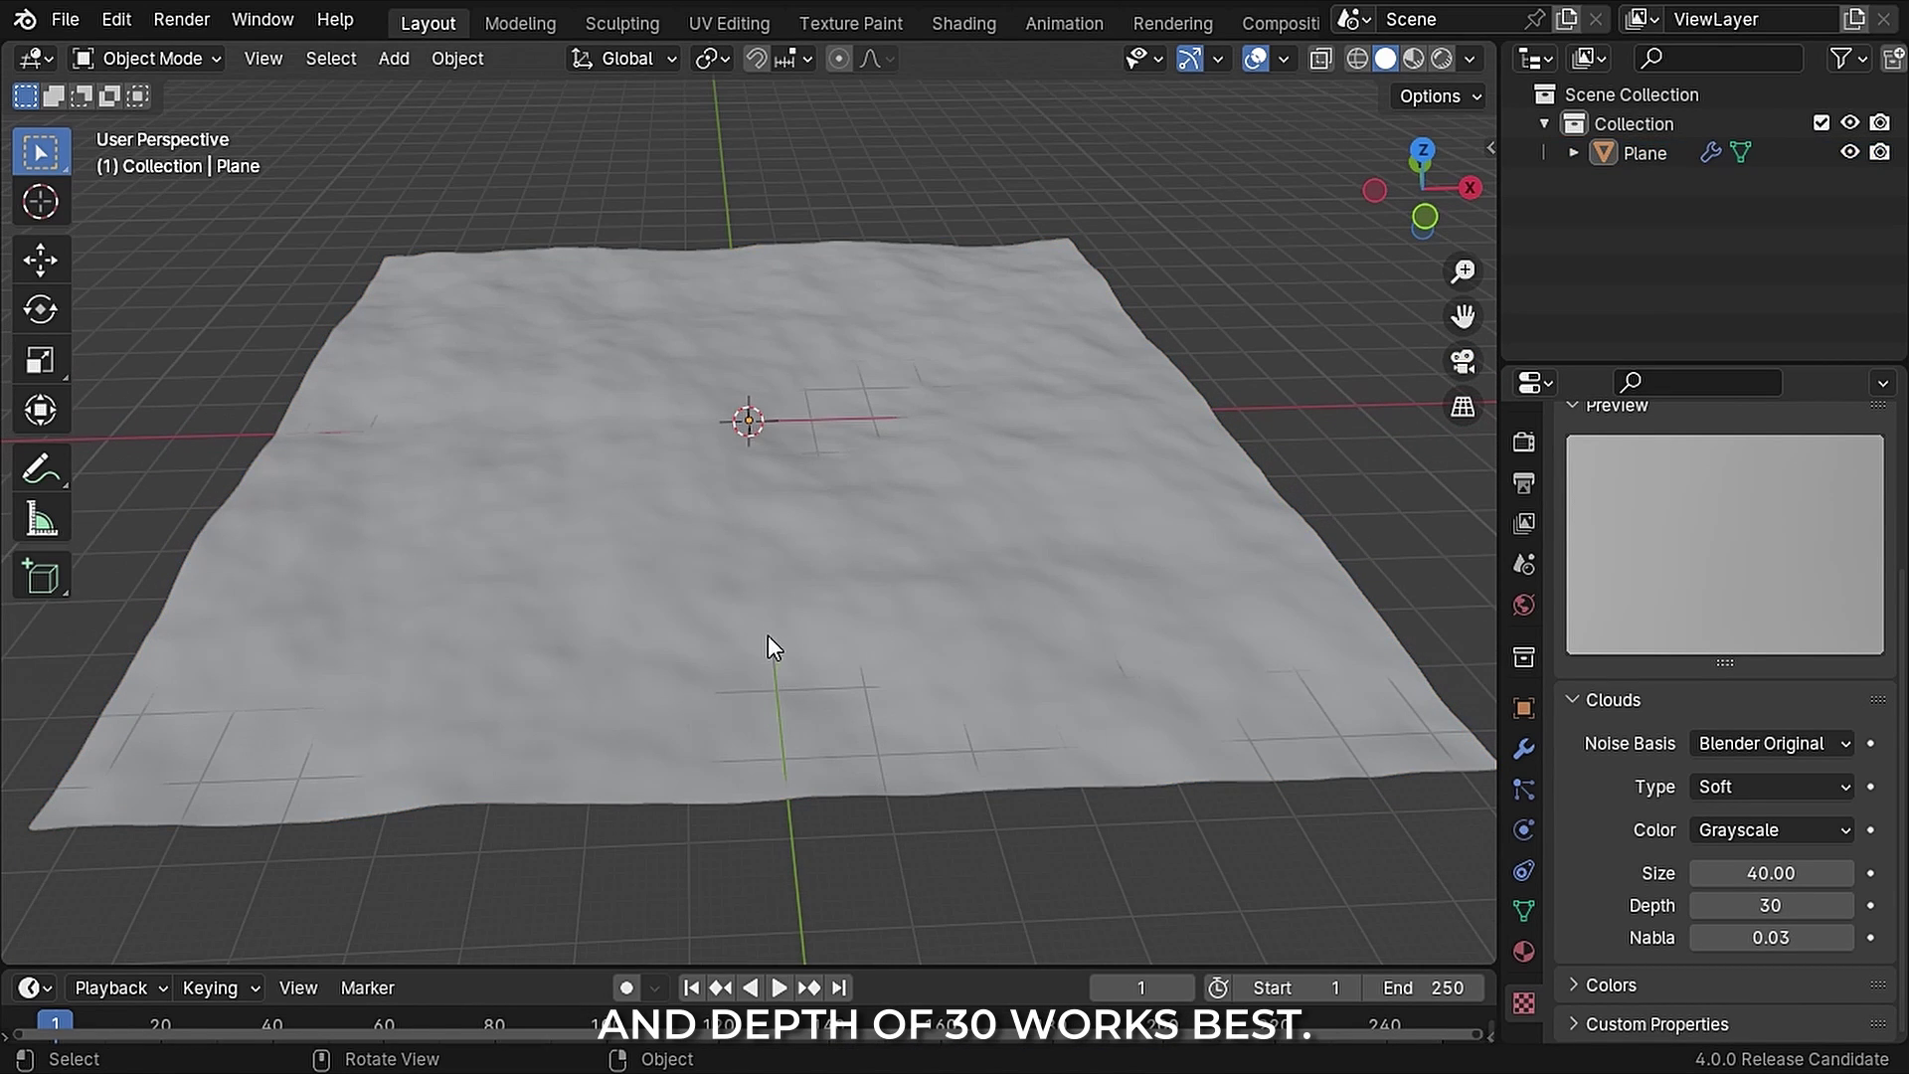
Step: Add a camera, align it to a low view across the terrain and adjust its position
middle_click_drag(768, 636, 792, 576)
left_click(392, 61)
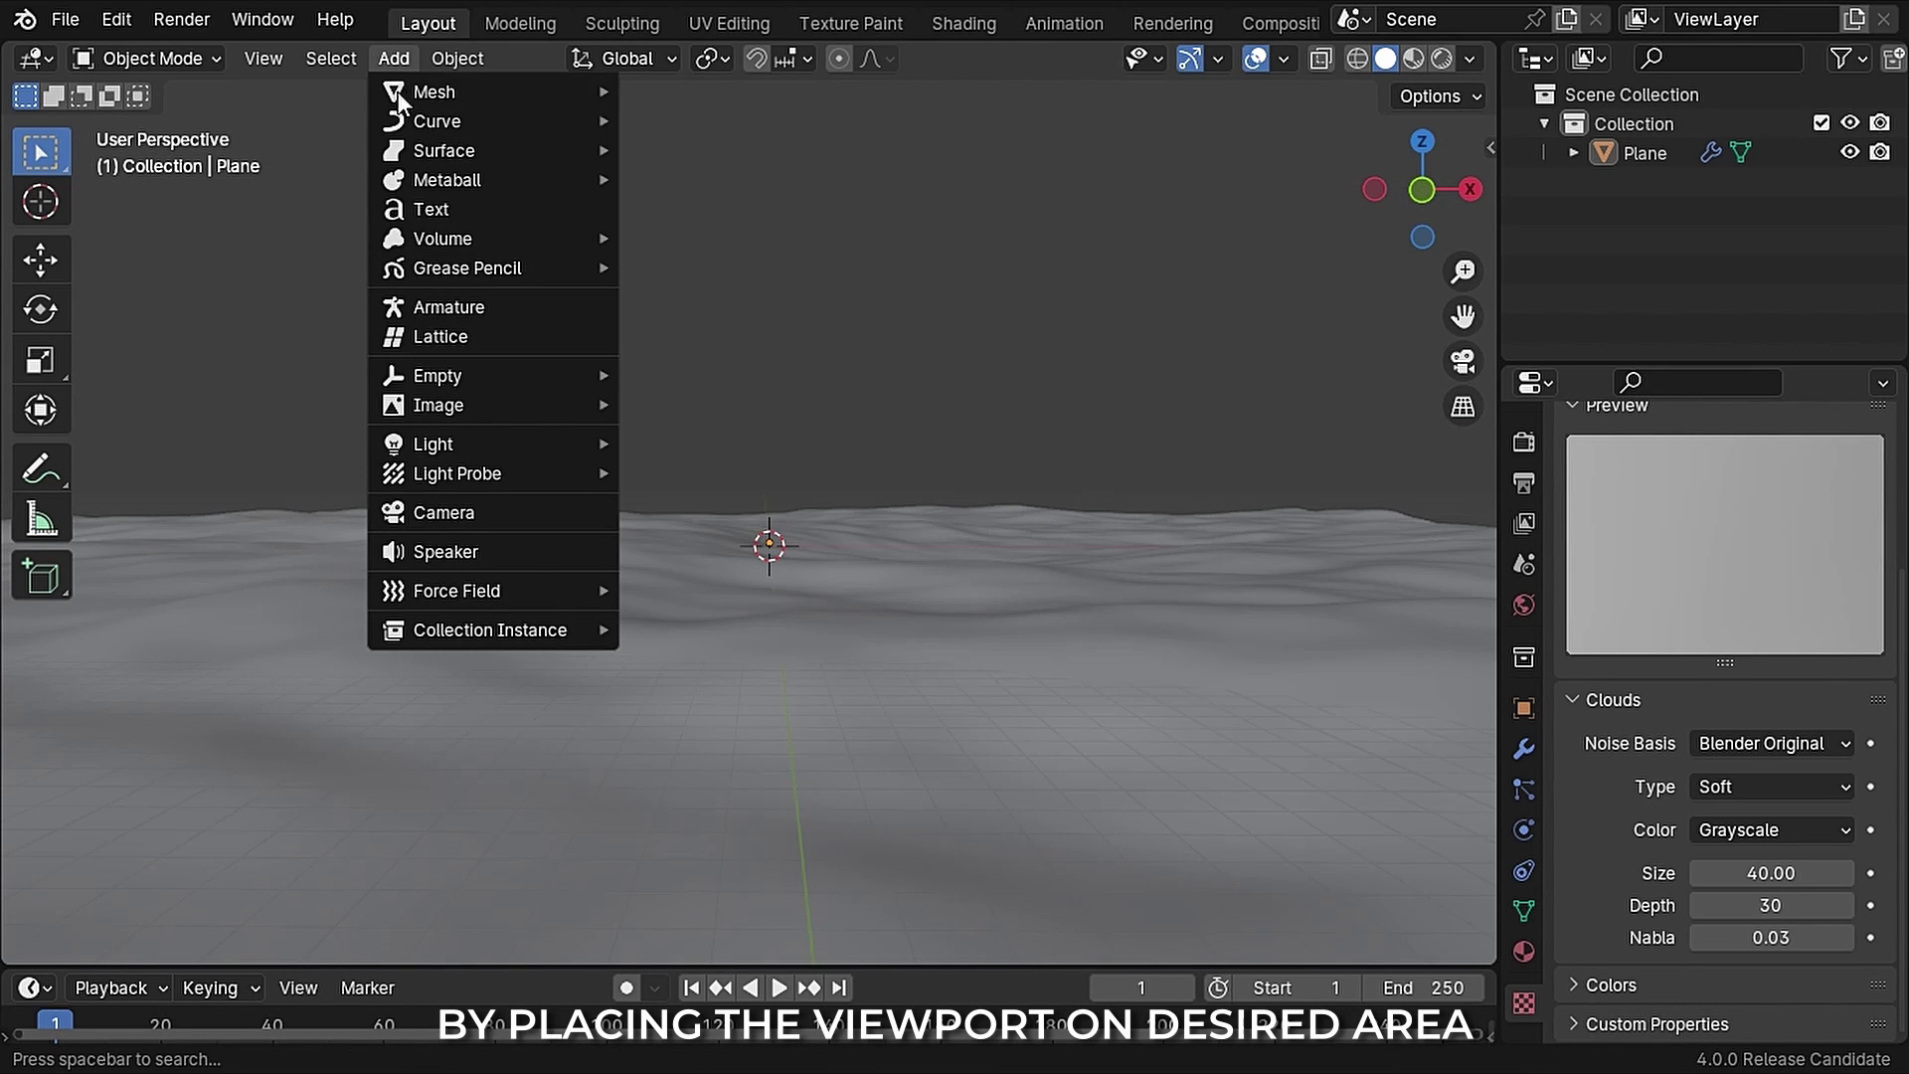
left_click(431, 513)
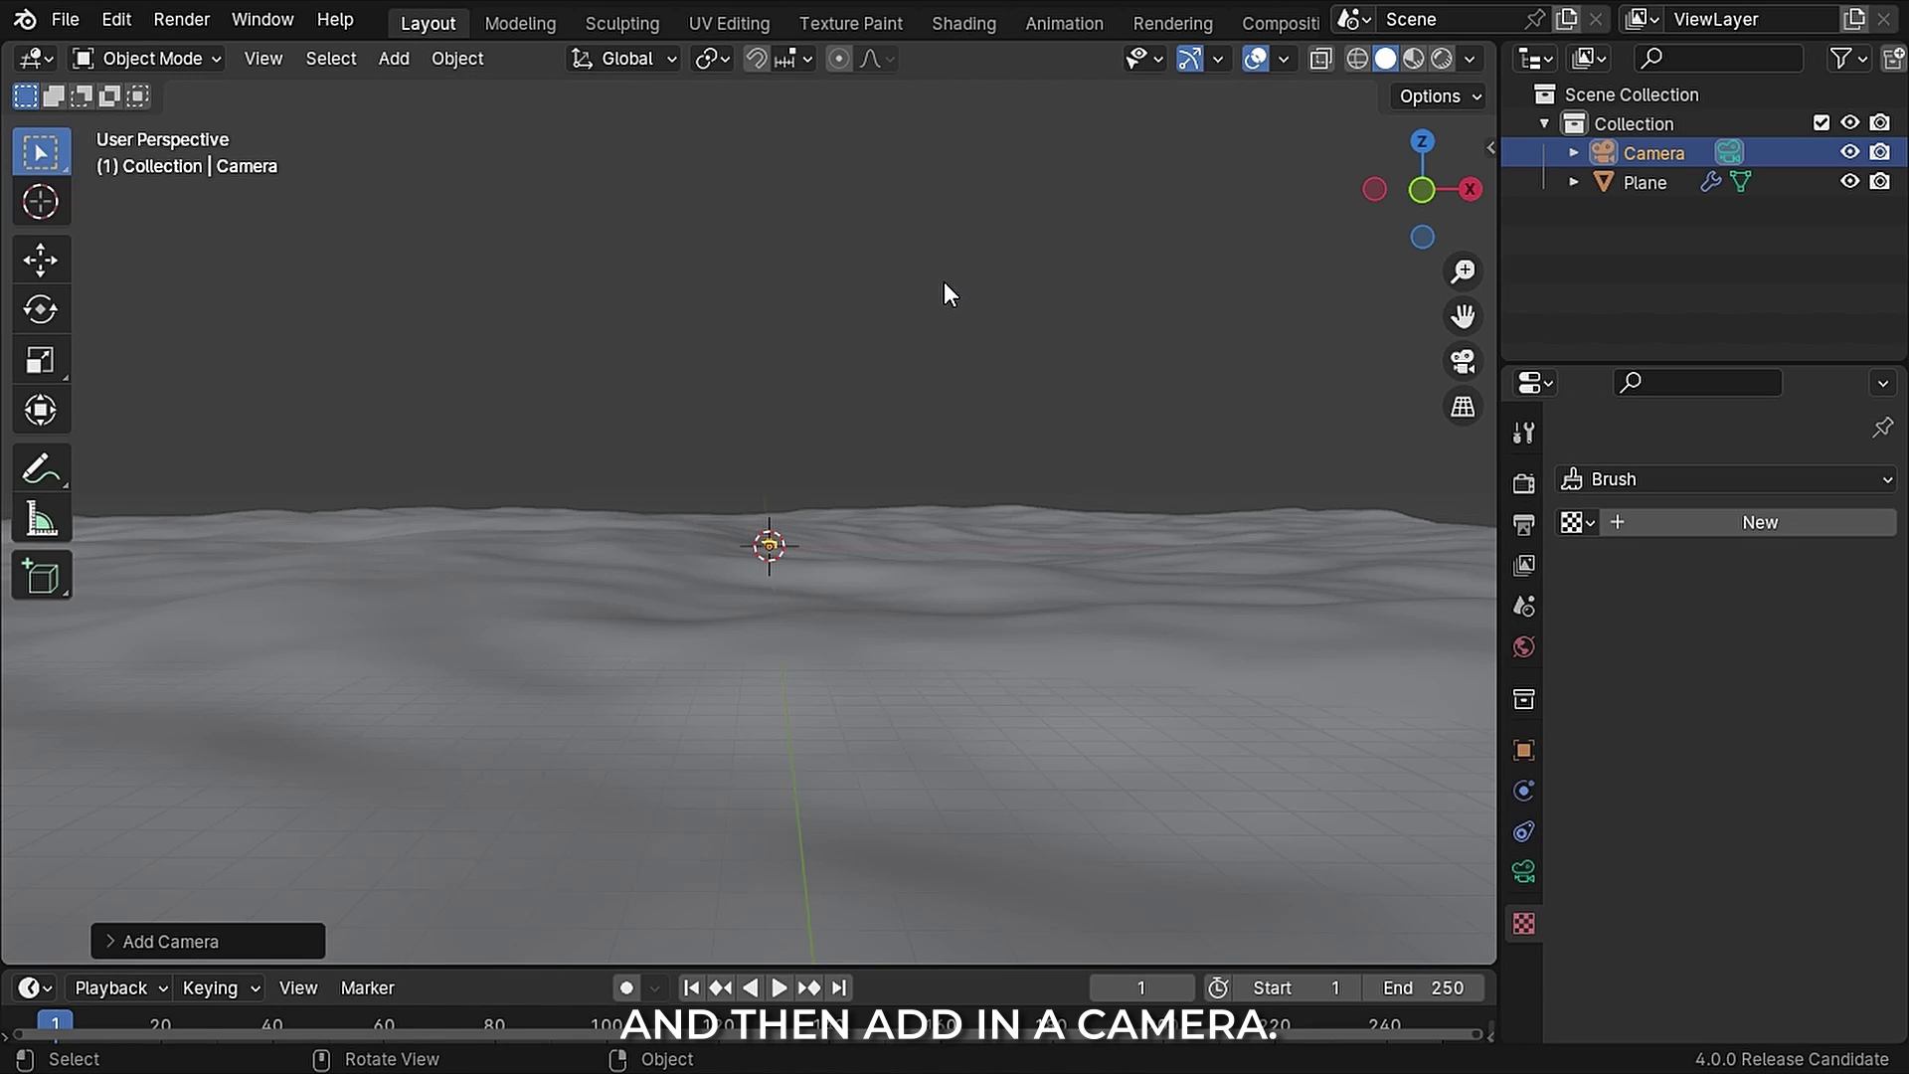
key("ctrl+alt+0")
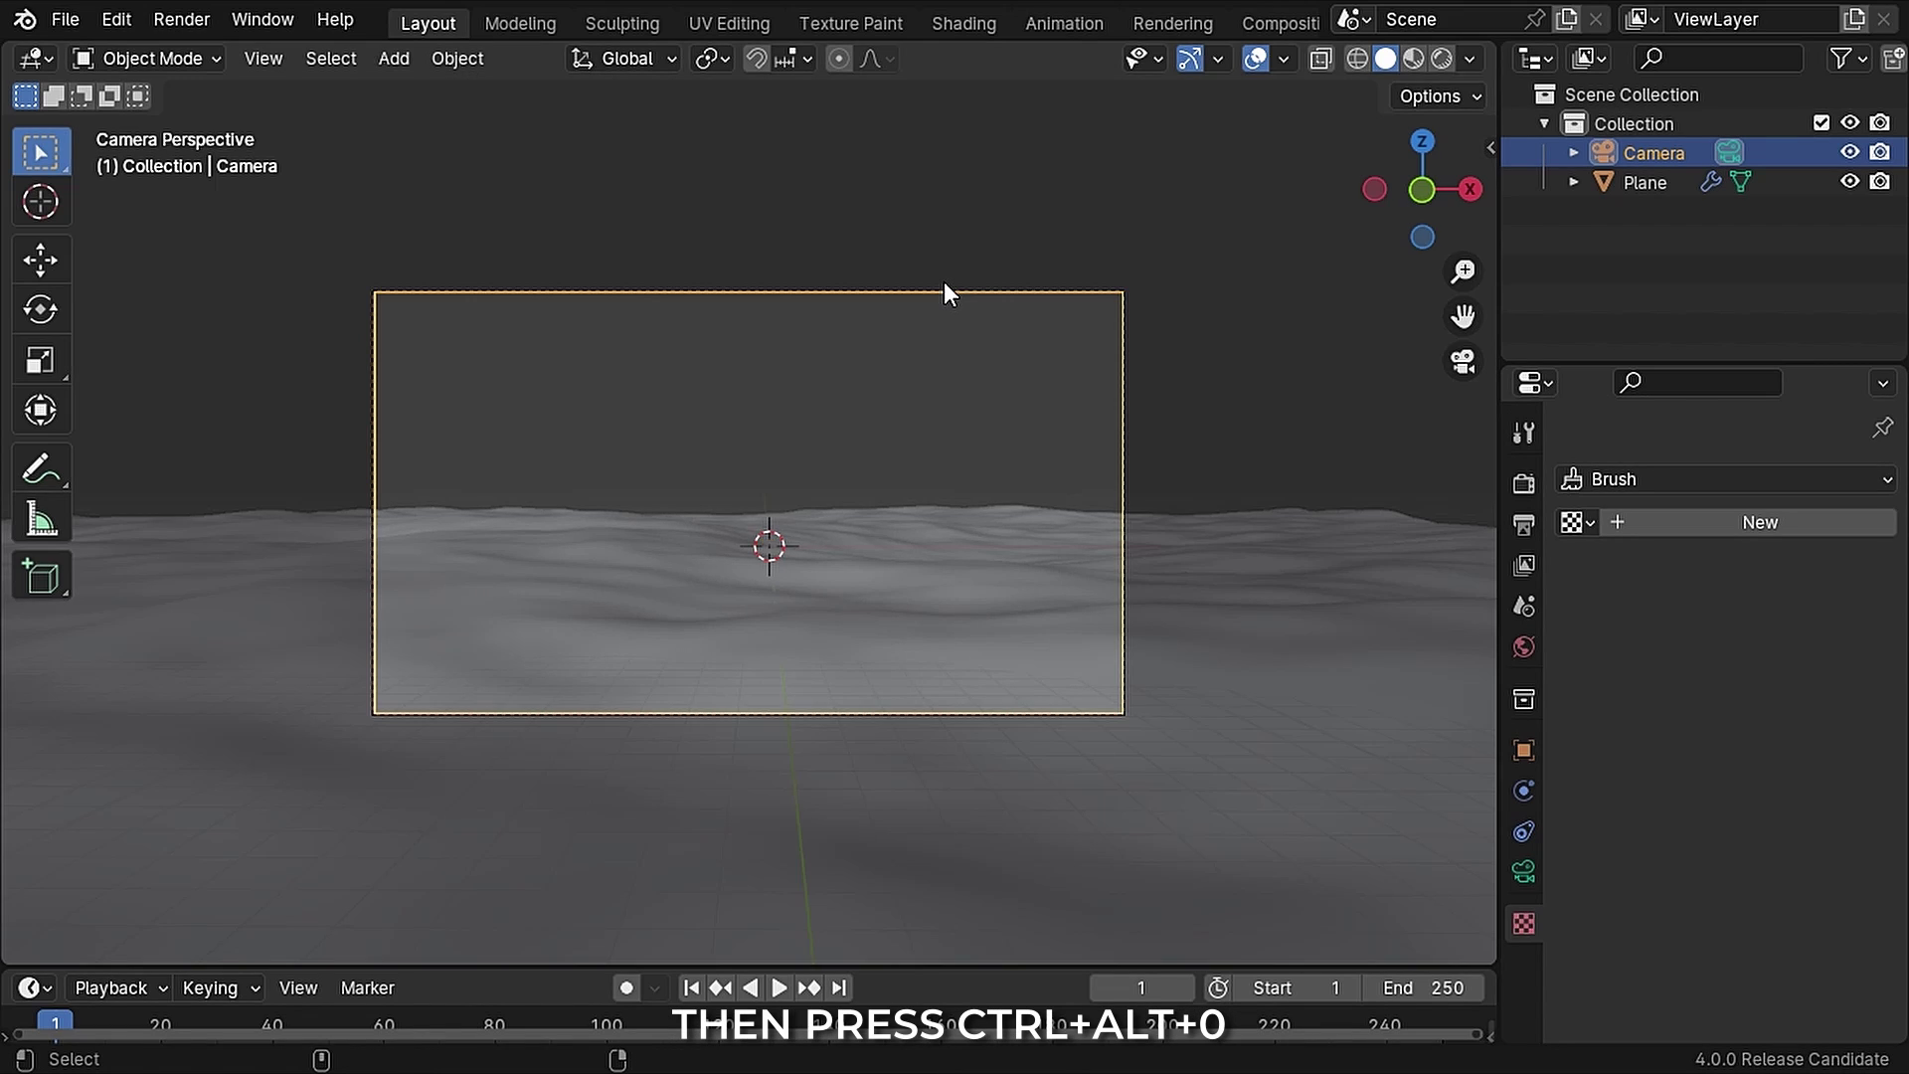
scroll(898, 460, "up", 1)
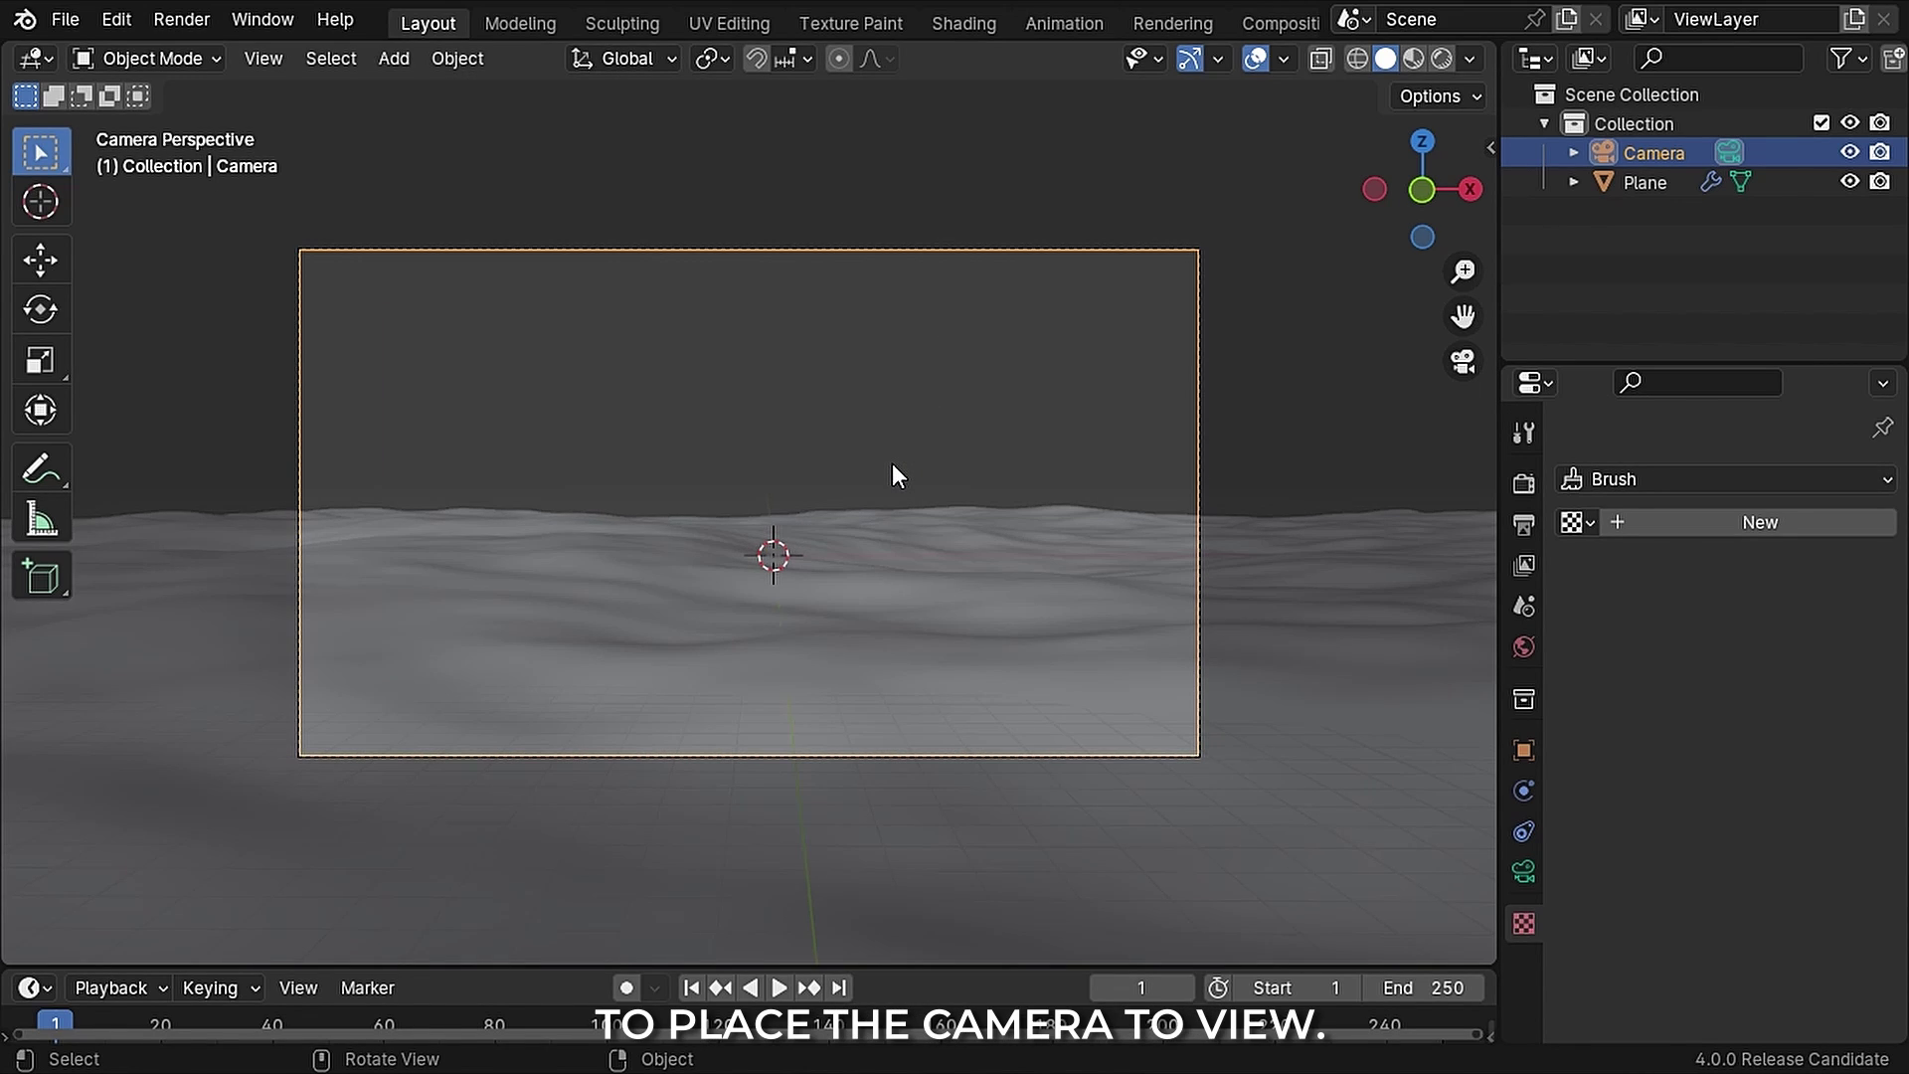
key("g")
Step: Add a cube in front of the camera as a human reference and set its X and Y dimensions to 0.7 m
left_click(397, 62)
left_click(394, 57)
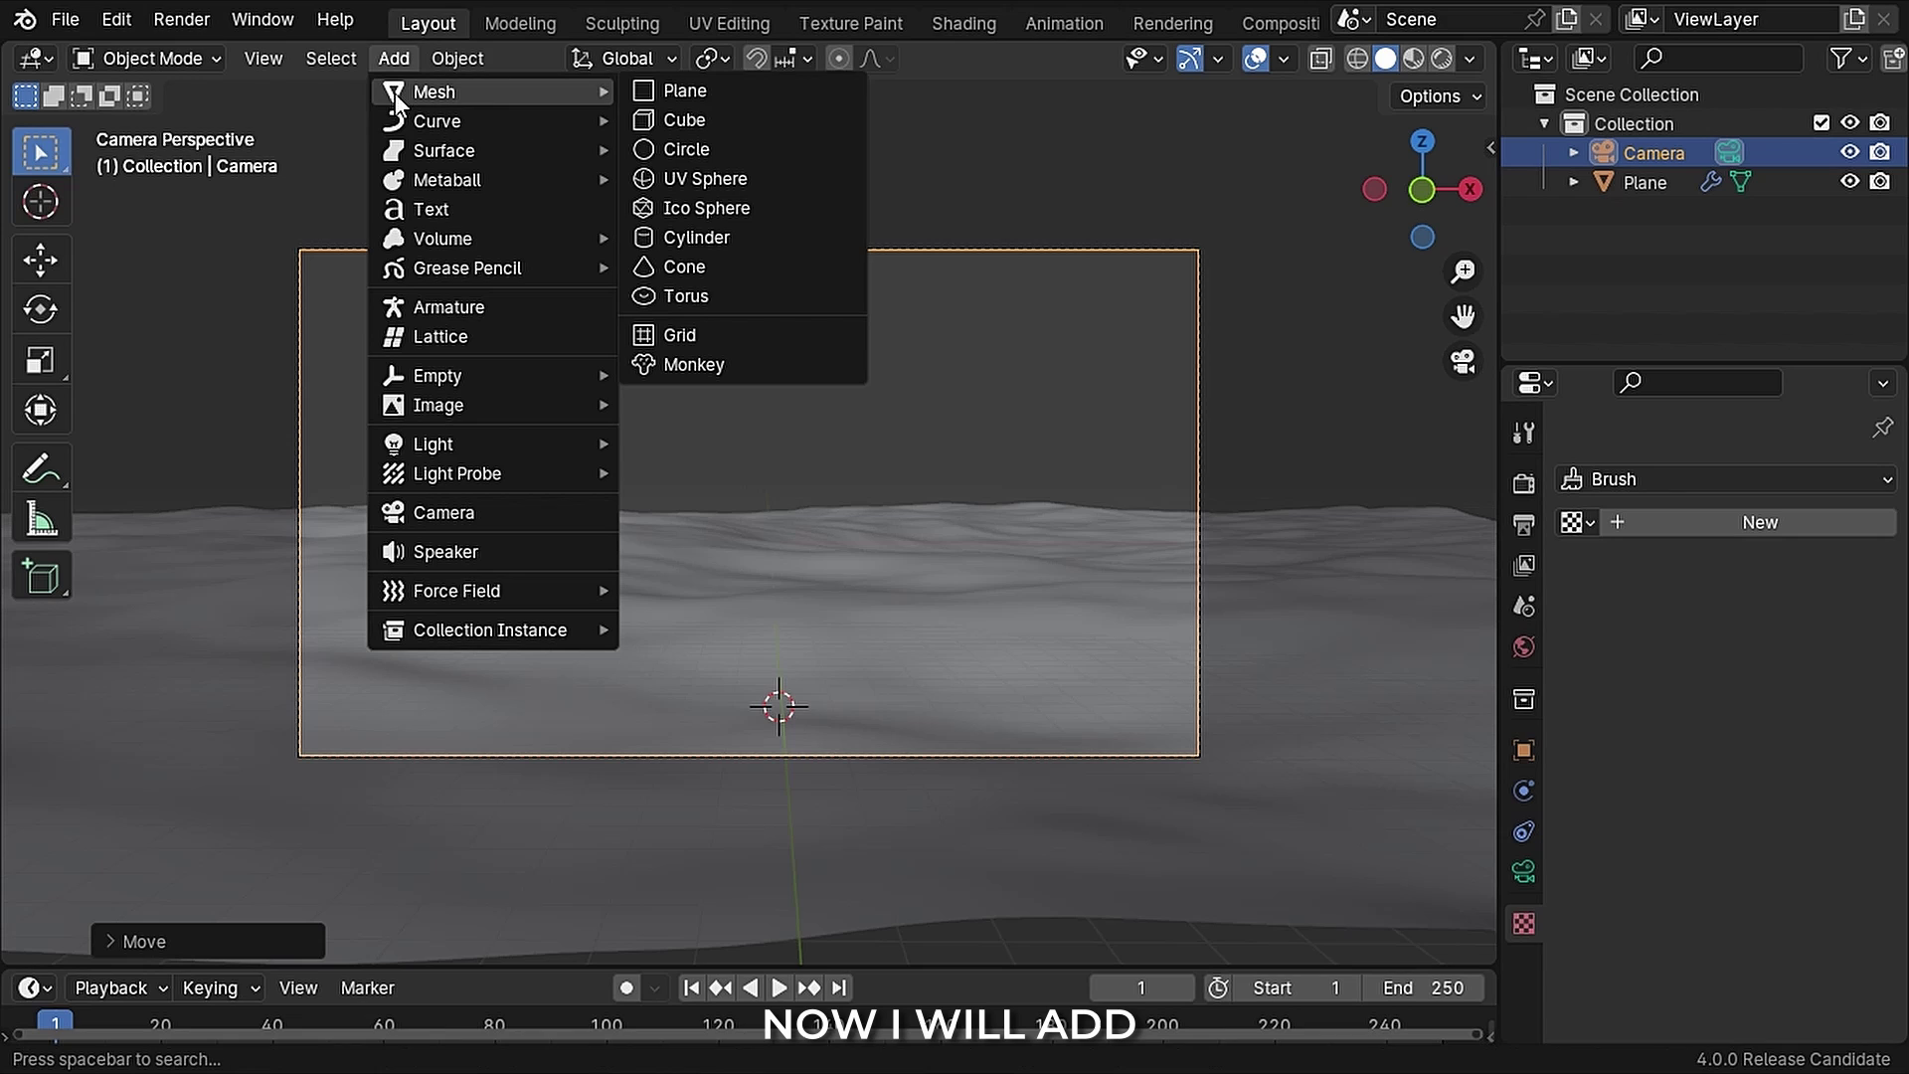
left_click(684, 117)
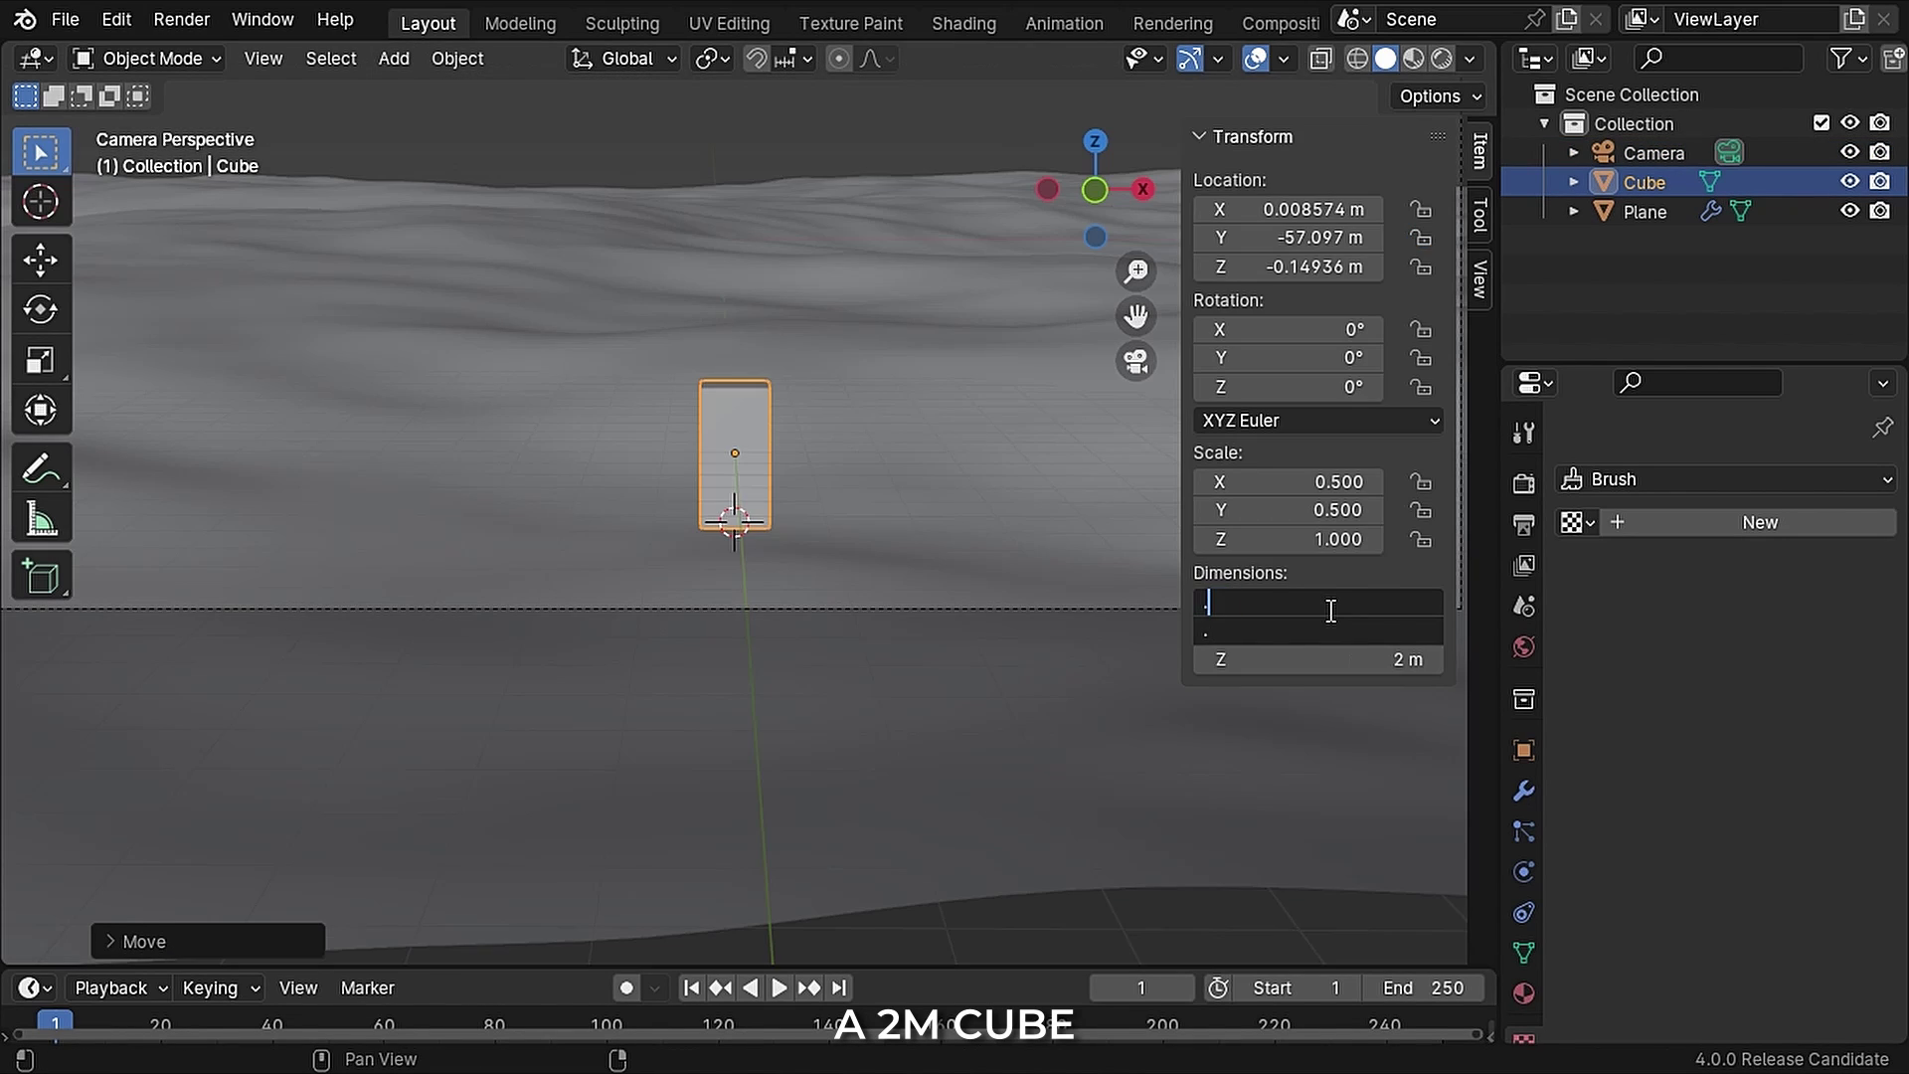
type("7")
key("Return")
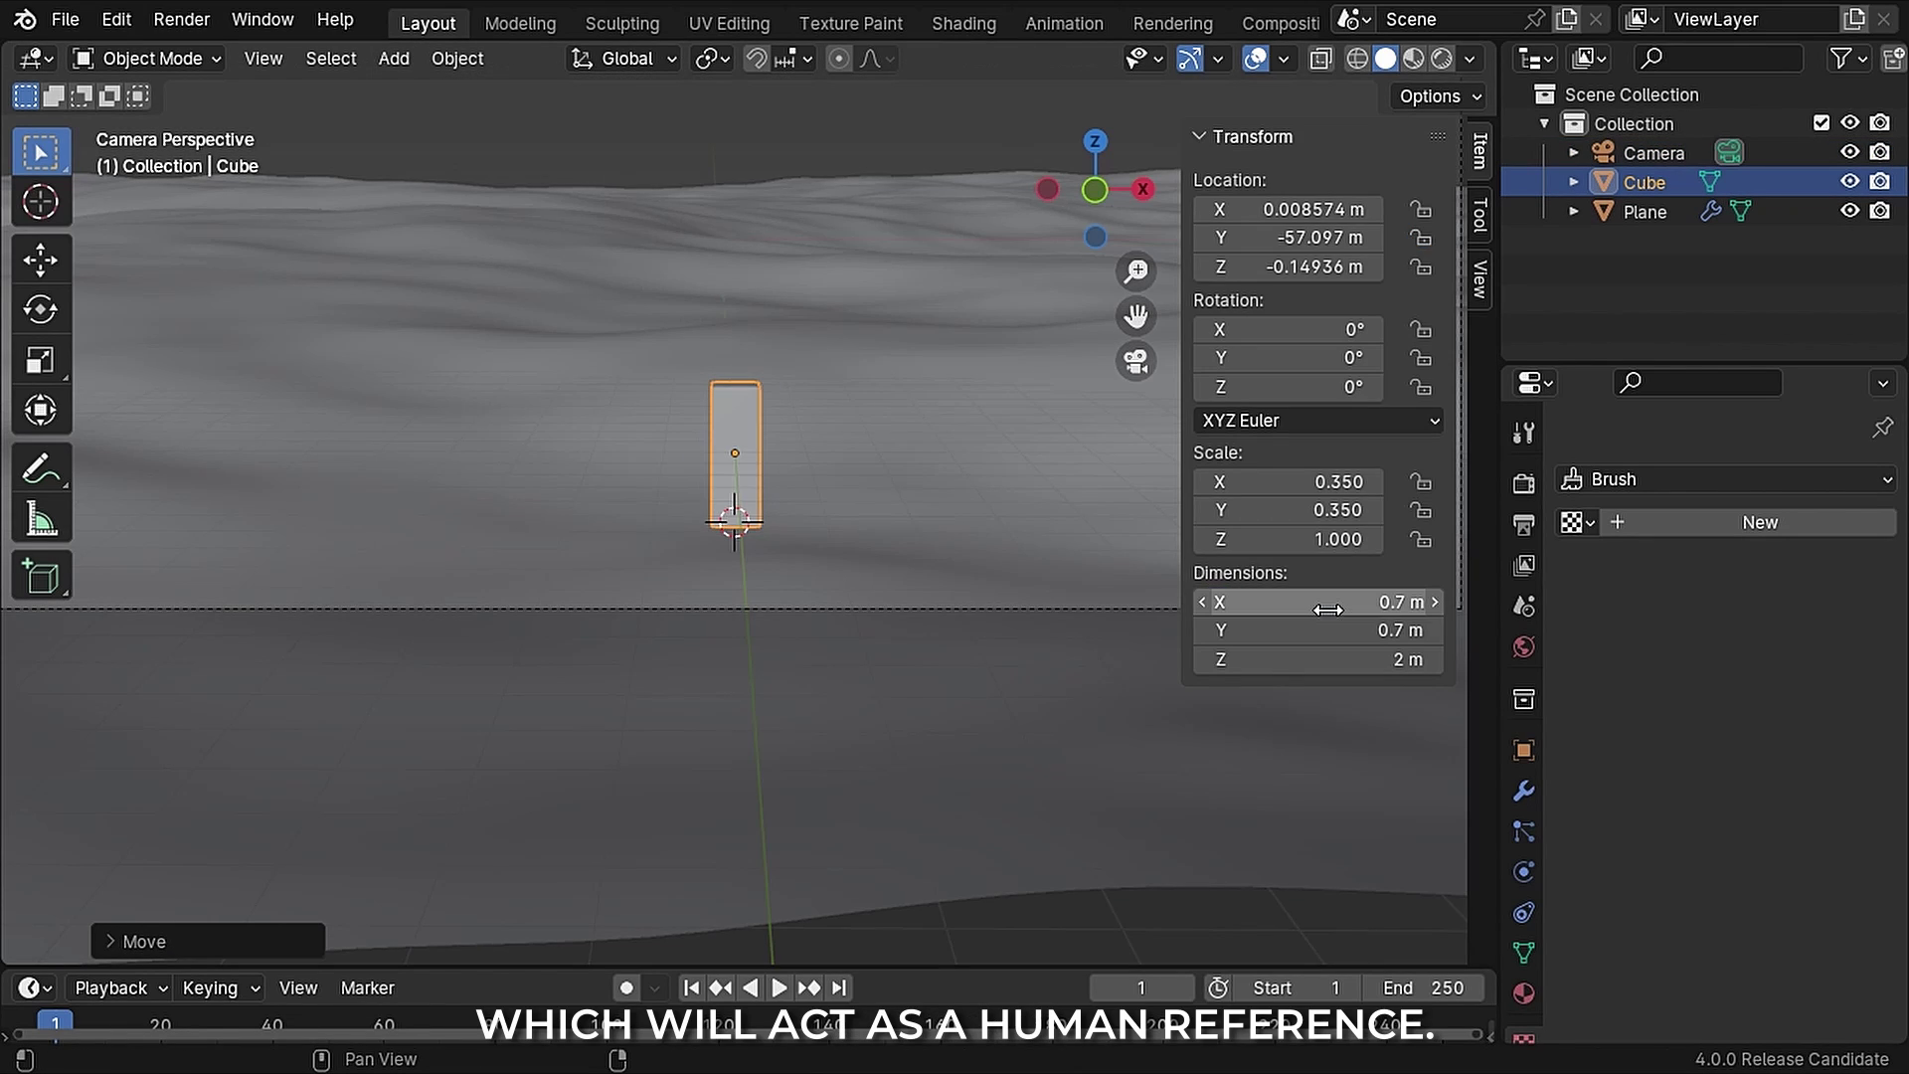
Step: Select the ground plane and set its Displace strength to 3 while checking the terrain through the camera
key("n")
key("Home")
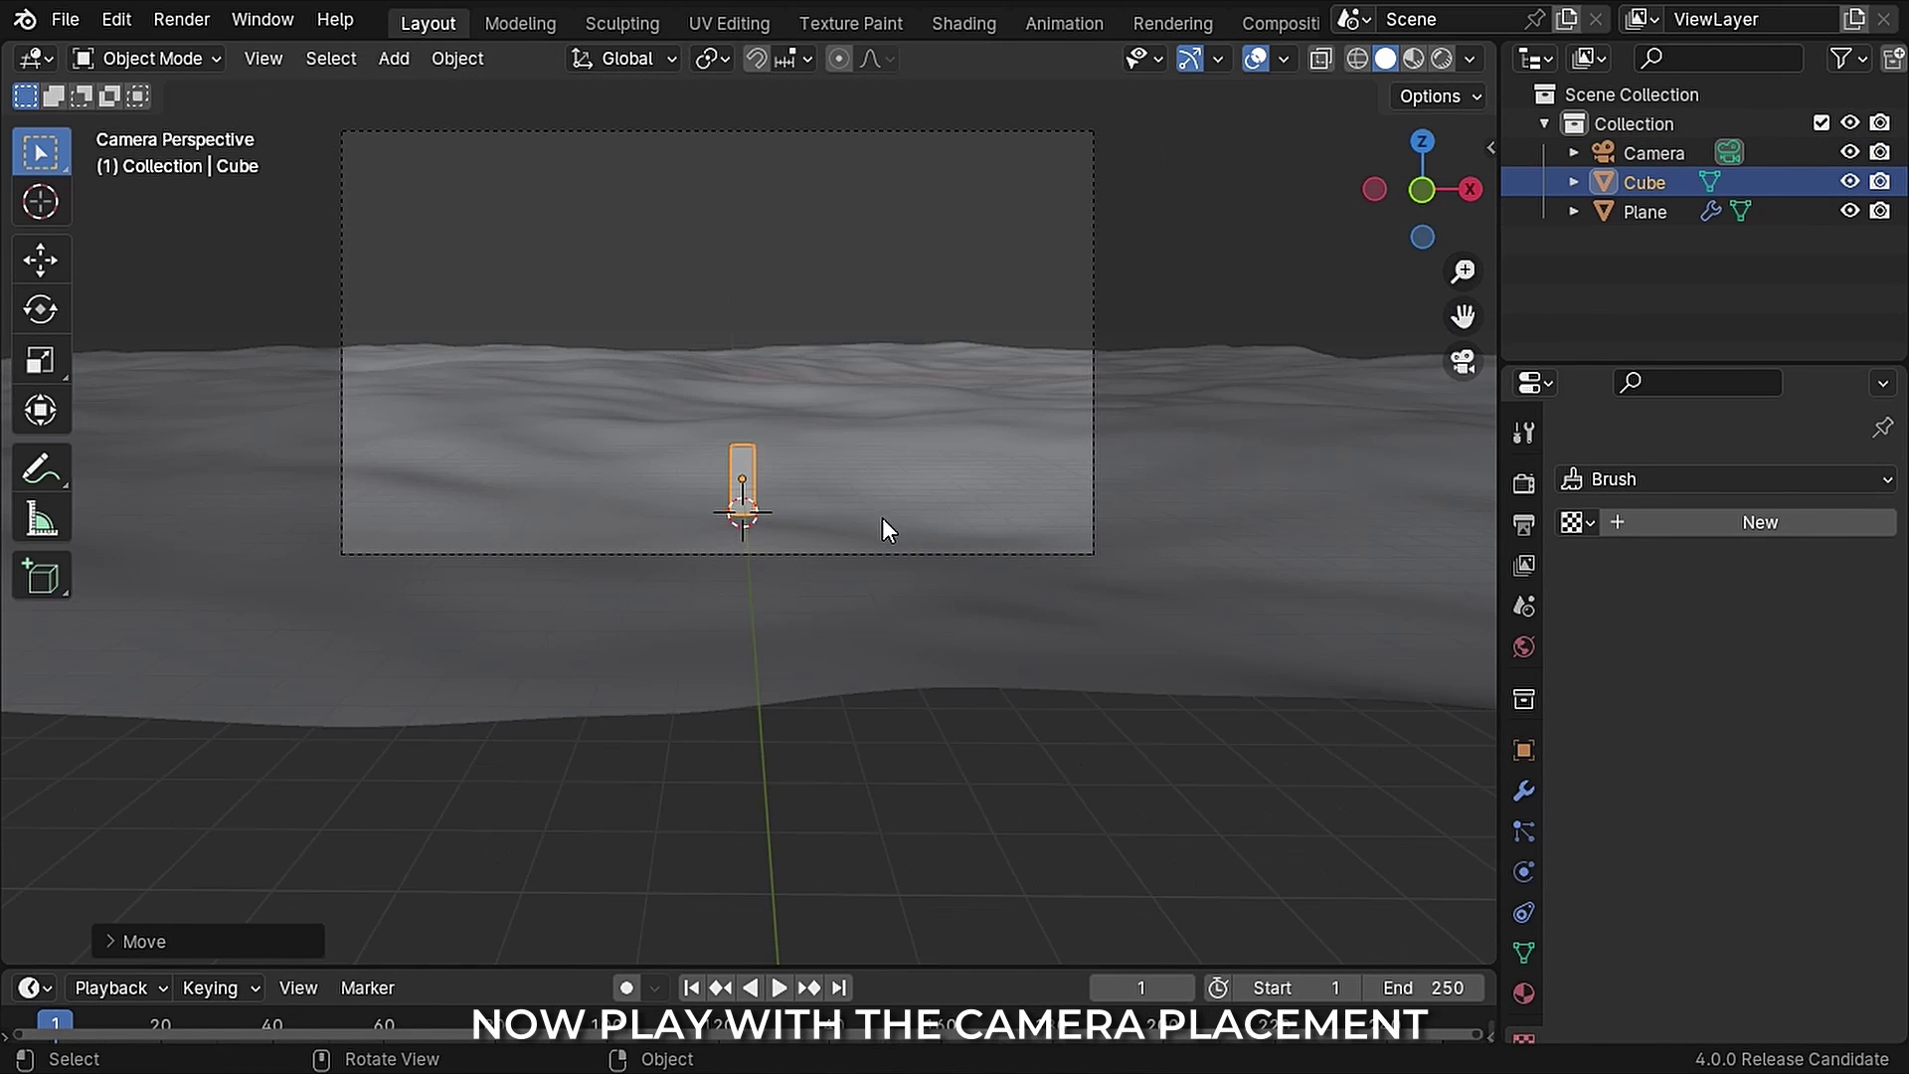
scroll(875, 587, "up", 5)
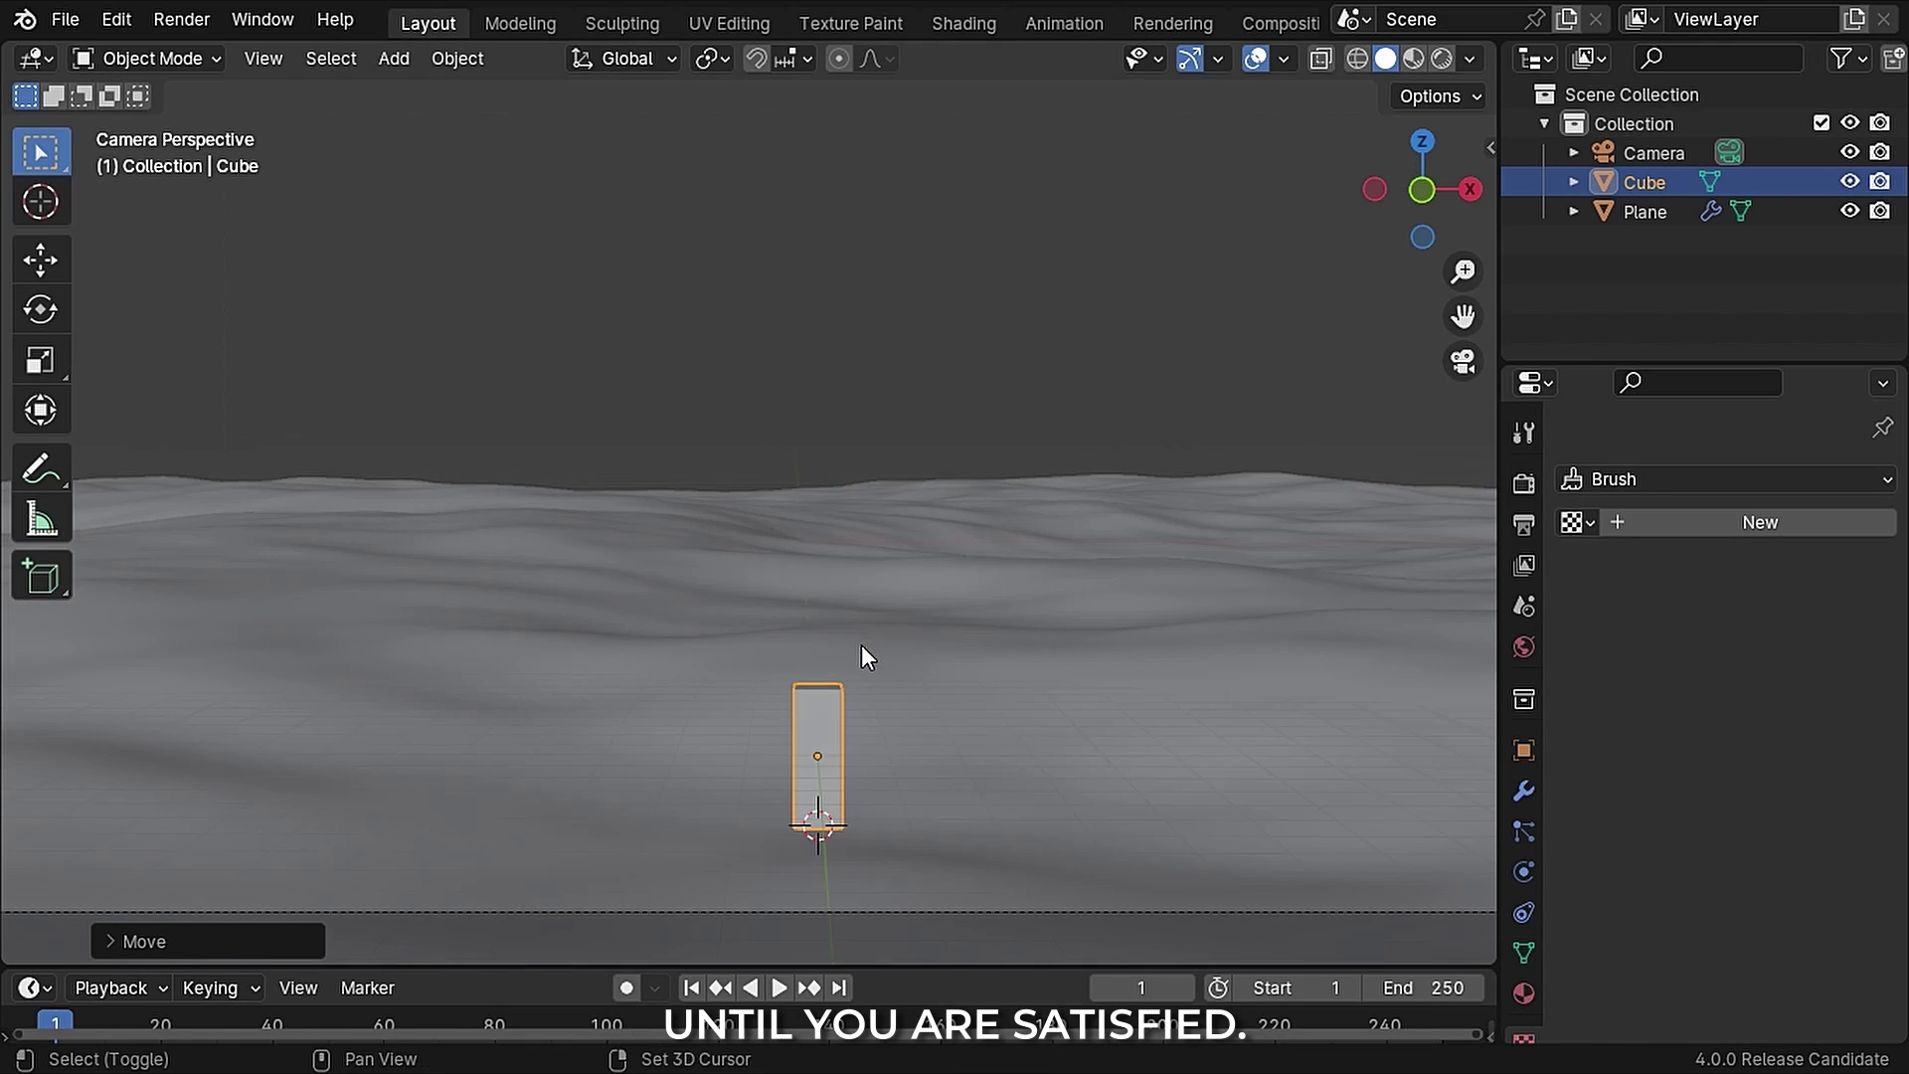
left_click(1646, 212)
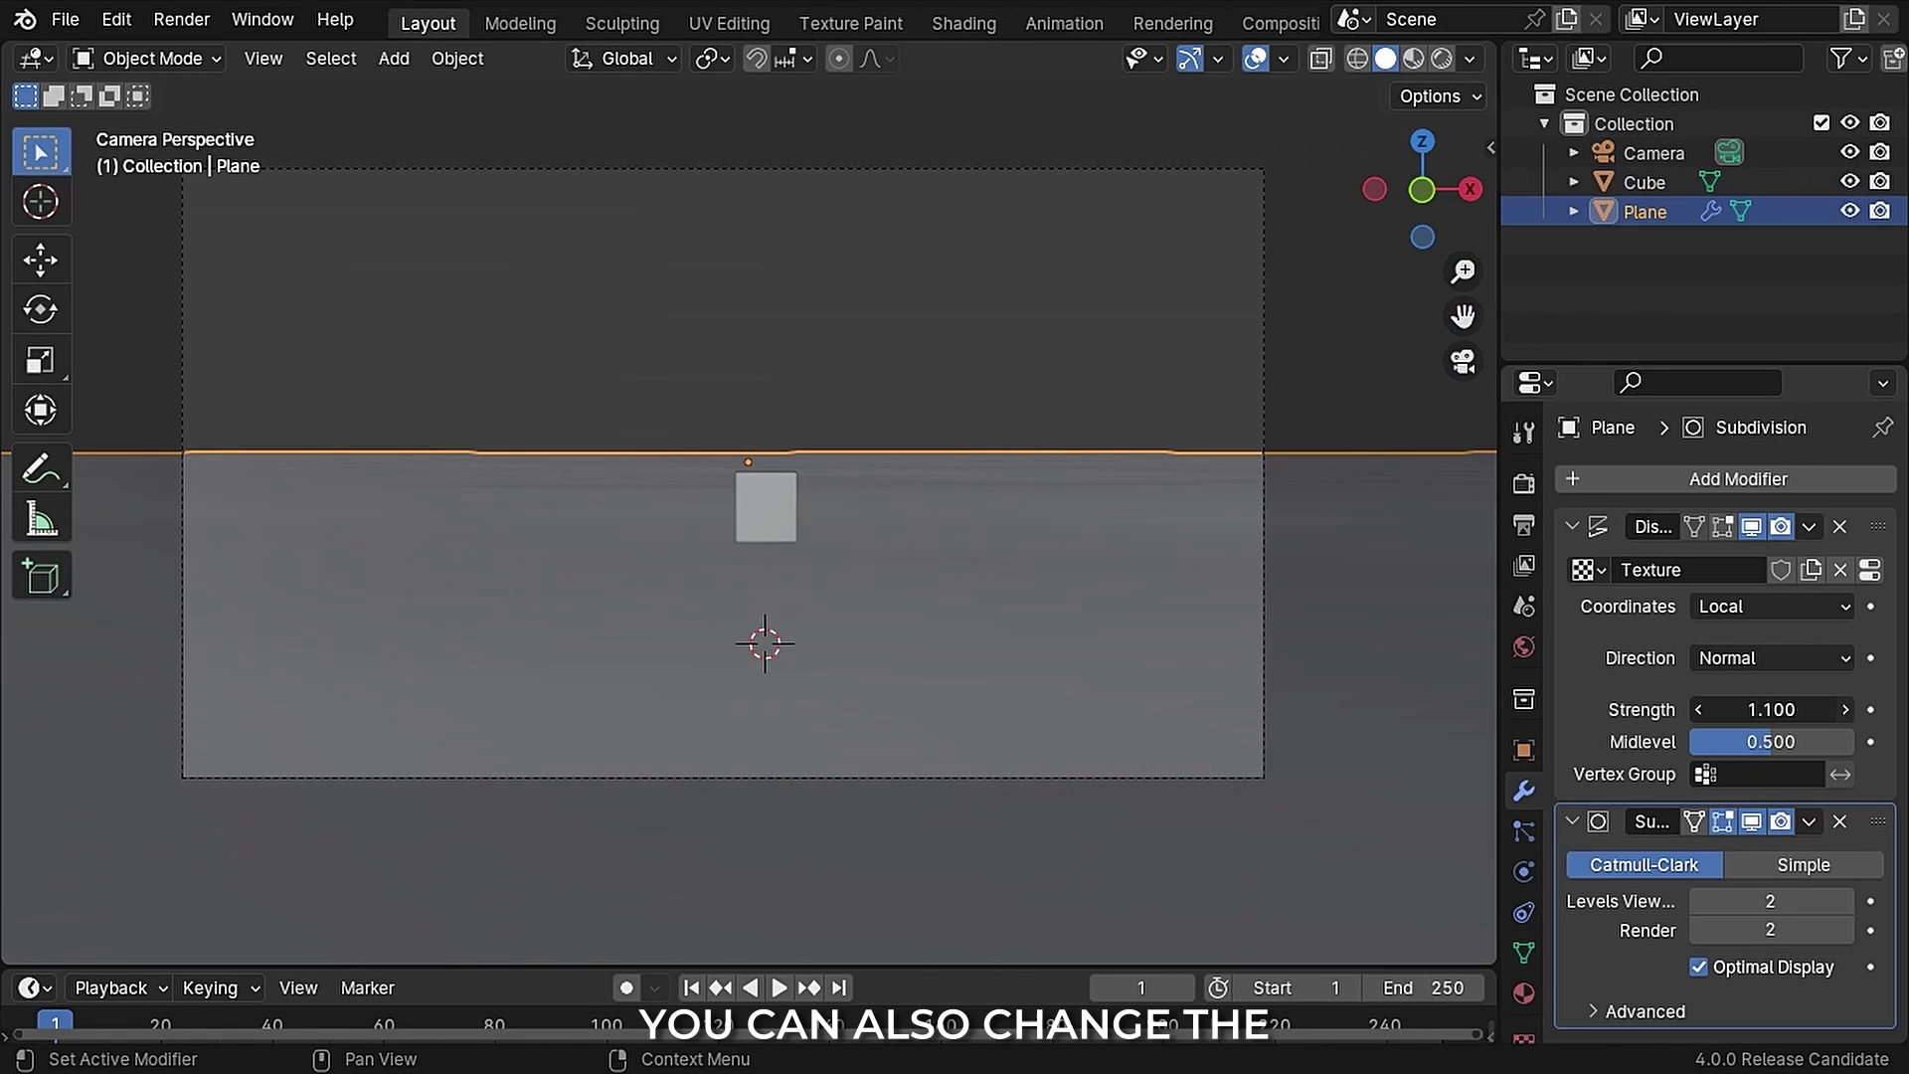
left_click(1845, 709)
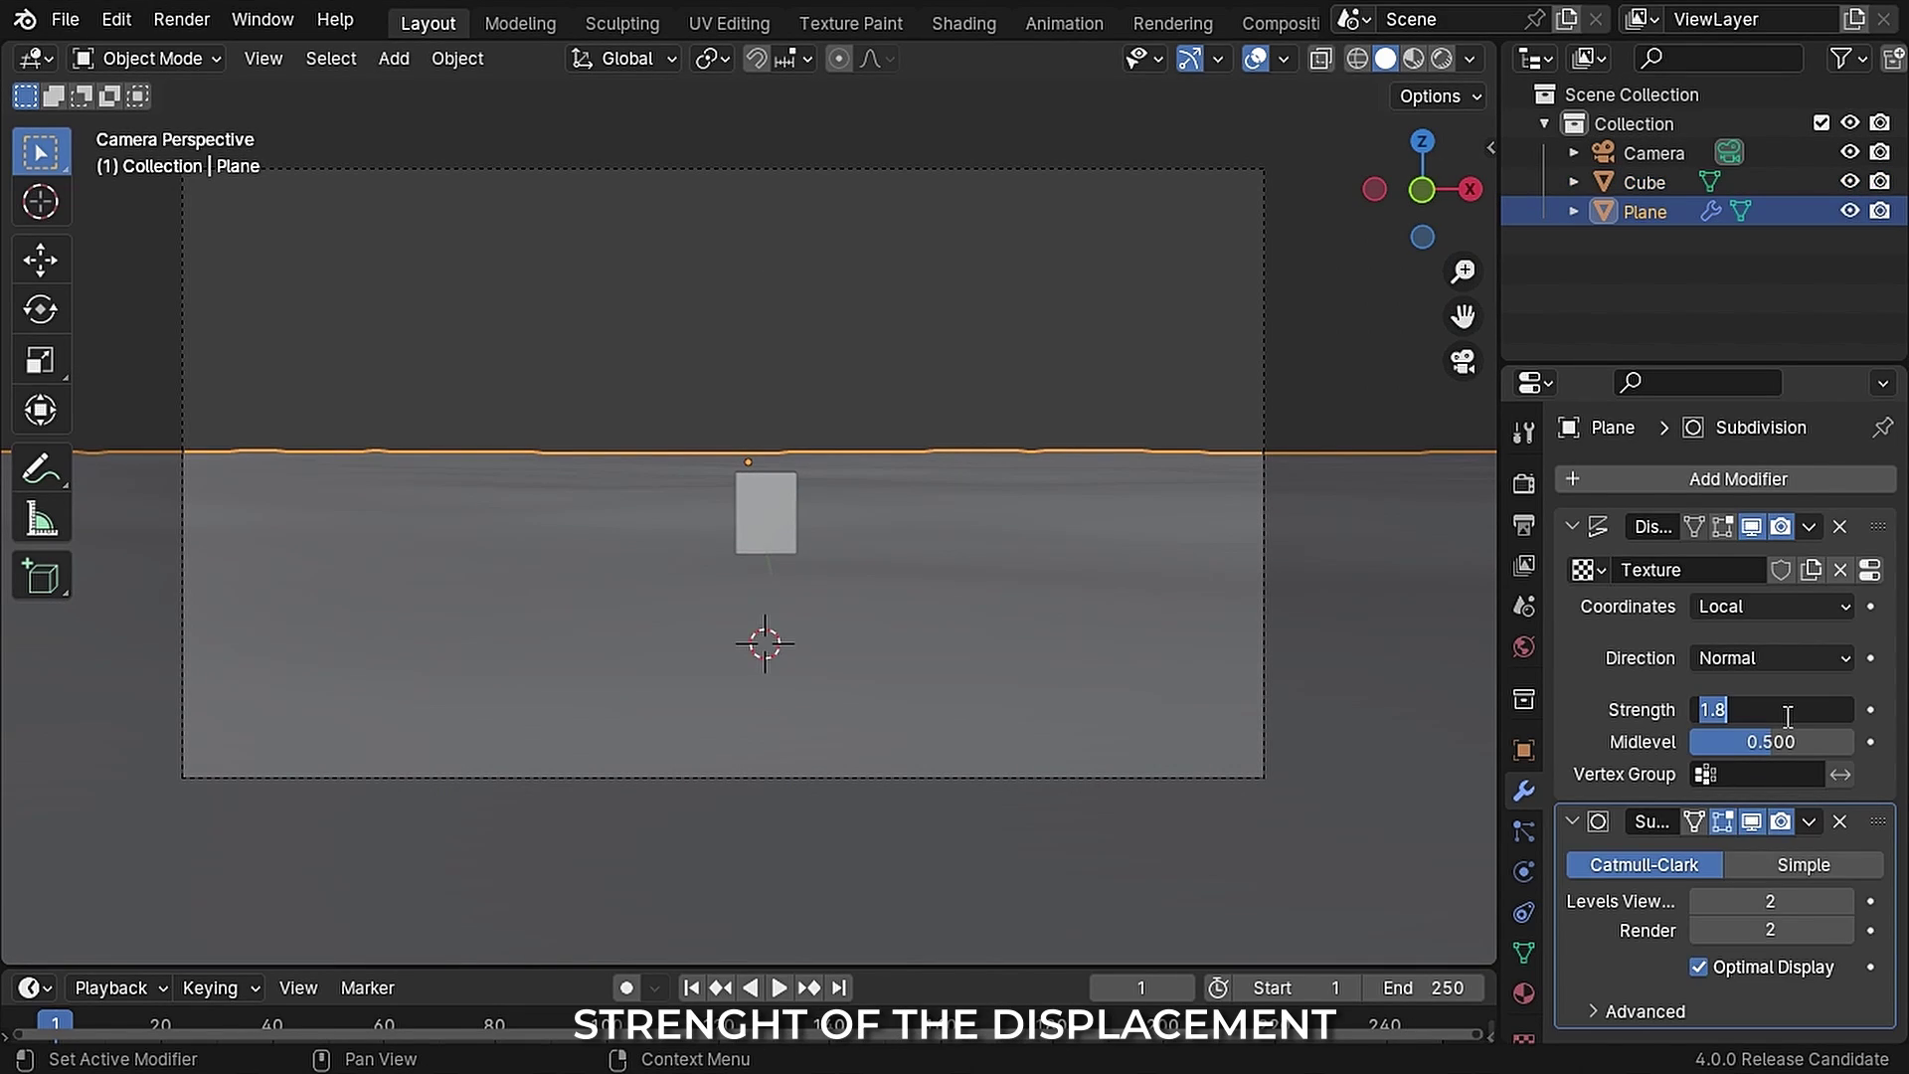
key("Return")
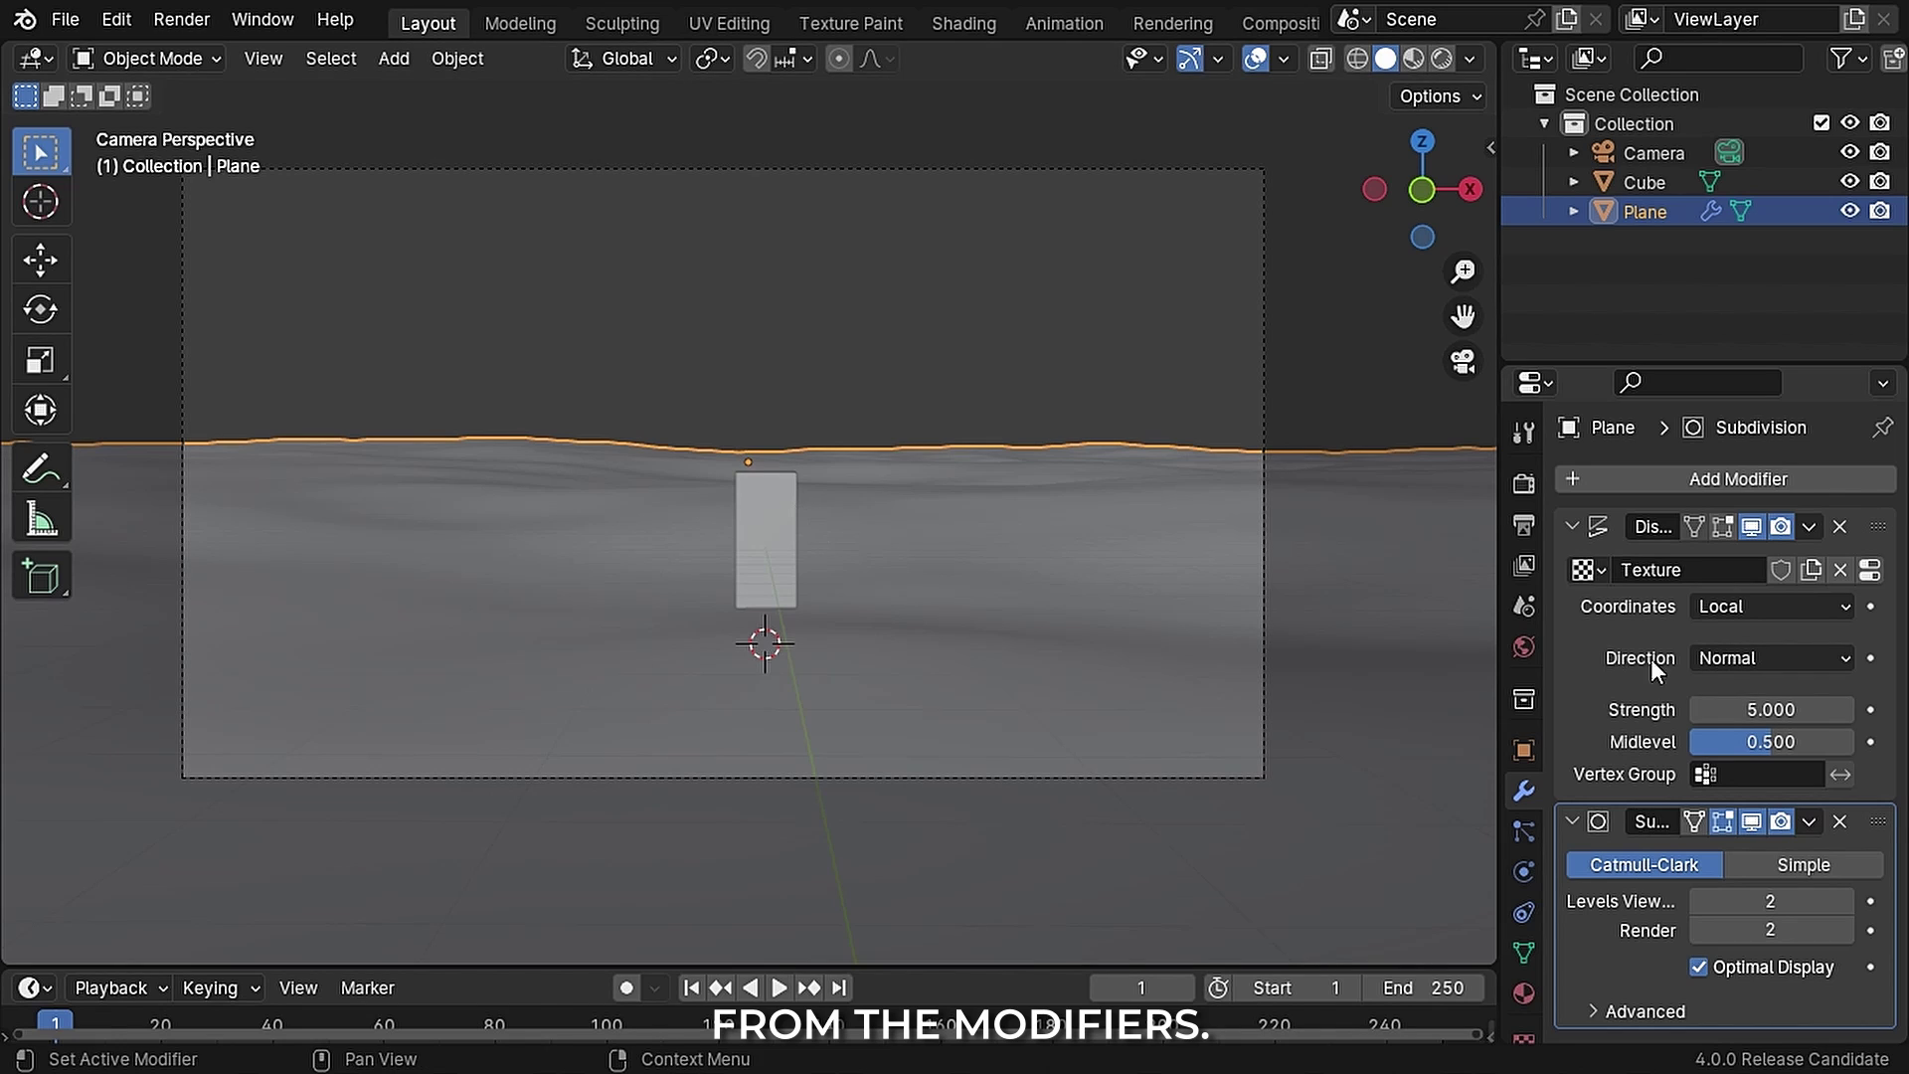
type("3")
key("Return")
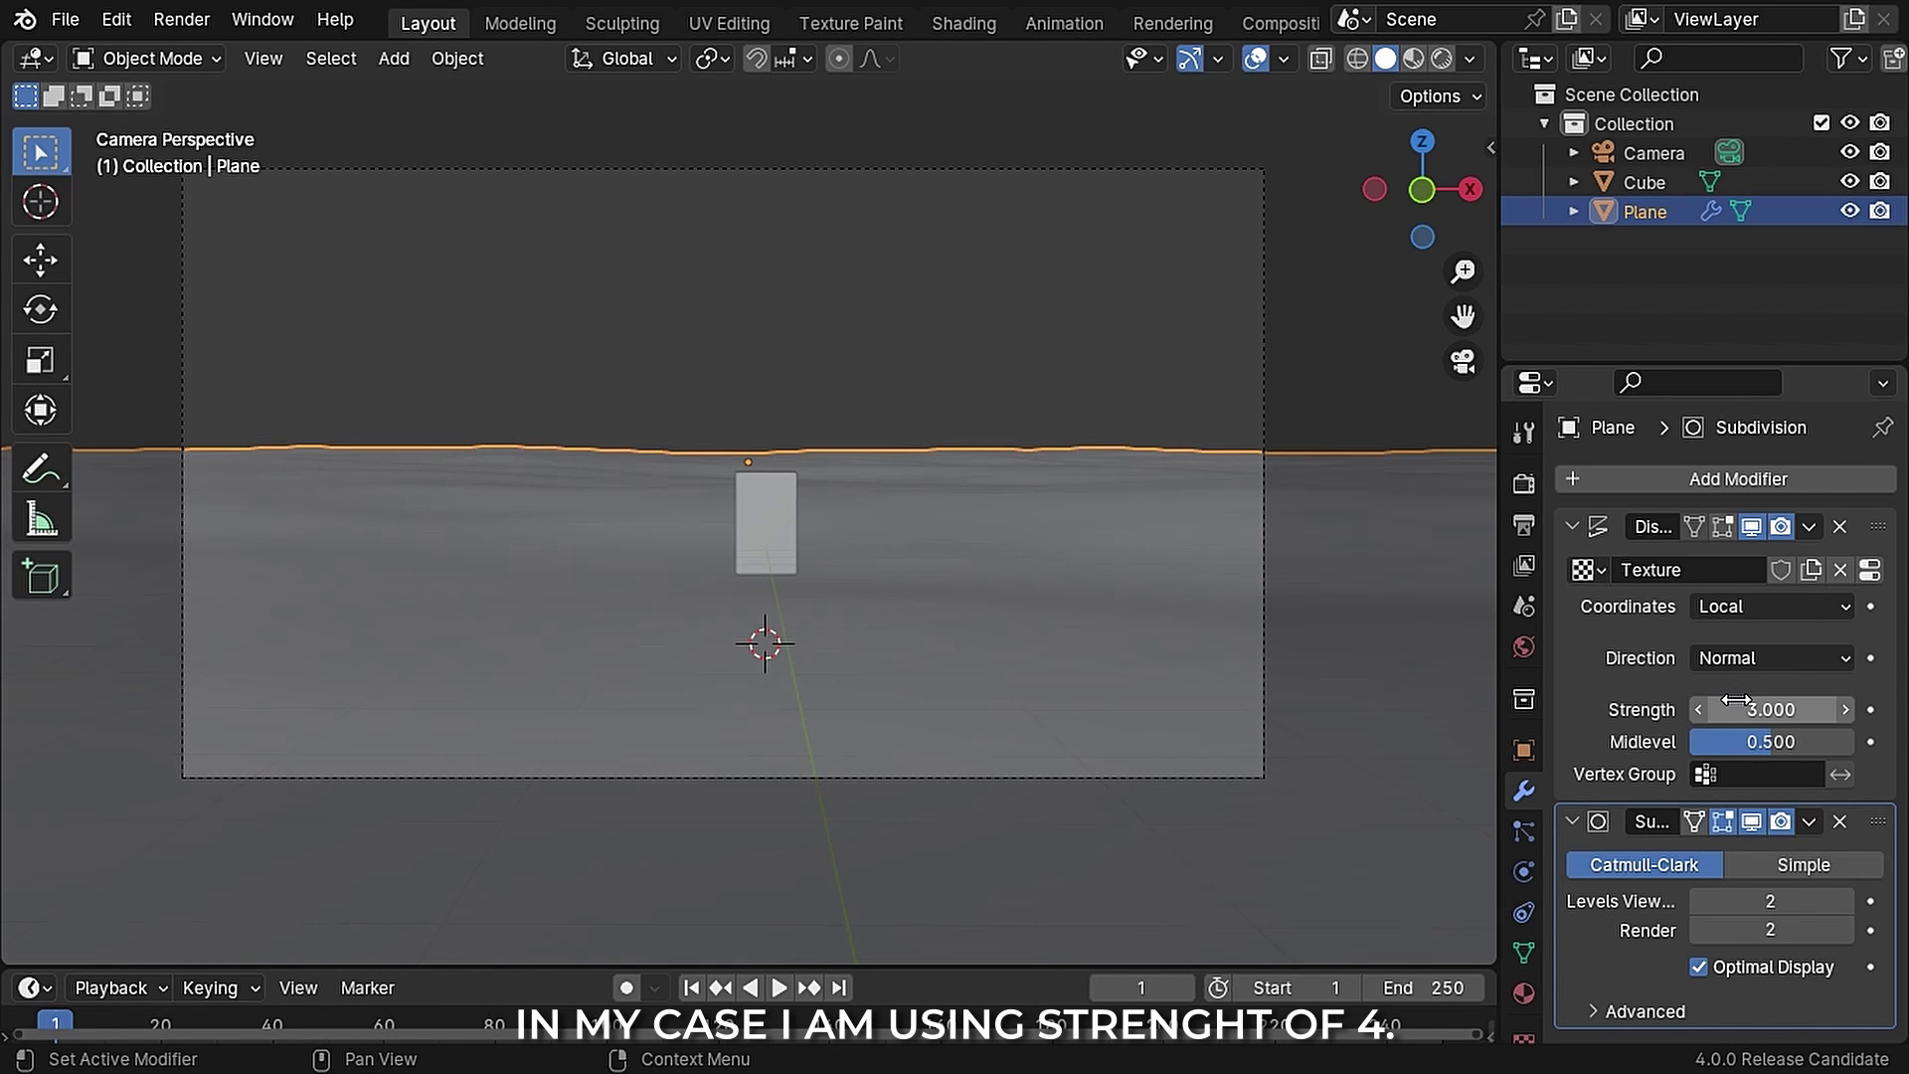
Step: Set the ground plane's Displace strength to 4 and save the file
double_click(1736, 707)
type("4")
key("Return")
key("KP_7")
key("ctrl+s")
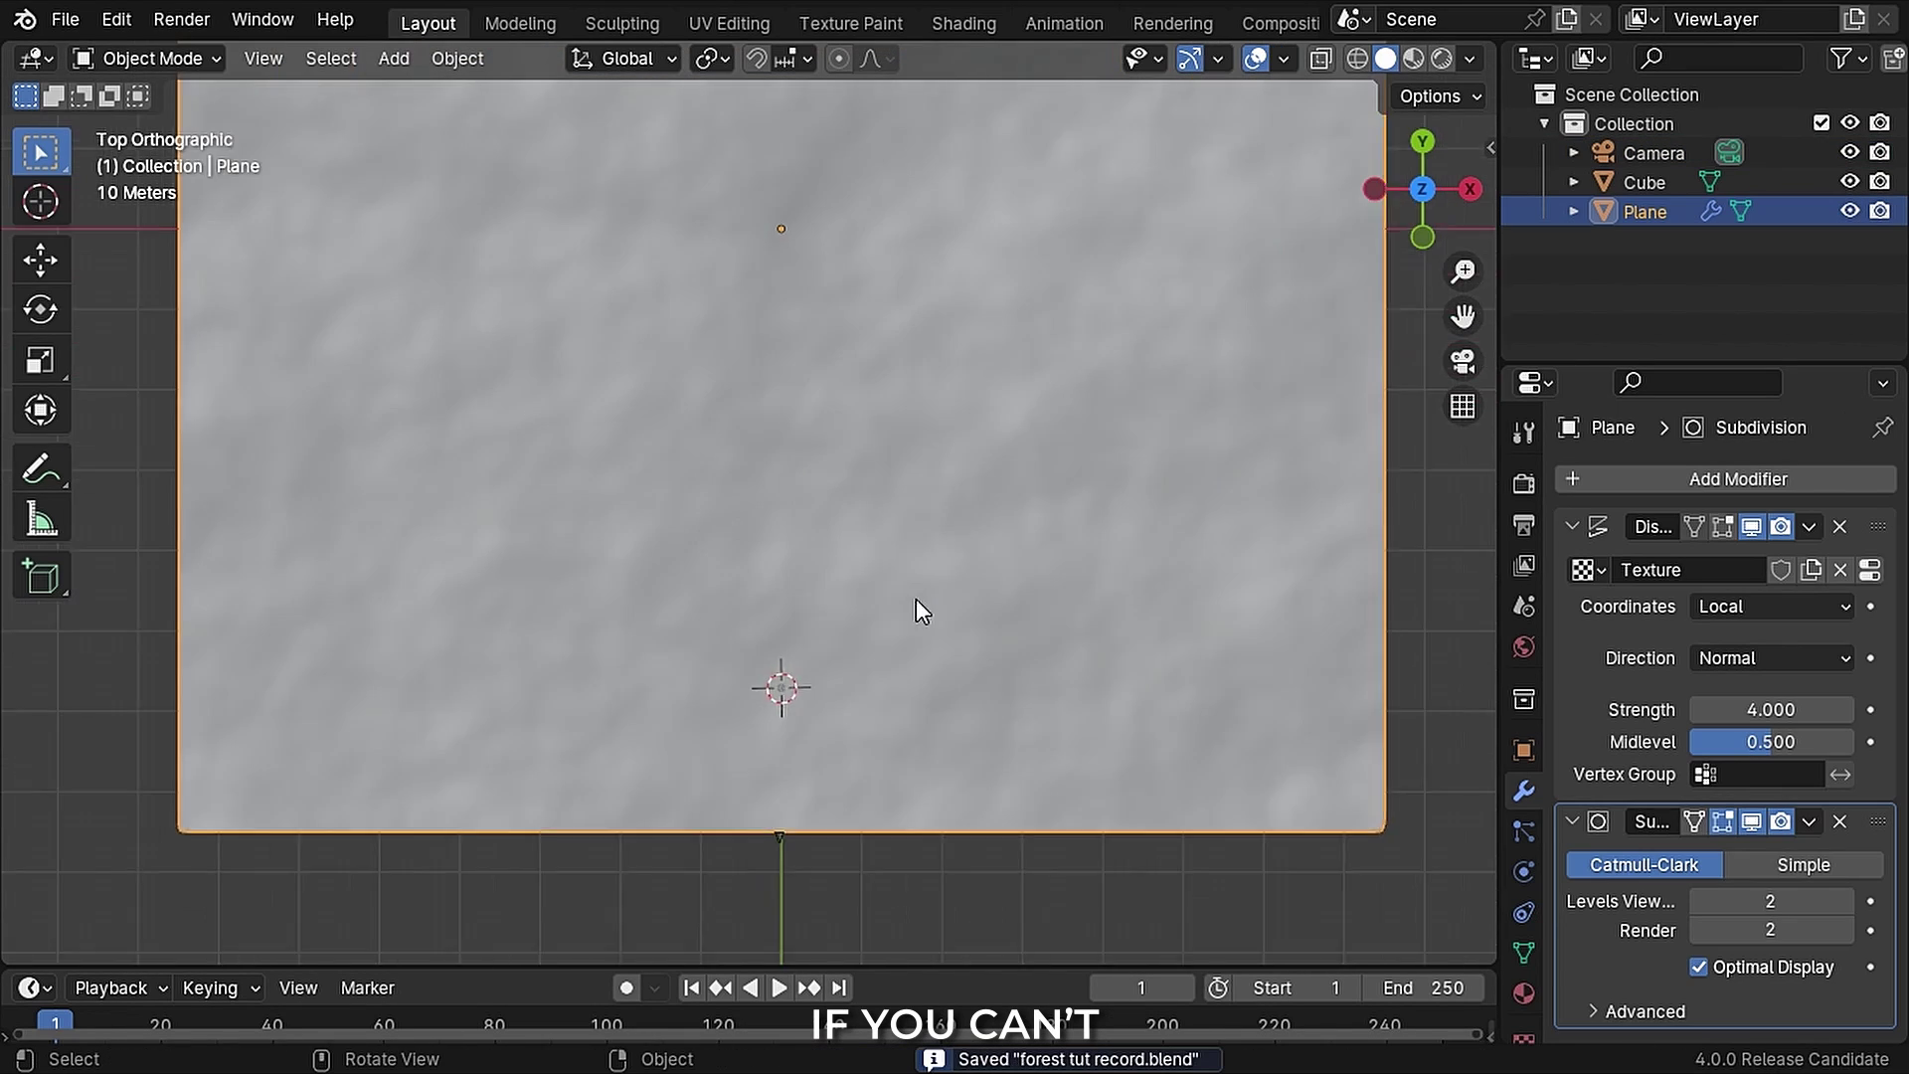
Step: Select the camera at the plane's front edge and increase its viewport display size
scroll(877, 511, "up", 3)
scroll(817, 597, "up", 2)
middle_click_drag(839, 609, 781, 489, "shift")
scroll(781, 487, "down", 2)
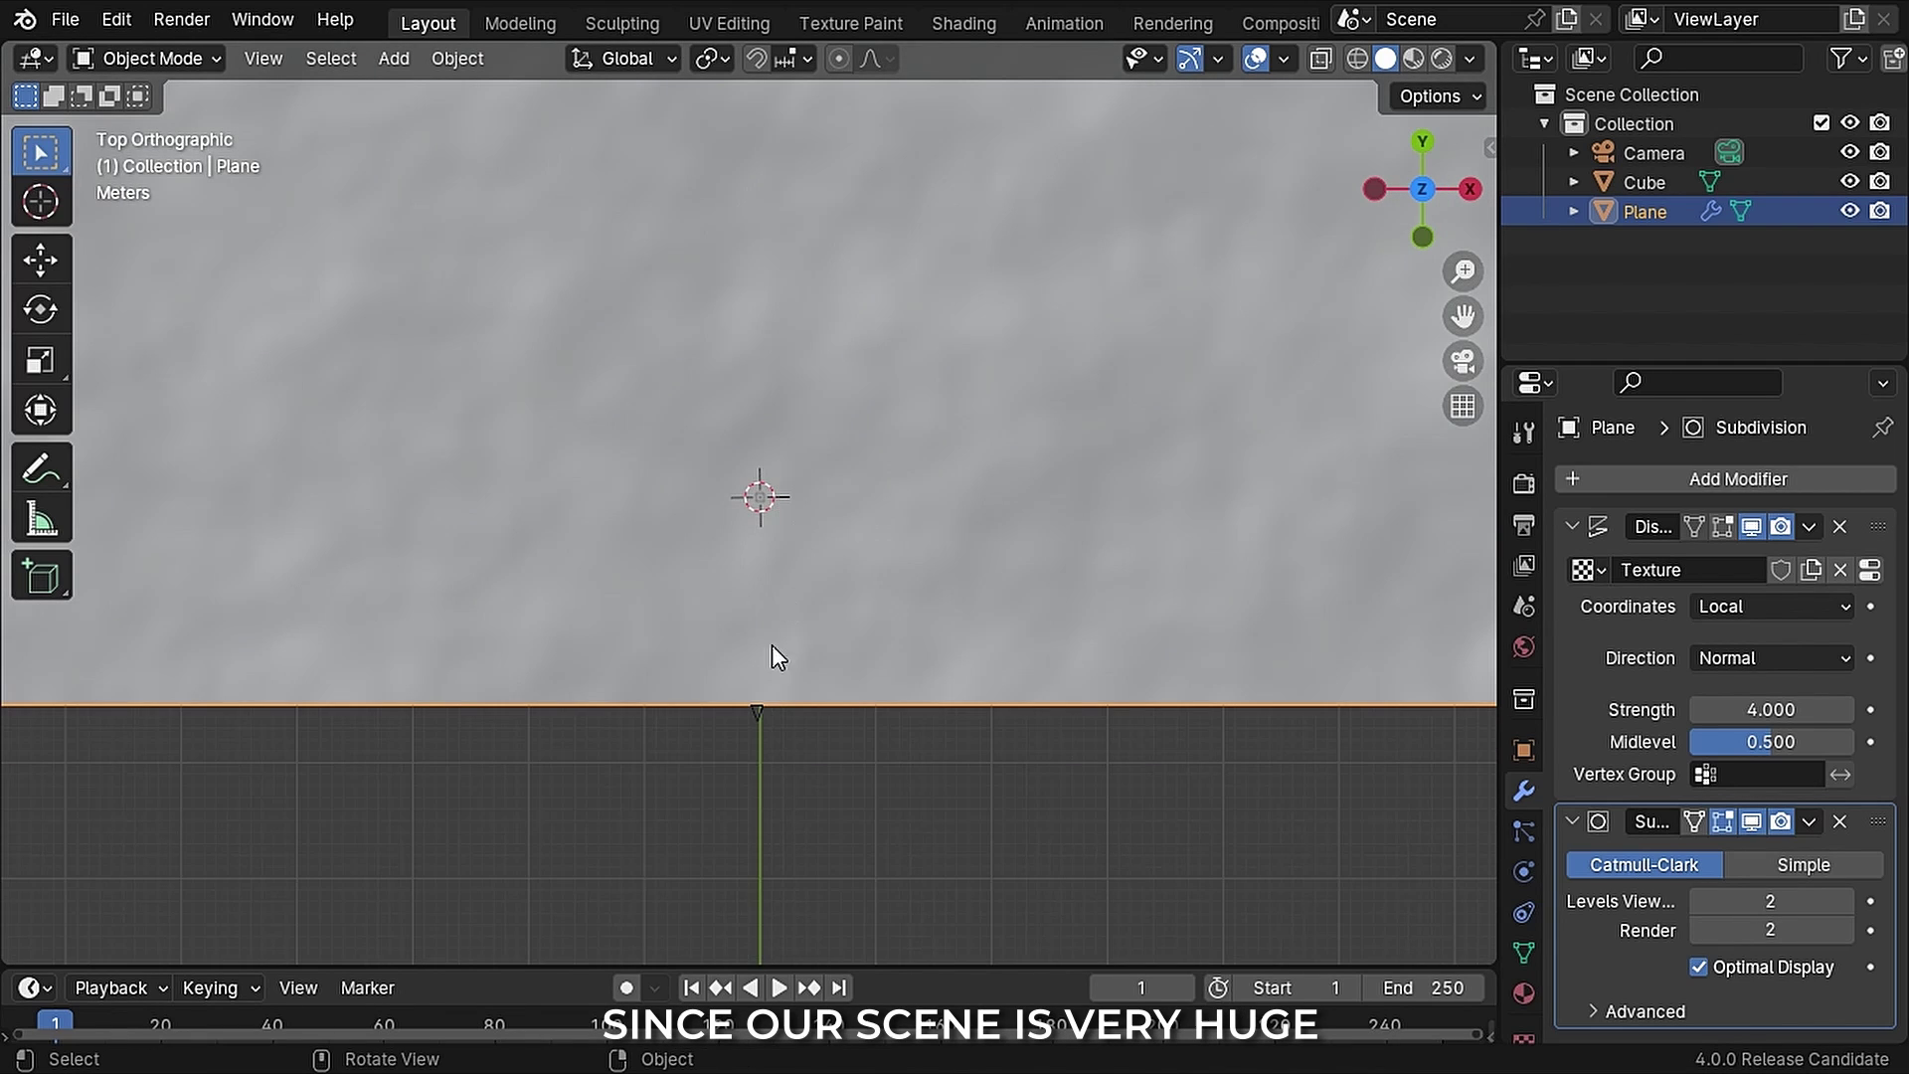
left_click(756, 713)
left_click(1523, 871)
scroll(1702, 803, "down", 6)
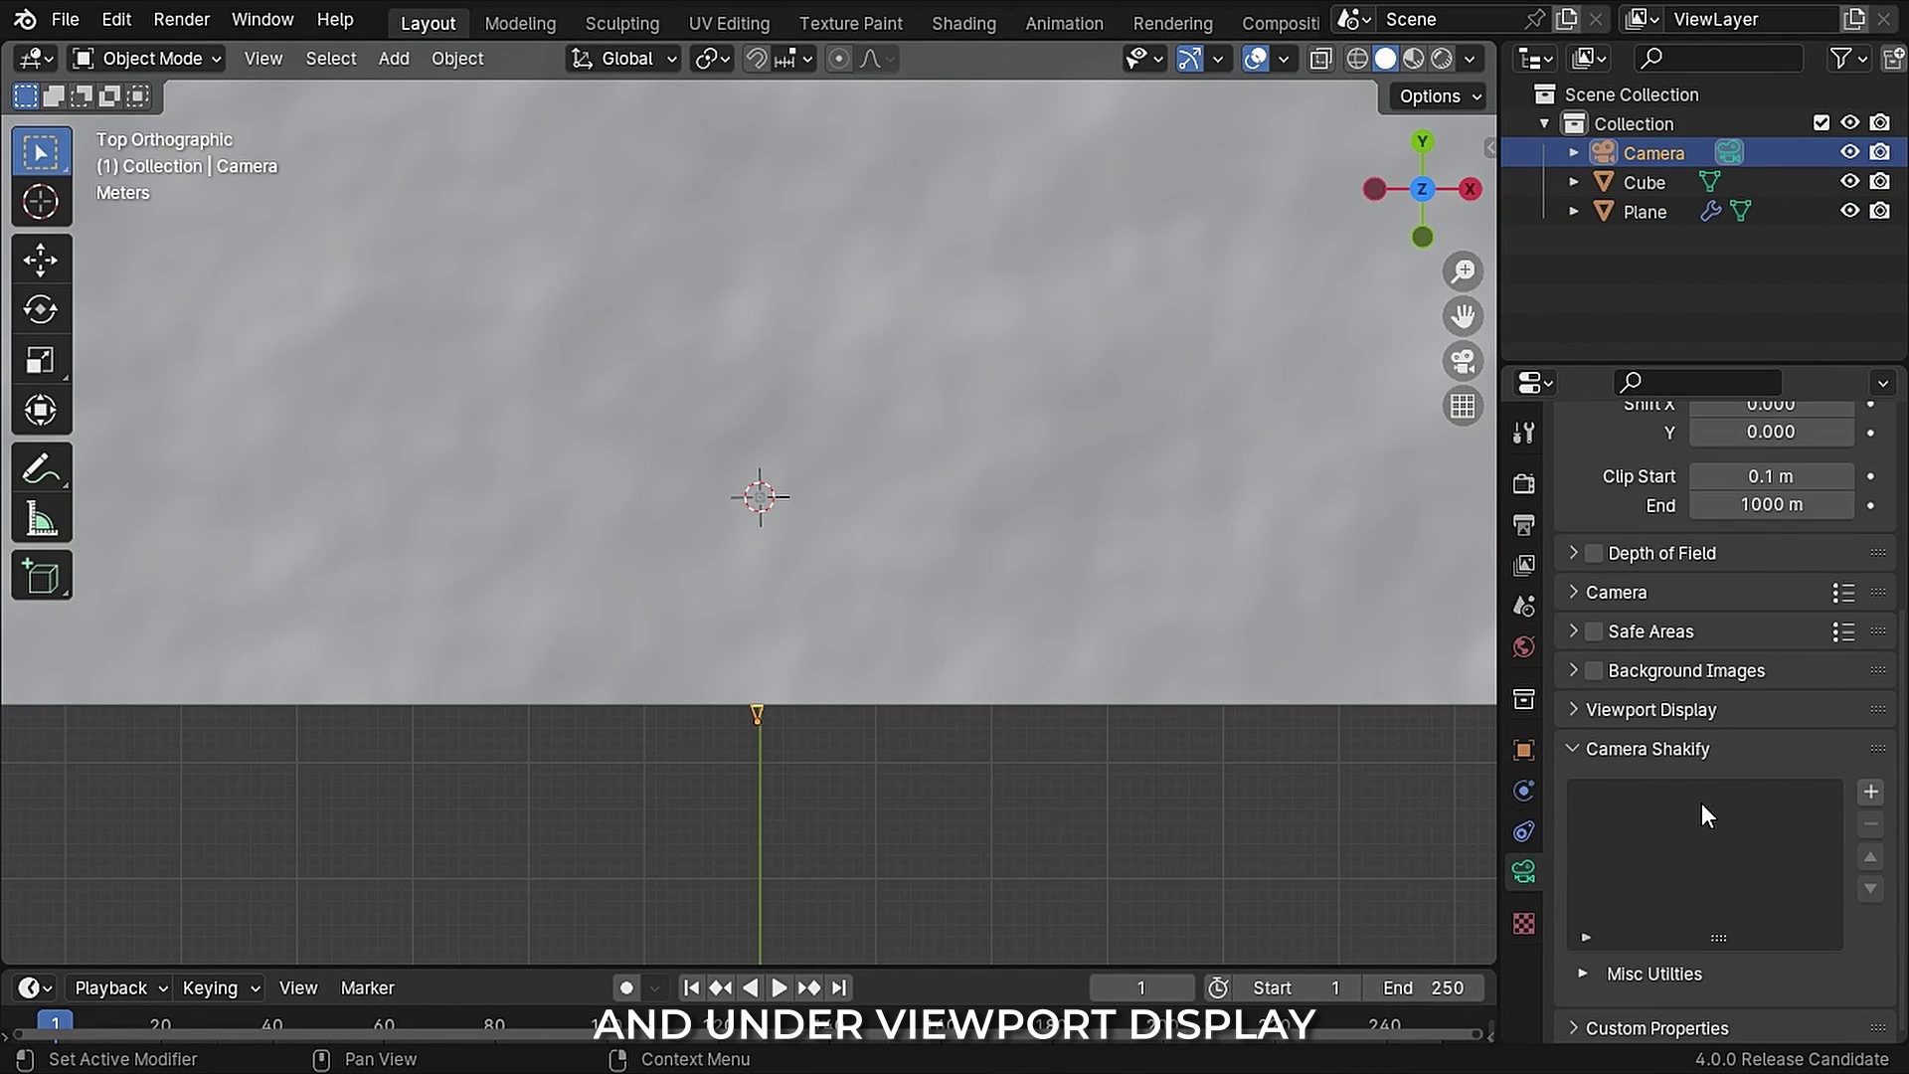
left_click(1589, 707)
type("00")
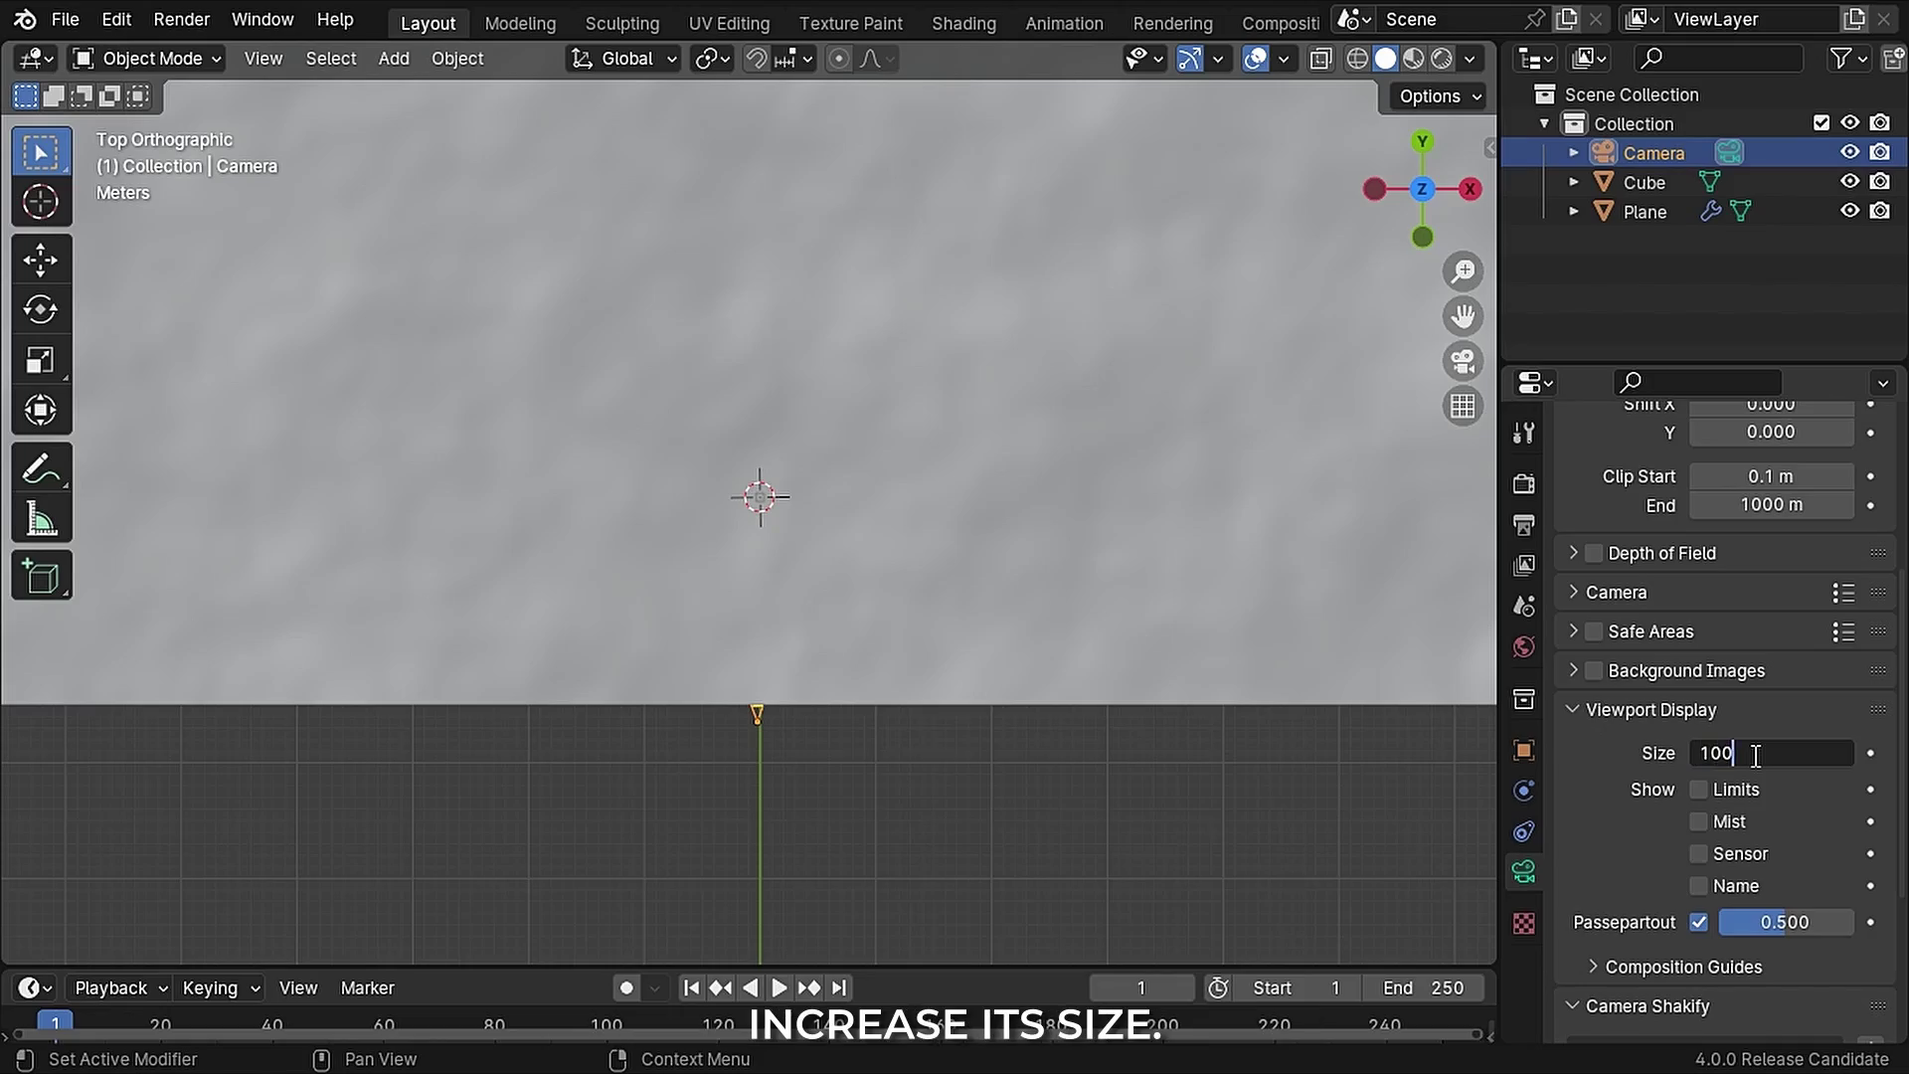
left_click(1753, 753)
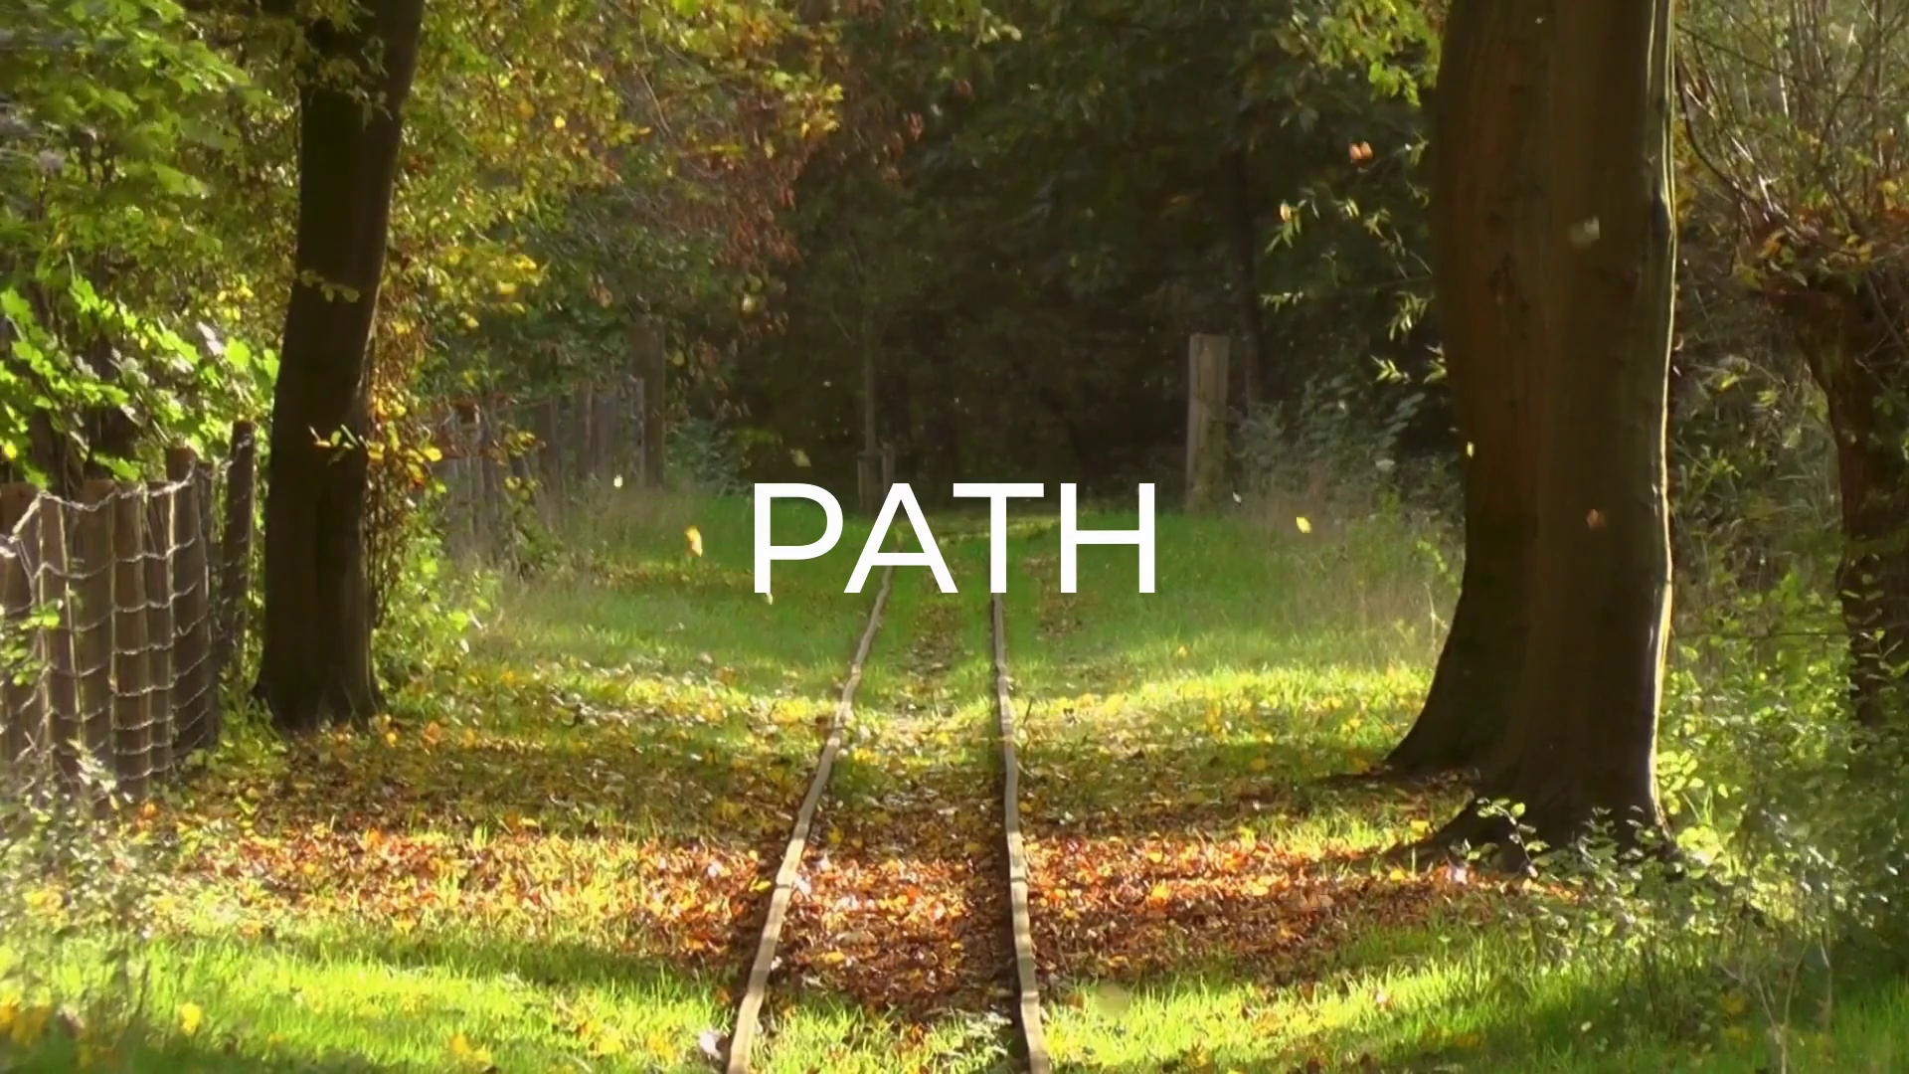
Step: In Sculpt Mode, paint a winding path across the plane with the Mask brush at strength 1, and invert the mask
left_click(148, 55)
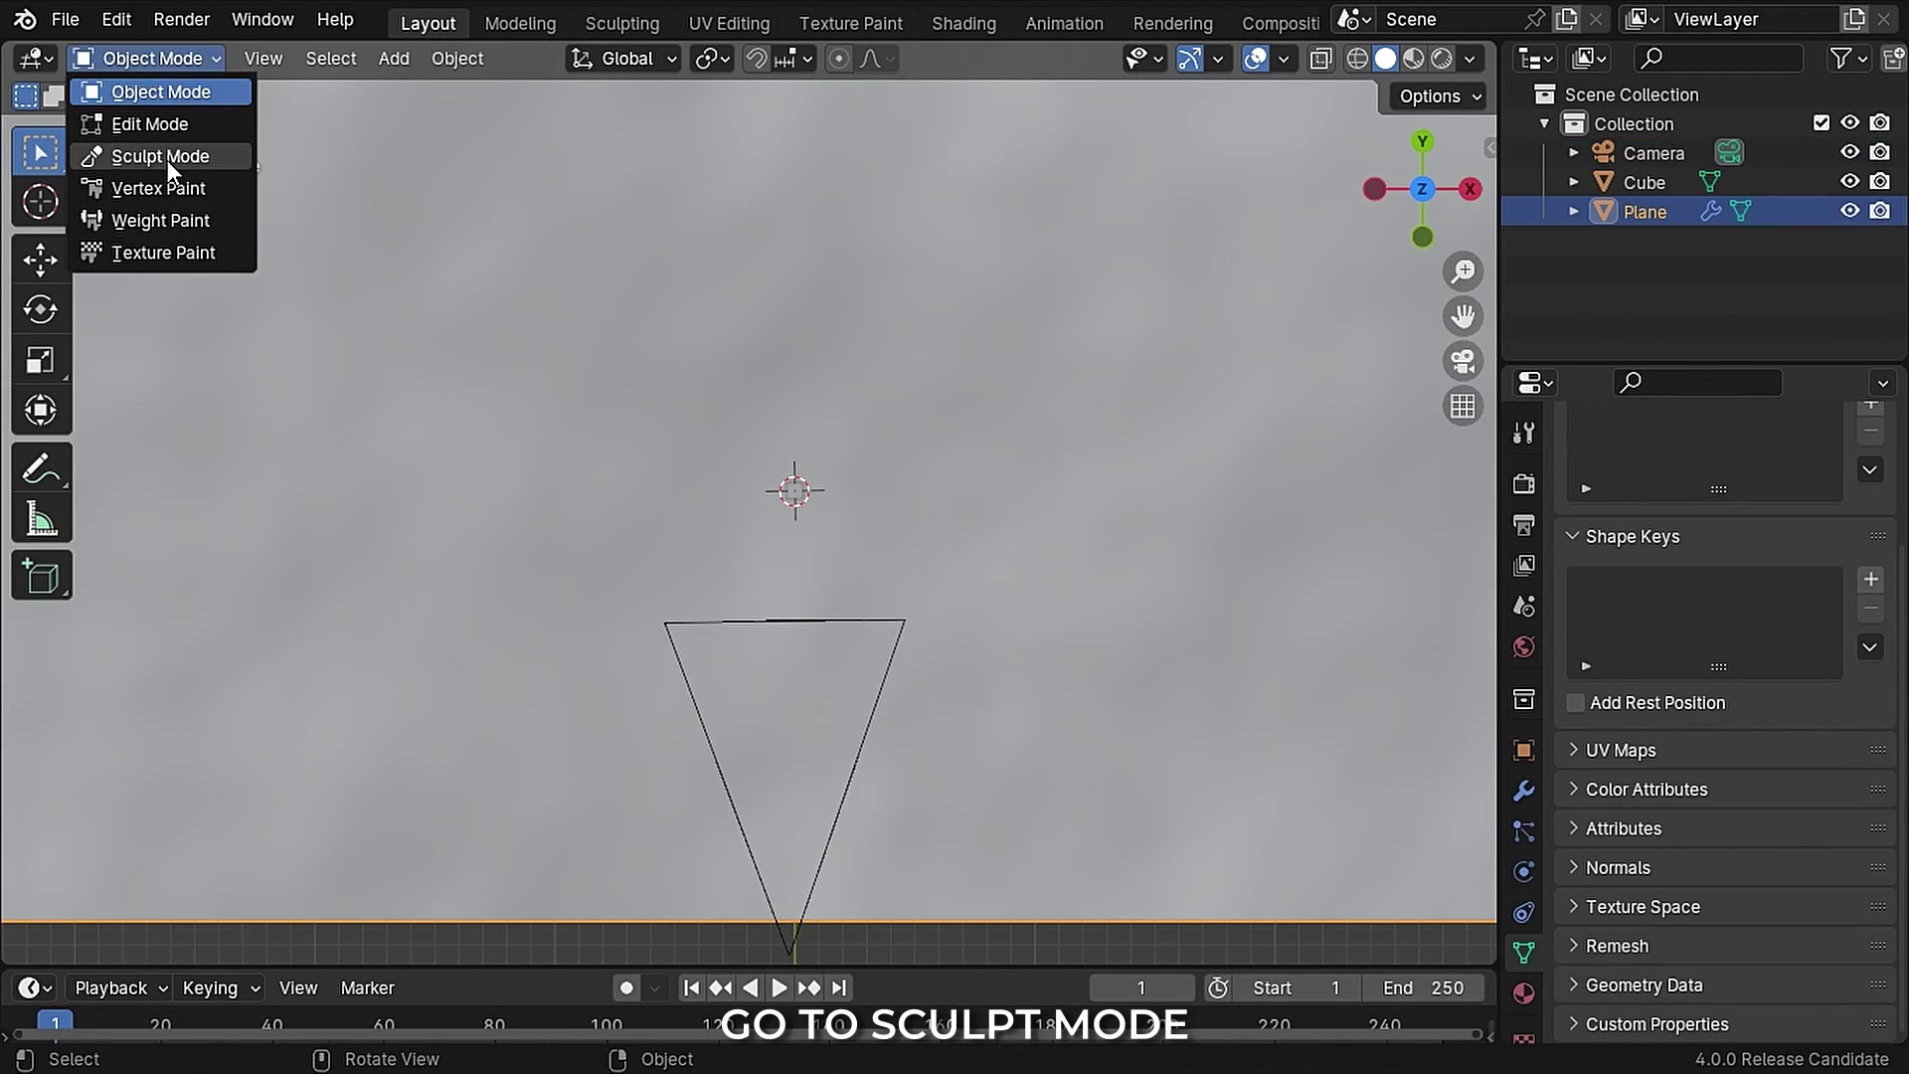
left_click(167, 160)
scroll(38, 691, "down", 15)
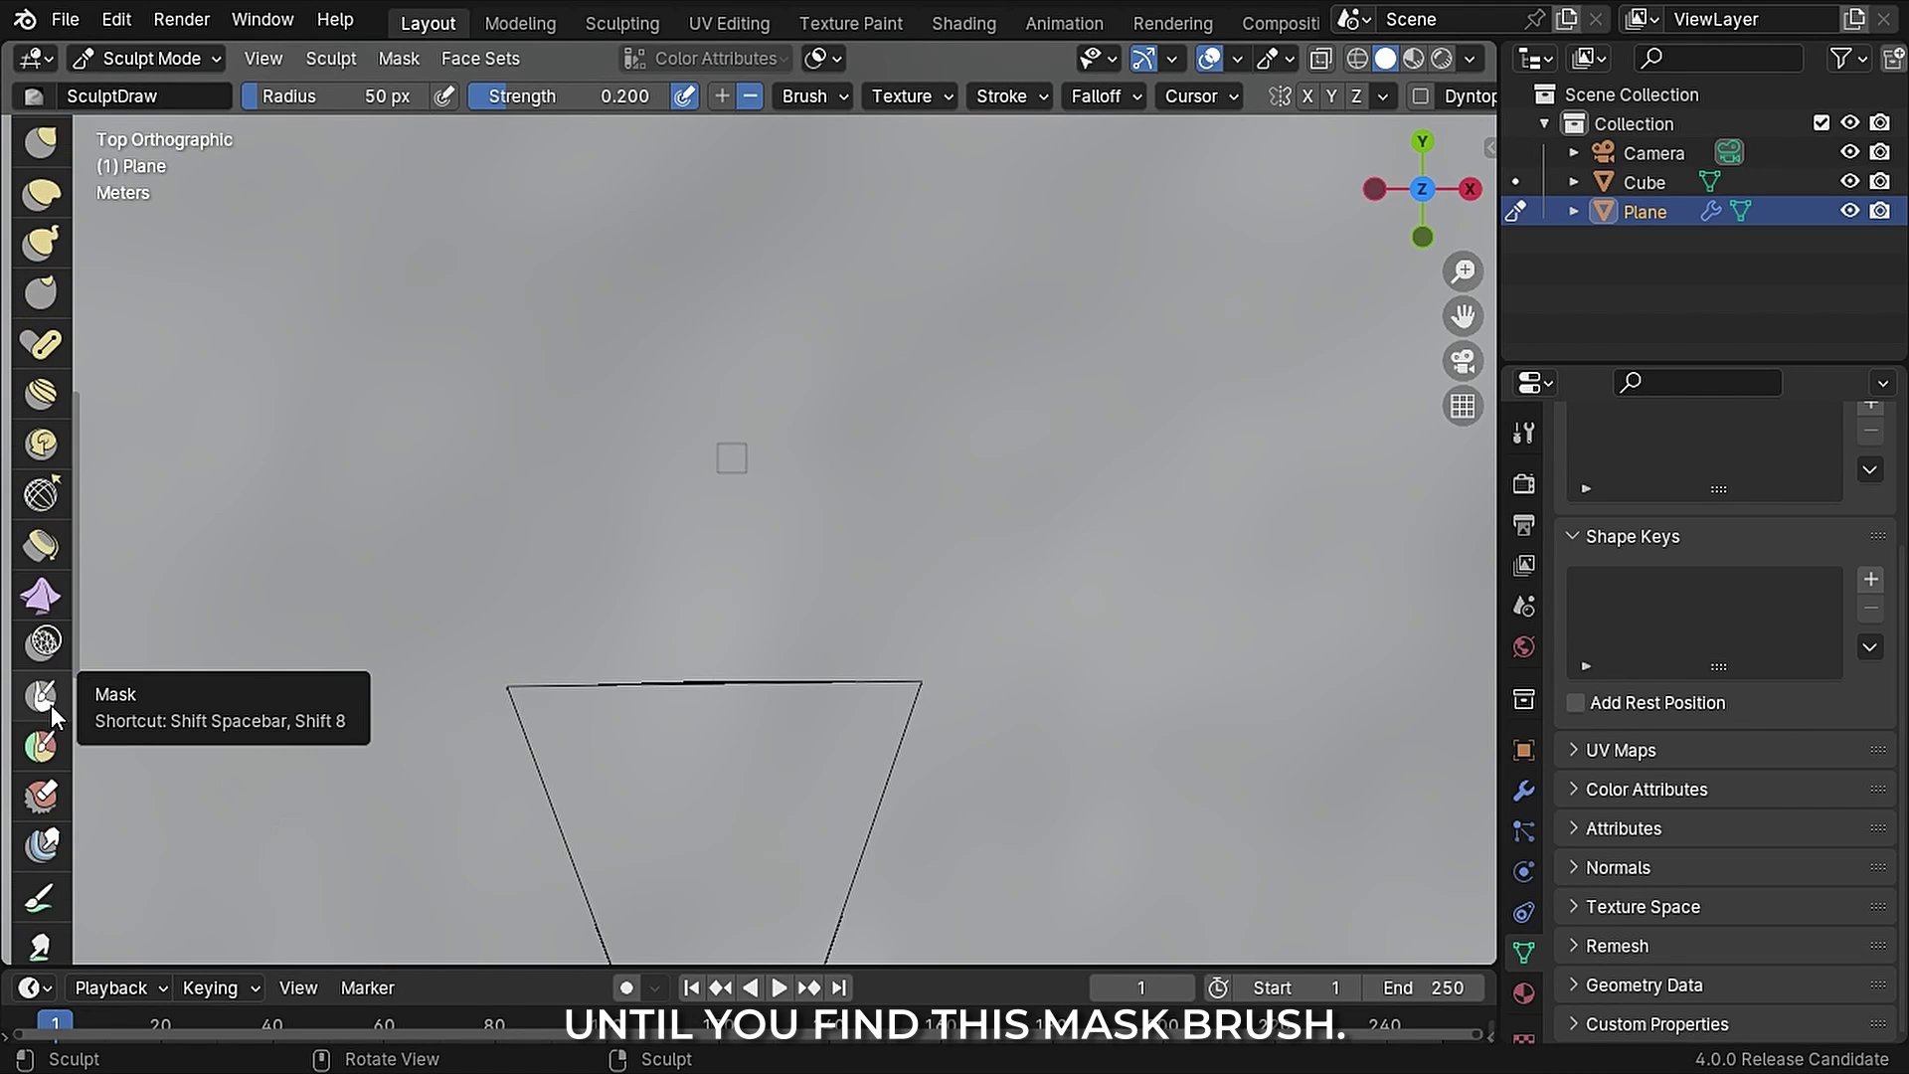
left_click(50, 708)
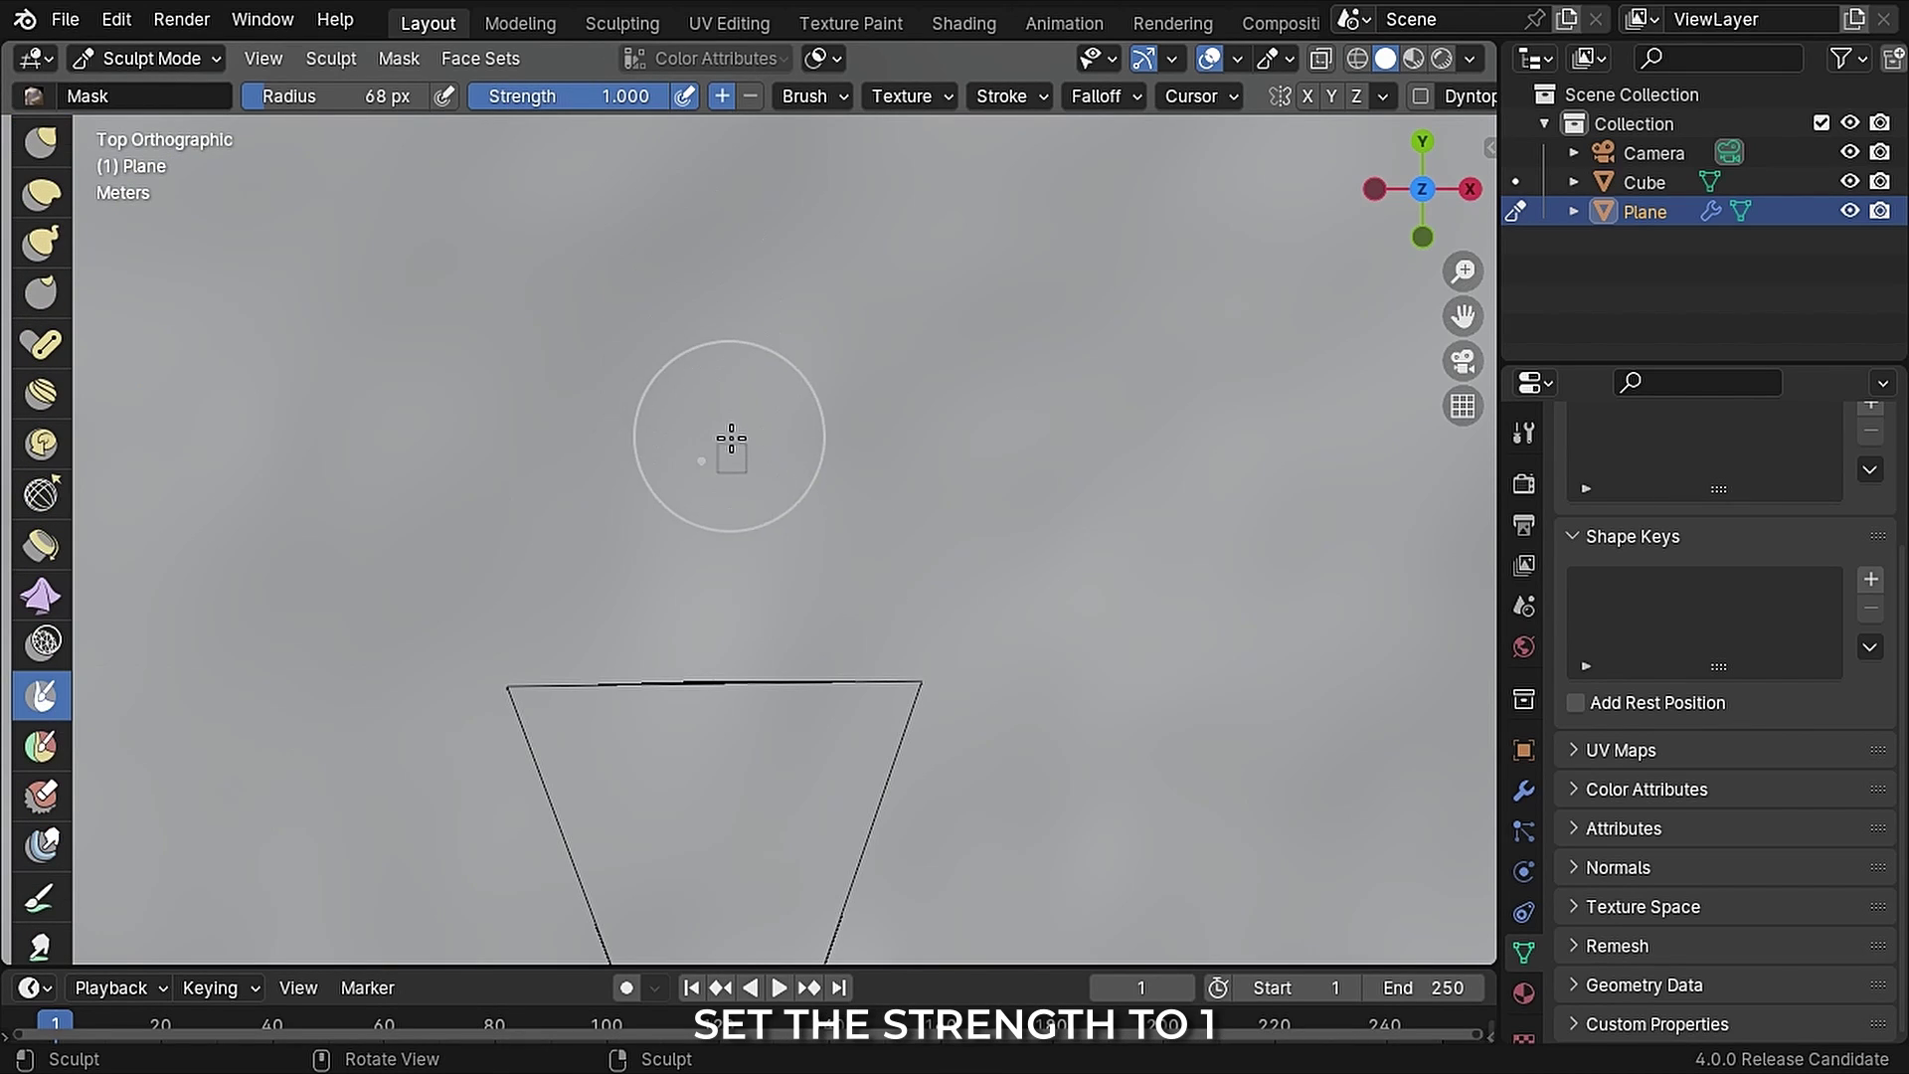
mouse_move(731, 437)
left_mouse_down()
mouse_move(703, 586)
mouse_move(687, 376)
mouse_move(724, 365)
mouse_move(748, 621)
mouse_move(735, 808)
mouse_move(715, 636)
mouse_move(753, 470)
left_mouse_up()
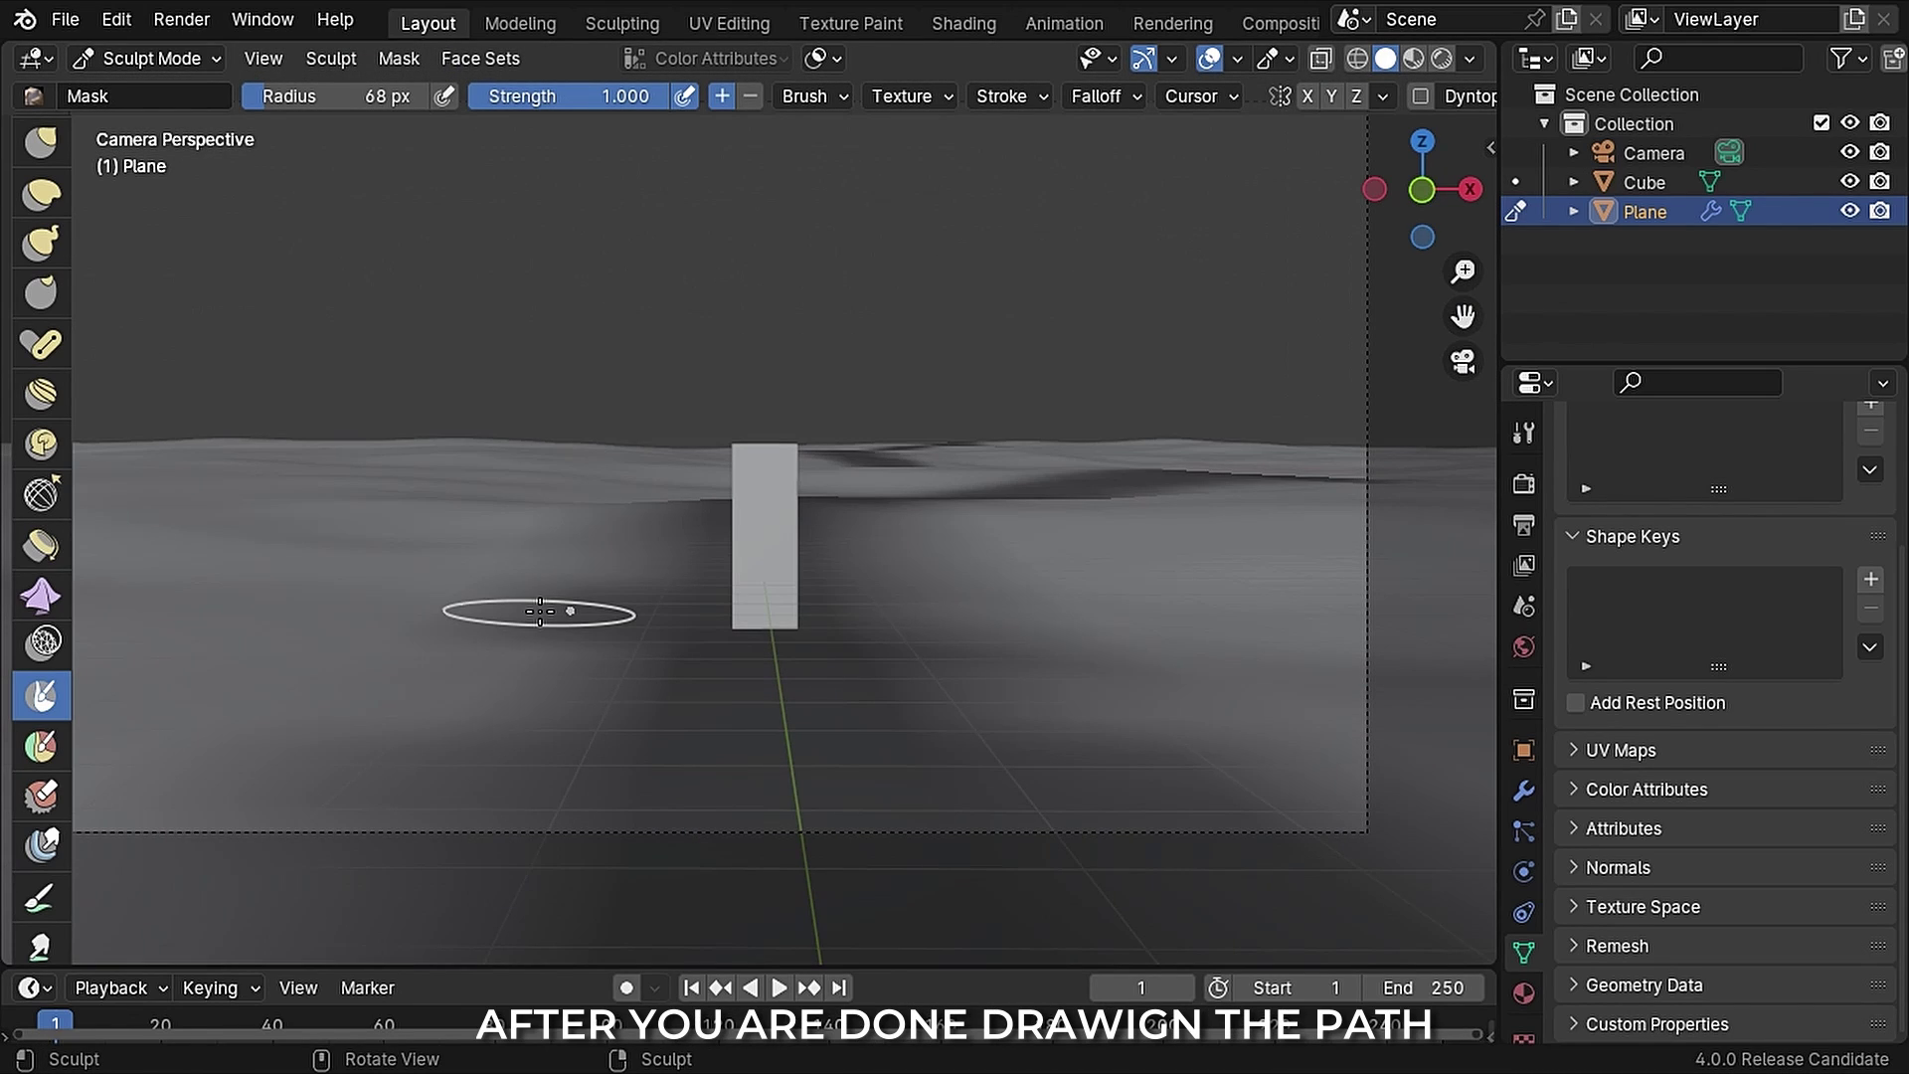
key("ctrl+i")
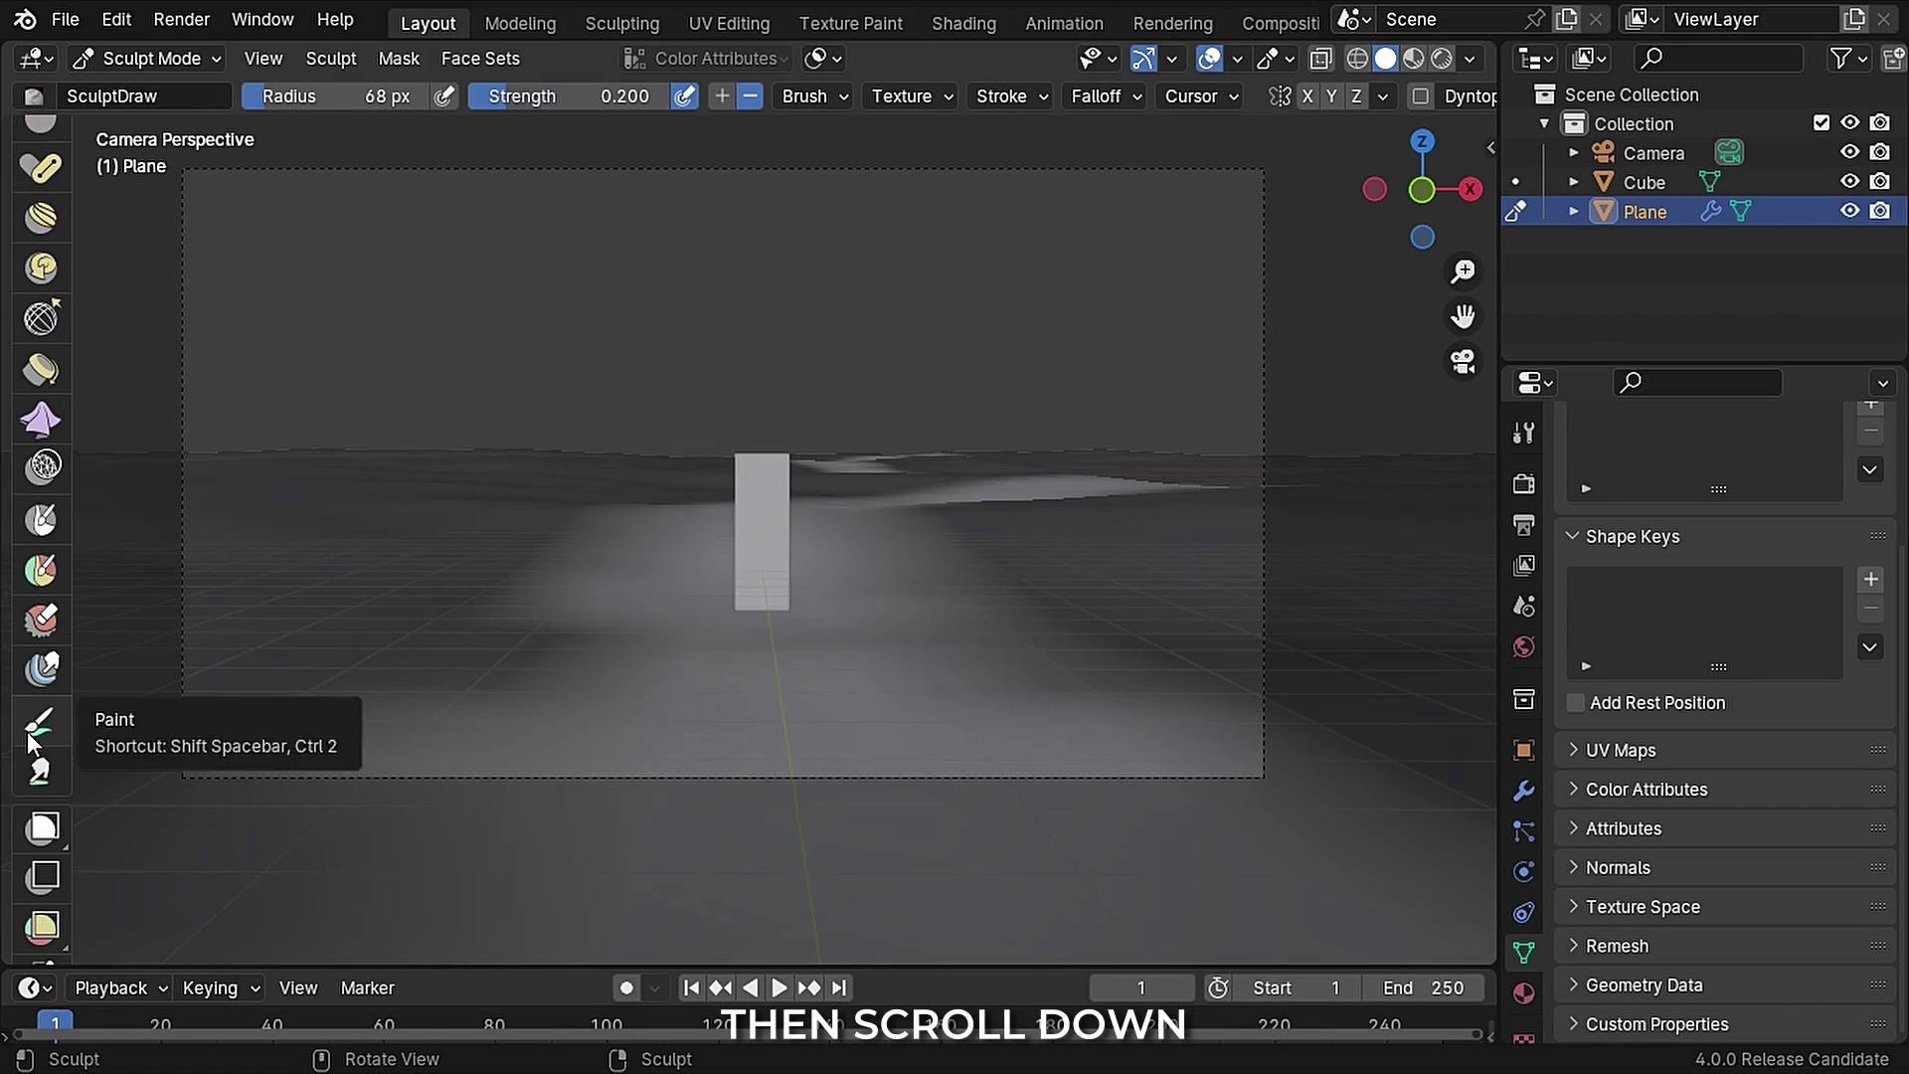
Step: Lower the unmasked path slightly with the Inflate mesh filter at strength 1, and return to Object Mode
scroll(40, 755, "down", 6)
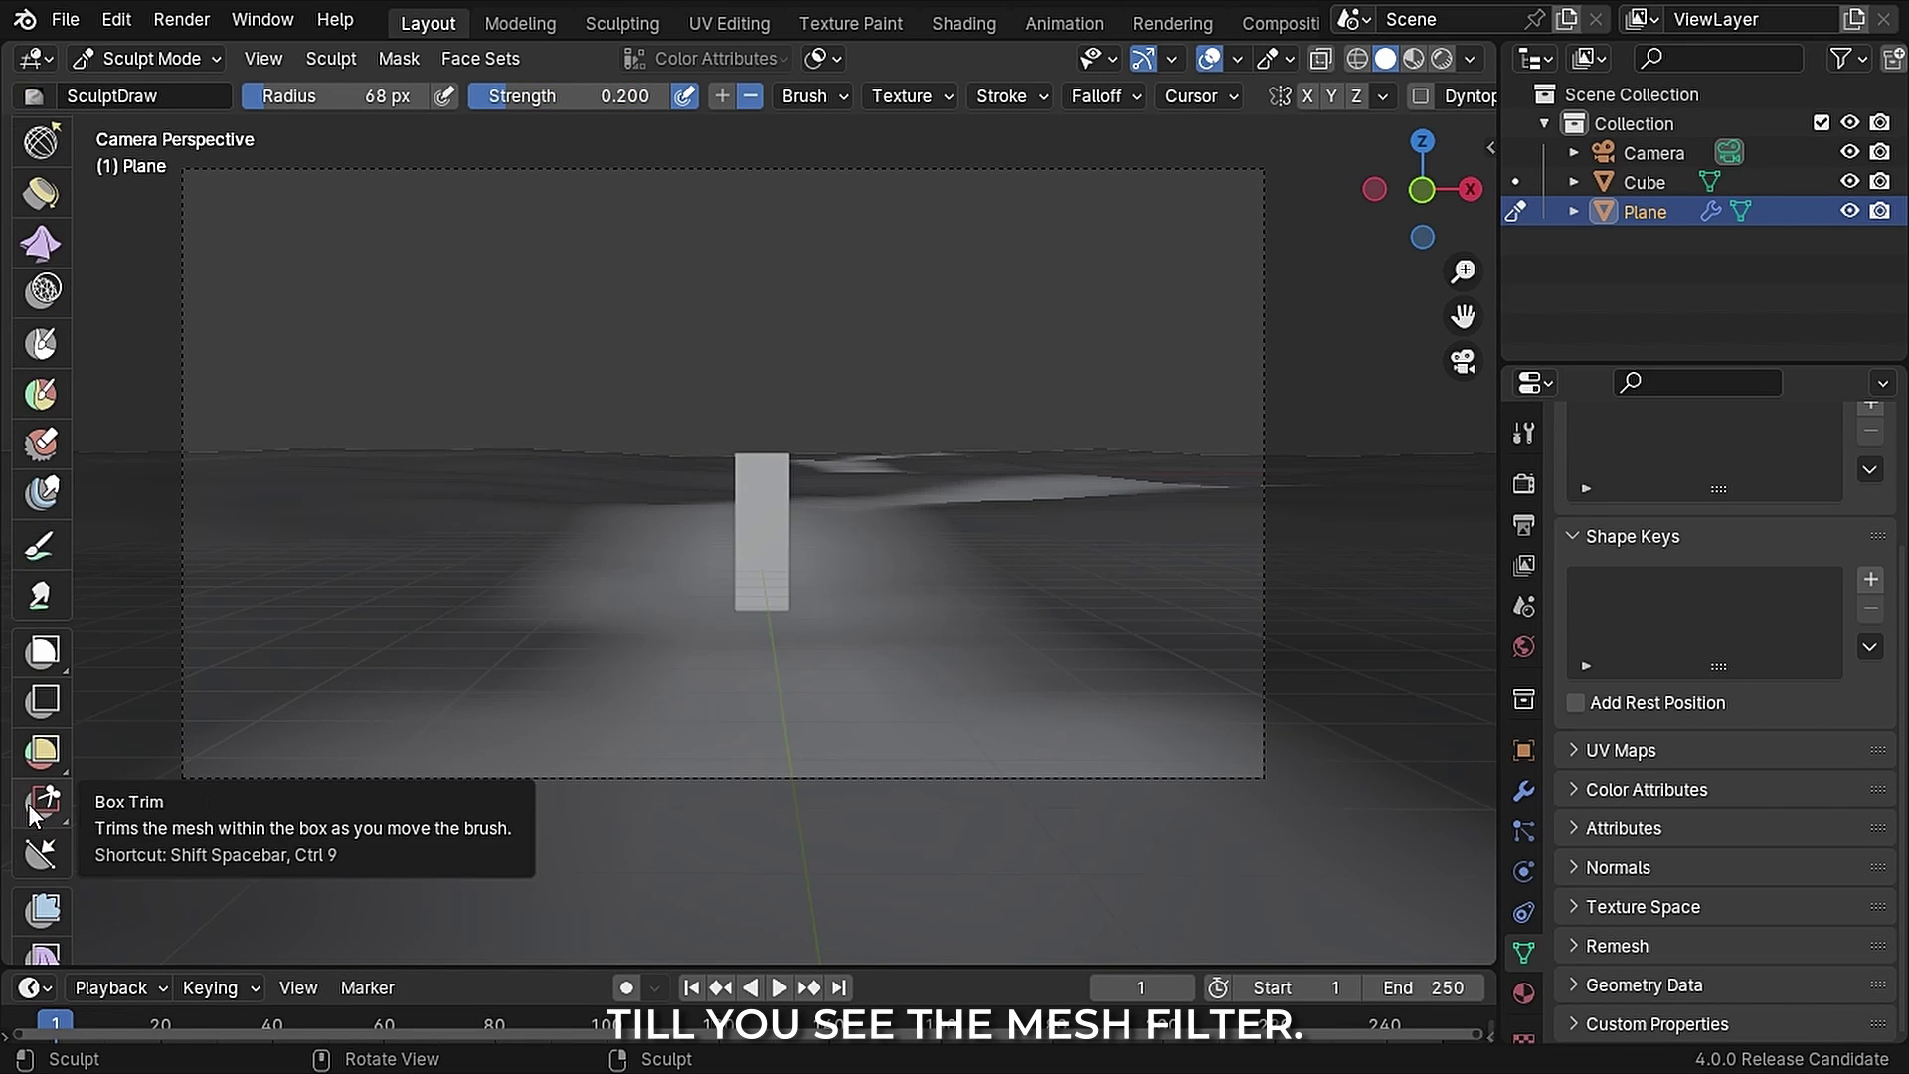
left_click(41, 909)
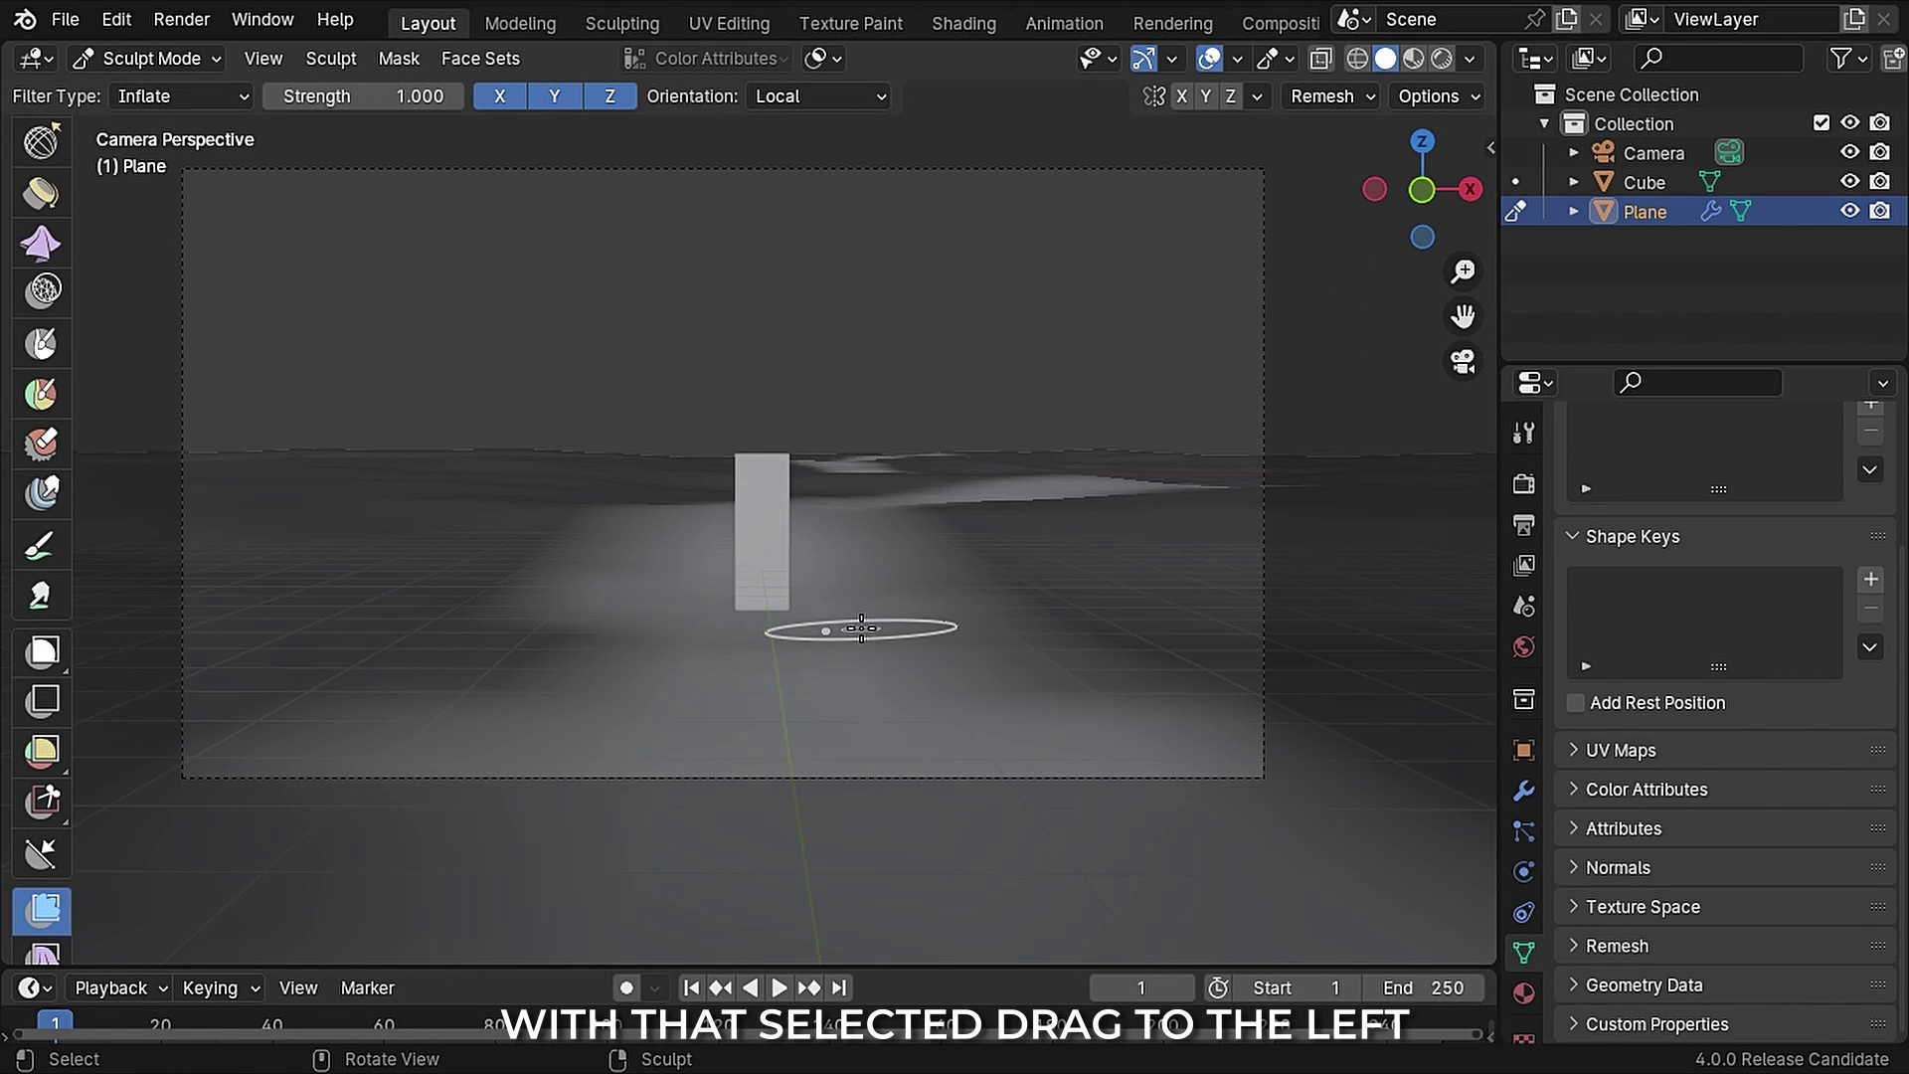
left_click_drag(815, 650, 755, 684)
left_click_drag(524, 709, 270, 706)
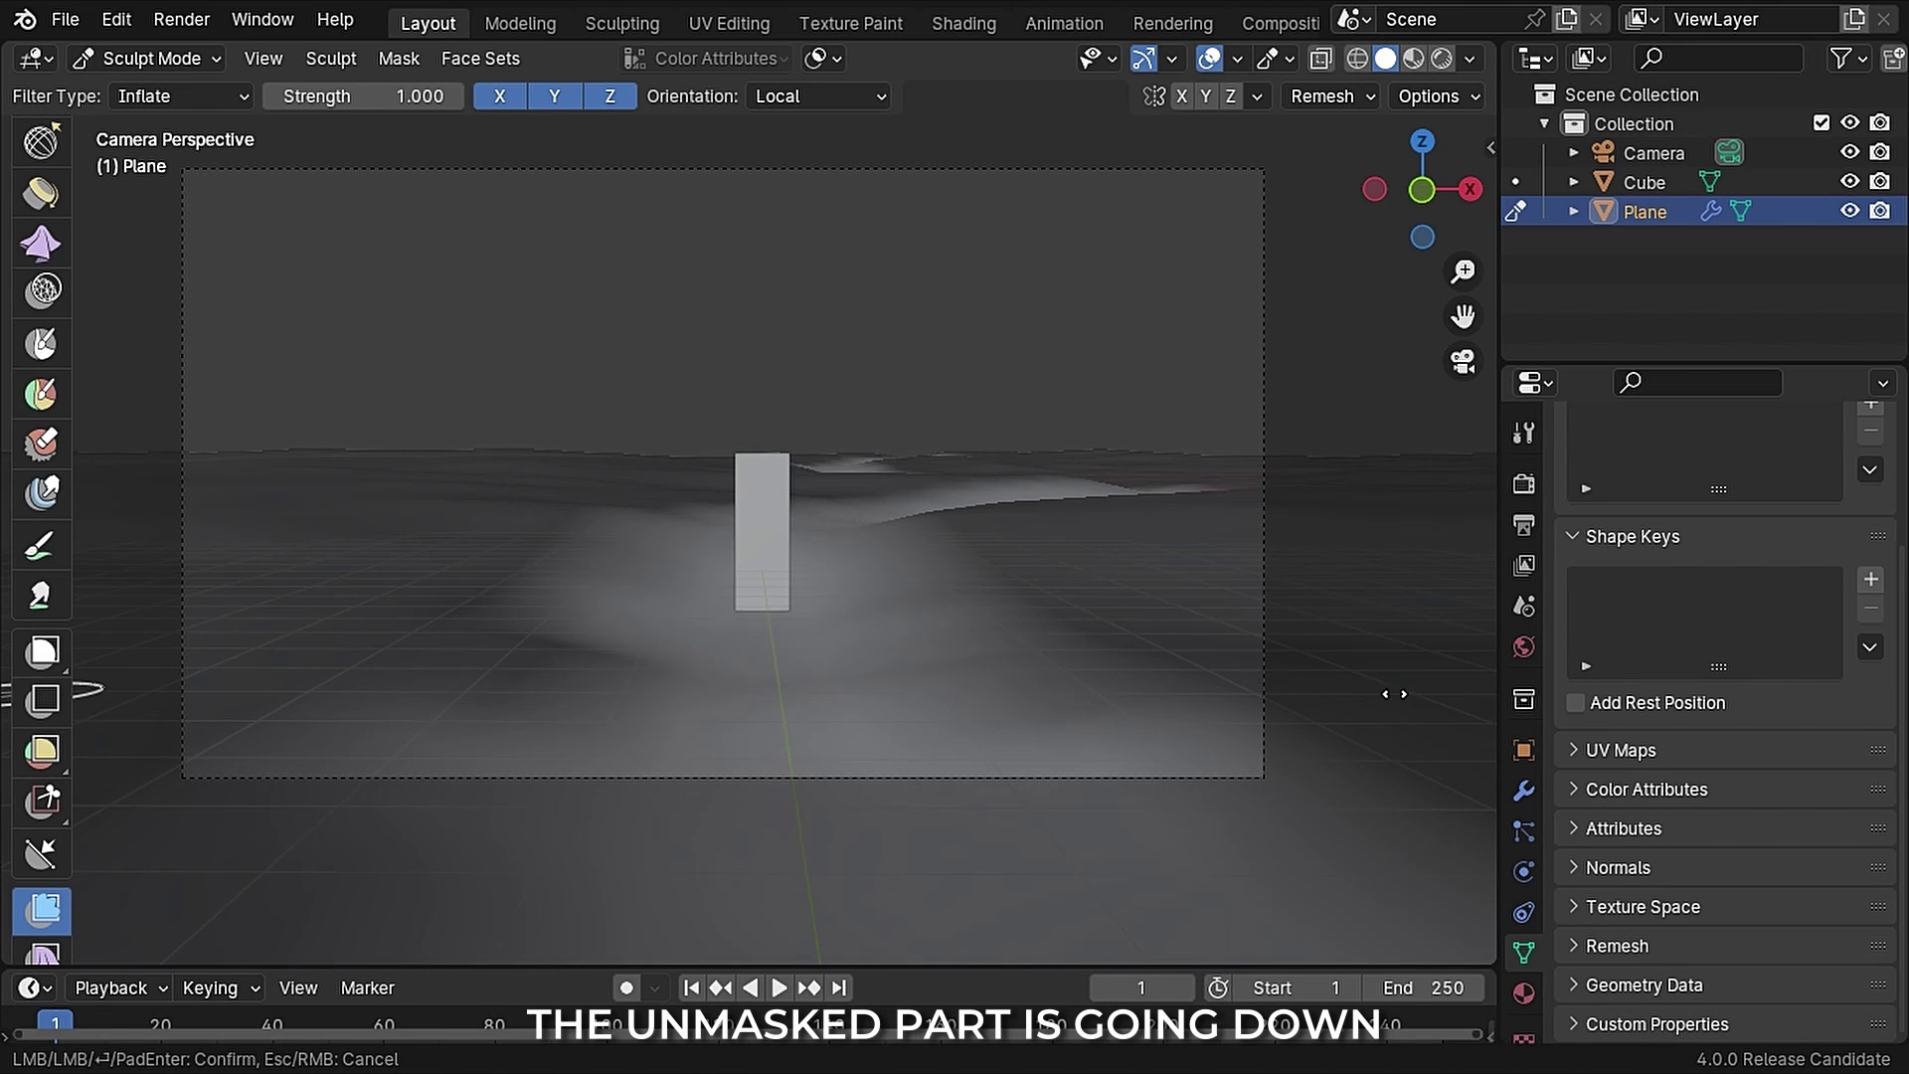
left_click_drag(1258, 693, 1193, 669)
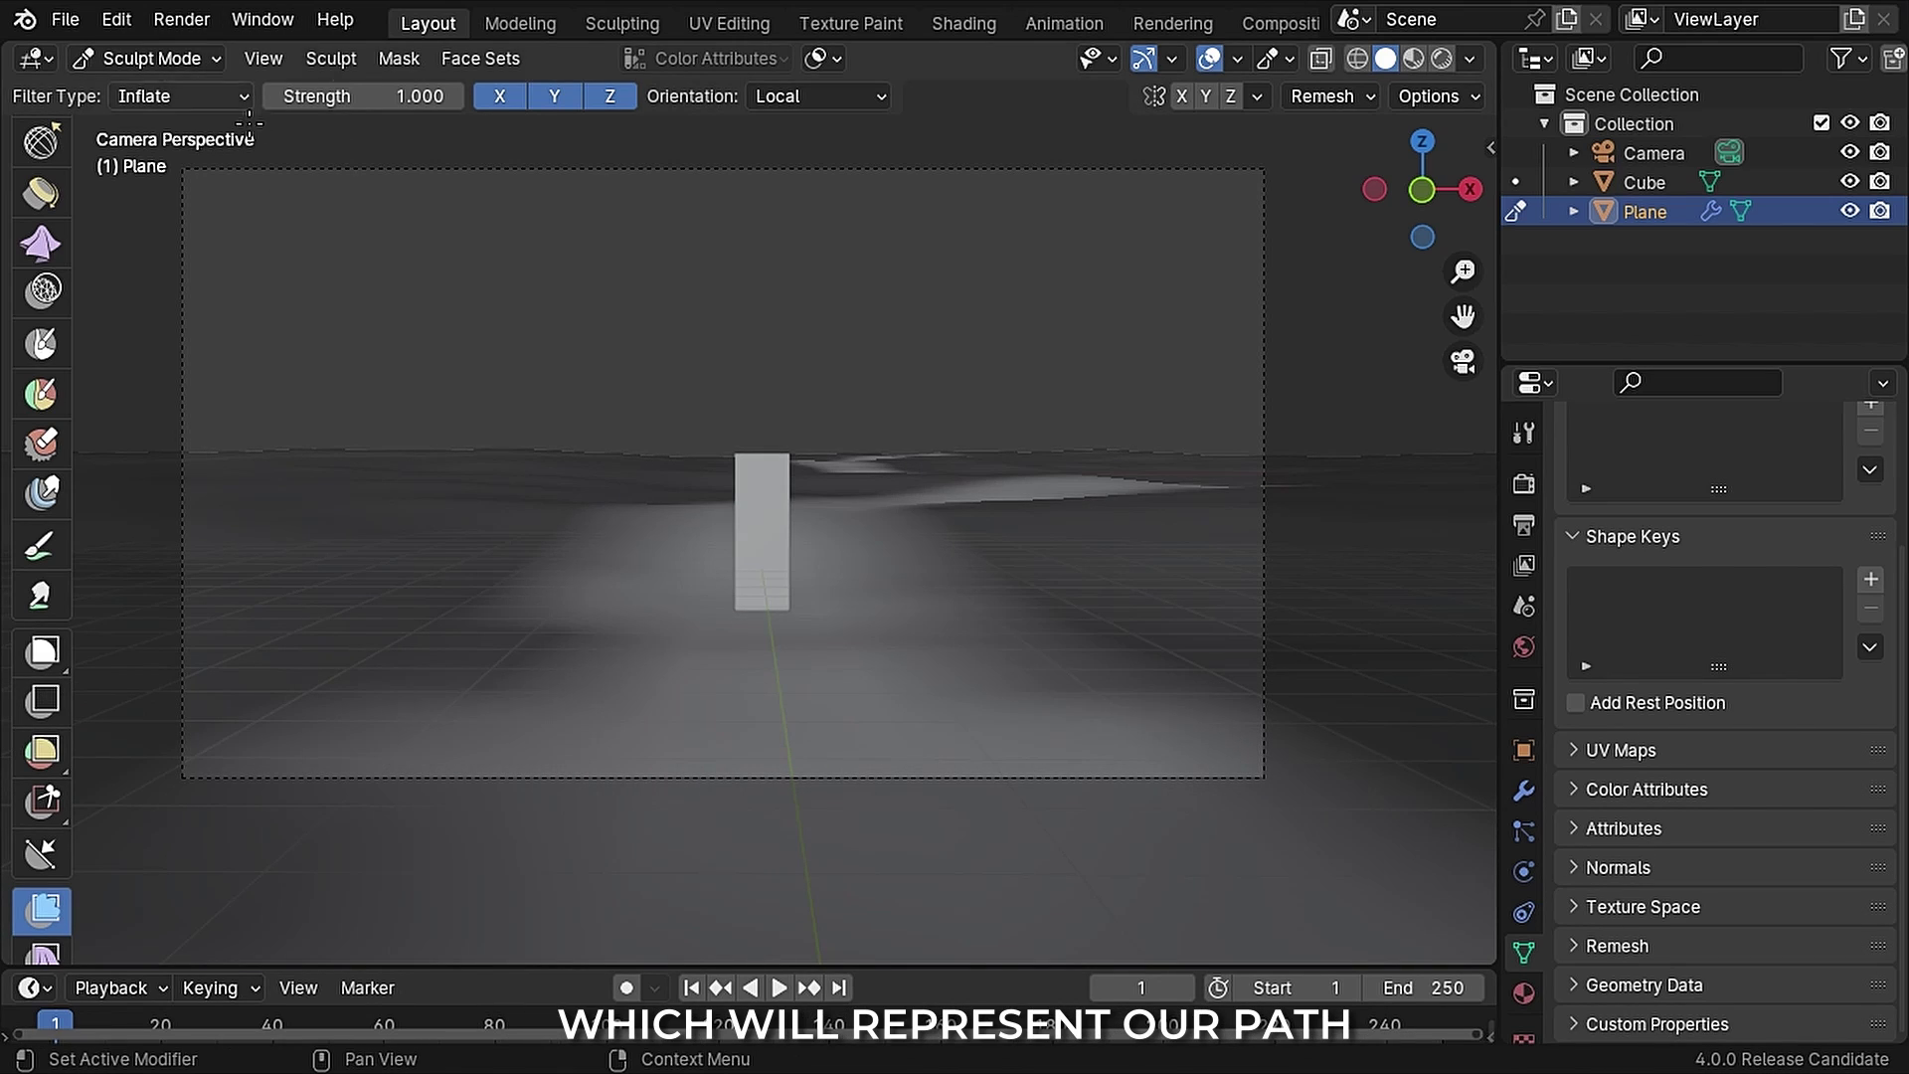
left_click_drag(845, 658, 569, 691)
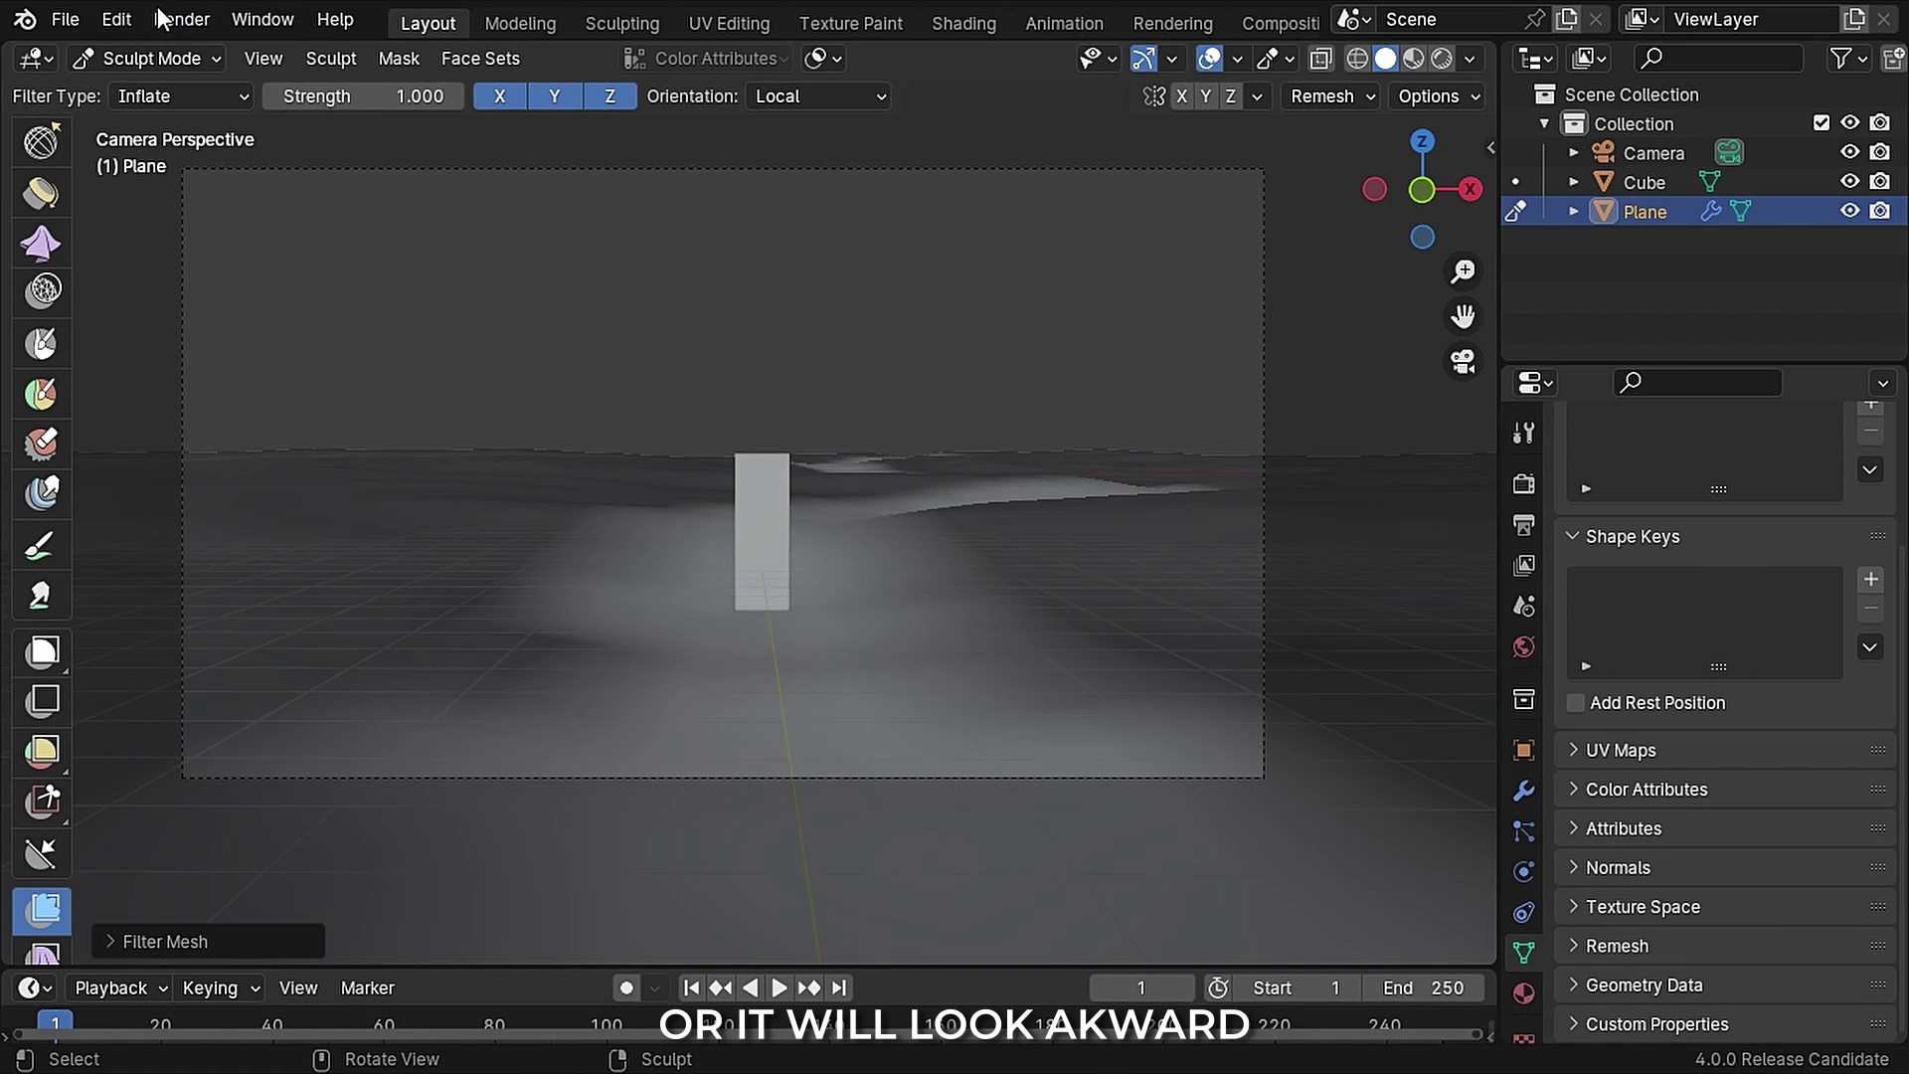
left_click(132, 62)
left_click(159, 90)
Step: Switch the plane to Weight Paint mode and reduce the weight overlay's opacity to reveal the path
middle_click_drag(815, 607, 775, 524)
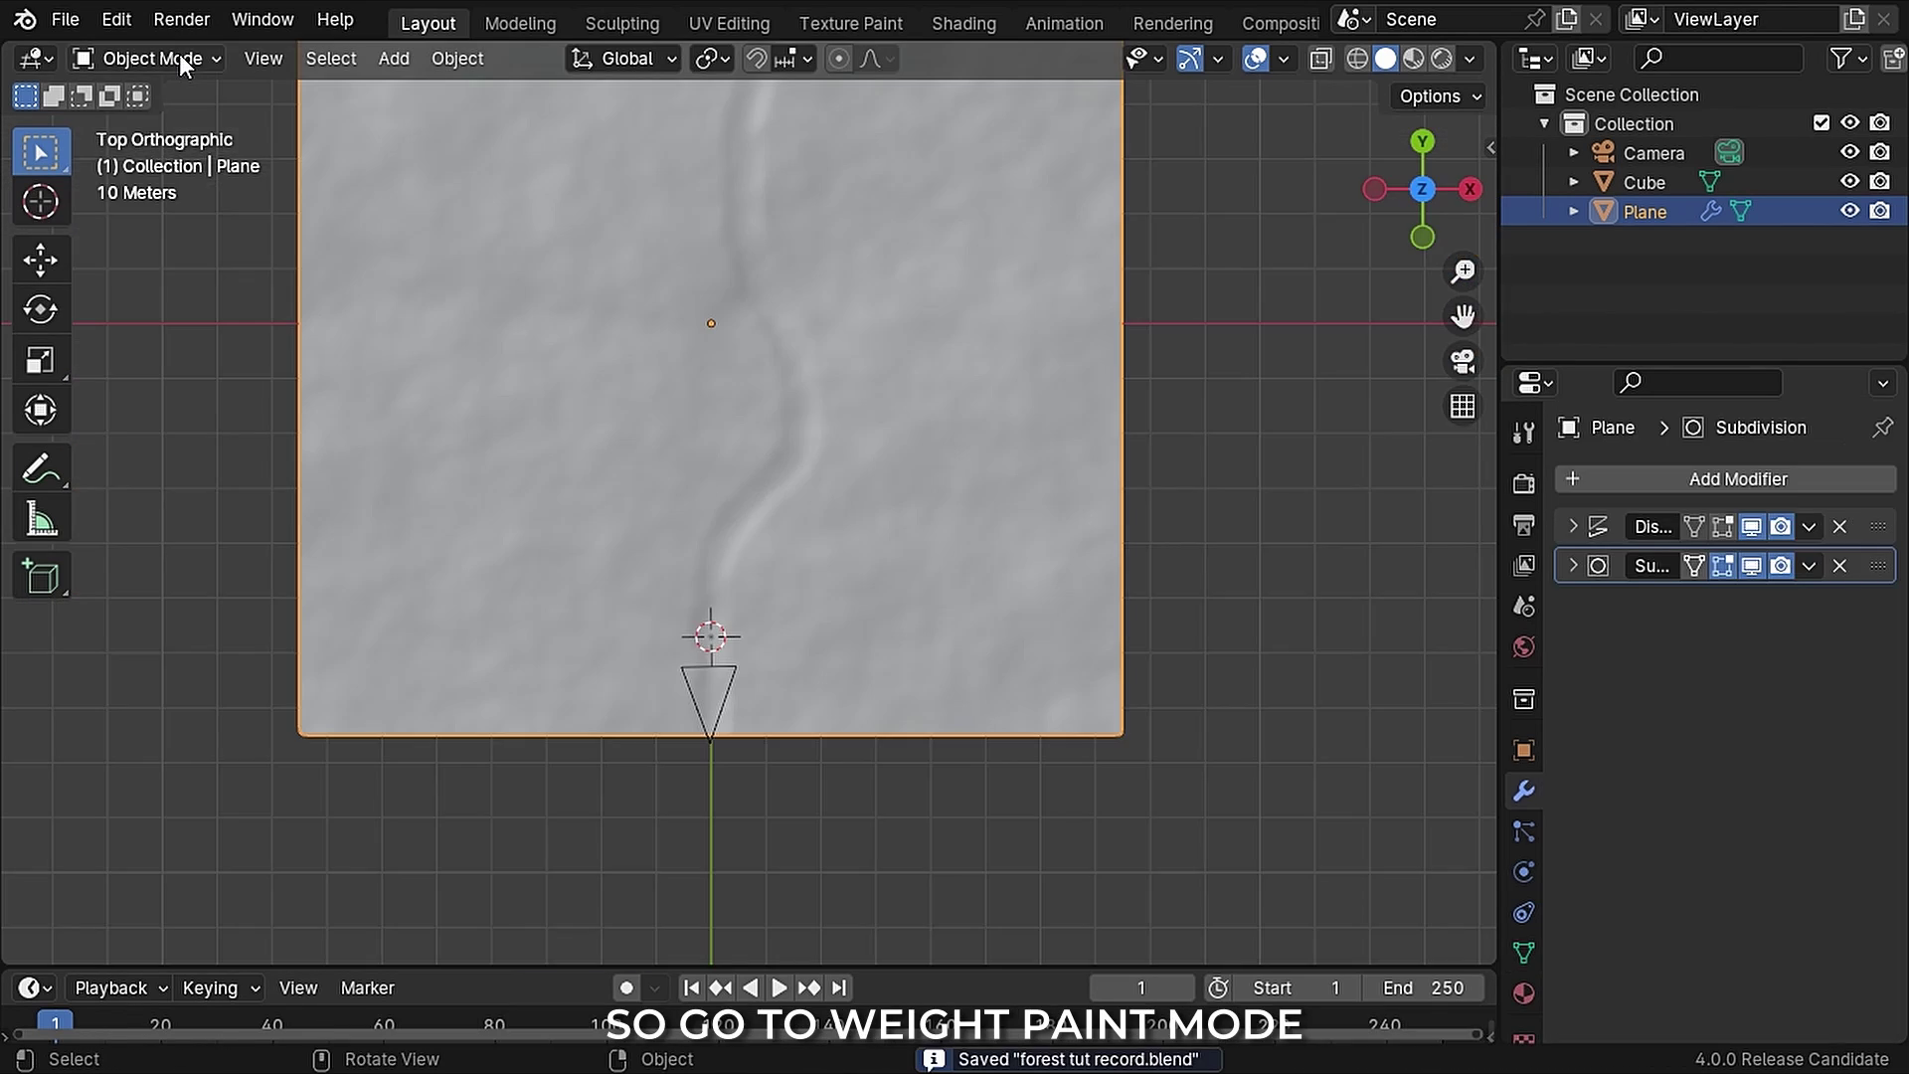
left_click(179, 54)
left_click(159, 218)
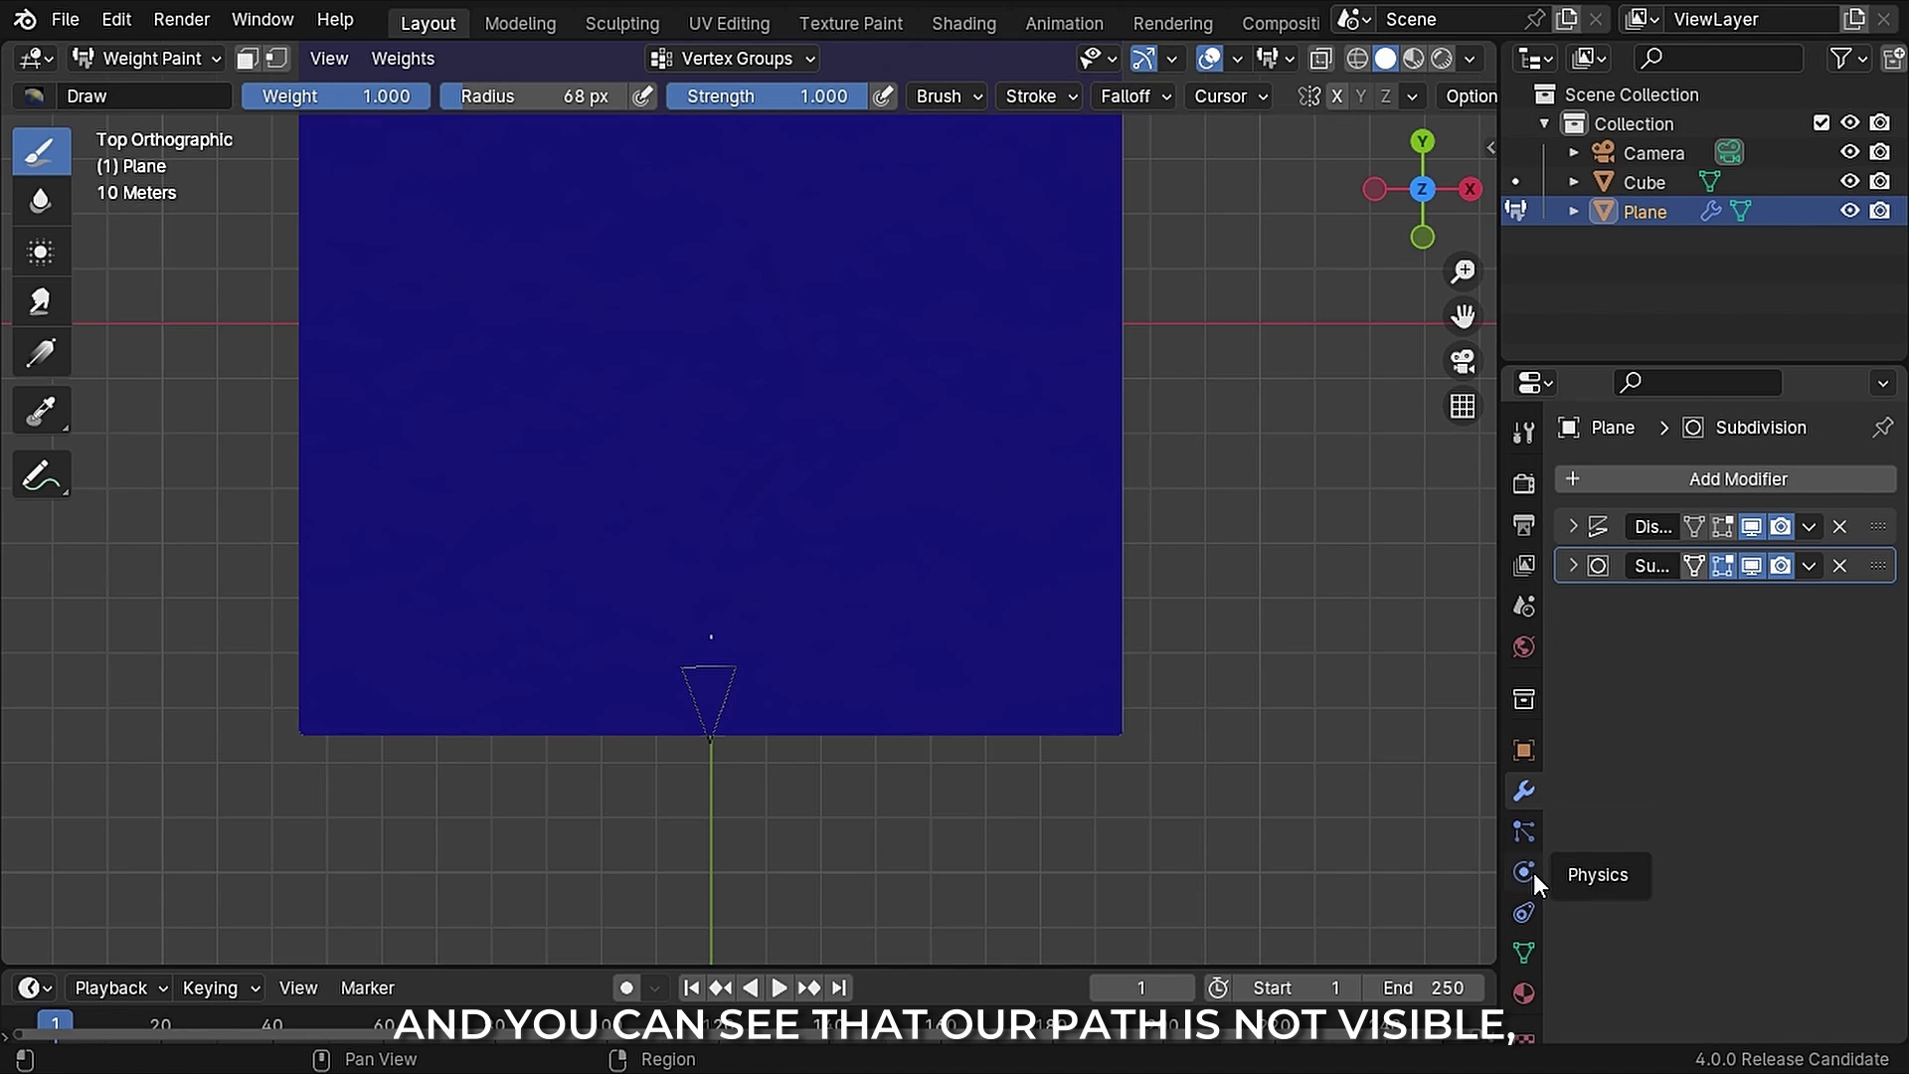
left_click(1523, 953)
scroll(870, 725, "up", 2)
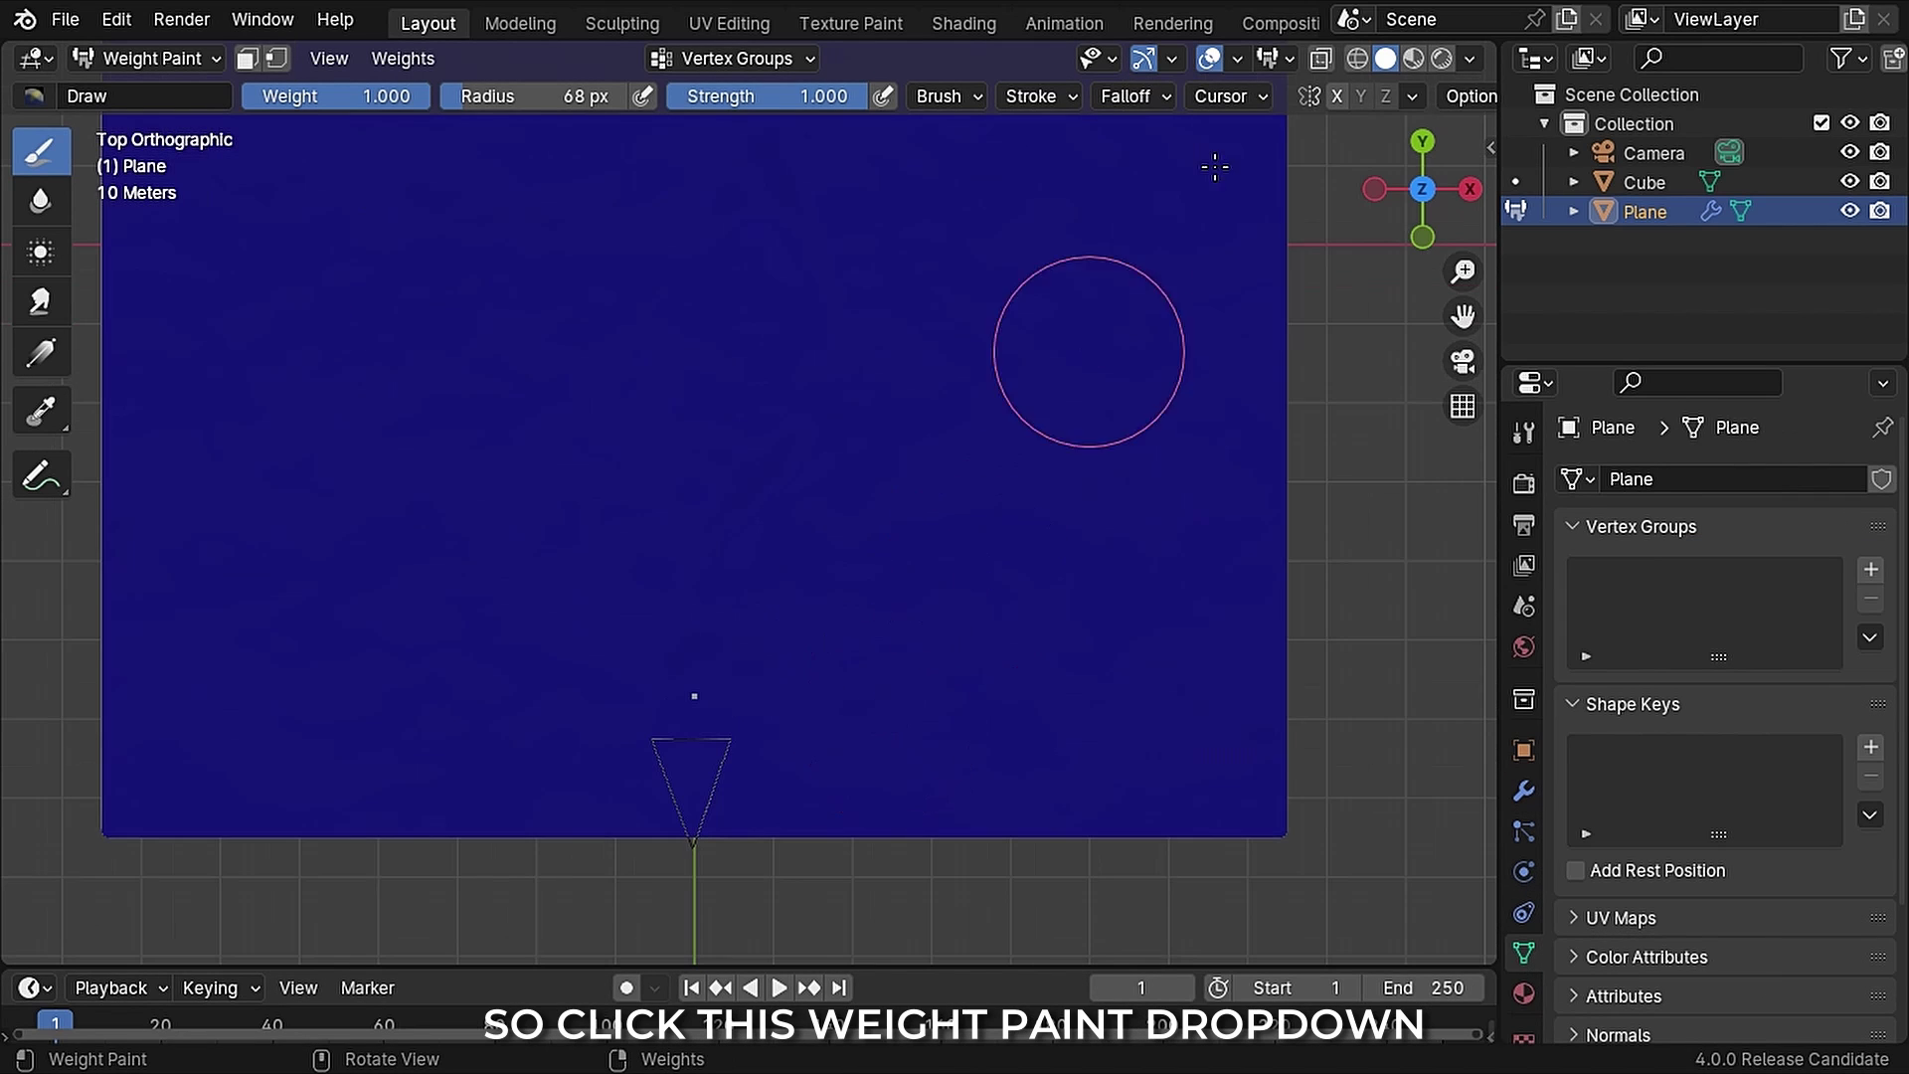
left_click(1291, 58)
mouse_move(1368, 150)
left_mouse_down()
mouse_move(1095, 150)
mouse_move(1145, 150)
left_mouse_up()
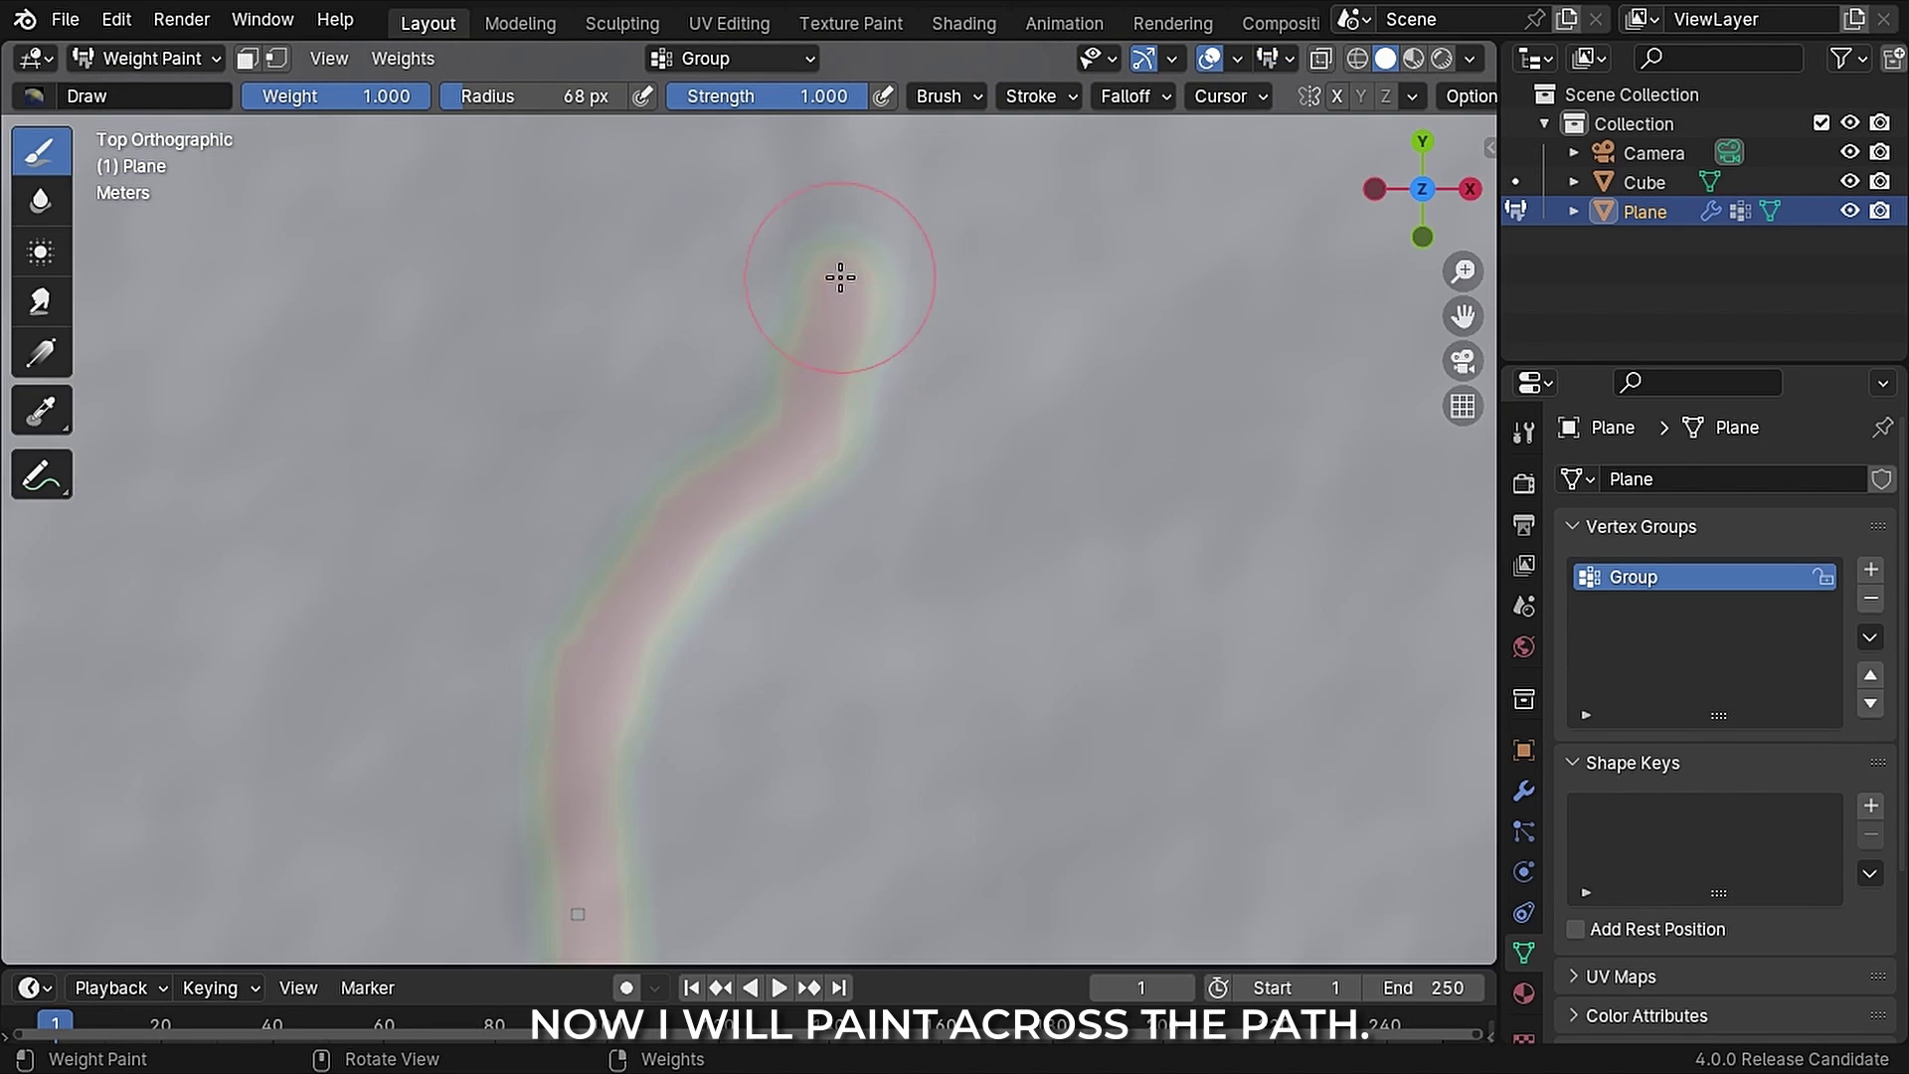
Step: Paint weight 1 along the whole sunken path and name its vertex group Path
scroll(749, 349, "up", 3)
double_click(1655, 576)
type("Path")
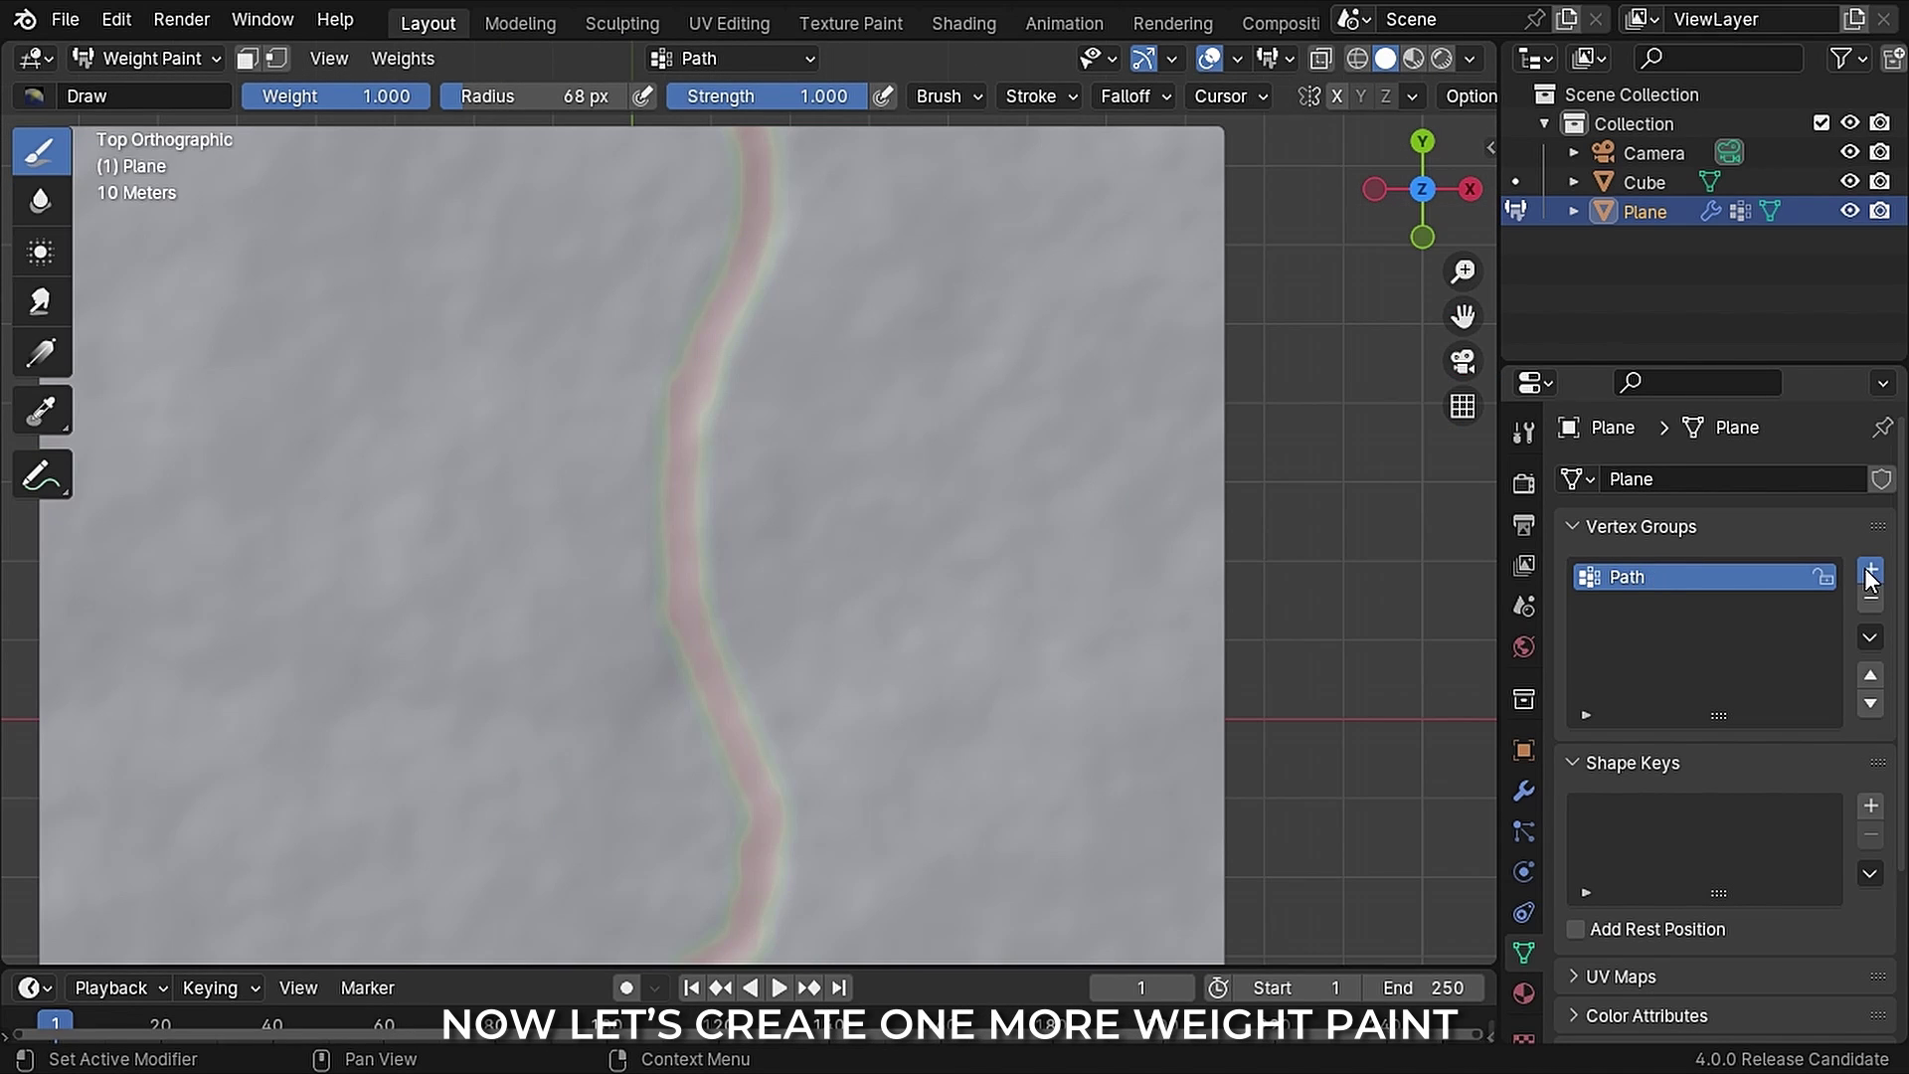
Step: Add a second vertex group and paint weight 1 on both sides of the path for grass, leaving the path clear
left_click(1870, 568)
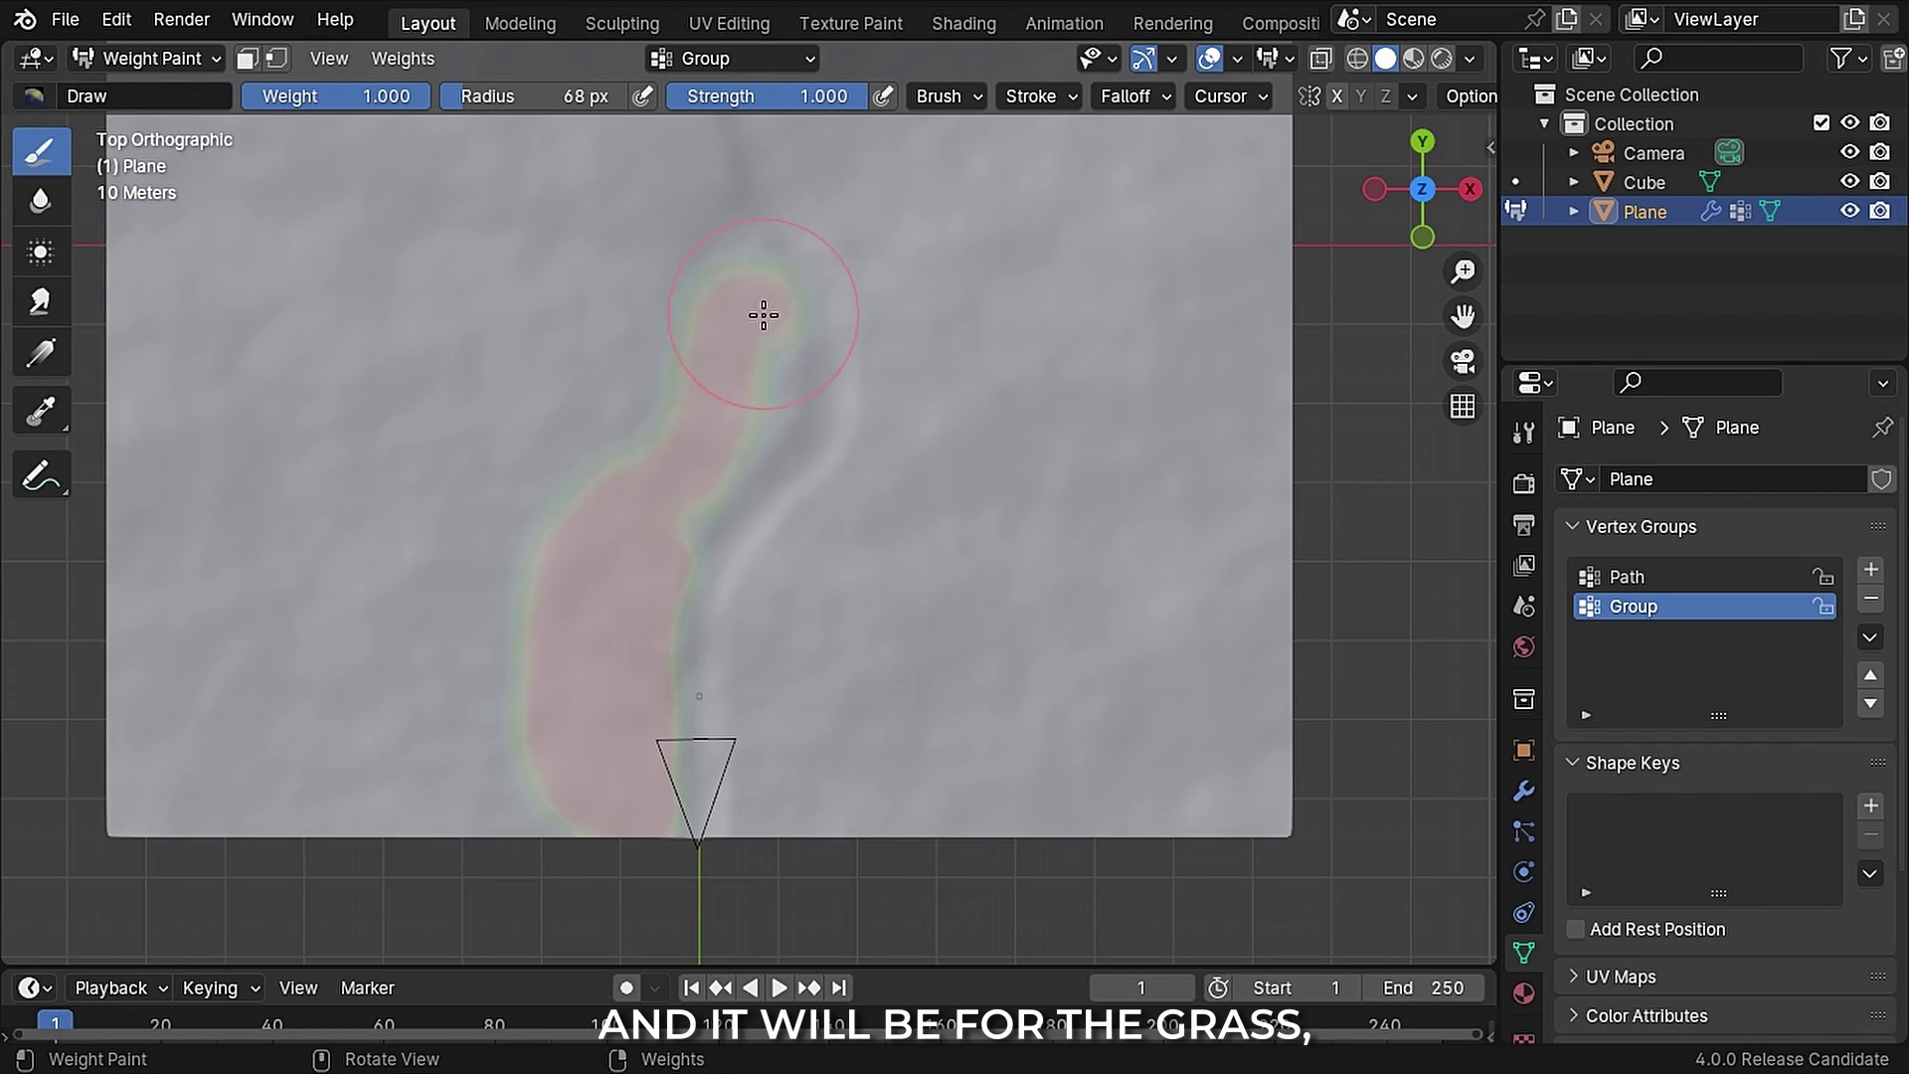
left_click_drag(663, 508, 586, 547)
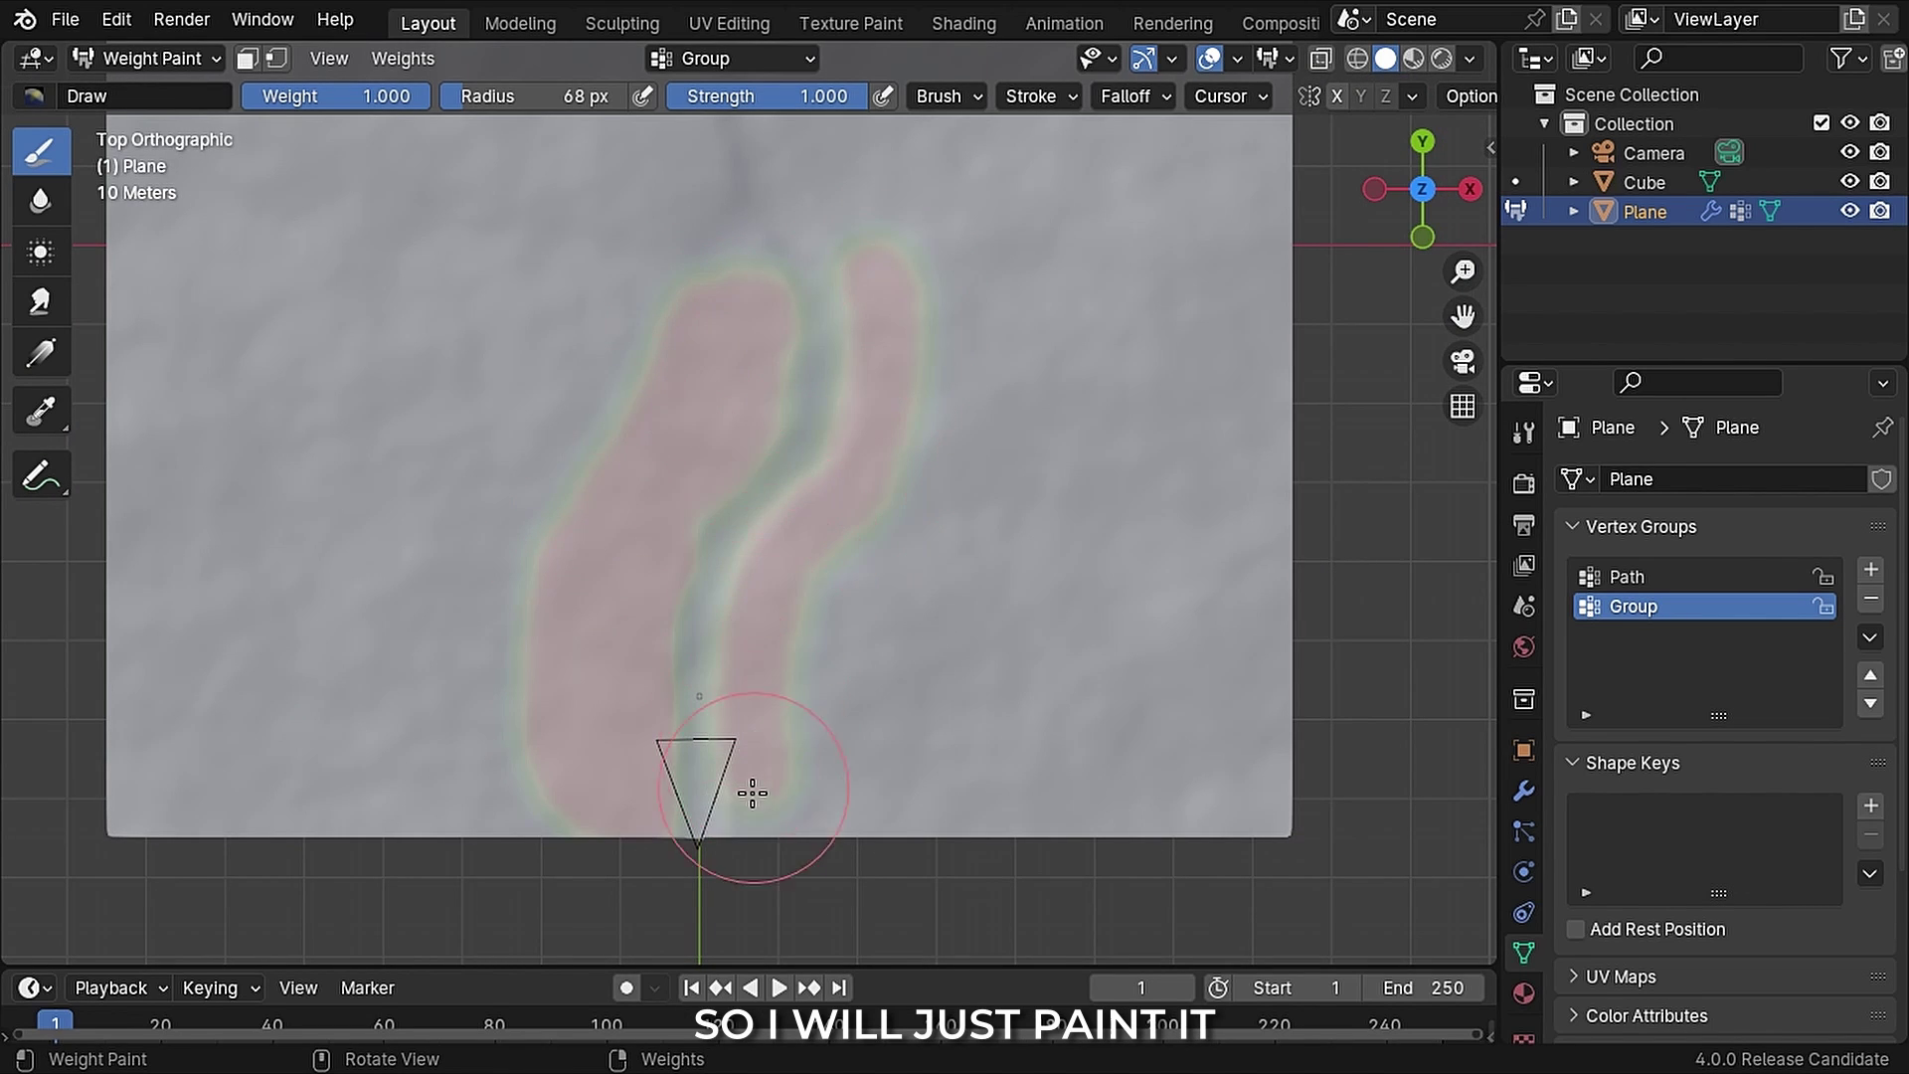
left_click_drag(753, 793, 816, 783)
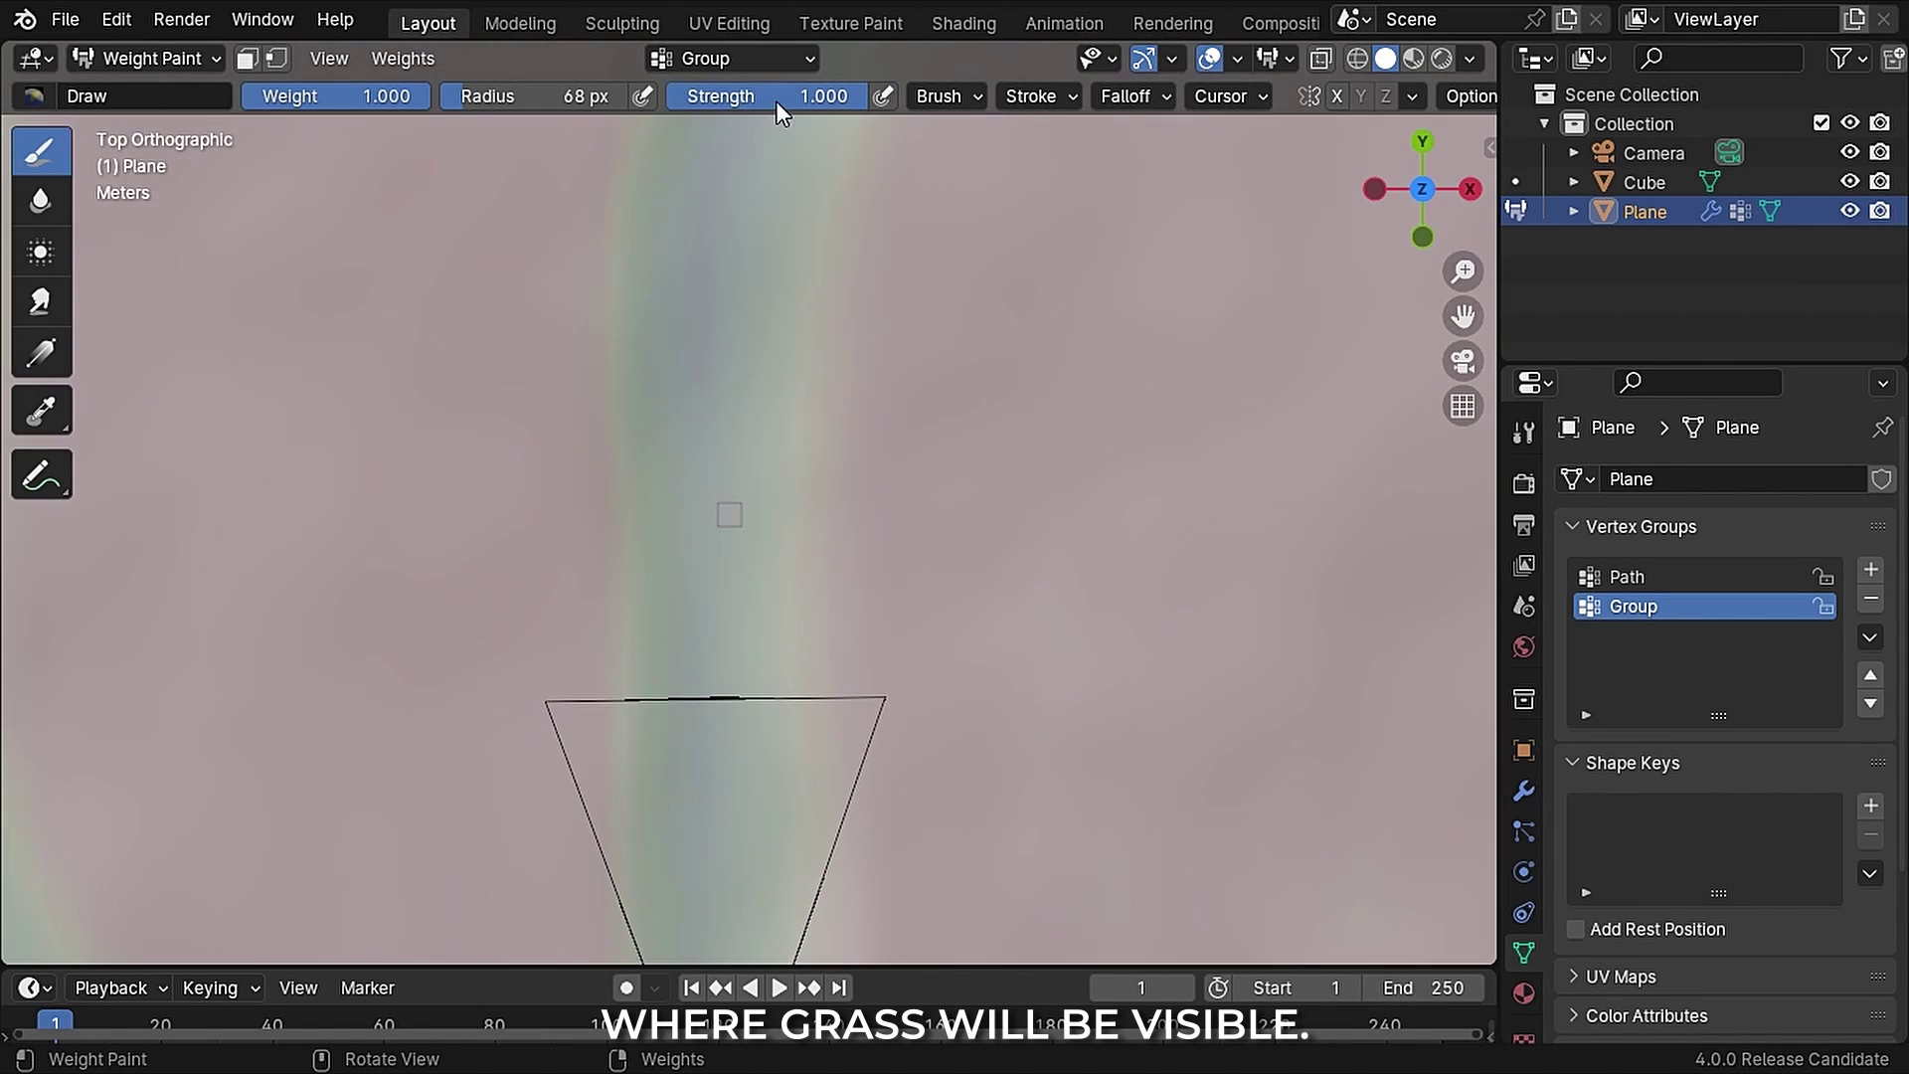
Step: Erase the grass weight spilling onto the path with the Subtract brush and rename the vertex group Grass
left_click(36, 96)
left_click(746, 177)
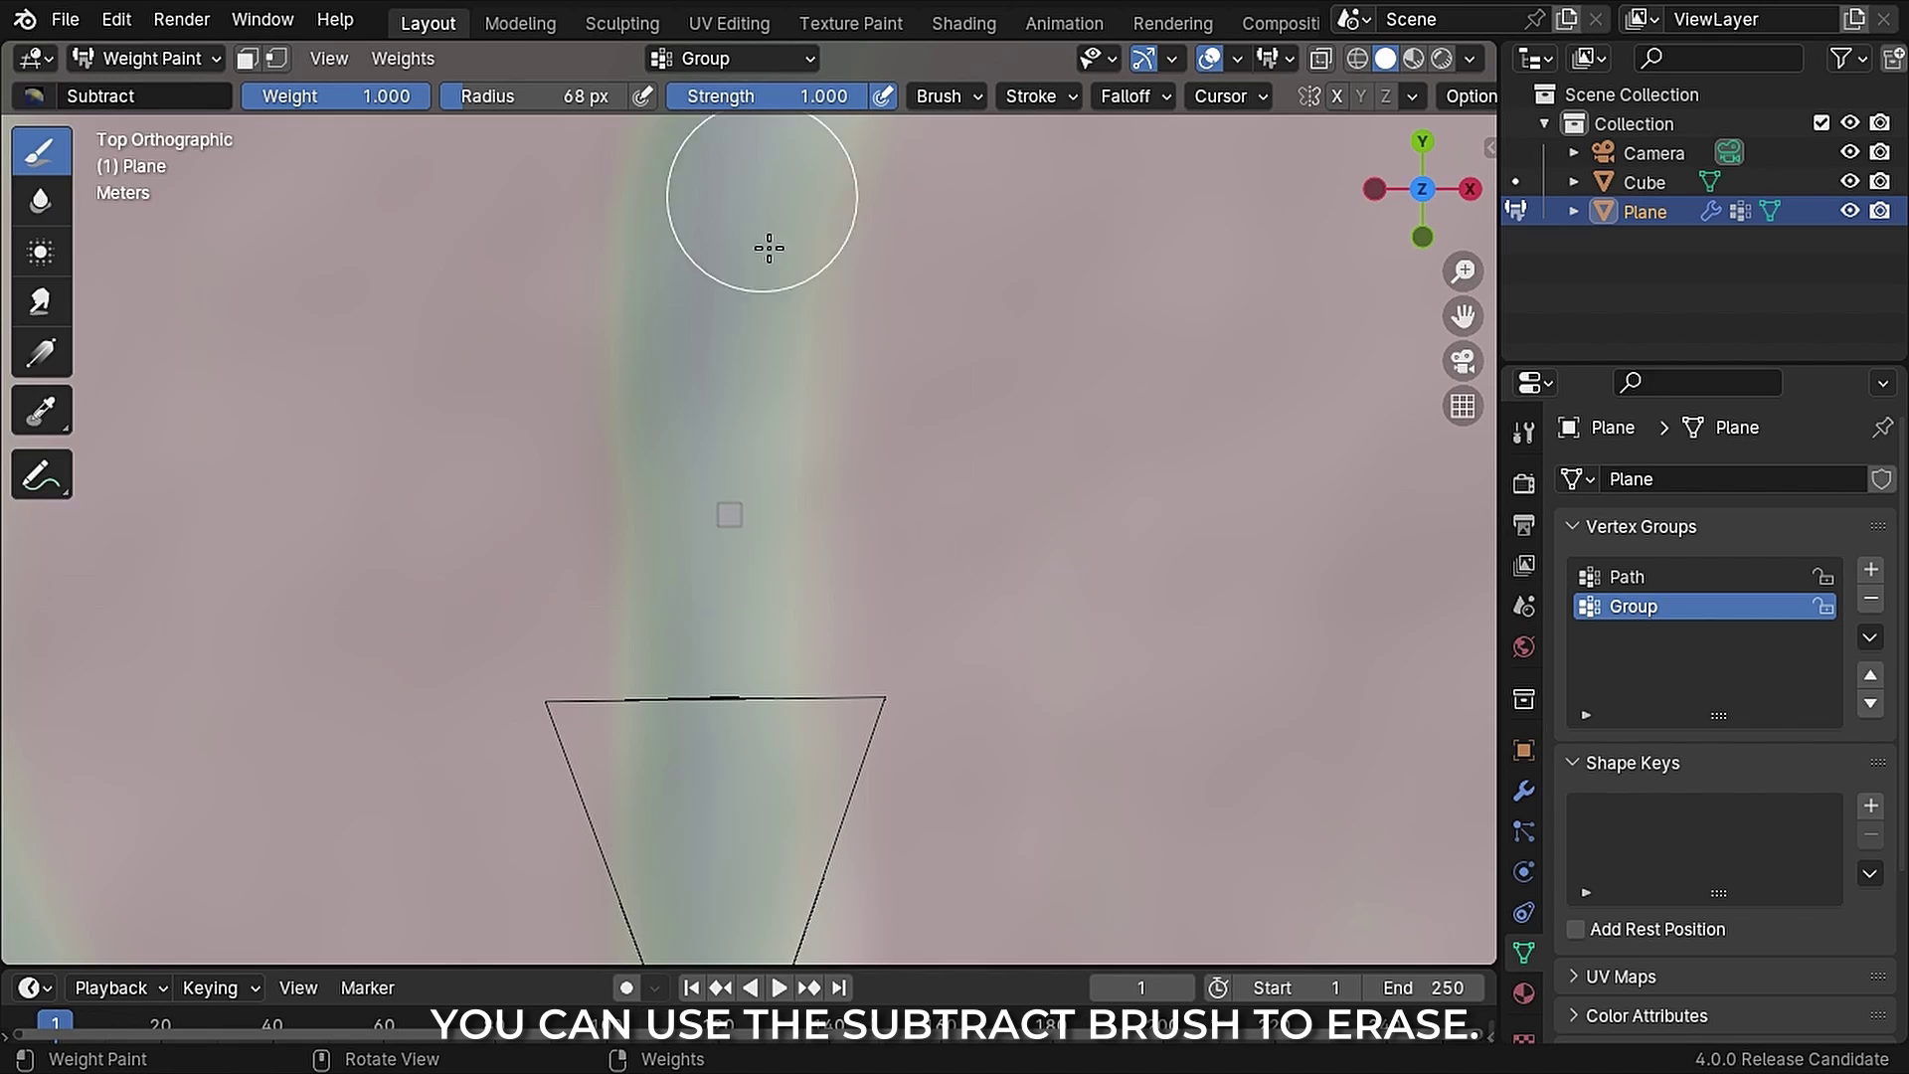
scroll(720, 502, "up", 1)
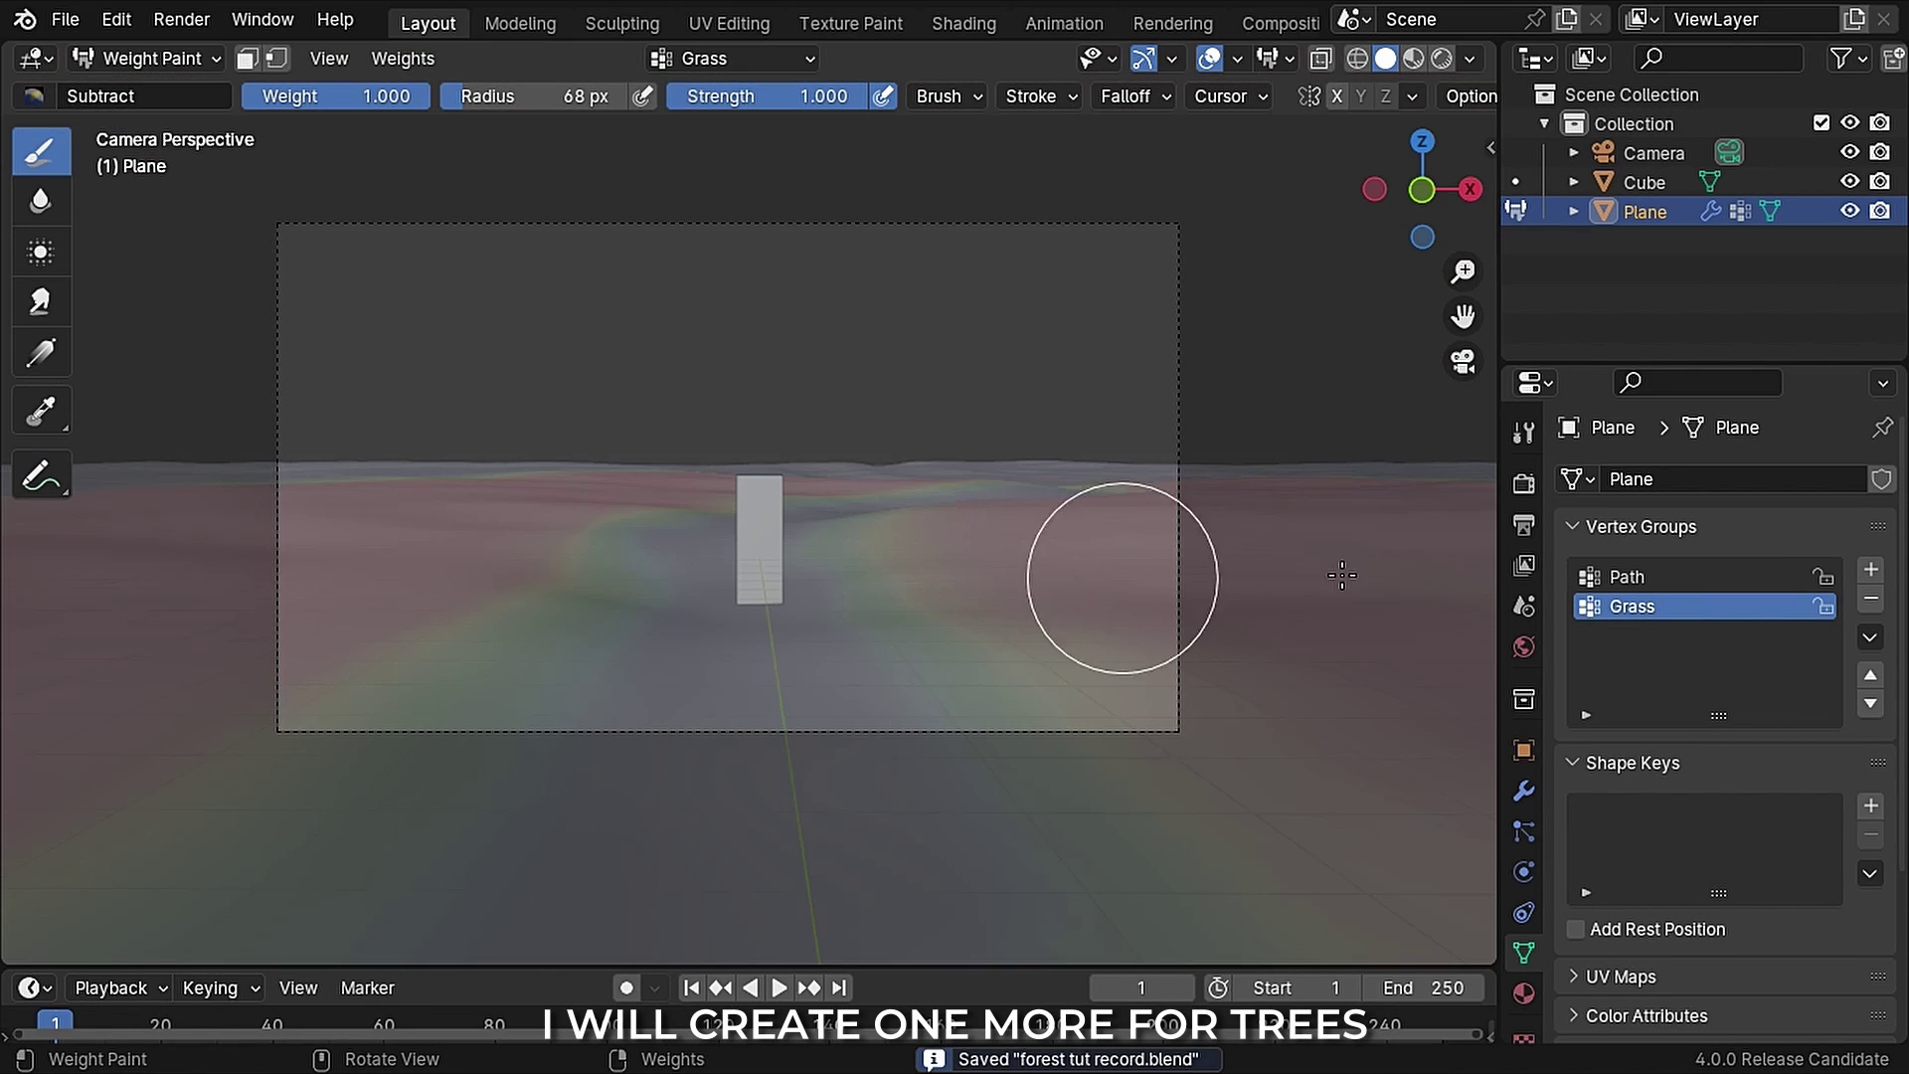
Step: Add a third vertex group named Trees and paint weight 1 from above on both sides of the path with the Draw brush
left_click(1870, 569)
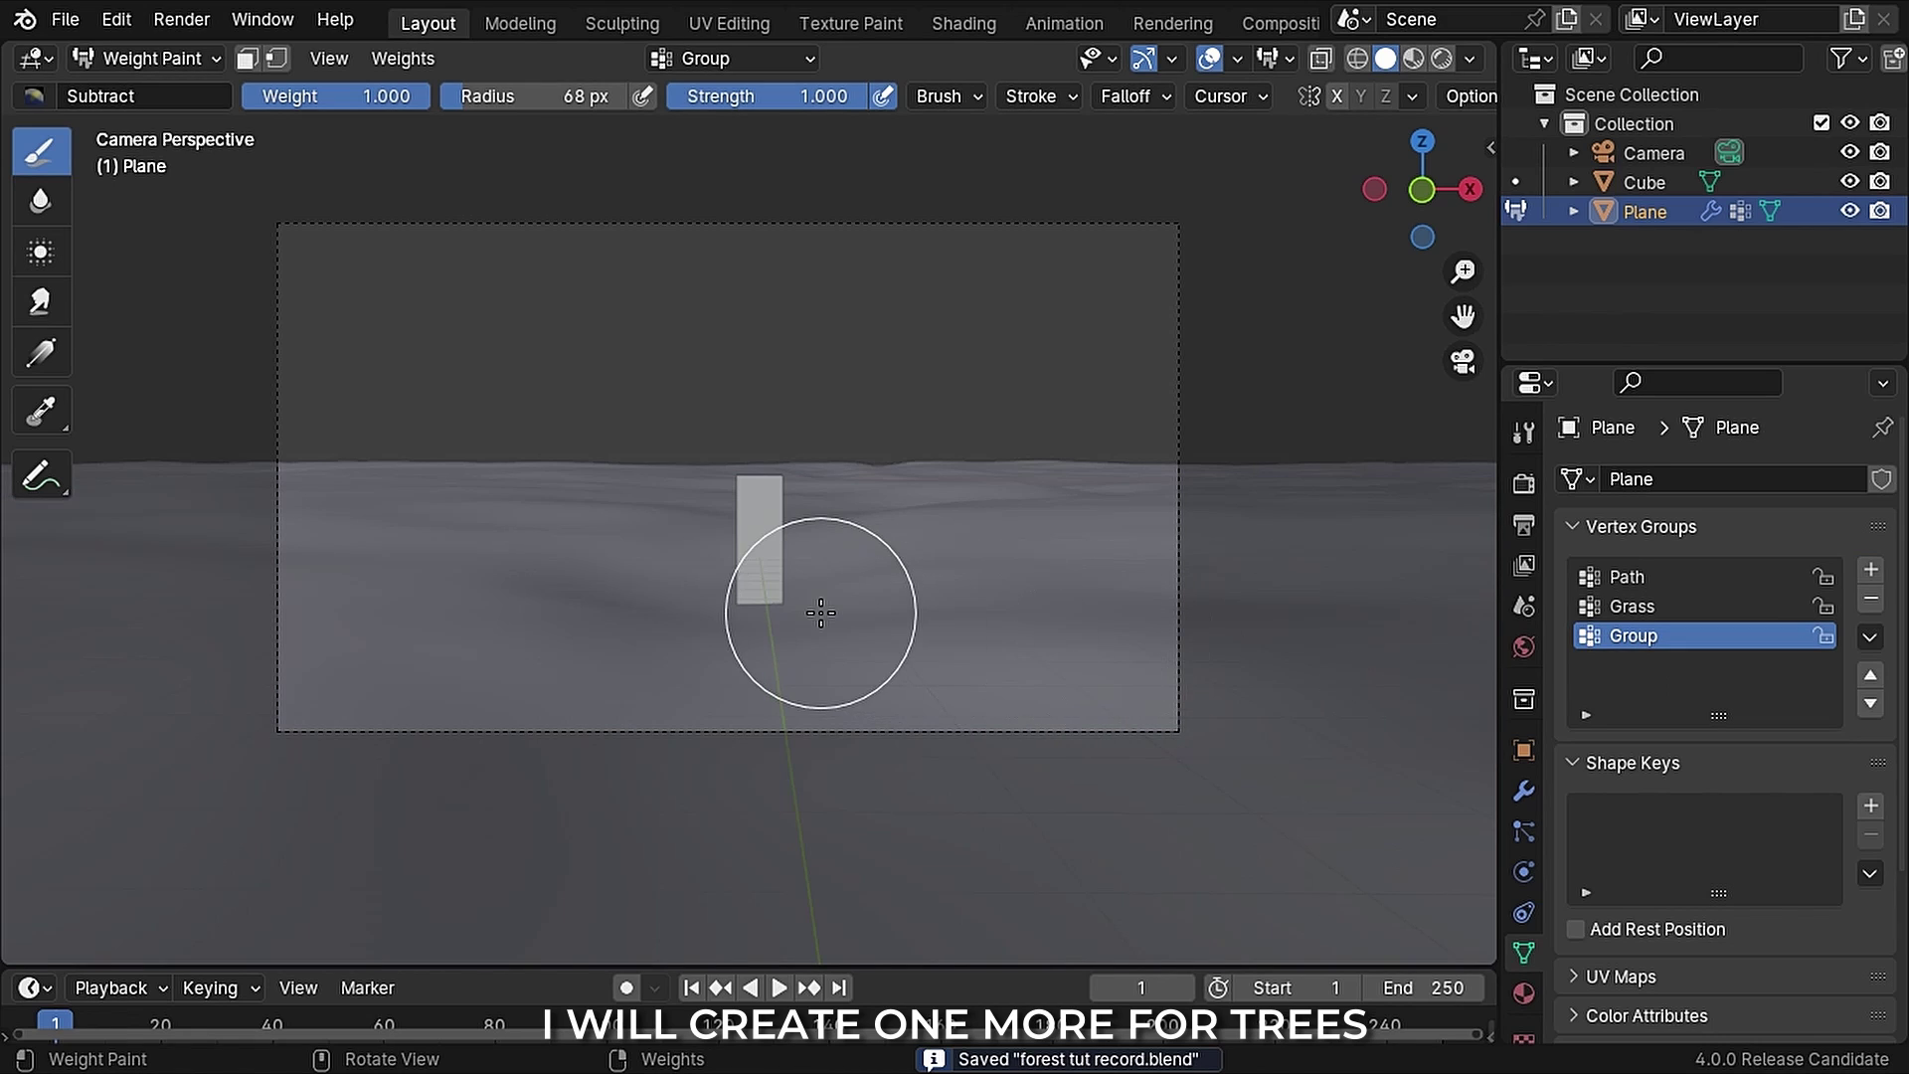
key("KP_7")
left_click(34, 96)
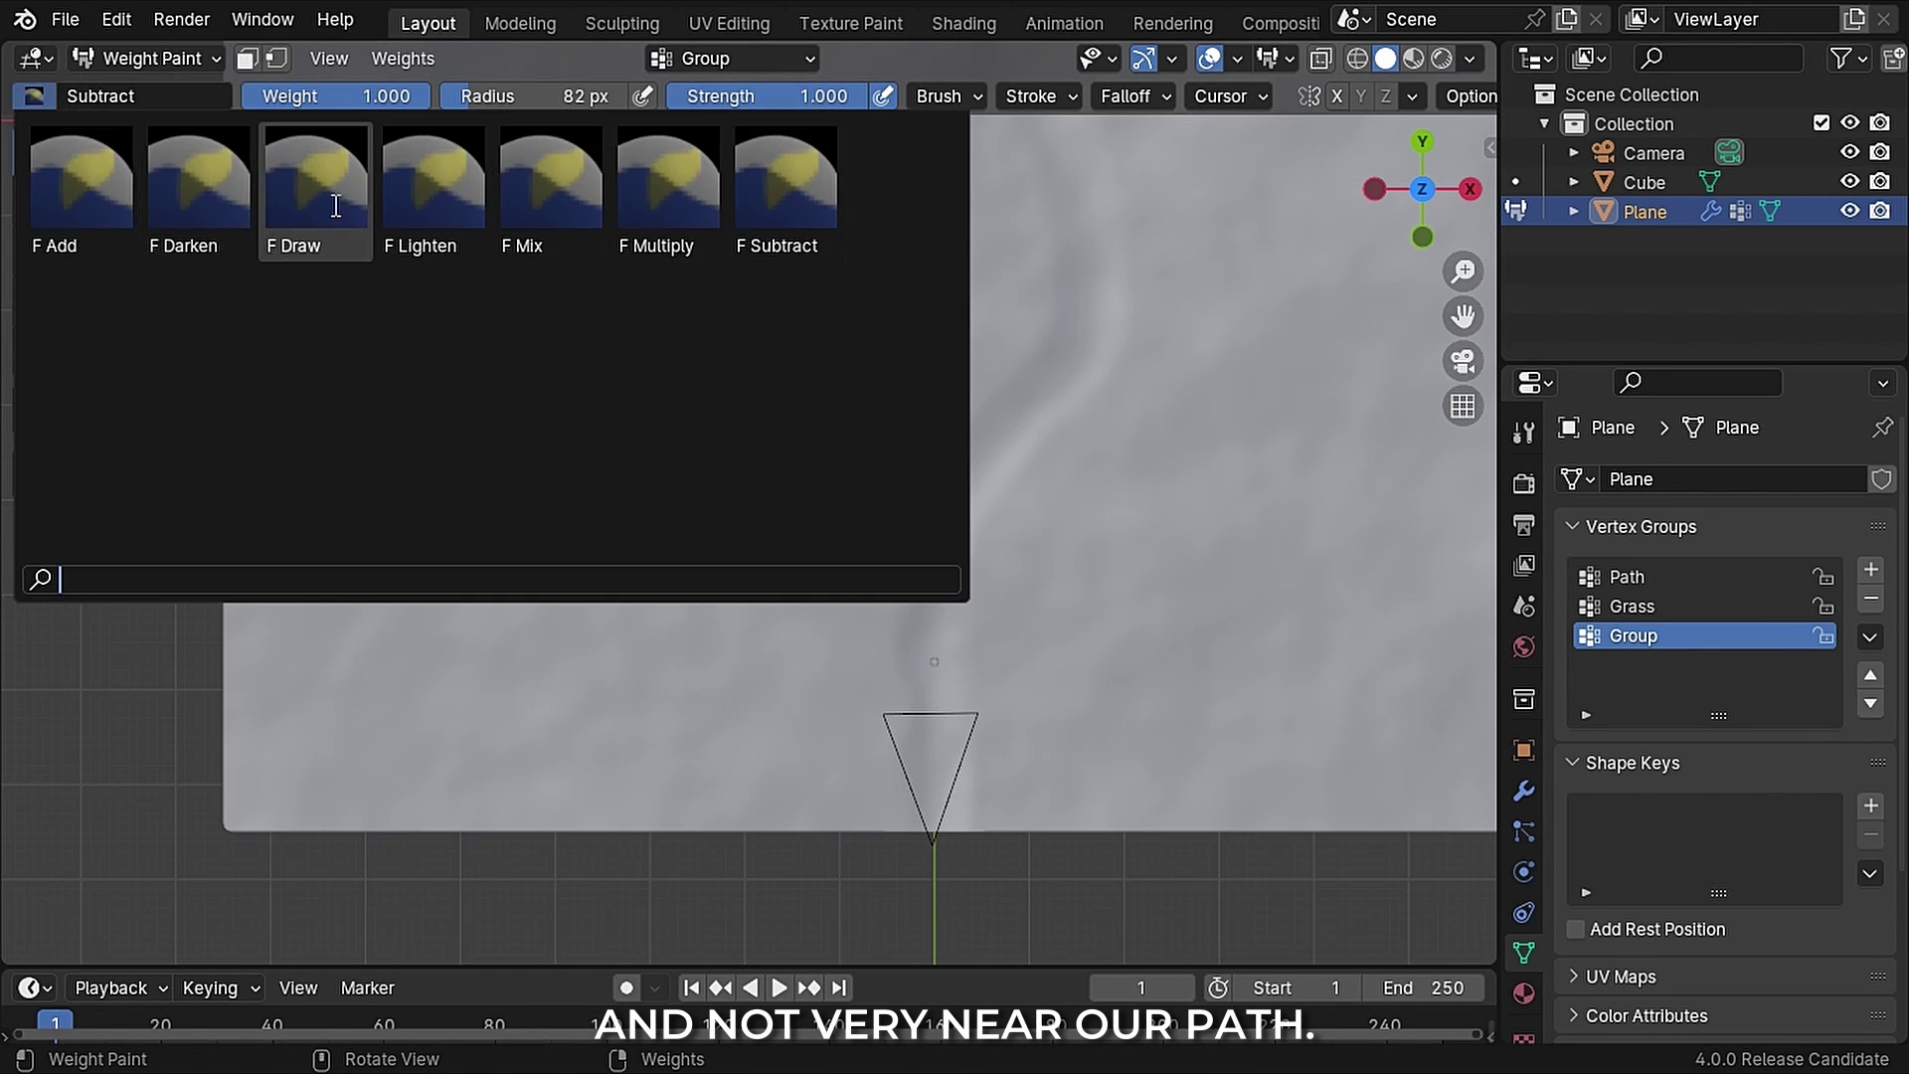
left_click(336, 206)
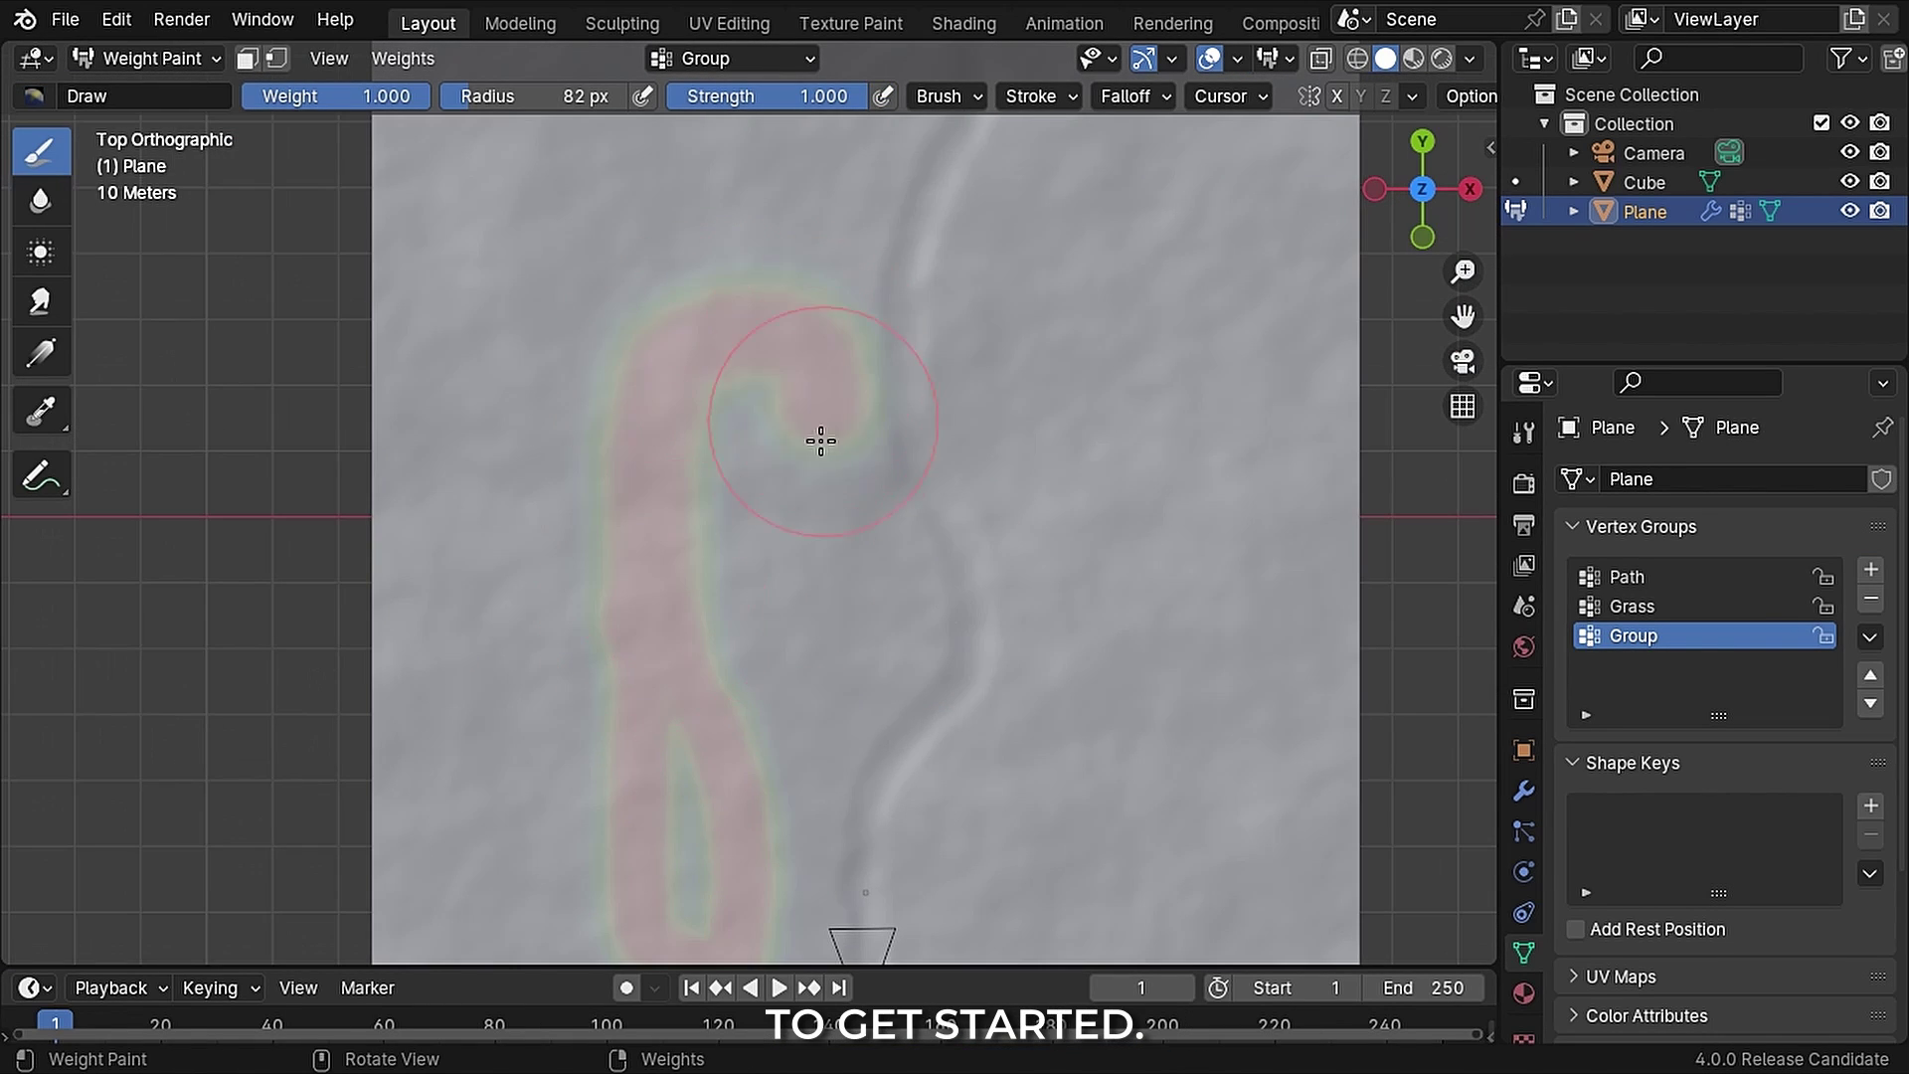
left_click_drag(819, 440, 883, 579)
scroll(678, 524, "down", 3)
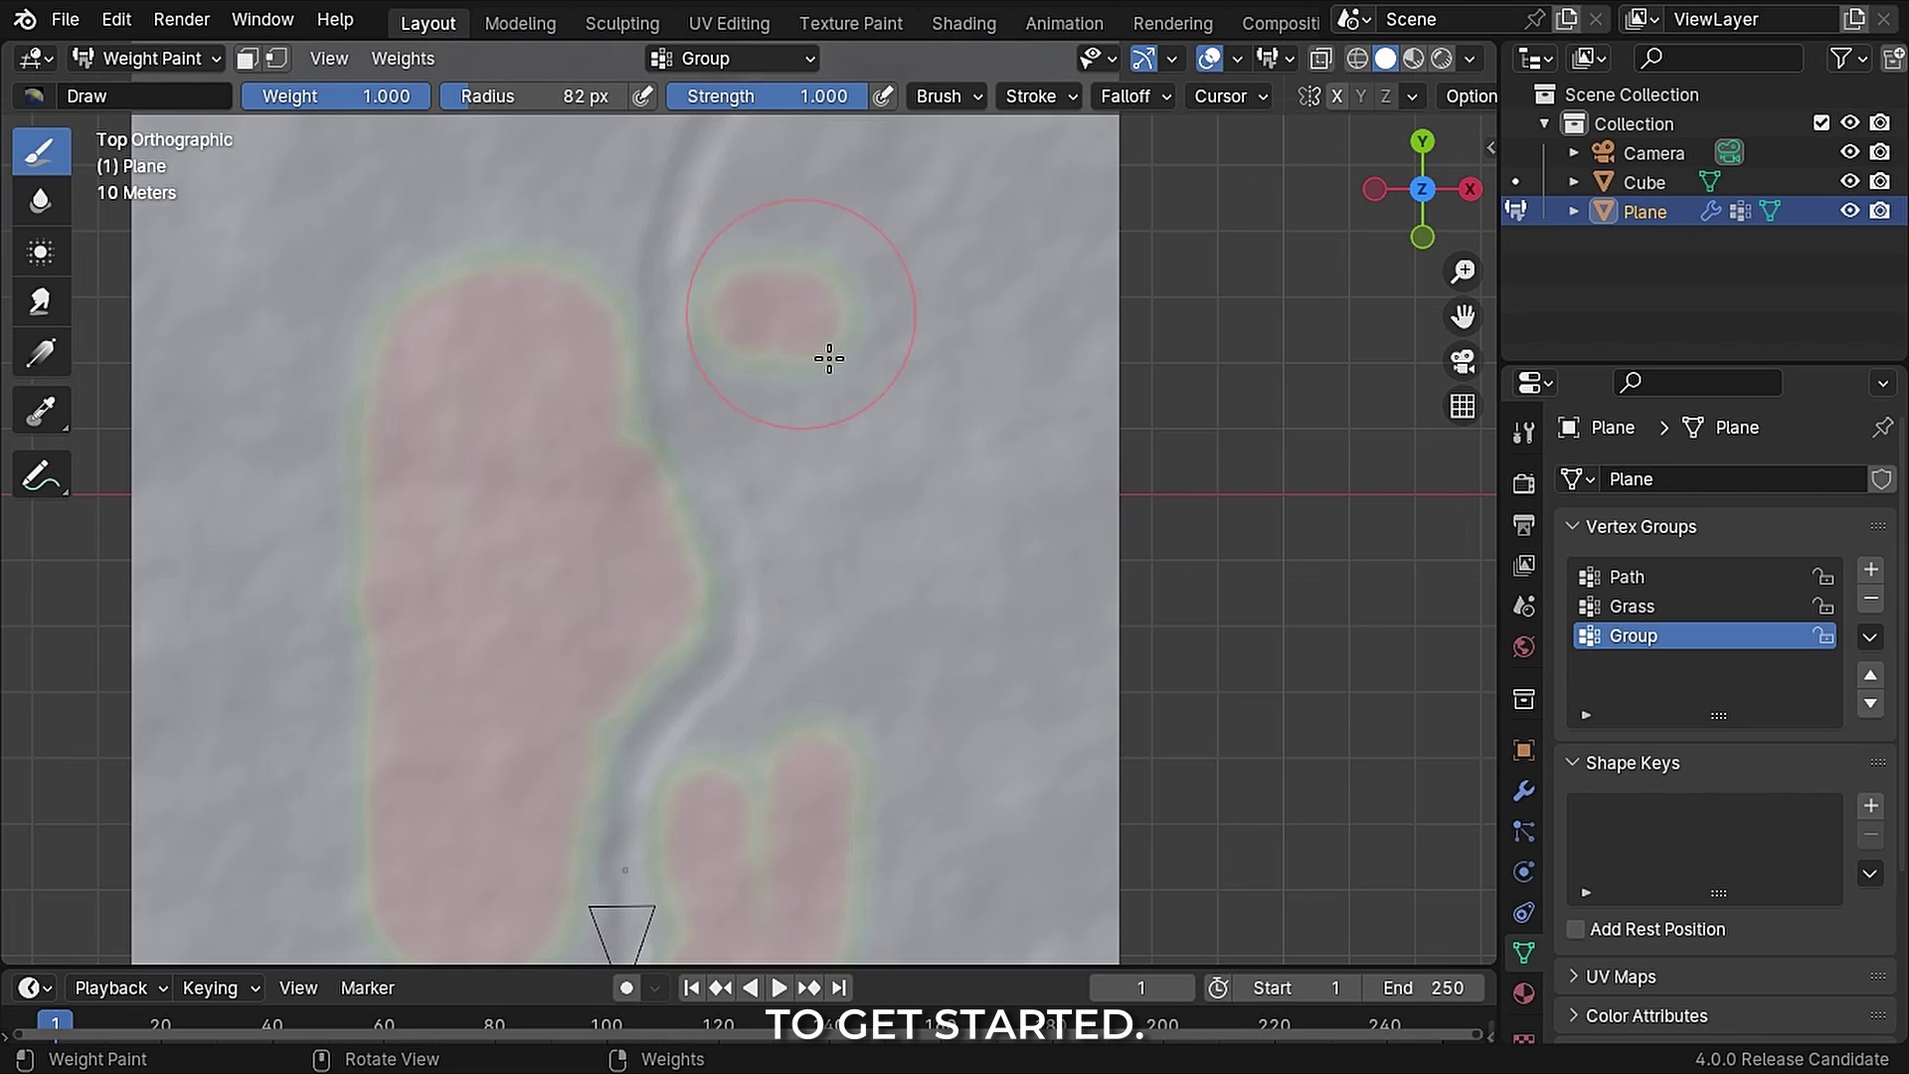
left_click_drag(827, 354, 779, 718)
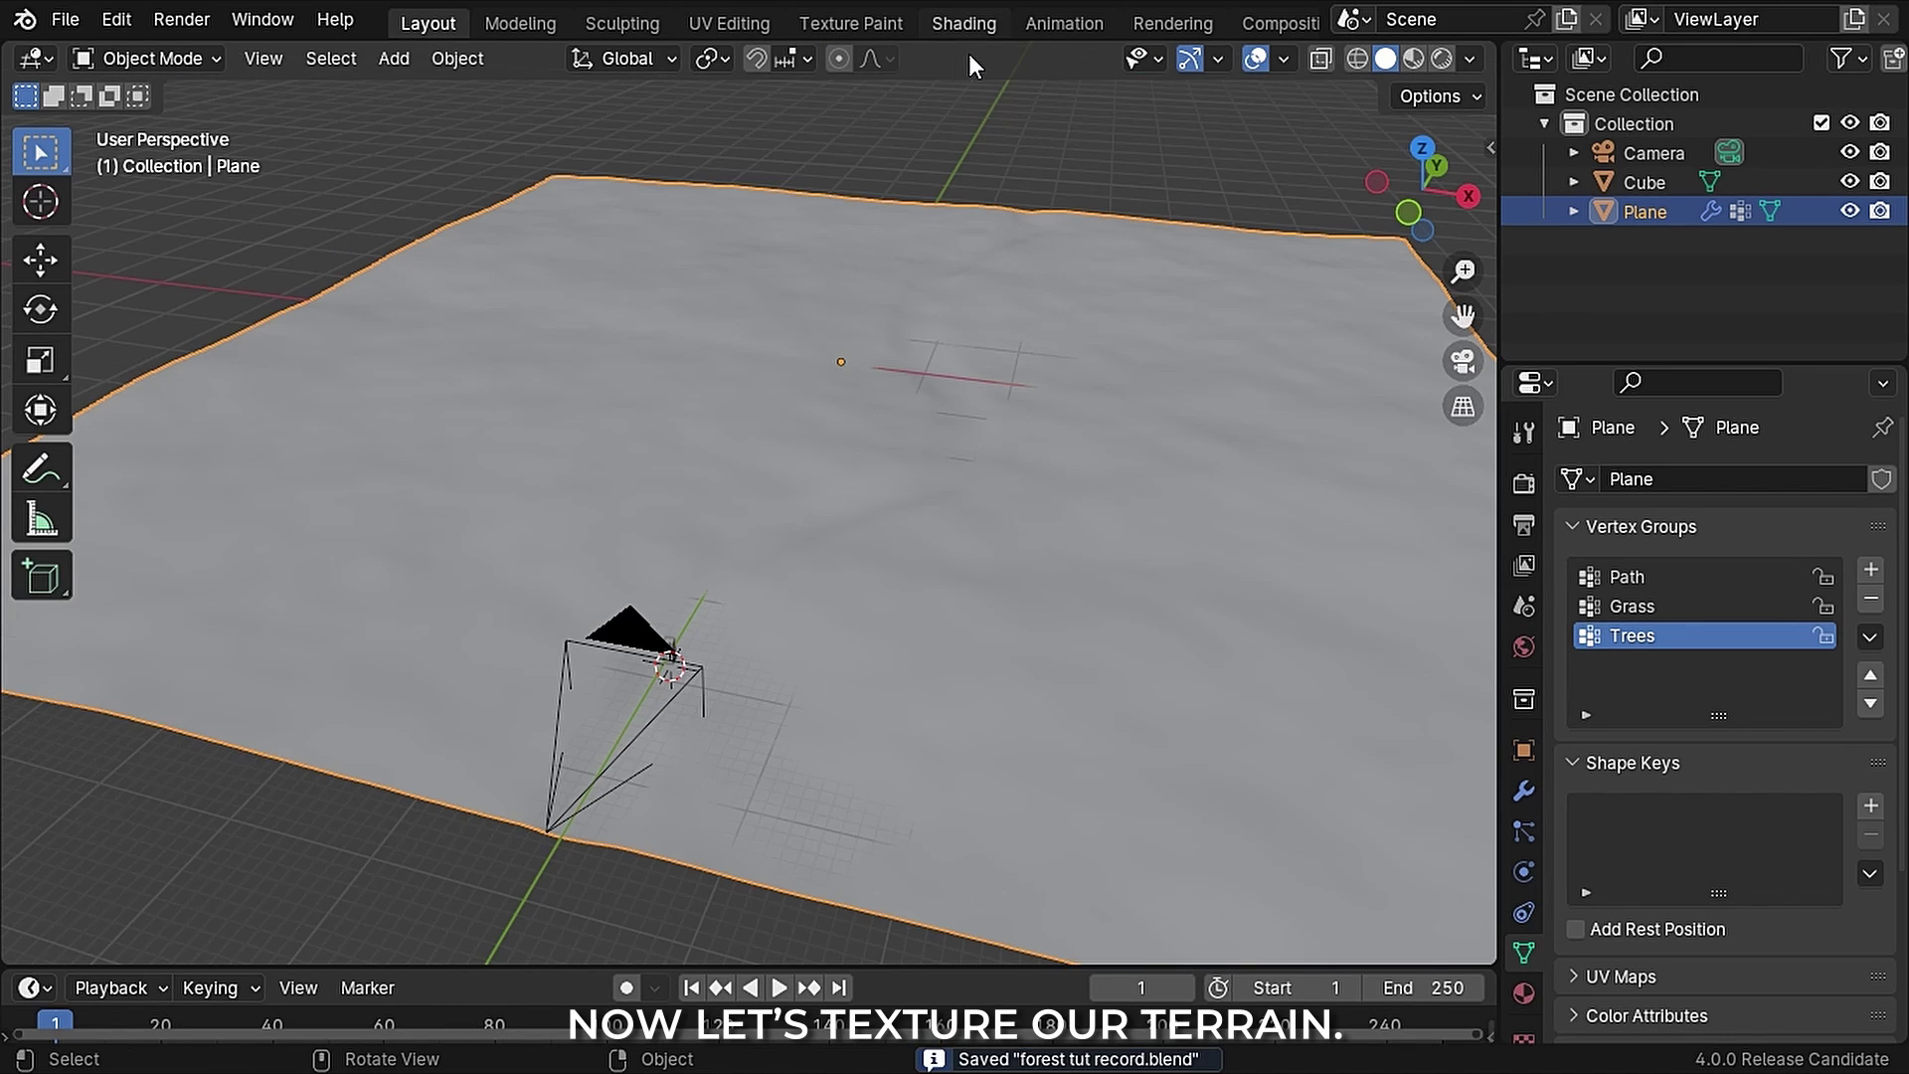
Step: Switch to the Shading workspace and create a new material named Forest ground for the plane
left_click(965, 24)
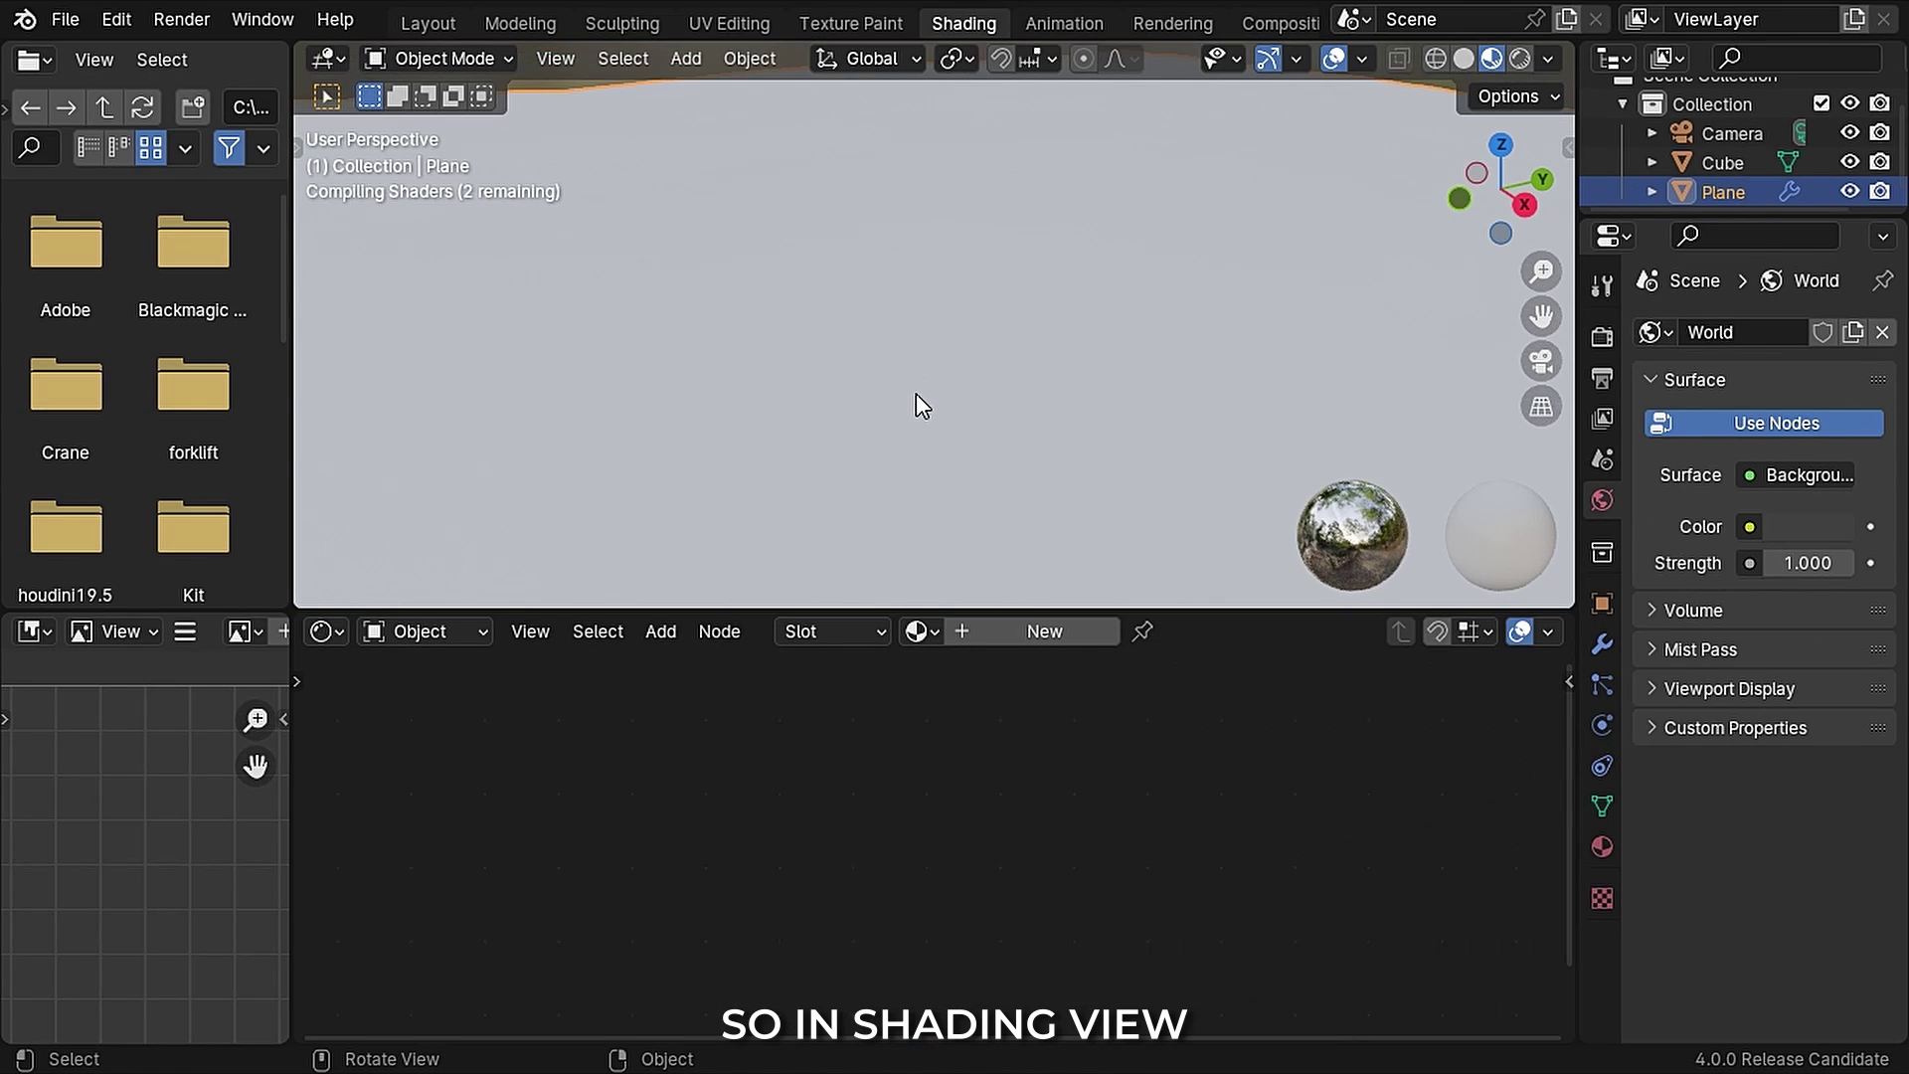
left_click(1044, 631)
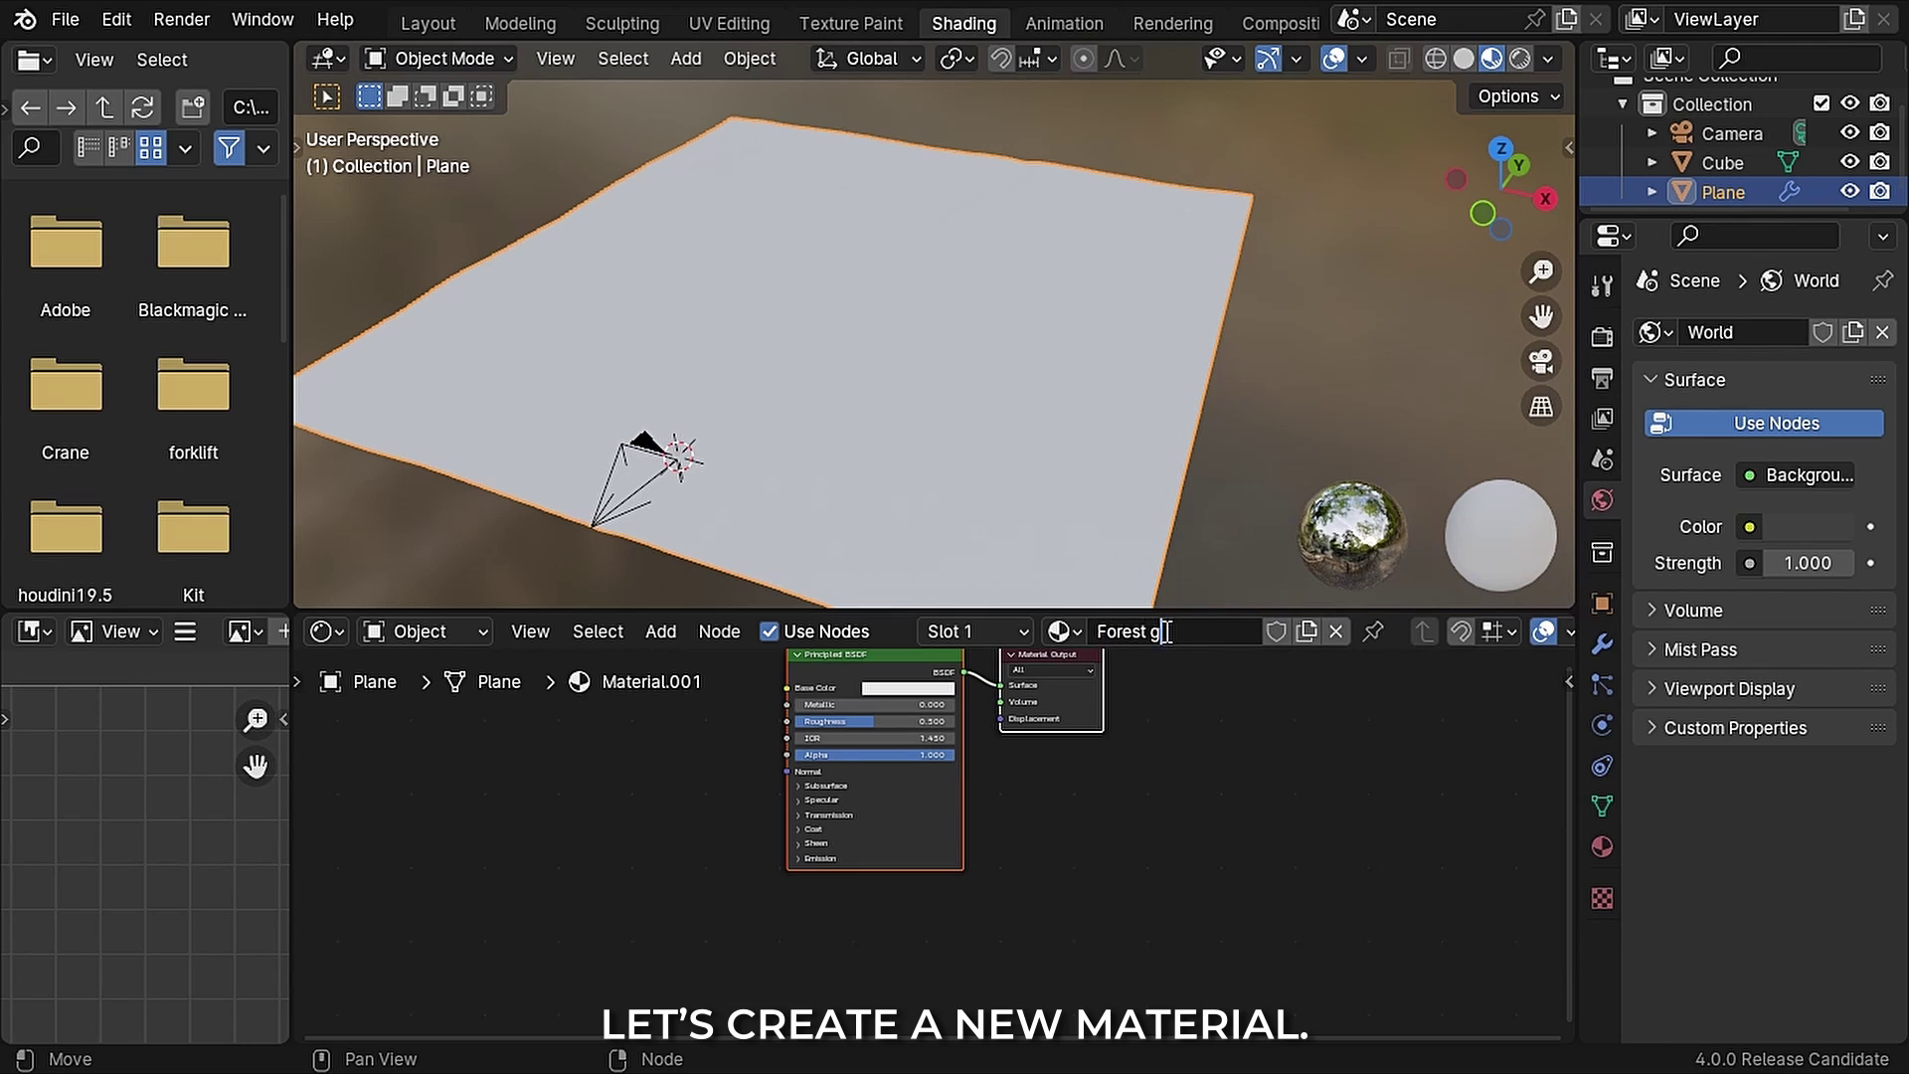
type("round")
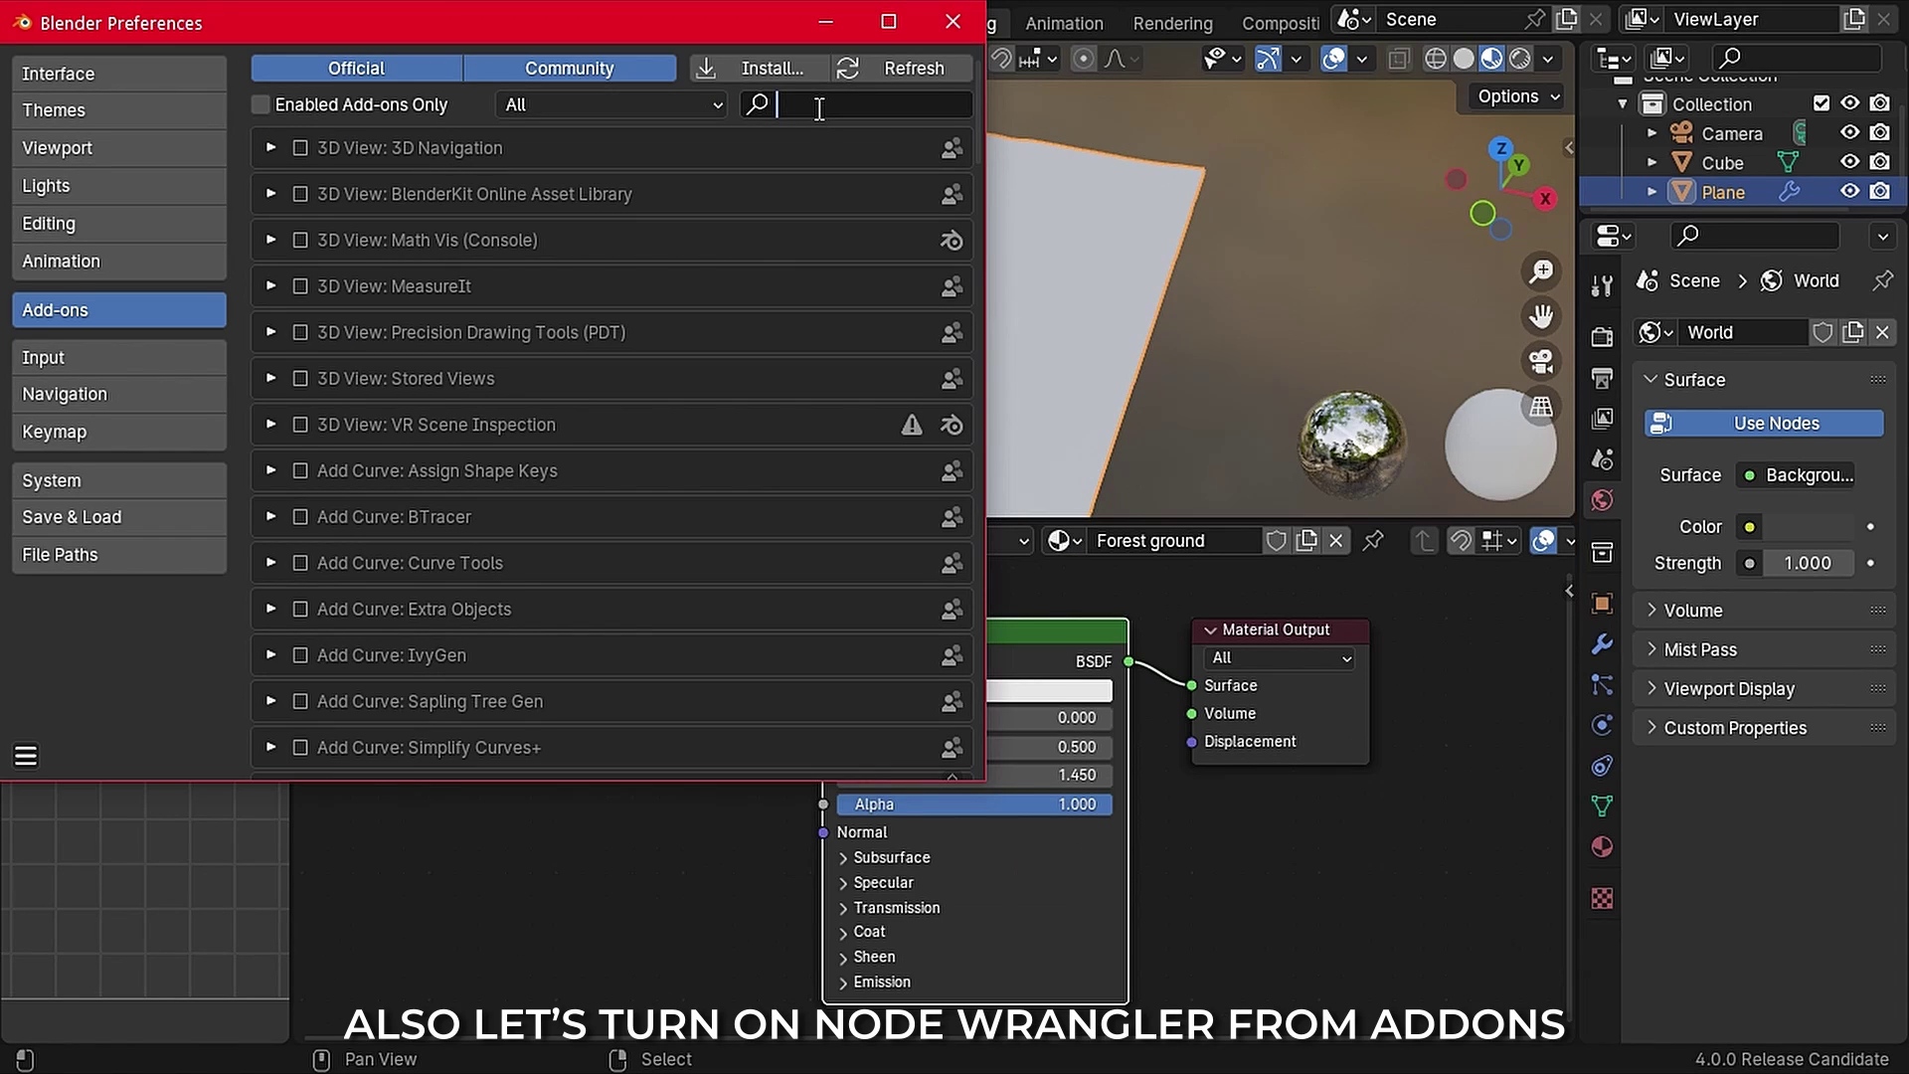
Step: Find the Node Wrangler add-on in the preferences by searching for "node" and enable it
type("ode")
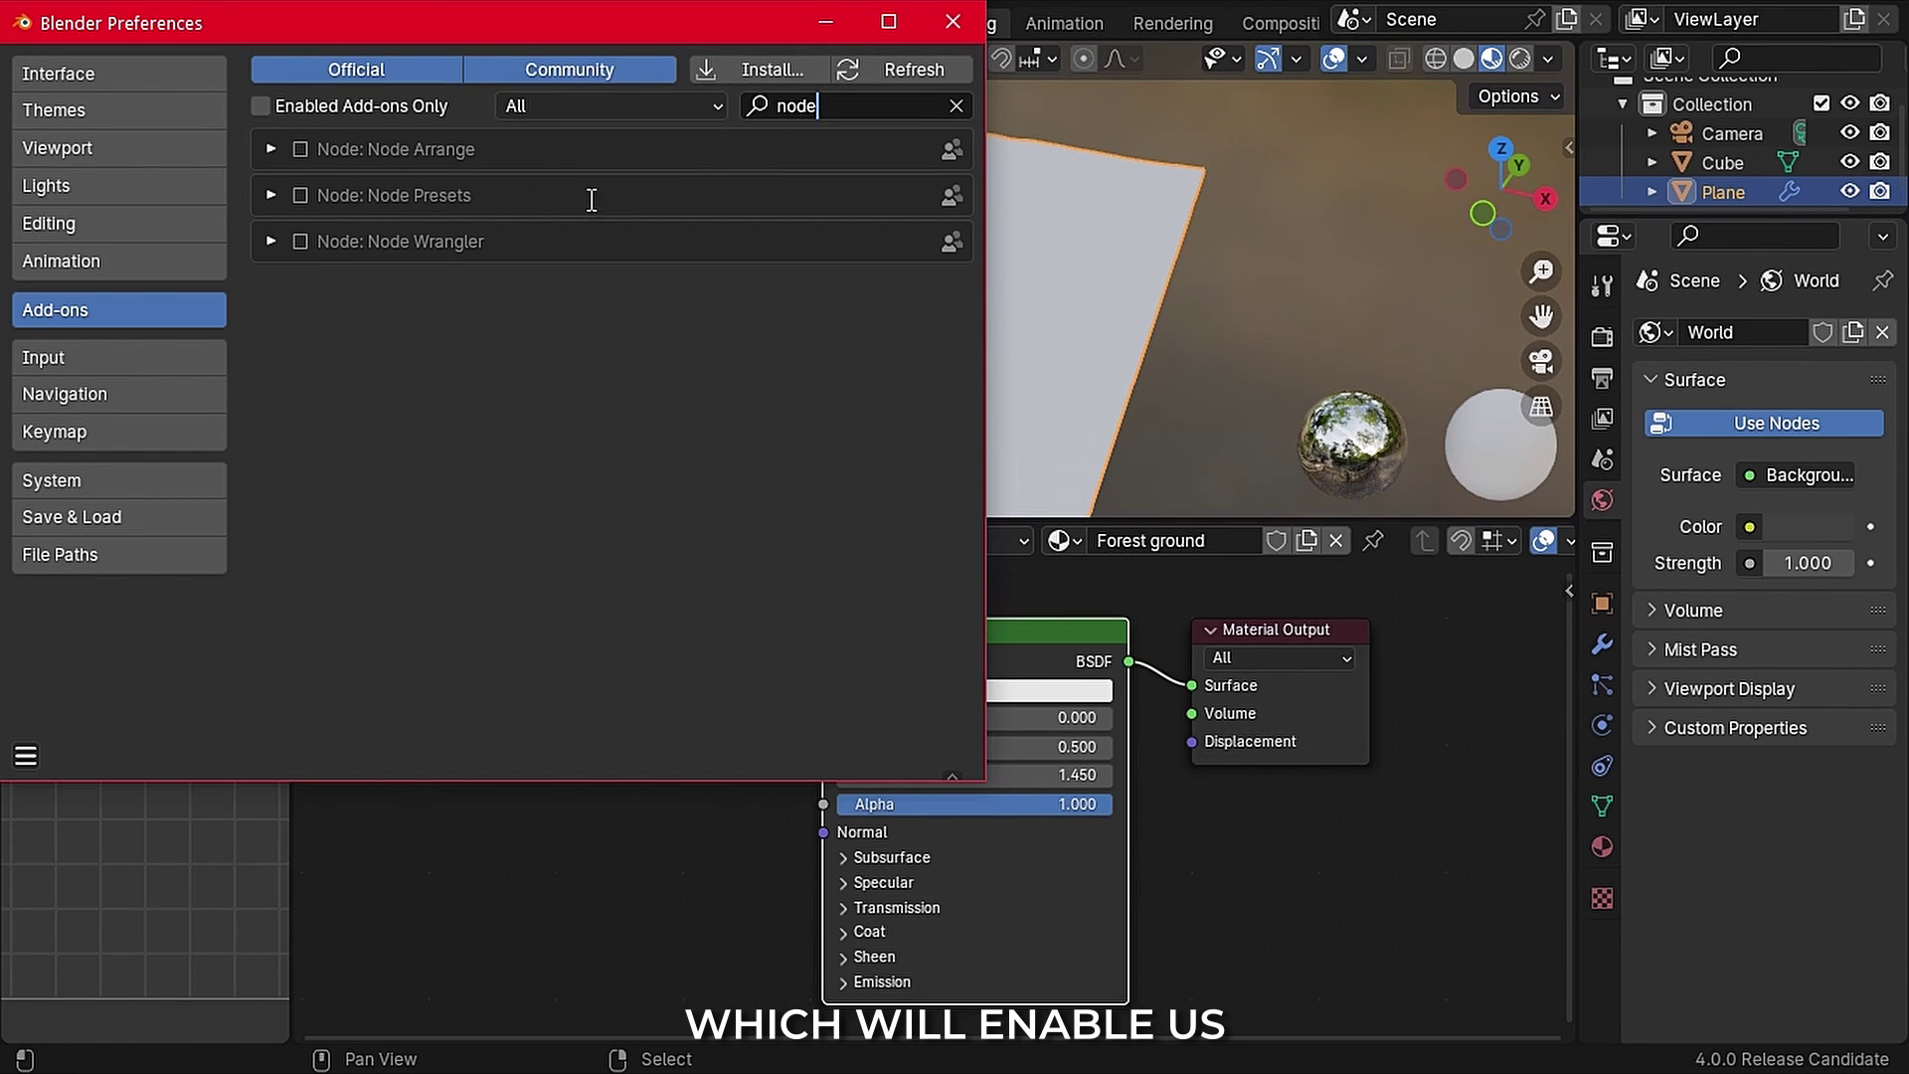
left_click(300, 243)
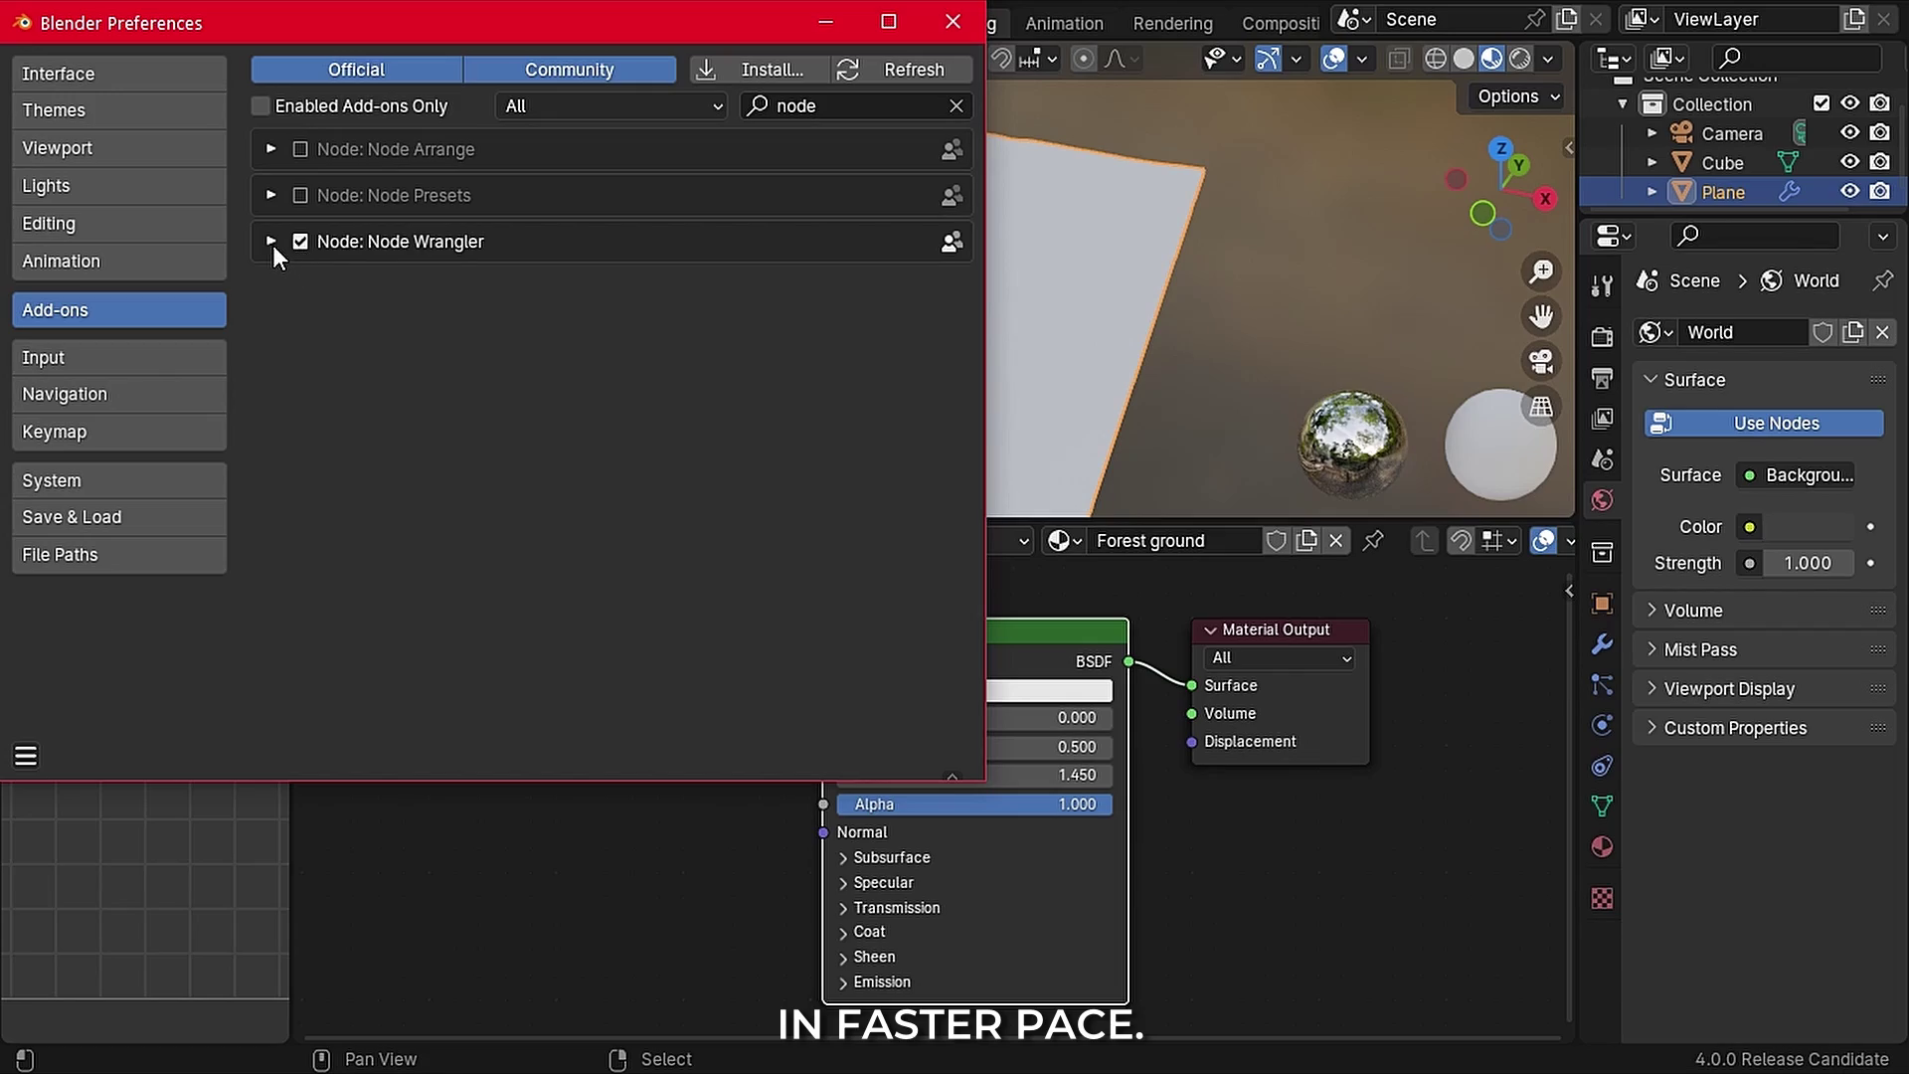
left_click(271, 242)
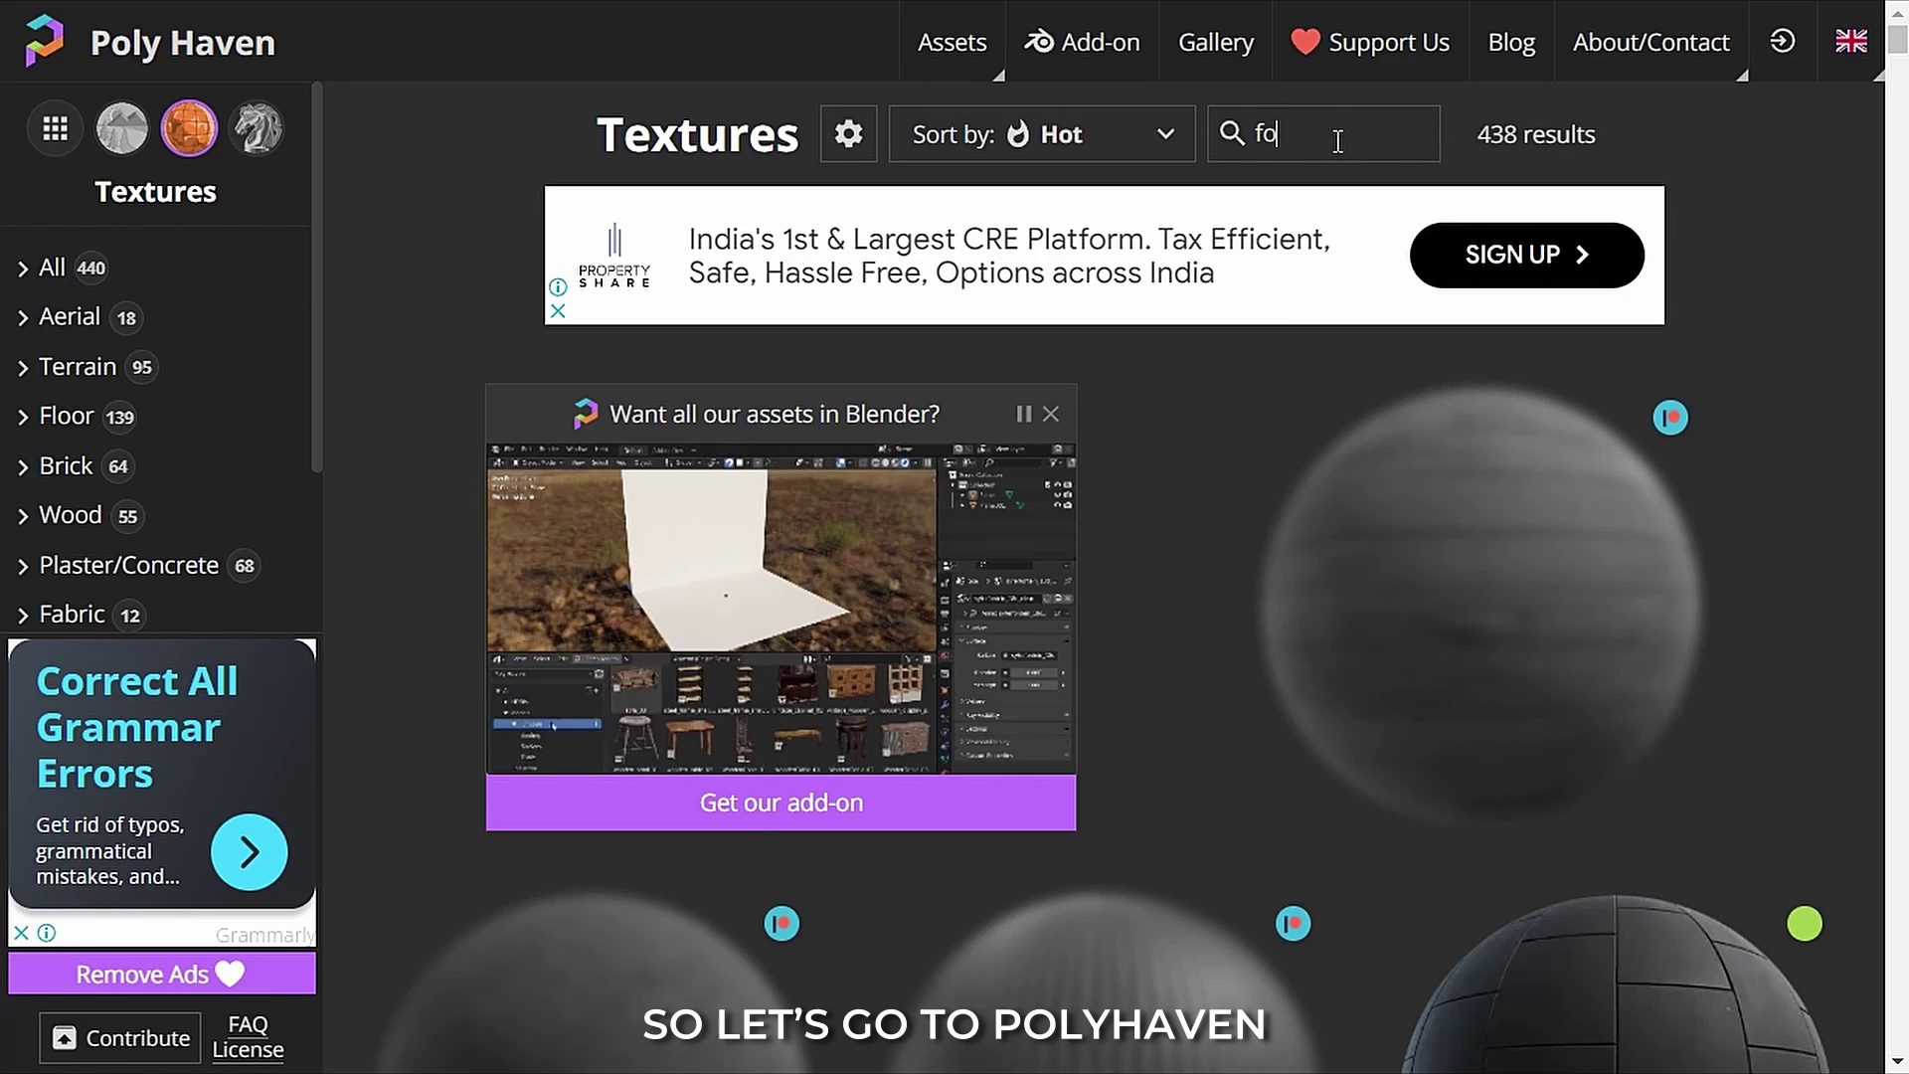
Step: Search the Poly Haven textures for "forest" and pick the aerial grass rock, Forest Ground 01, Forest Ground 03 and Forest Leaves 04 textures
type("rest")
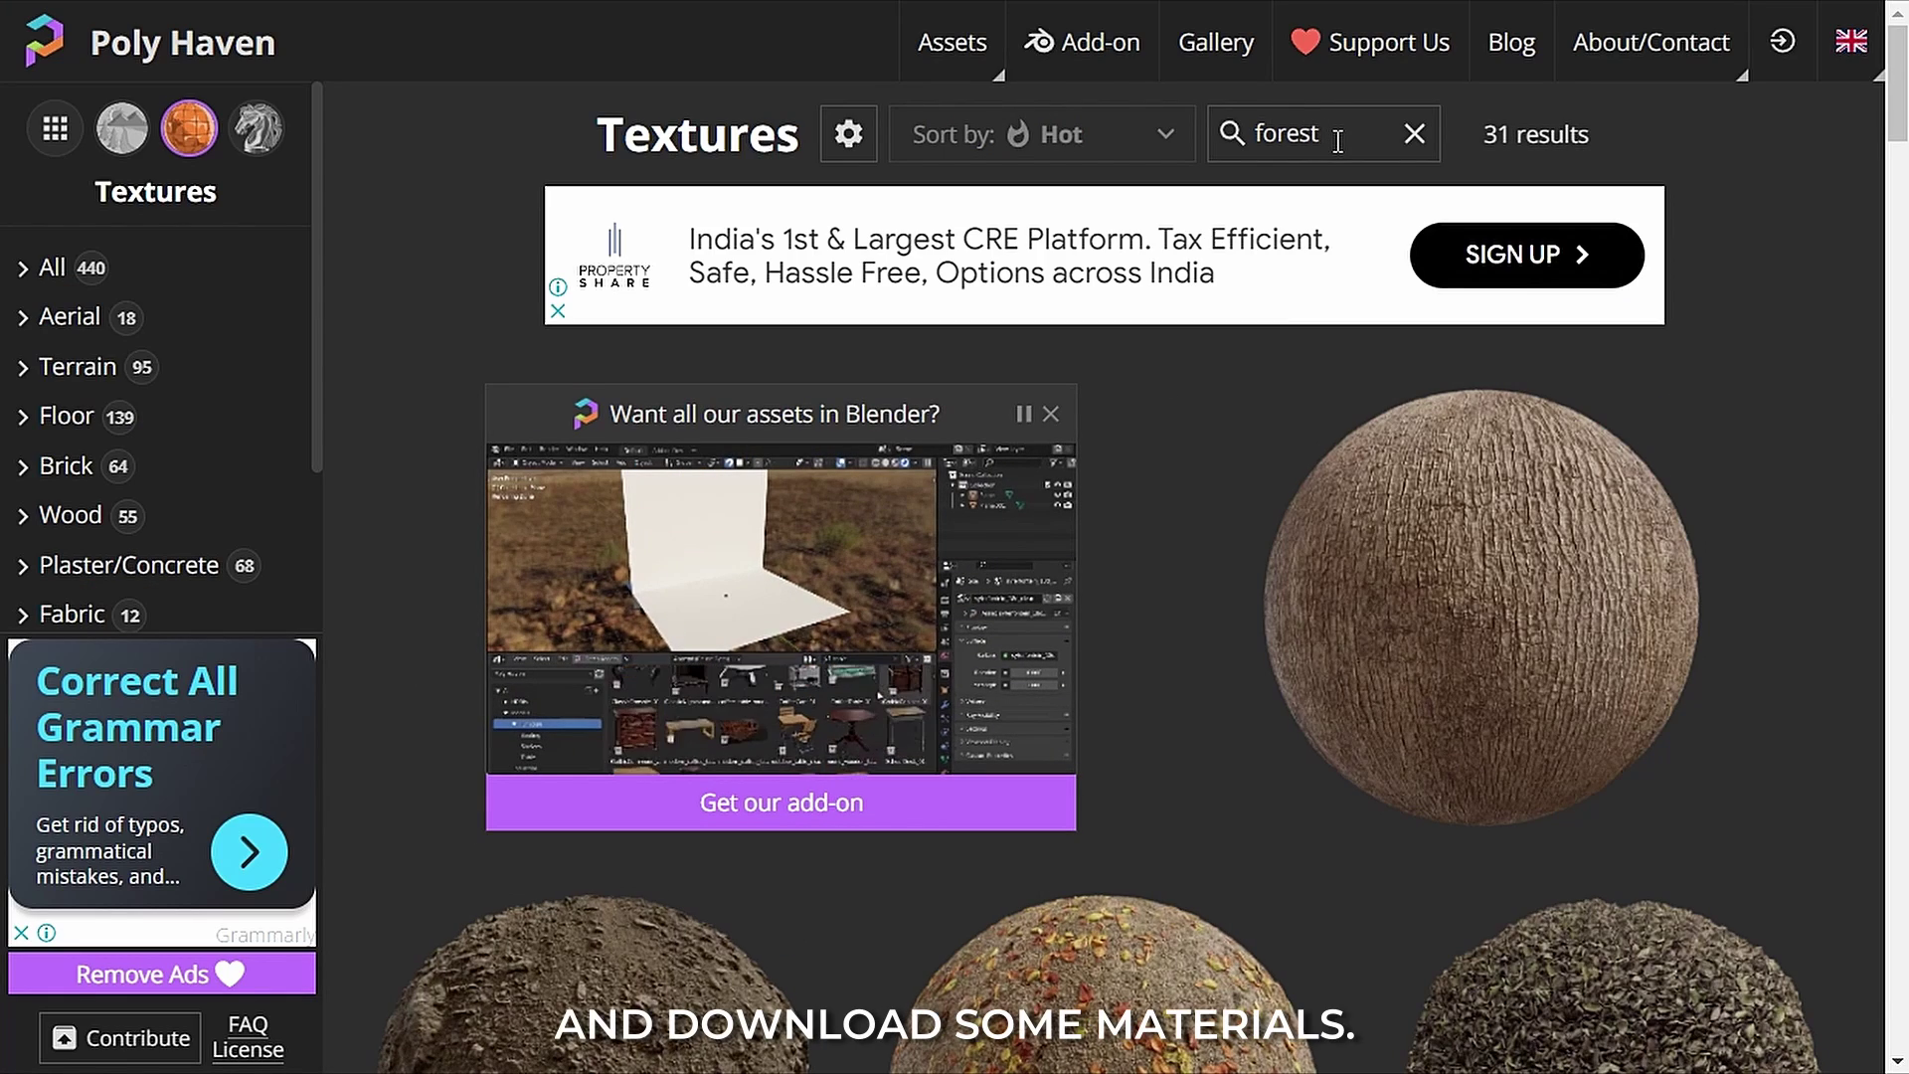
scroll(1827, 623, "down", 10)
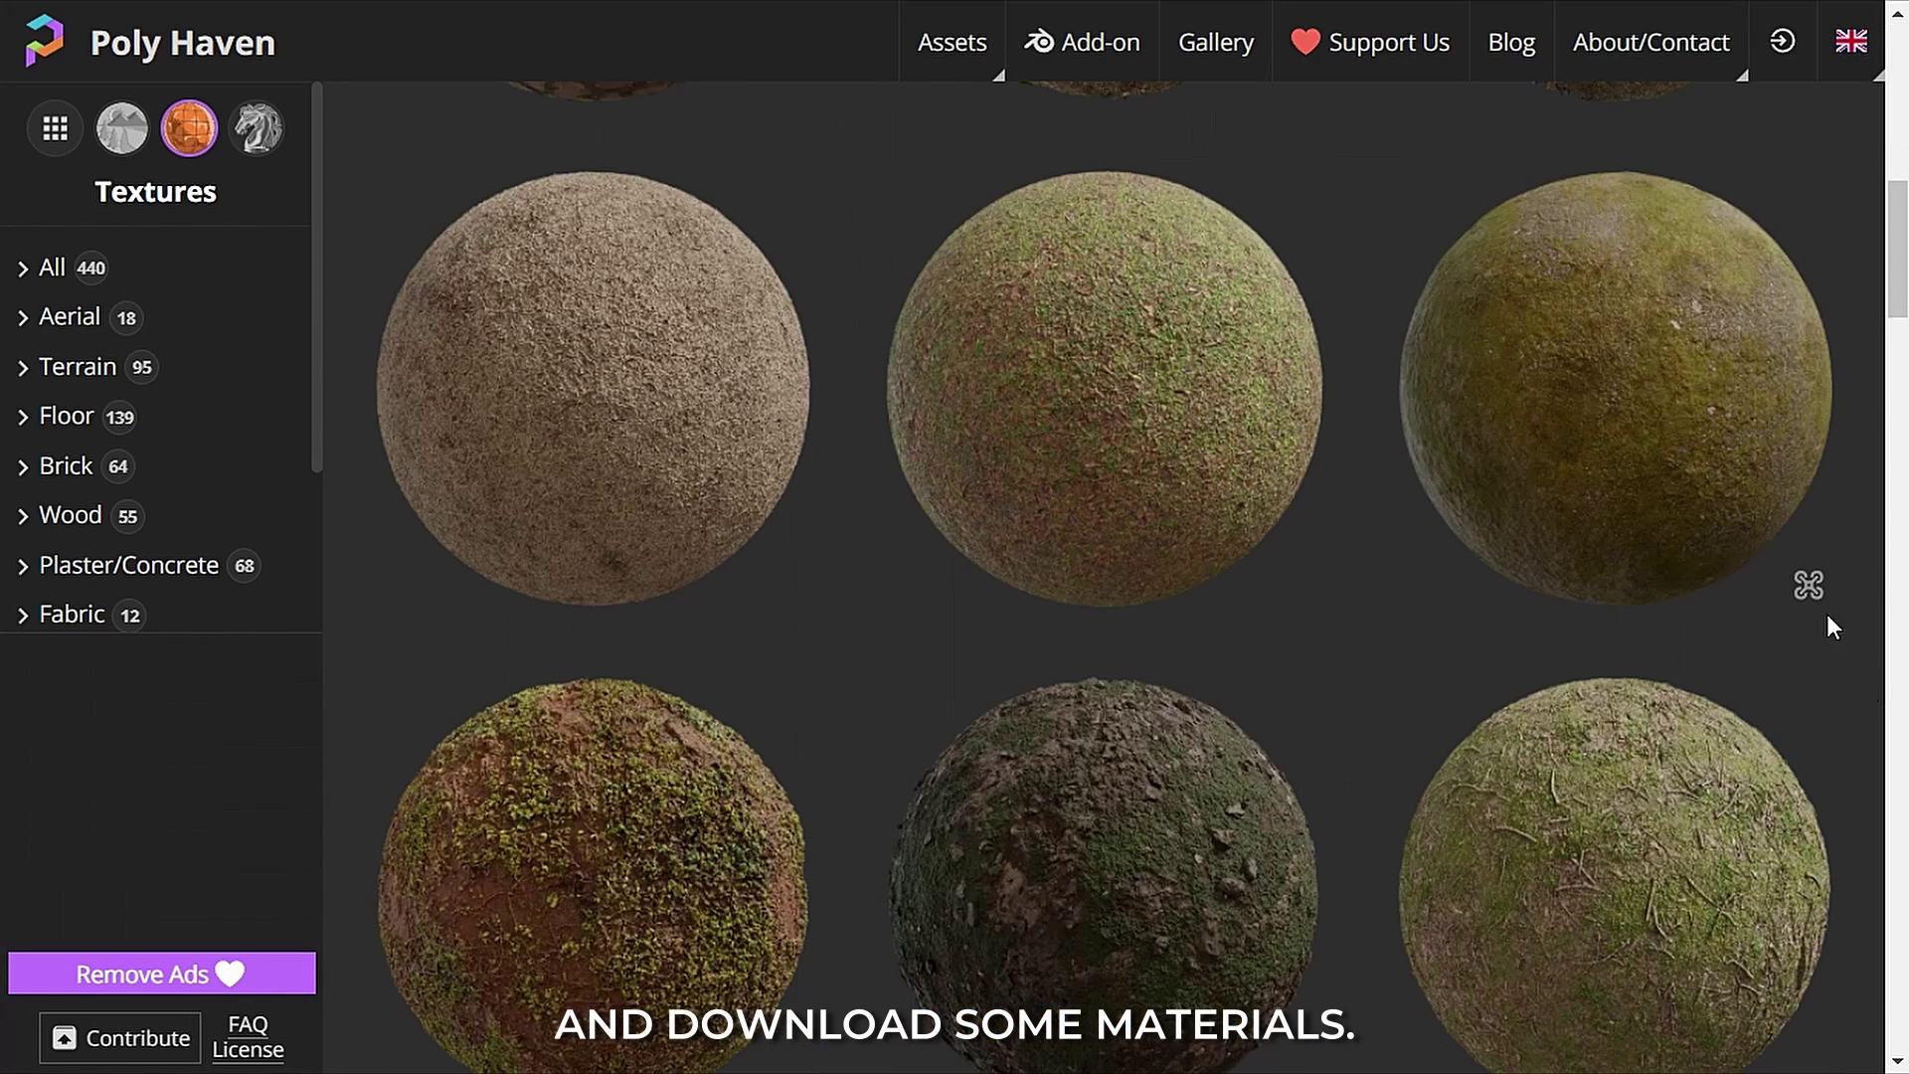
left_click(1654, 423)
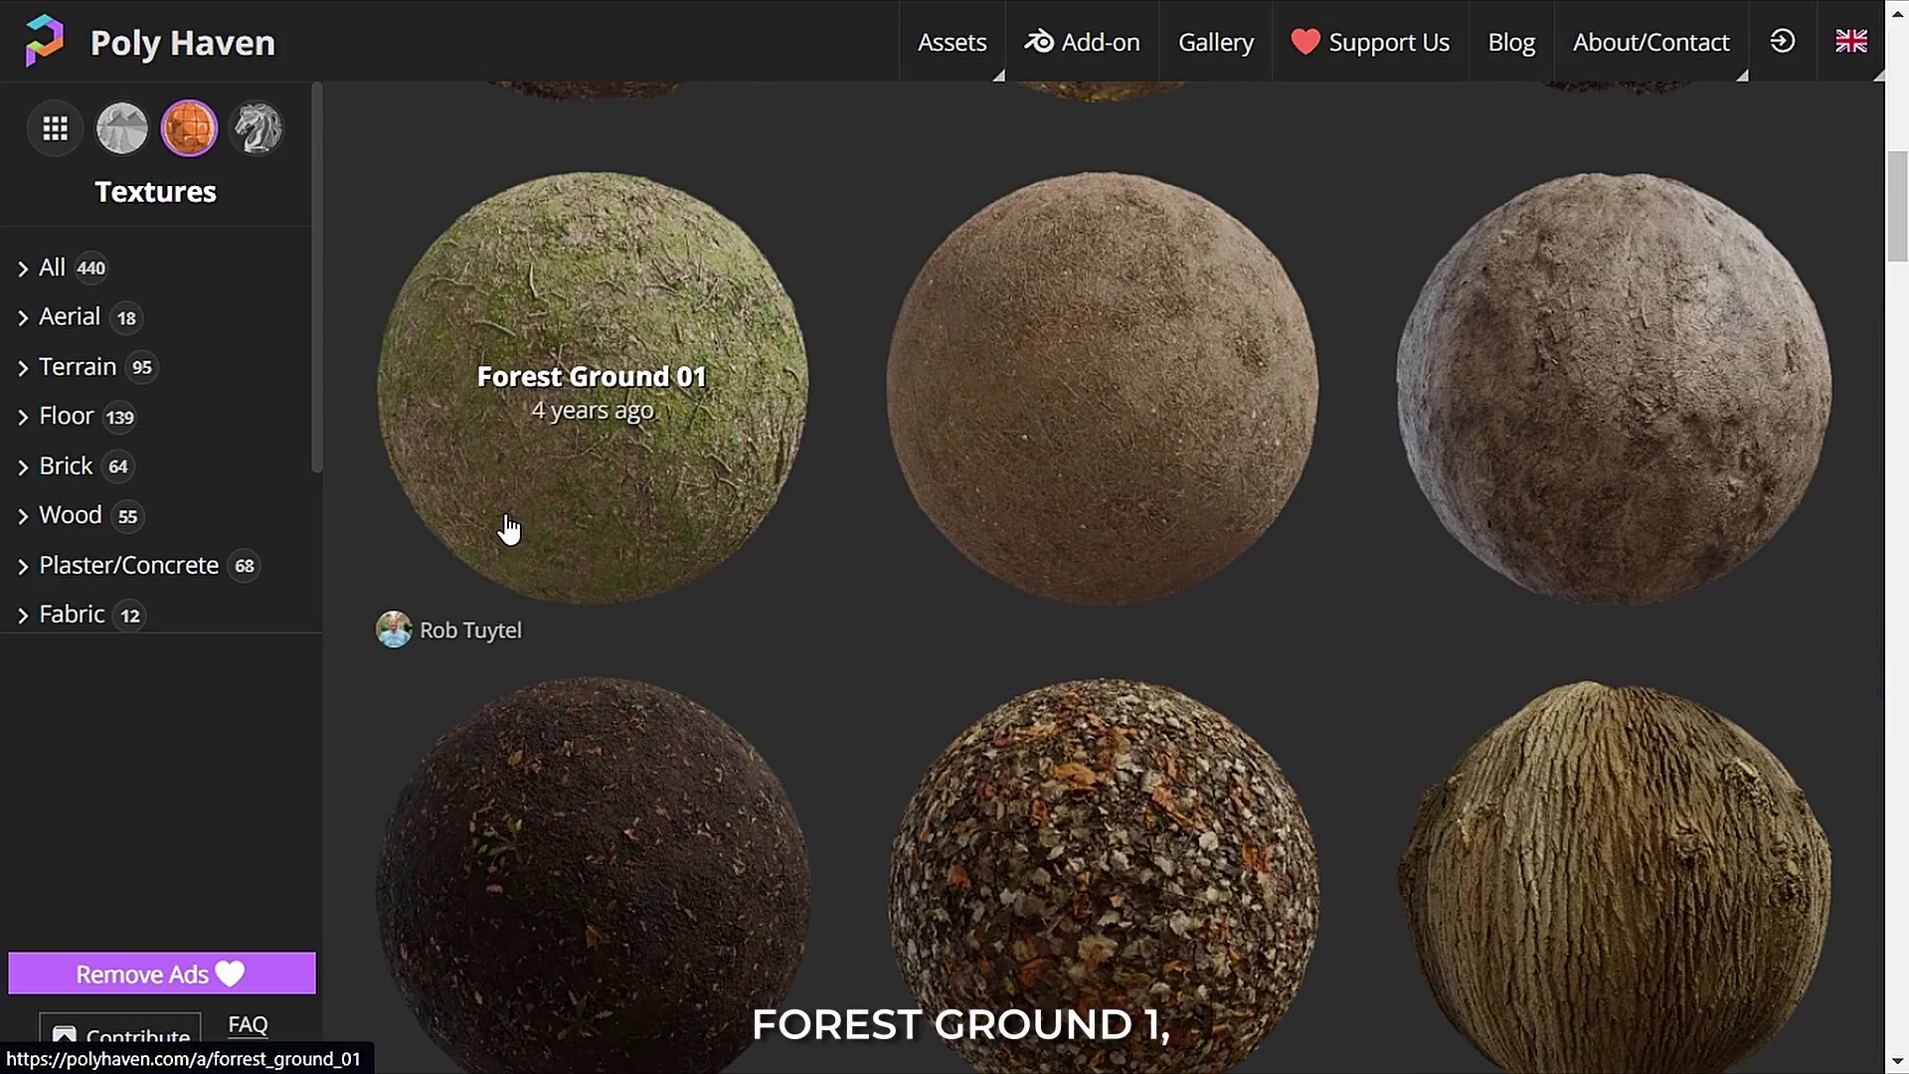
left_click(509, 528)
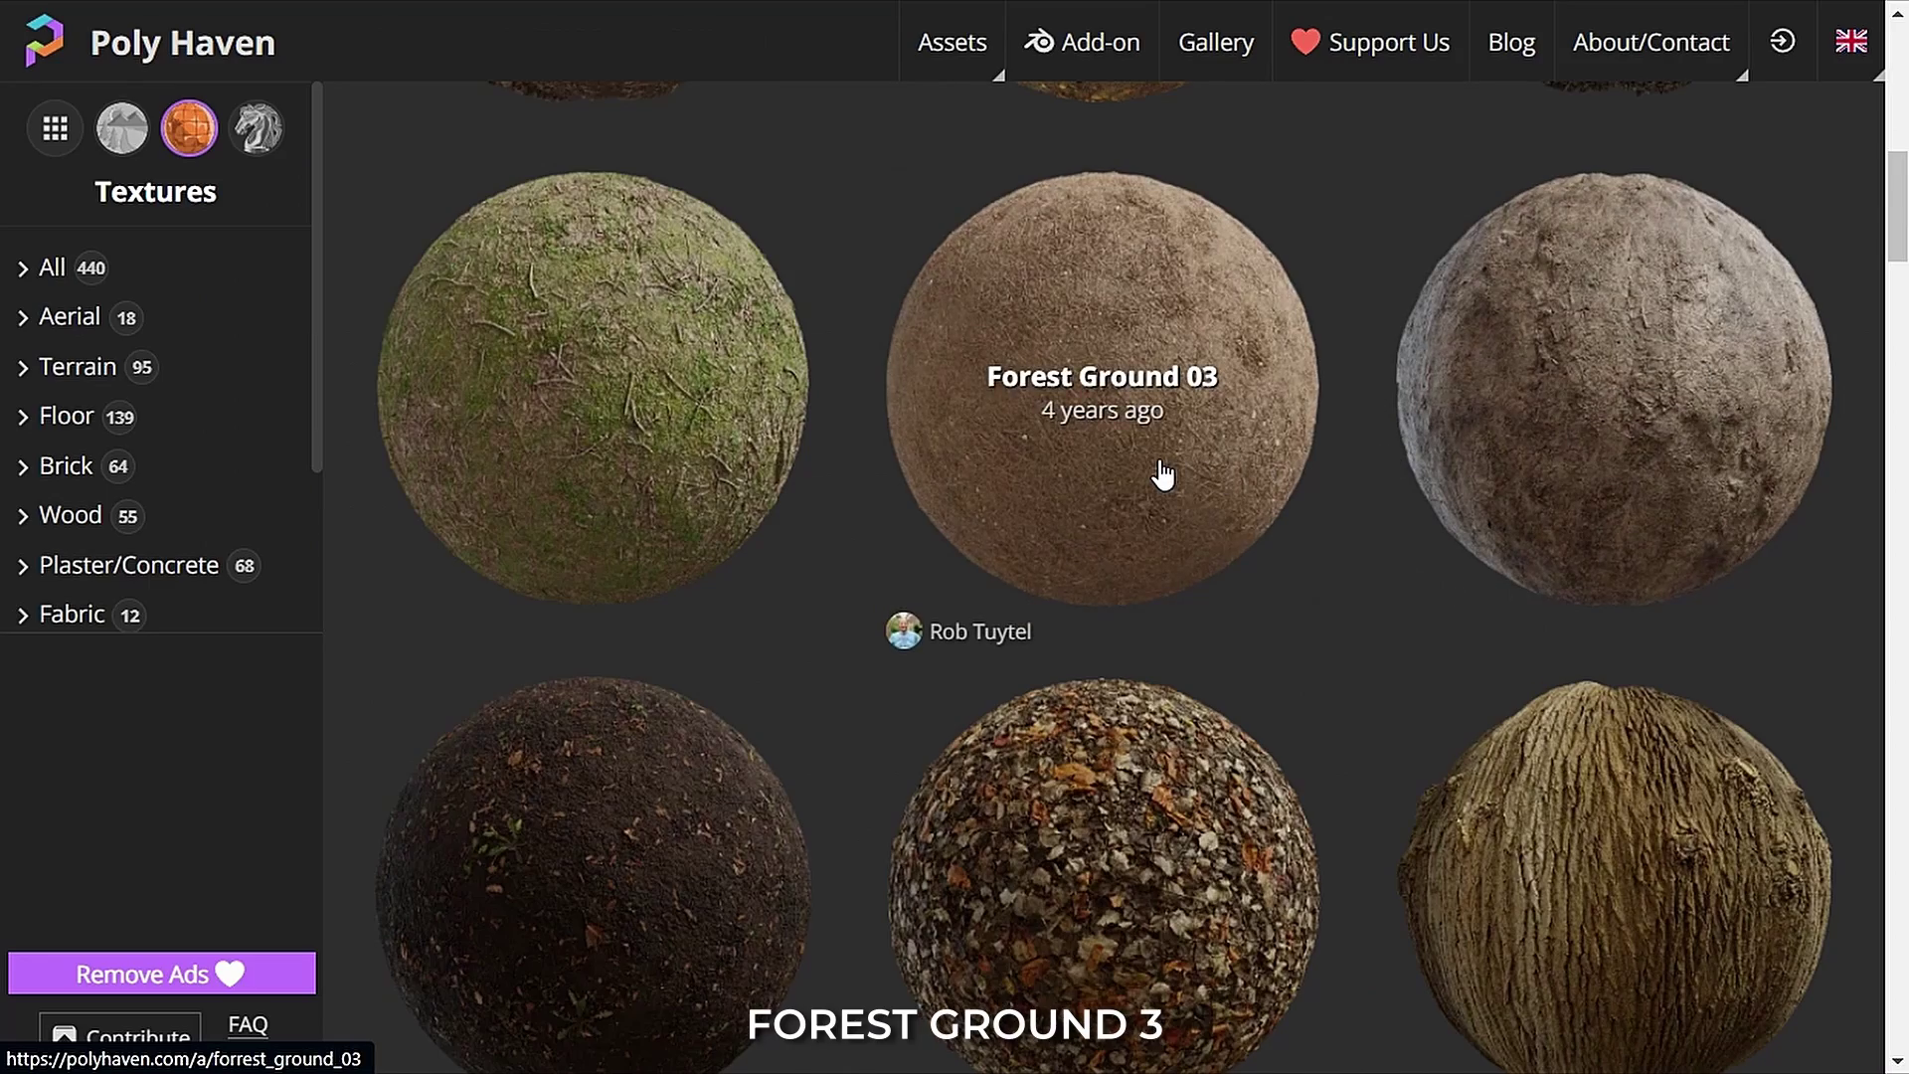
scroll(1392, 557, "down", 15)
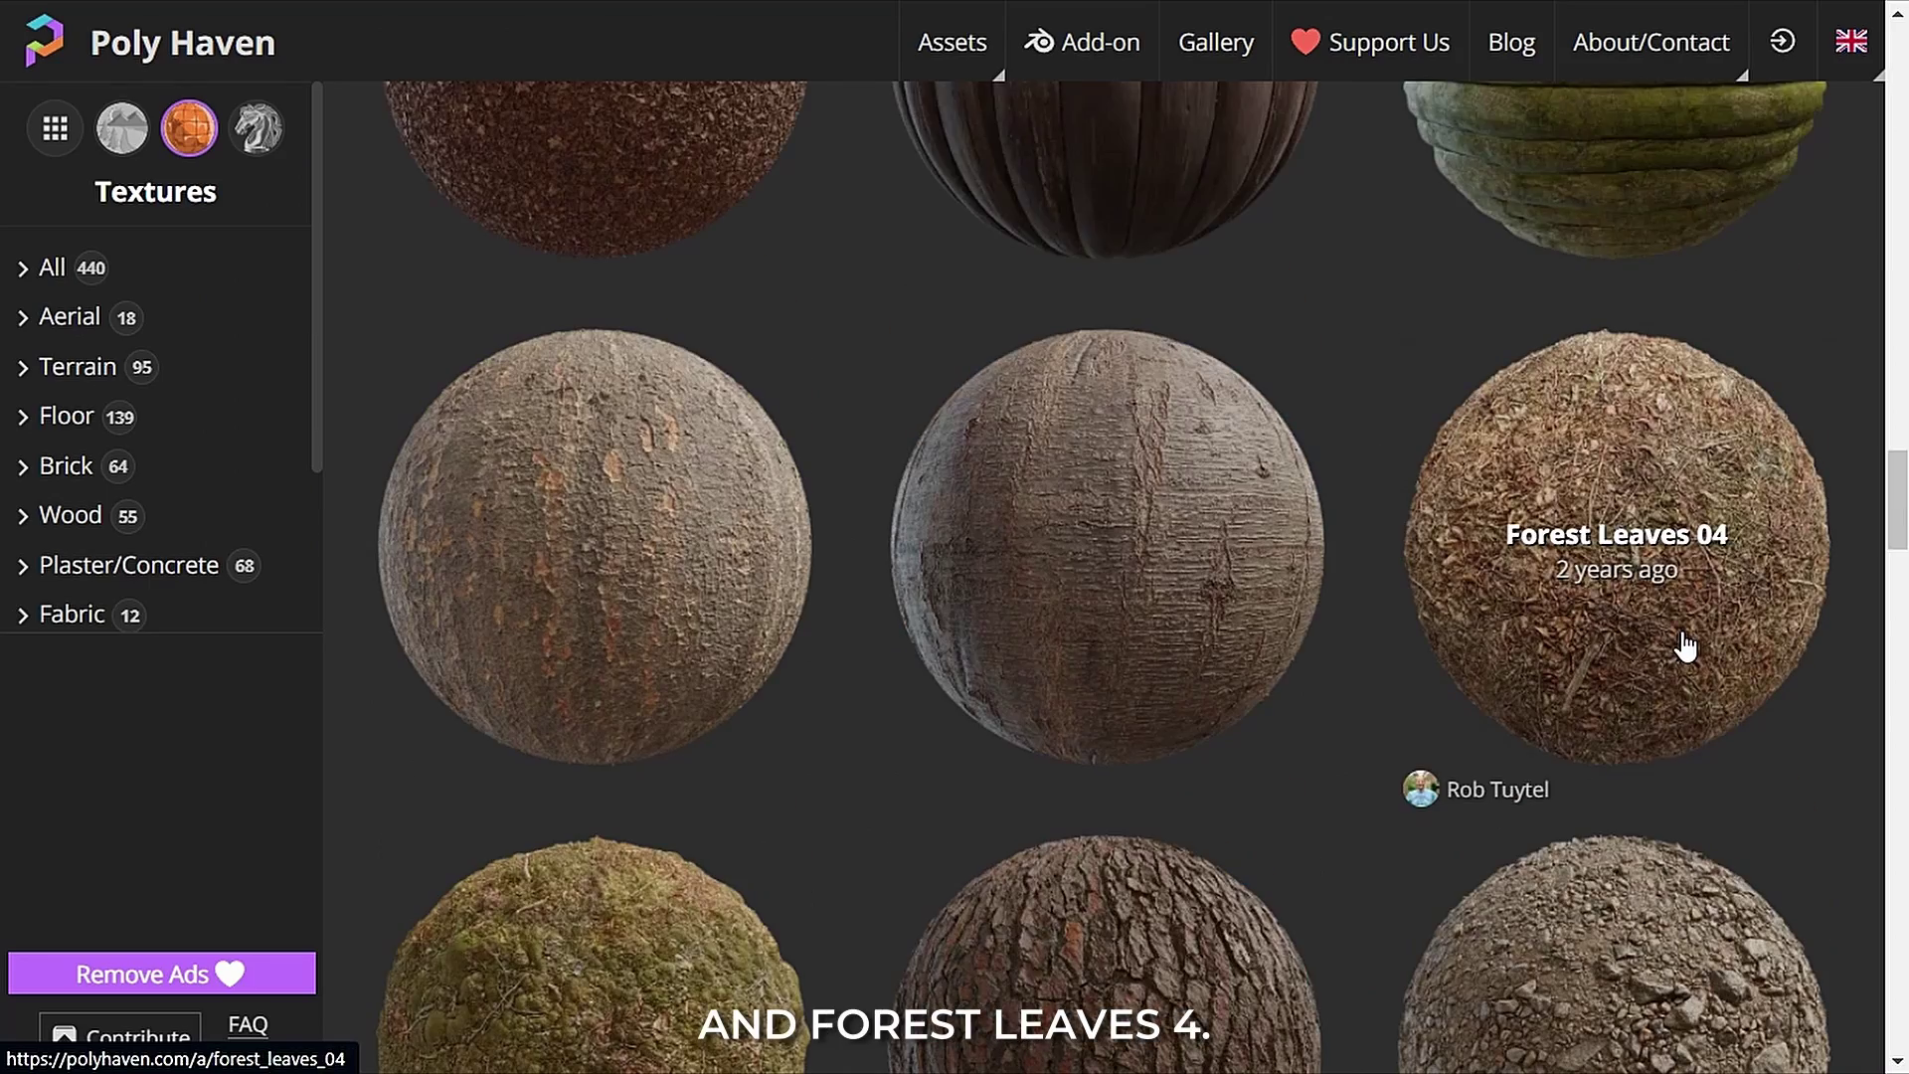
left_click(1686, 646)
Step: Switch back to Blender and load the four aerial_grass_rock maps onto the Principled BSDF with Node Wrangler's Principled Texture Setup
key("alt+Tab")
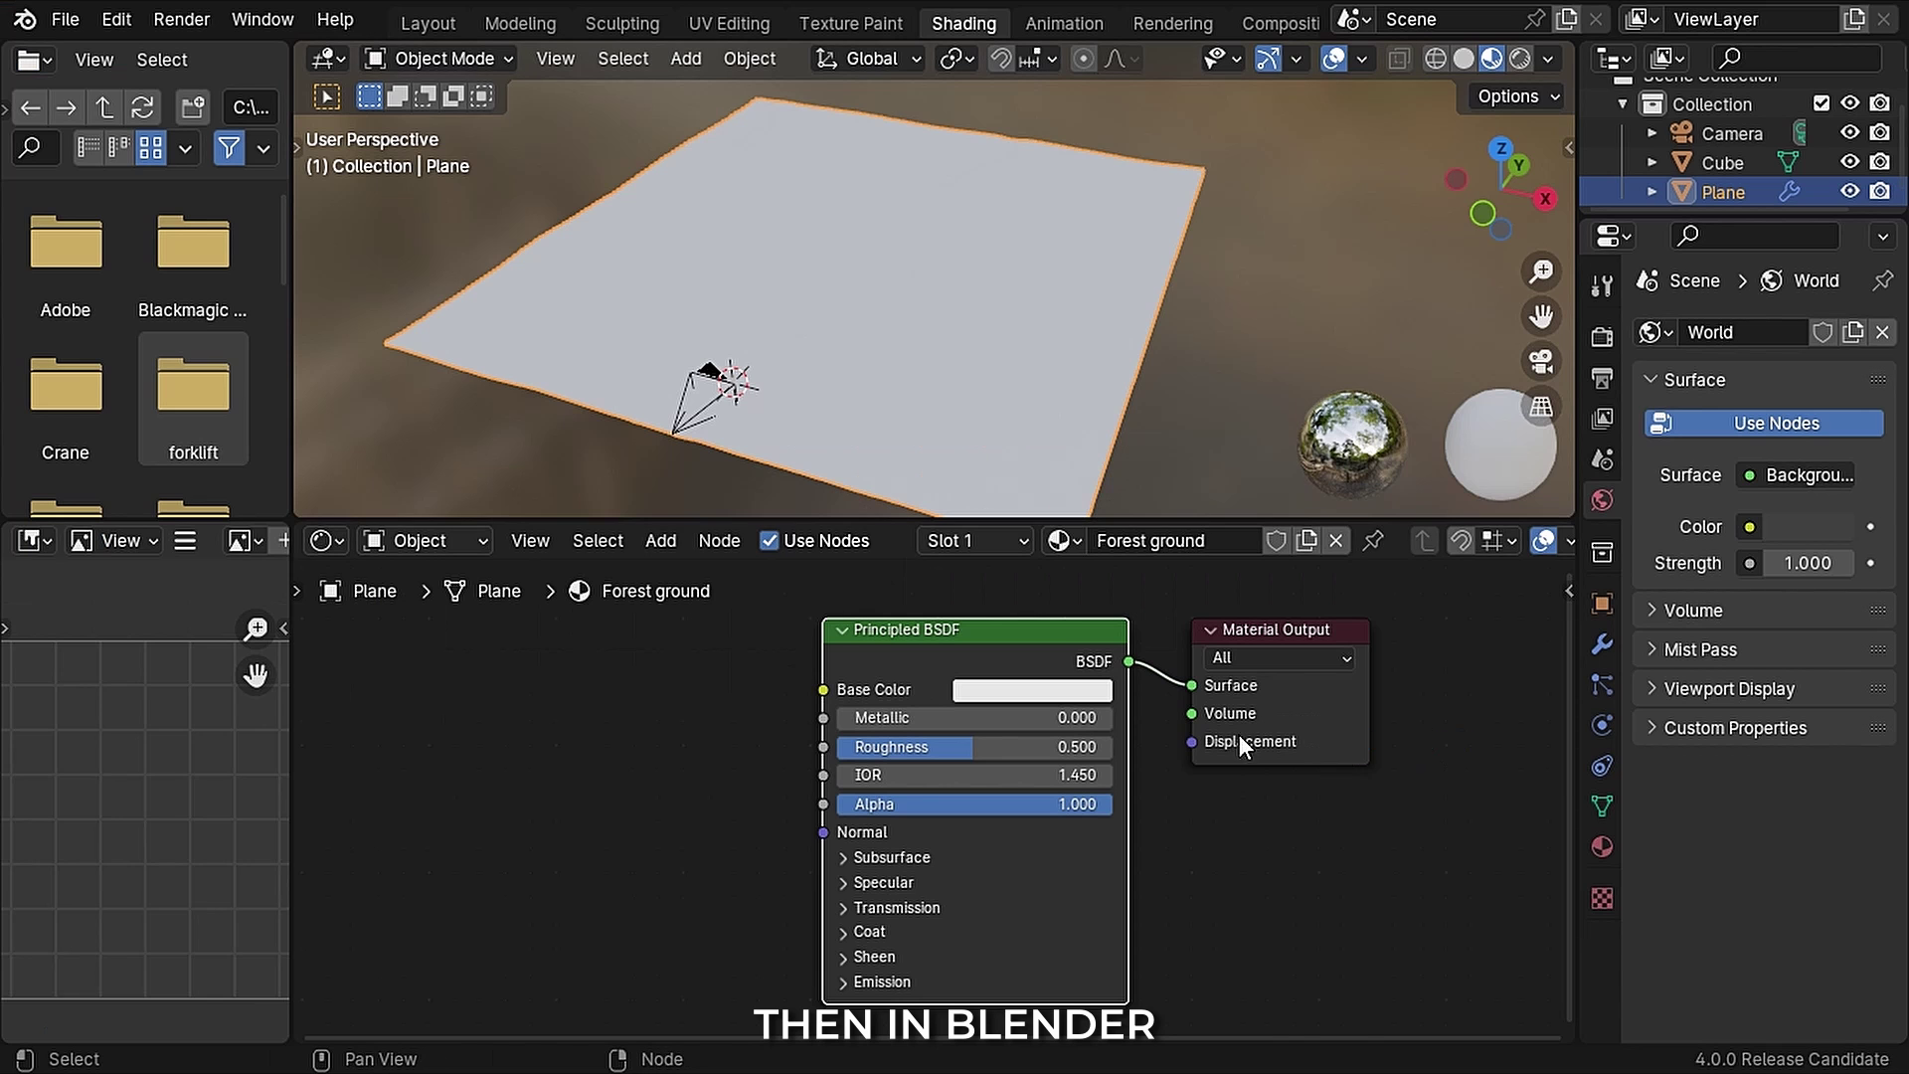
left_click(999, 635)
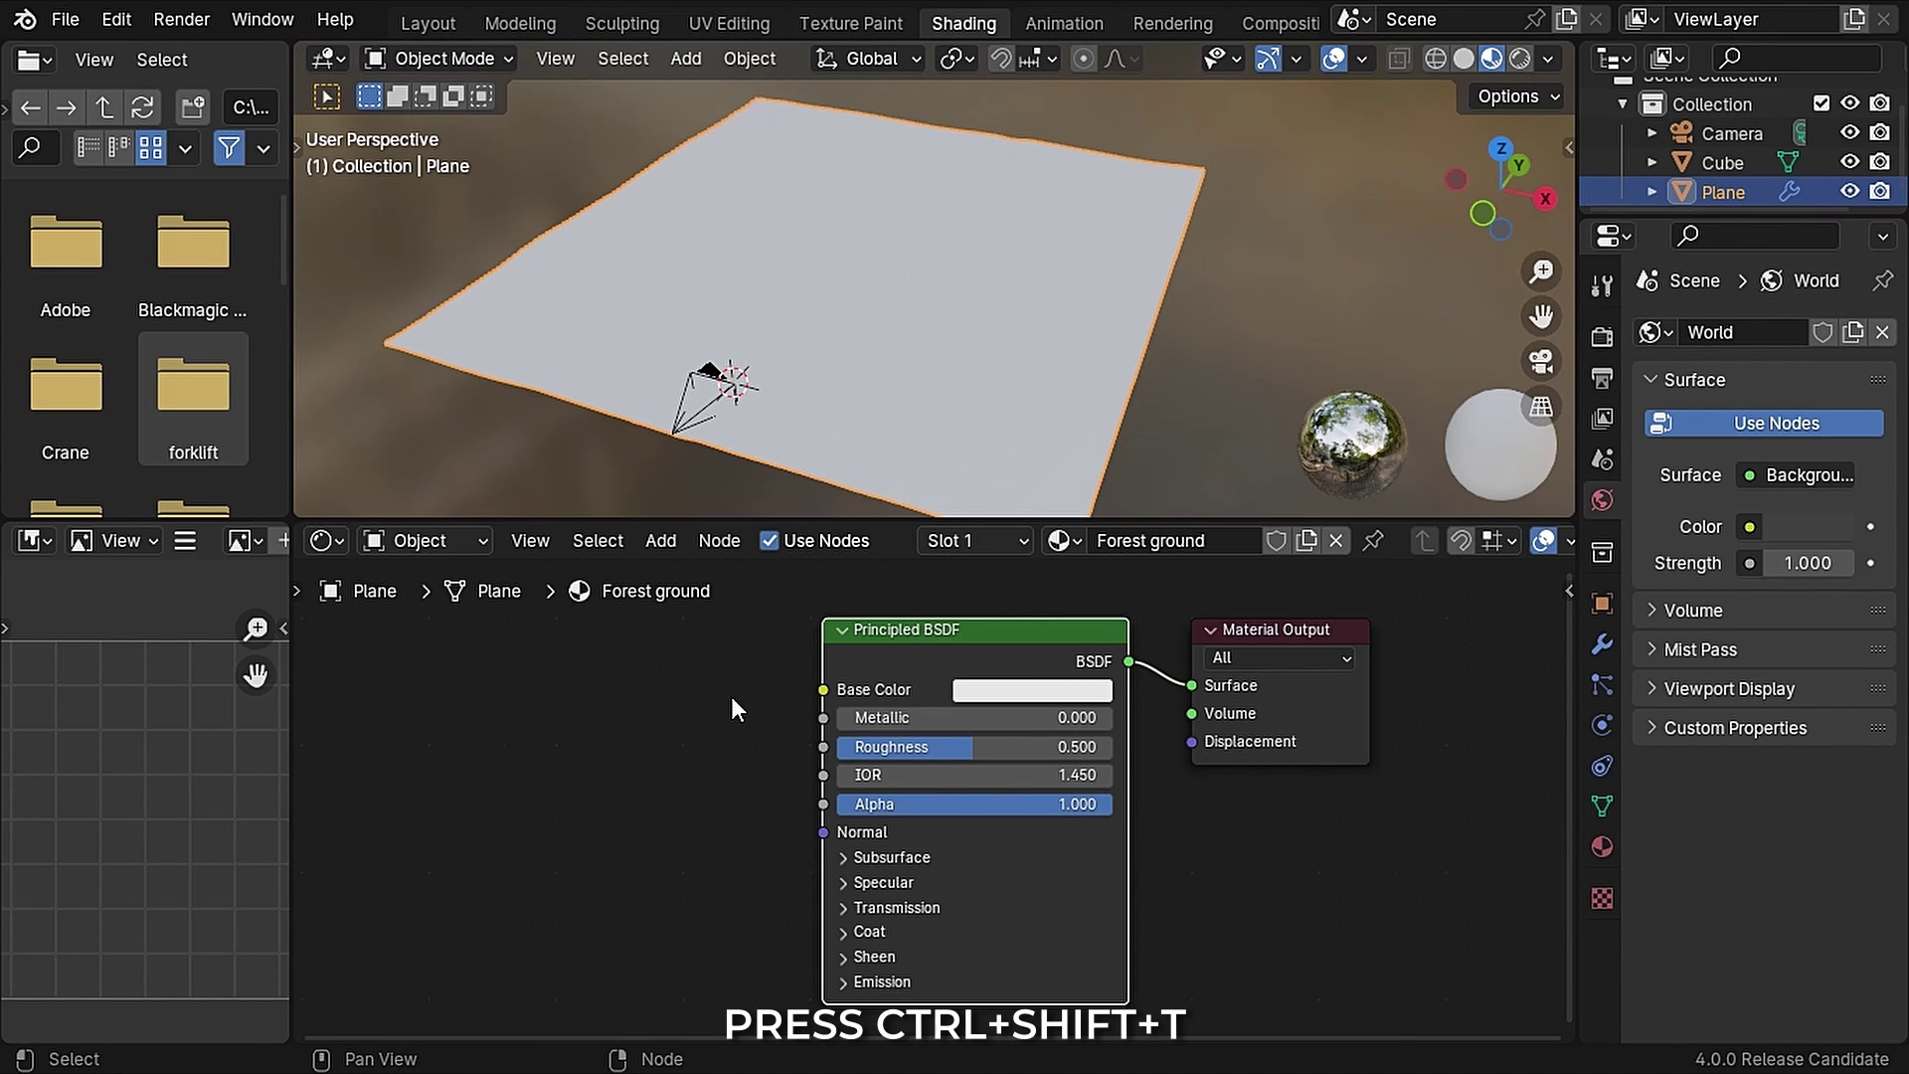
key("ctrl+shift+t")
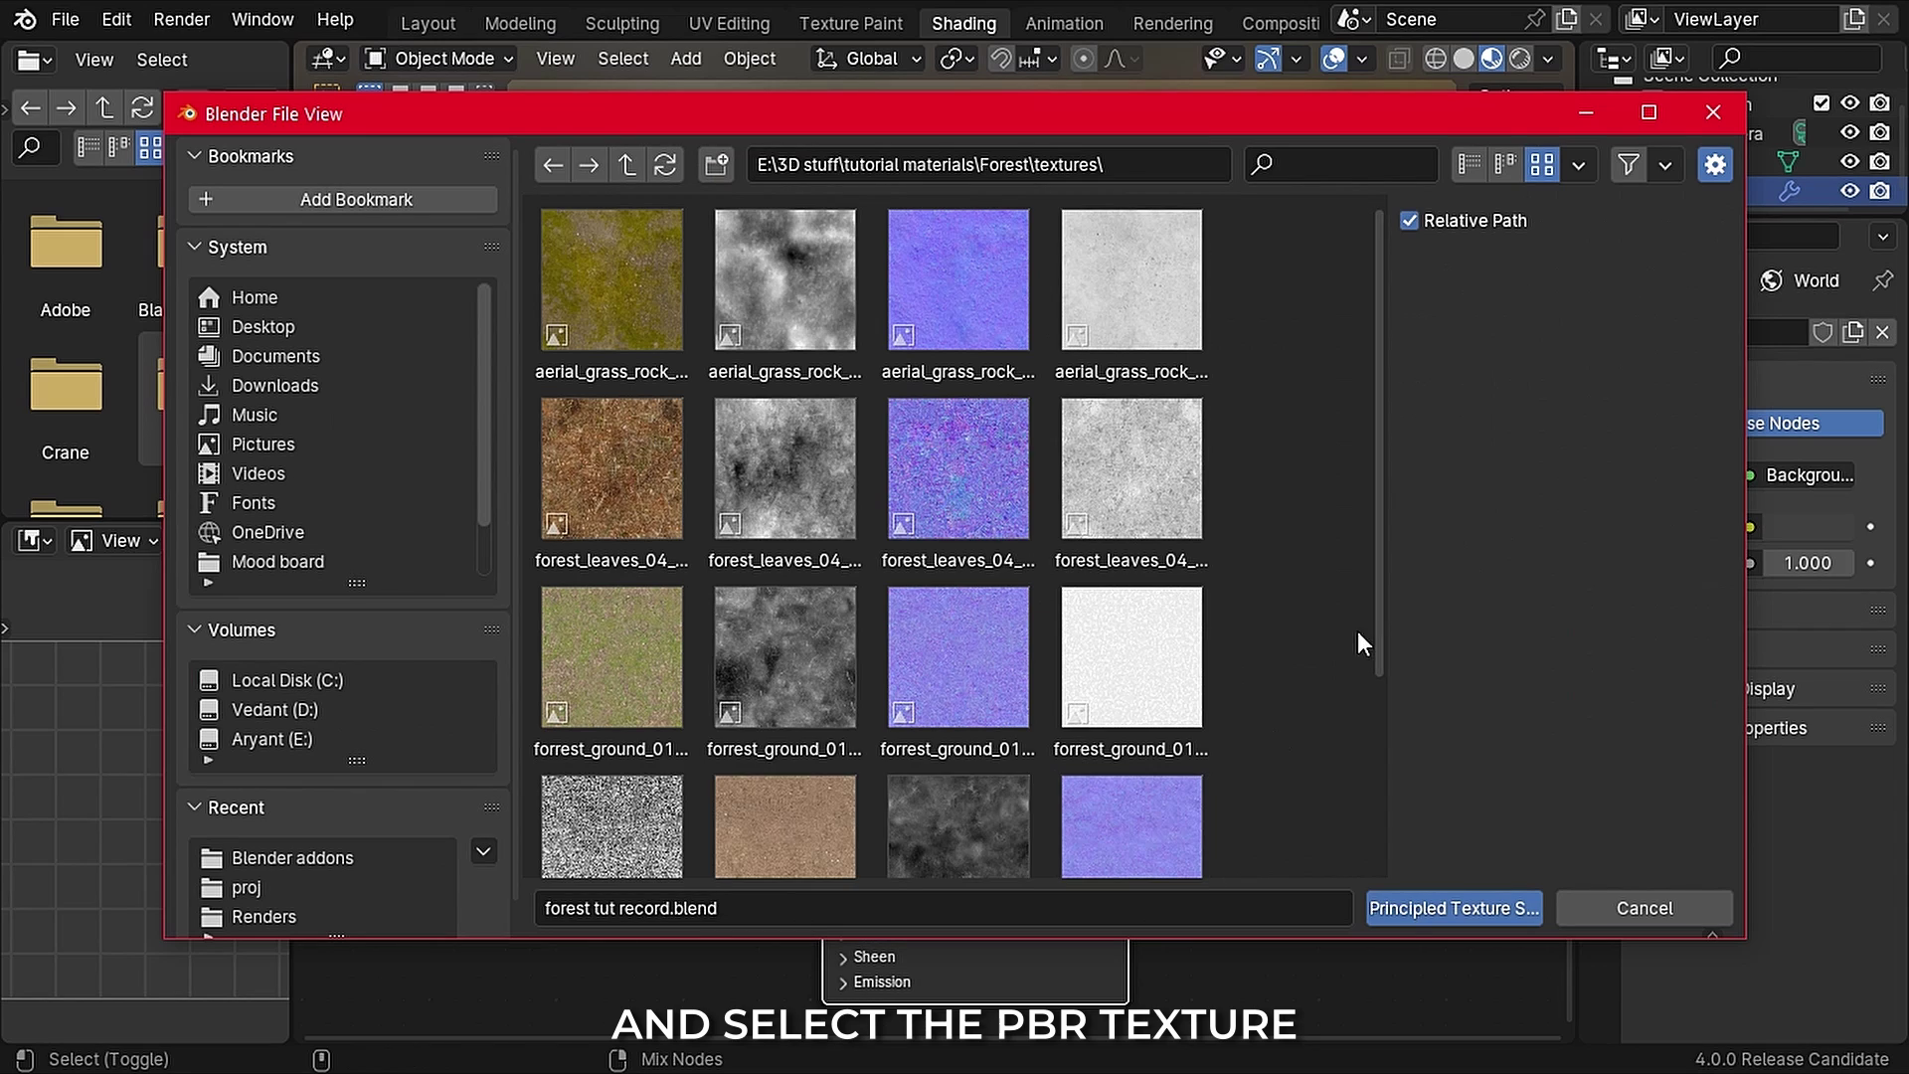
left_click(556, 318)
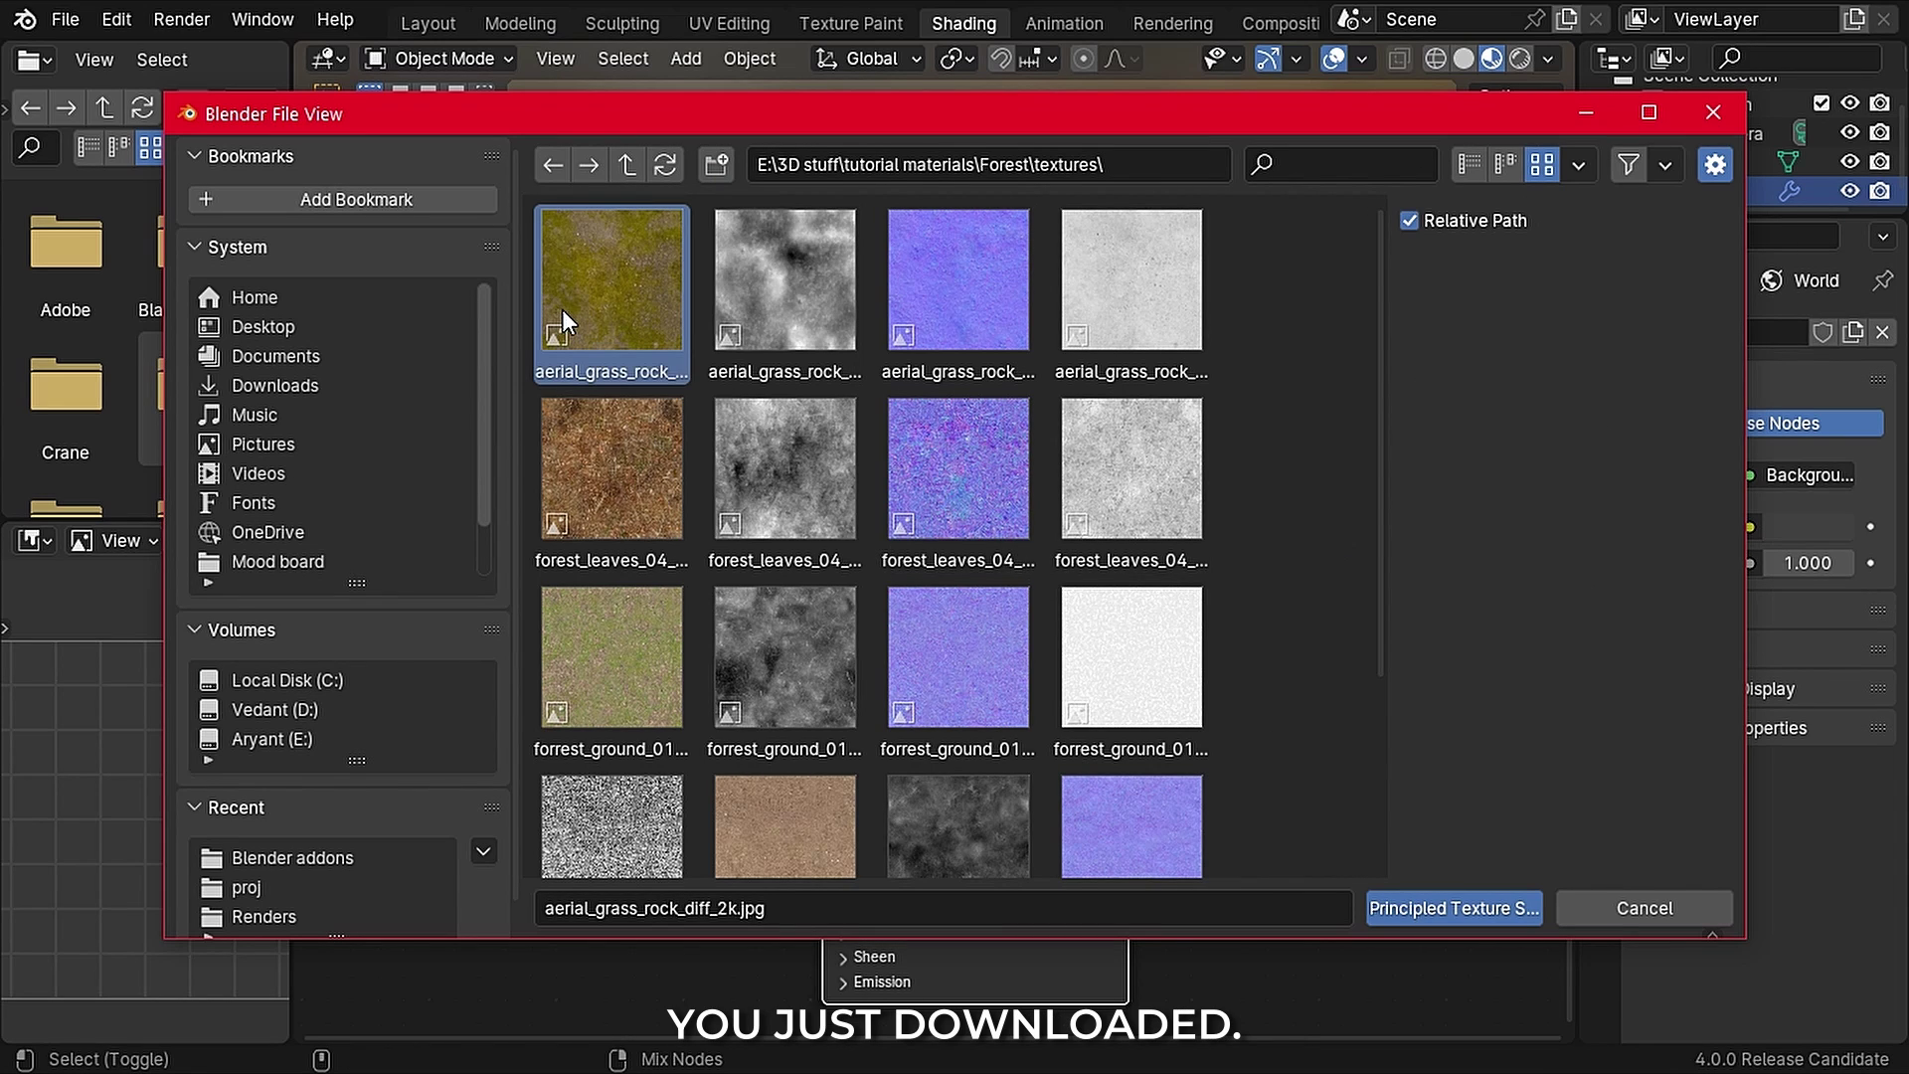
left_click_drag(562, 308, 1148, 342)
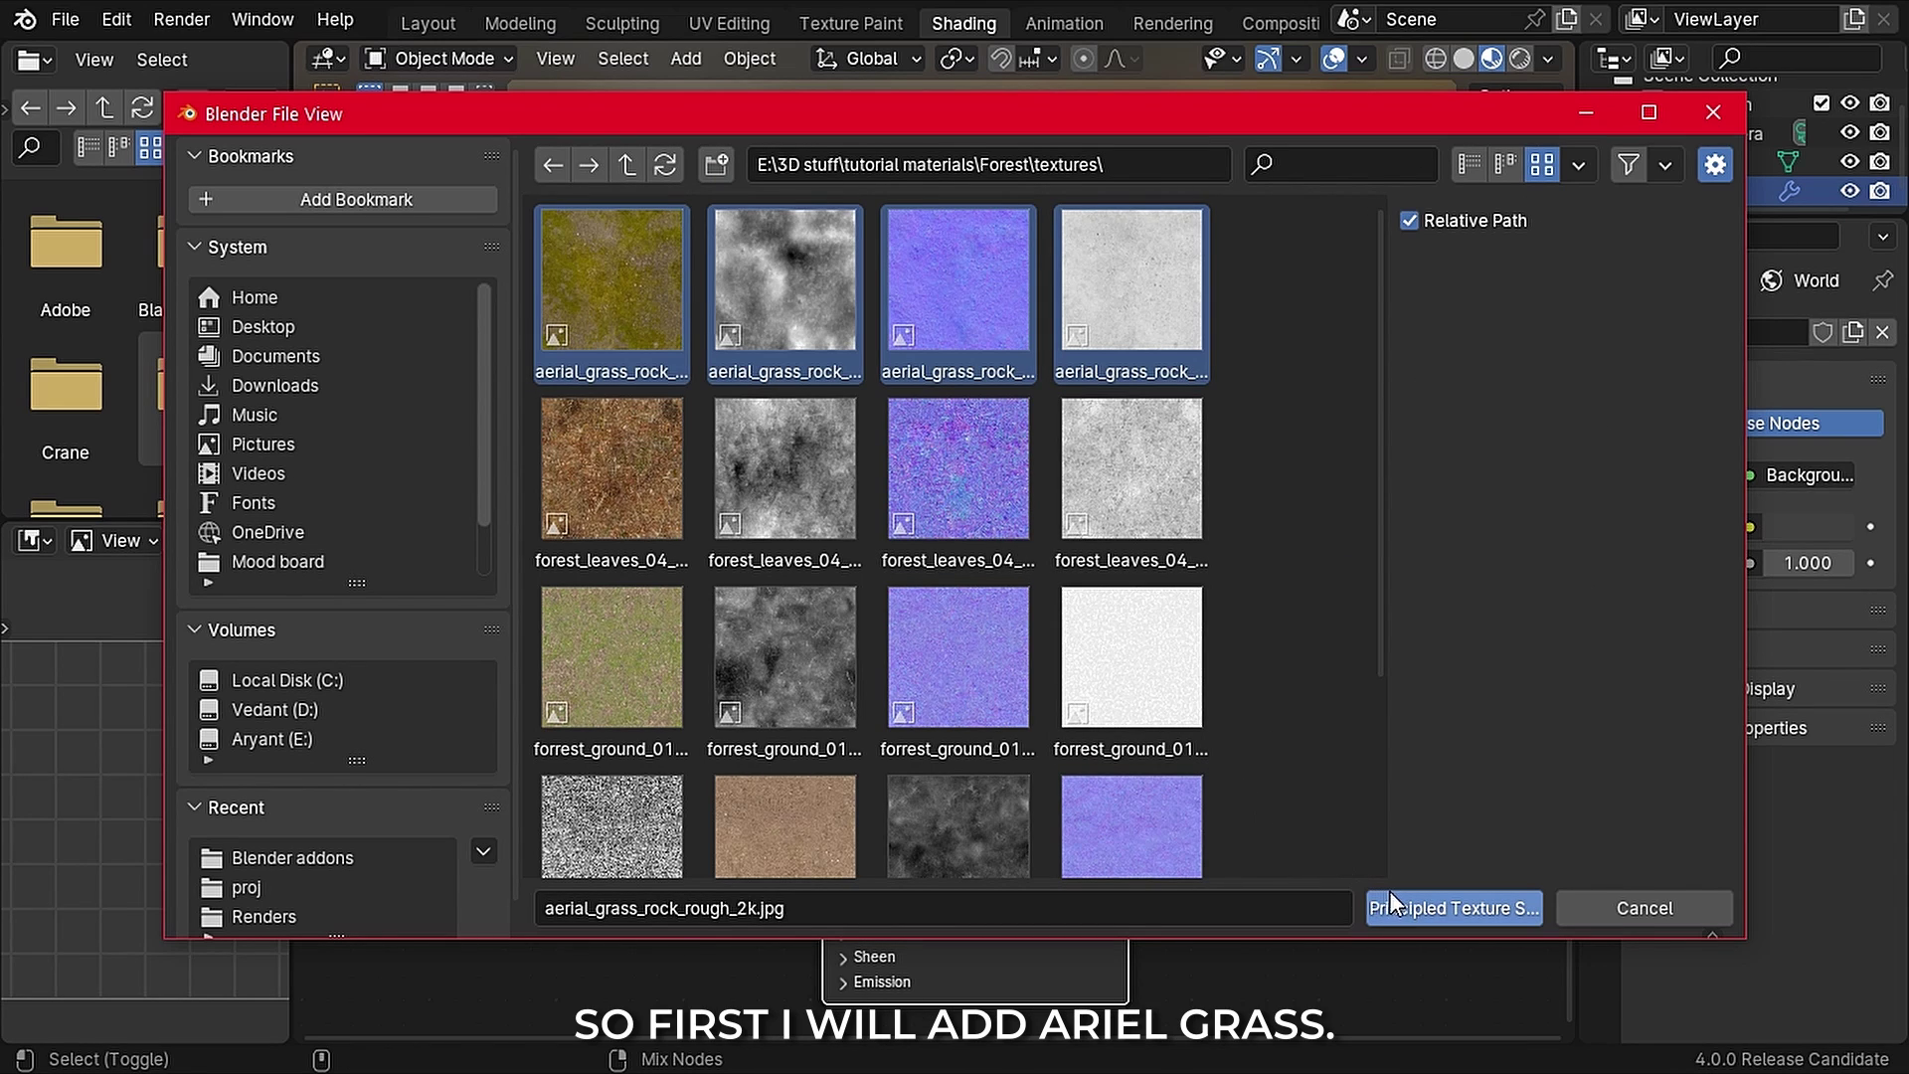
left_click(1423, 905)
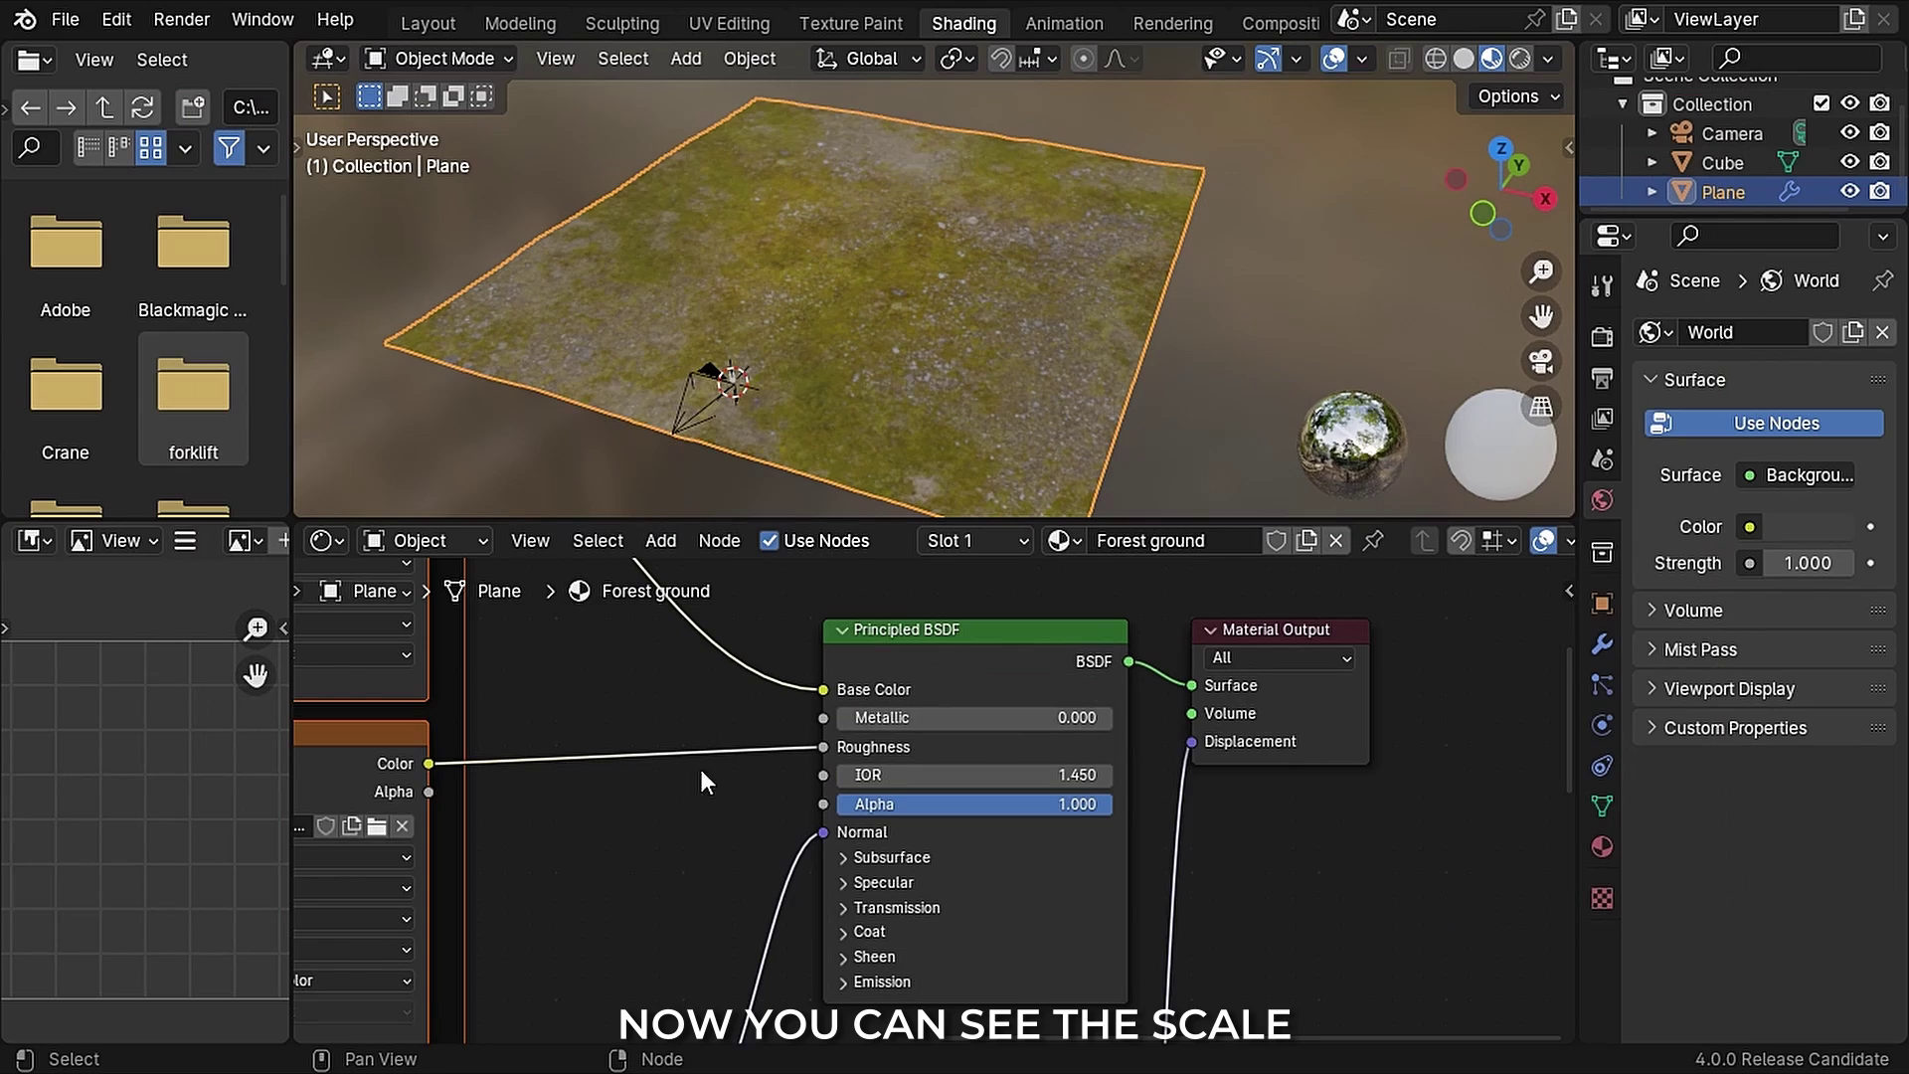
Step: Set the grass texture's Mapping scale to 150/15 on all three axes
scroll(873, 384, "up", 5)
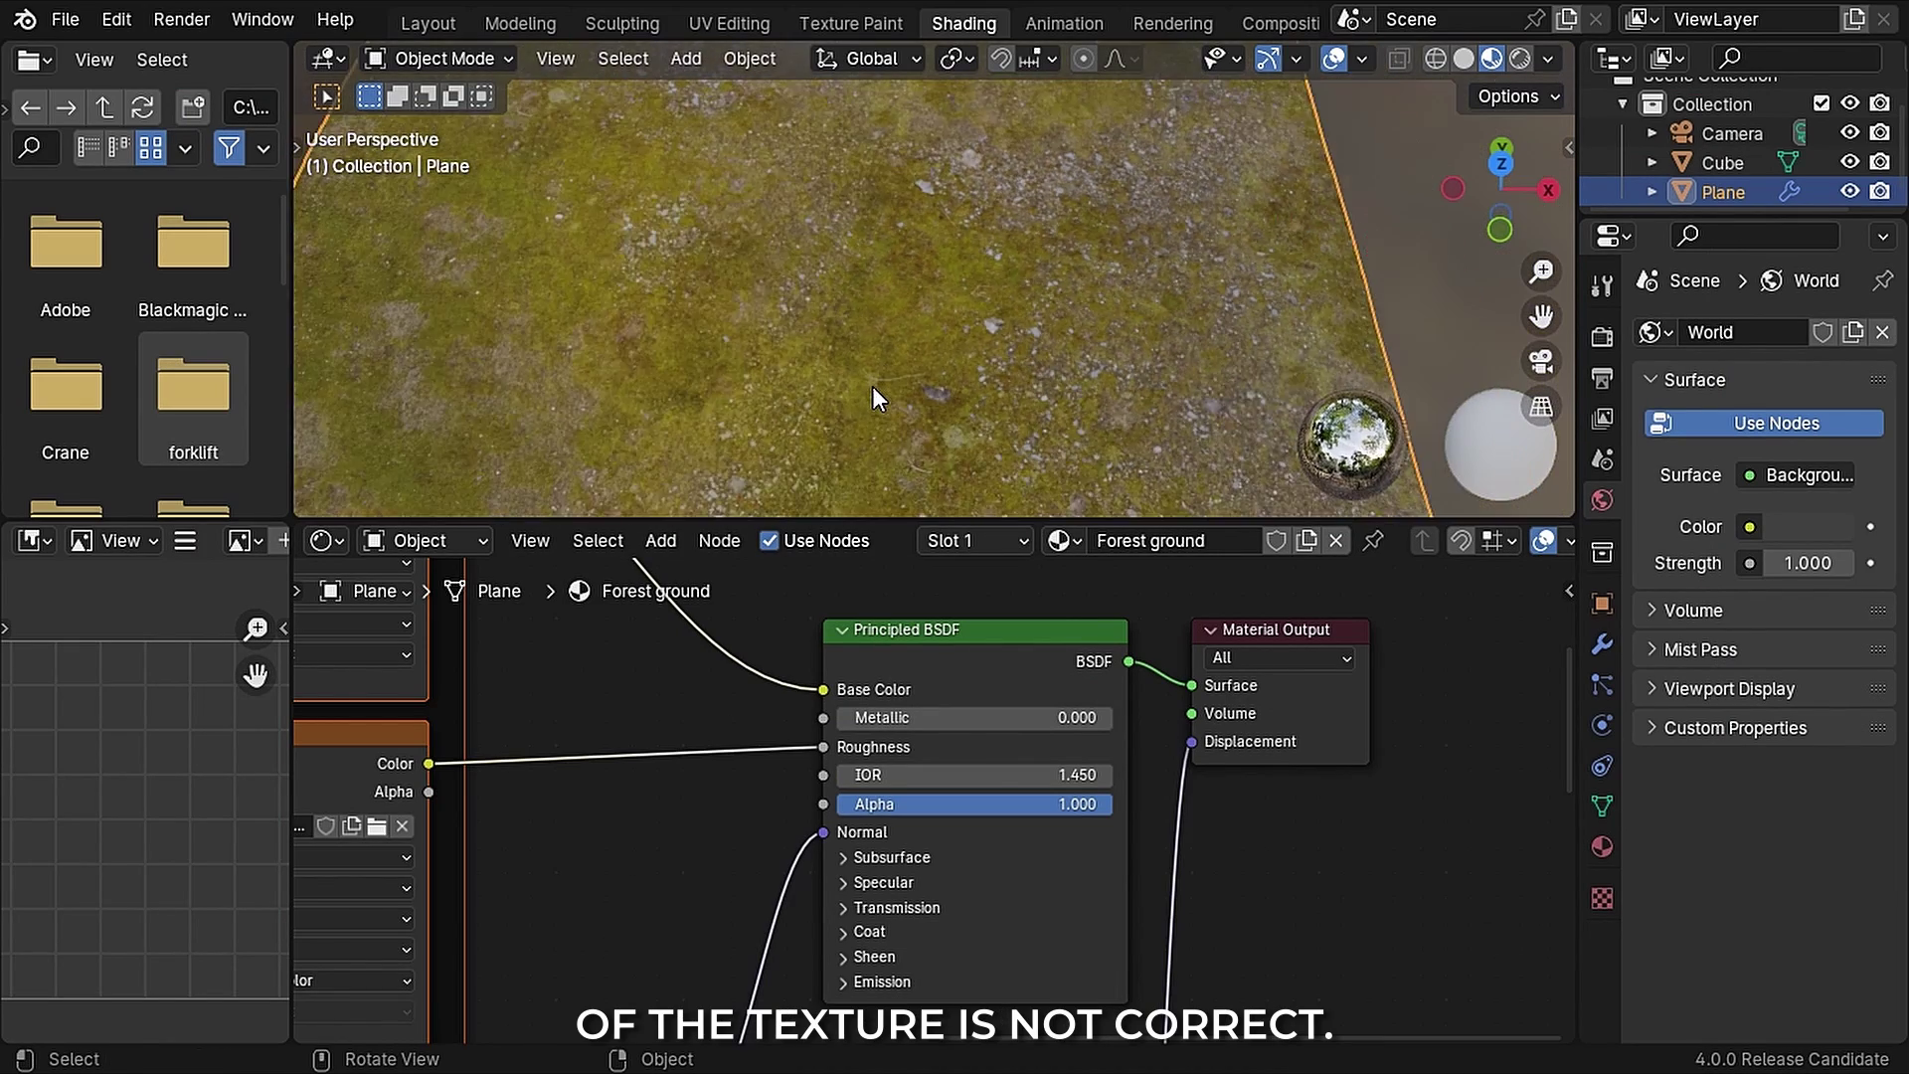
scroll(873, 388, "down", 5)
middle_click_drag(684, 677, 1683, 525)
middle_click_drag(995, 696, 1317, 756)
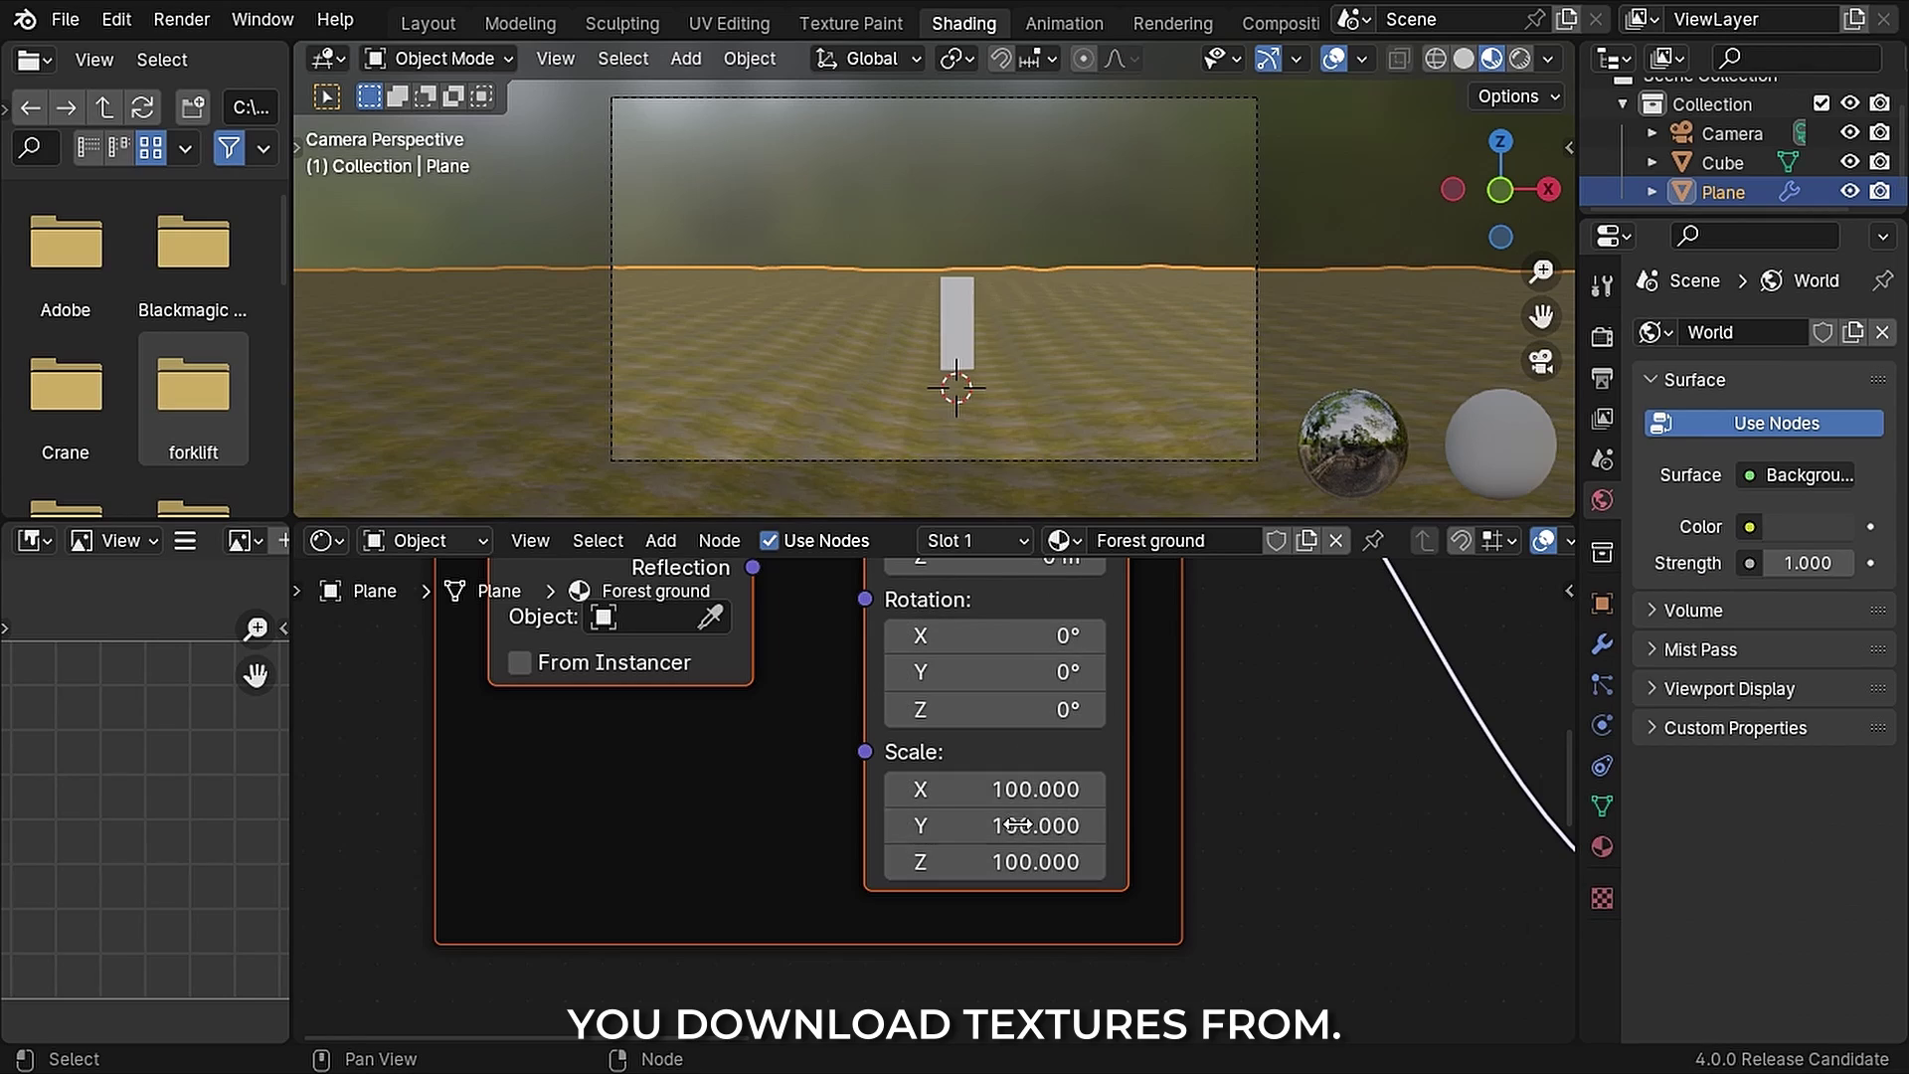
mouse_move(1016, 790)
left_mouse_down()
mouse_move(1016, 861)
mouse_move(1019, 802)
left_mouse_up()
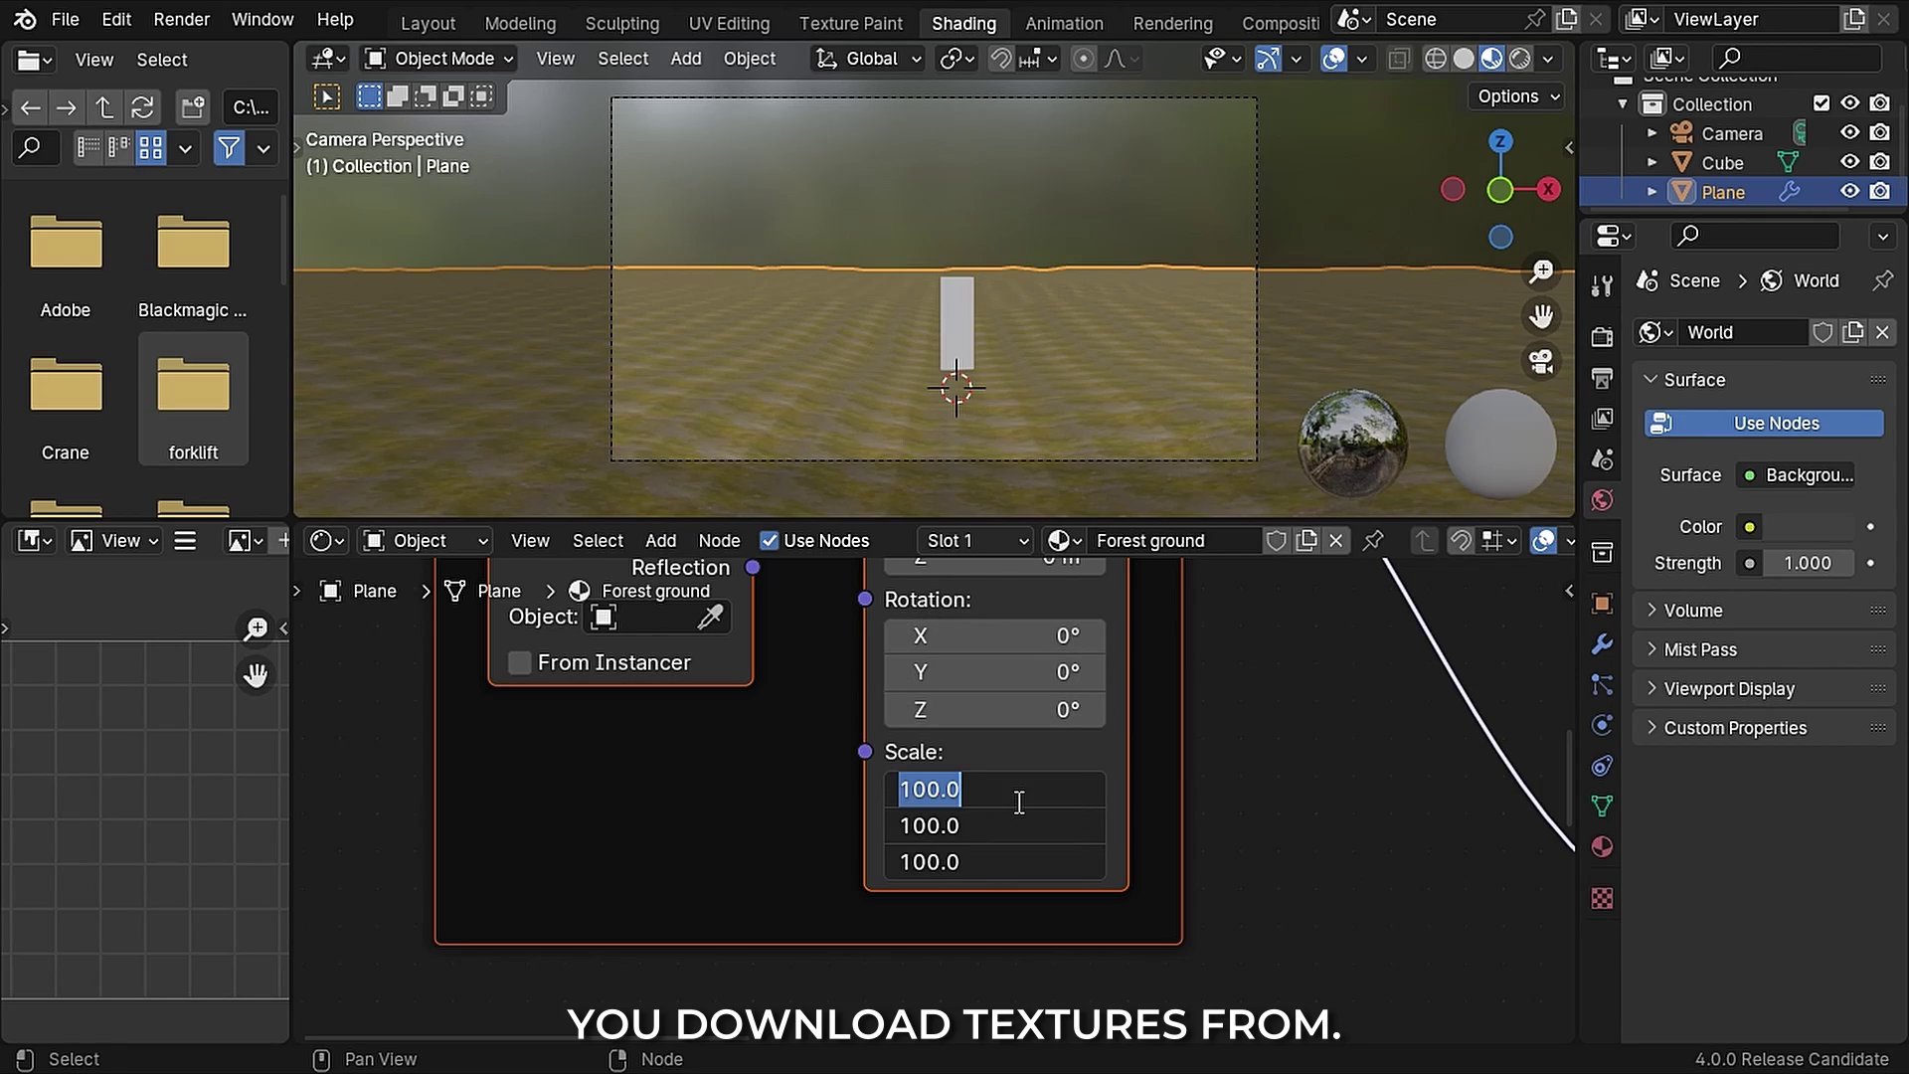
type("150")
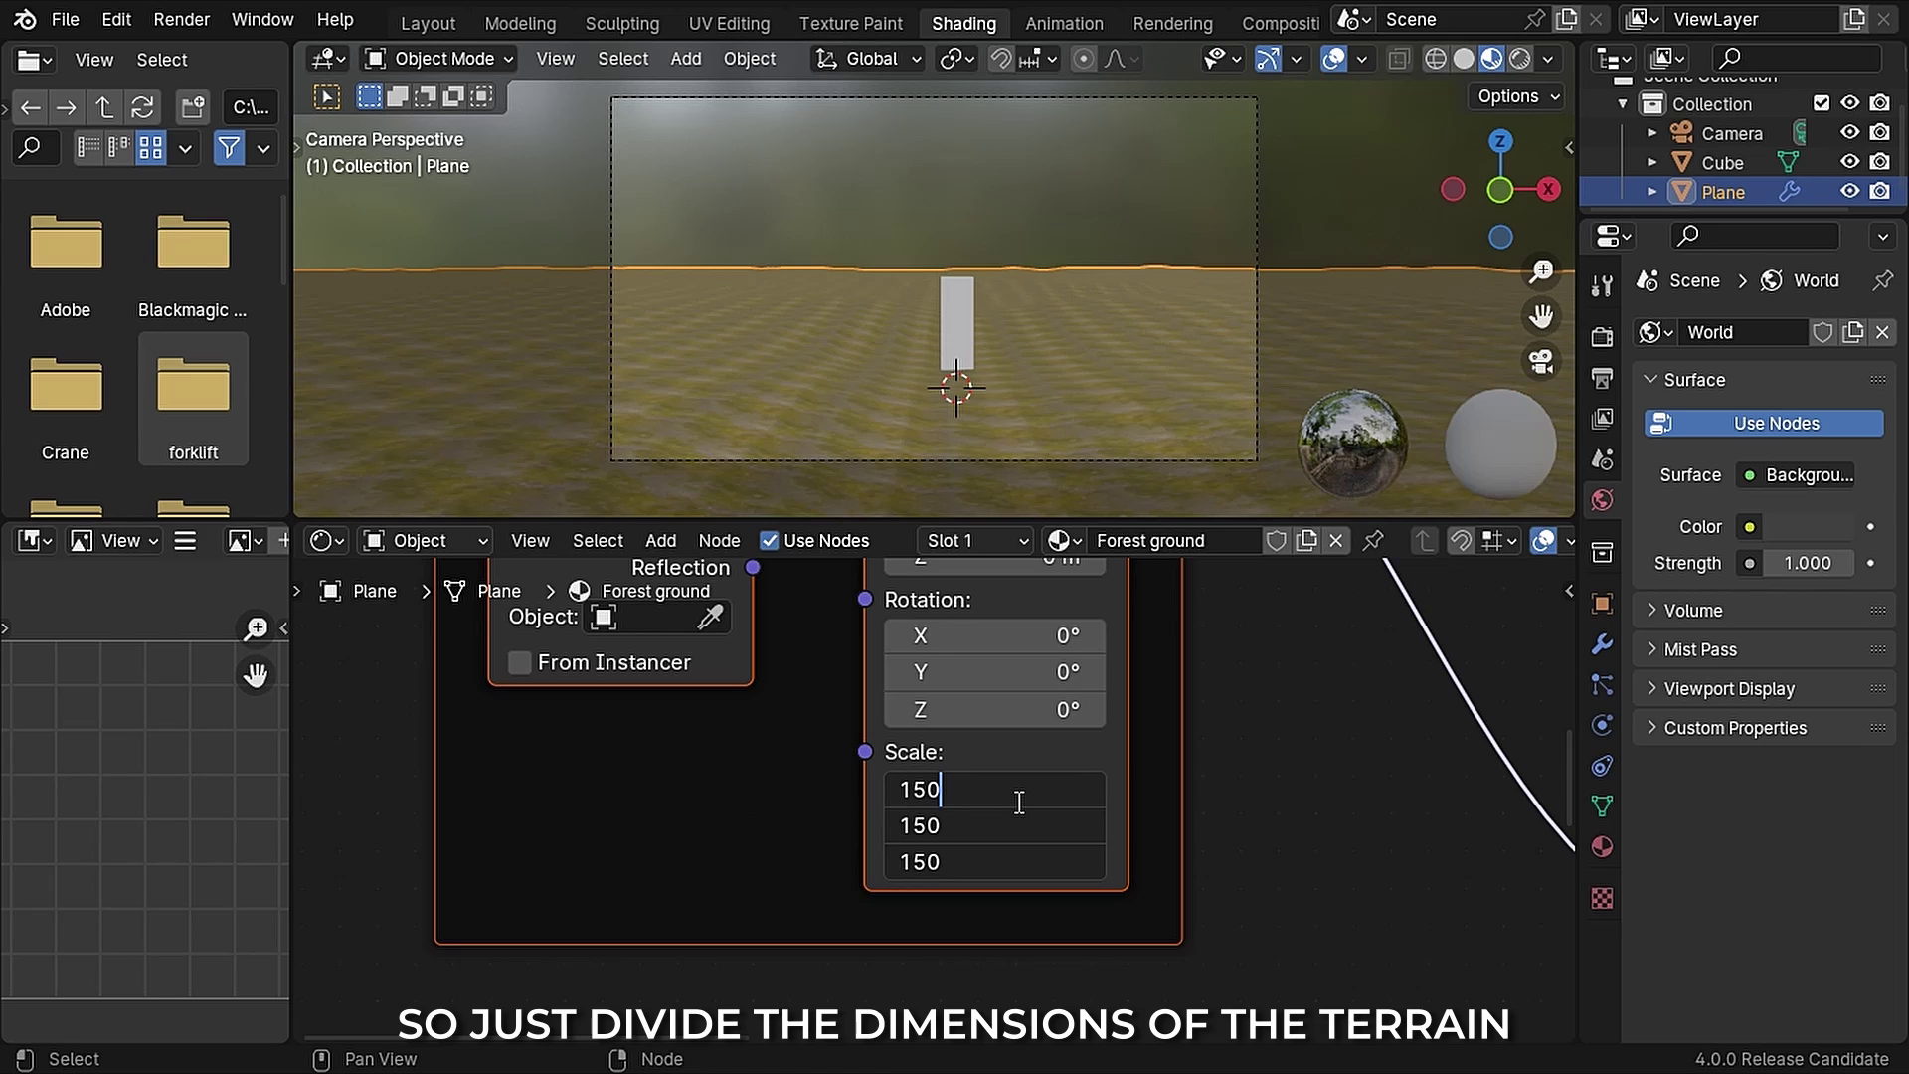
type("/15")
key("Return")
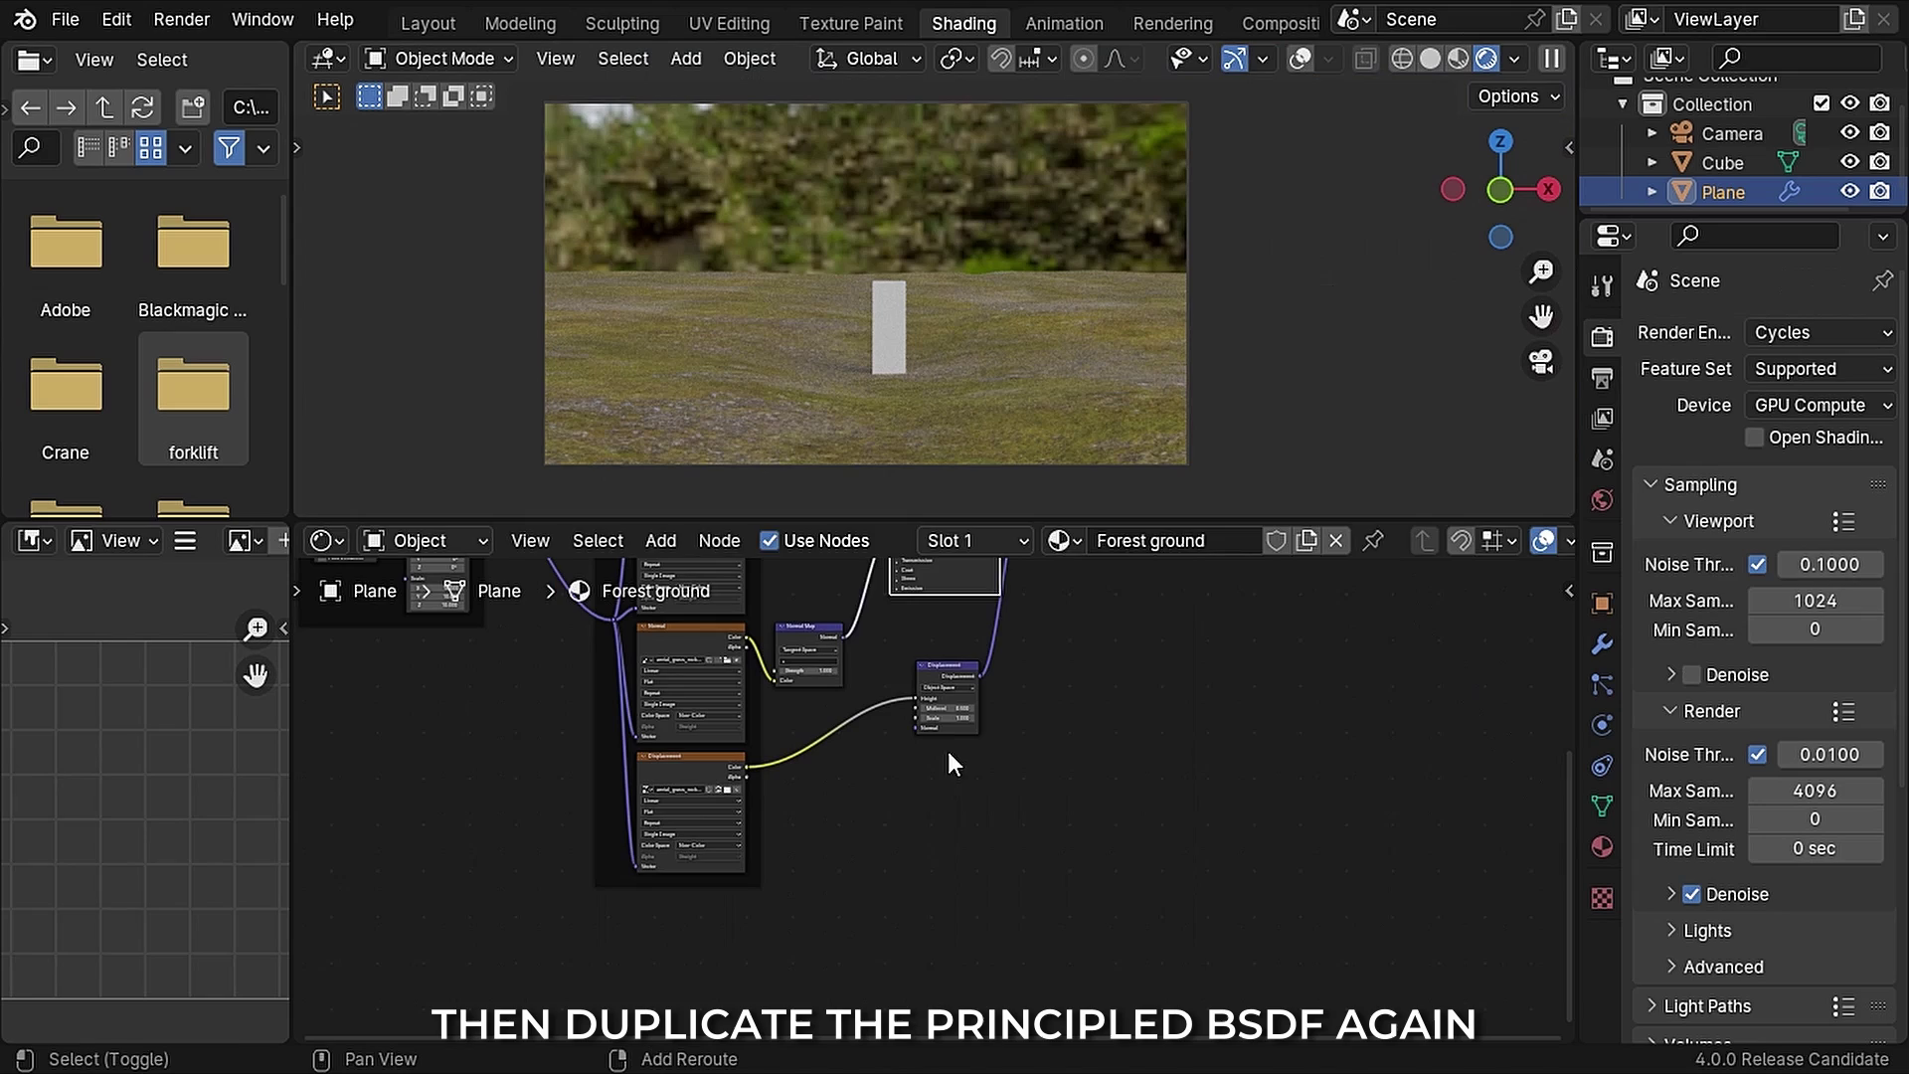
Step: Duplicate the Principled BSDF into empty space below and load the forrest_ground_01 diffuse, normal and roughness maps onto the copy
key("shift+d")
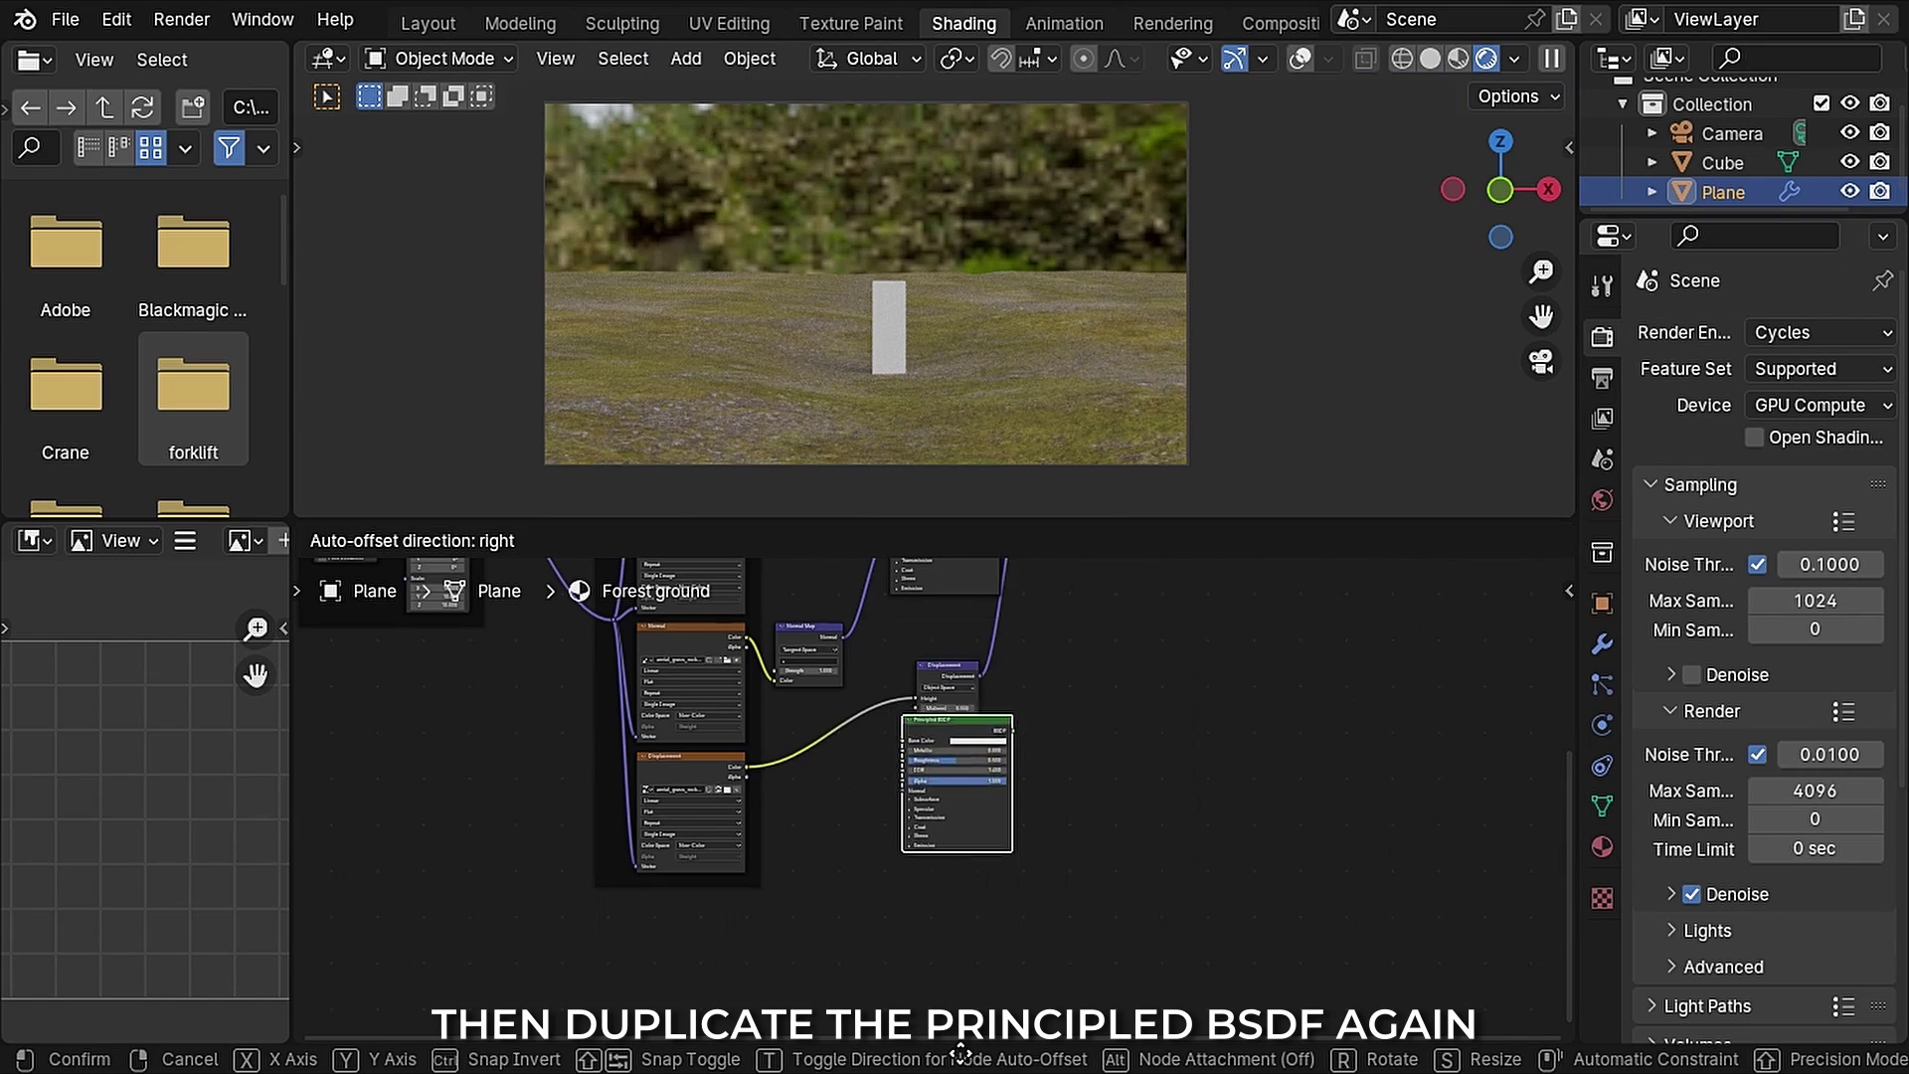
left_click(984, 945)
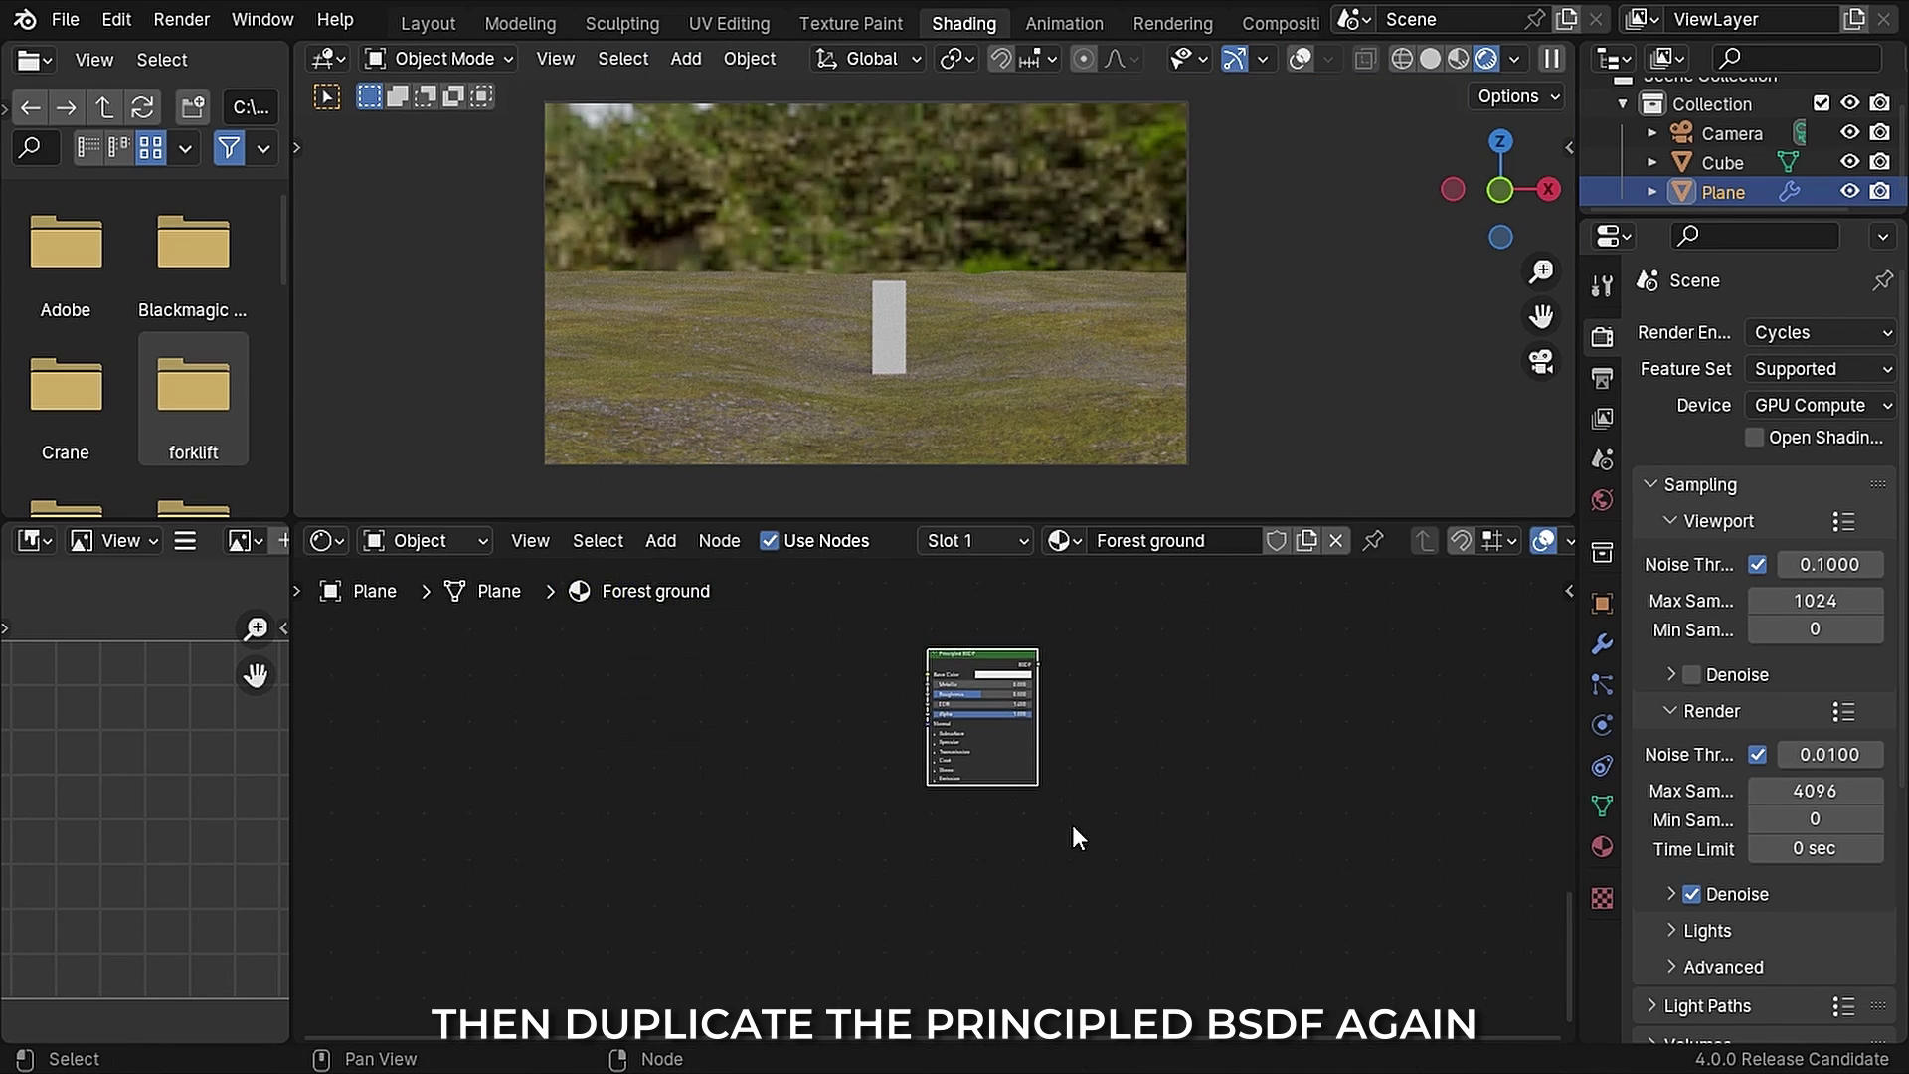
scroll(1071, 821, "up", 2)
key("ctrl+shift+t")
left_click_drag(537, 443, 1298, 825)
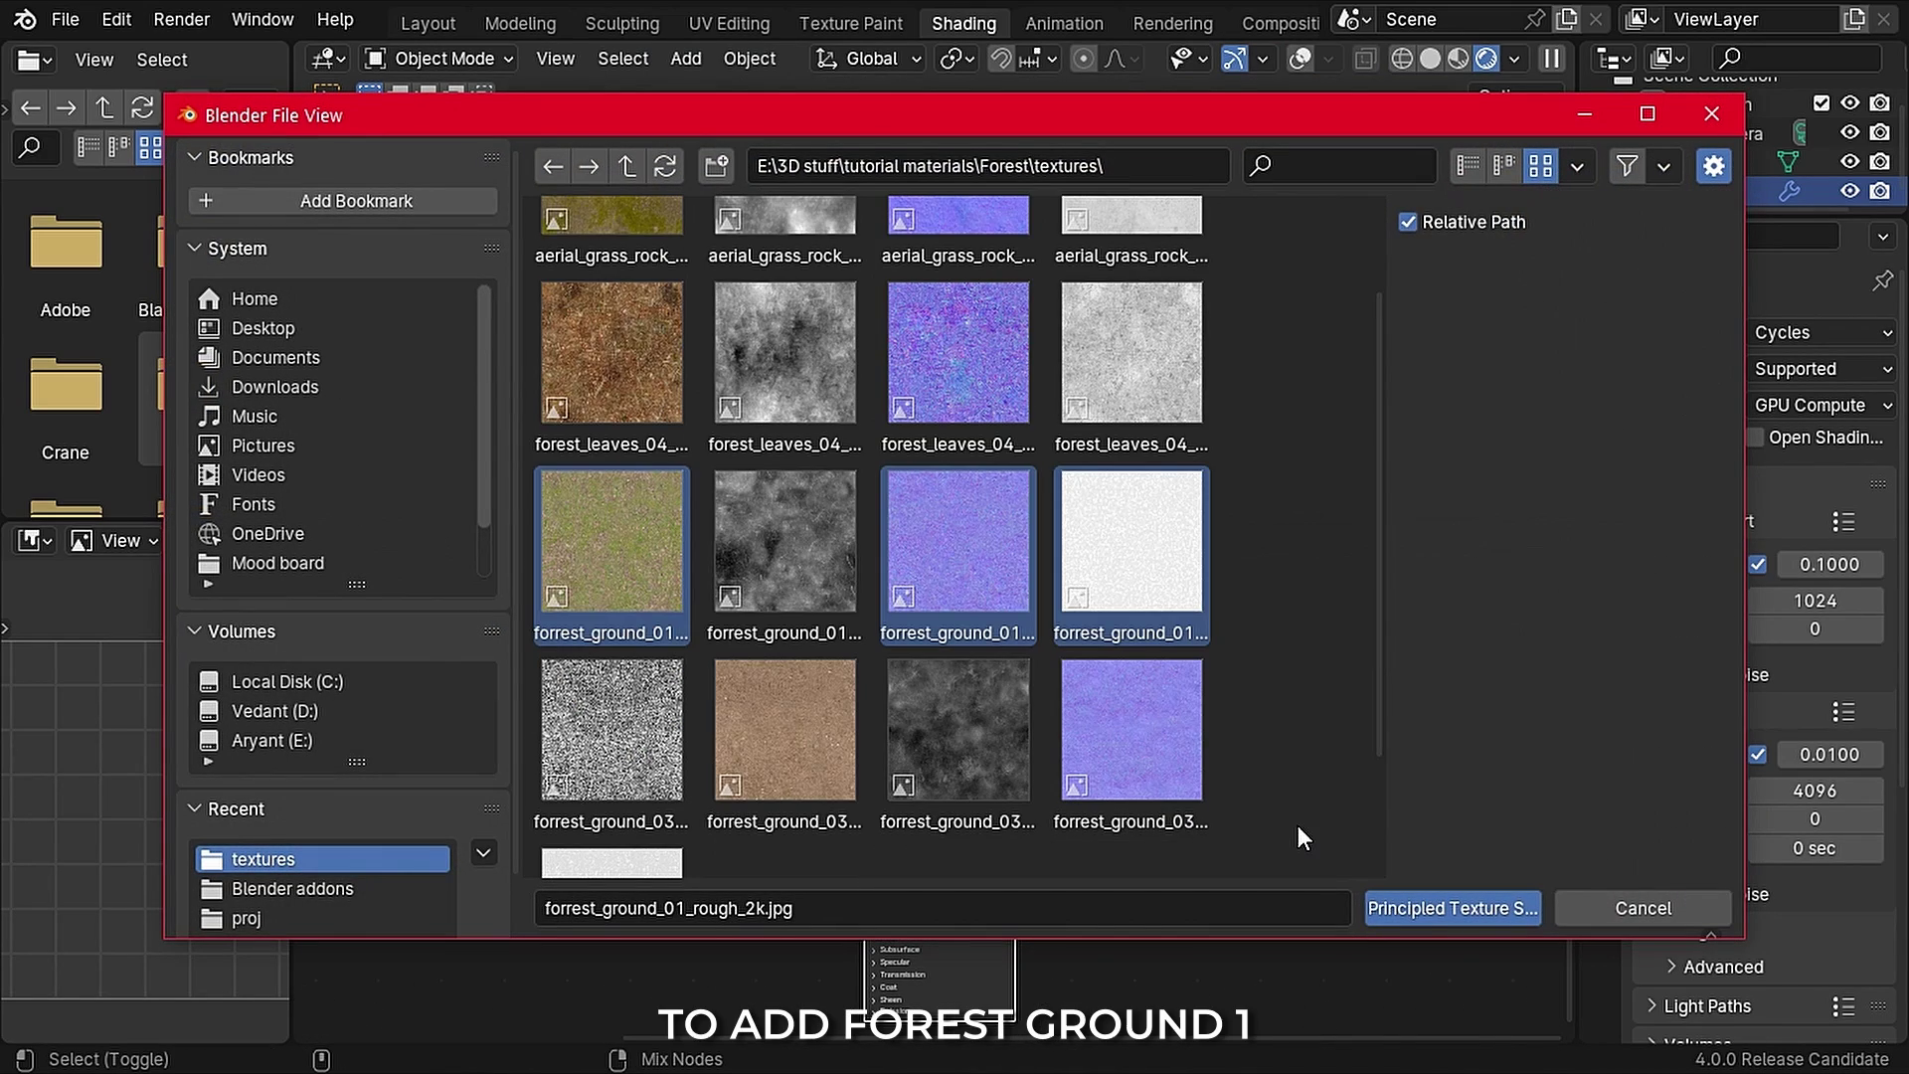
left_click(1430, 905)
Step: Move the second Principled BSDF up near the first and combine both in a Mix Shader feeding the Material Output
mouse_move(944, 853)
left_mouse_down()
mouse_move(944, 718)
mouse_move(919, 833)
left_mouse_up()
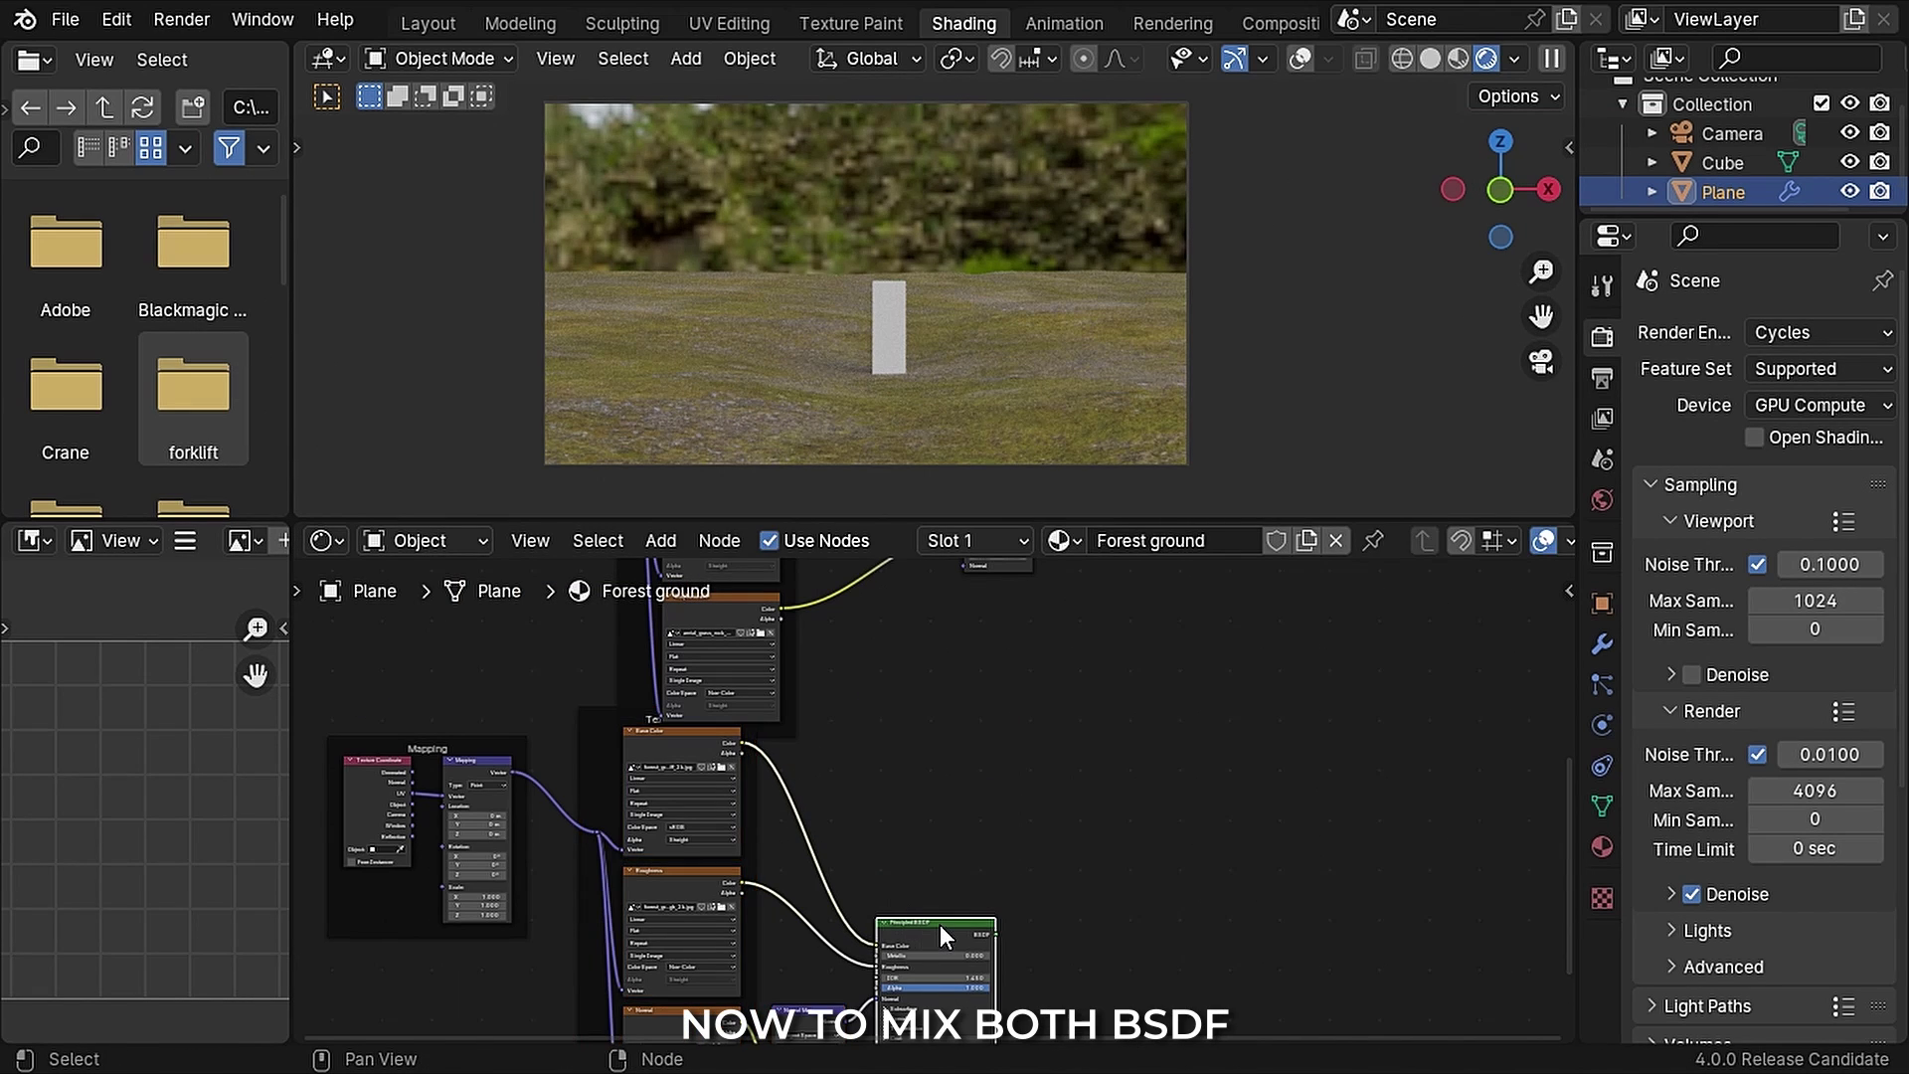
left_click_drag(940, 923, 1057, 638)
middle_click_drag(1084, 647, 911, 864)
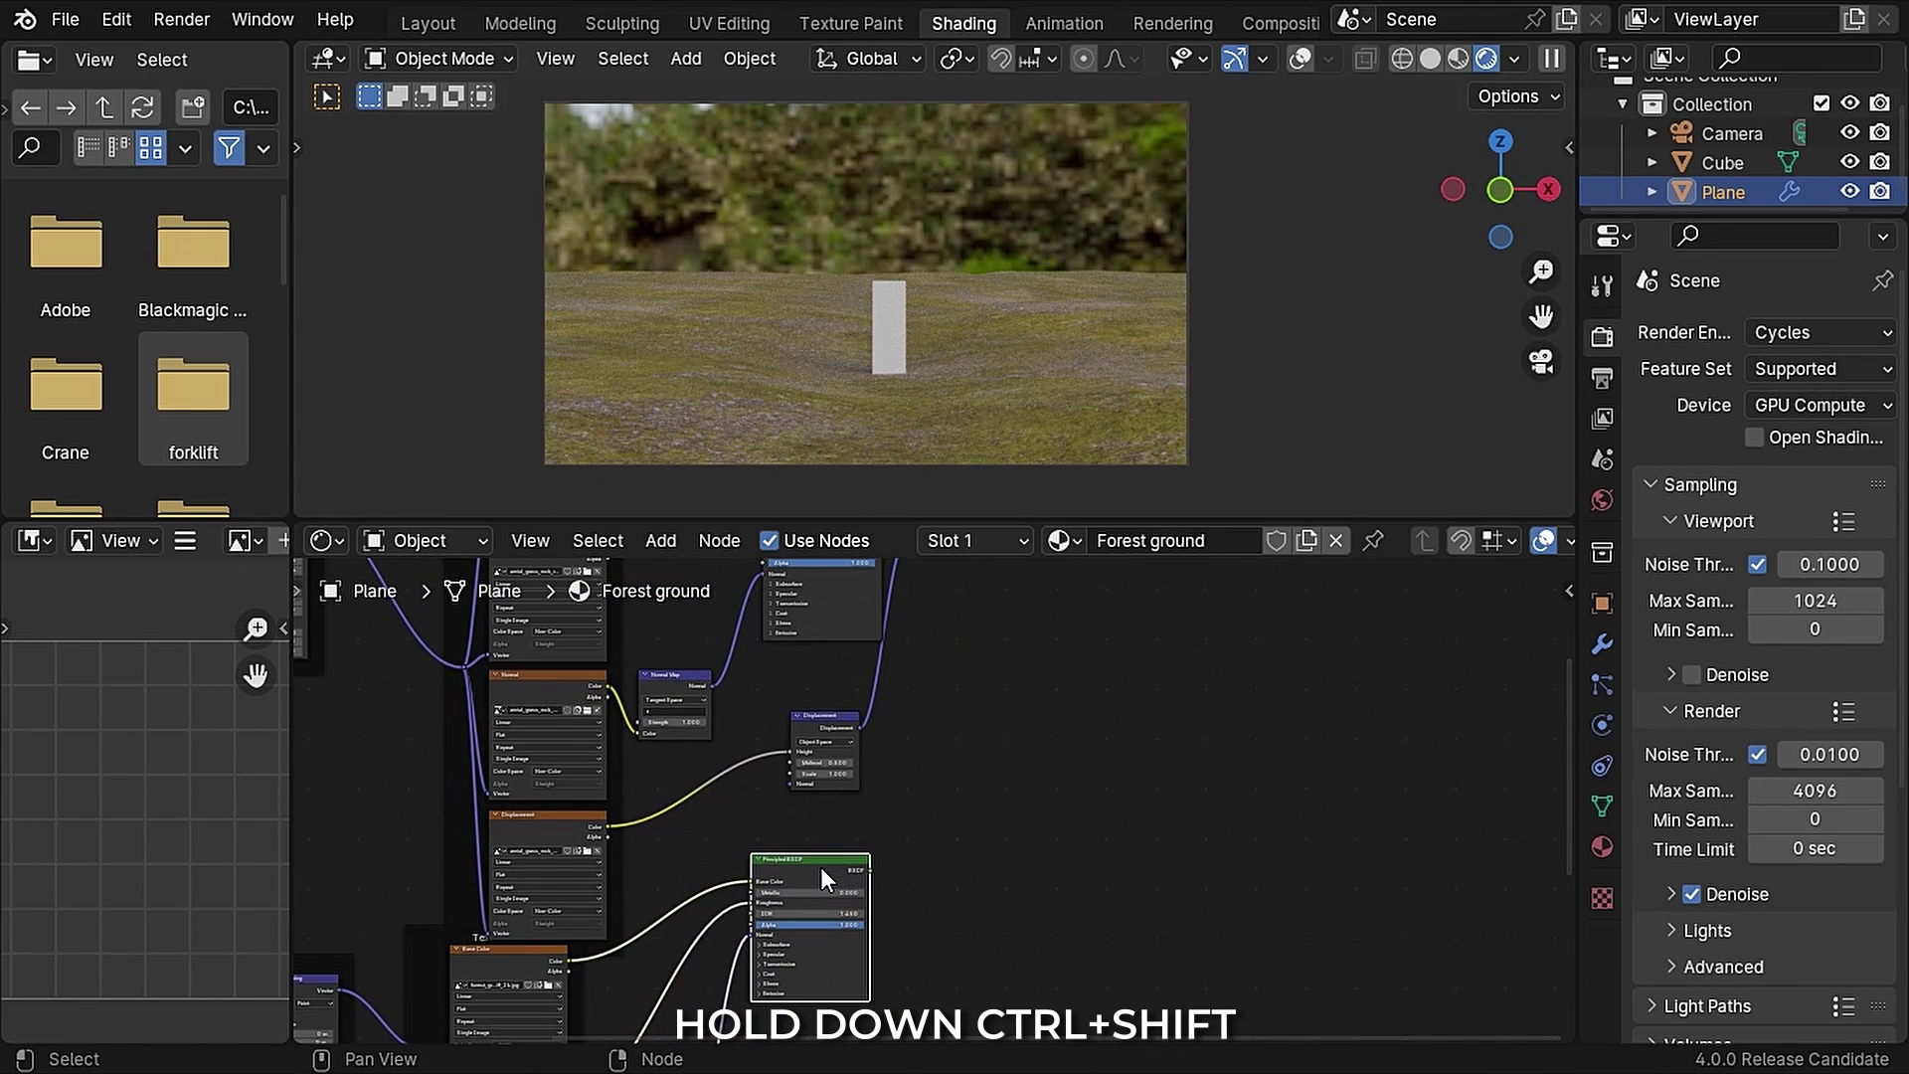
right_click_drag(827, 613, 885, 883, "ctrl+shift")
scroll(1060, 761, "up", 3)
middle_click_drag(993, 882, 1306, 998)
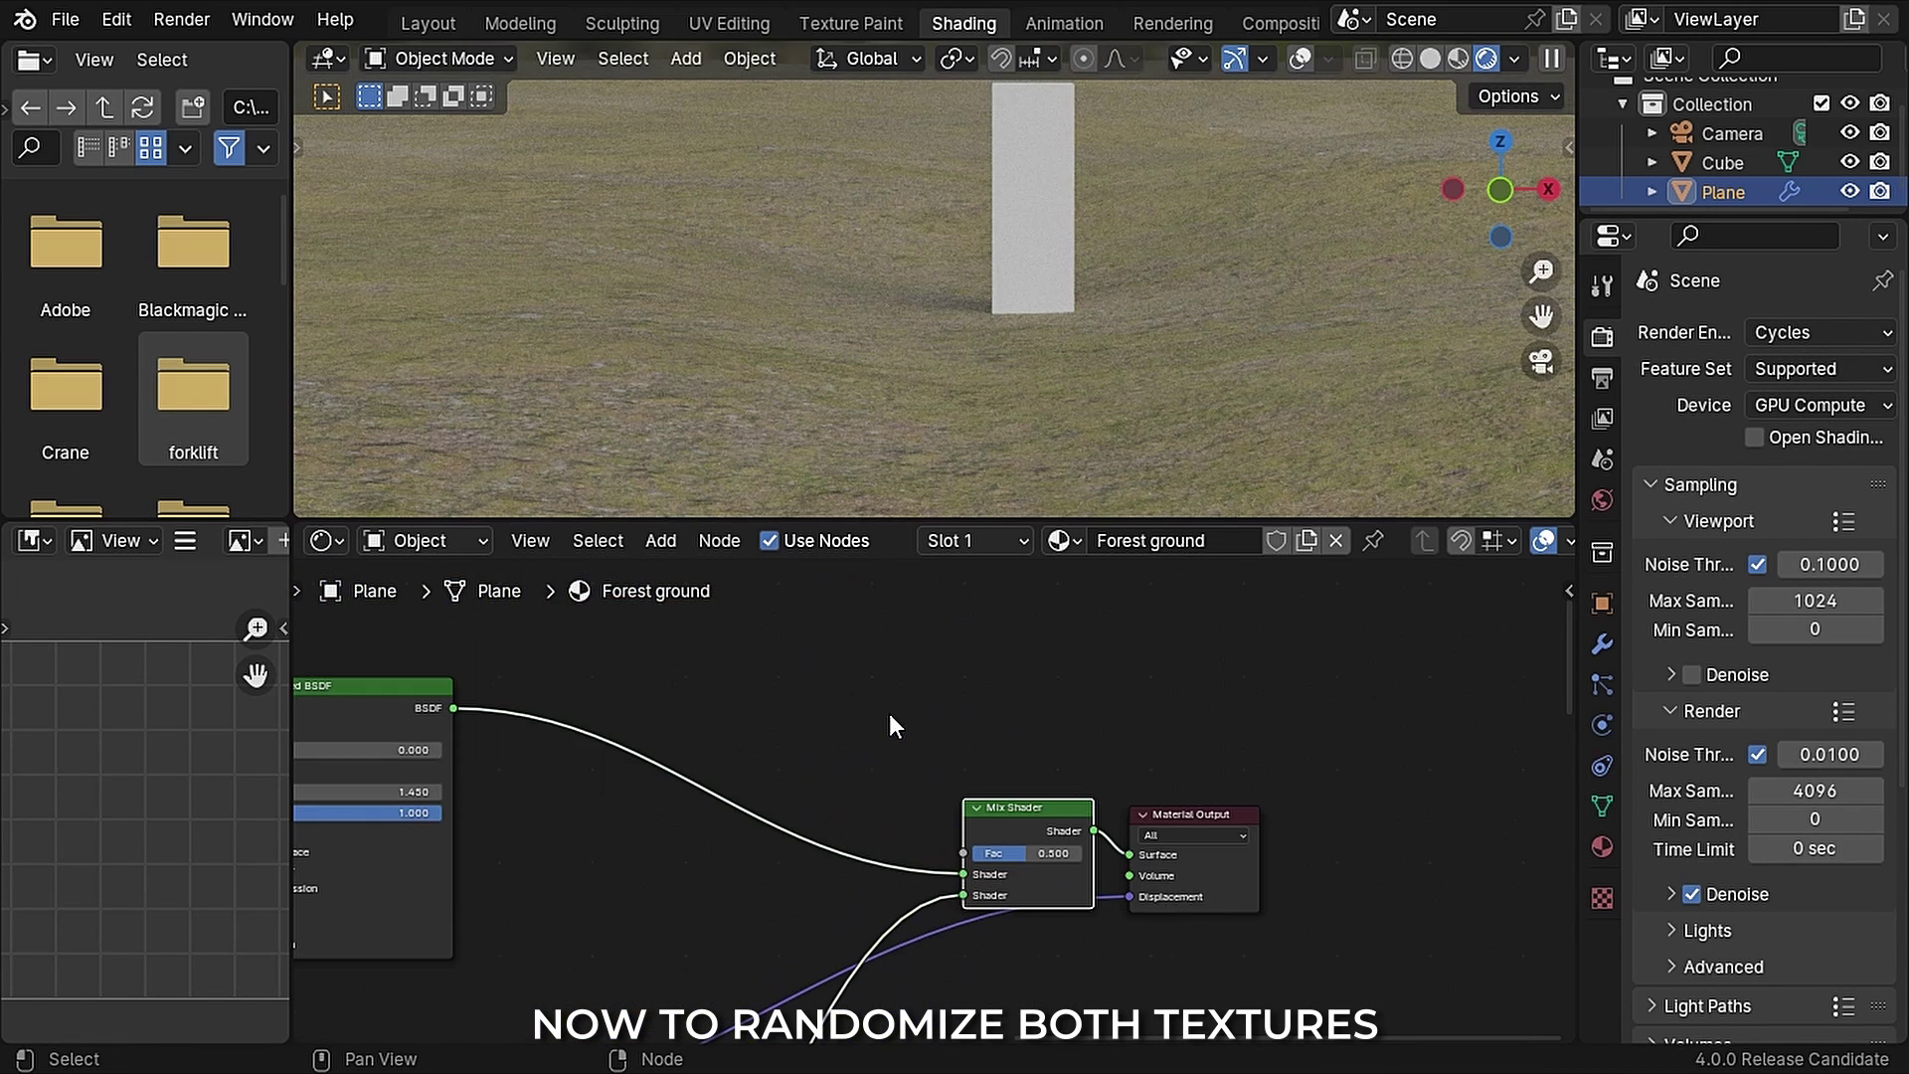
Step: Add a Noise Texture node above and before the Mix Shader
key("F3")
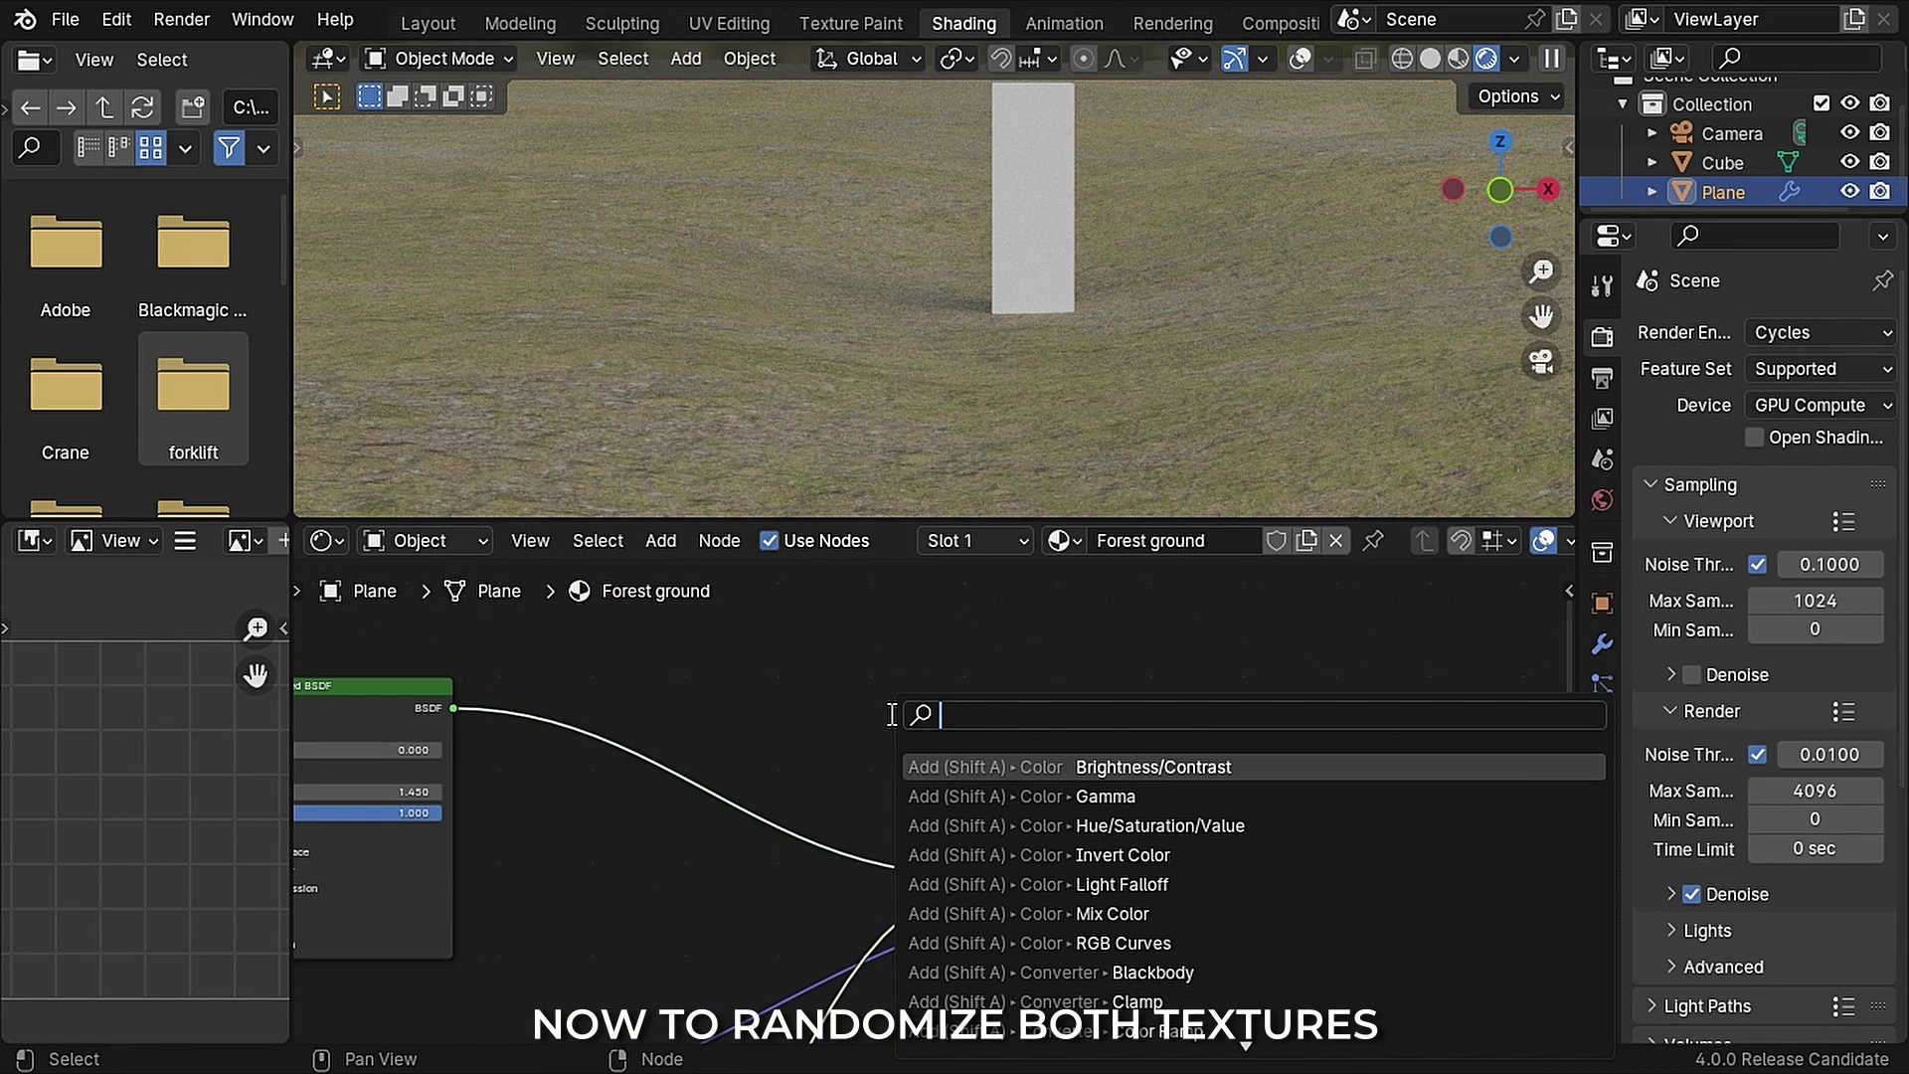
type("noise")
key("Return")
left_click(731, 629)
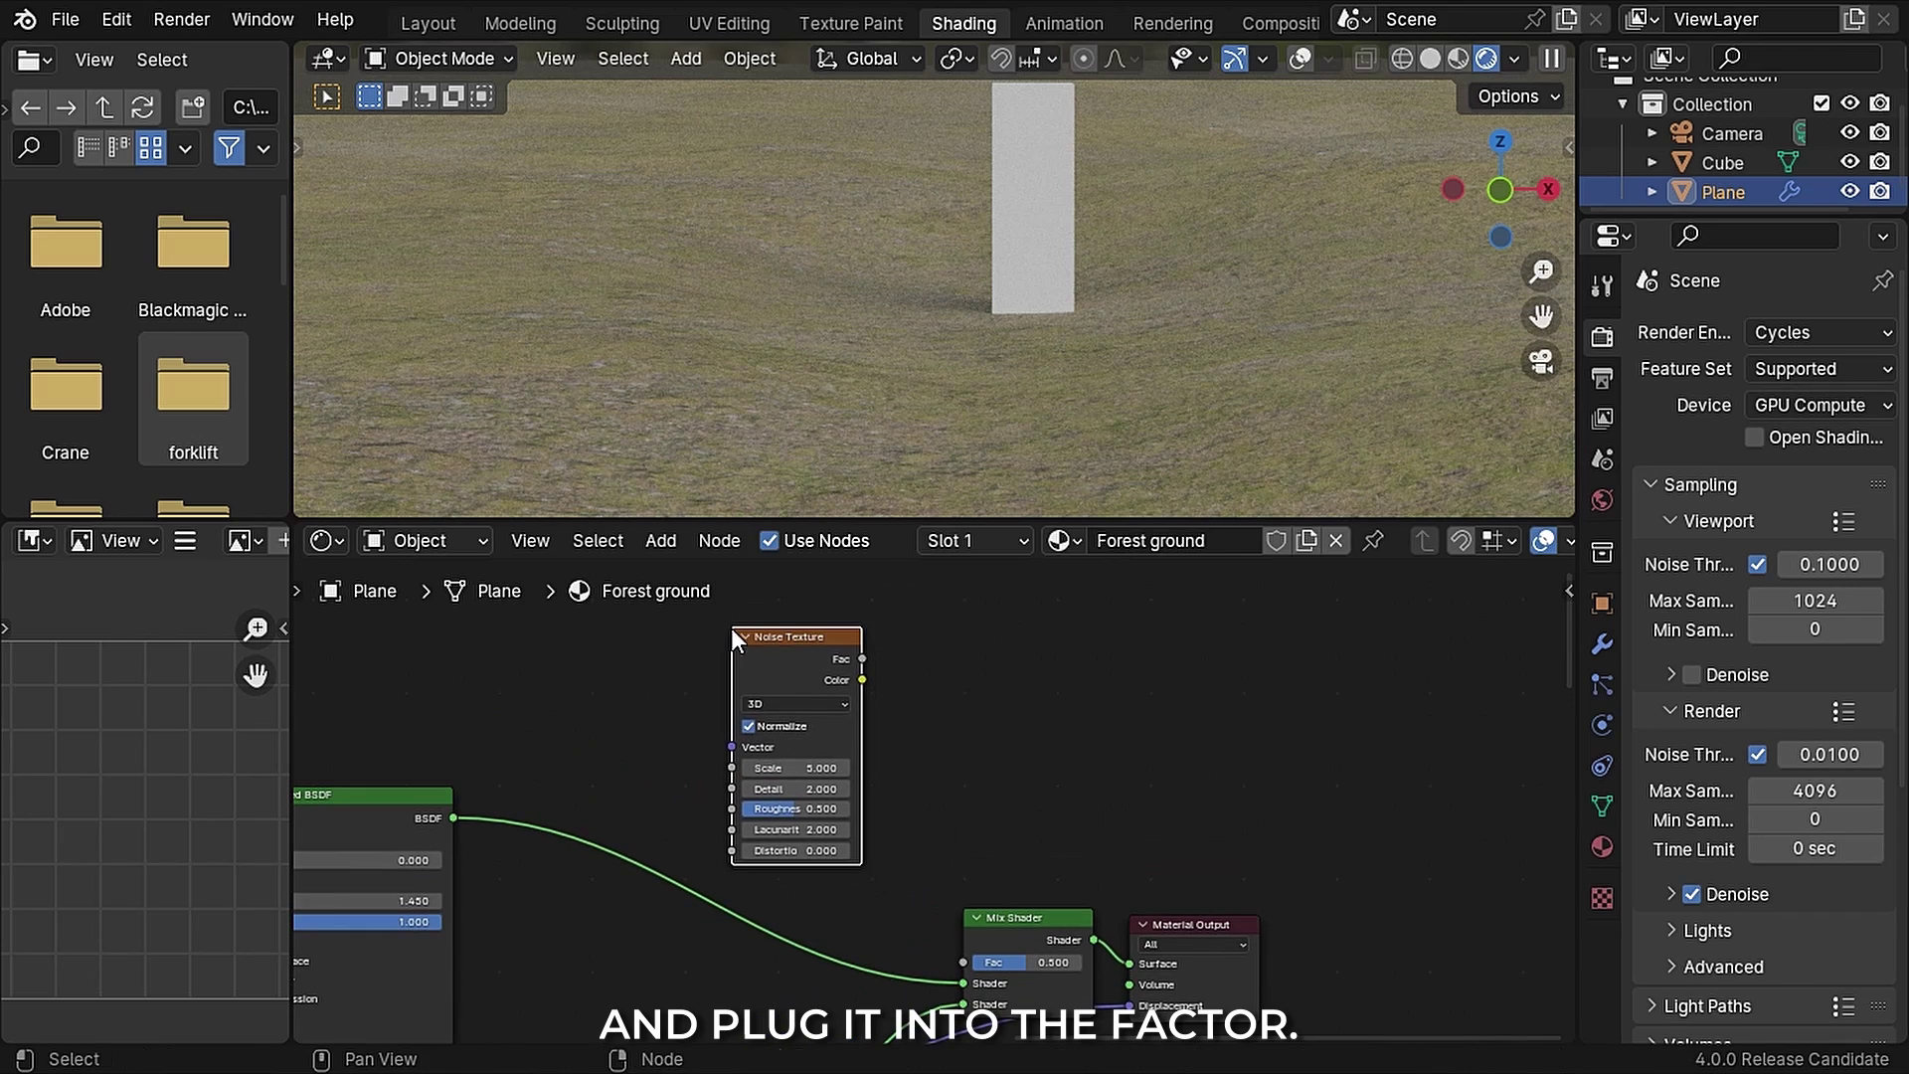
Step: Connect the Noise Texture's Fac to the Mix Shader's factor and the grass Mapping node's Vector to the Noise Texture
scroll(929, 759, "up", 1)
left_click_drag(908, 588, 1048, 962)
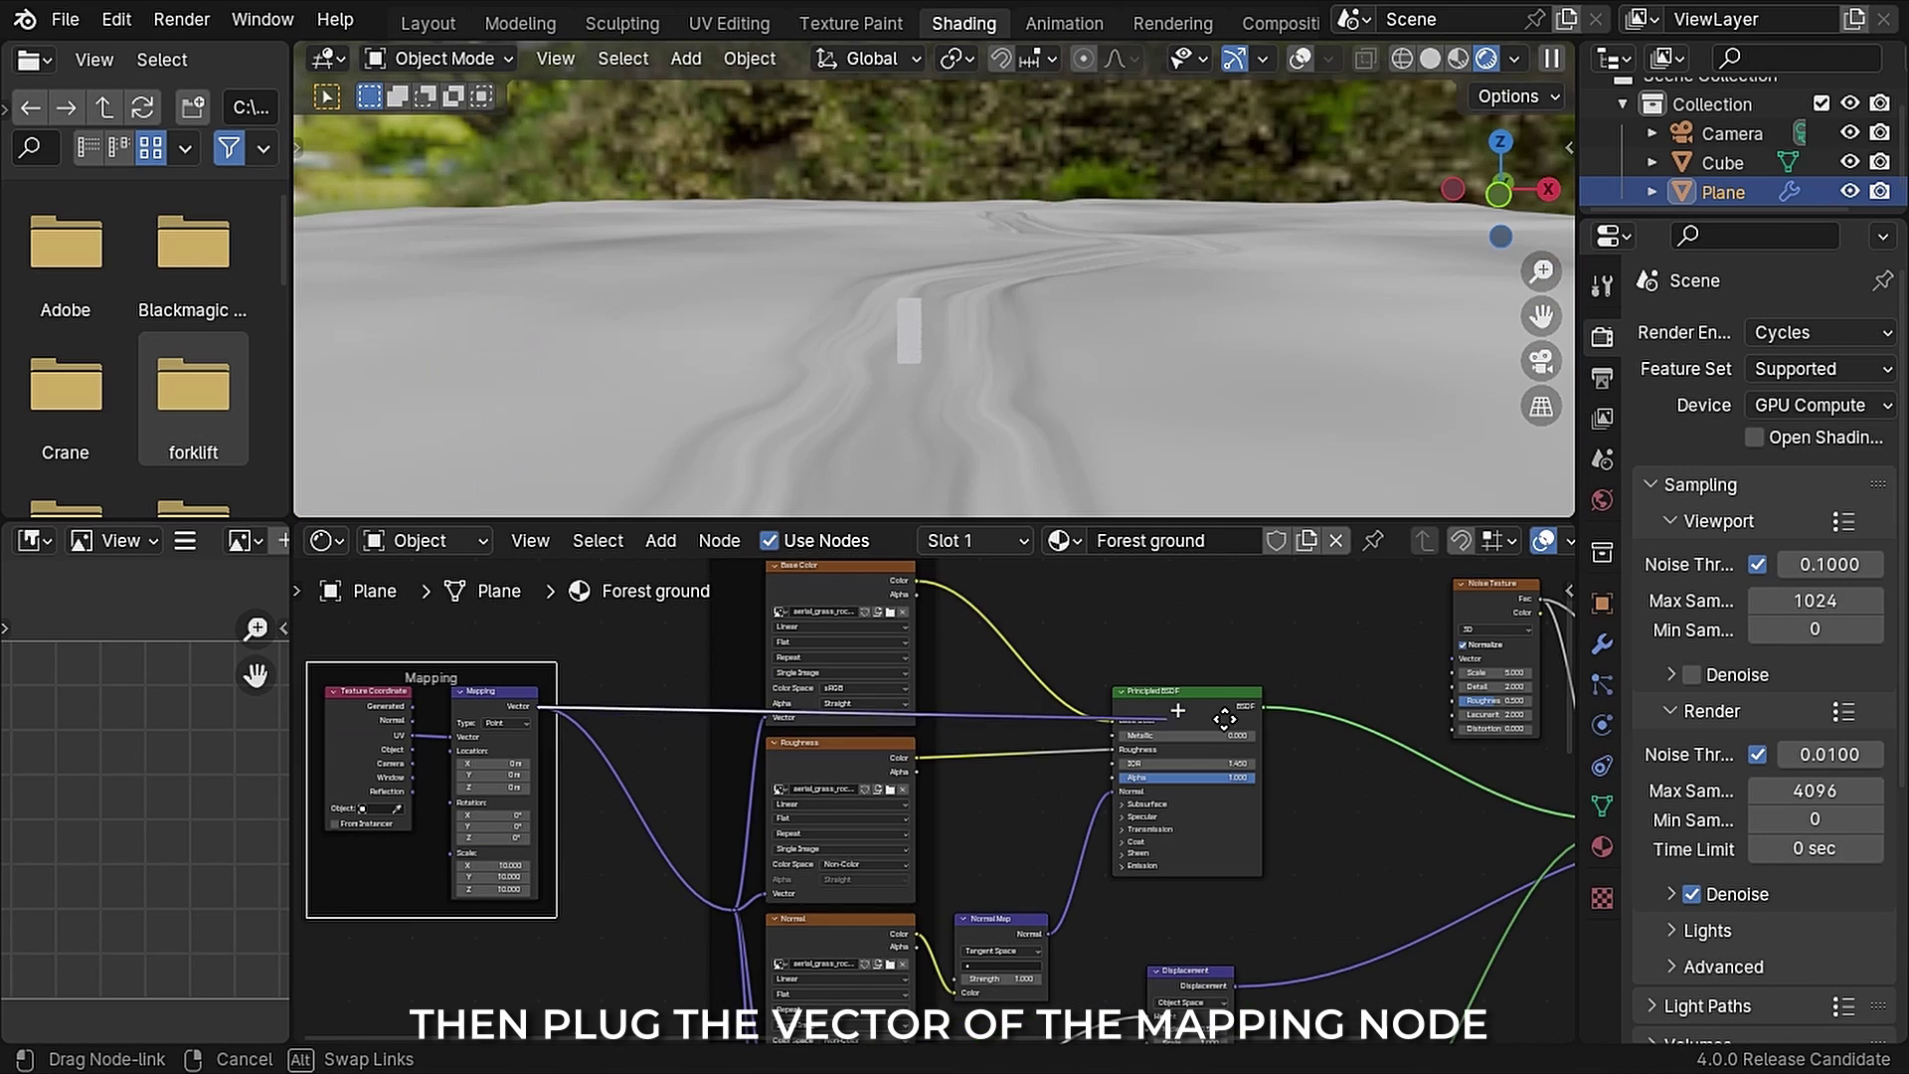
left_click_drag(1227, 708, 1454, 659)
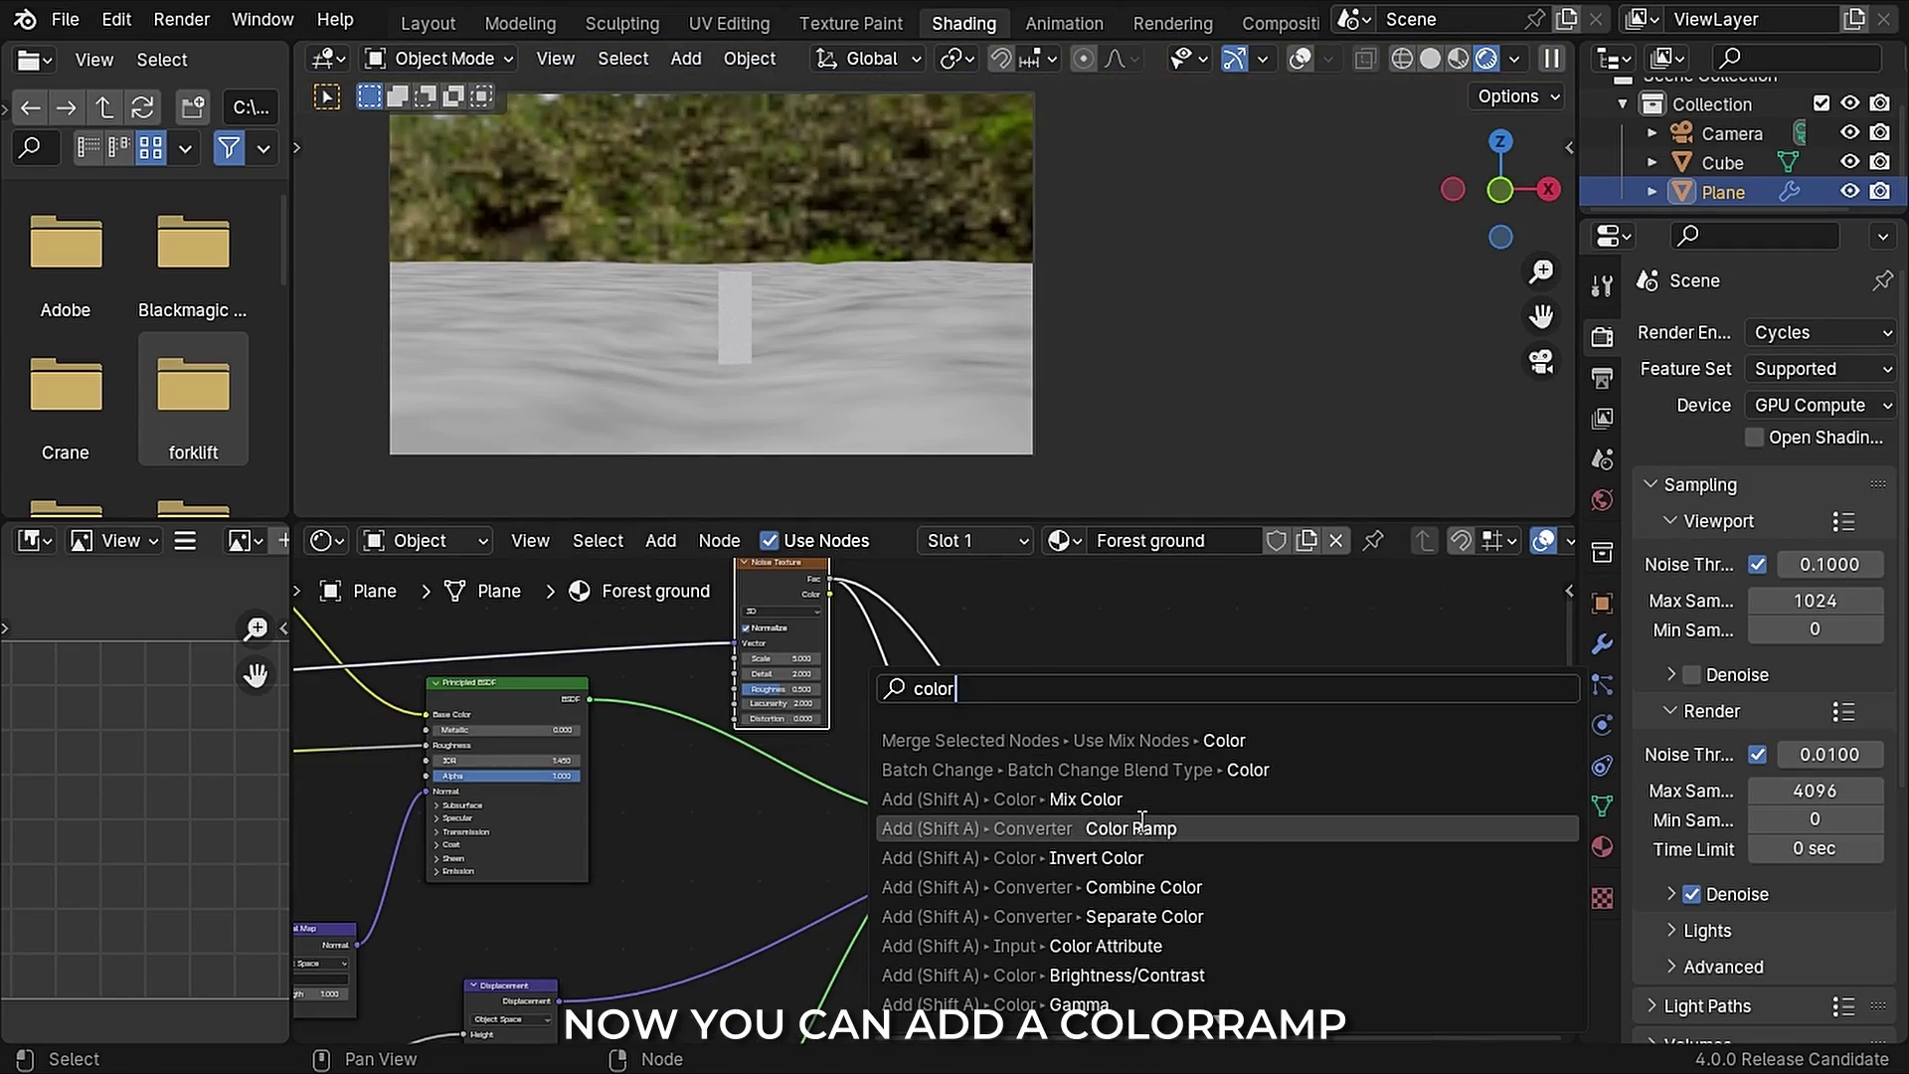
Step: Insert a Color Ramp between the Noise Texture and Mix Shader, with the black stop at about 0.455 and white at about 0.587
left_click(955, 707)
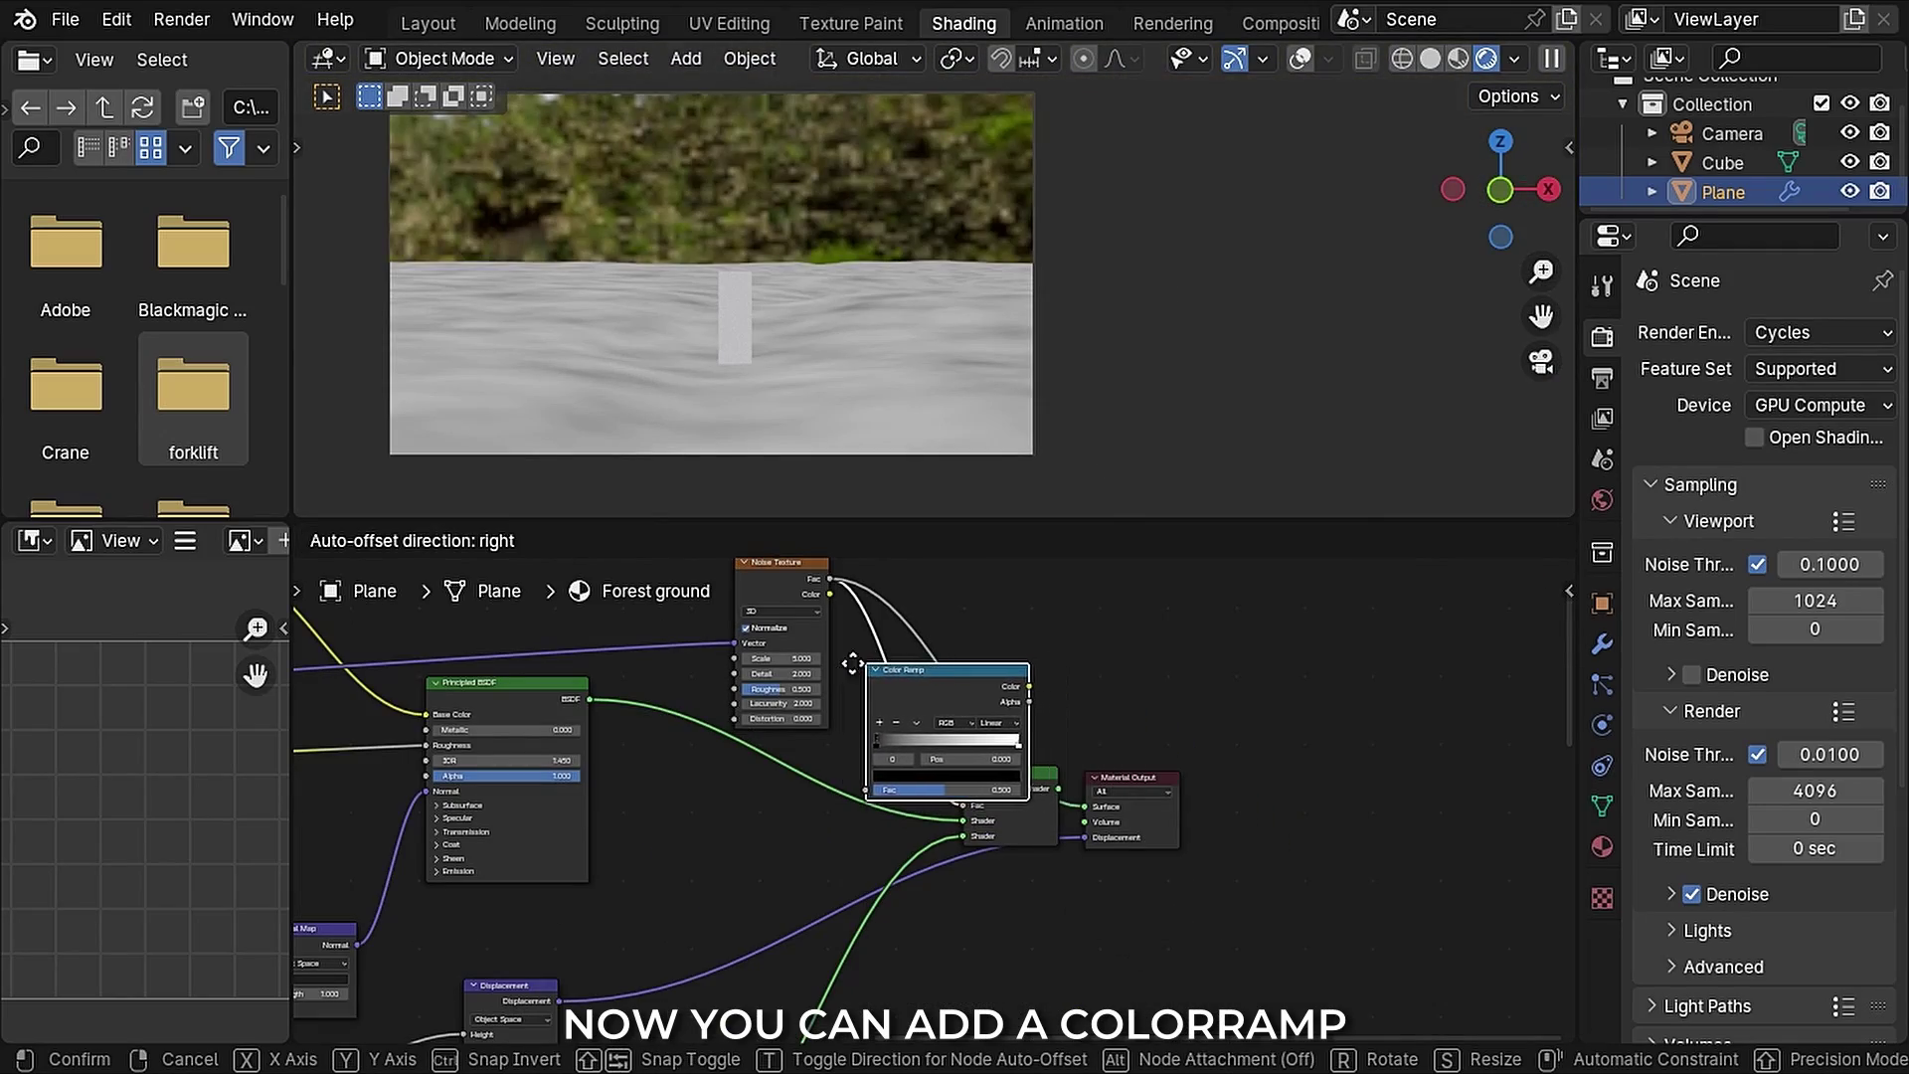
left_click(795, 651)
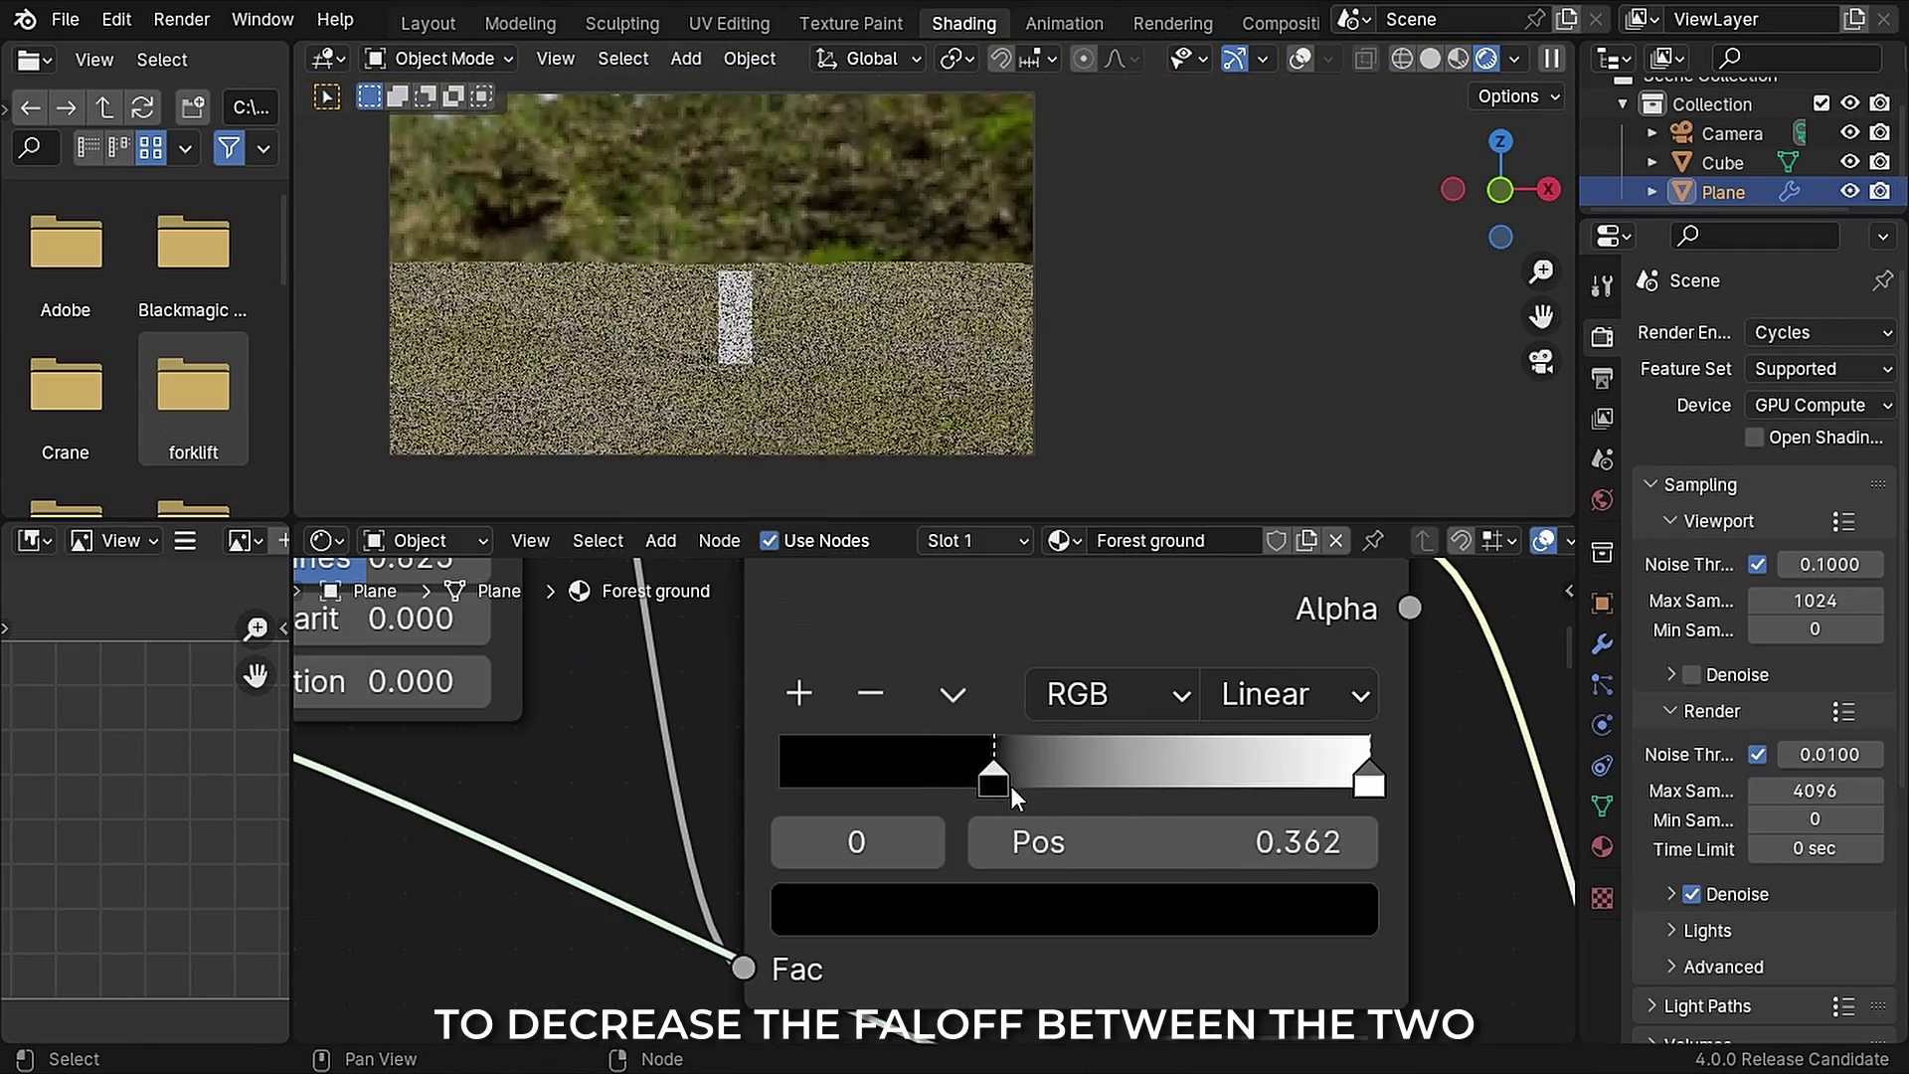
left_click(1284, 768)
left_click_drag(1284, 770, 1124, 775)
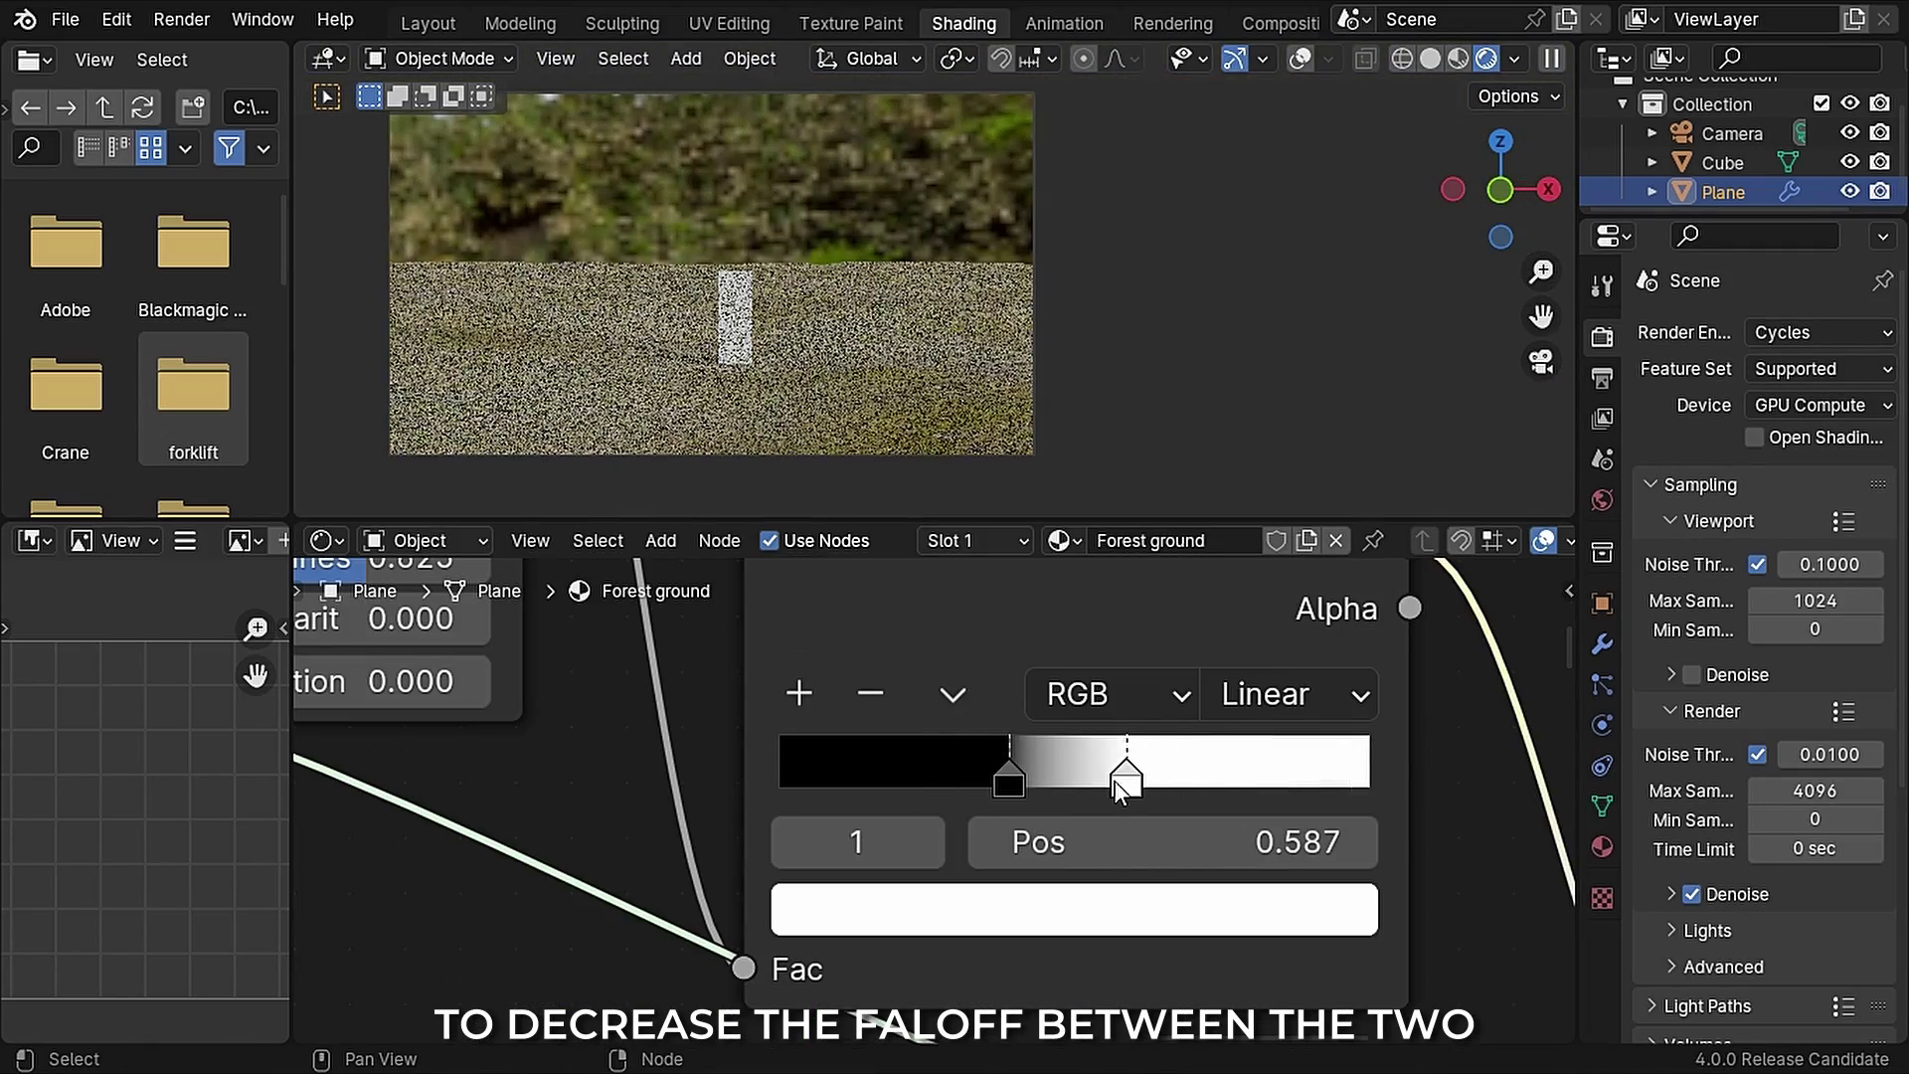
left_click_drag(1008, 778, 1048, 778)
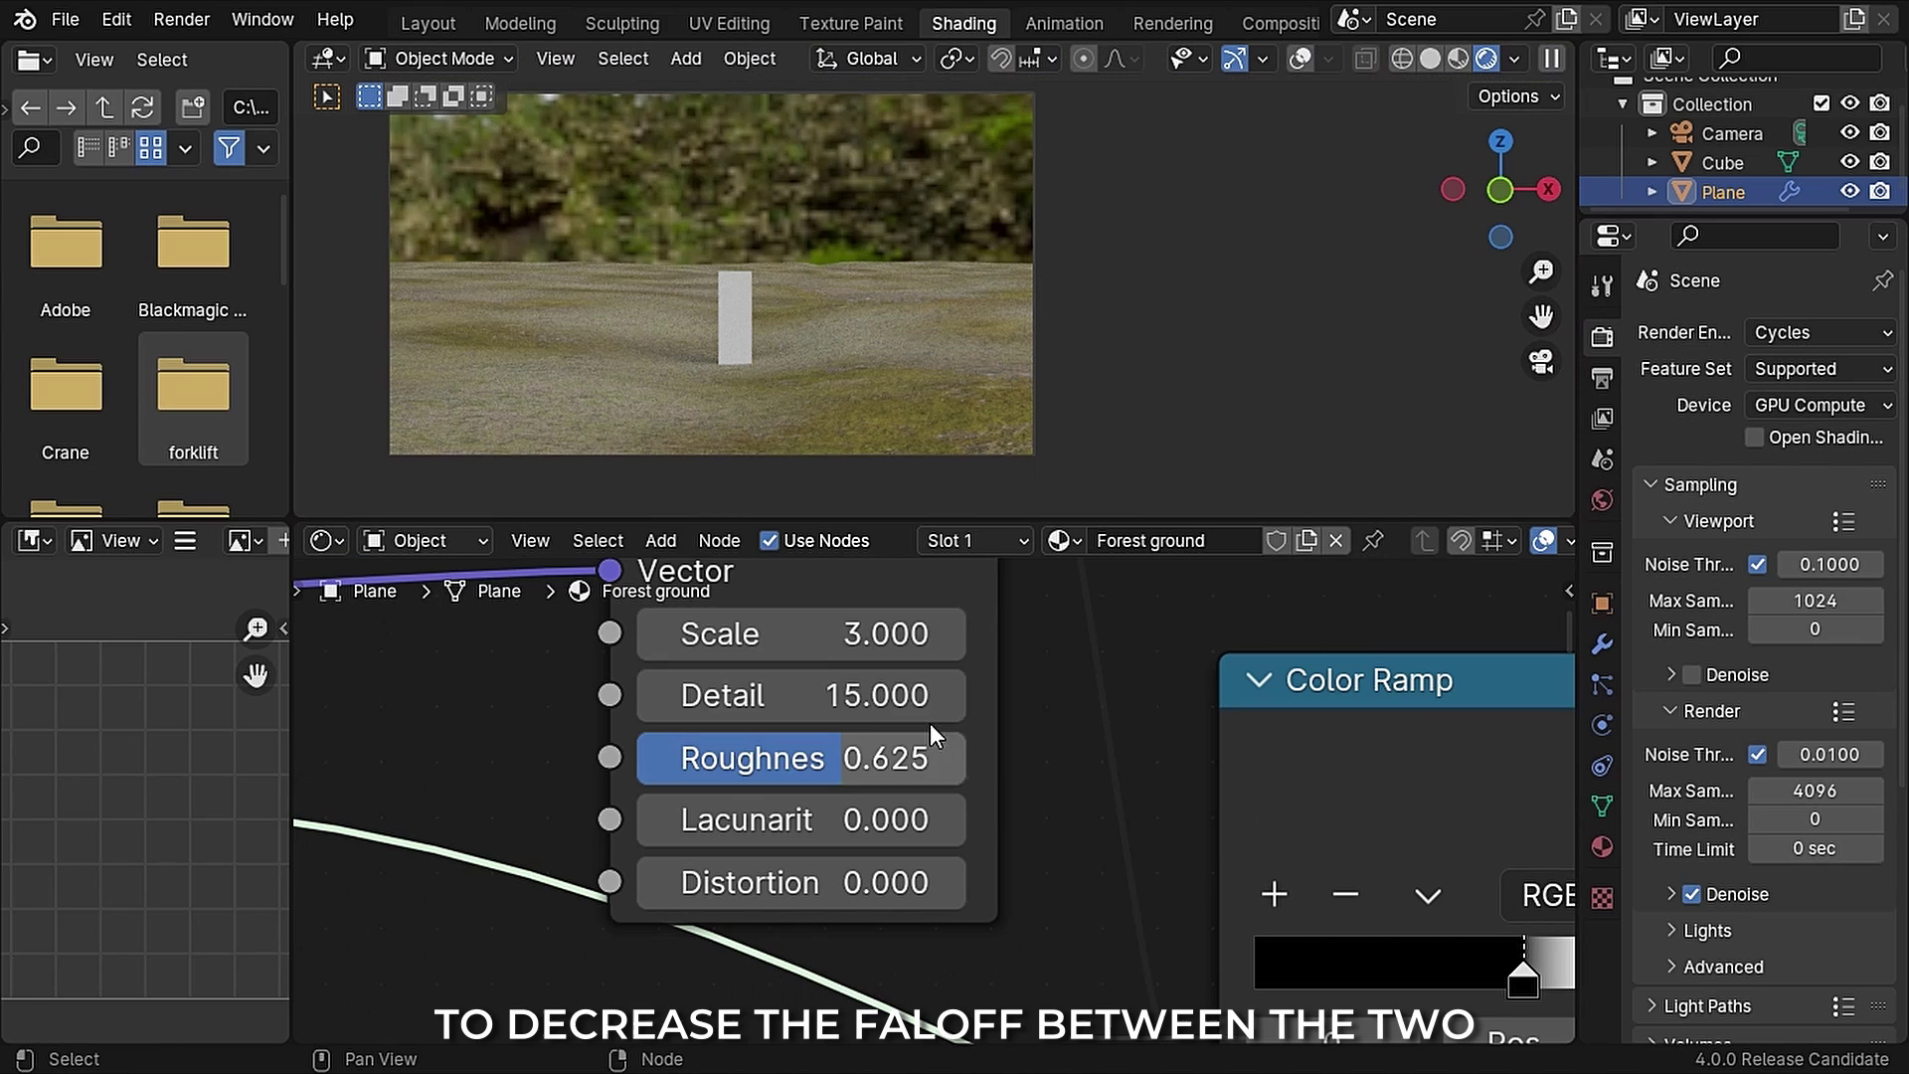
Step: Set the Noise Texture's scale to 5 and shift the Color Ramp's black stop toward the dark end
left_click(822, 645)
key("Return")
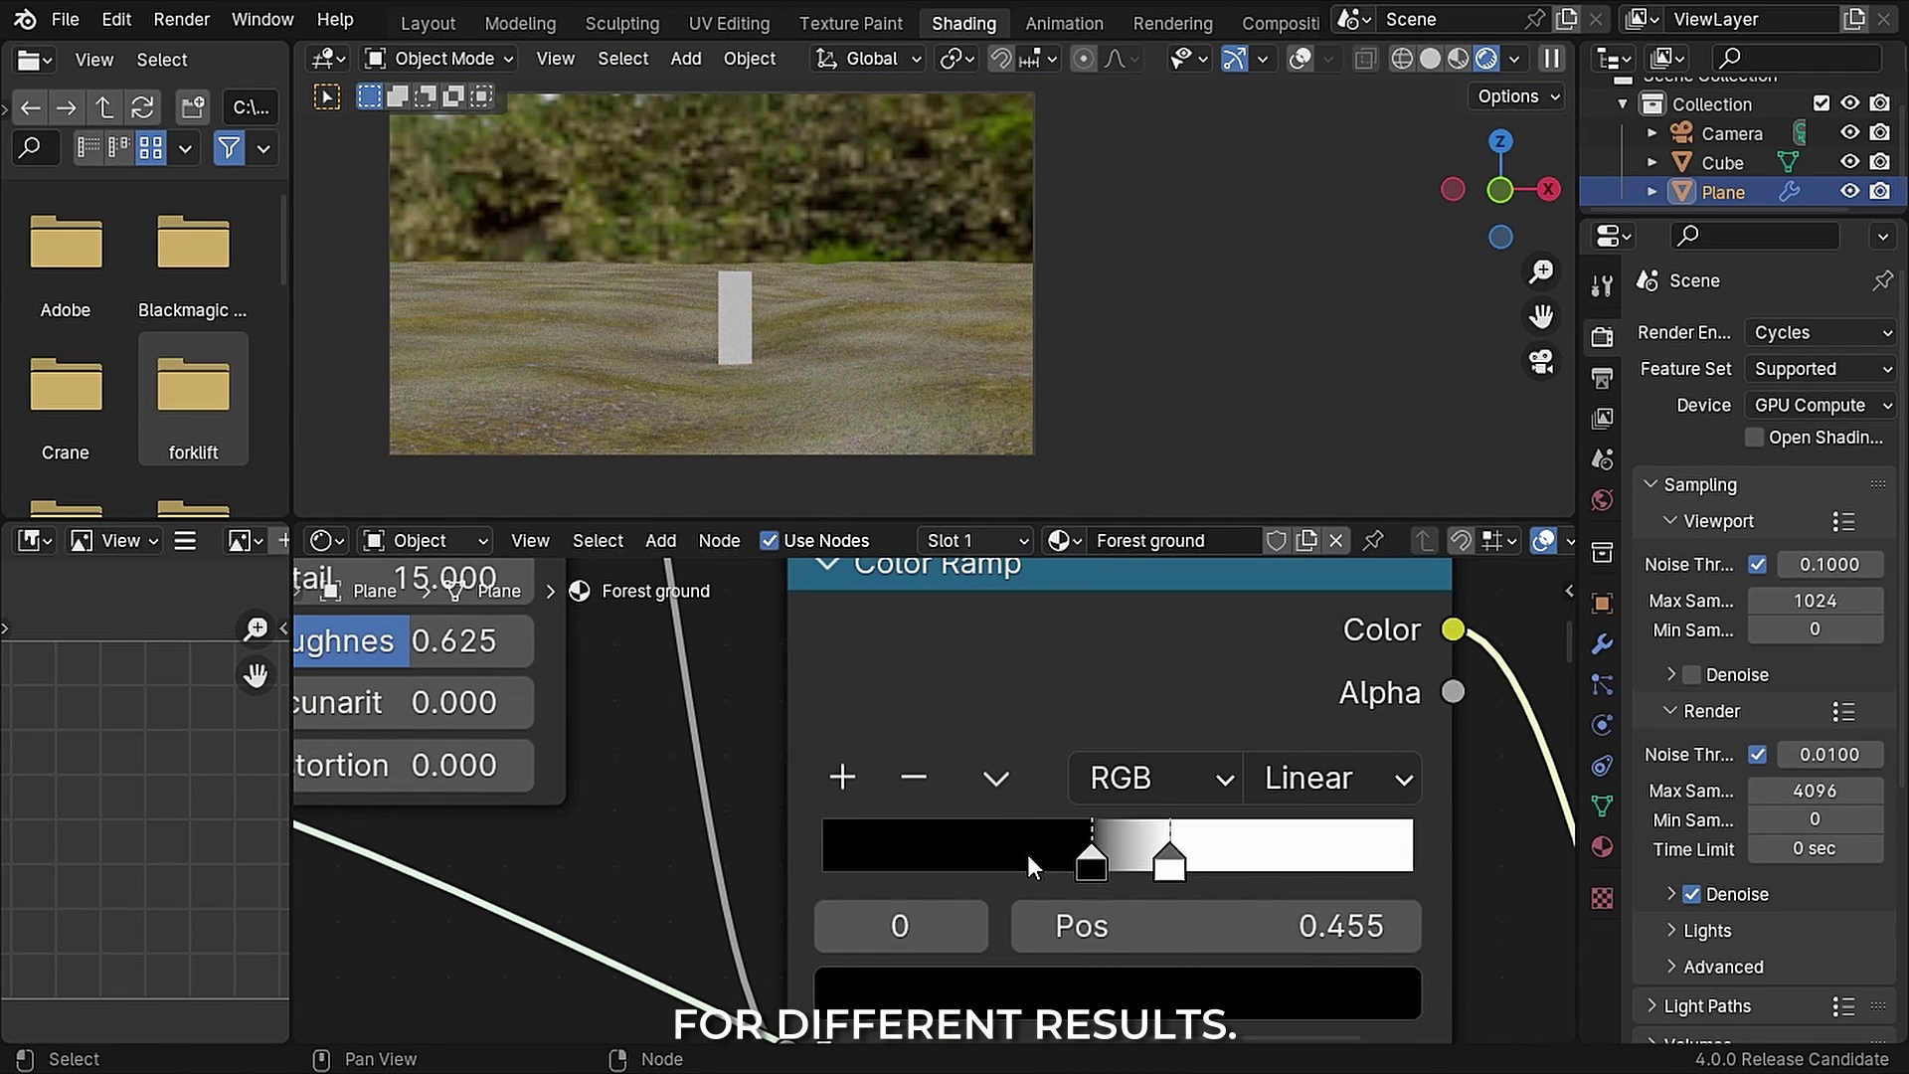
left_click_drag(1028, 855, 958, 850)
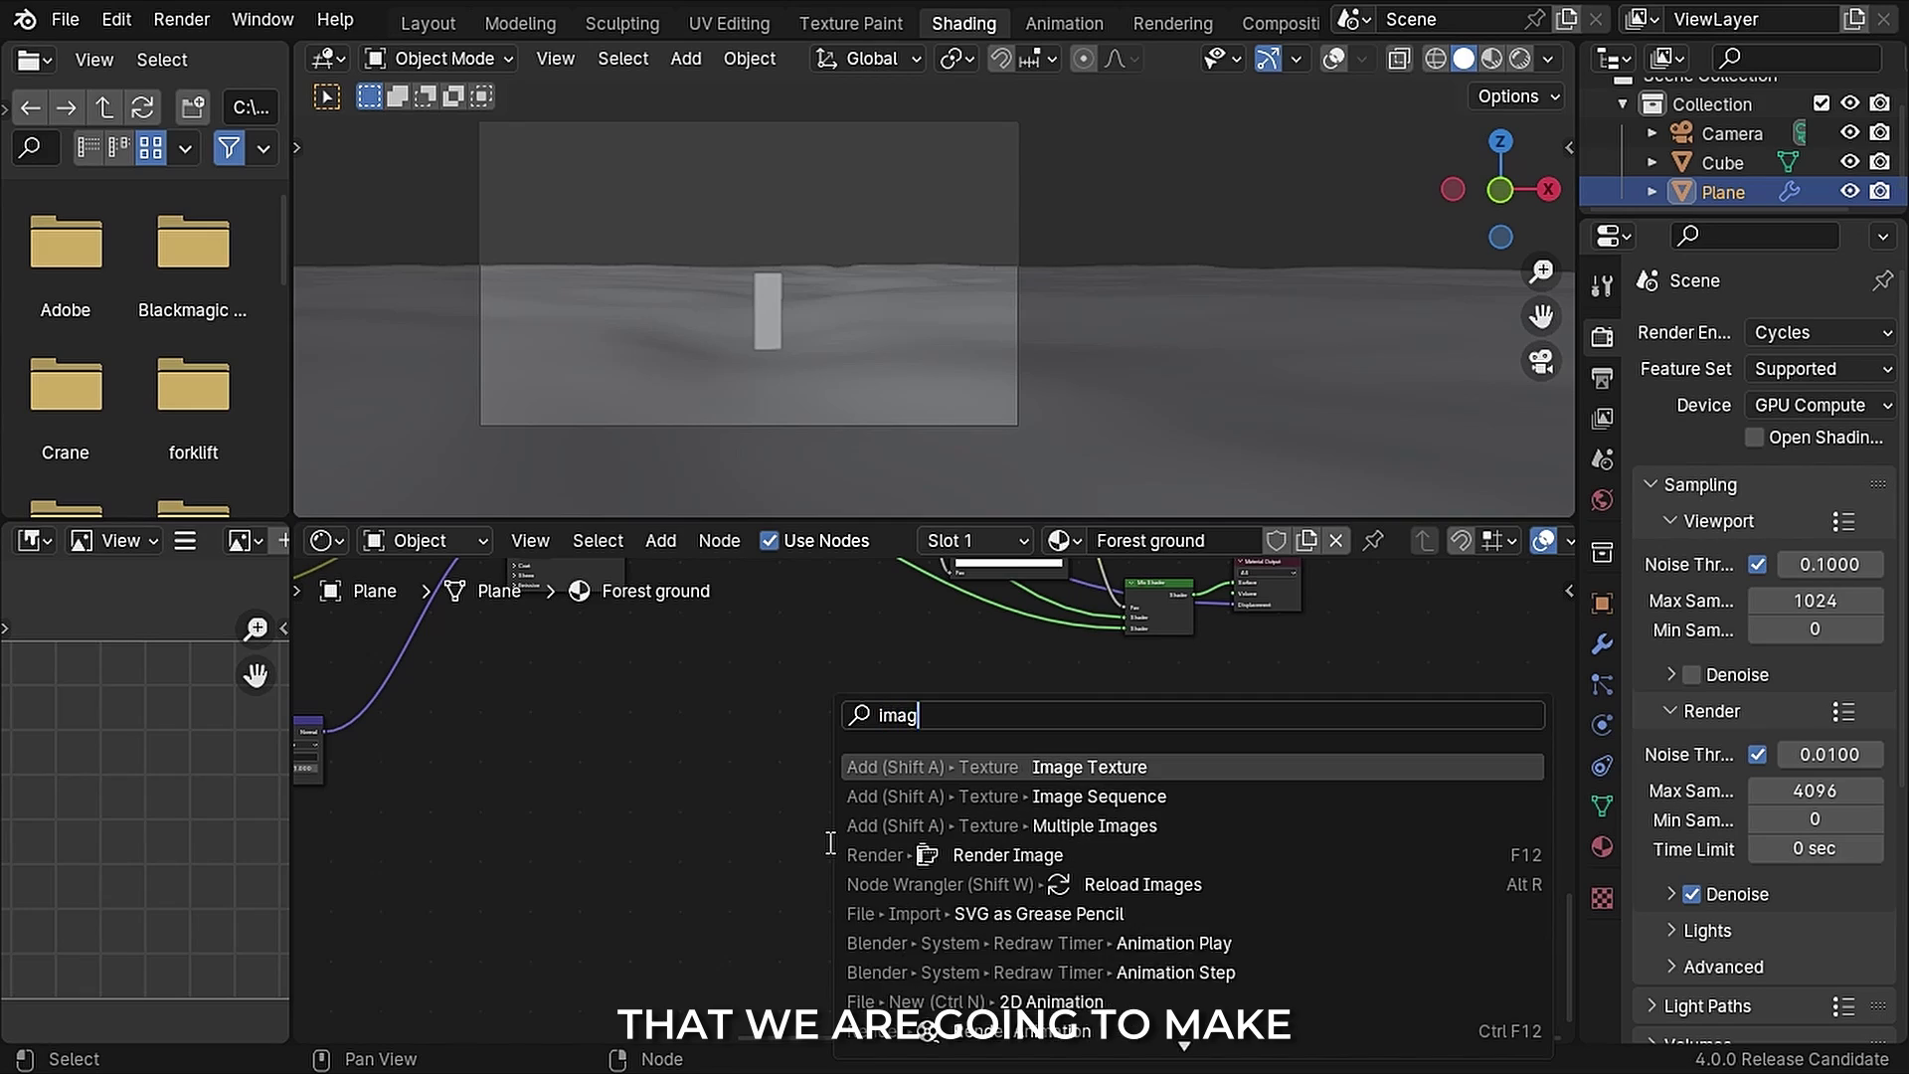
Step: Add an Image Texture node with a new blank 2048 × 2048 px image named Ground mask Path
key("Return")
left_click(955, 834)
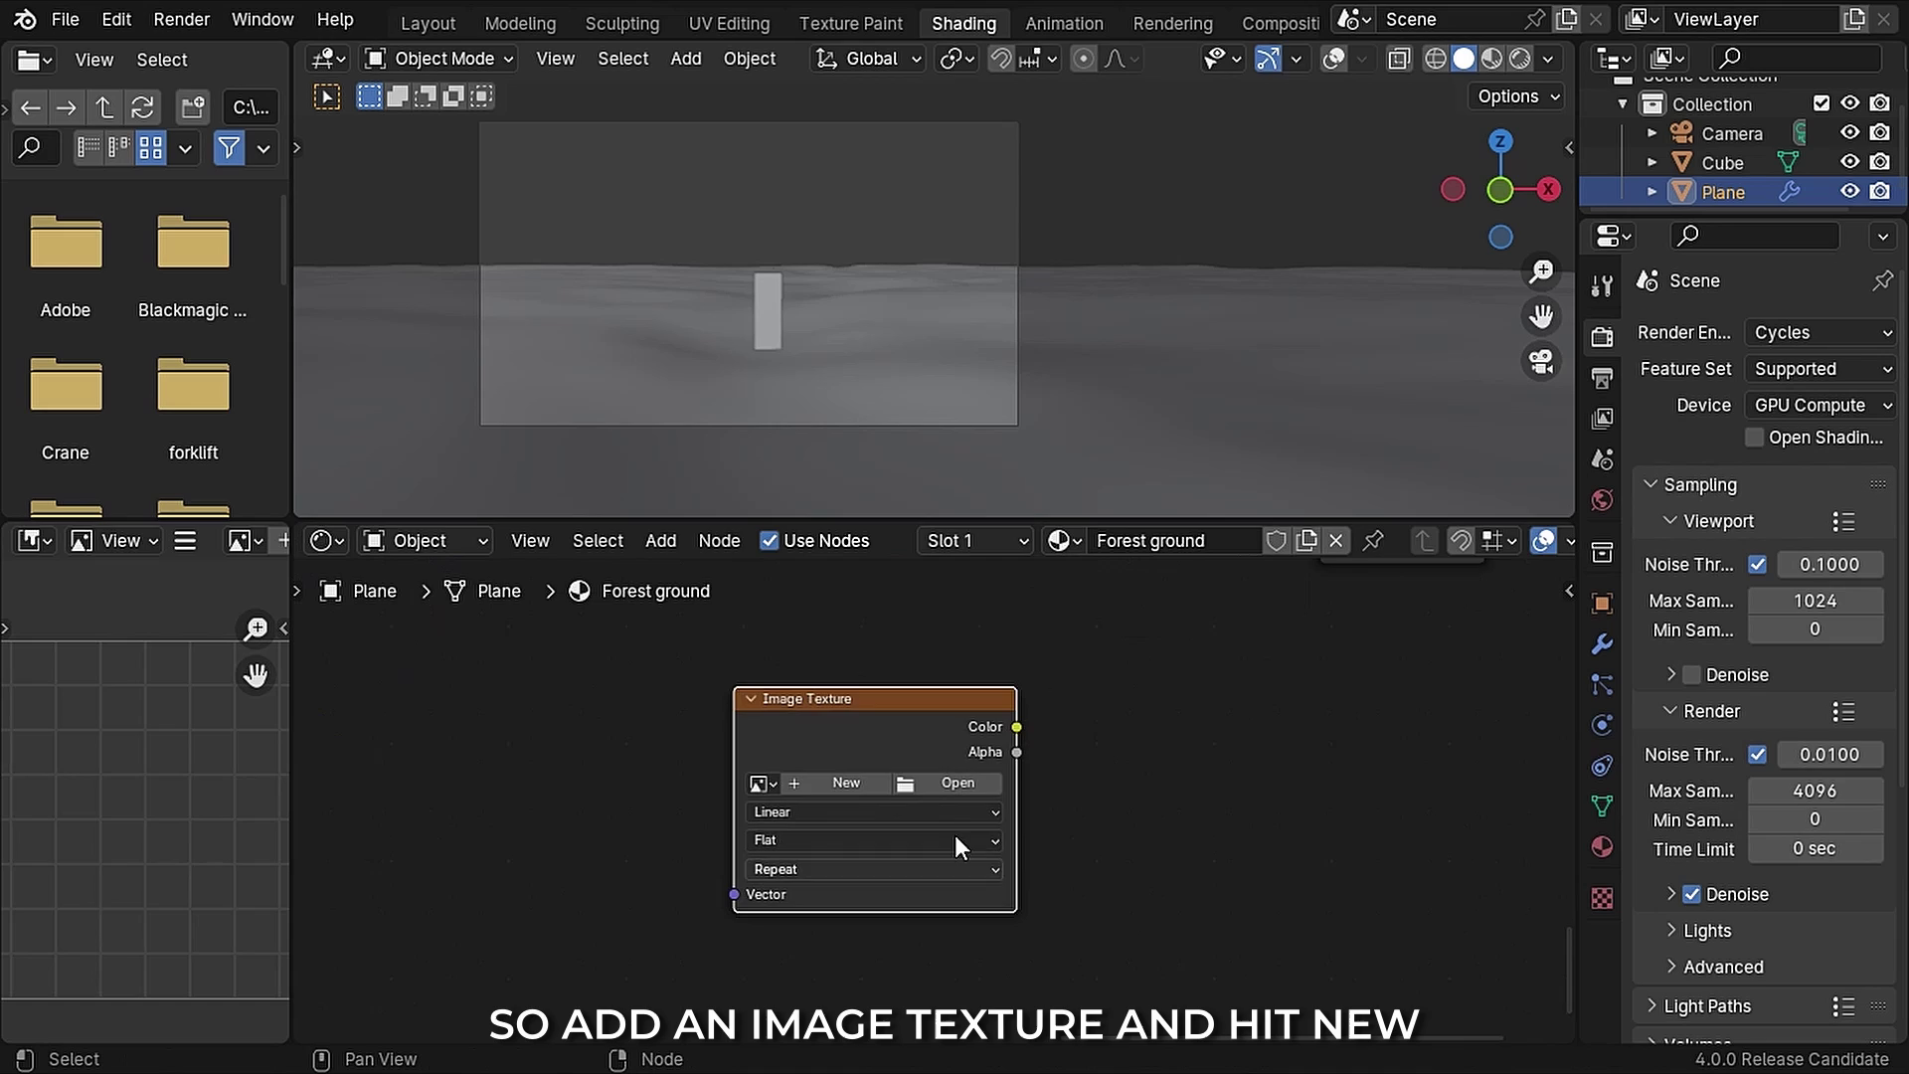
left_click(831, 781)
left_click(839, 775)
type("Ground")
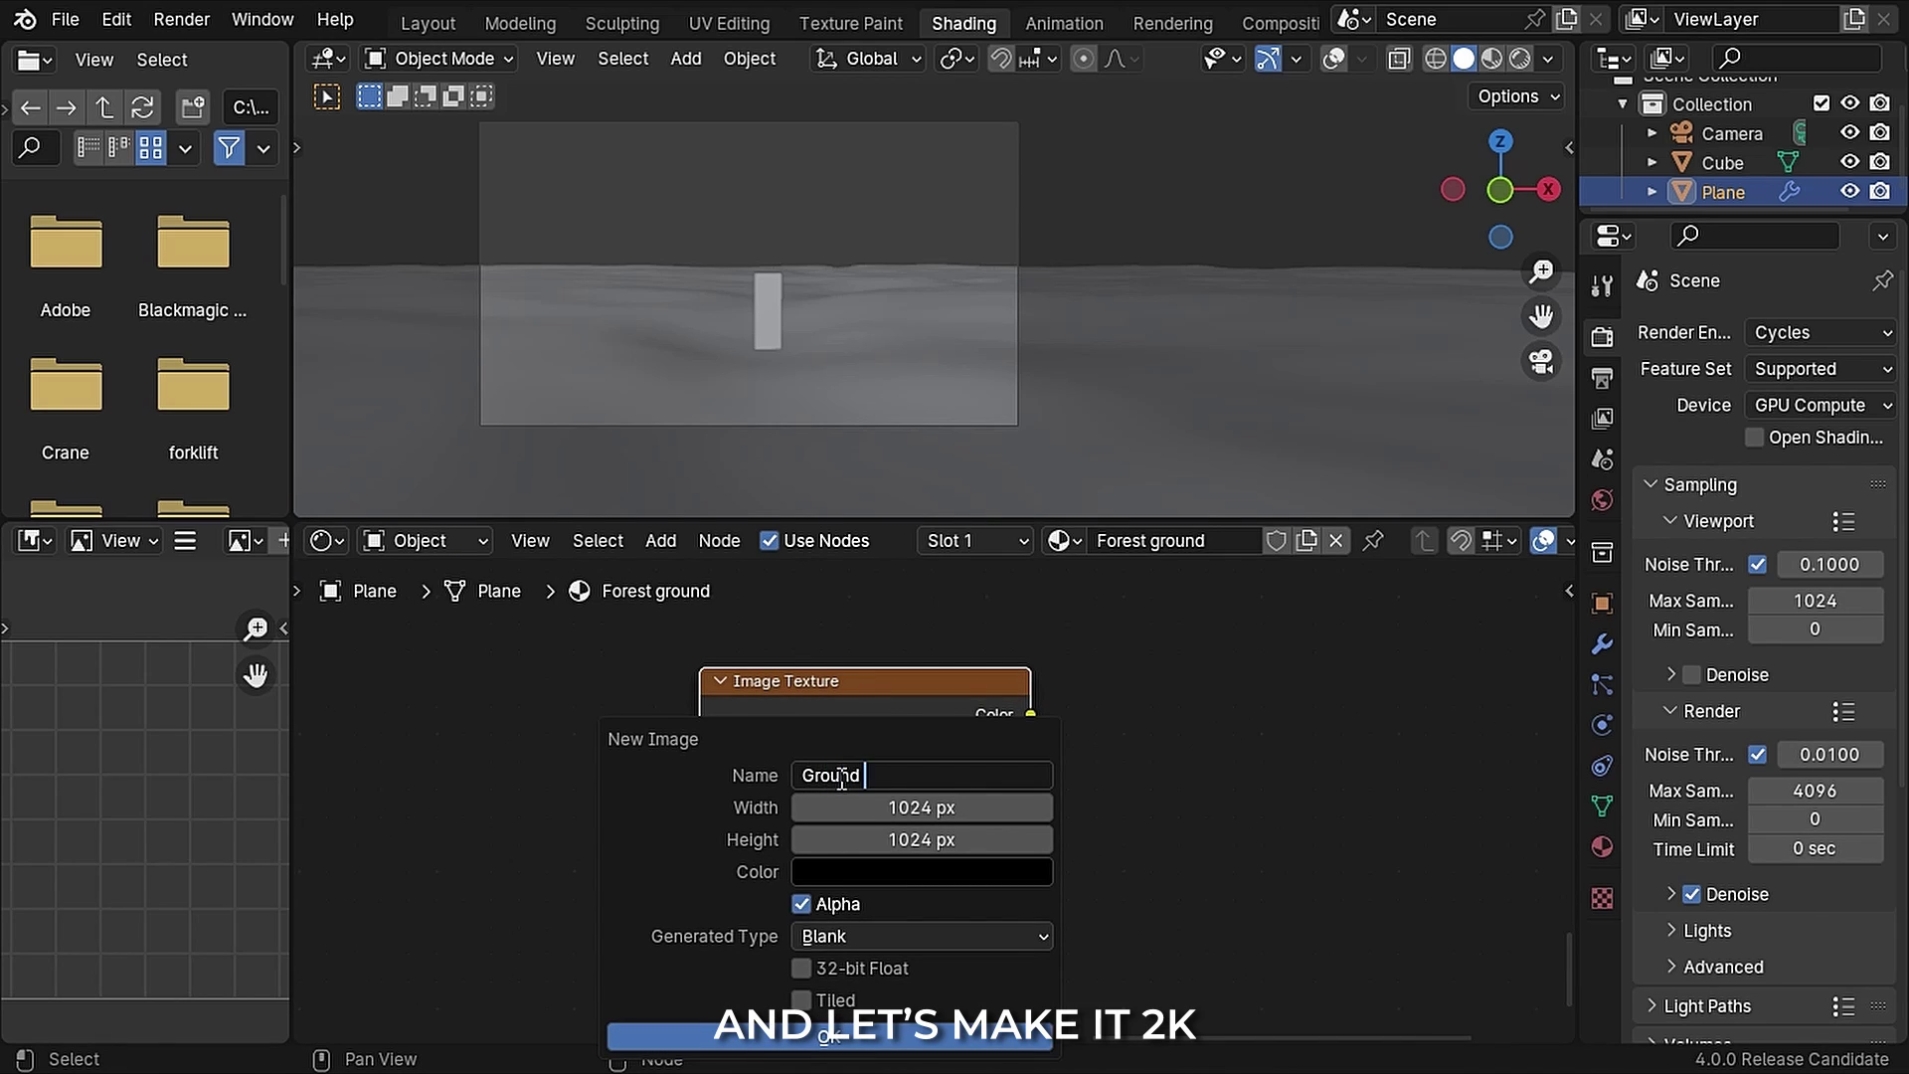
type(" mask Path")
left_click(870, 812)
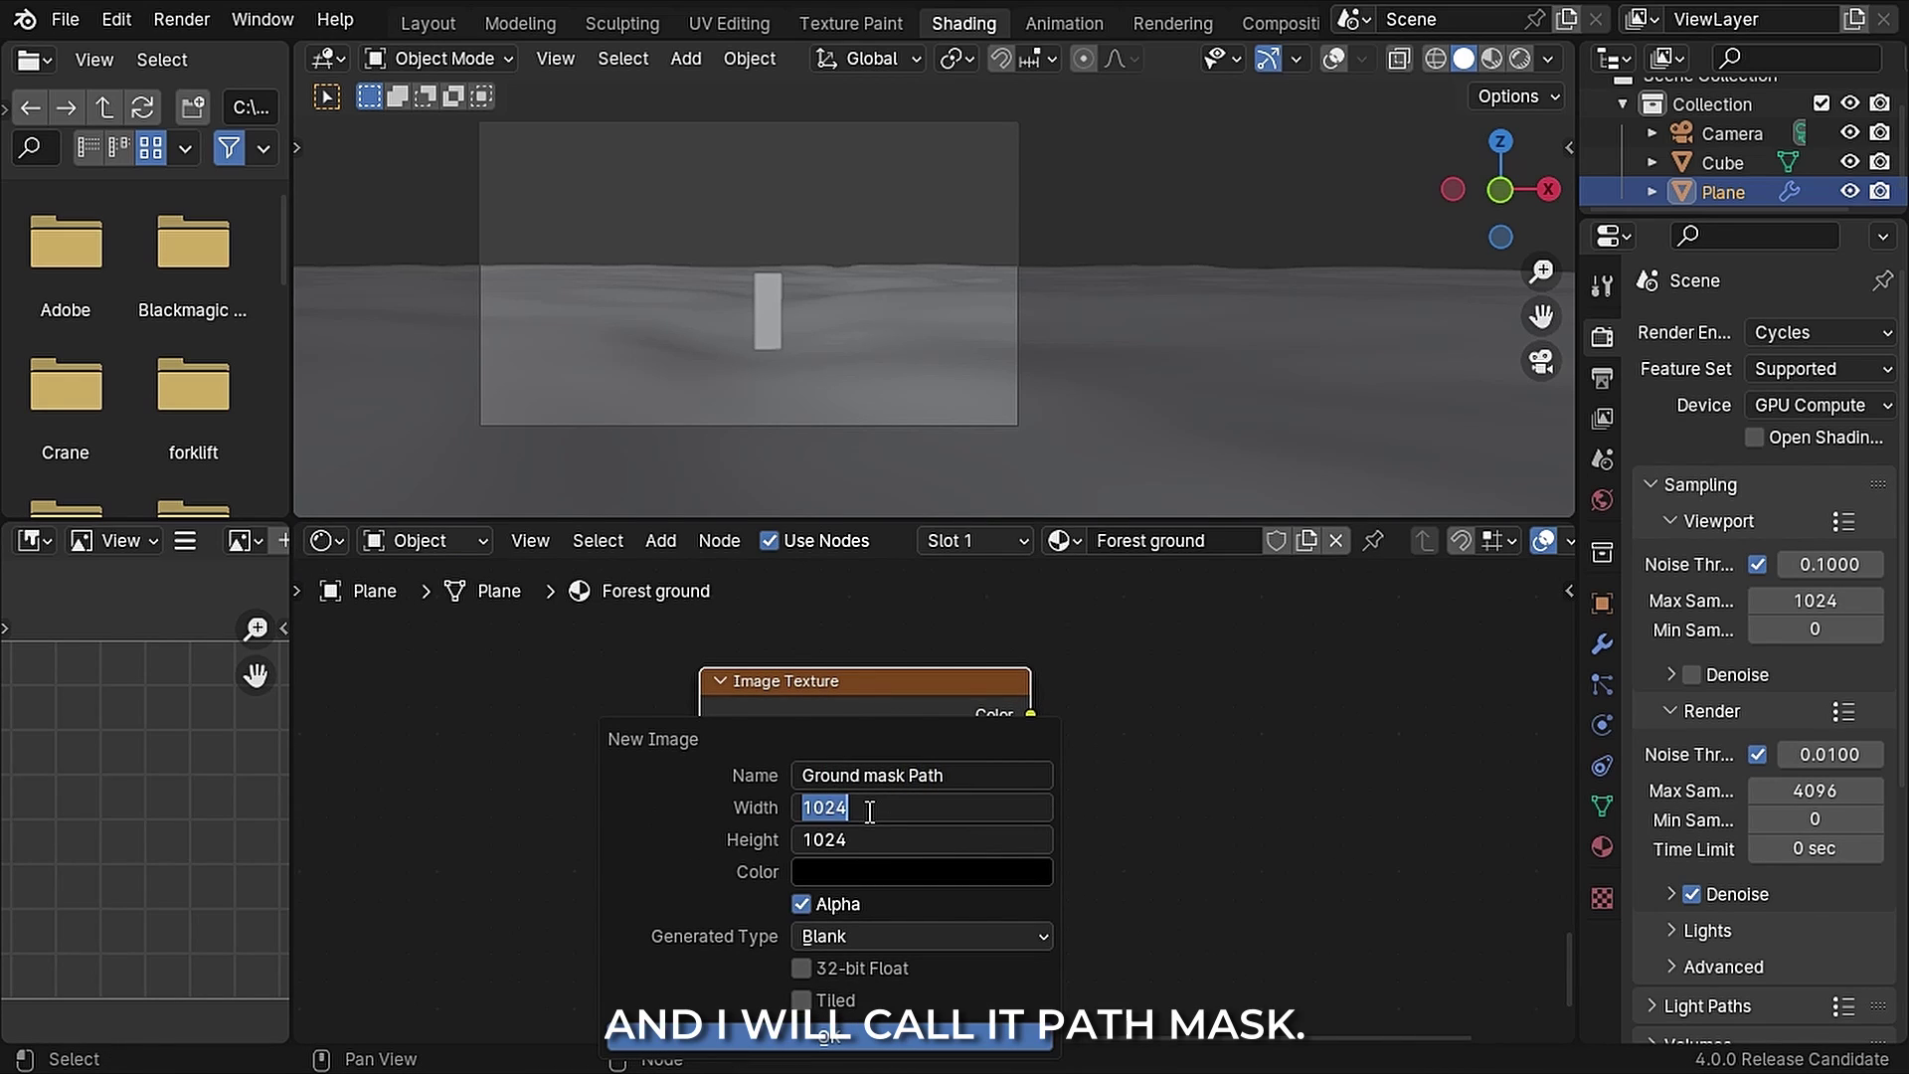
key("Return")
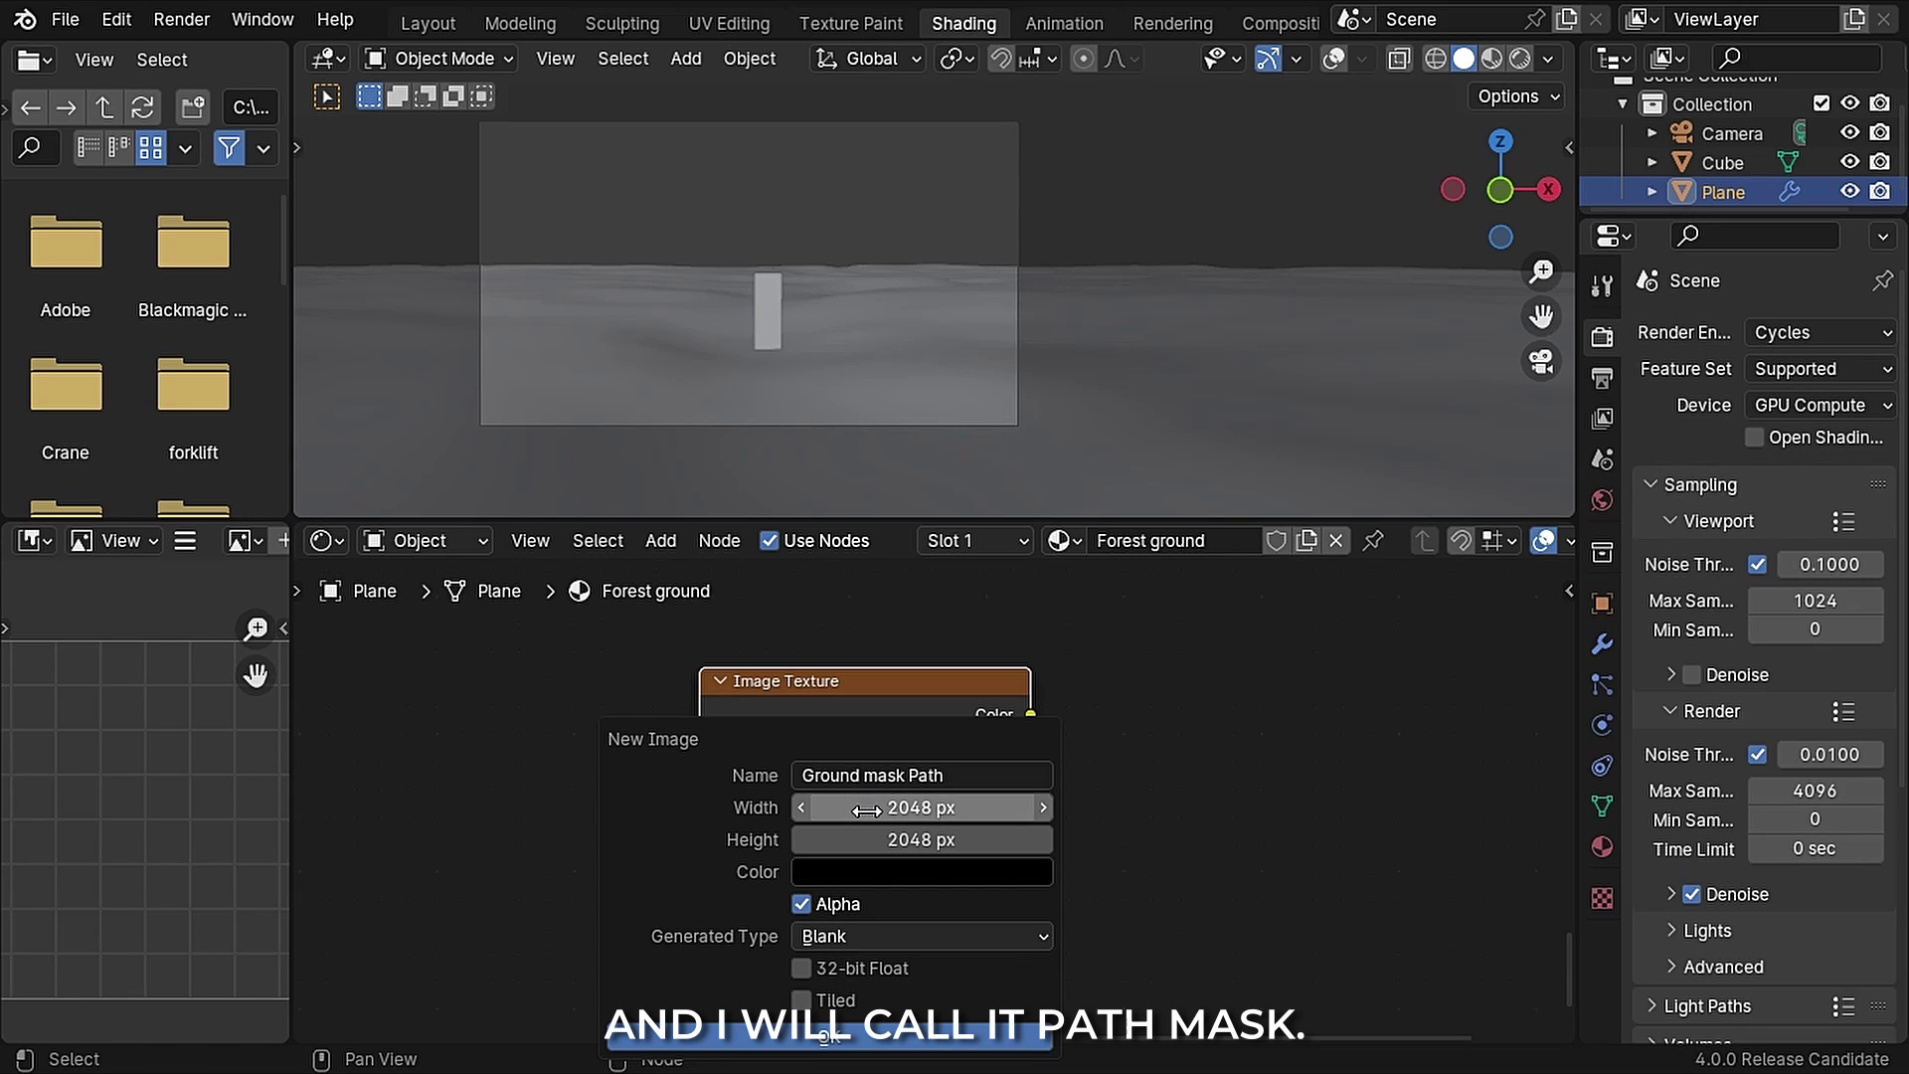
left_click(830, 1034)
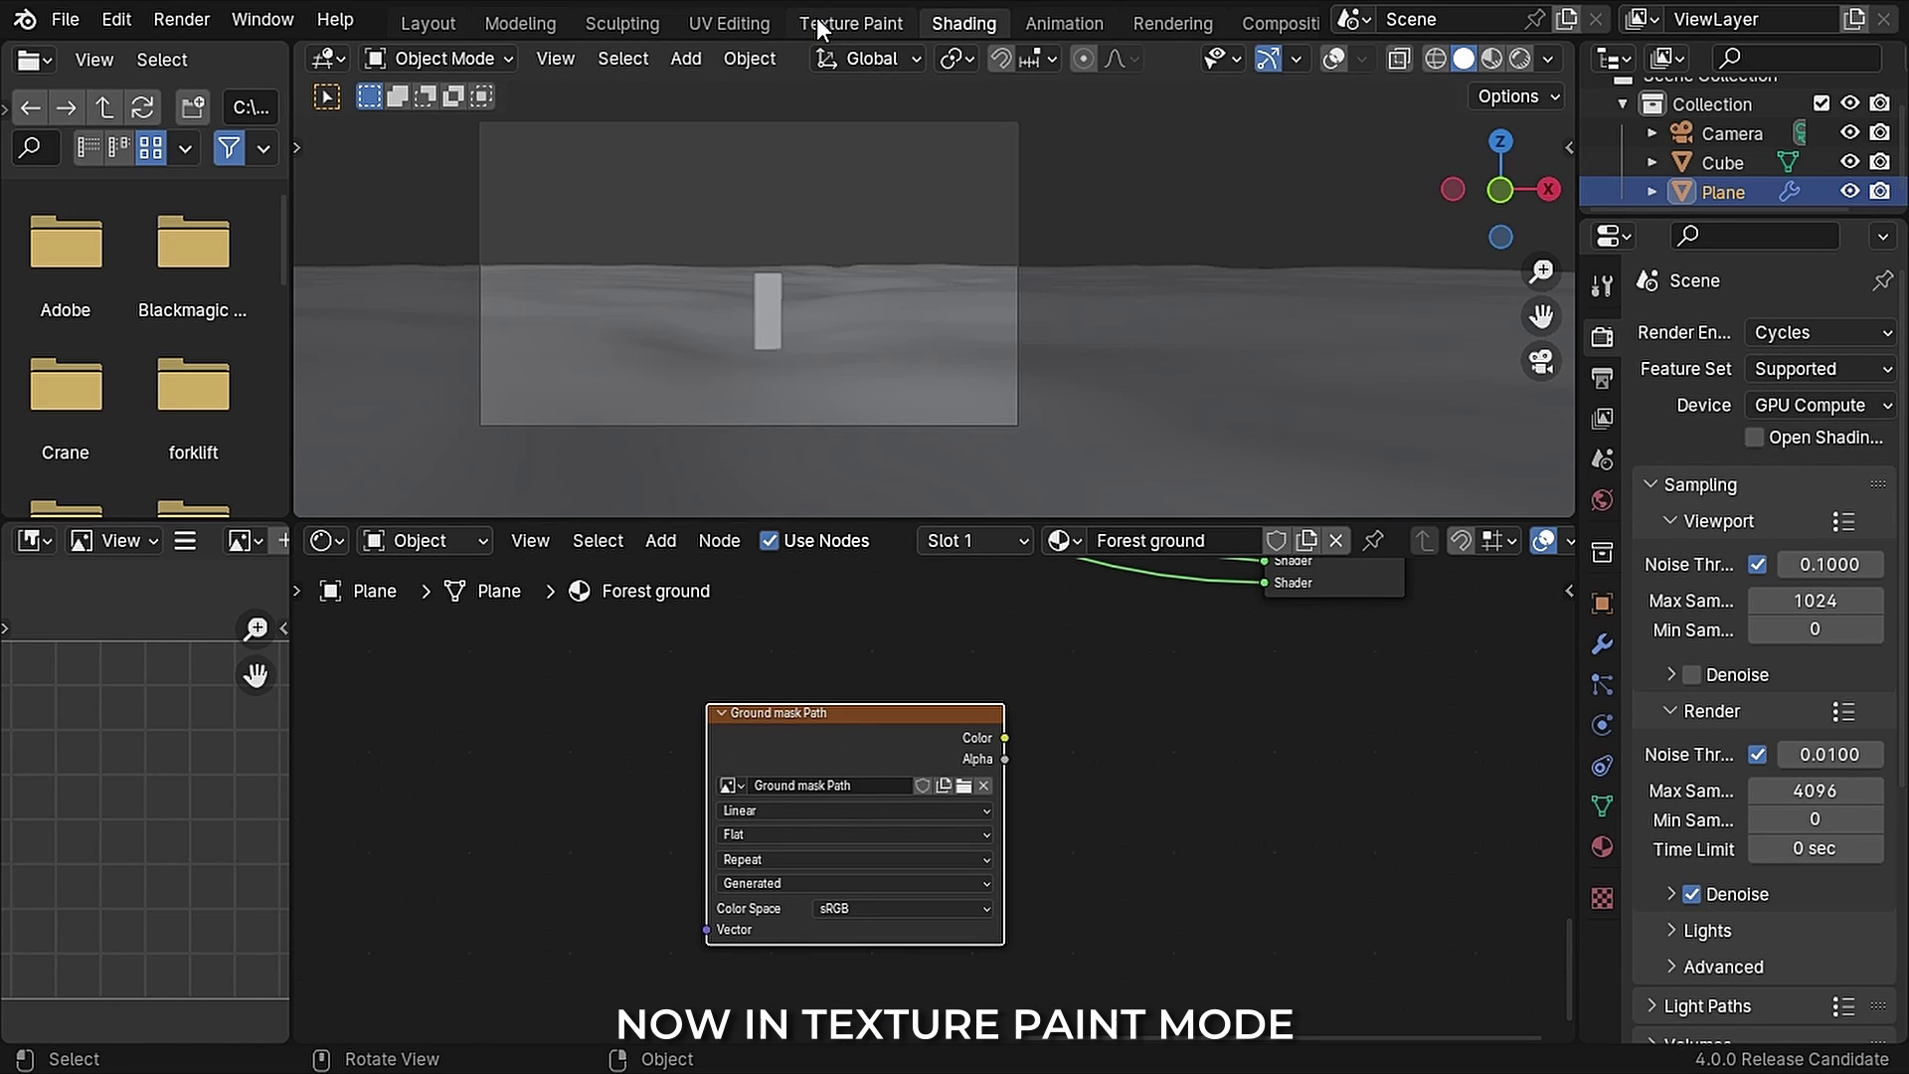
Step: Paint a white stroke along the terrain's path on Ground mask Path with a 59 px brush in Texture Paint and save the image
left_click(850, 23)
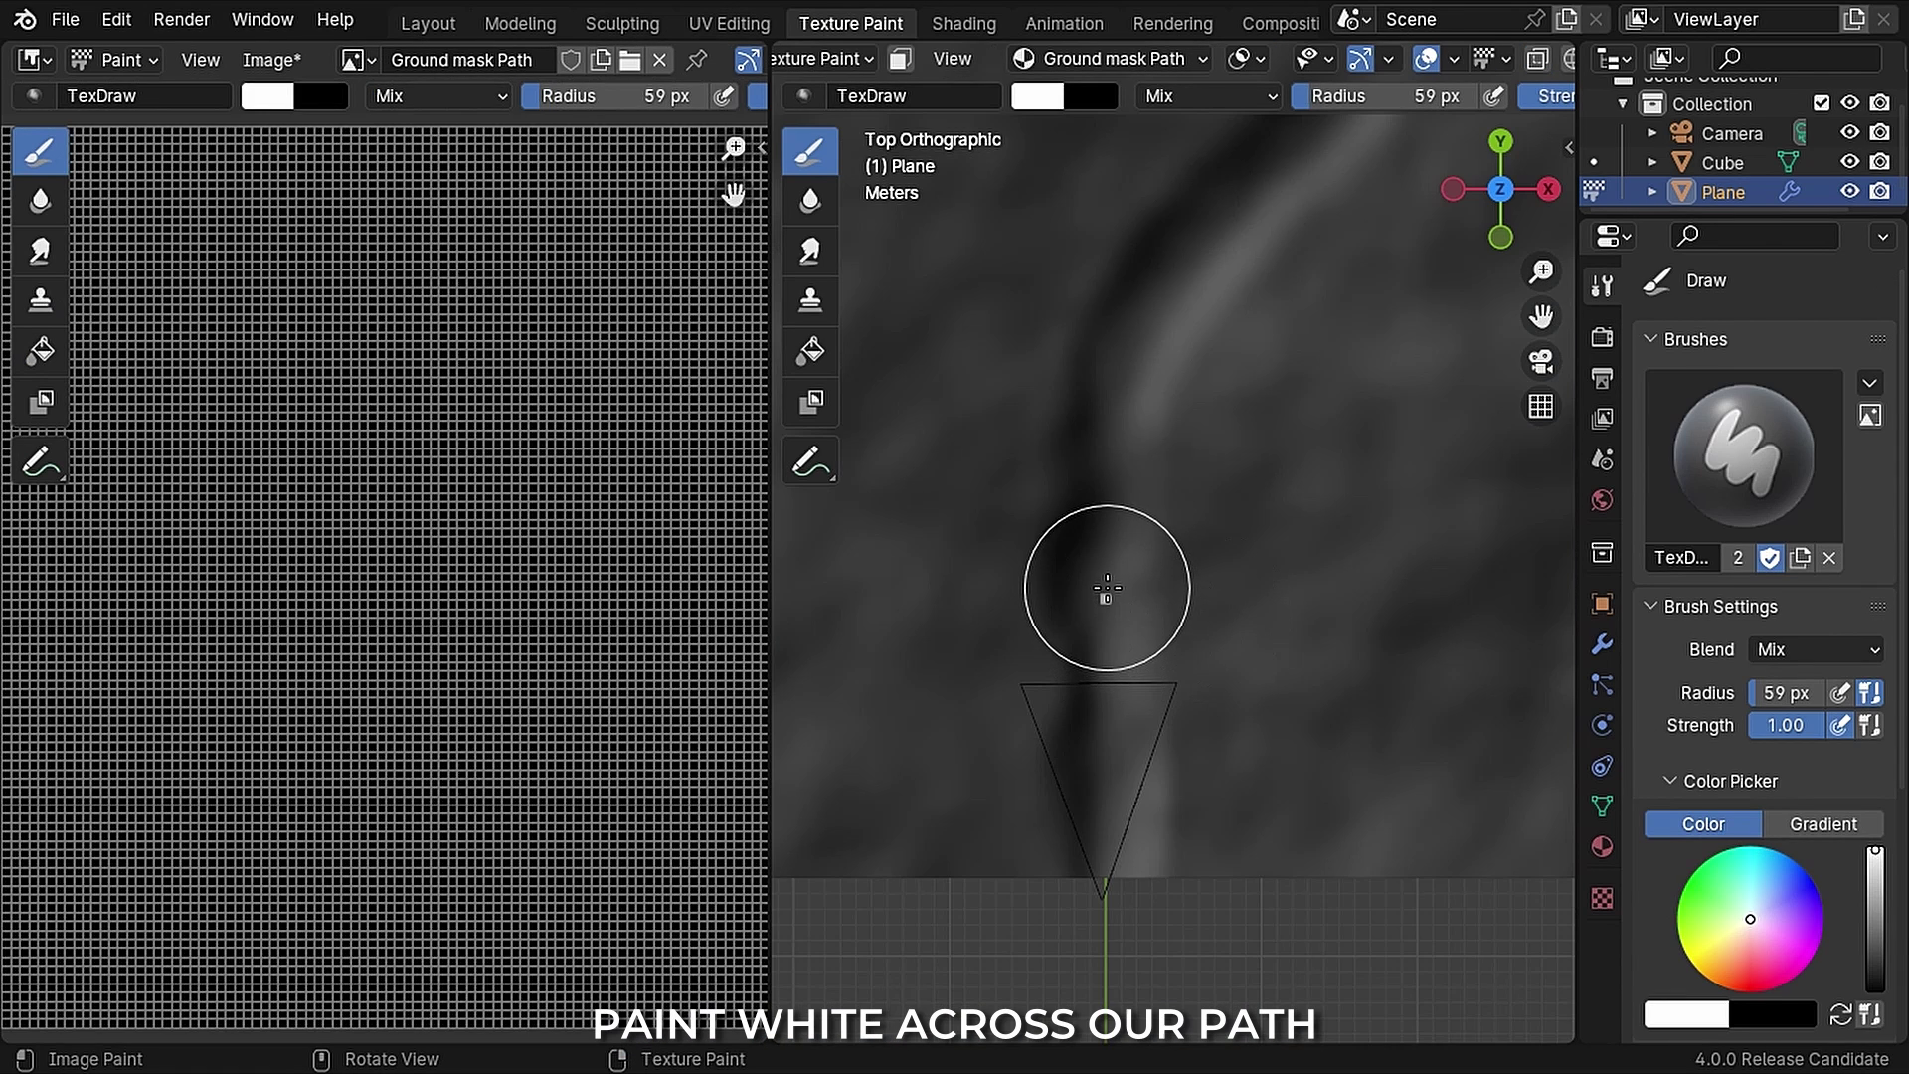
left_click_drag(1106, 587, 1107, 855)
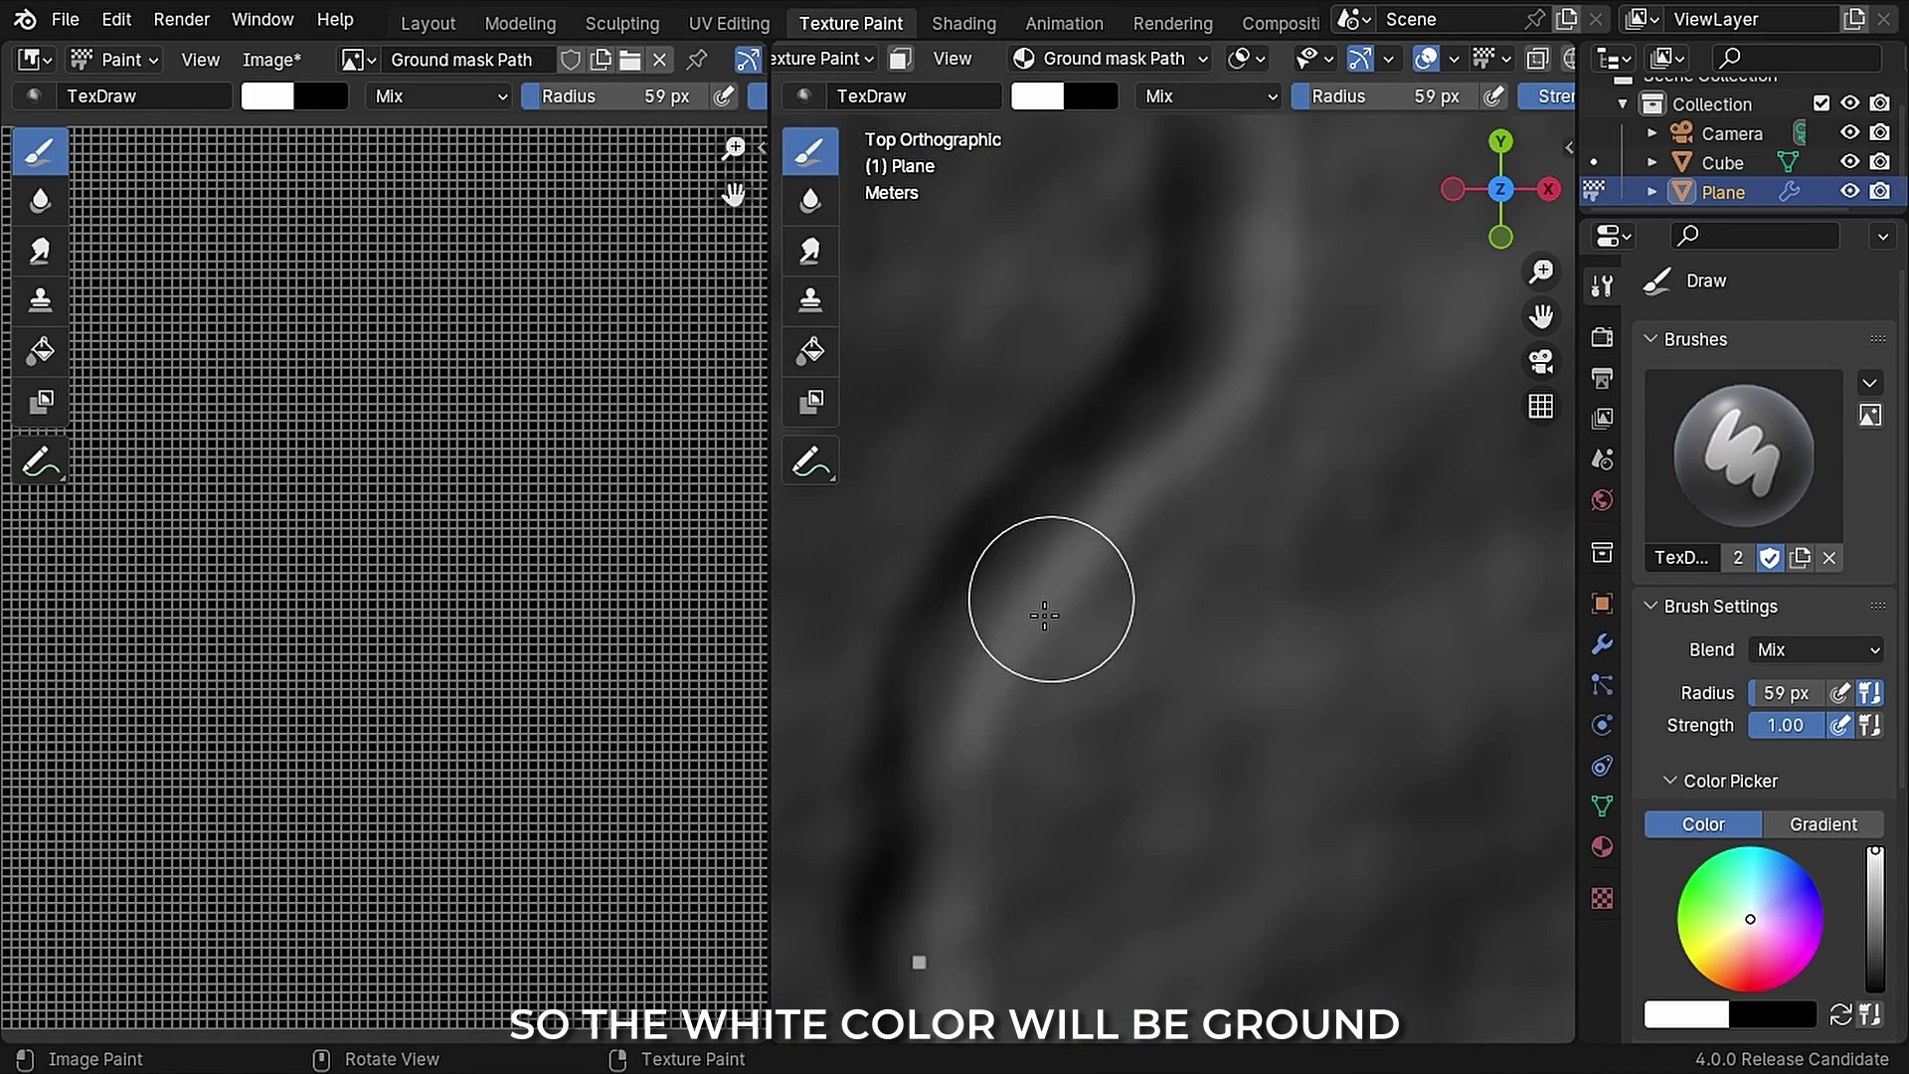
left_click_drag(1034, 393, 994, 1024)
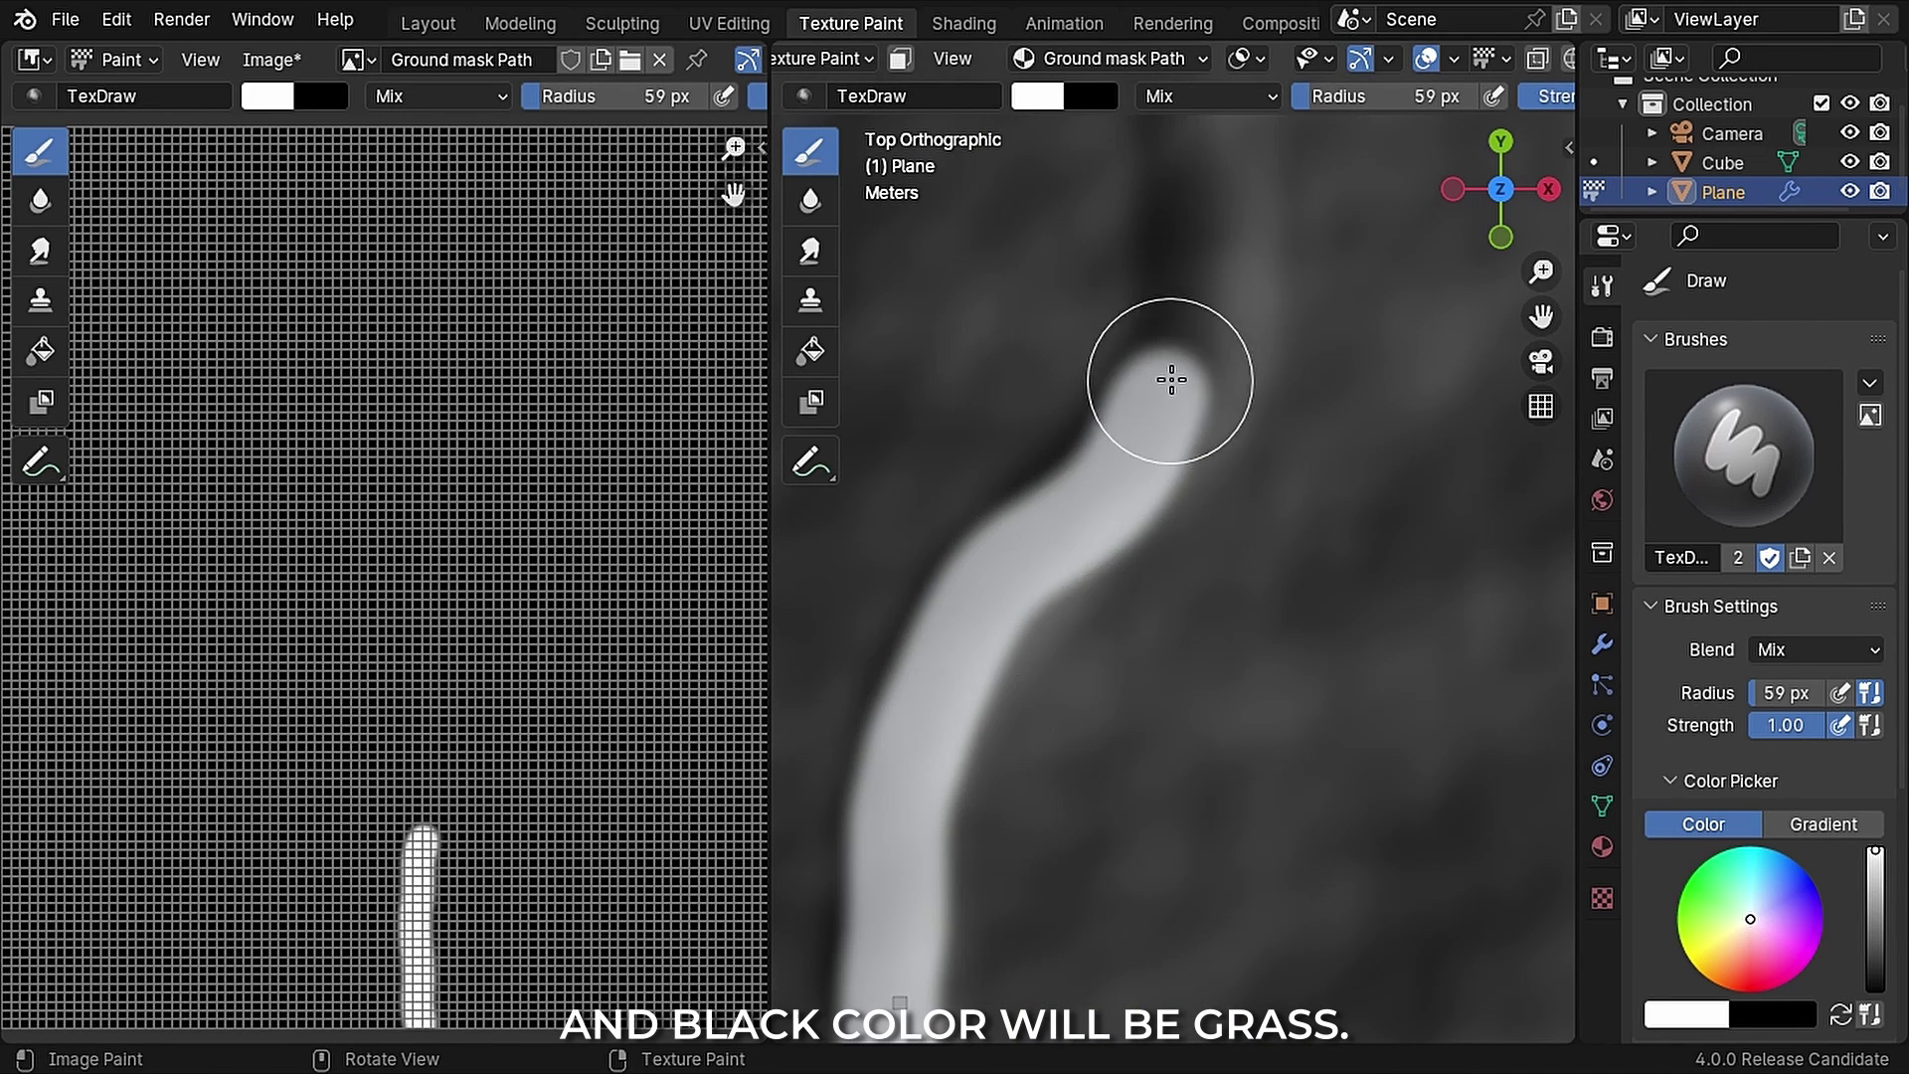
mouse_move(1171, 380)
left_mouse_down()
mouse_move(1125, 770)
mouse_move(1129, 644)
mouse_move(1025, 627)
mouse_move(1095, 266)
left_mouse_up()
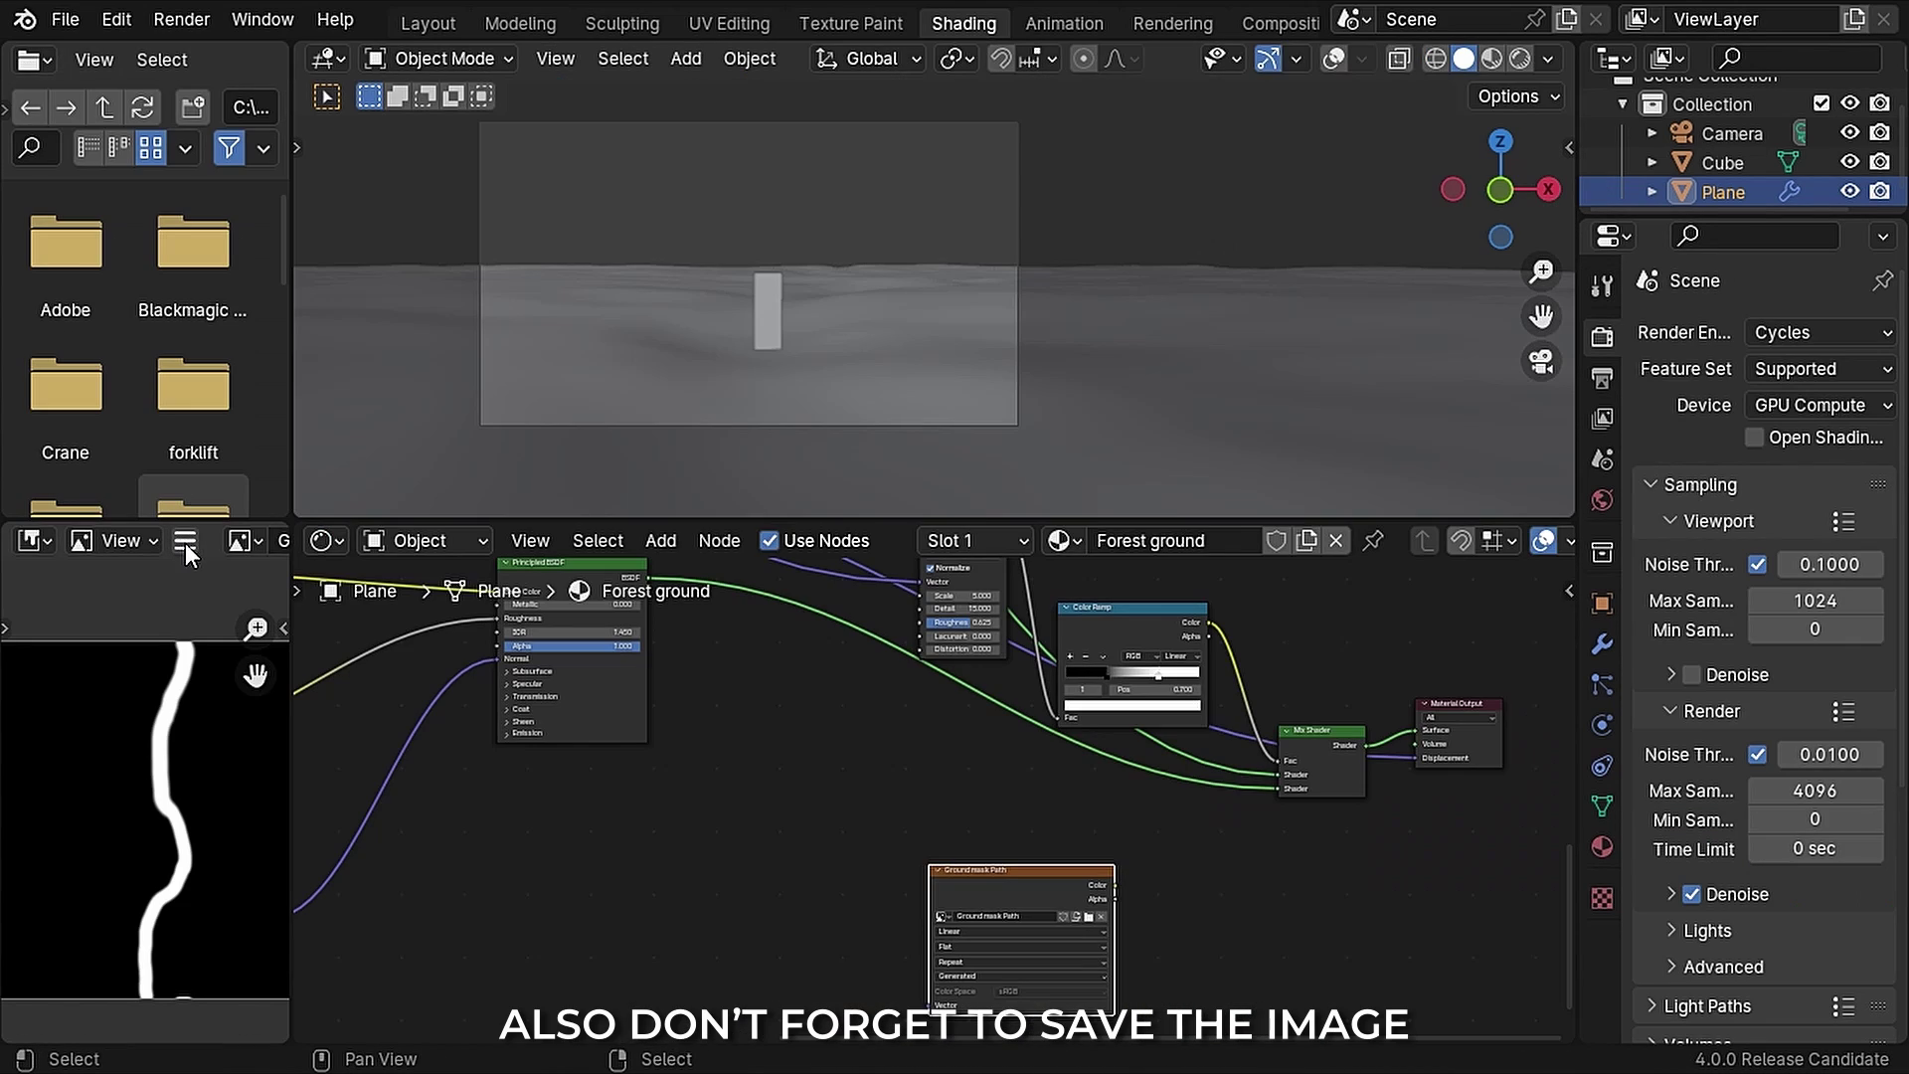
left_click(185, 541)
mouse_move(223, 602)
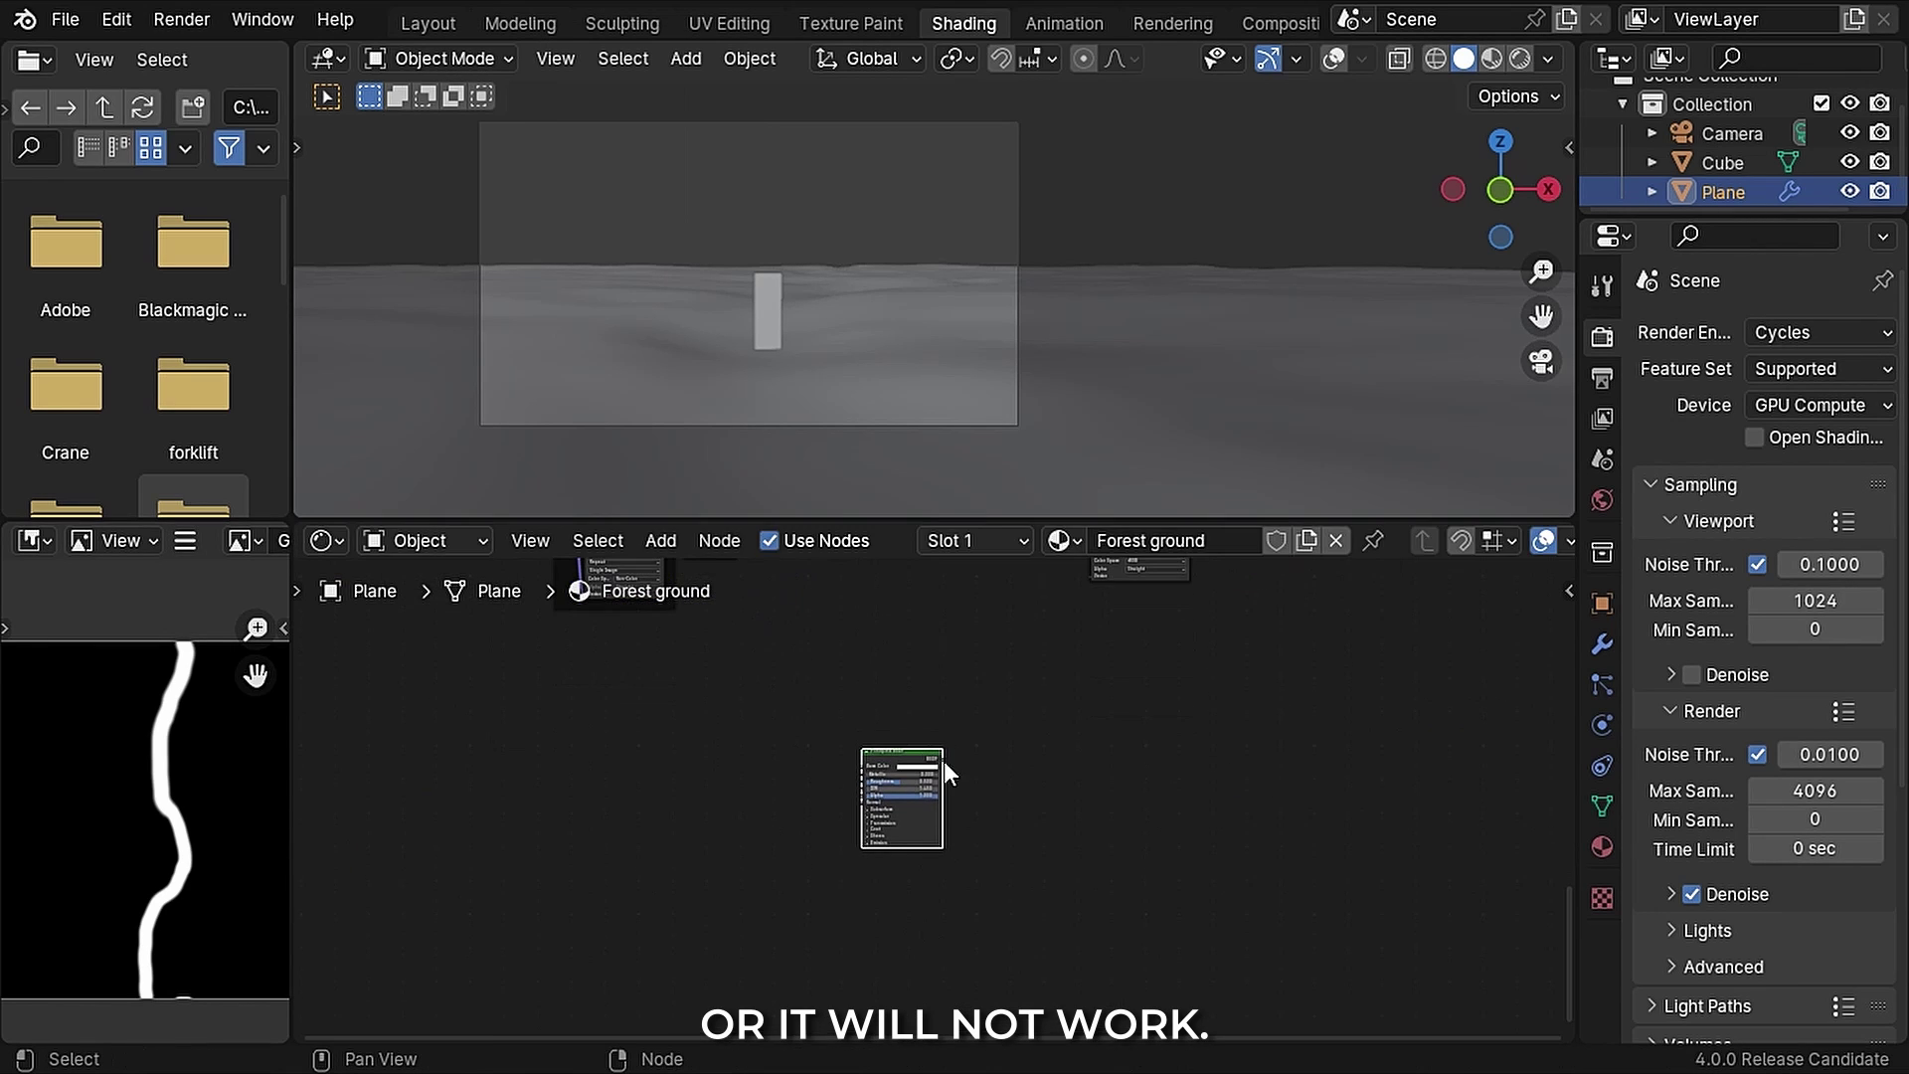
Step: Choose the forest_leaves_04 diffuse, displacement and normal maps for a texture setup on the duplicated Principled BSDF
left_click(910, 738)
key("ctrl+shift+t")
scroll(873, 398, "down", 1)
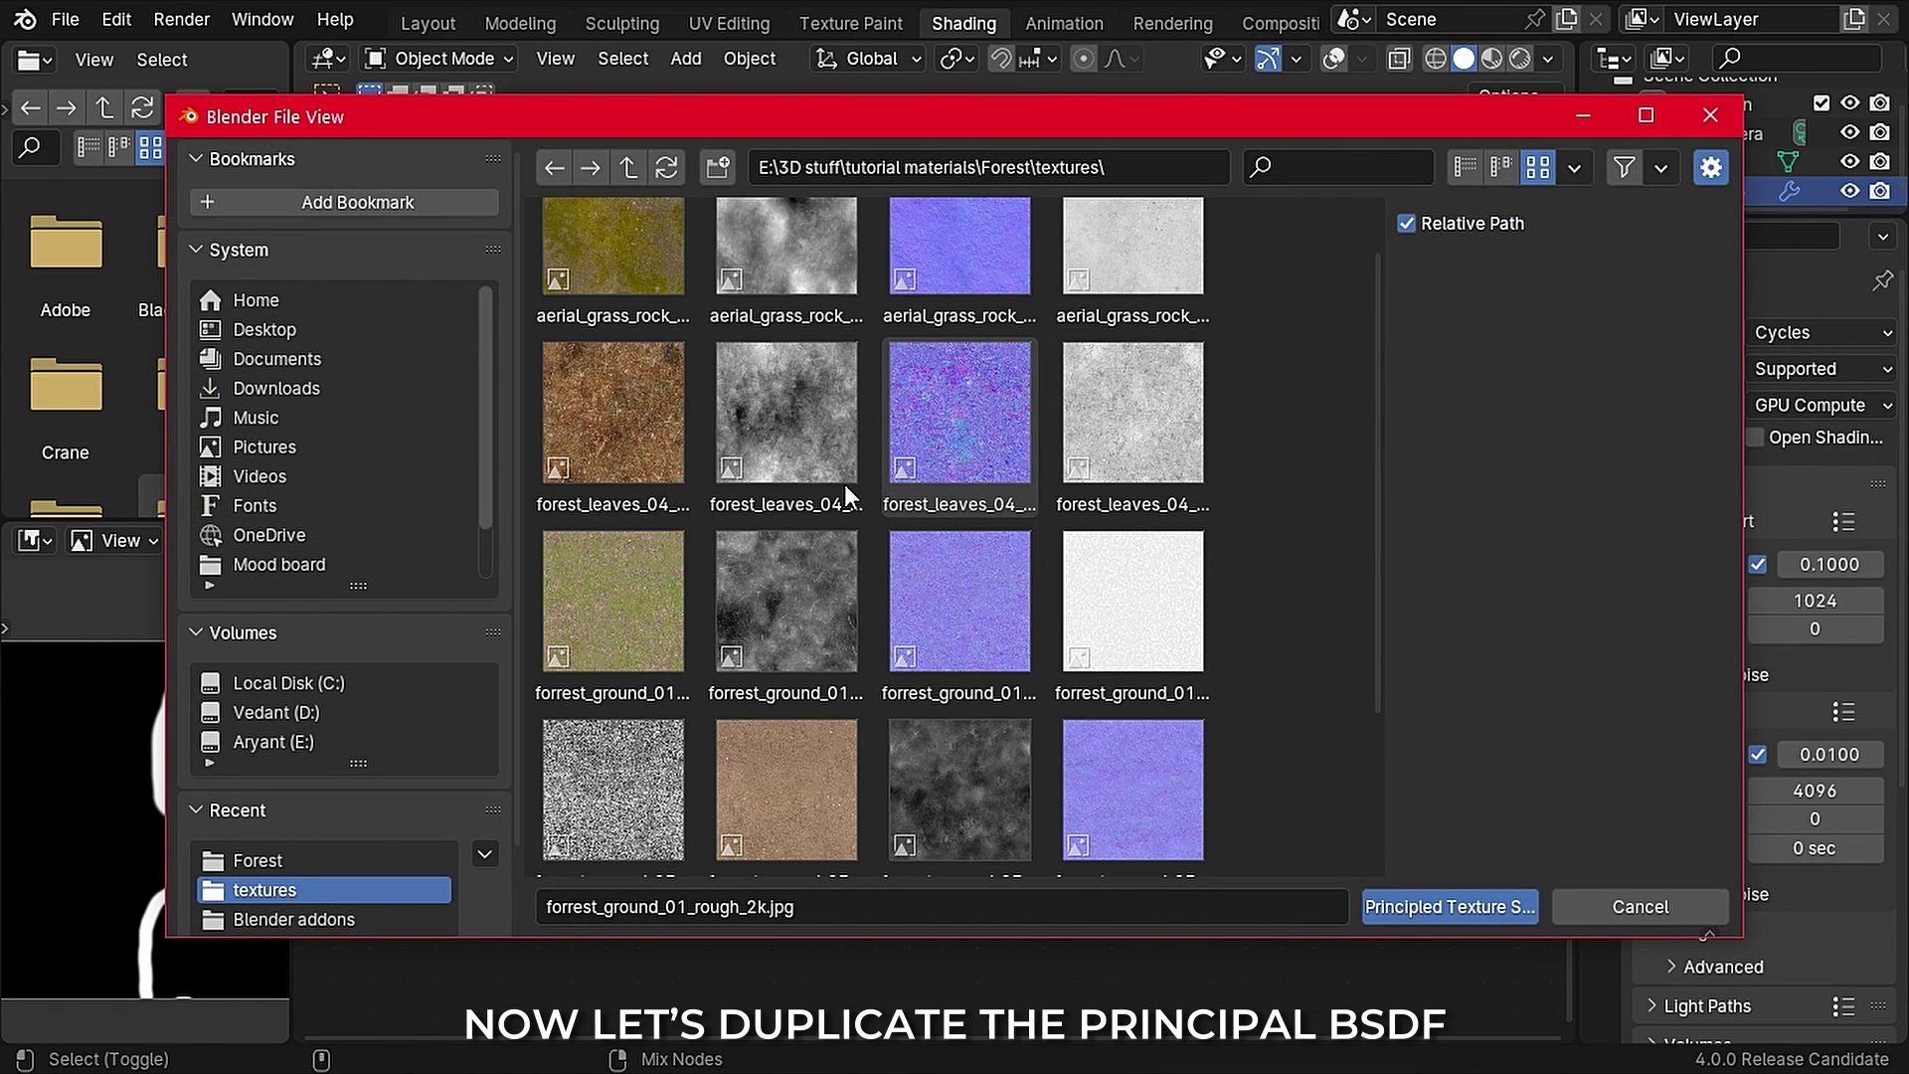
left_click(617, 418)
left_click(792, 442, "ctrl")
left_click(956, 458, "ctrl")
Step: Load the forrest_ground_03 bump, diffuse, displacement, normal and roughness maps as a Principled texture setup
scroll(935, 485, "down", 2)
left_click(612, 597)
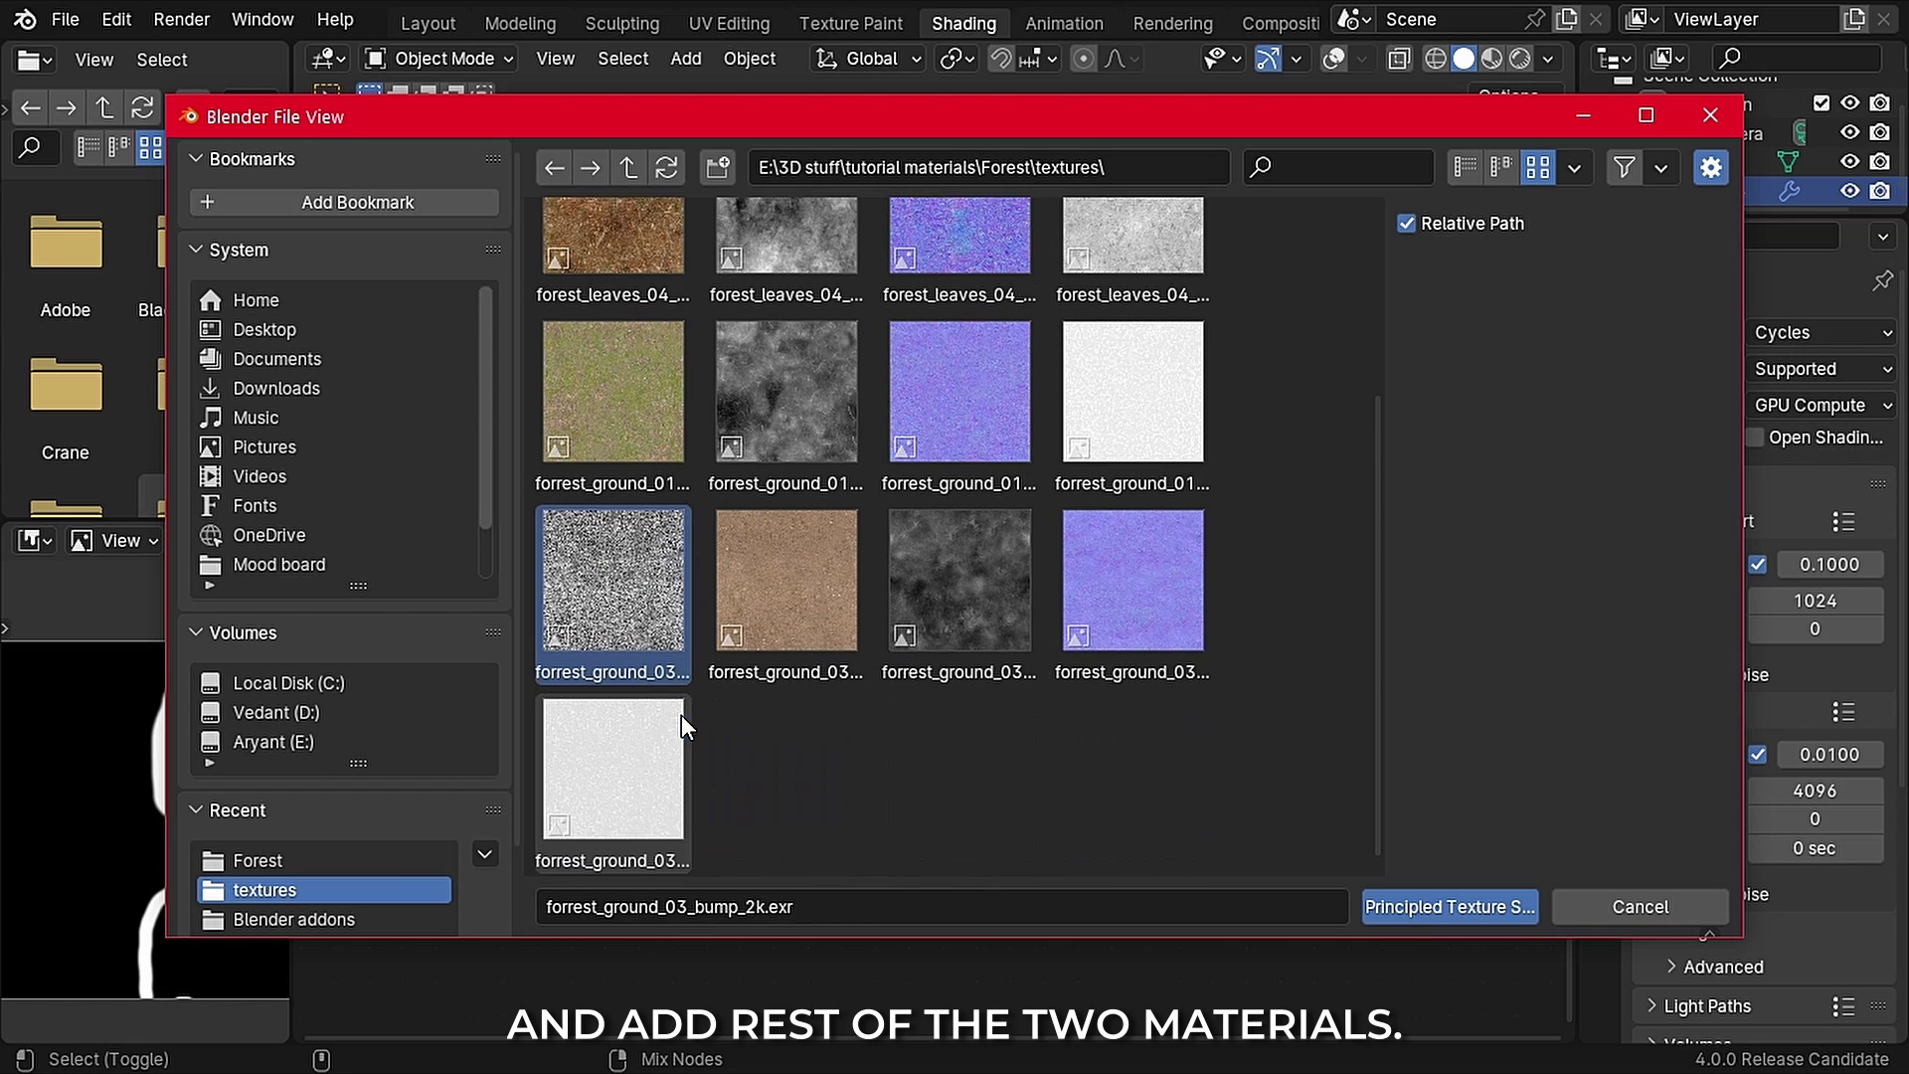
left_click(785, 596, "ctrl")
left_click(960, 597, "ctrl")
left_click(1133, 597, "ctrl")
left_click(612, 786, "ctrl")
left_click(1449, 906)
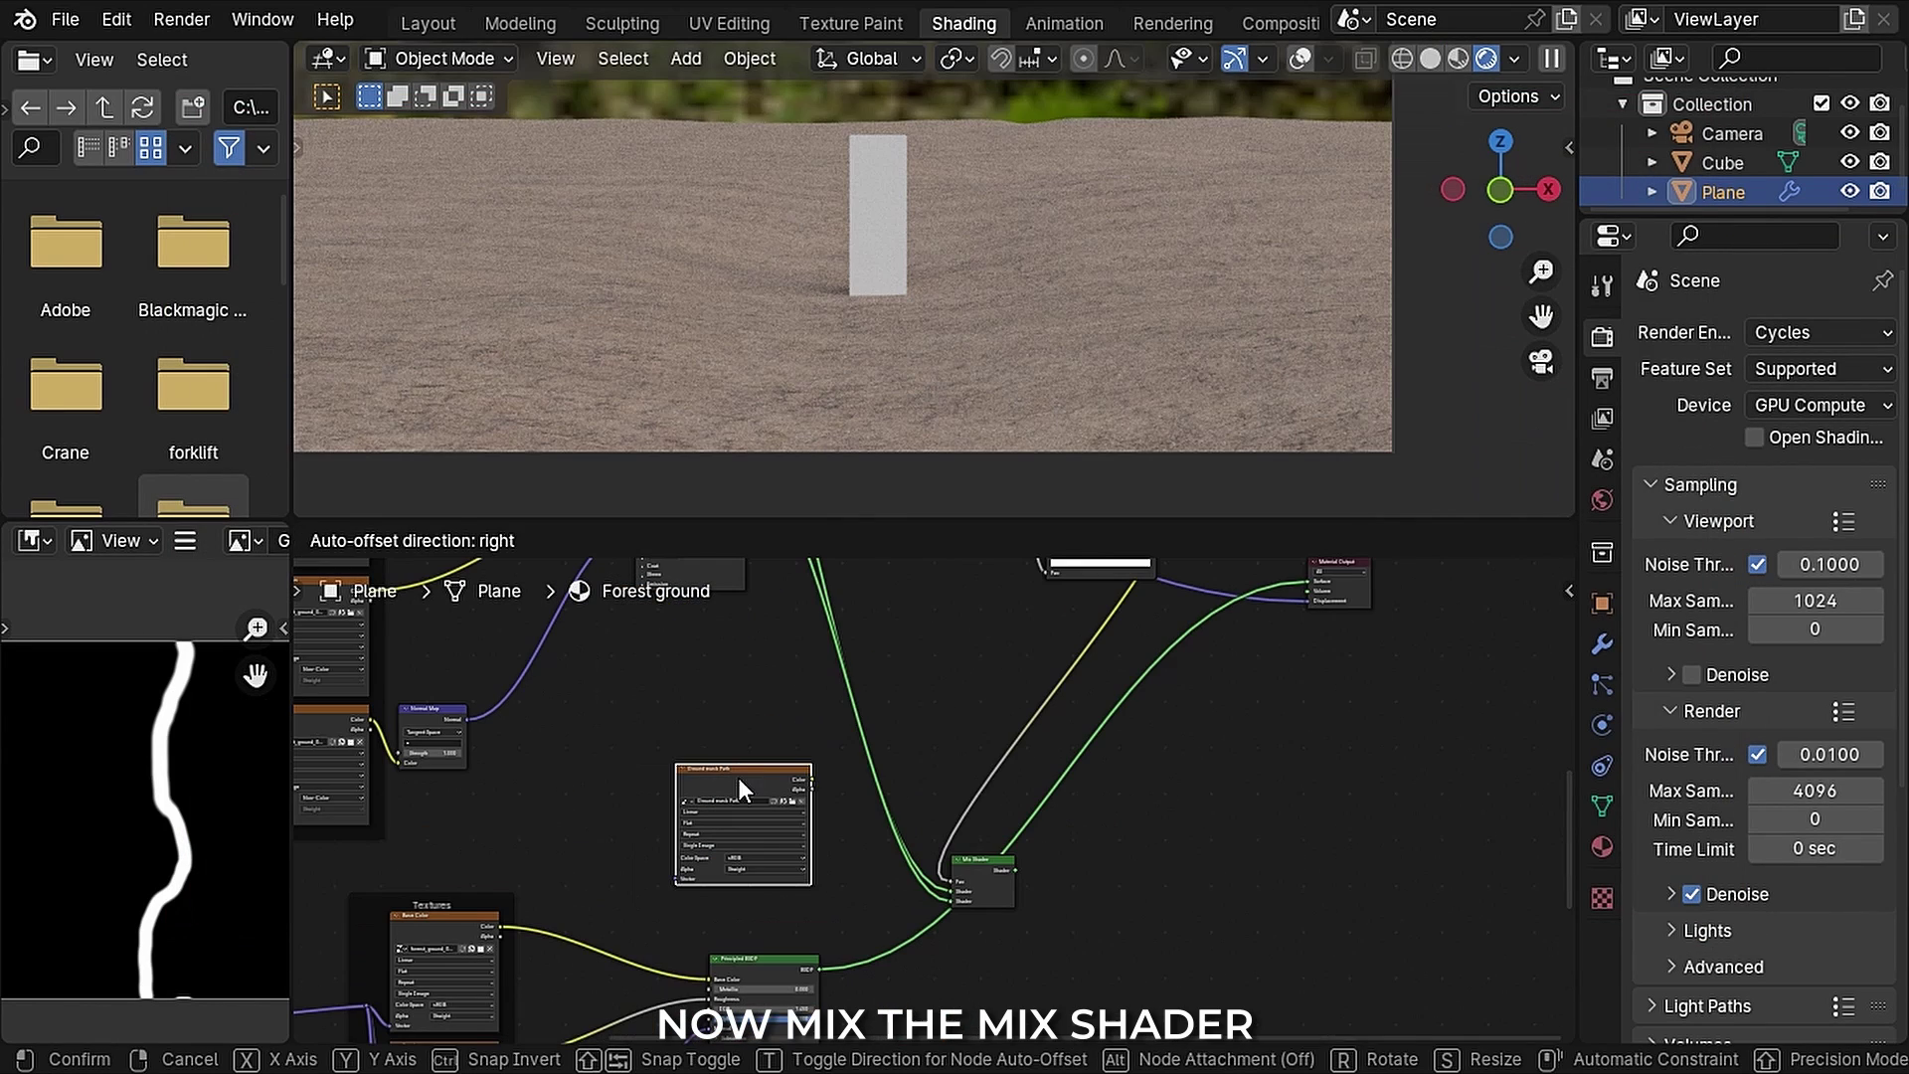
Step: Combine the existing Mix Shader and the path's Principled BSDF in a new Mix Shader, with Ground mask Path's Color as its factor
left_click(738, 778)
right_click_drag(772, 963, 958, 892, "ctrl+shift")
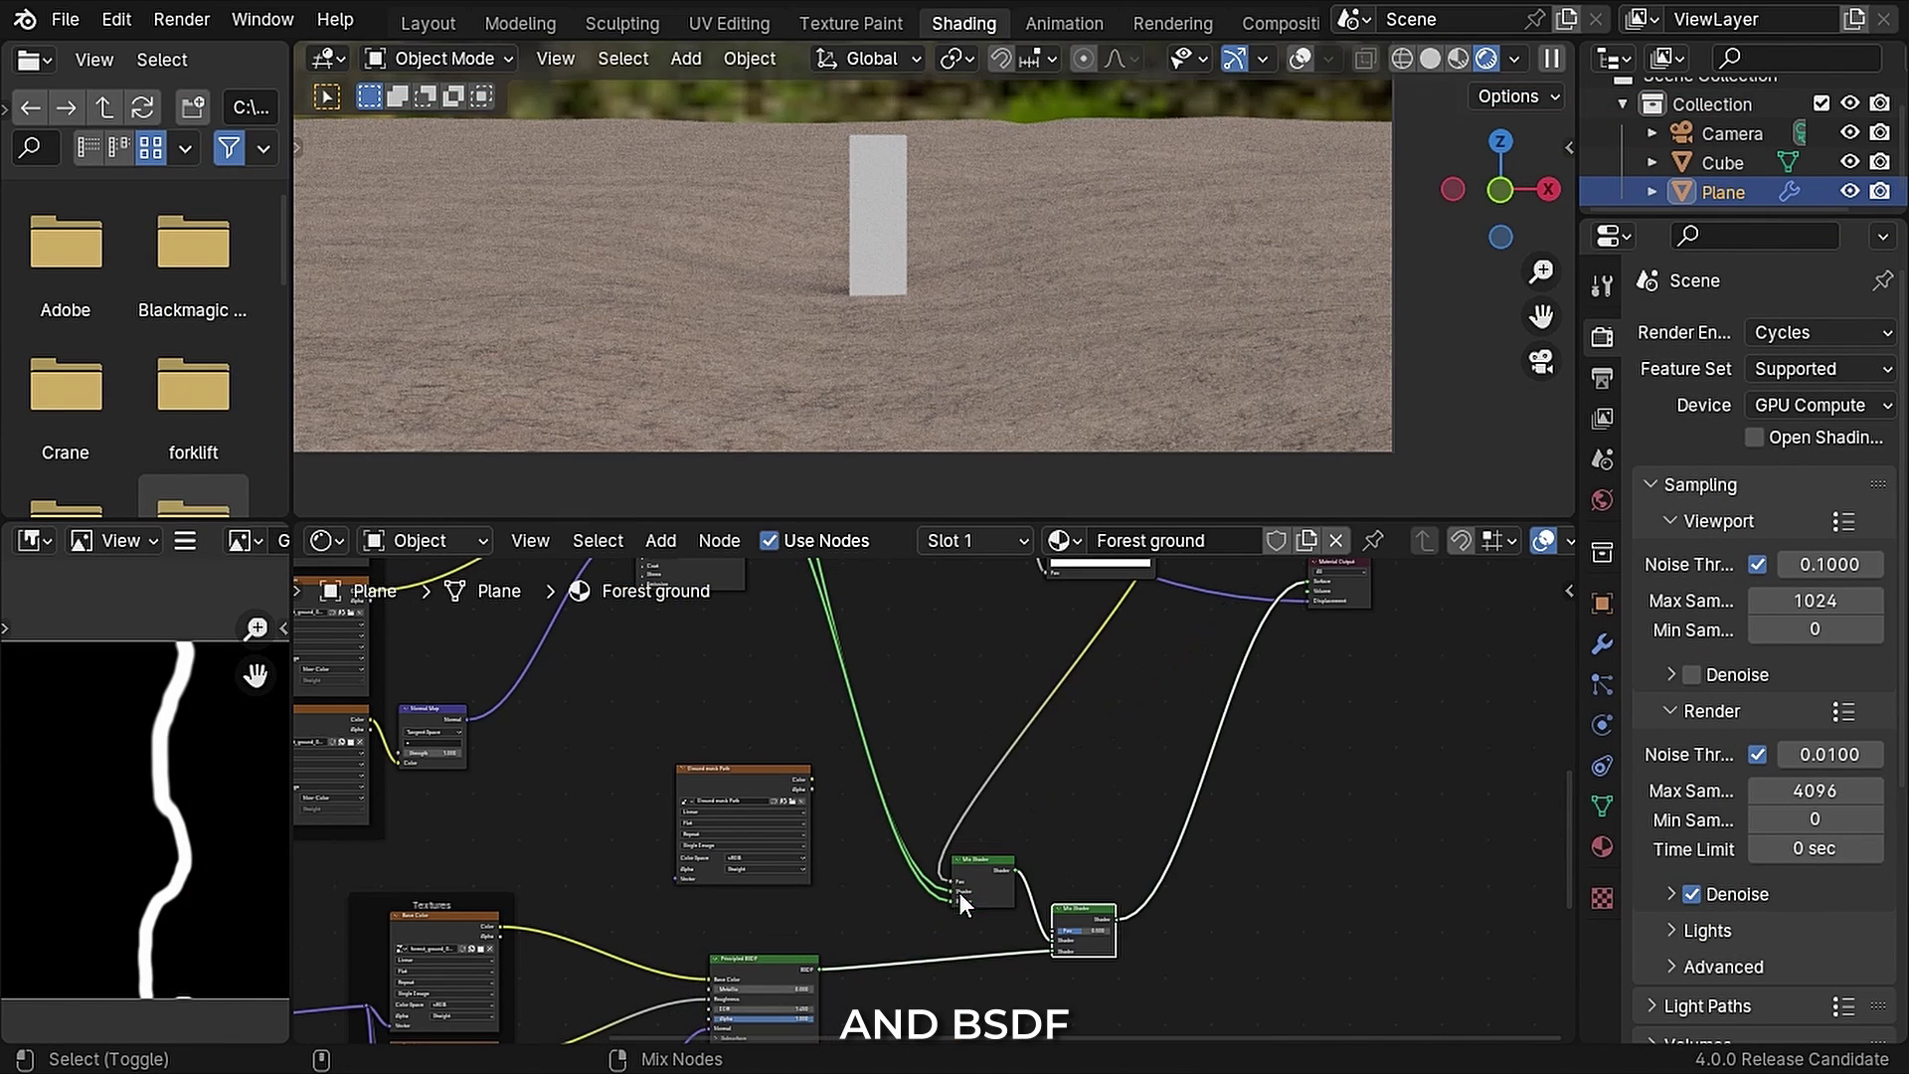
scroll(825, 829, "up", 2)
left_click_drag(702, 716, 873, 798)
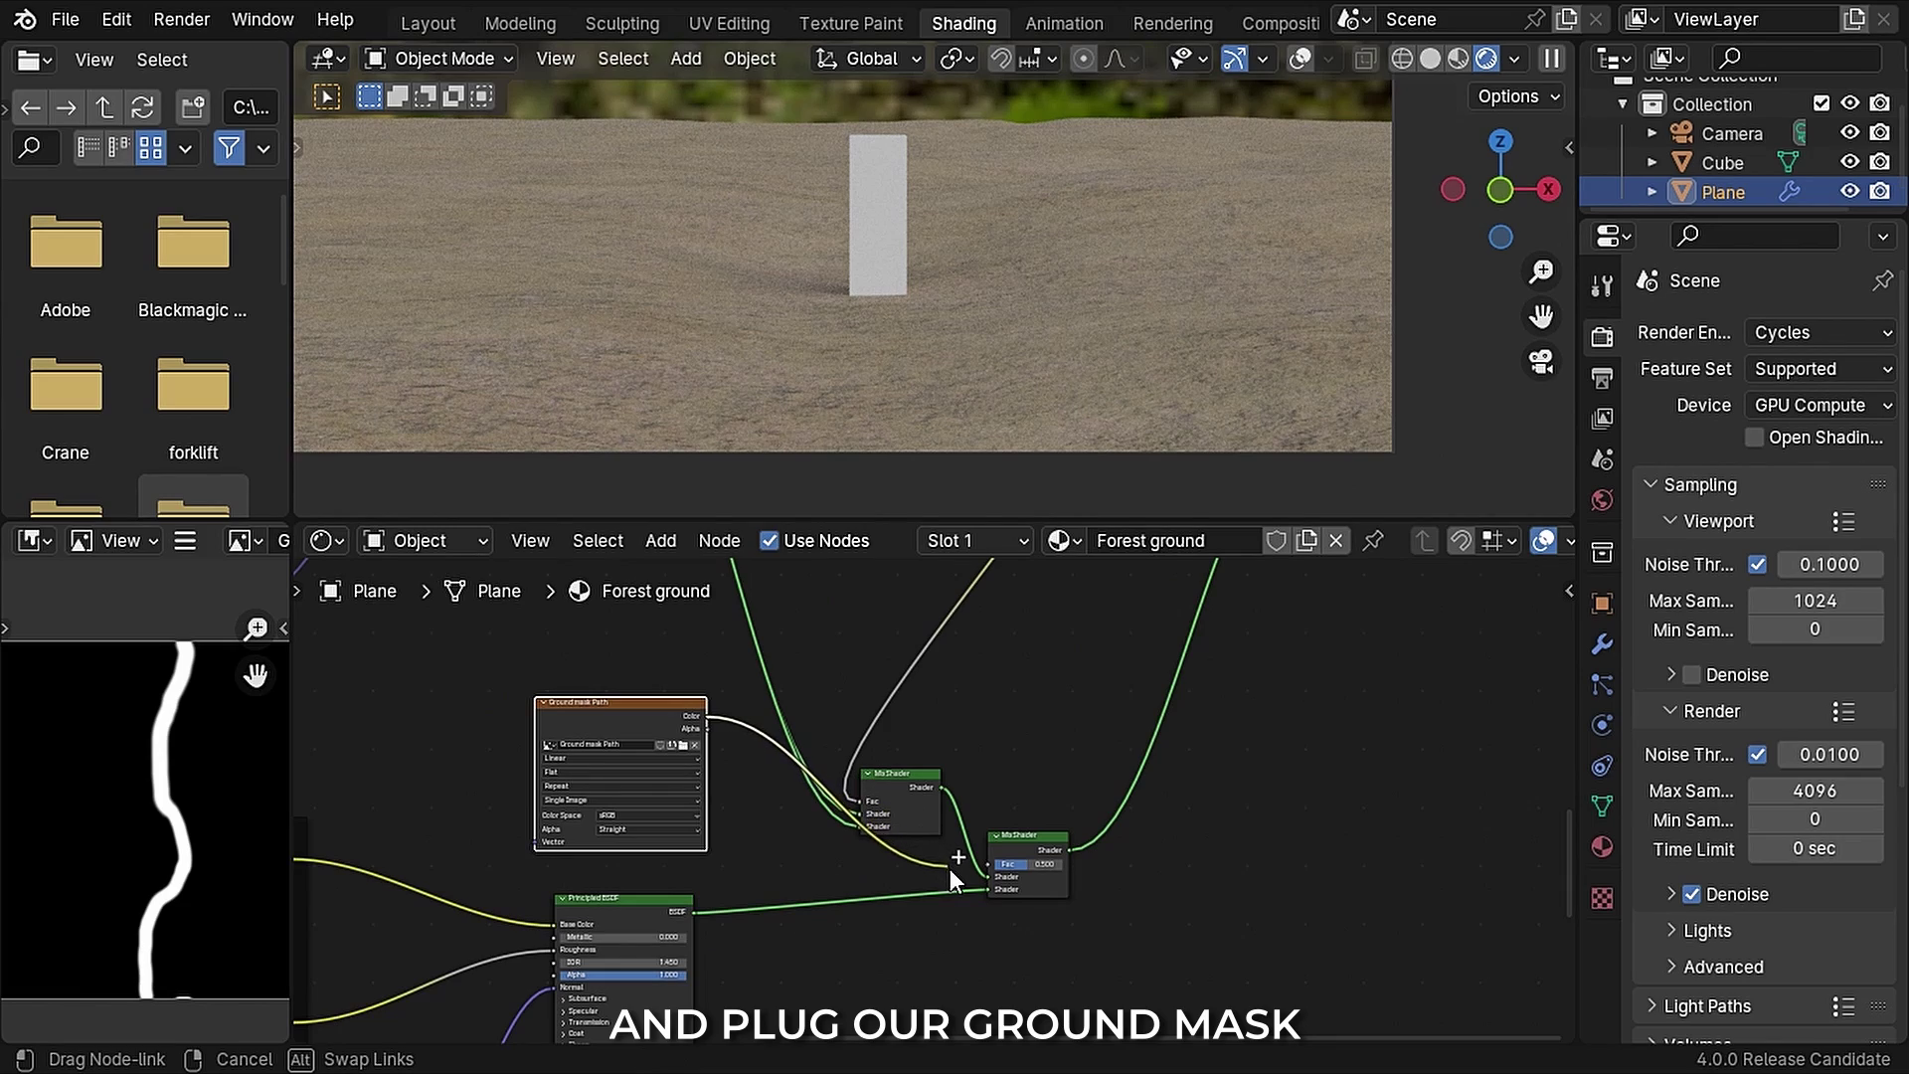
left_click_drag(951, 868, 990, 863)
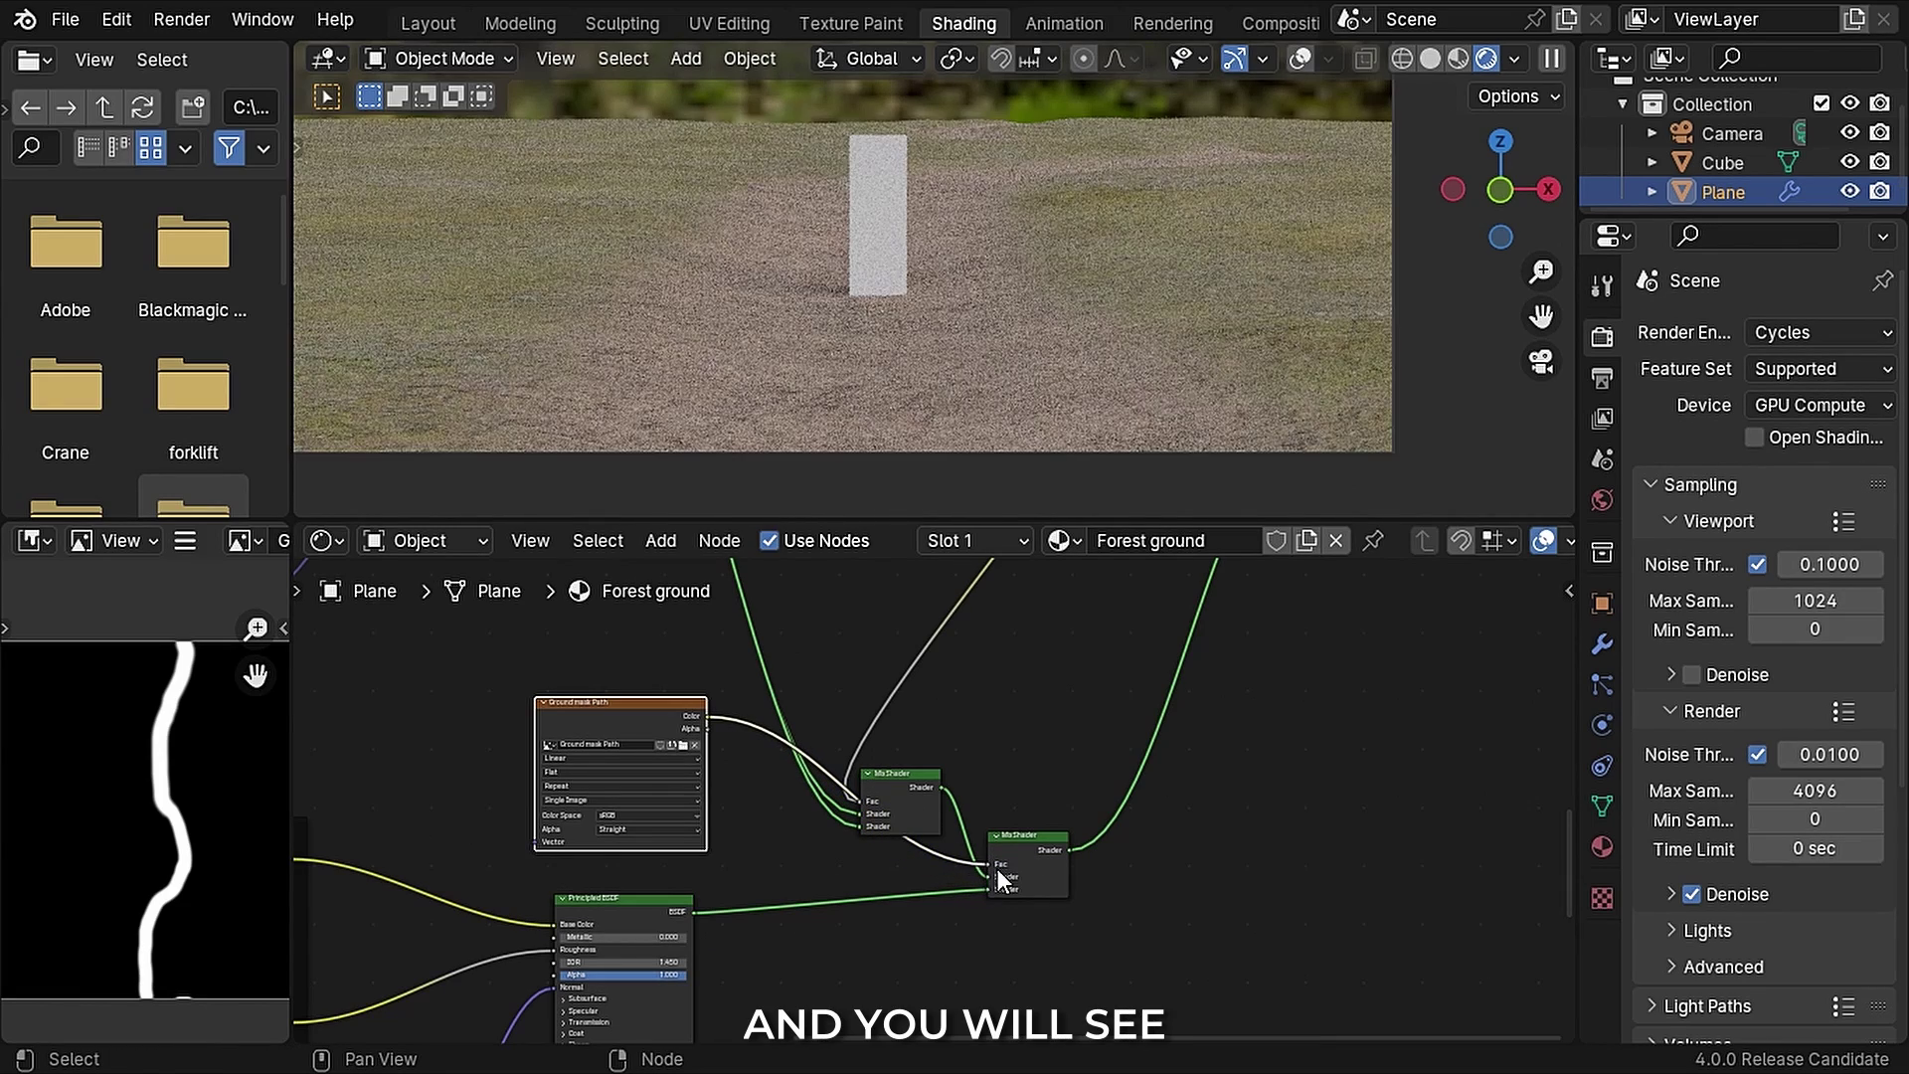
Step: Combine the path's Principled BSDF with the Principled BSDF below it in another Mix Shader
scroll(1006, 348, "down", 3)
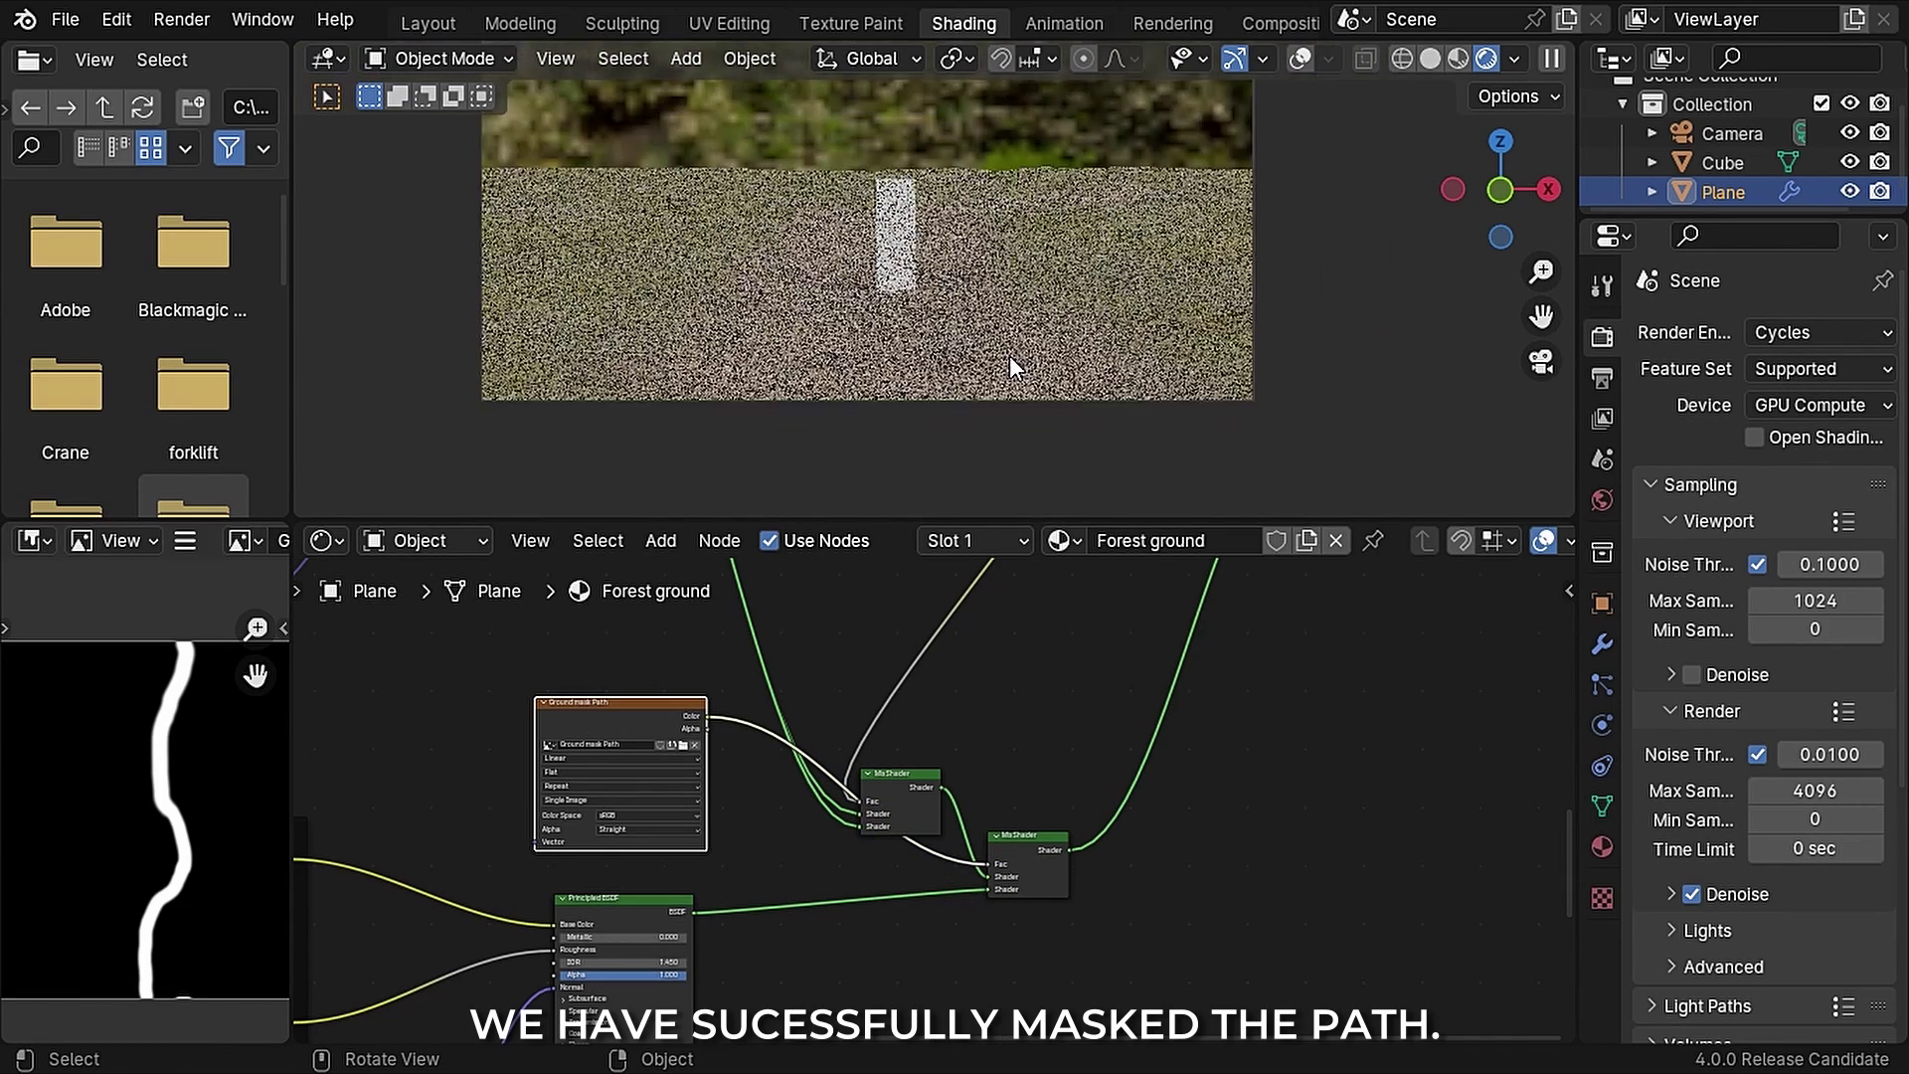
scroll(1022, 319, "up", 2, "shift")
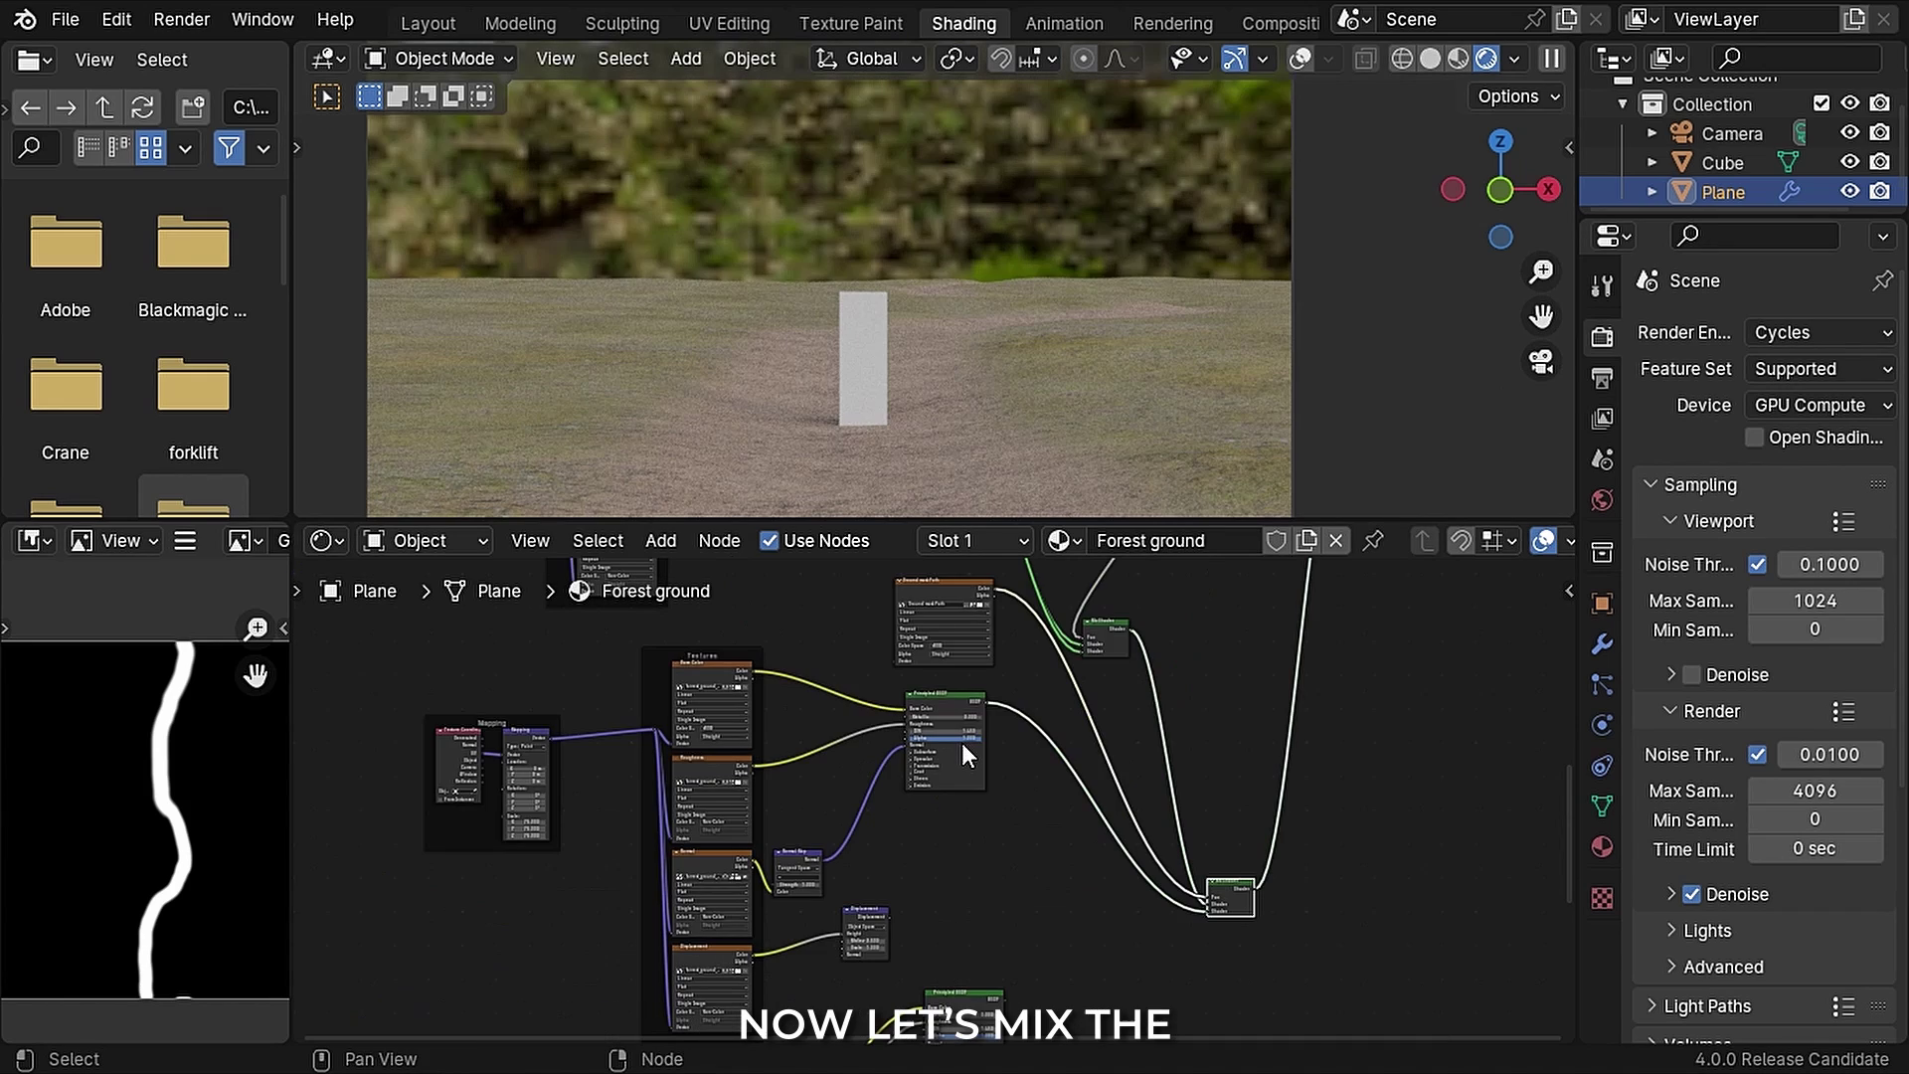
right_click_drag(962, 746, 963, 1042, "ctrl+shift")
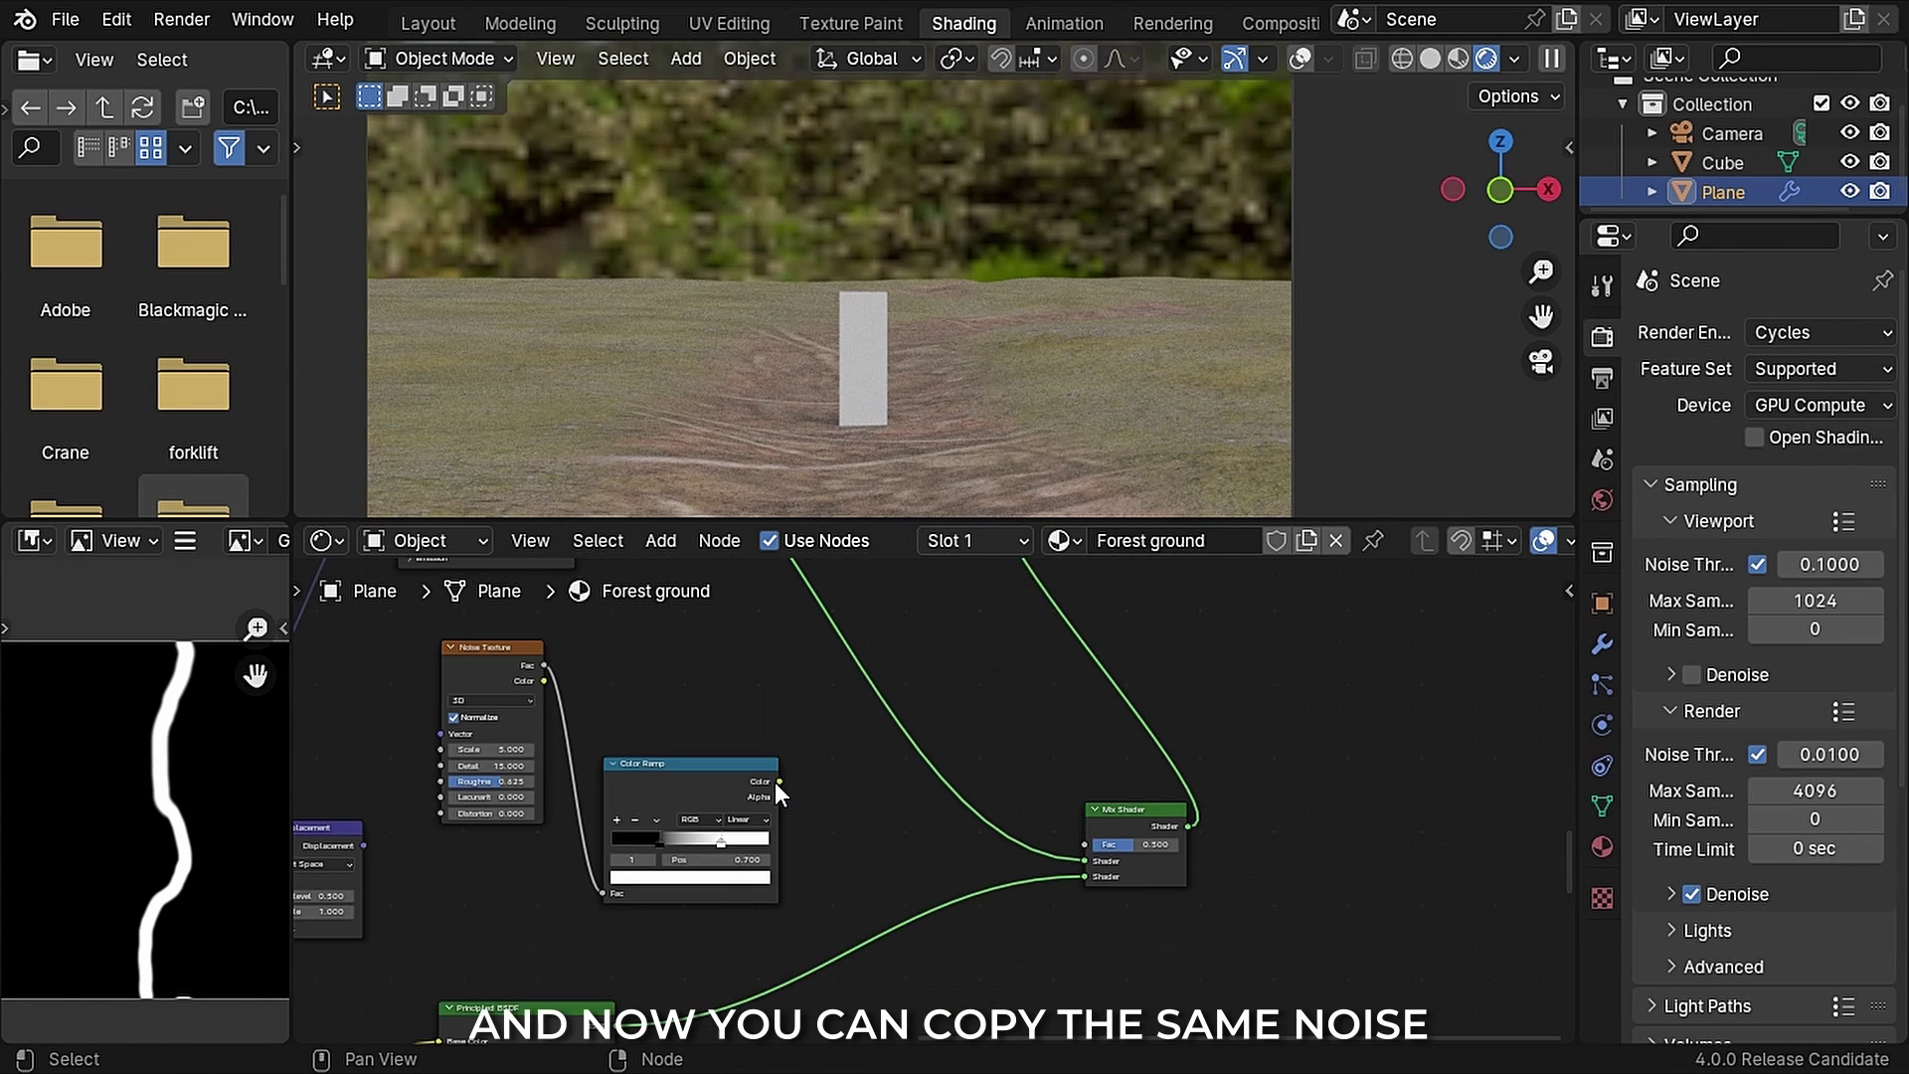
Step: Drive the path Mix Shader's factor with the copied Color Ramp and feed the path Mapping Vector into the copied Noise Texture
left_click_drag(780, 782, 1084, 844)
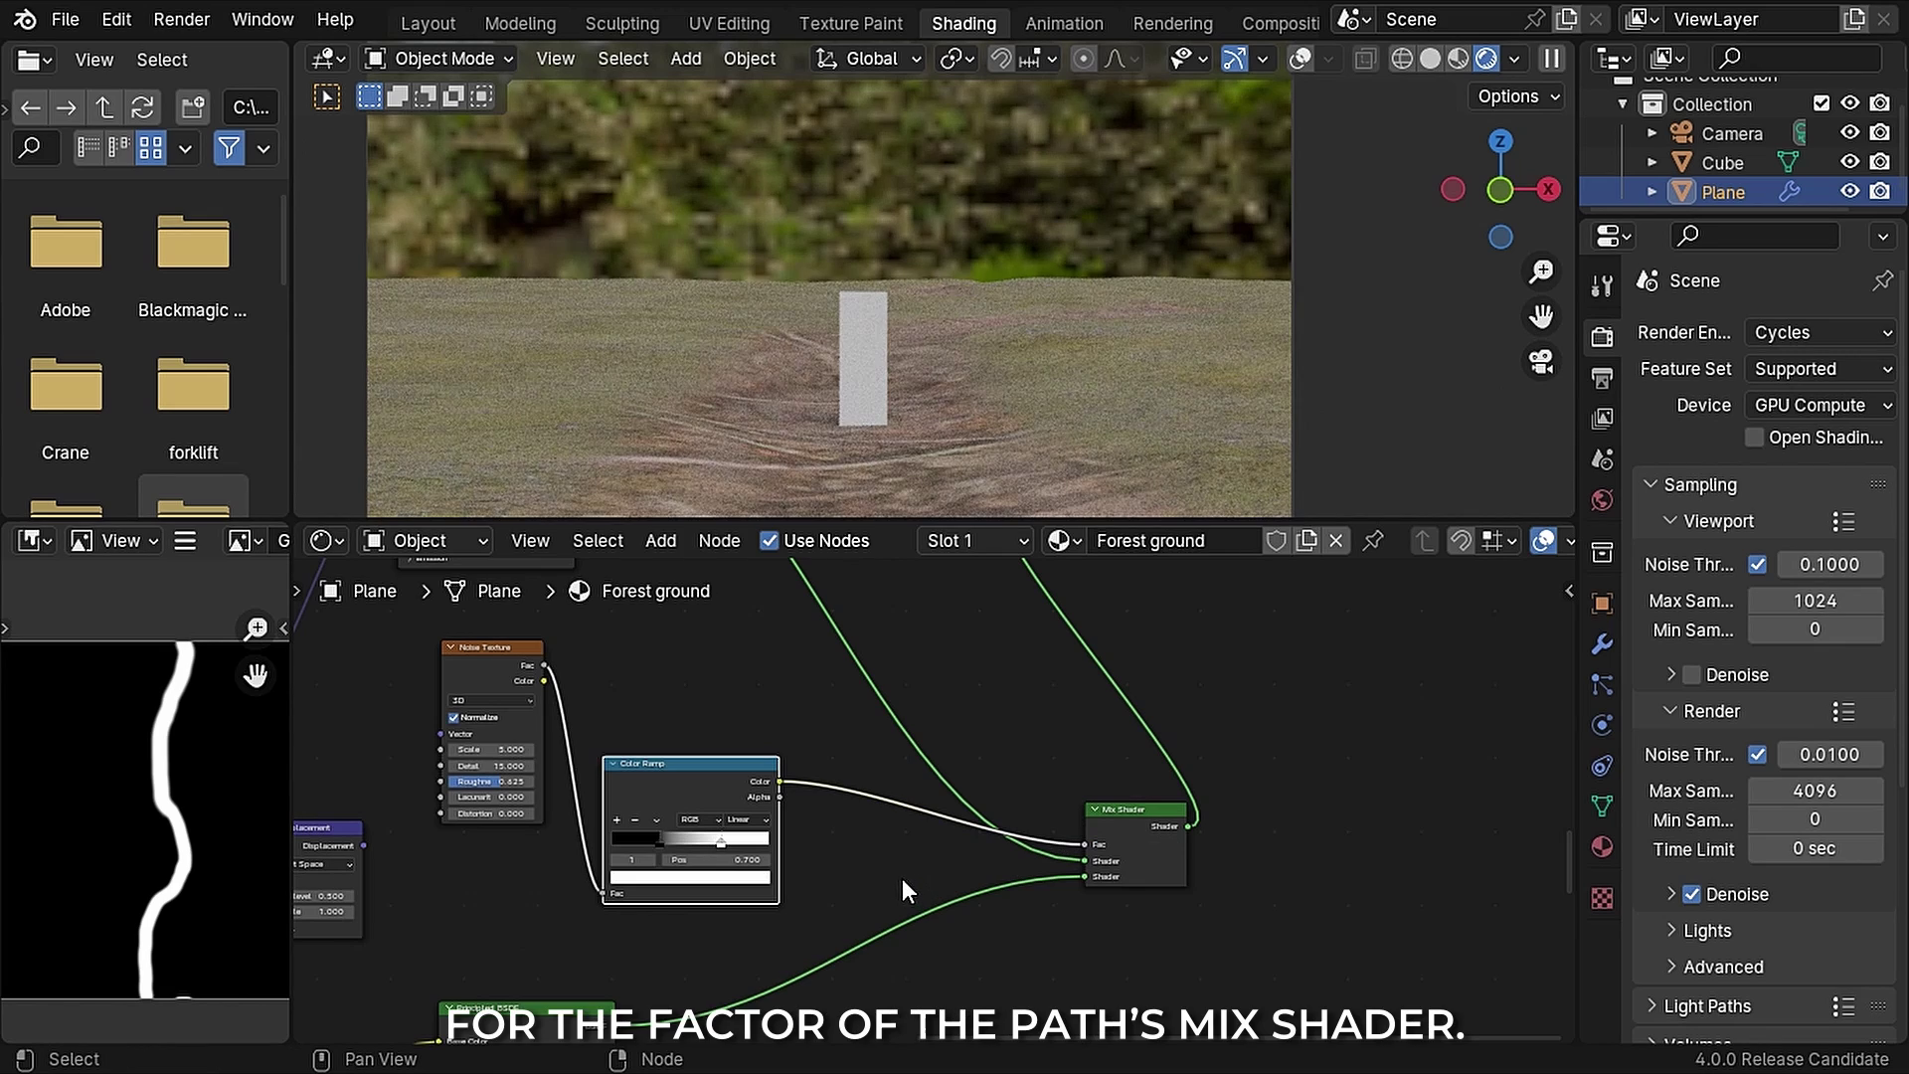
scroll(903, 879, "down", 2)
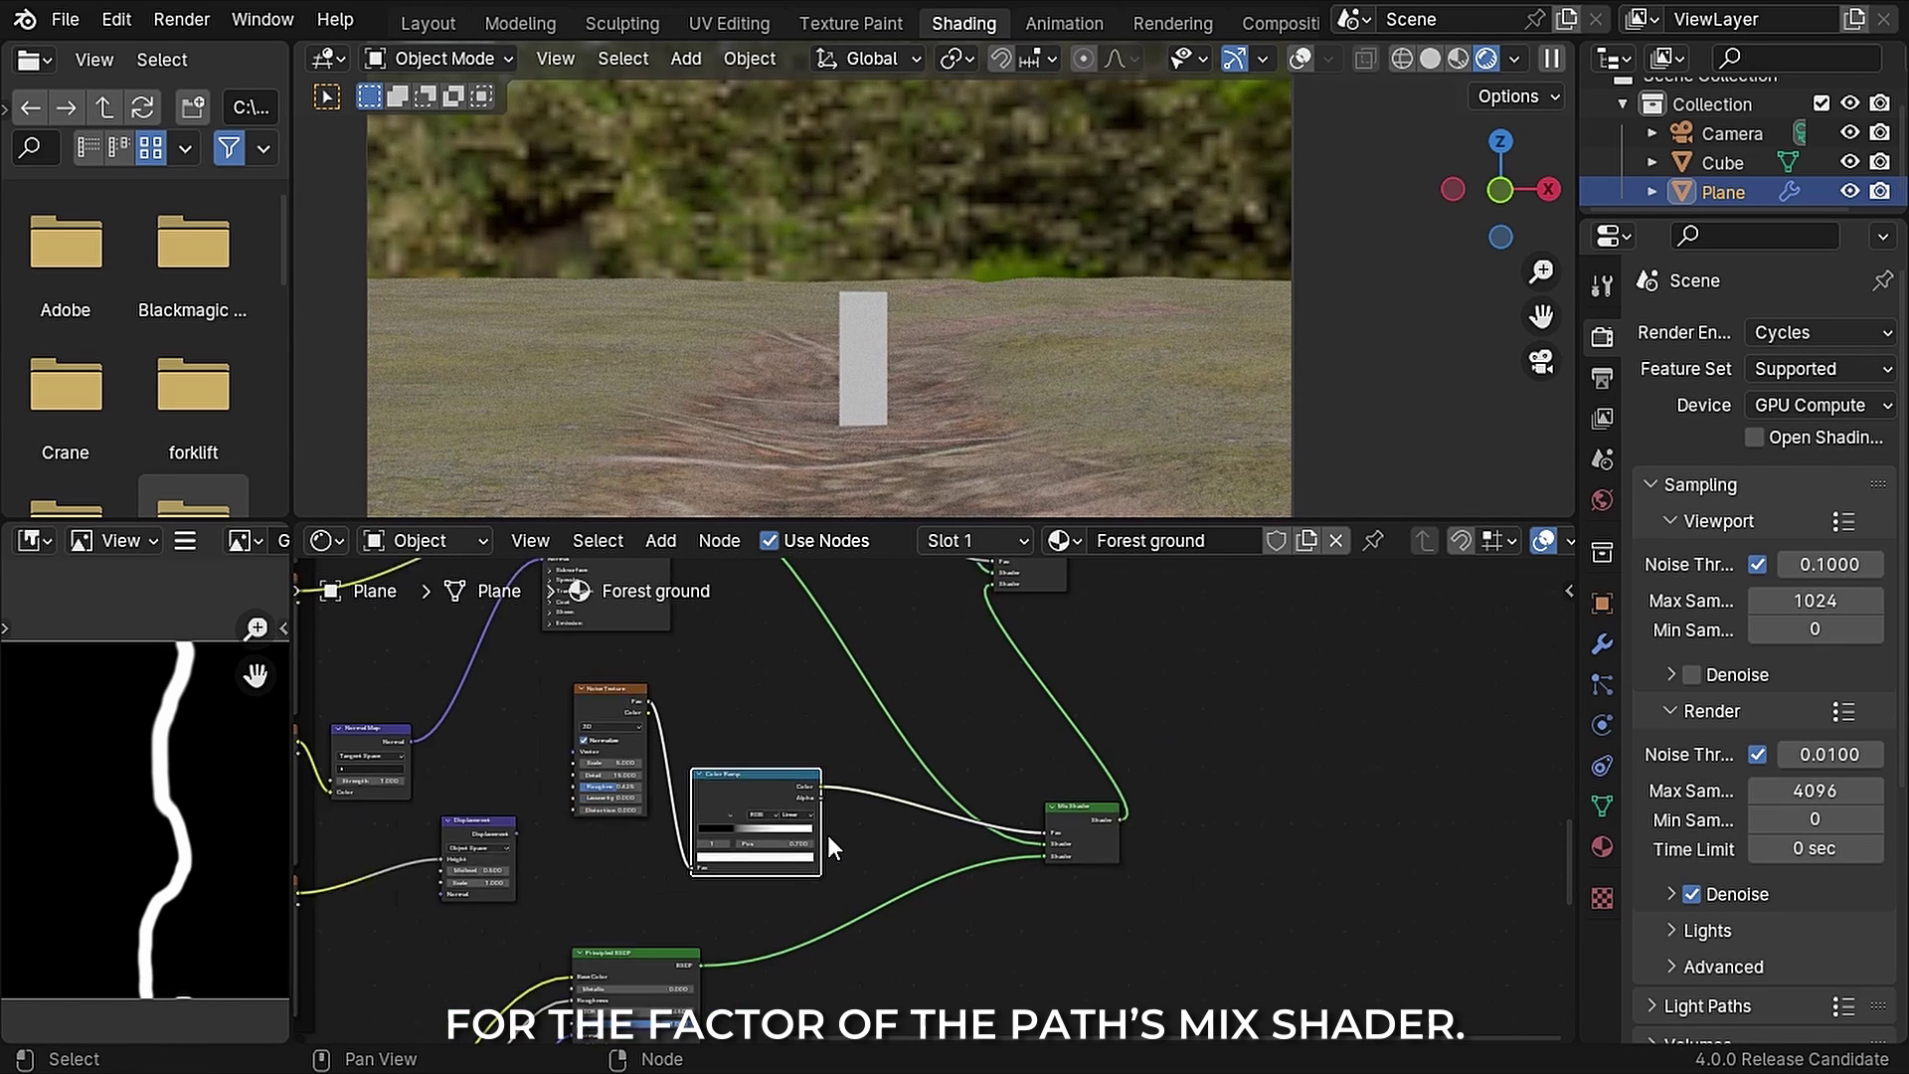
left_click(780, 784, "ctrl+shift")
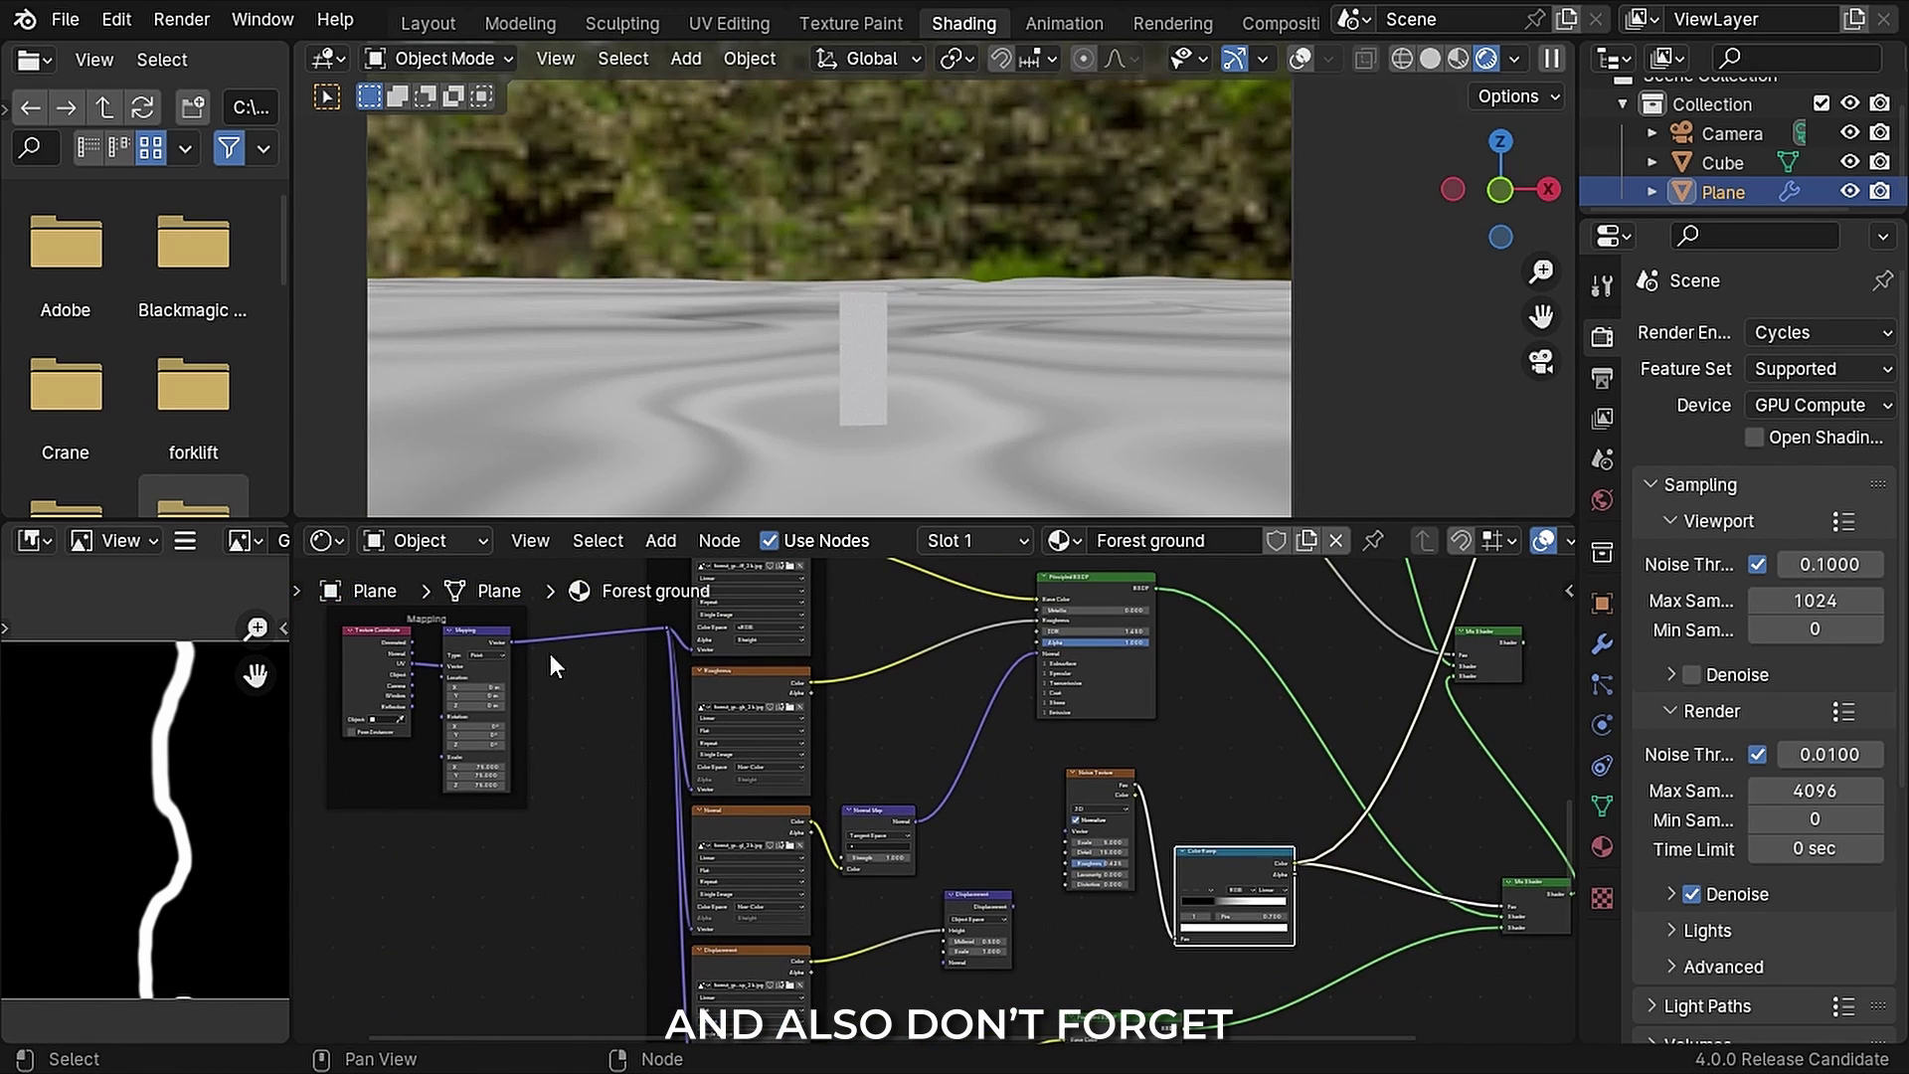
left_click_drag(509, 641, 1064, 847)
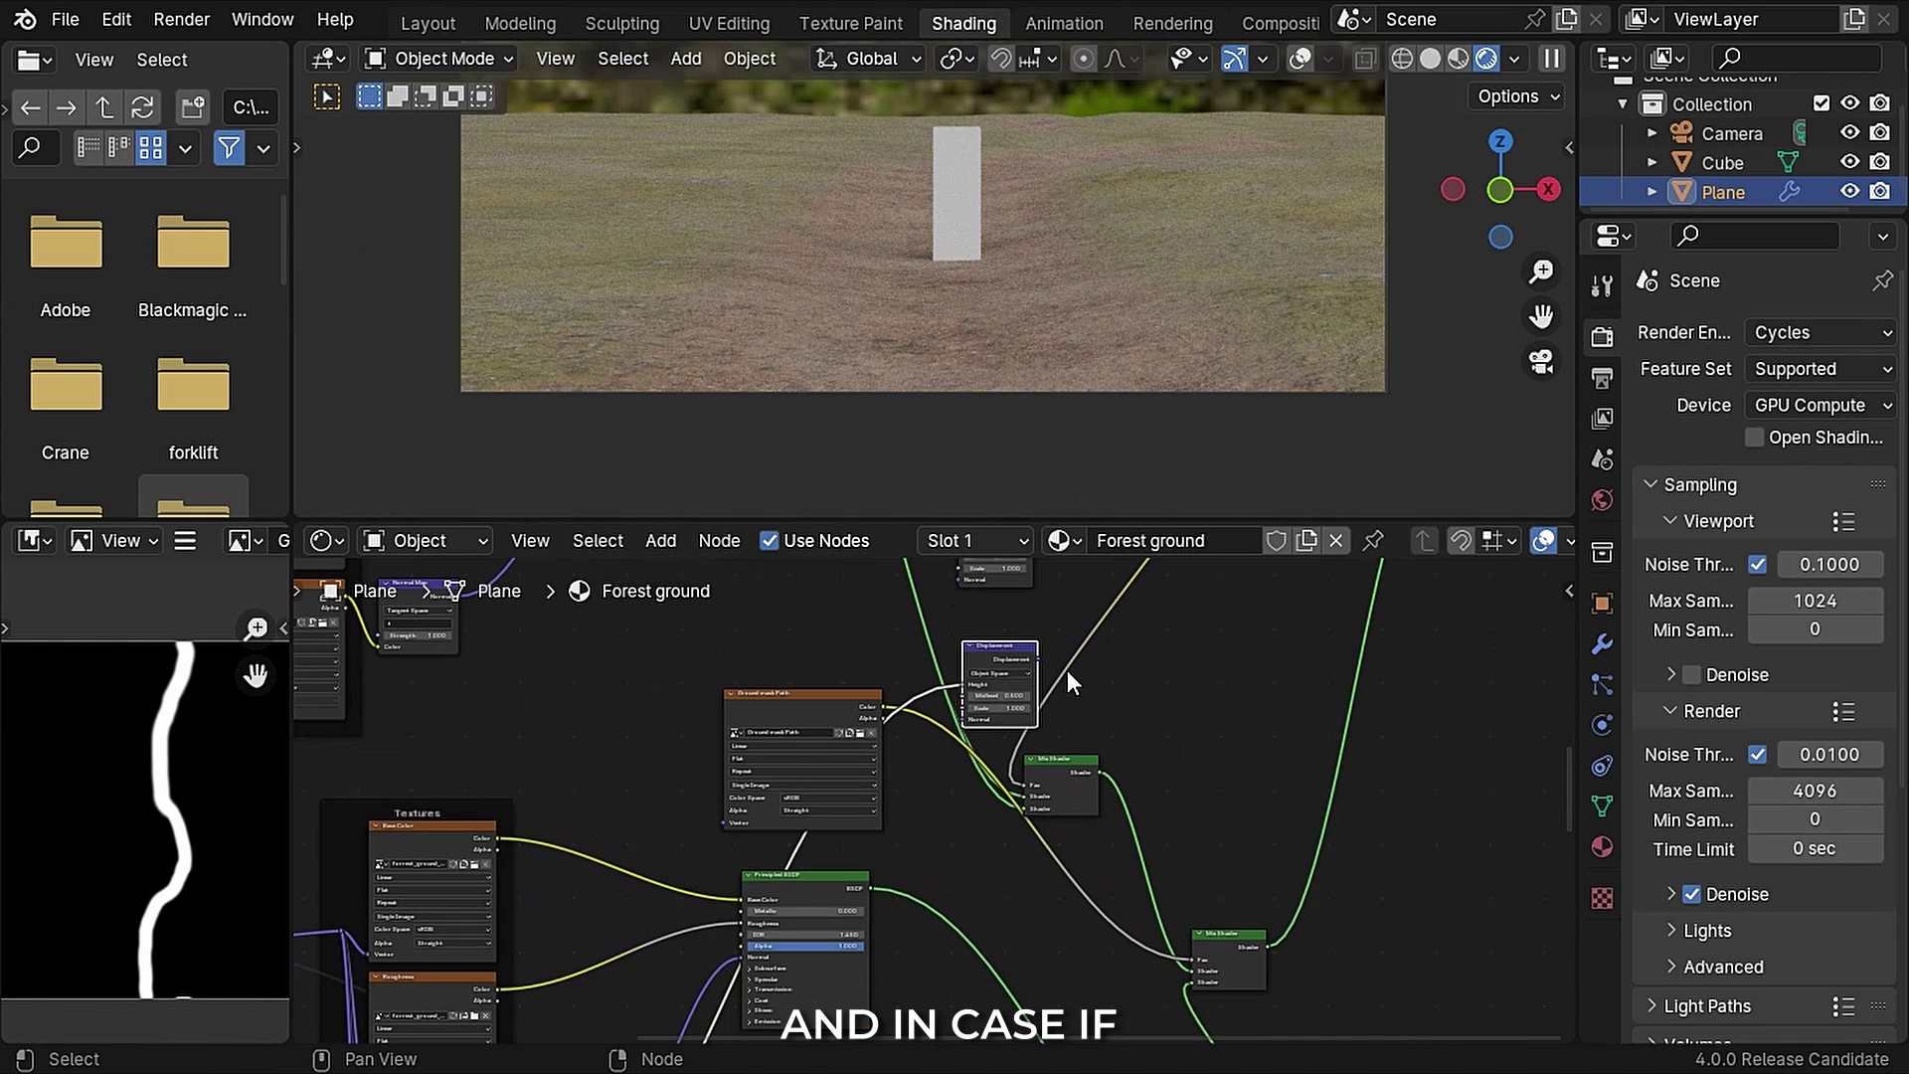
Step: Combine the two Displacement nodes in a Mix node feeding the Material Output's Displacement, with its blending mode set to Multiply
middle_click_drag(1065, 670, 921, 771)
right_click_drag(926, 708, 917, 819, "ctrl+shift")
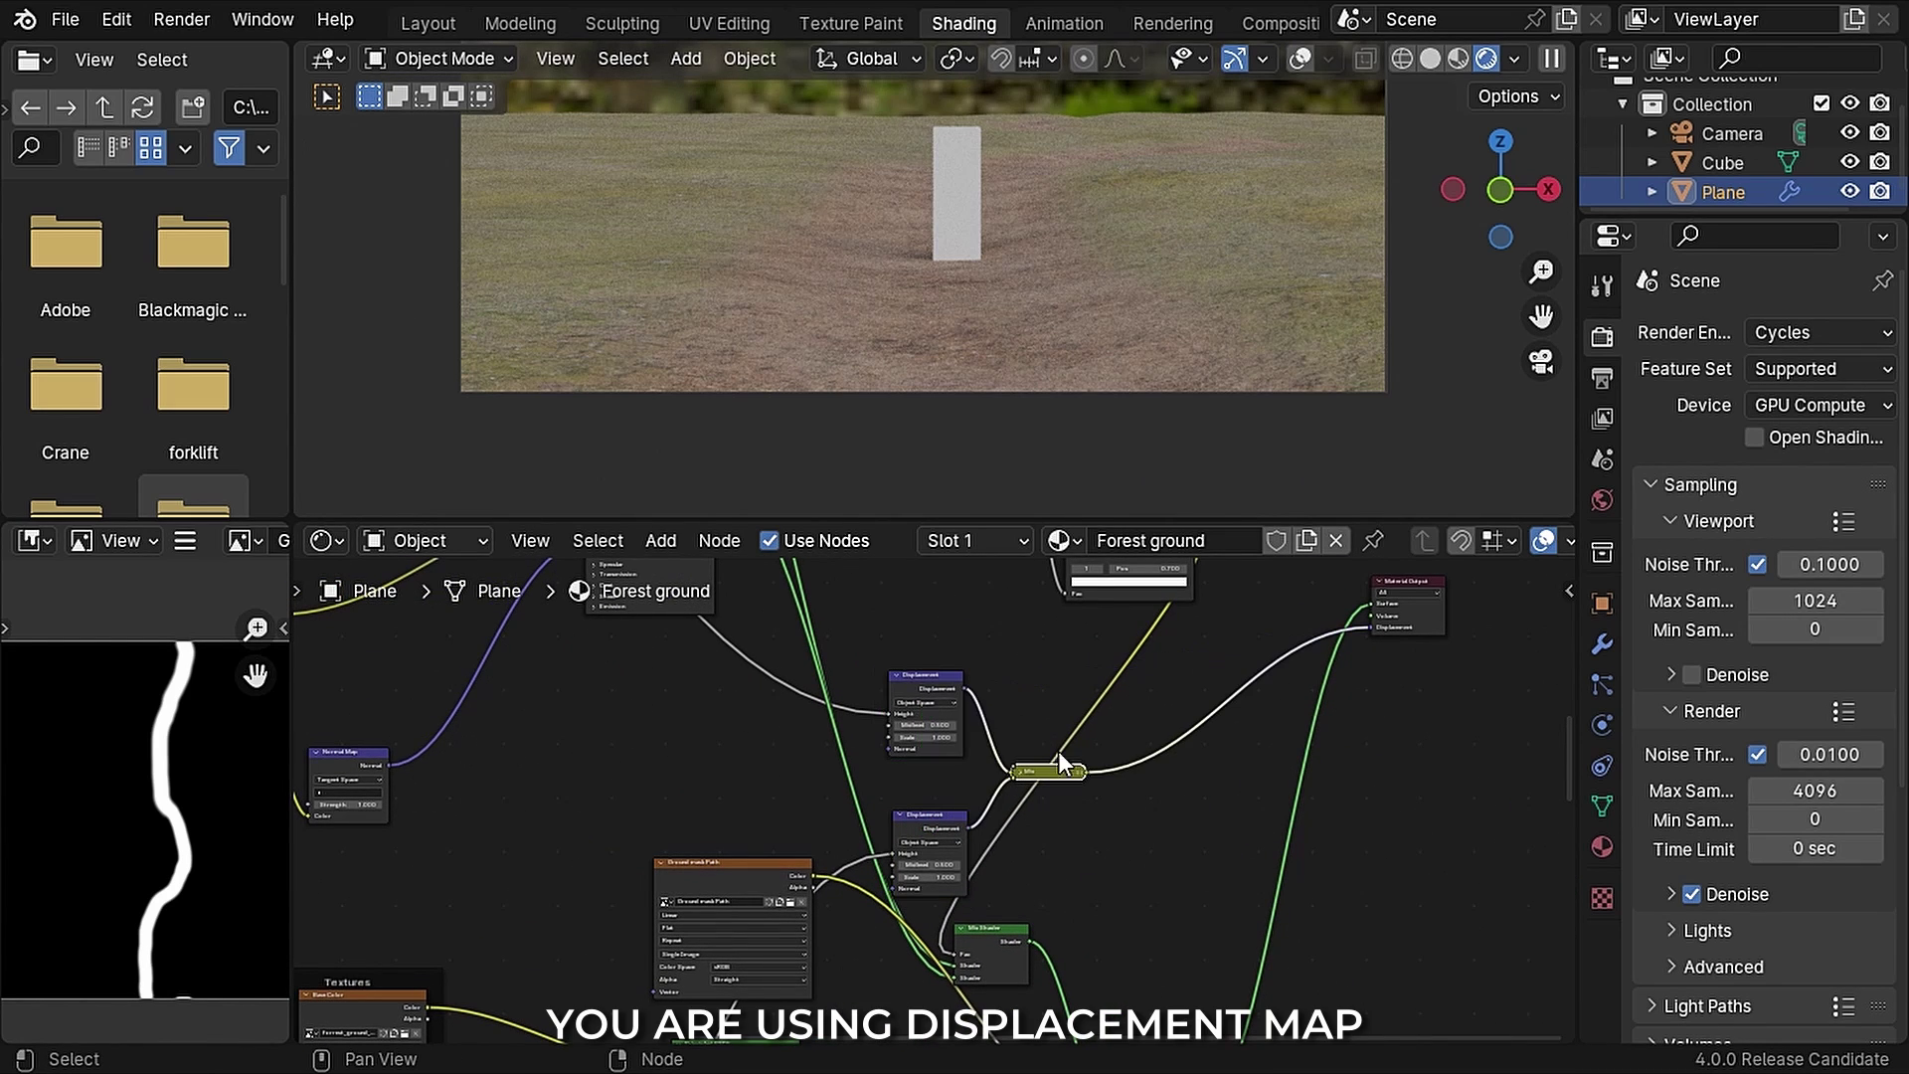
scroll(1088, 754, "up", 3)
left_click(1071, 754)
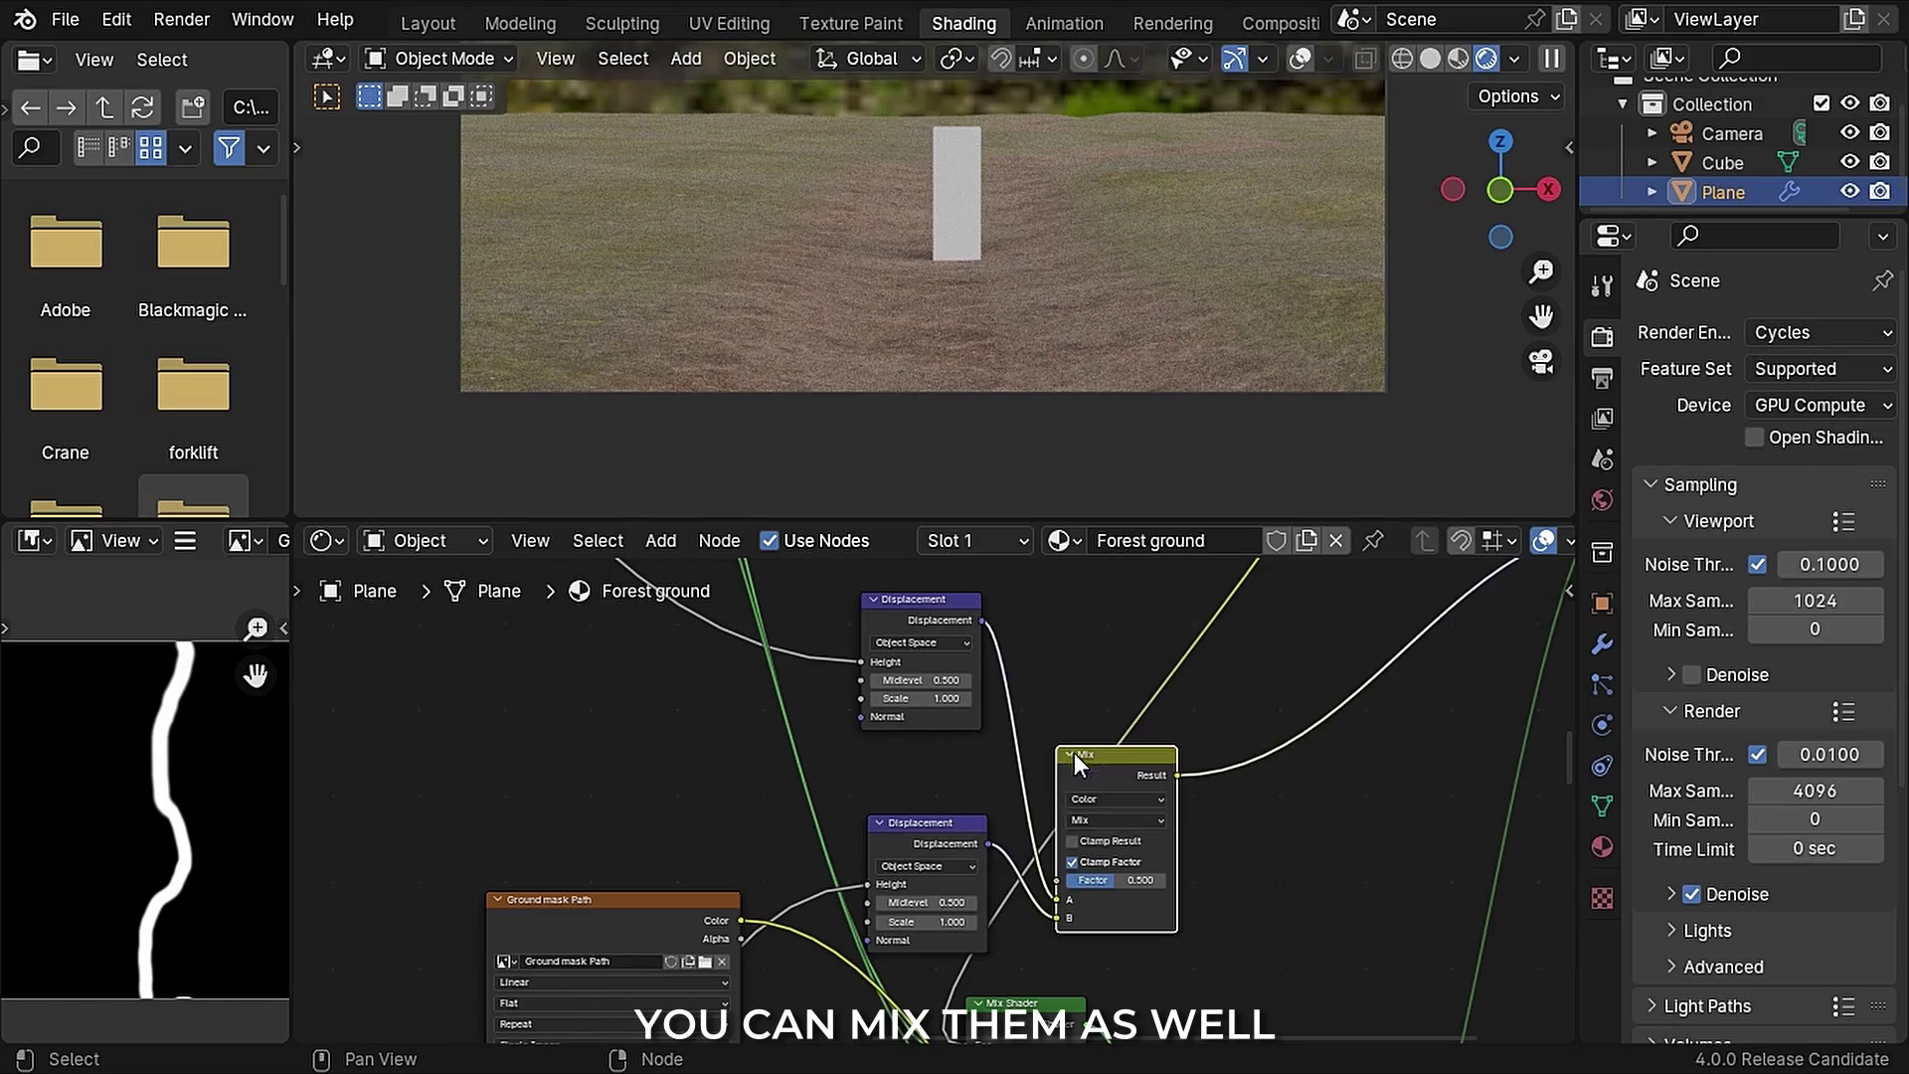
left_click(1126, 815)
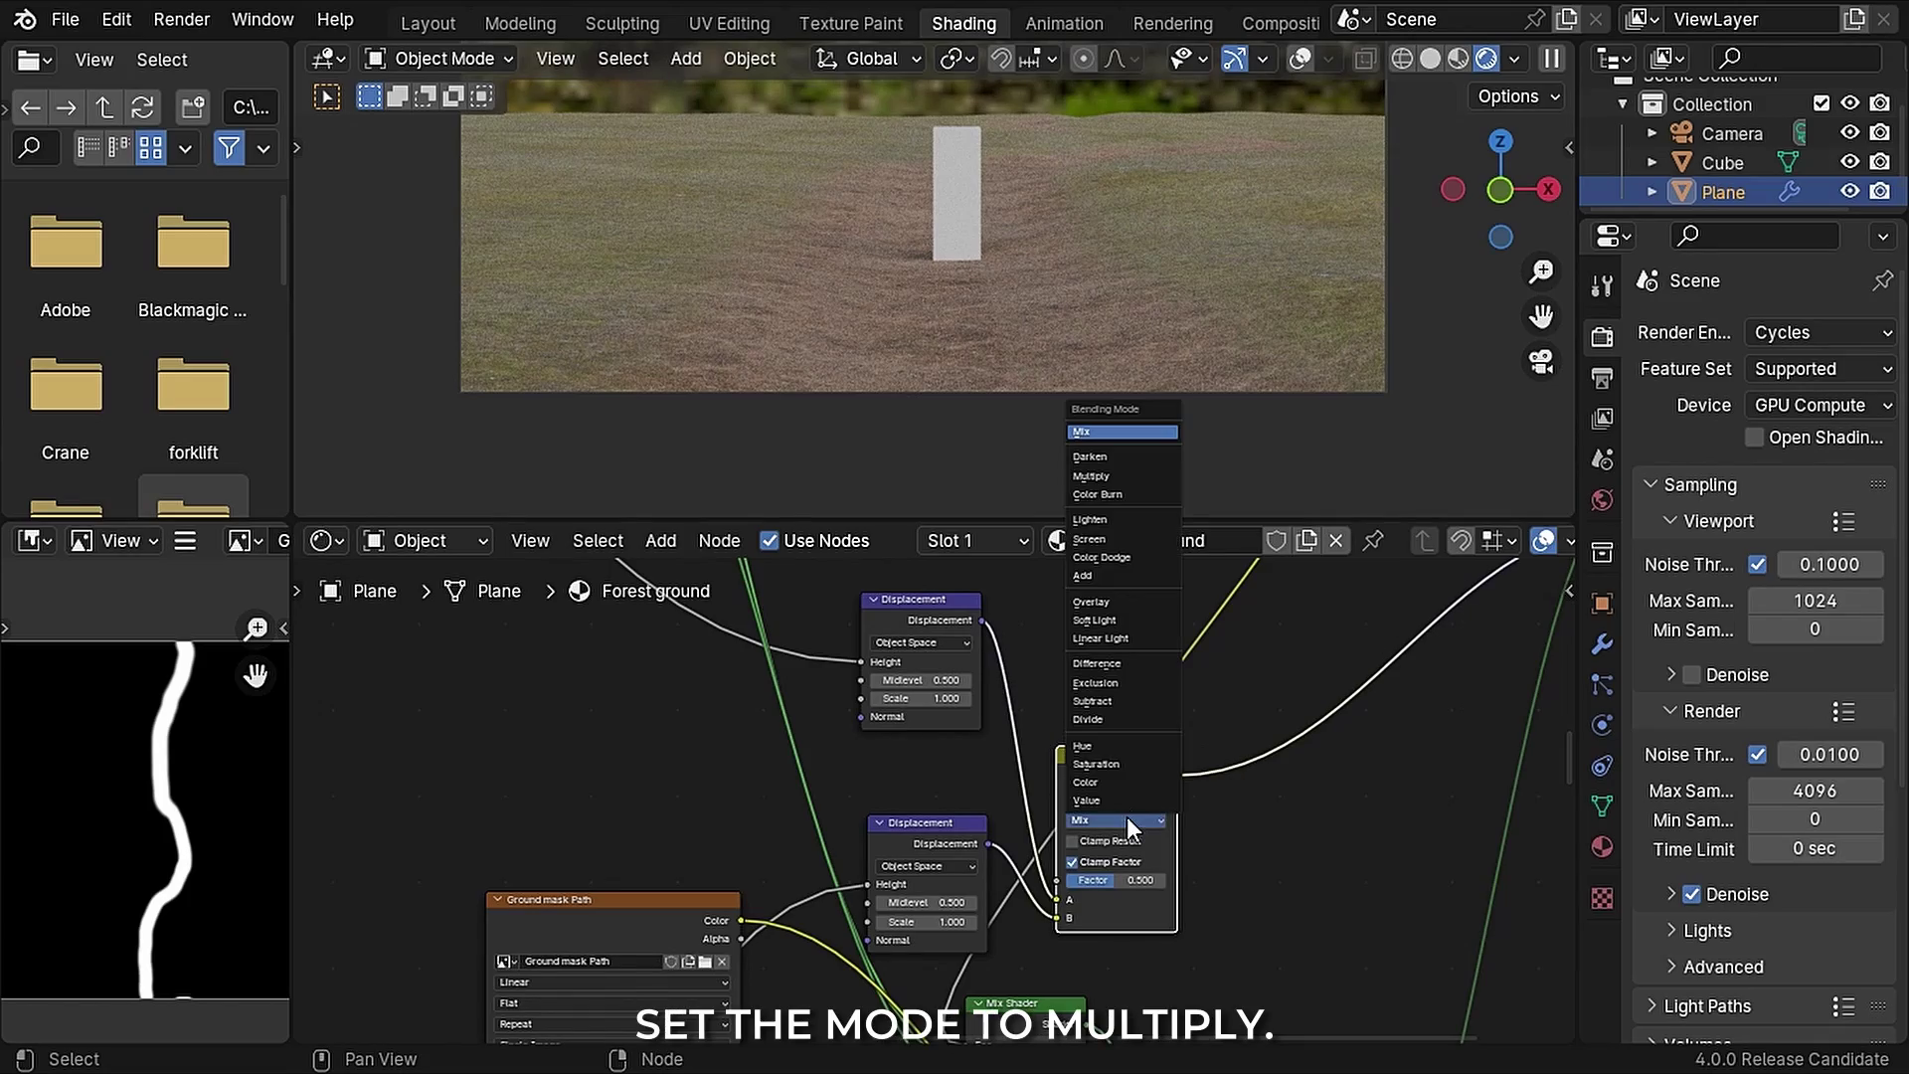
left_click(1106, 476)
middle_click_drag(1253, 756, 1187, 744)
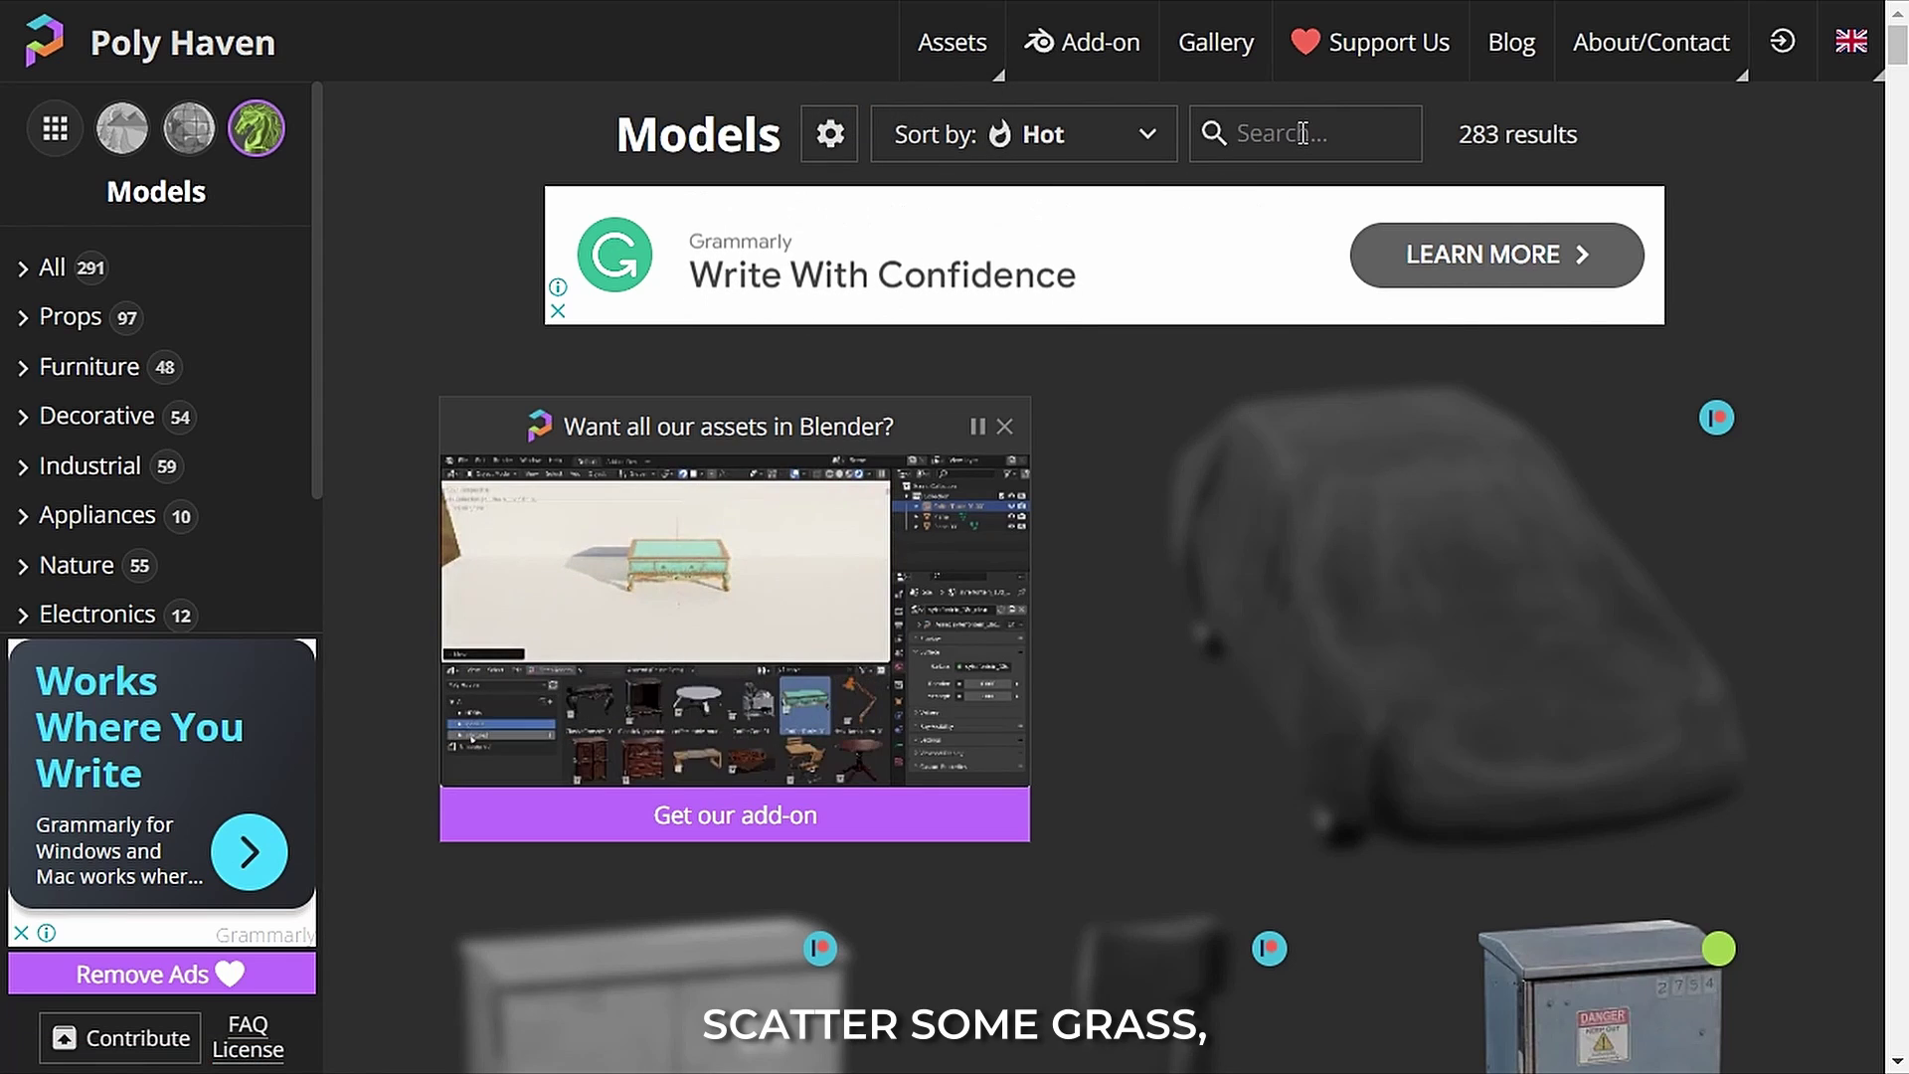
Step: Search the Poly Haven models for grass
type("grass")
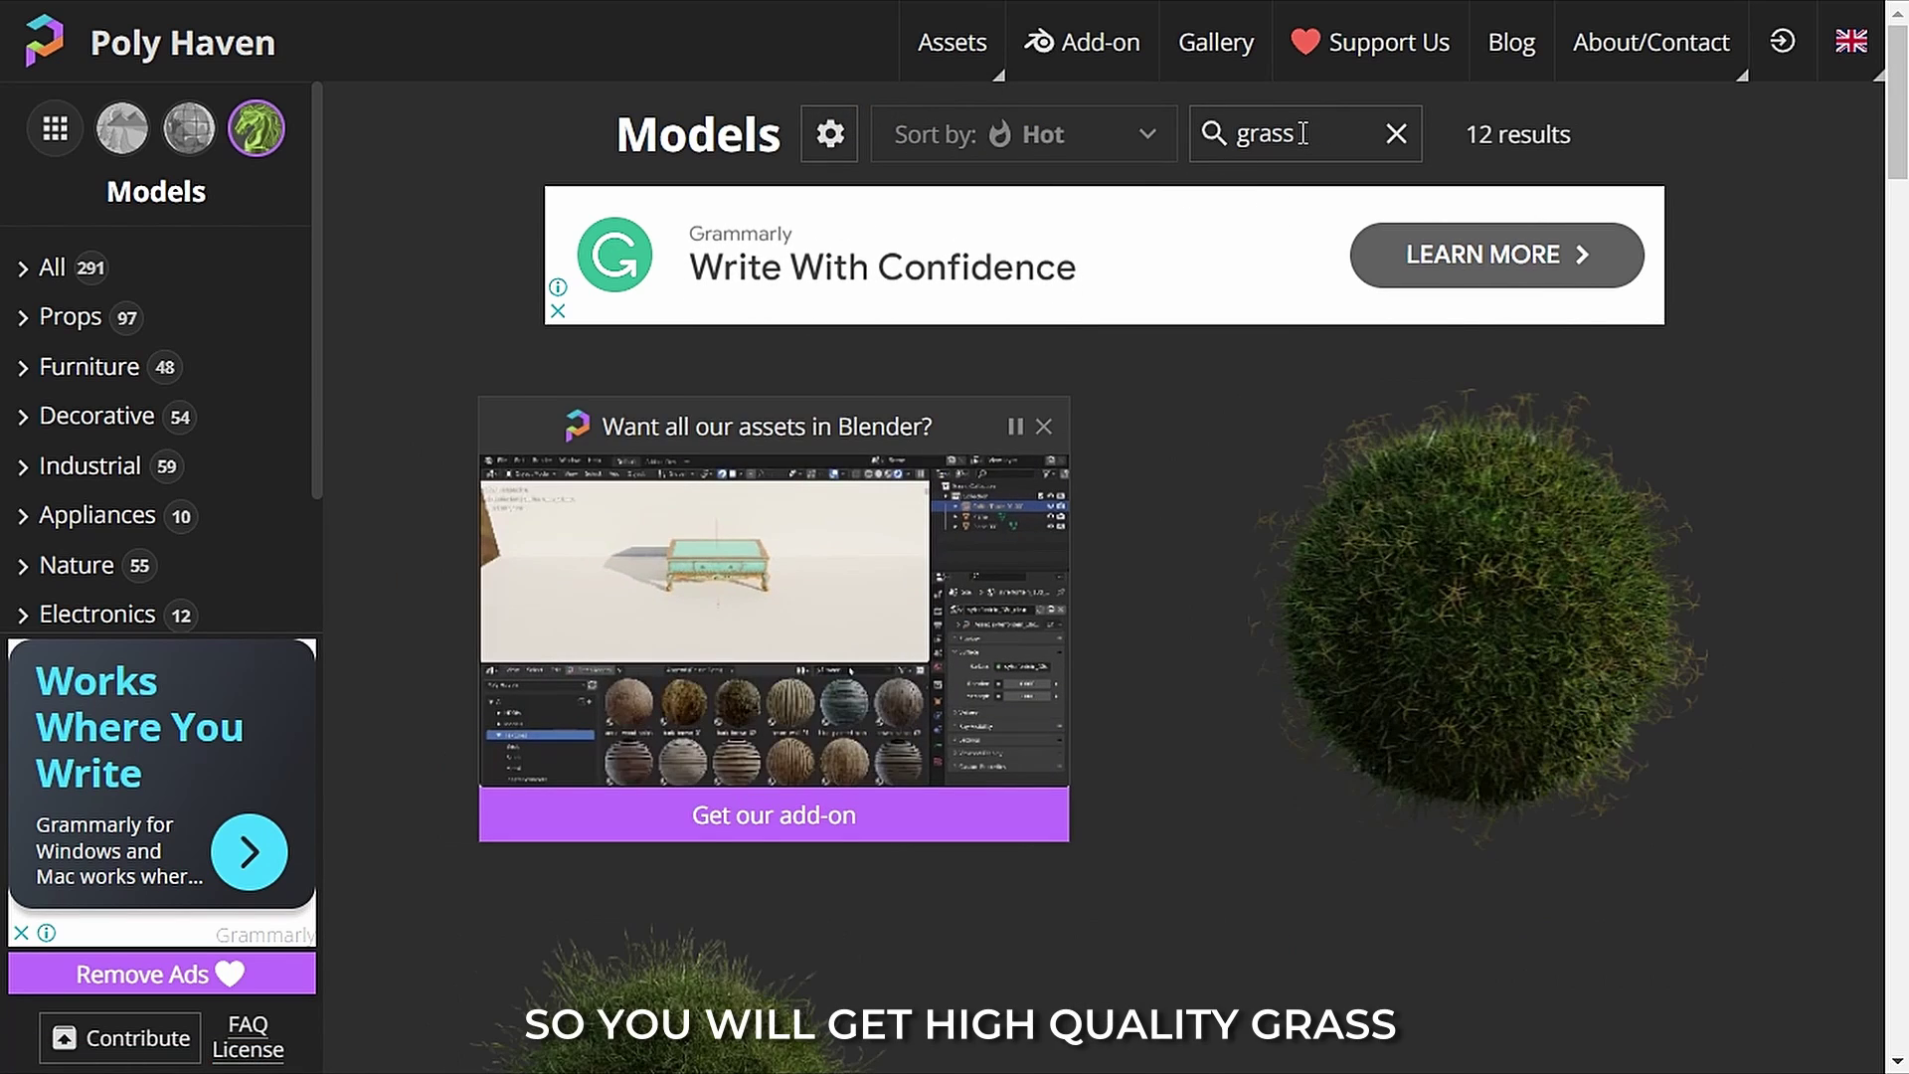
scroll(1730, 541, "down", 3)
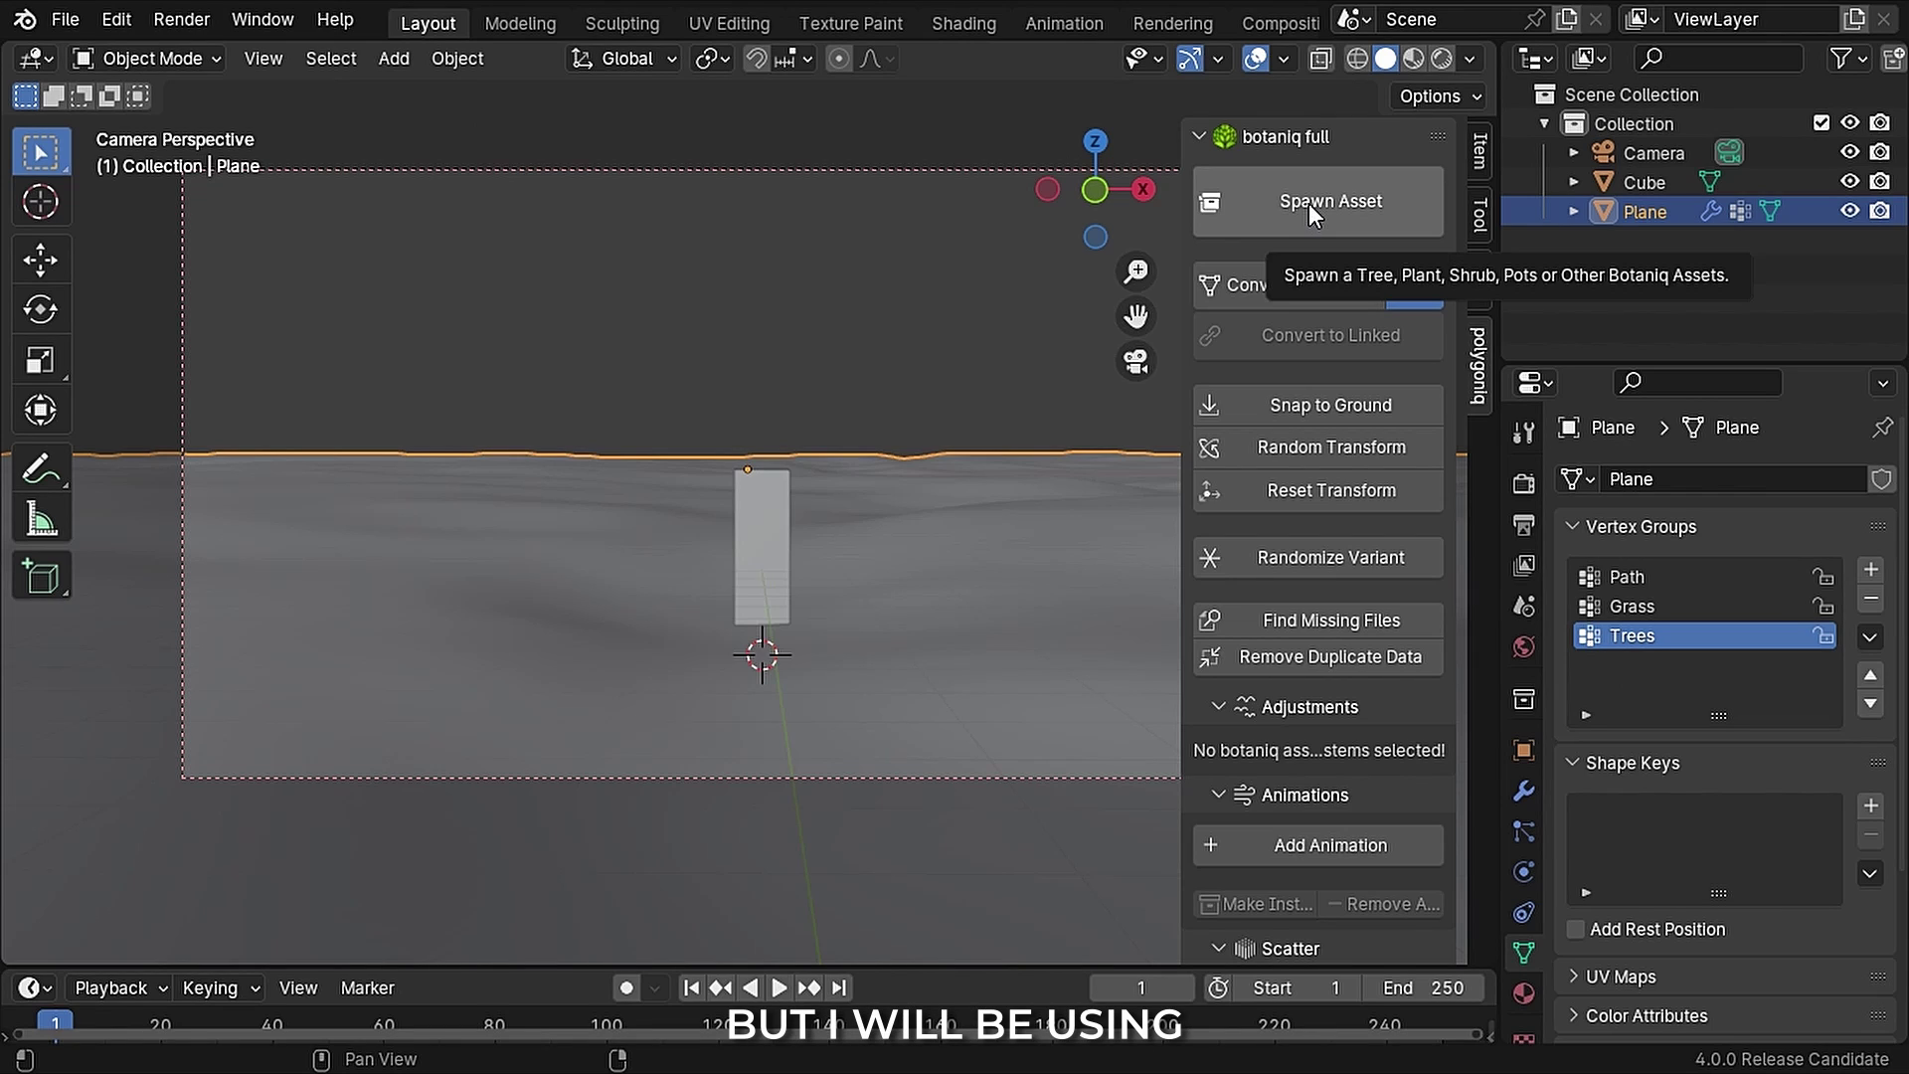
Step: Switch to Blender and spawn an asset from the botaniq grass category into the scene
left_click(1308, 203)
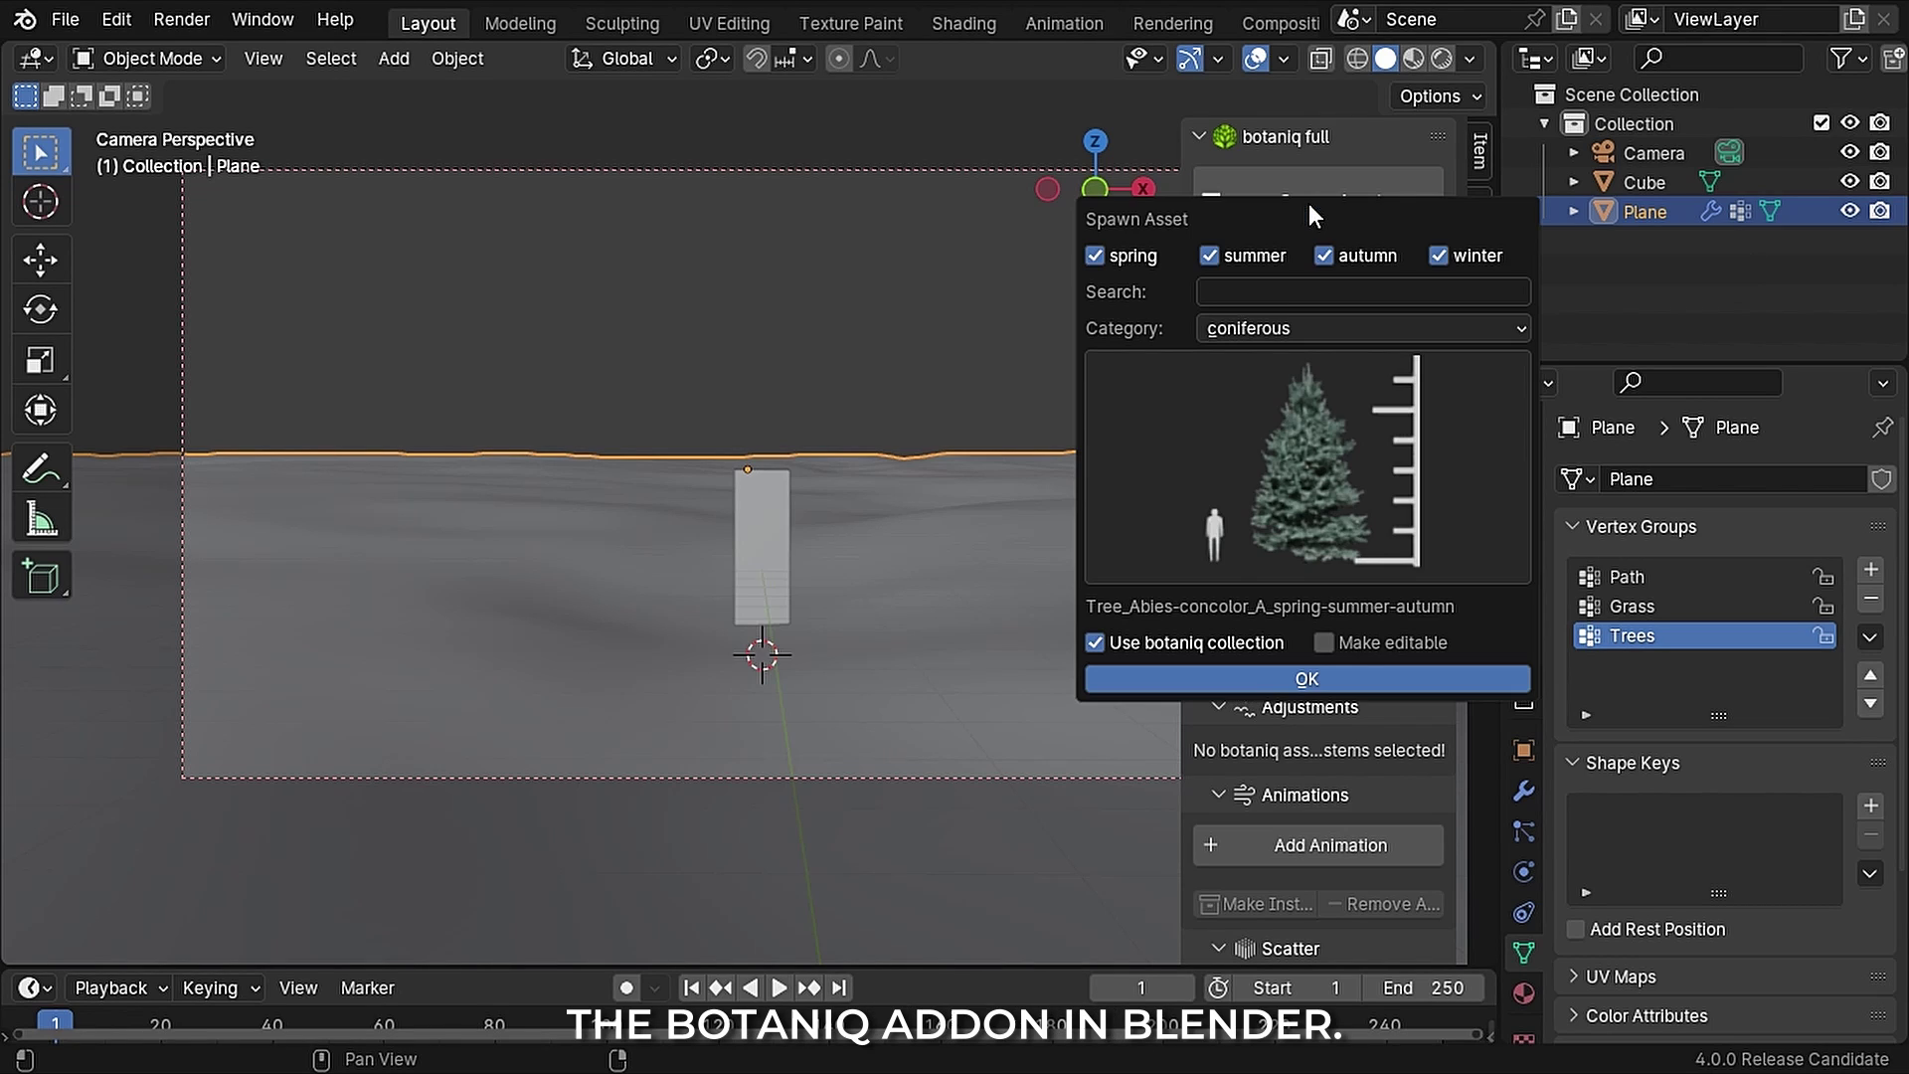
left_click(1275, 328)
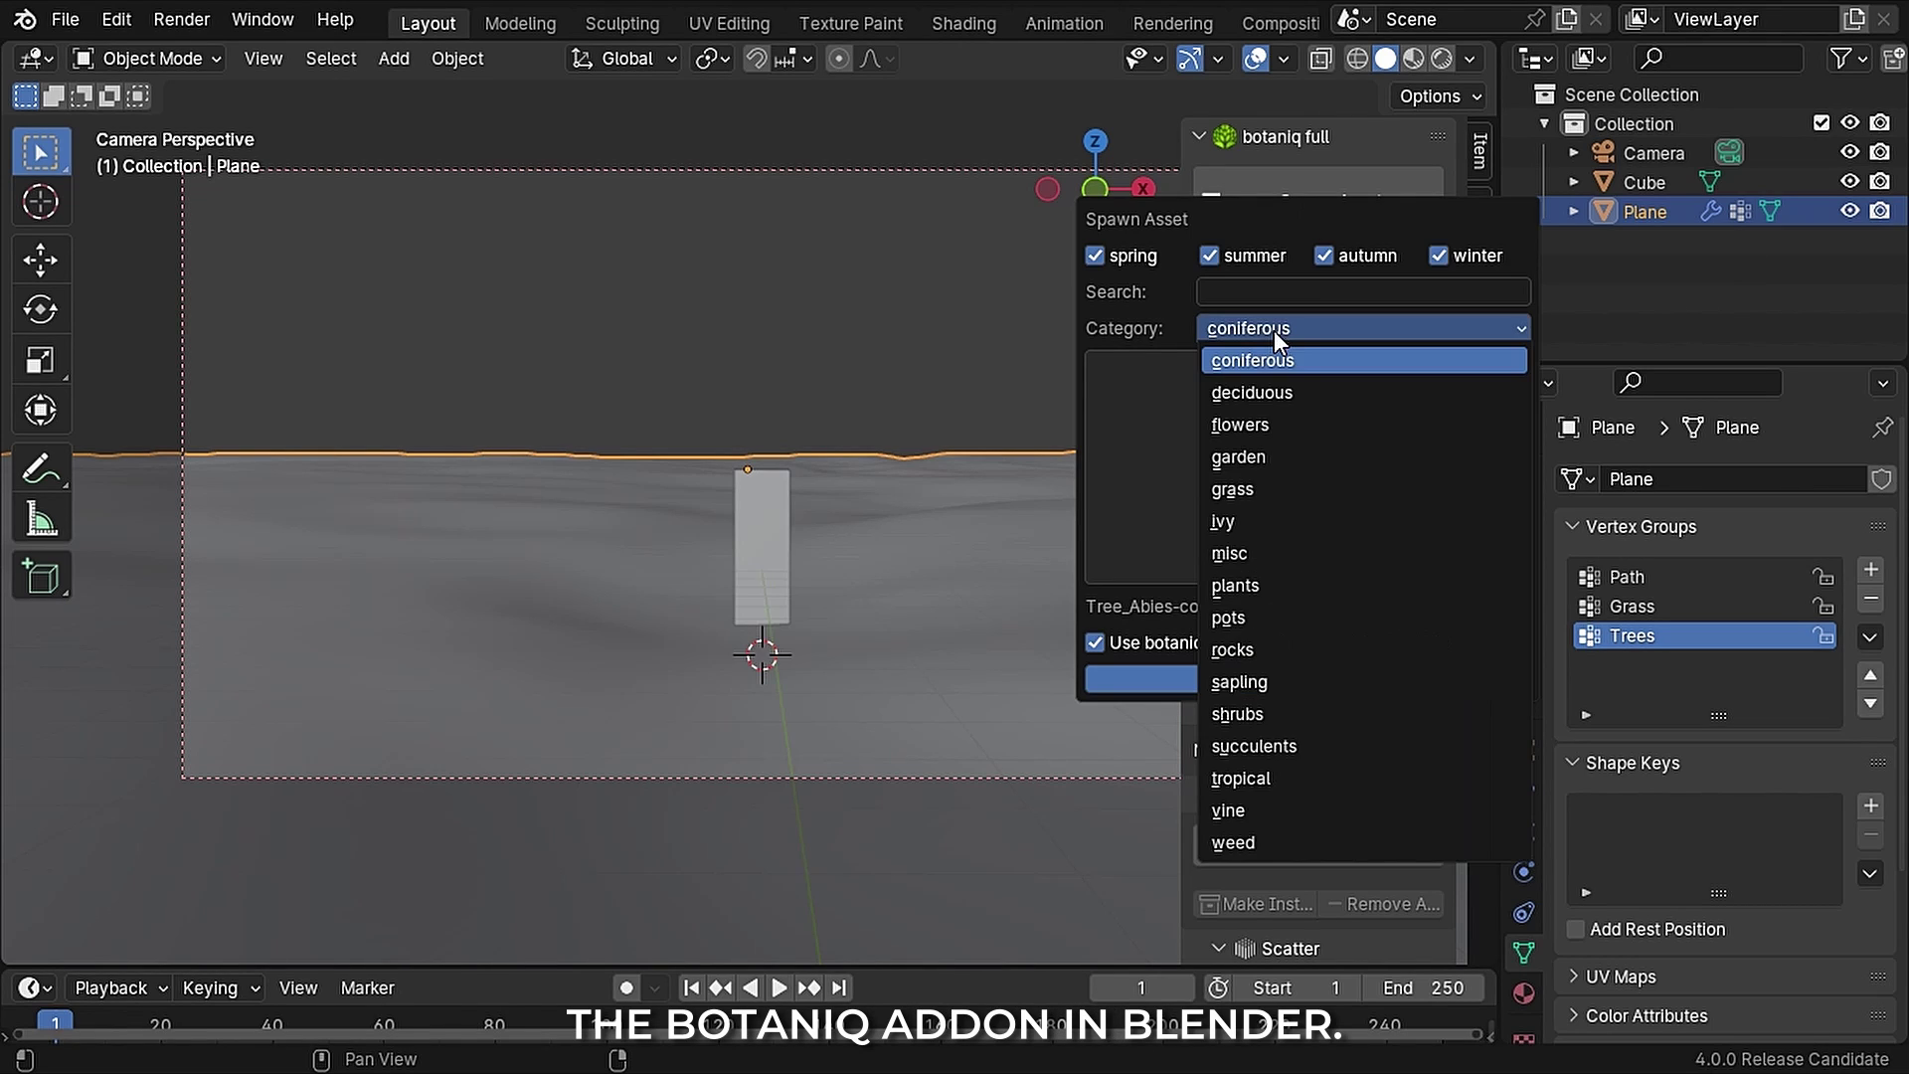
left_click(1252, 488)
left_click(1336, 462)
scroll(1770, 875, "down", 4)
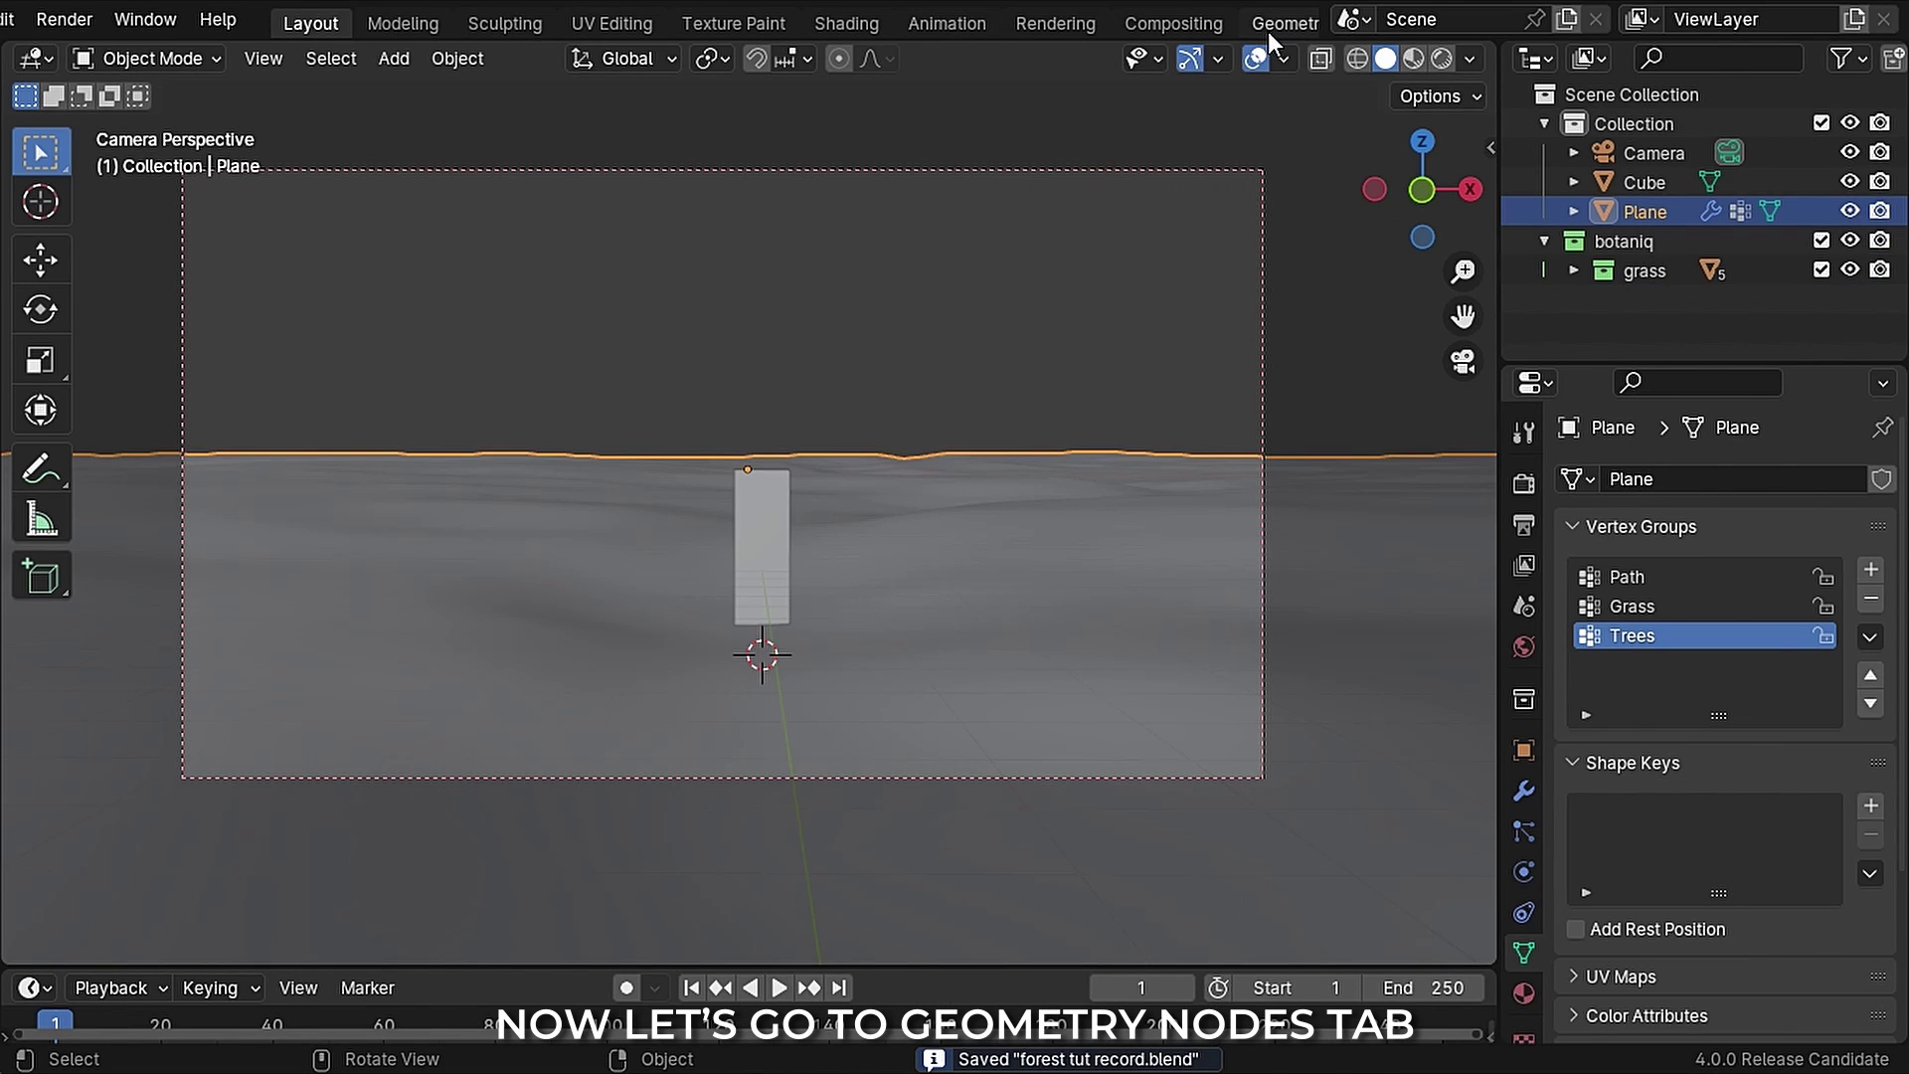
Step: Open the Geometry Nodes workspace, merge the spreadsheet area into the 3D viewport, look through the camera and save the file
left_click(1268, 28)
right_click(635, 302)
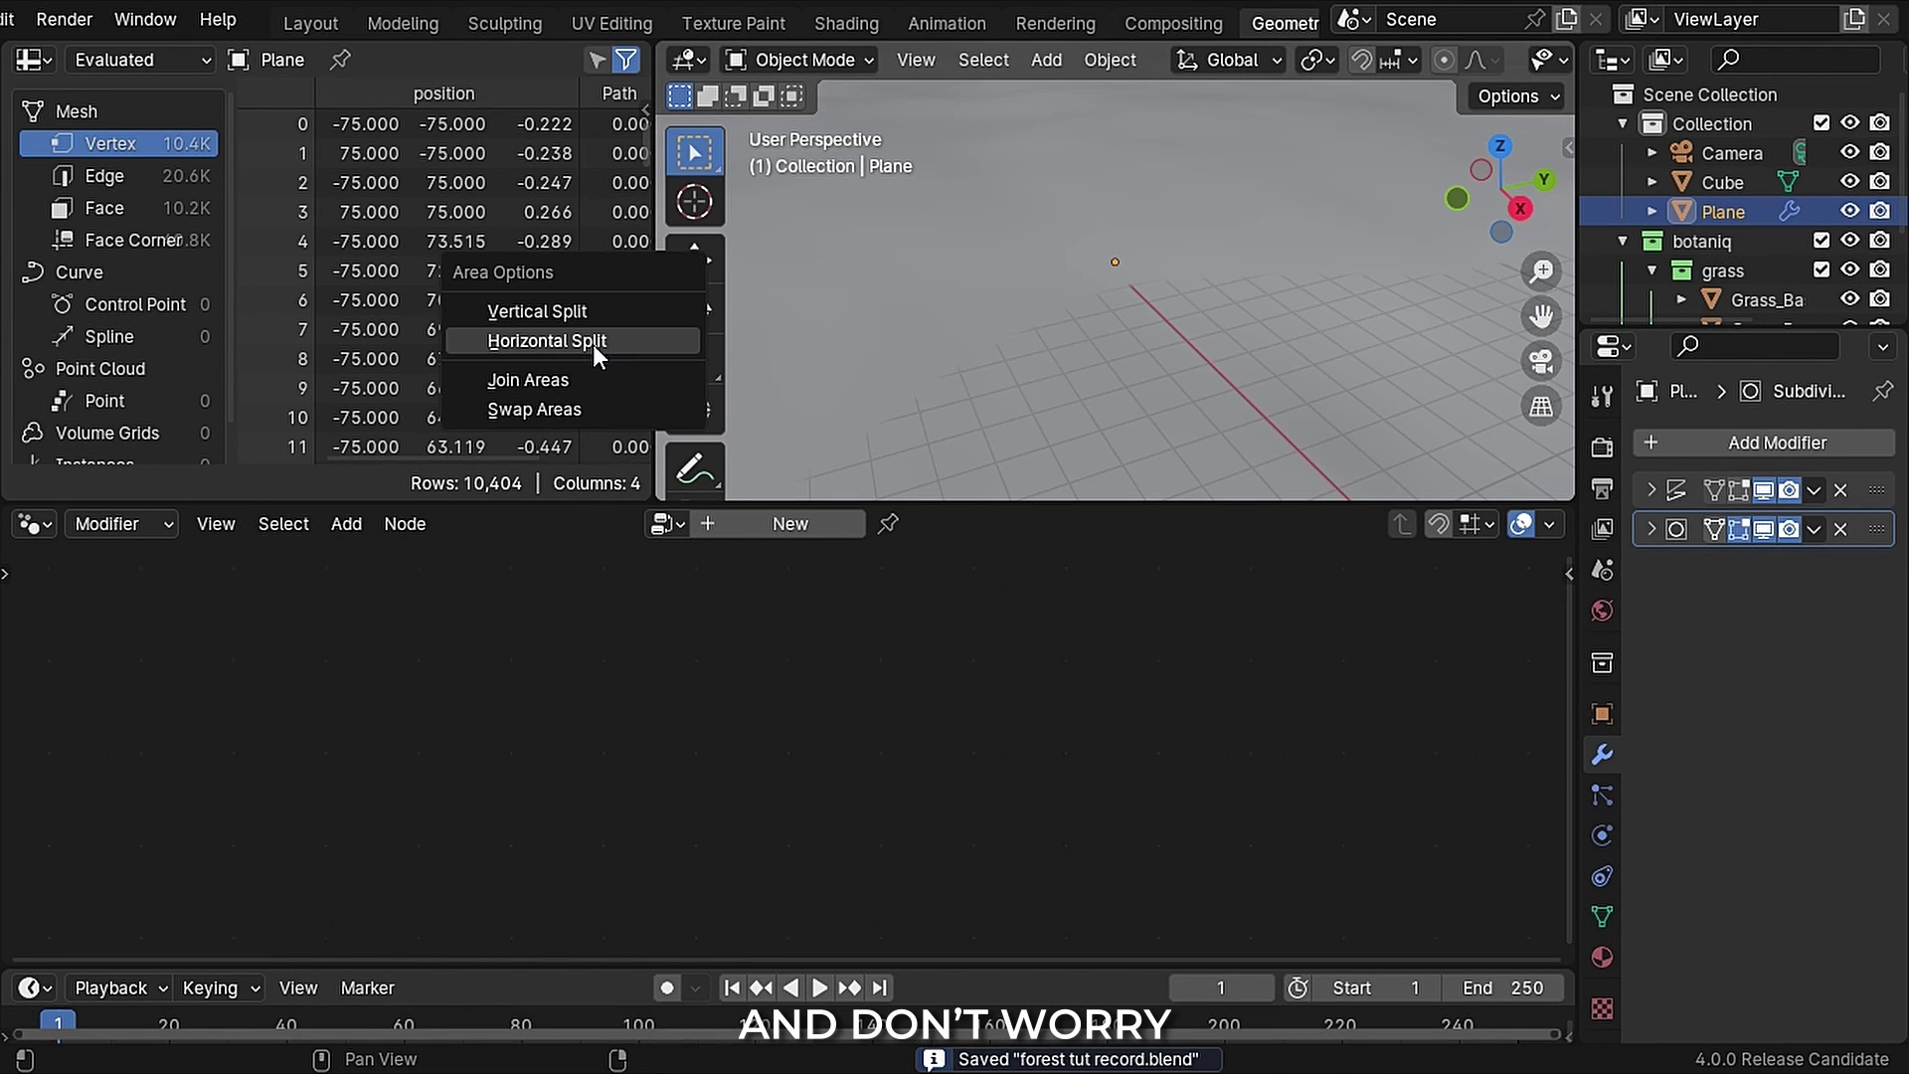
left_click(550, 376)
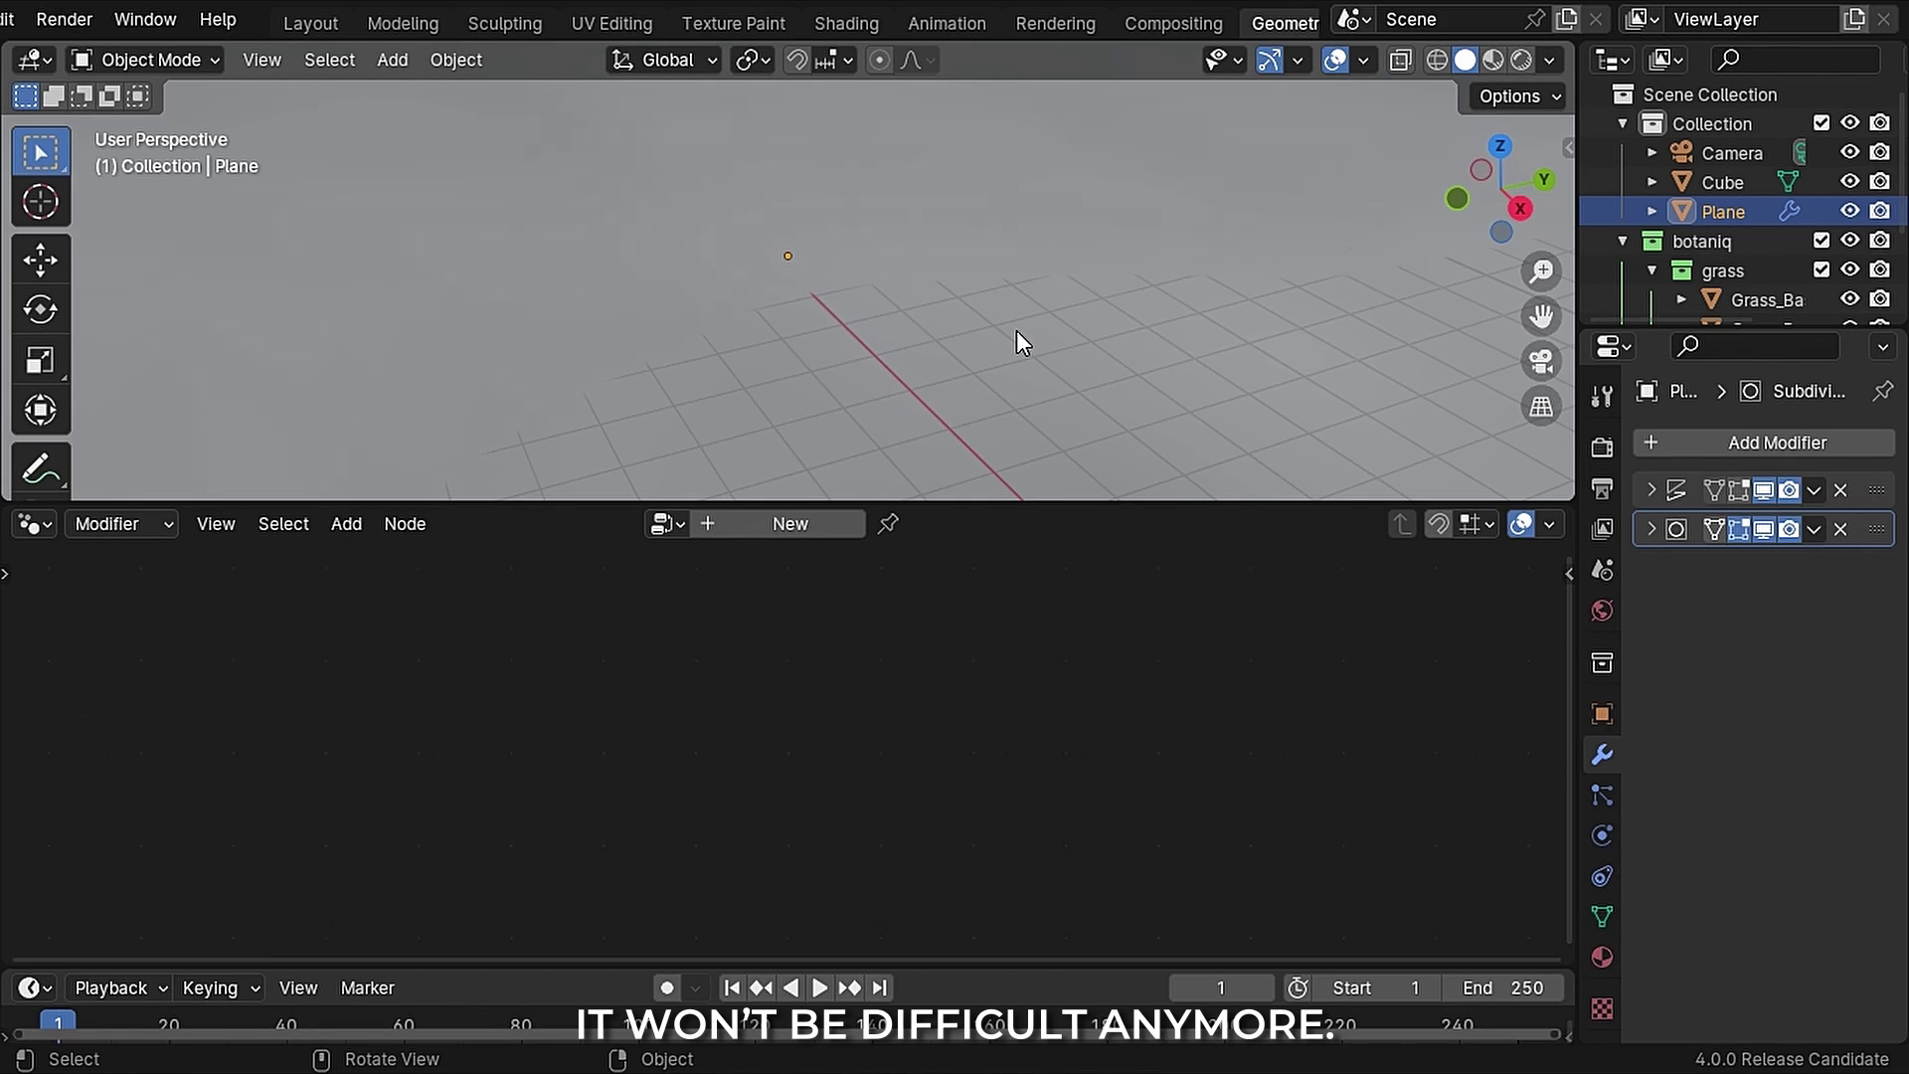
key("KP_0")
key("ctrl+s")
Step: Create a geometry node tree on the Plane and insert Distribute Points on Faces between Group Input and Group Output
left_click(795, 529)
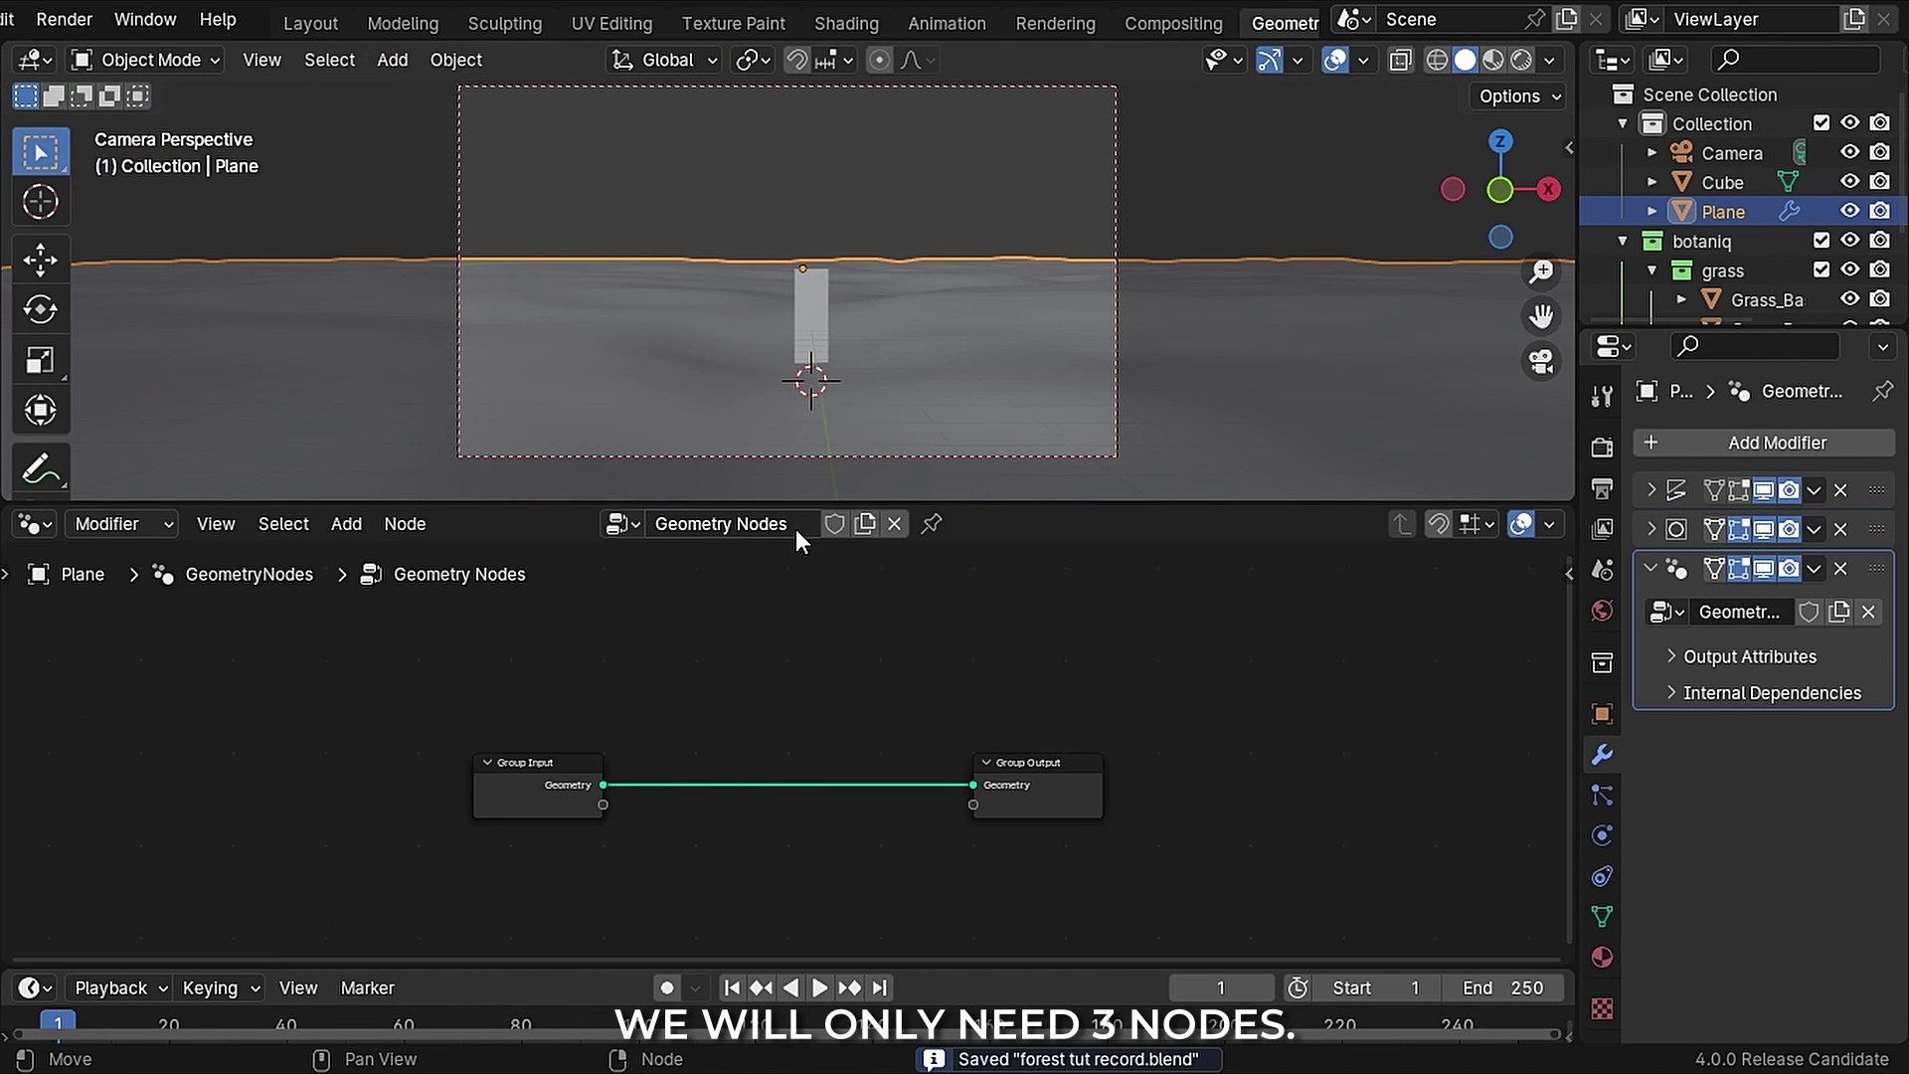
scroll(826, 662, "up", 2)
key("shift+a")
type("dist")
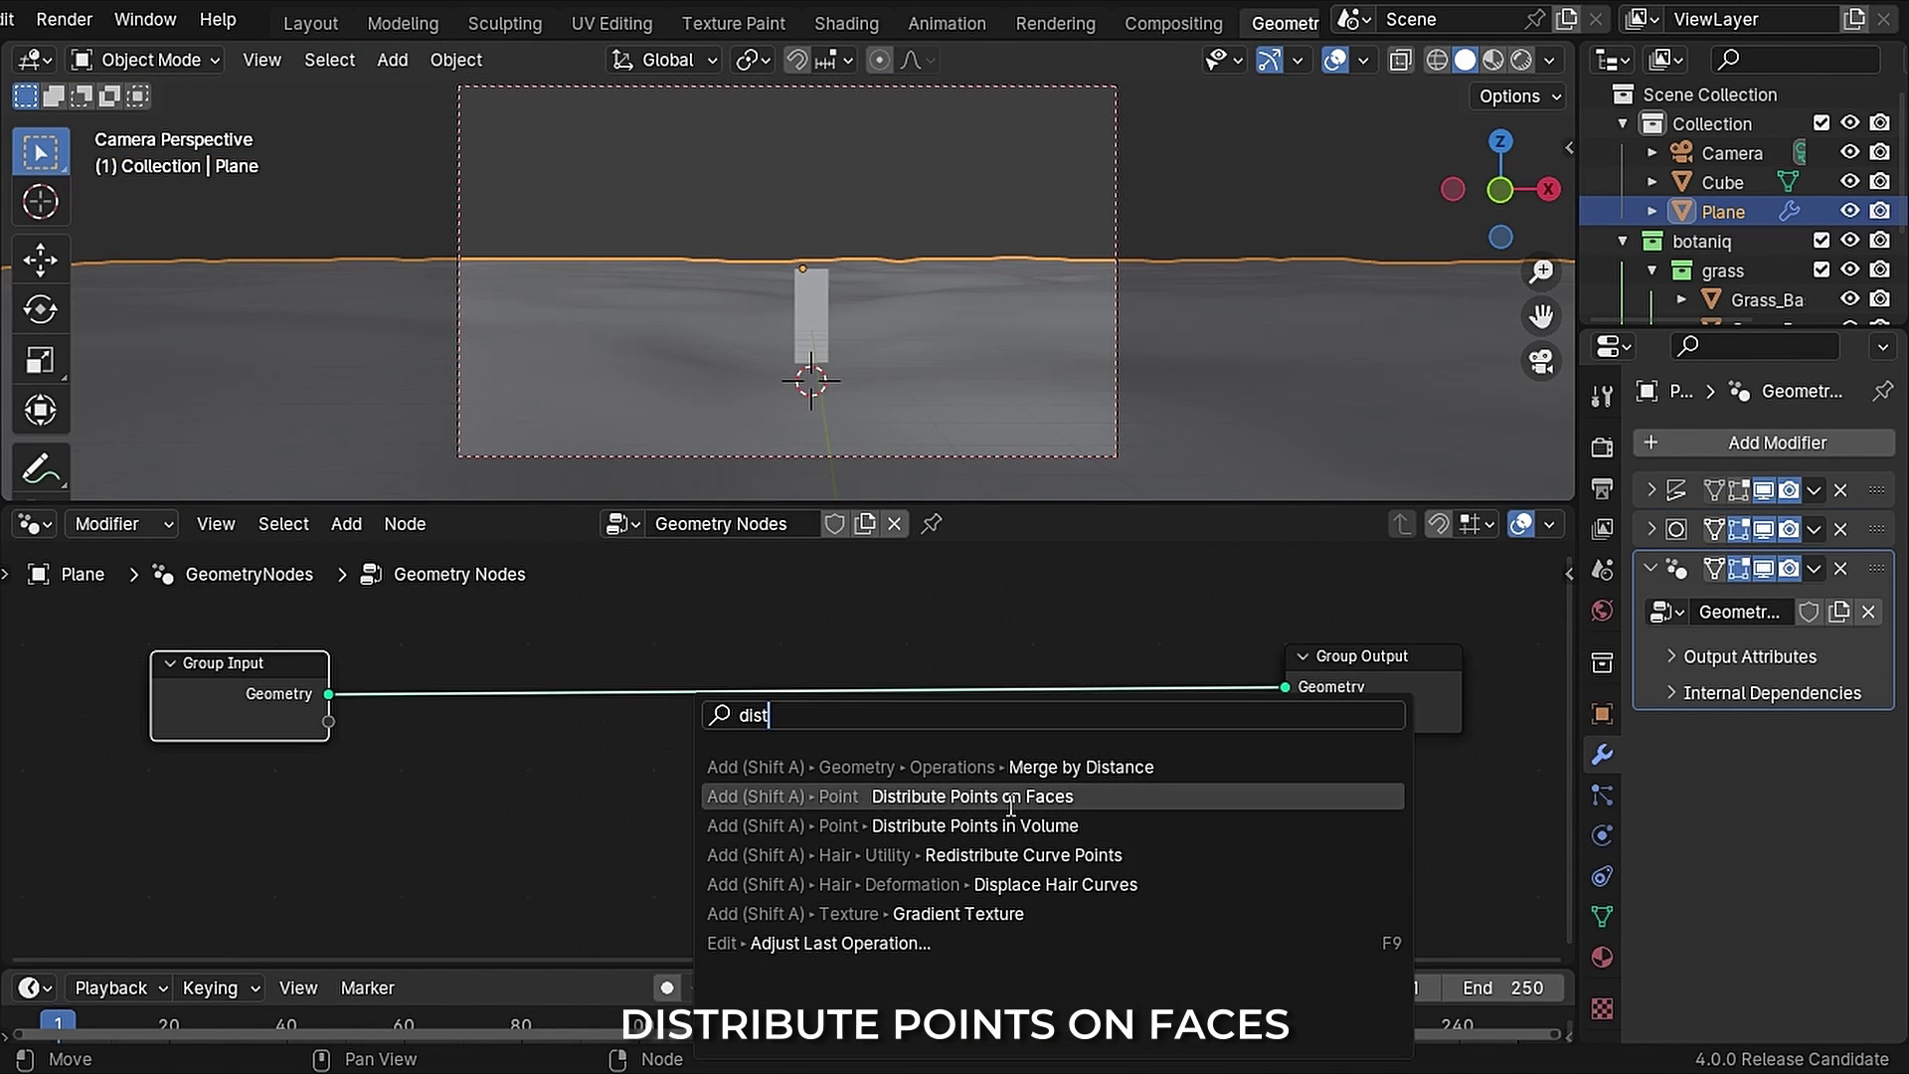
key("Return")
left_click(455, 654)
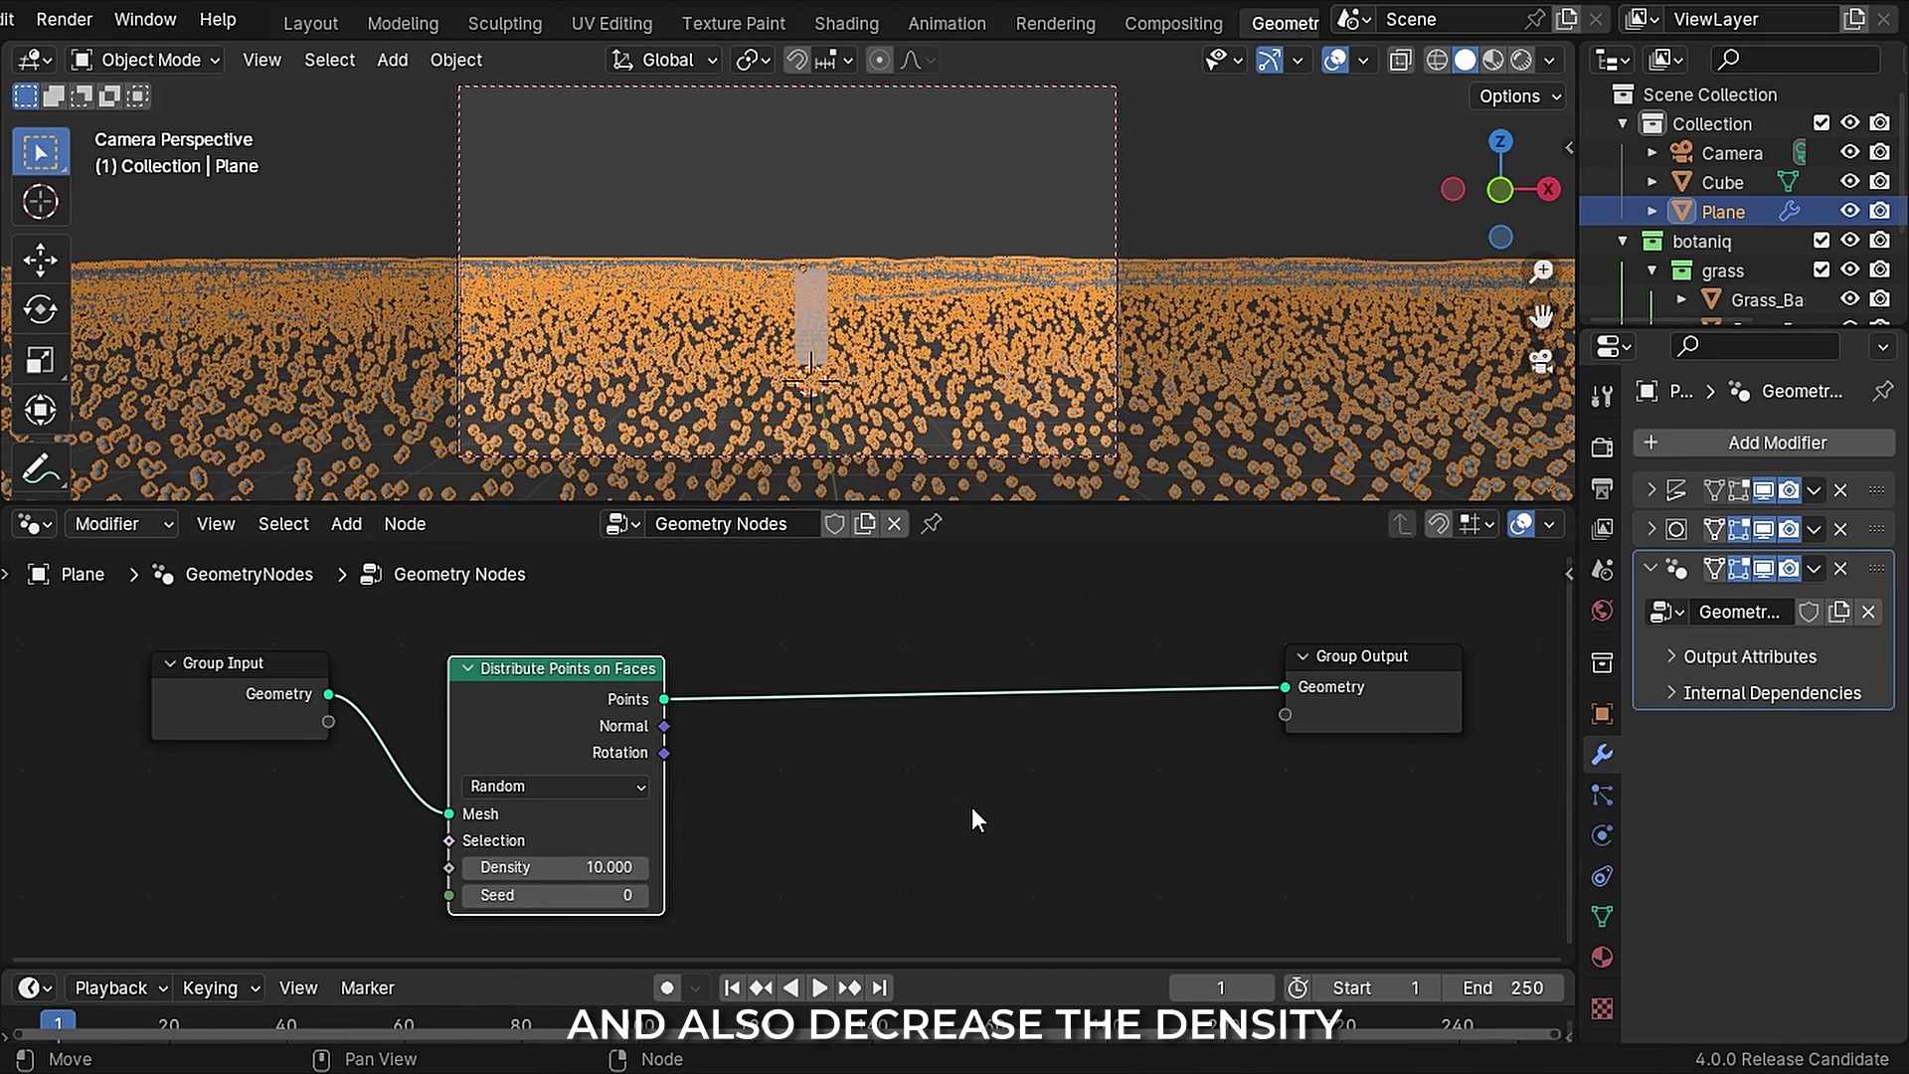
Step: Set the Density of Distribute Points on Faces to 0.1
left_click_drag(556, 867, 535, 868)
left_click(535, 868)
type(".1")
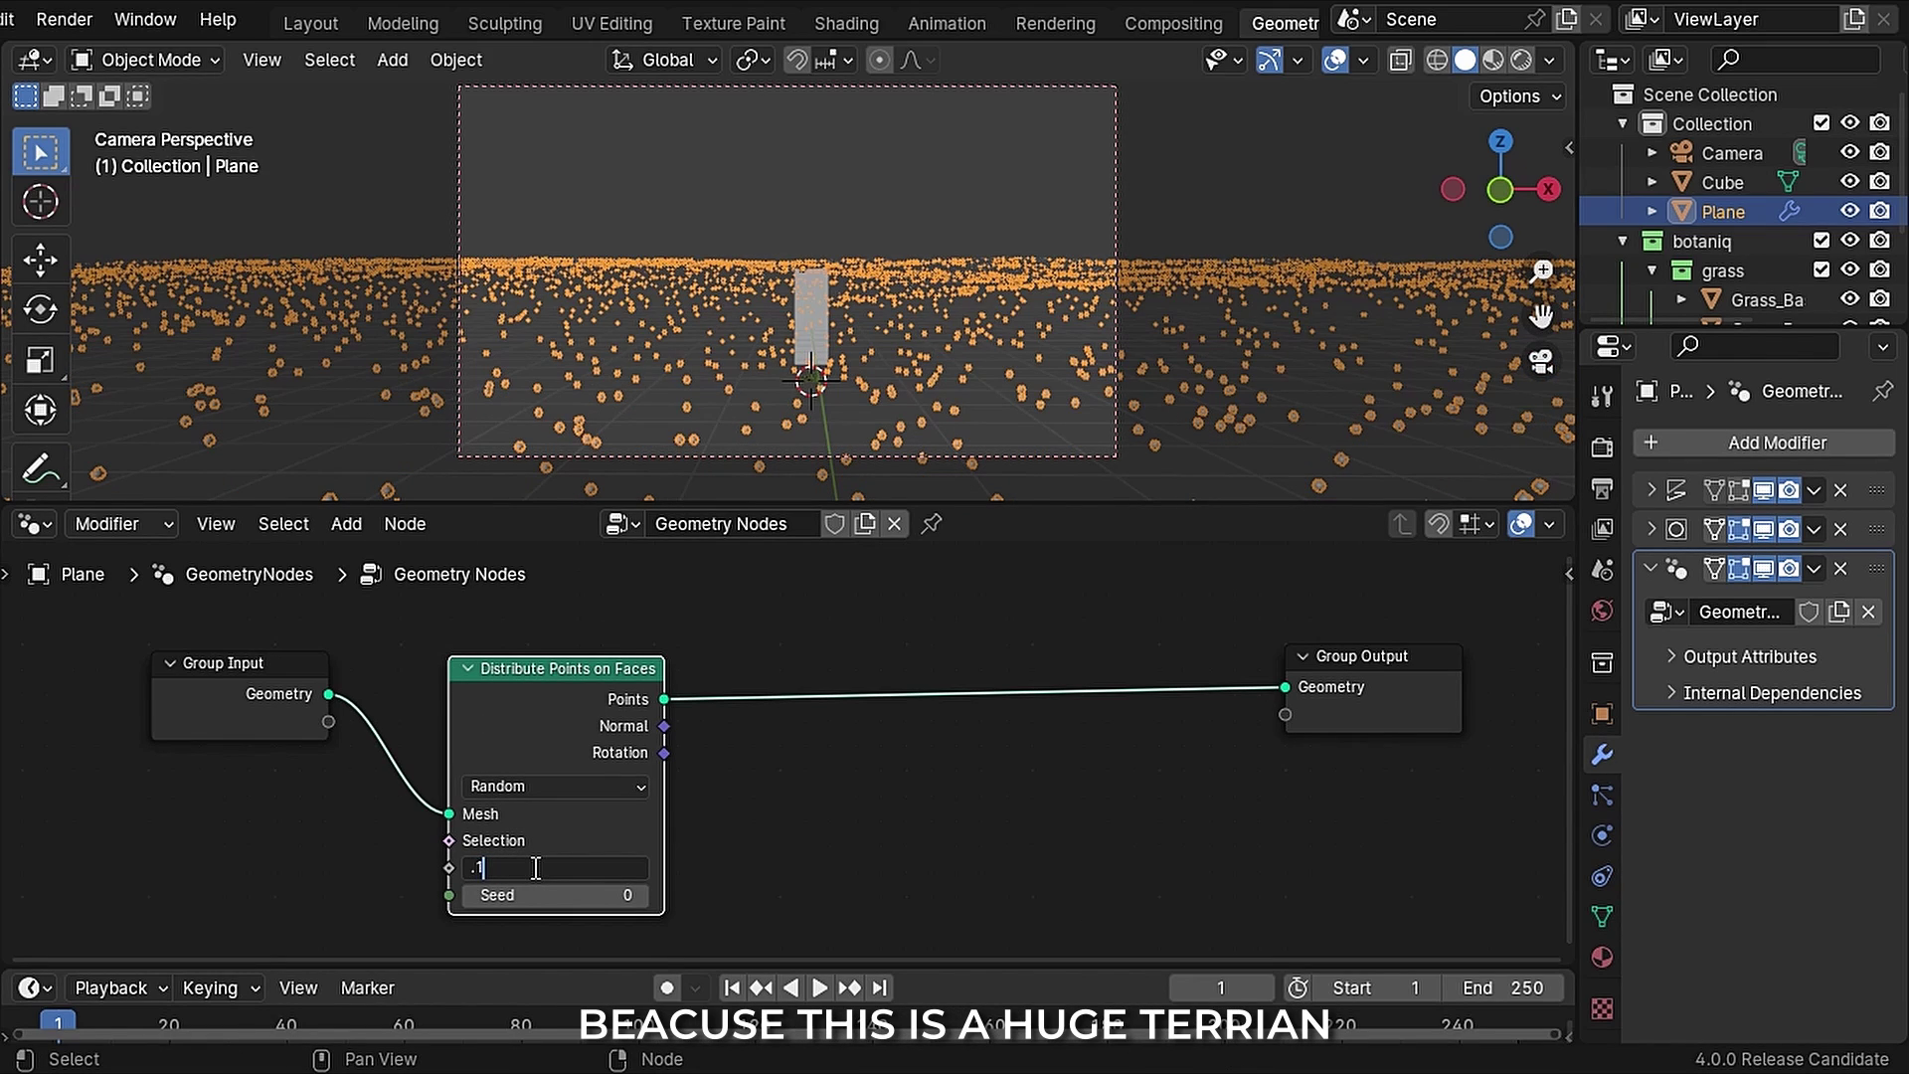
key("Return")
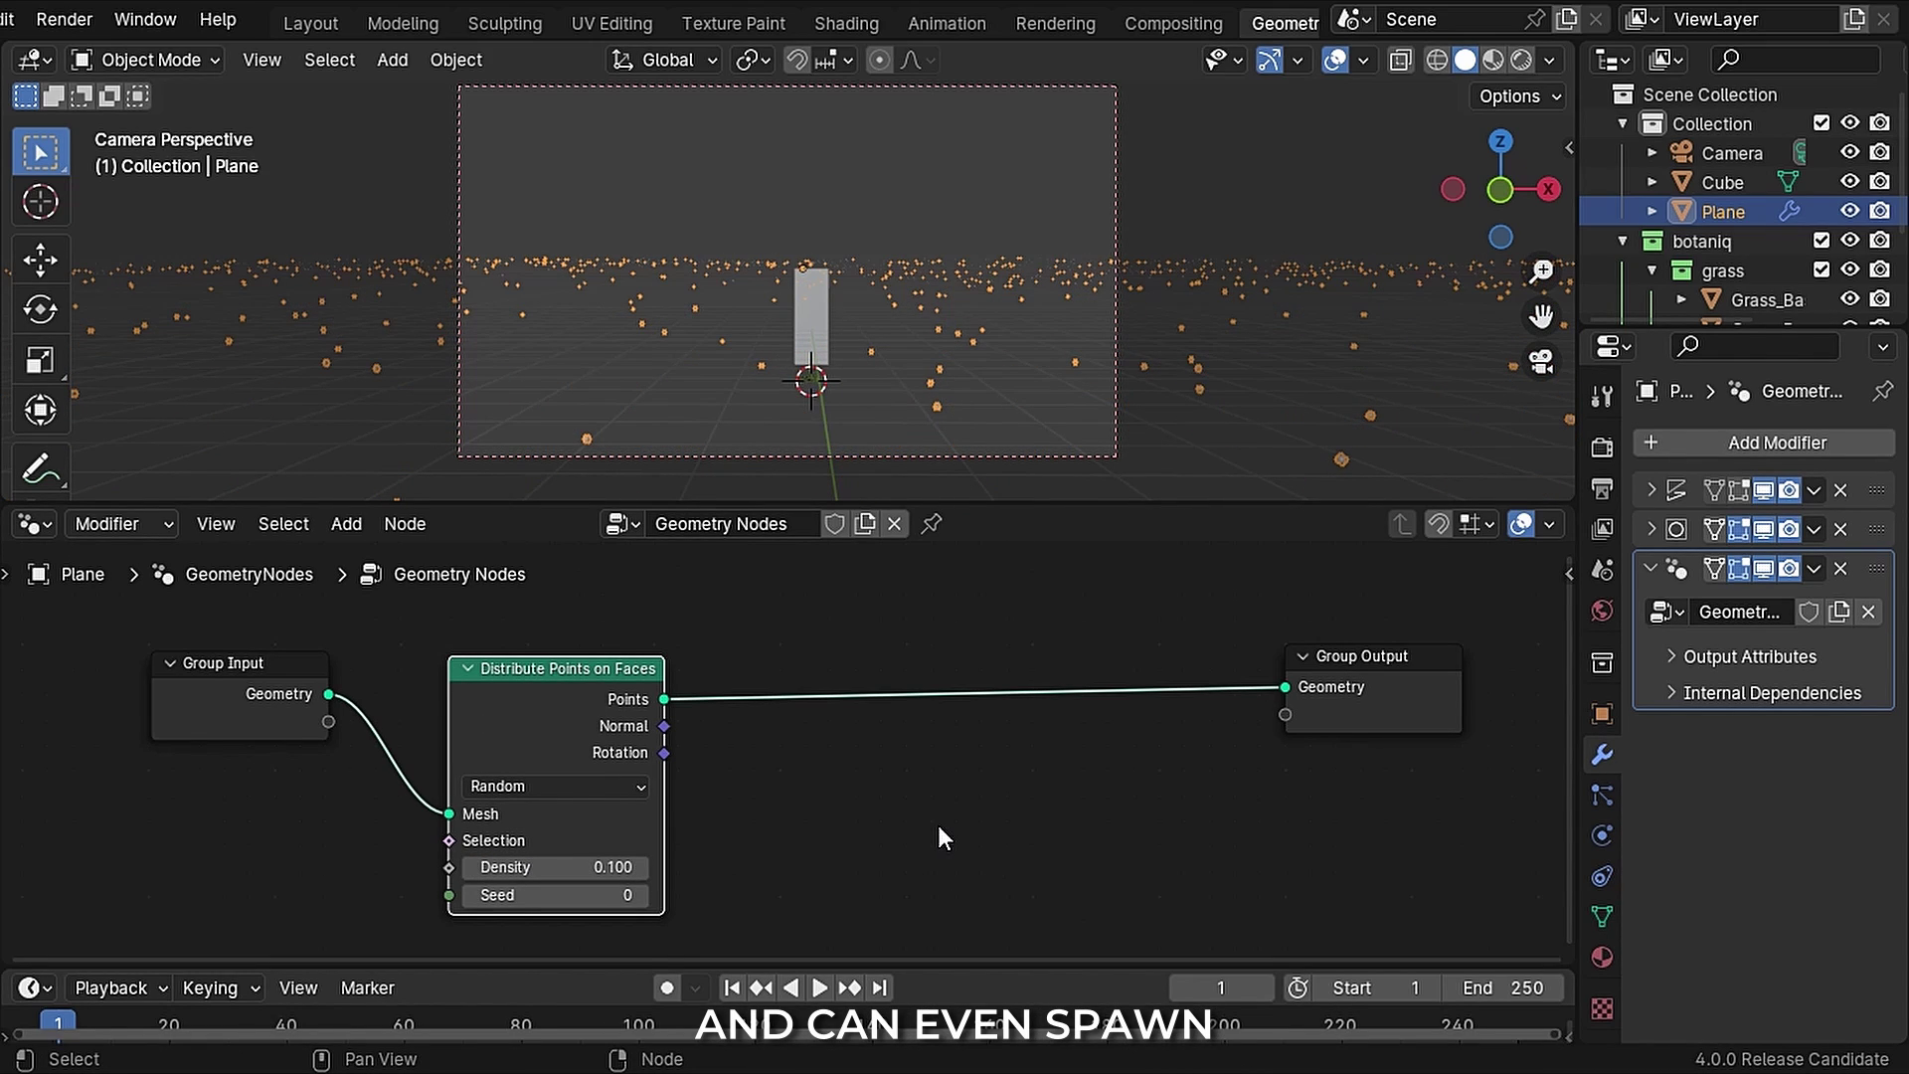
Step: Insert an Instance on Points node after Distribute Points on Faces
key("F3")
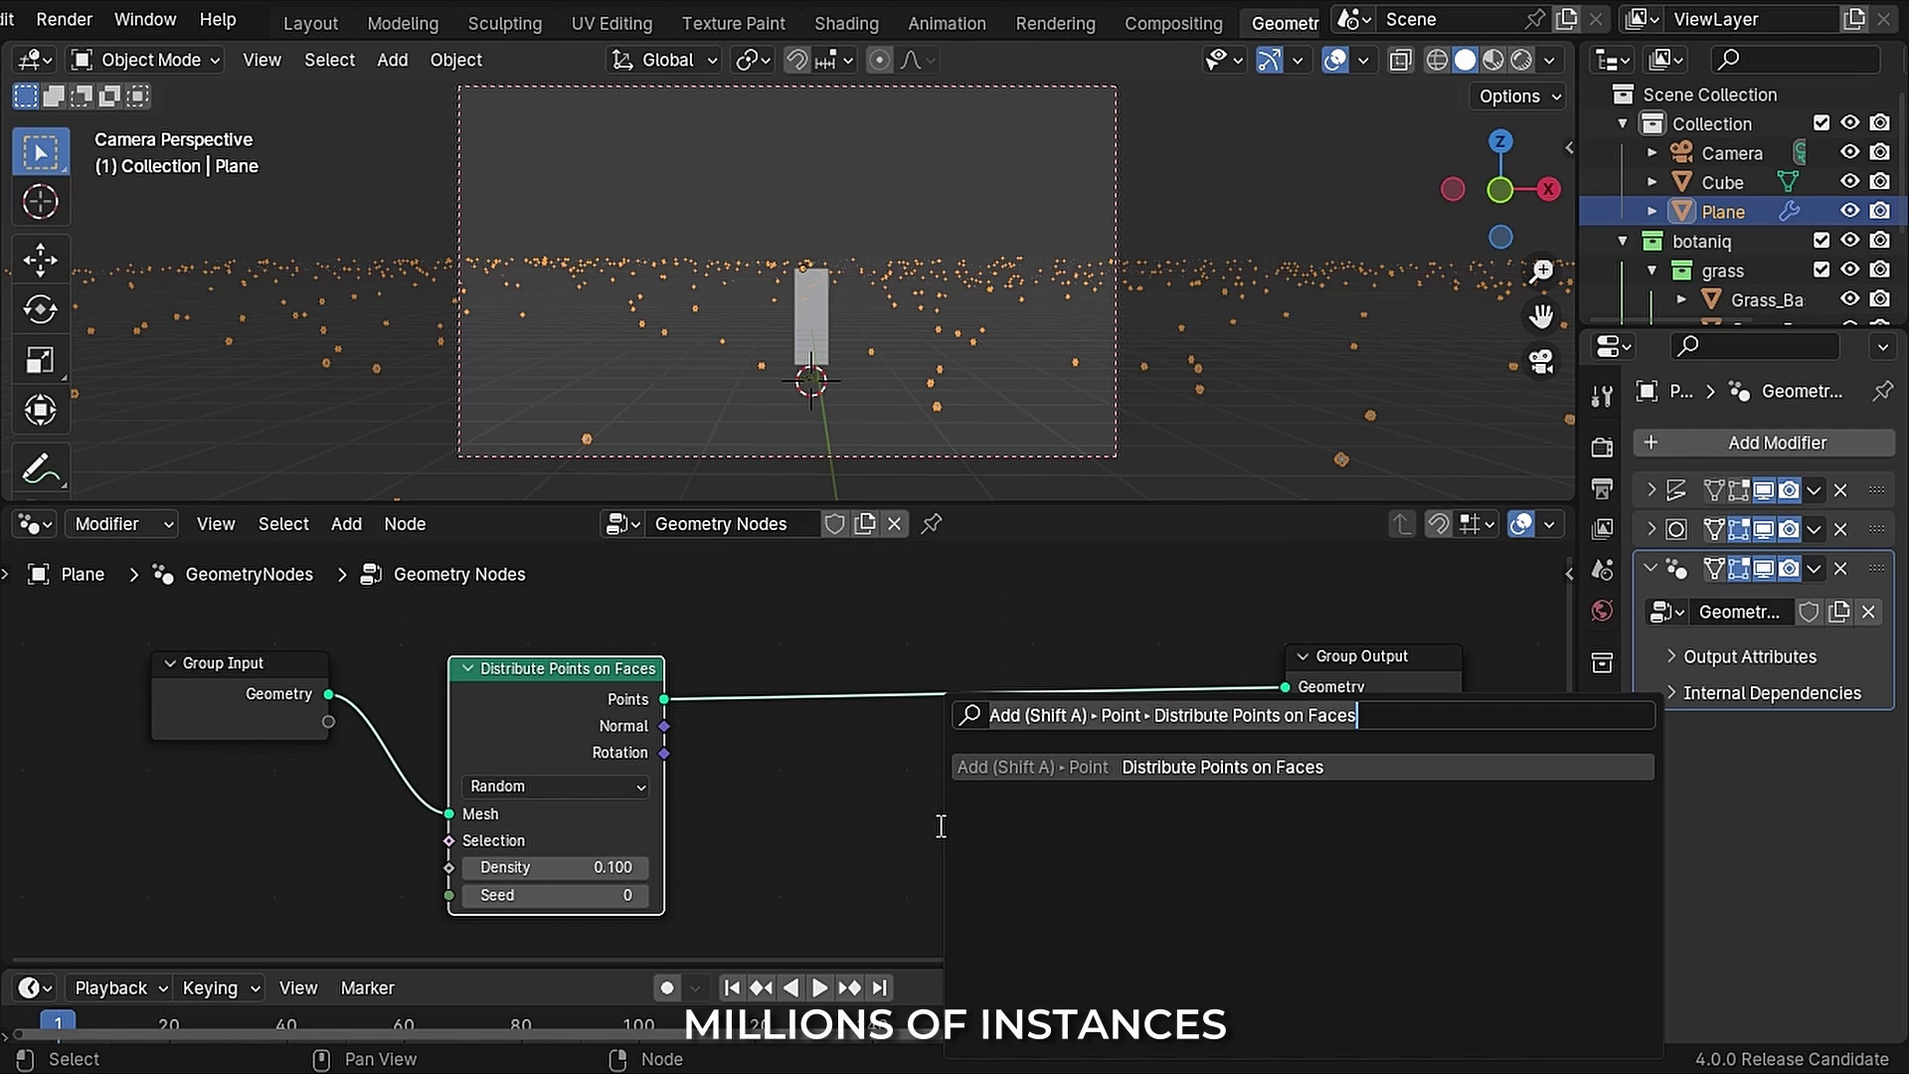
type("insta")
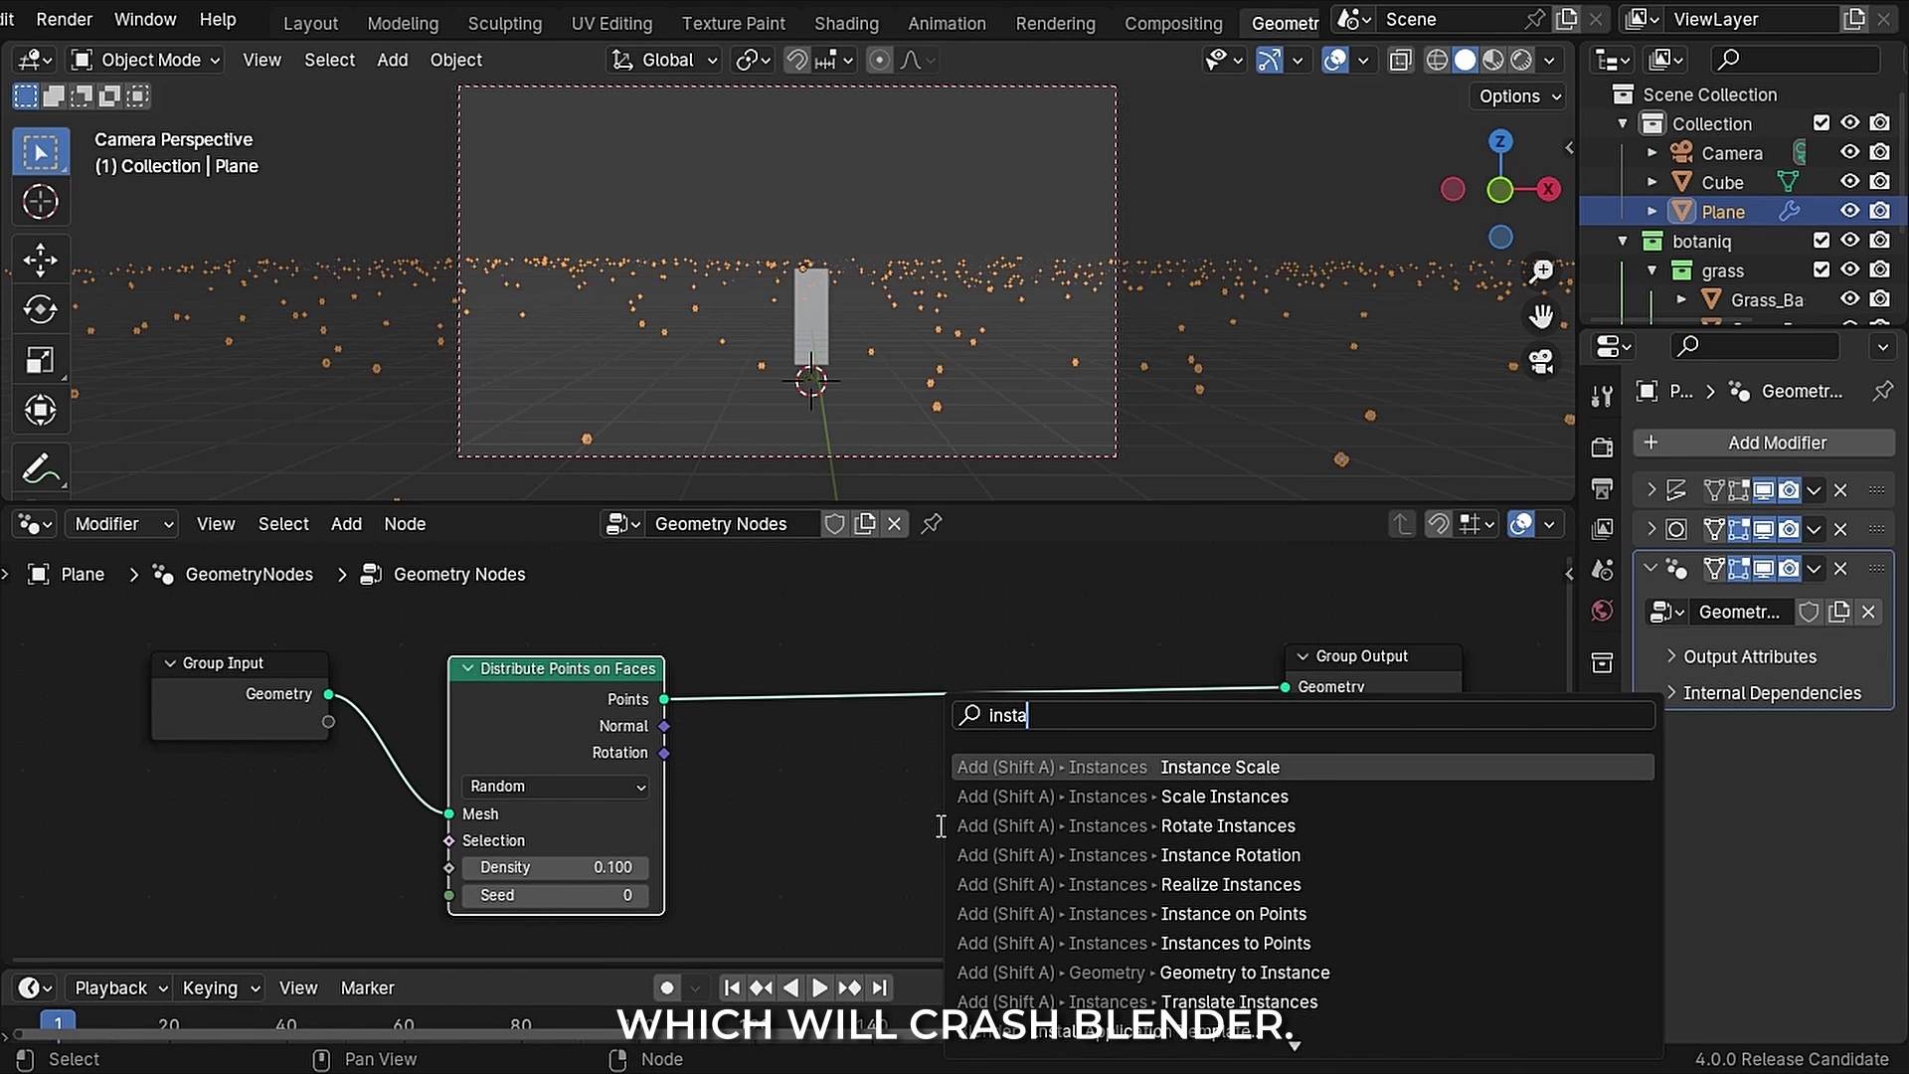
left_click(1283, 914)
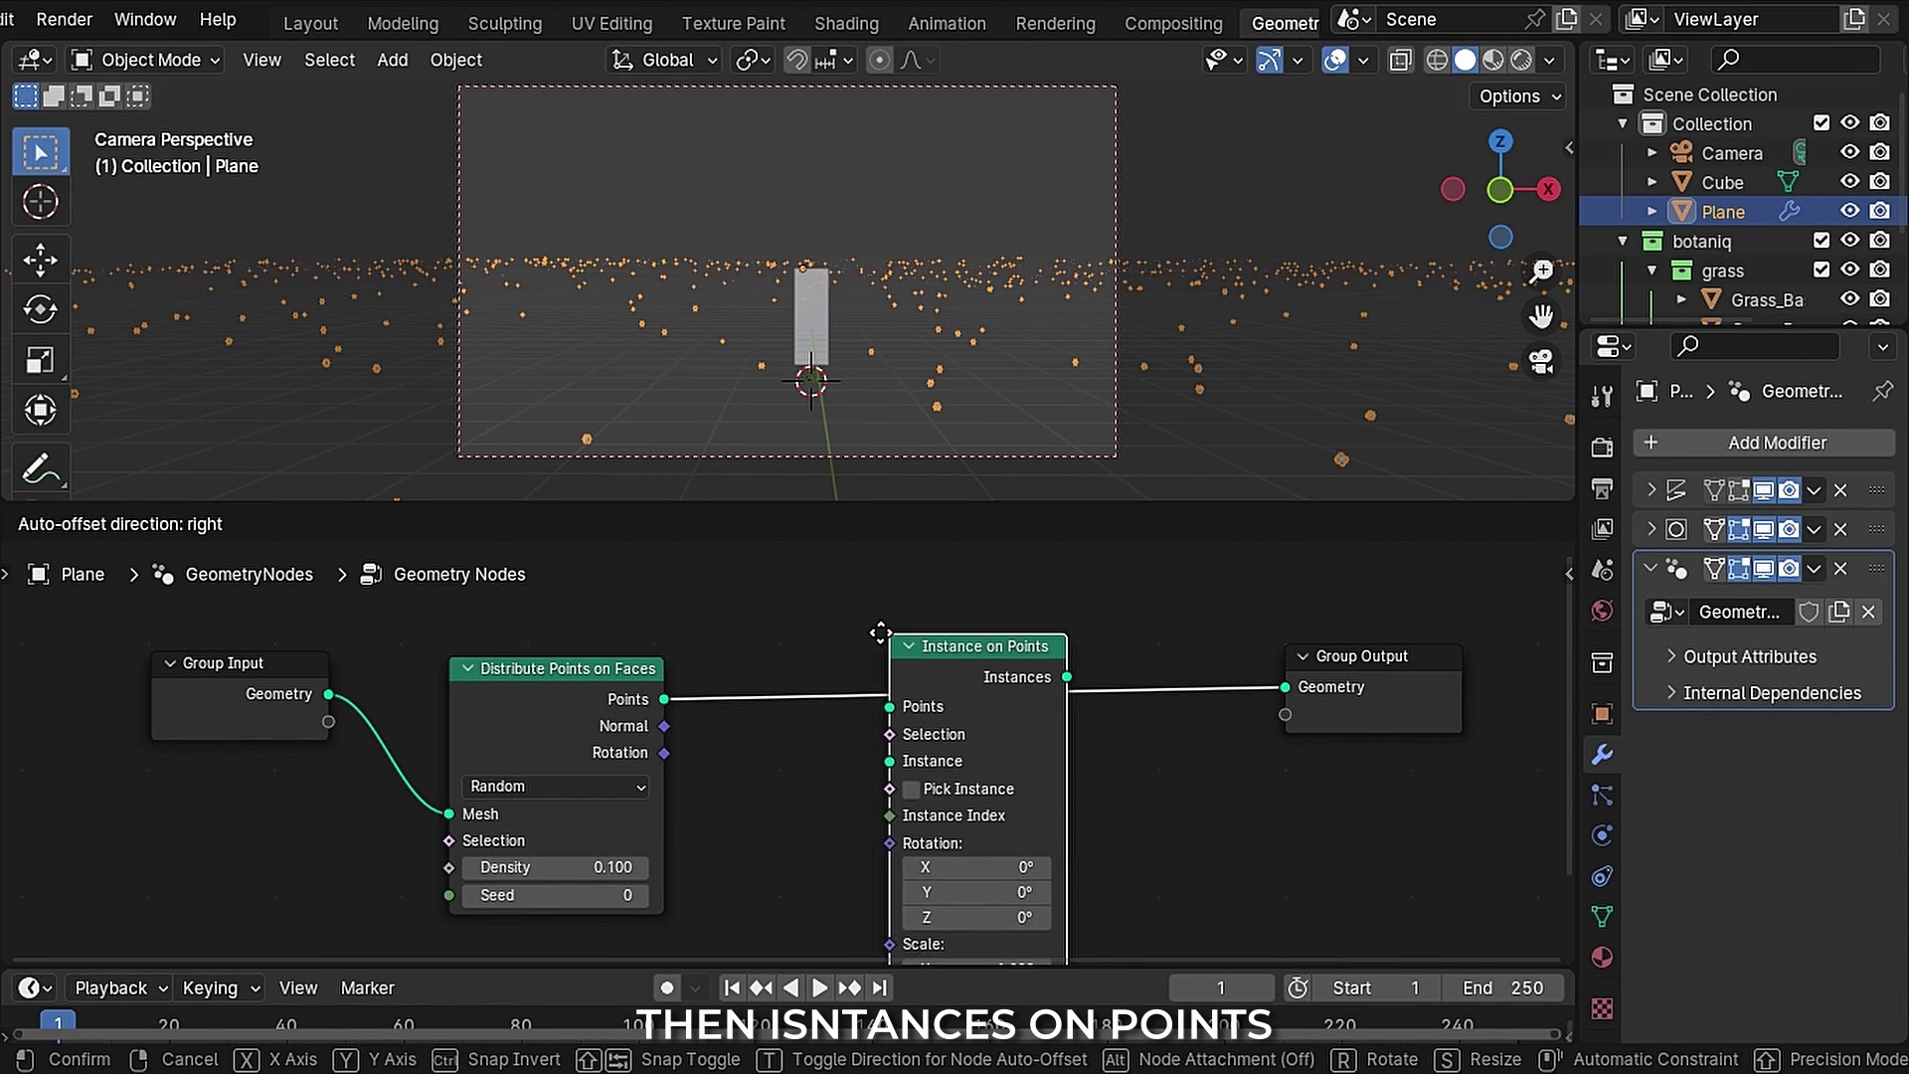
left_click(847, 626)
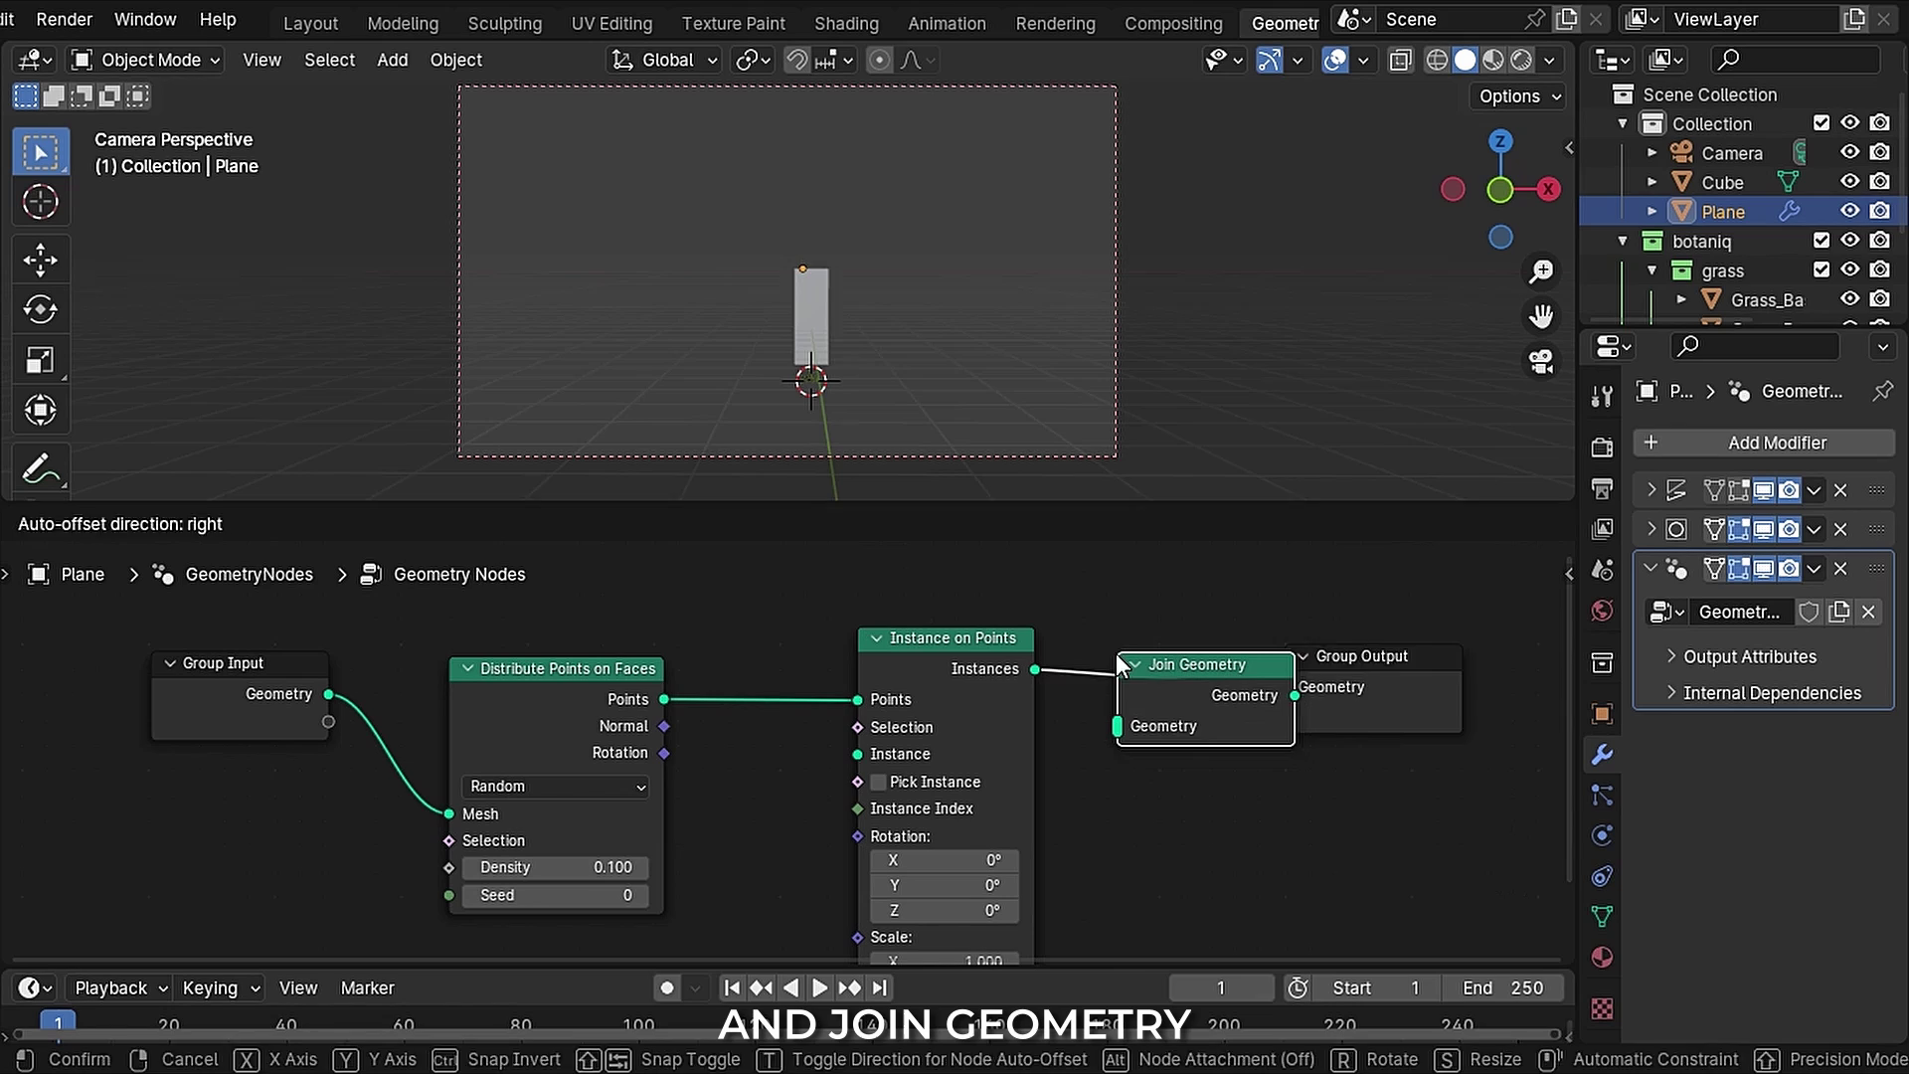
Step: Insert Join Geometry before Group Output and connect Group Input's Geometry to it
left_click(1115, 653)
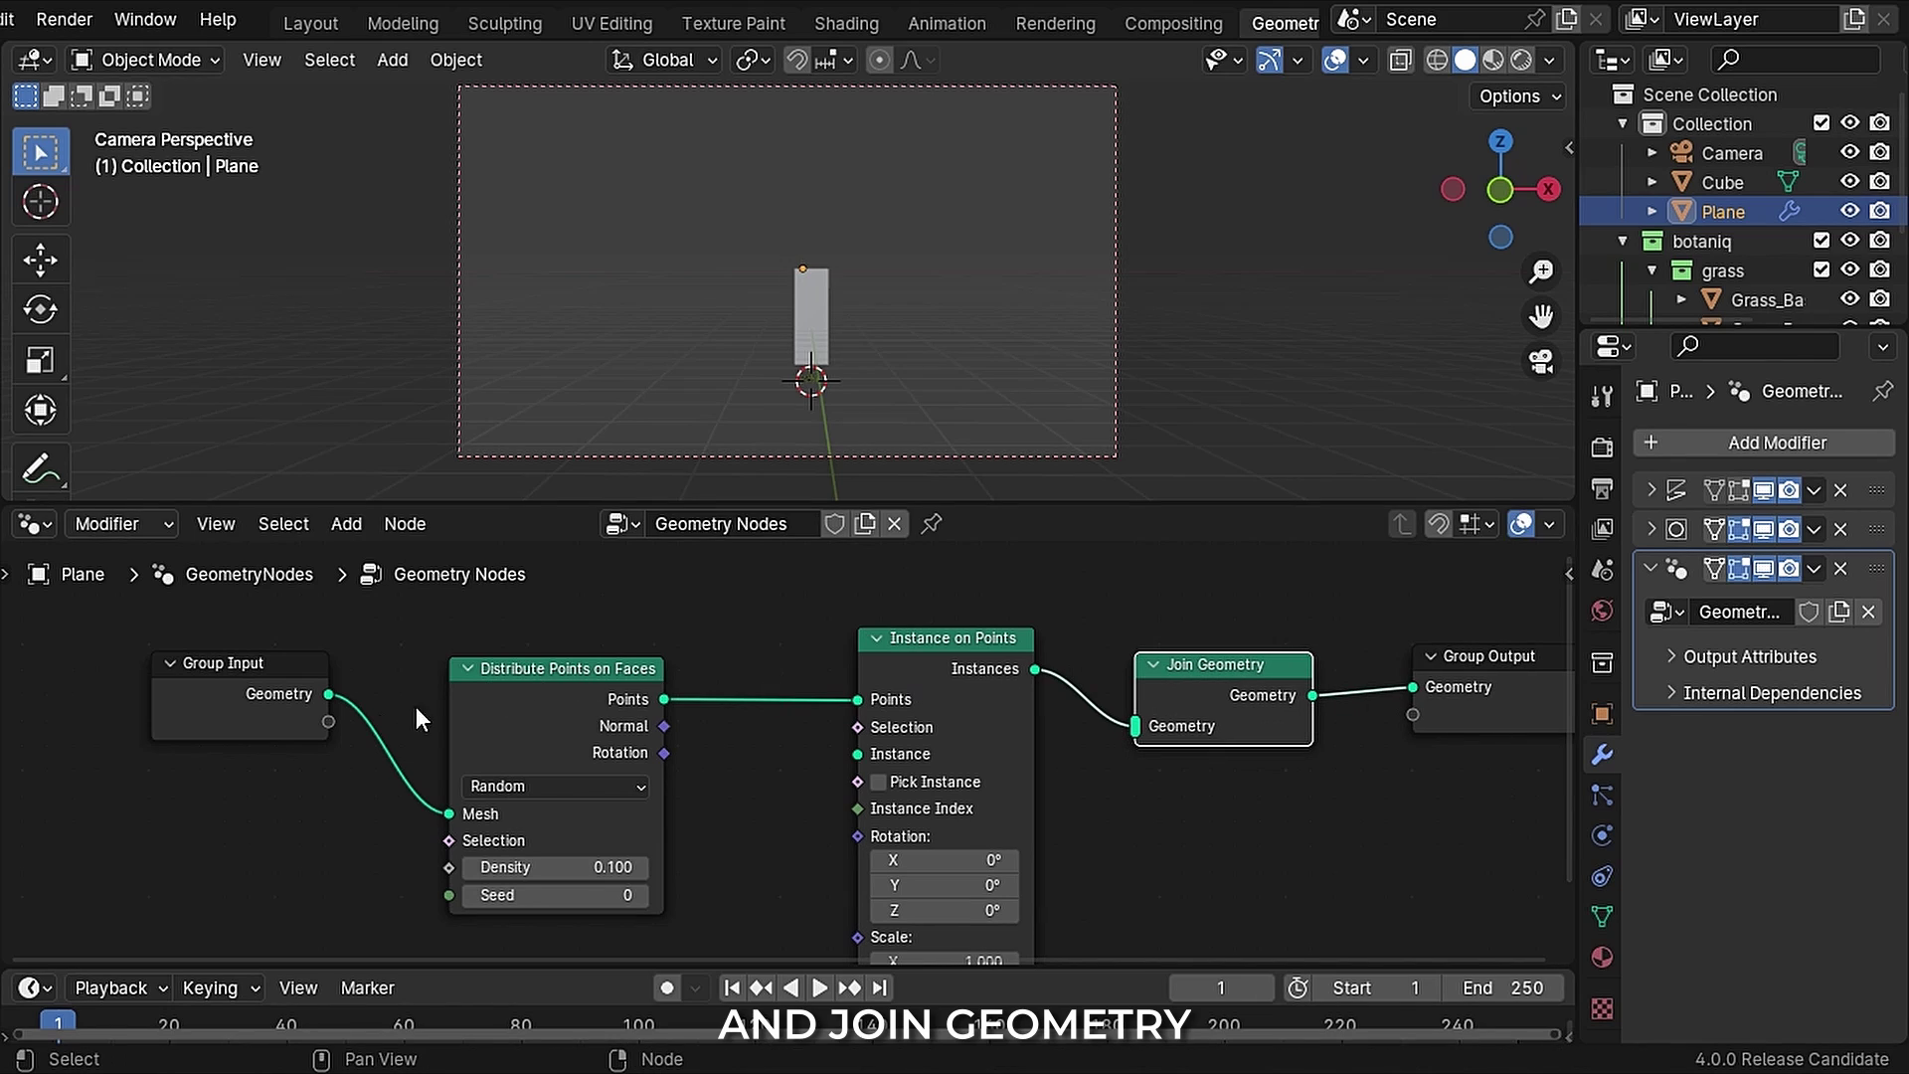
left_click_drag(332, 698, 1144, 728)
scroll(1227, 860, "down", 3)
Step: Exclude the grass collection from the view layer, add it as a Collection Info node and feed its Instances into Instance on Points' Instance
left_click(1820, 270)
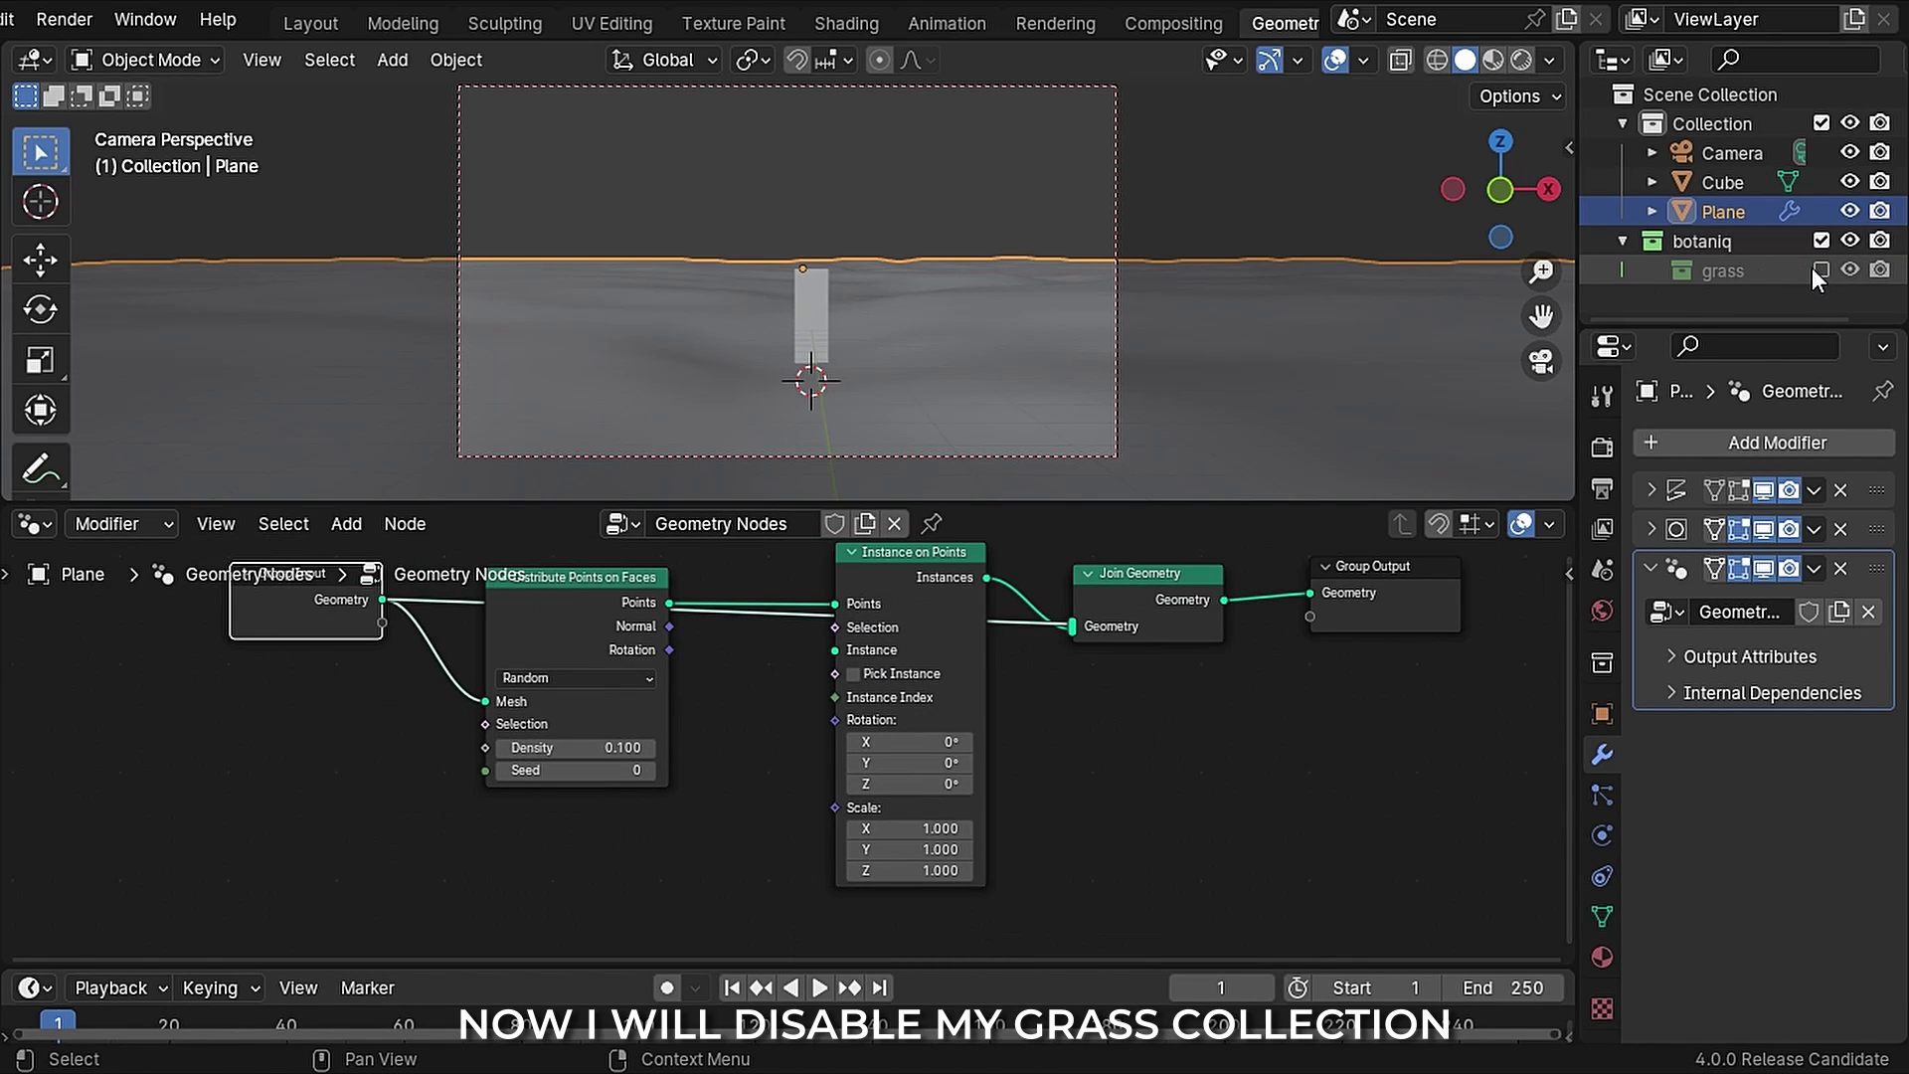
left_click_drag(1717, 266, 330, 833)
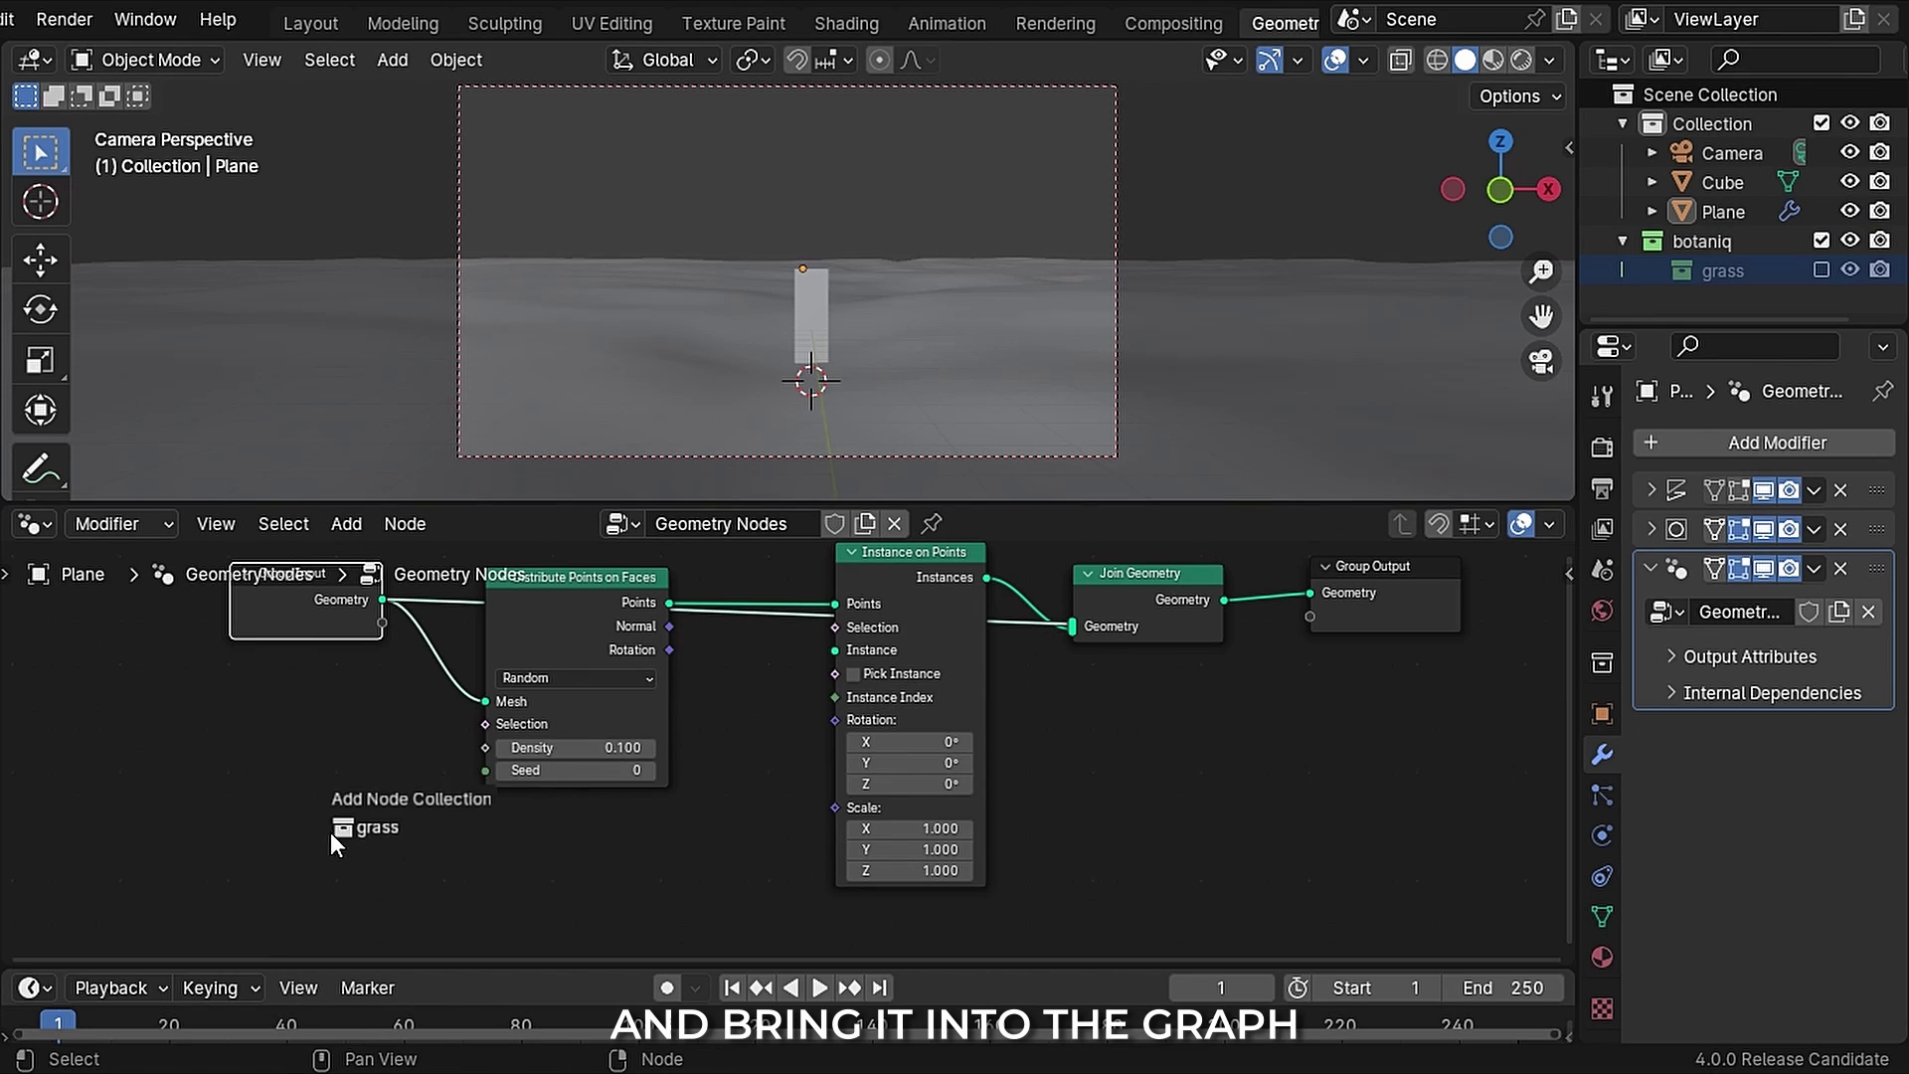
left_click_drag(374, 897, 626, 772)
left_click_drag(704, 797, 766, 708)
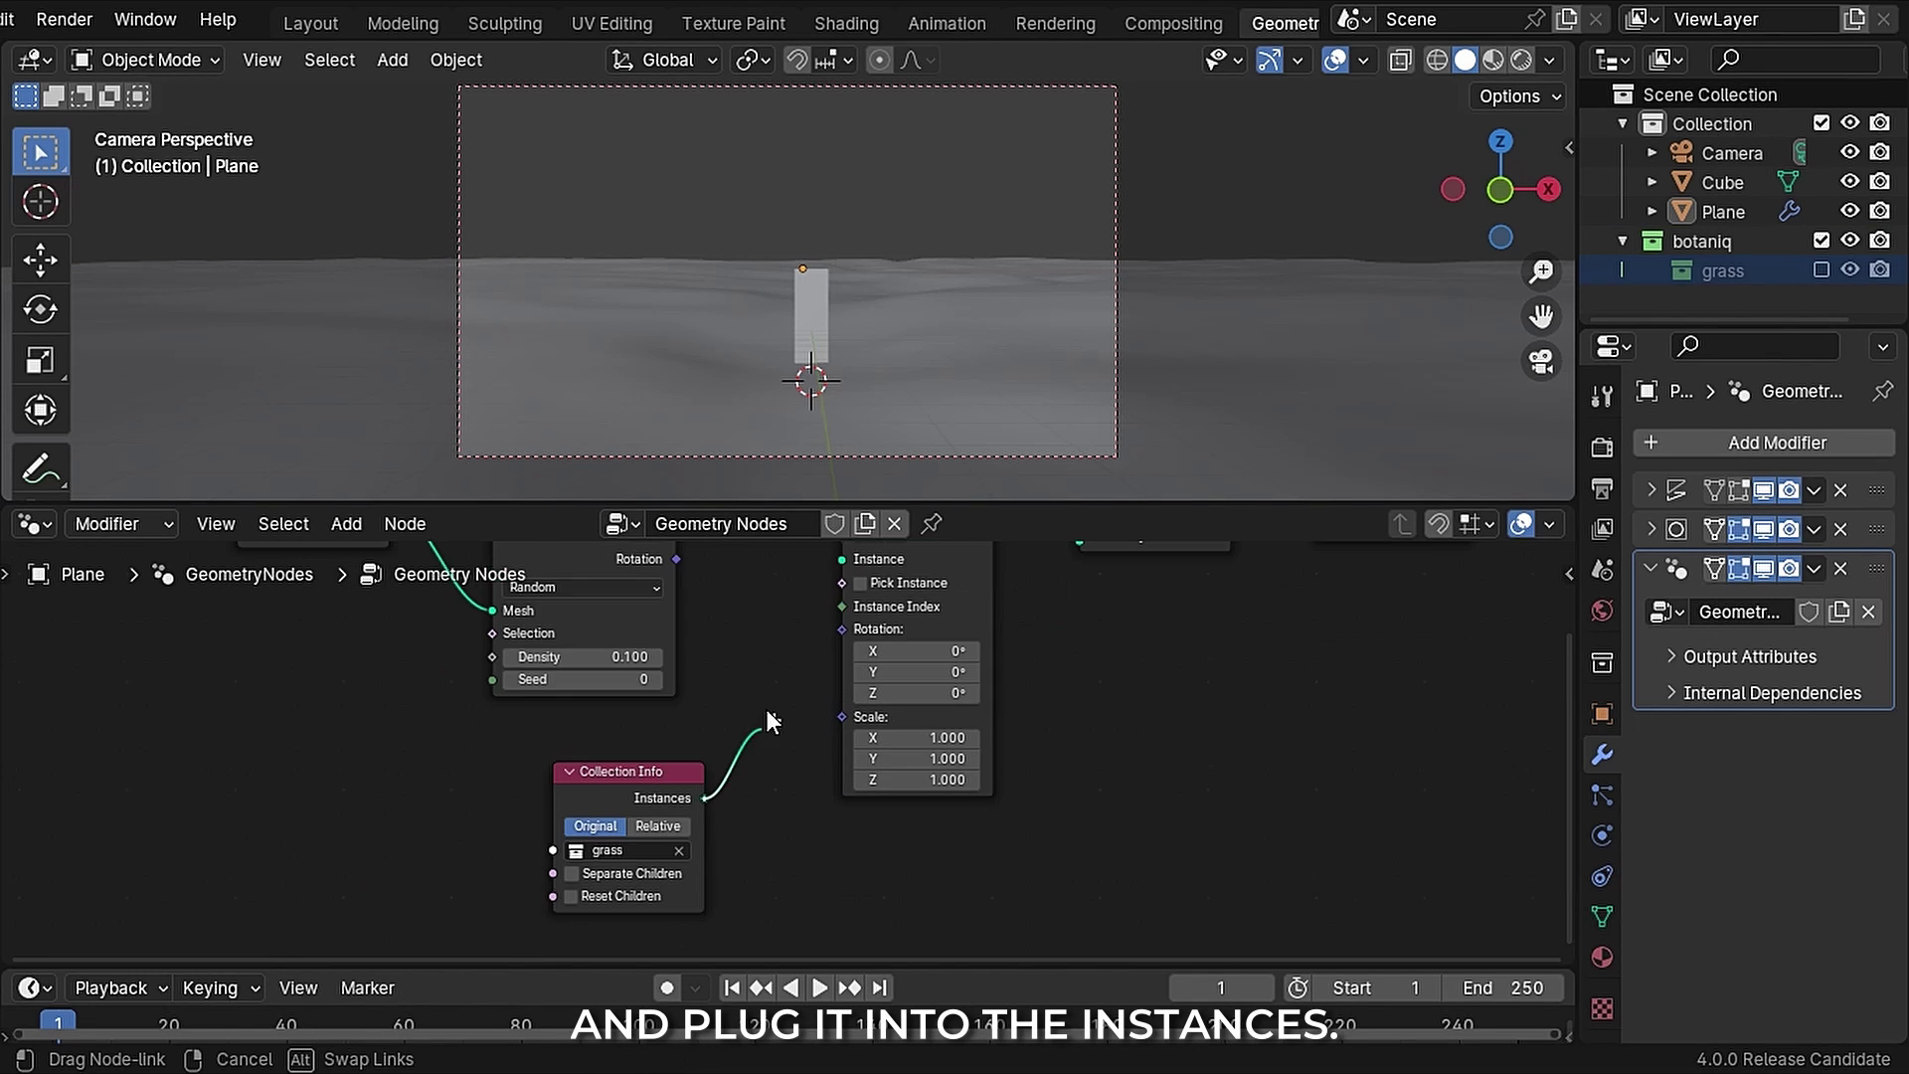
left_click_drag(812, 595, 813, 723)
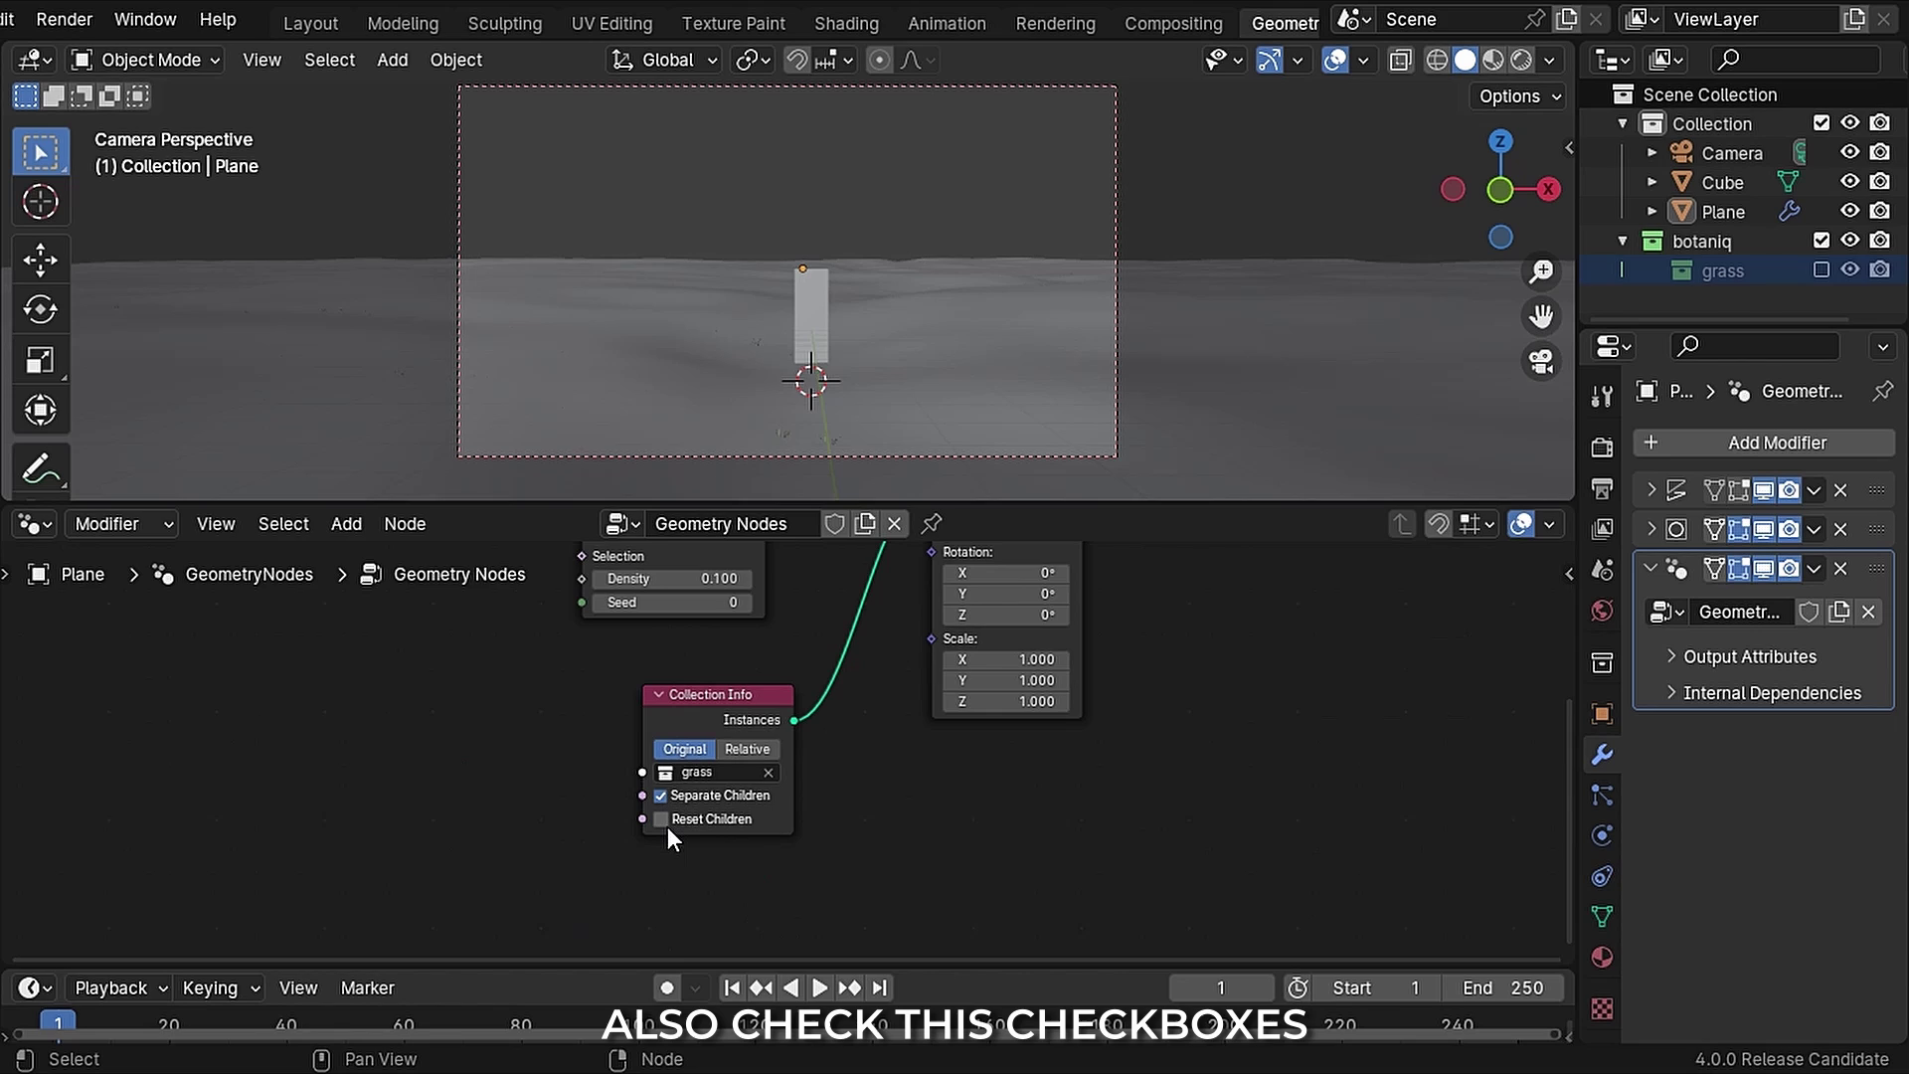
Step: Enable Separate Children and Reset Children on Collection Info, and Pick Instance on Instance on Points
left_click(662, 821)
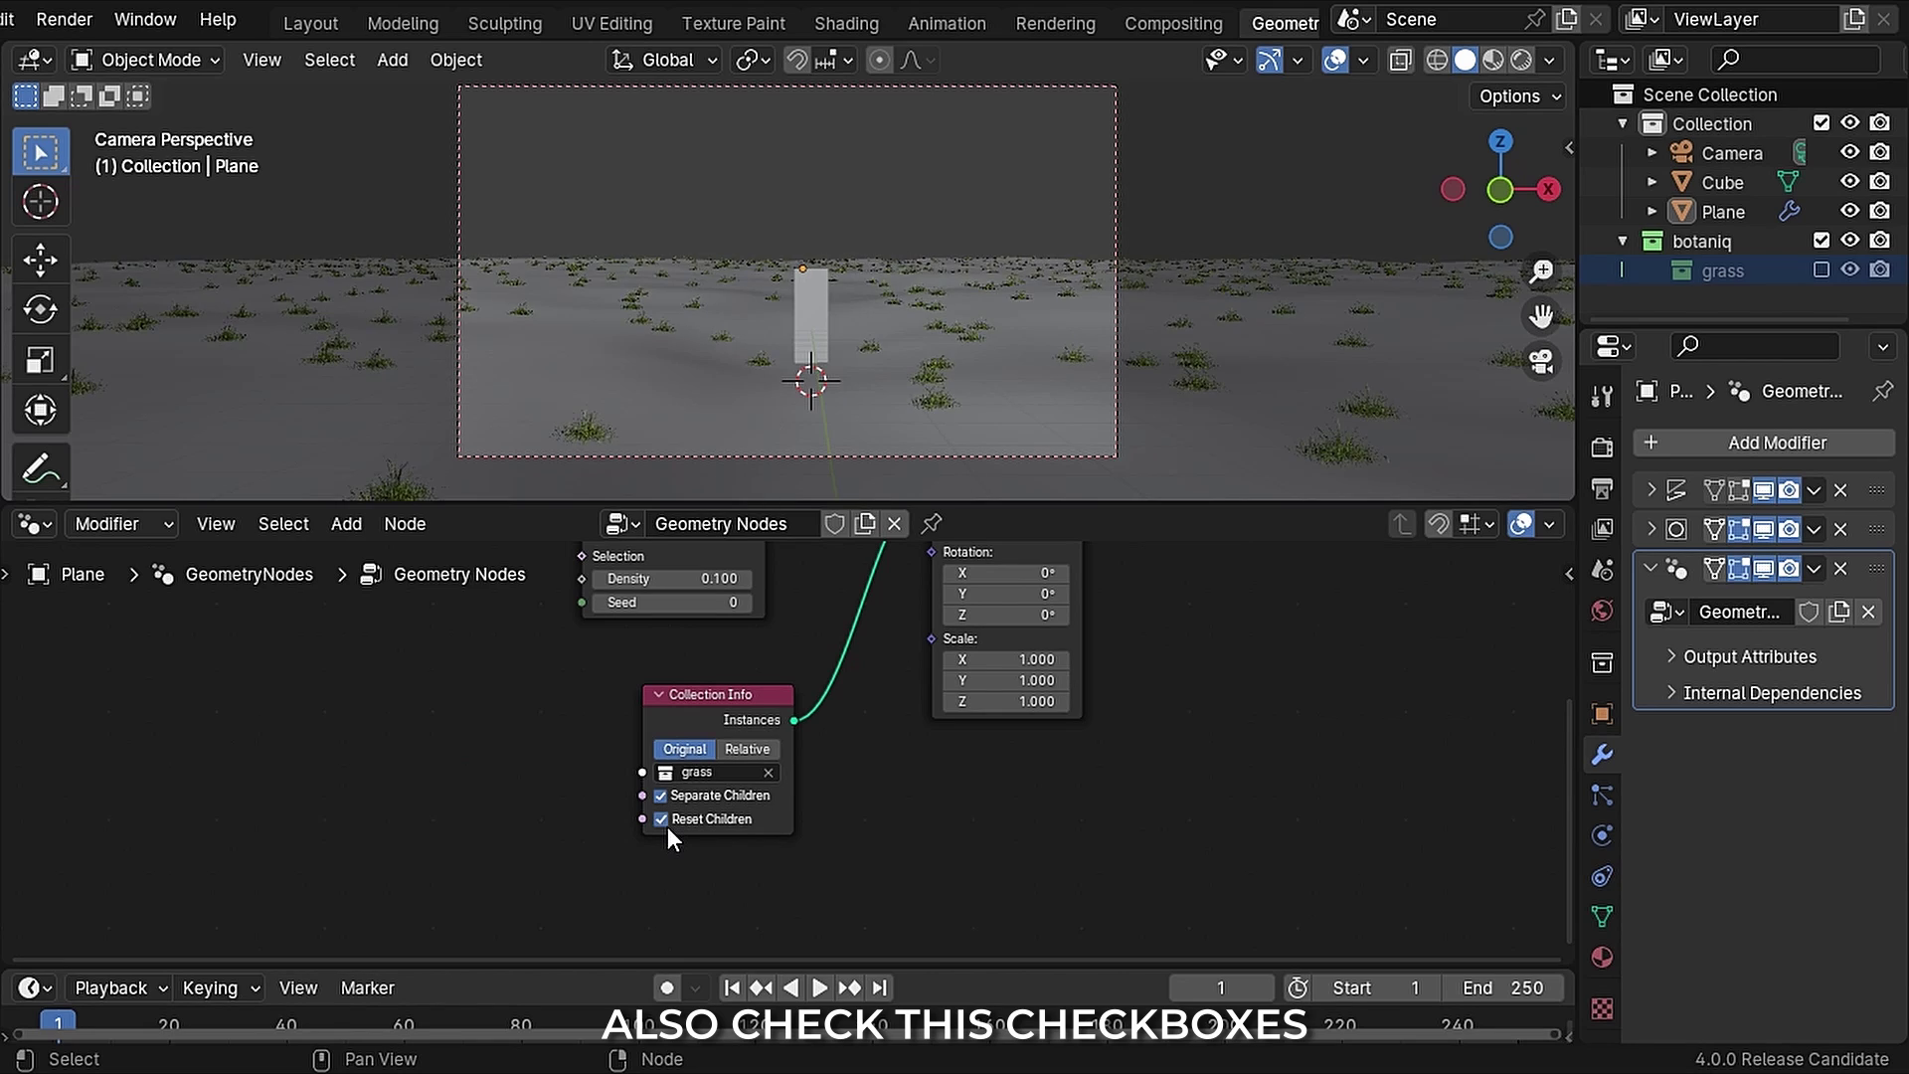
middle_click_drag(1202, 713, 1171, 910)
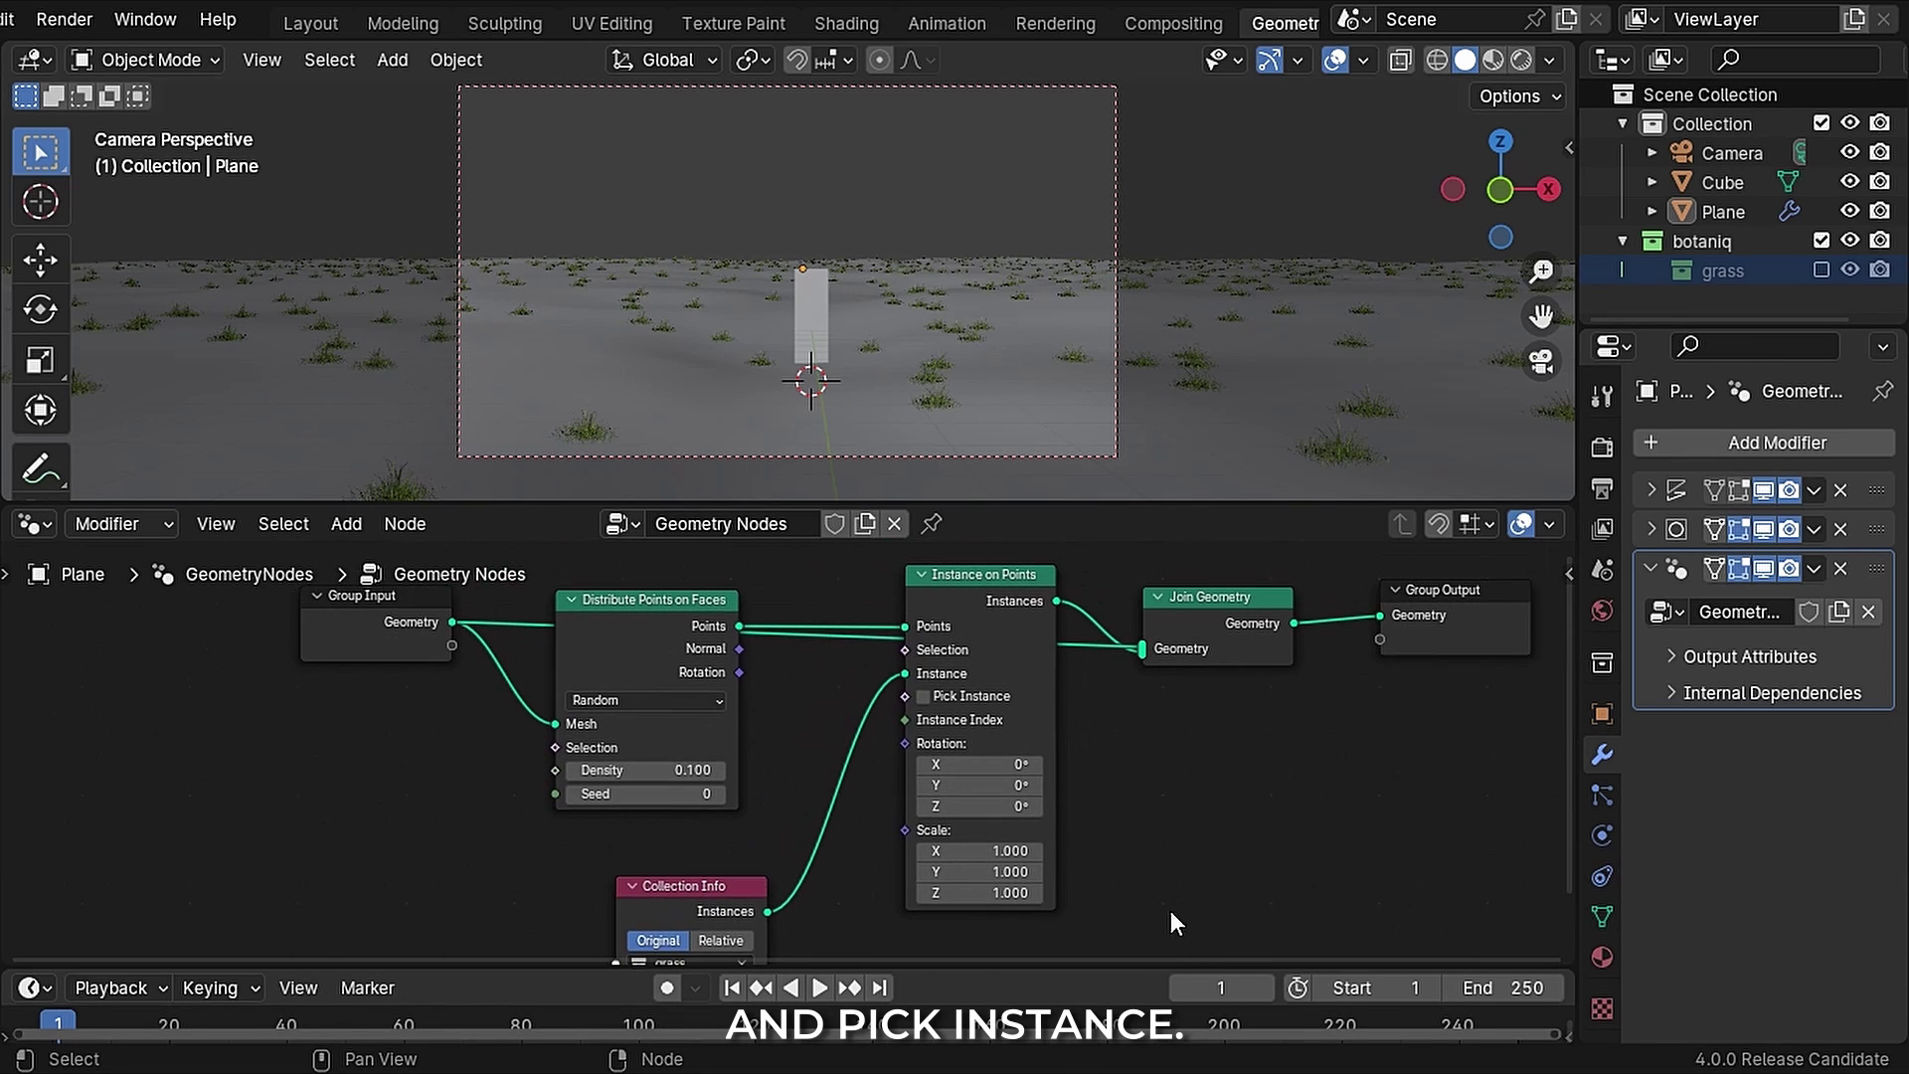
left_click(922, 696)
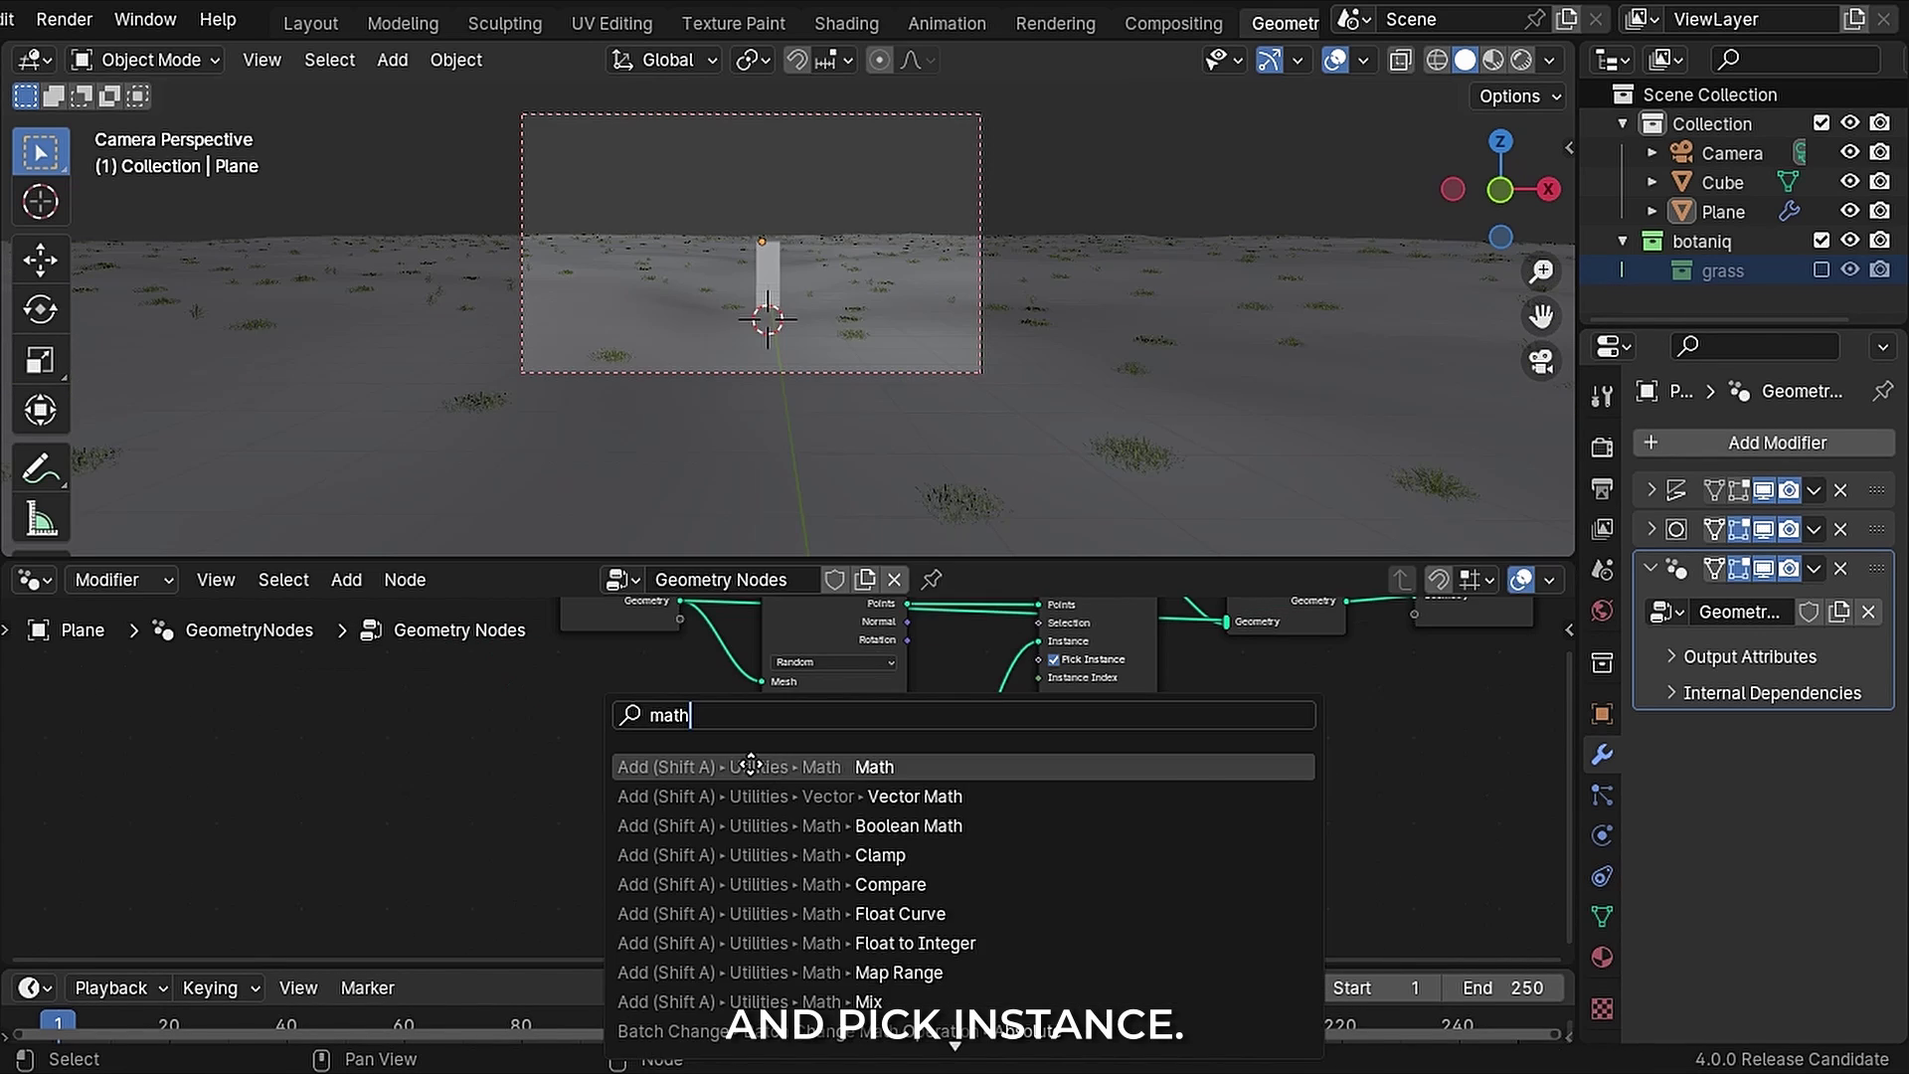
Step: Add a Math node set to Multiply and connect its Value to the Density of Distribute Points on Faces
key("Return")
left_click(478, 671)
scroll(748, 826, "up", 2)
left_click(599, 796)
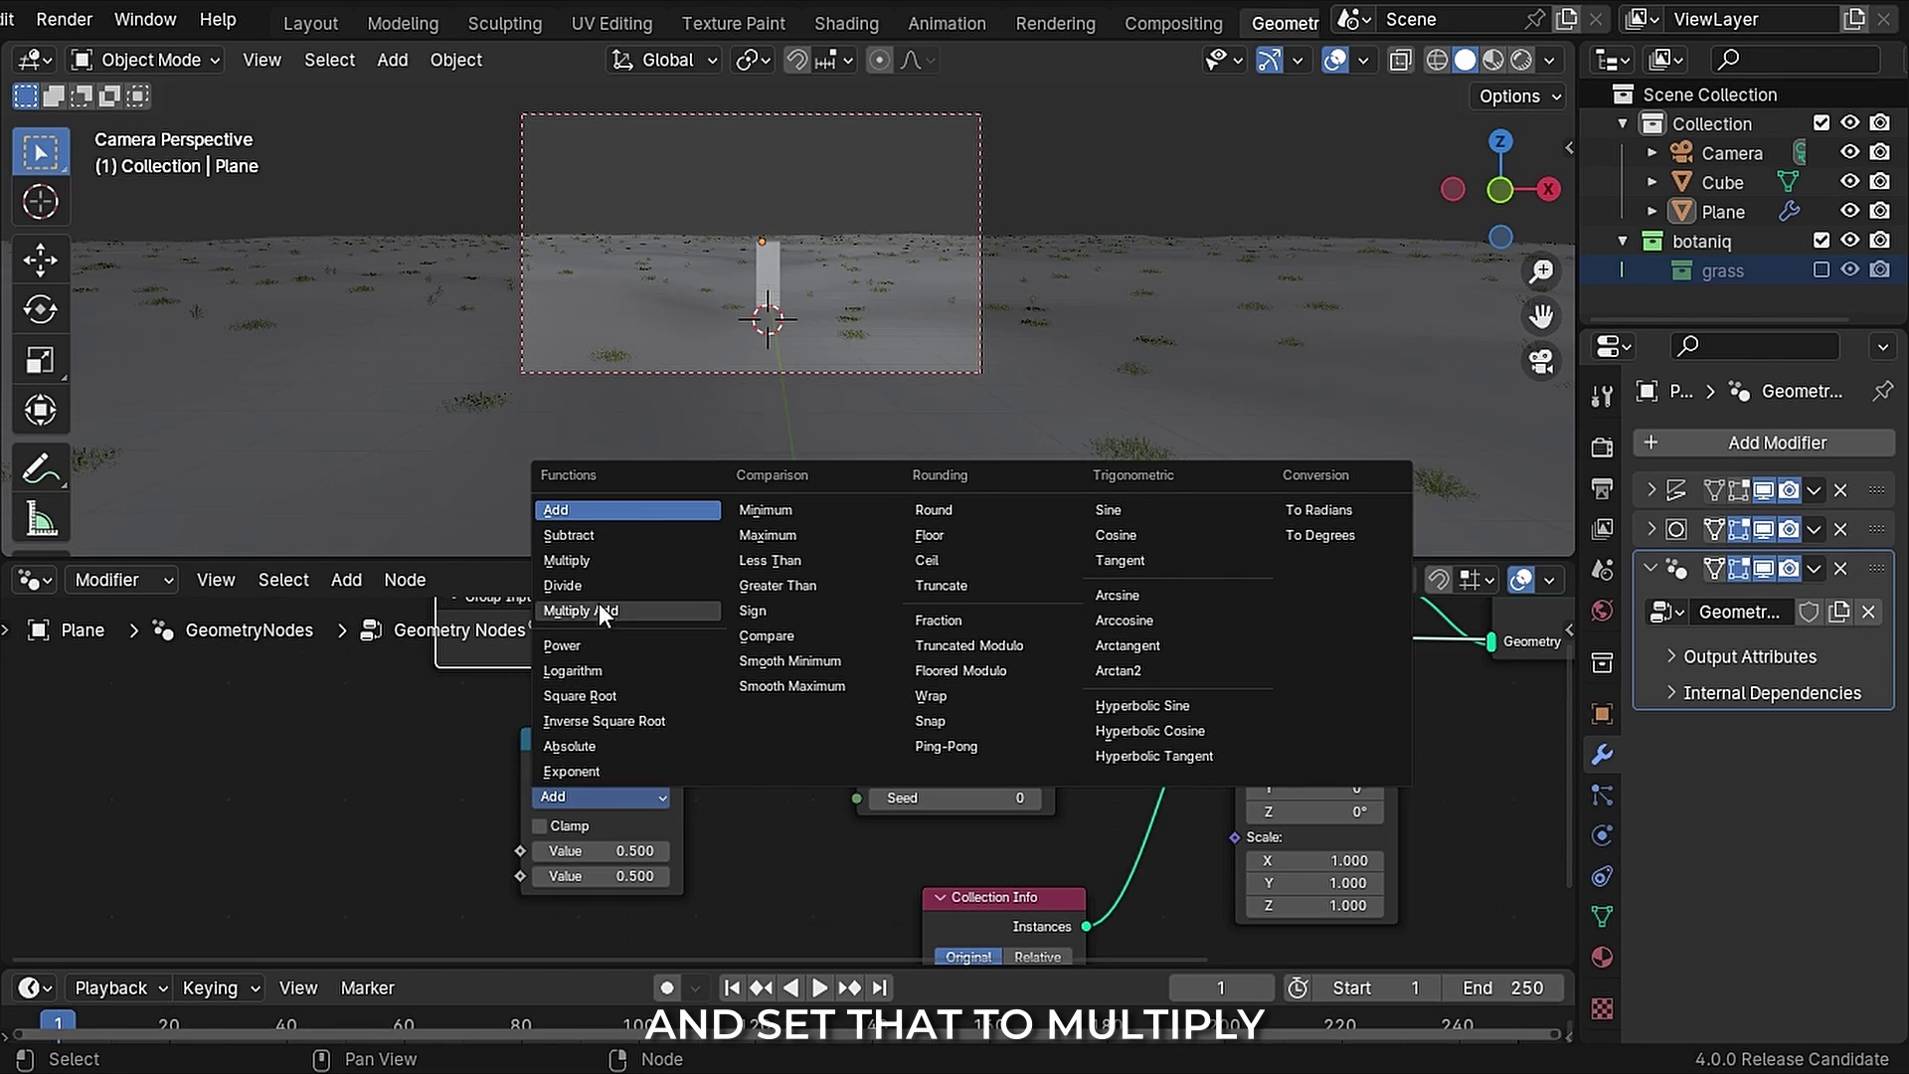
left_click(591, 563)
left_click_drag(684, 767, 710, 777)
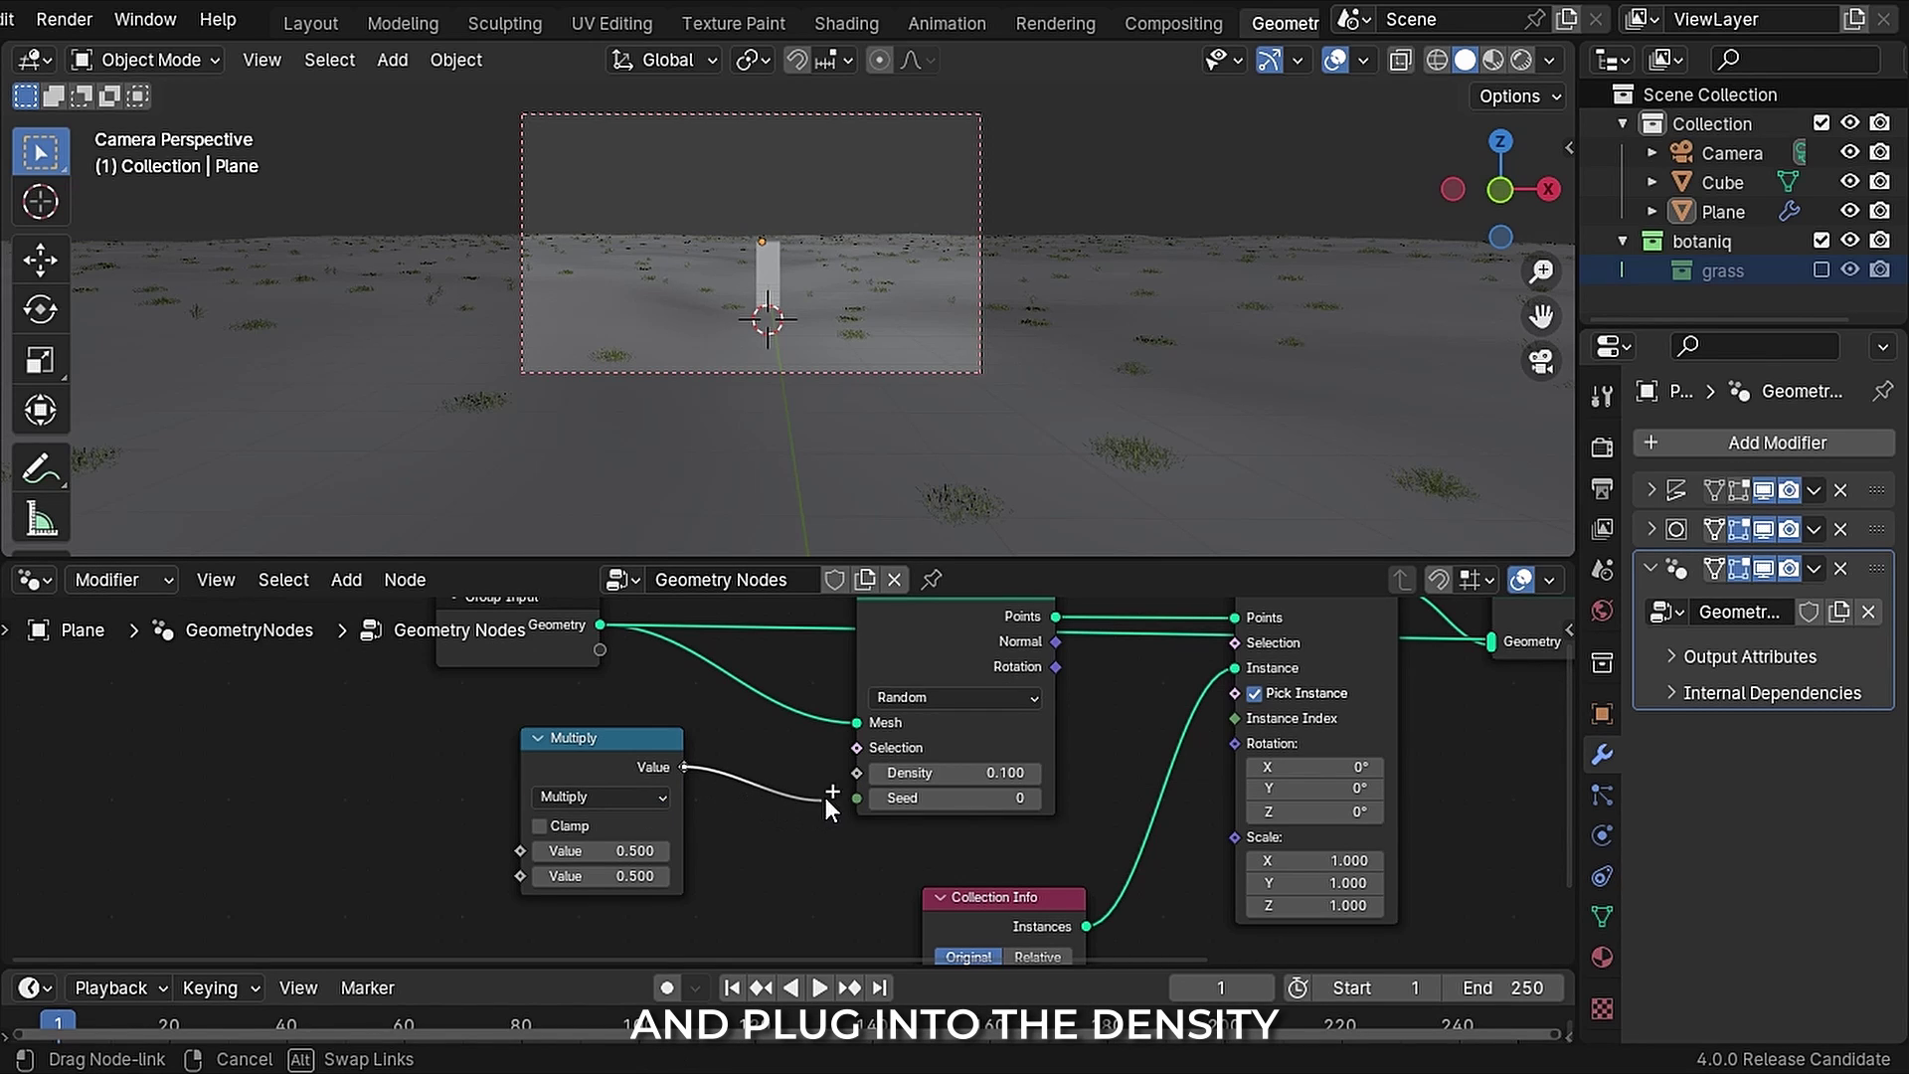
left_click_drag(855, 771, 857, 772)
Step: Expose the Multiply node's first Value through Group Input and assign the Grass vertex group to it in the modifier
left_click_drag(593, 647, 497, 757)
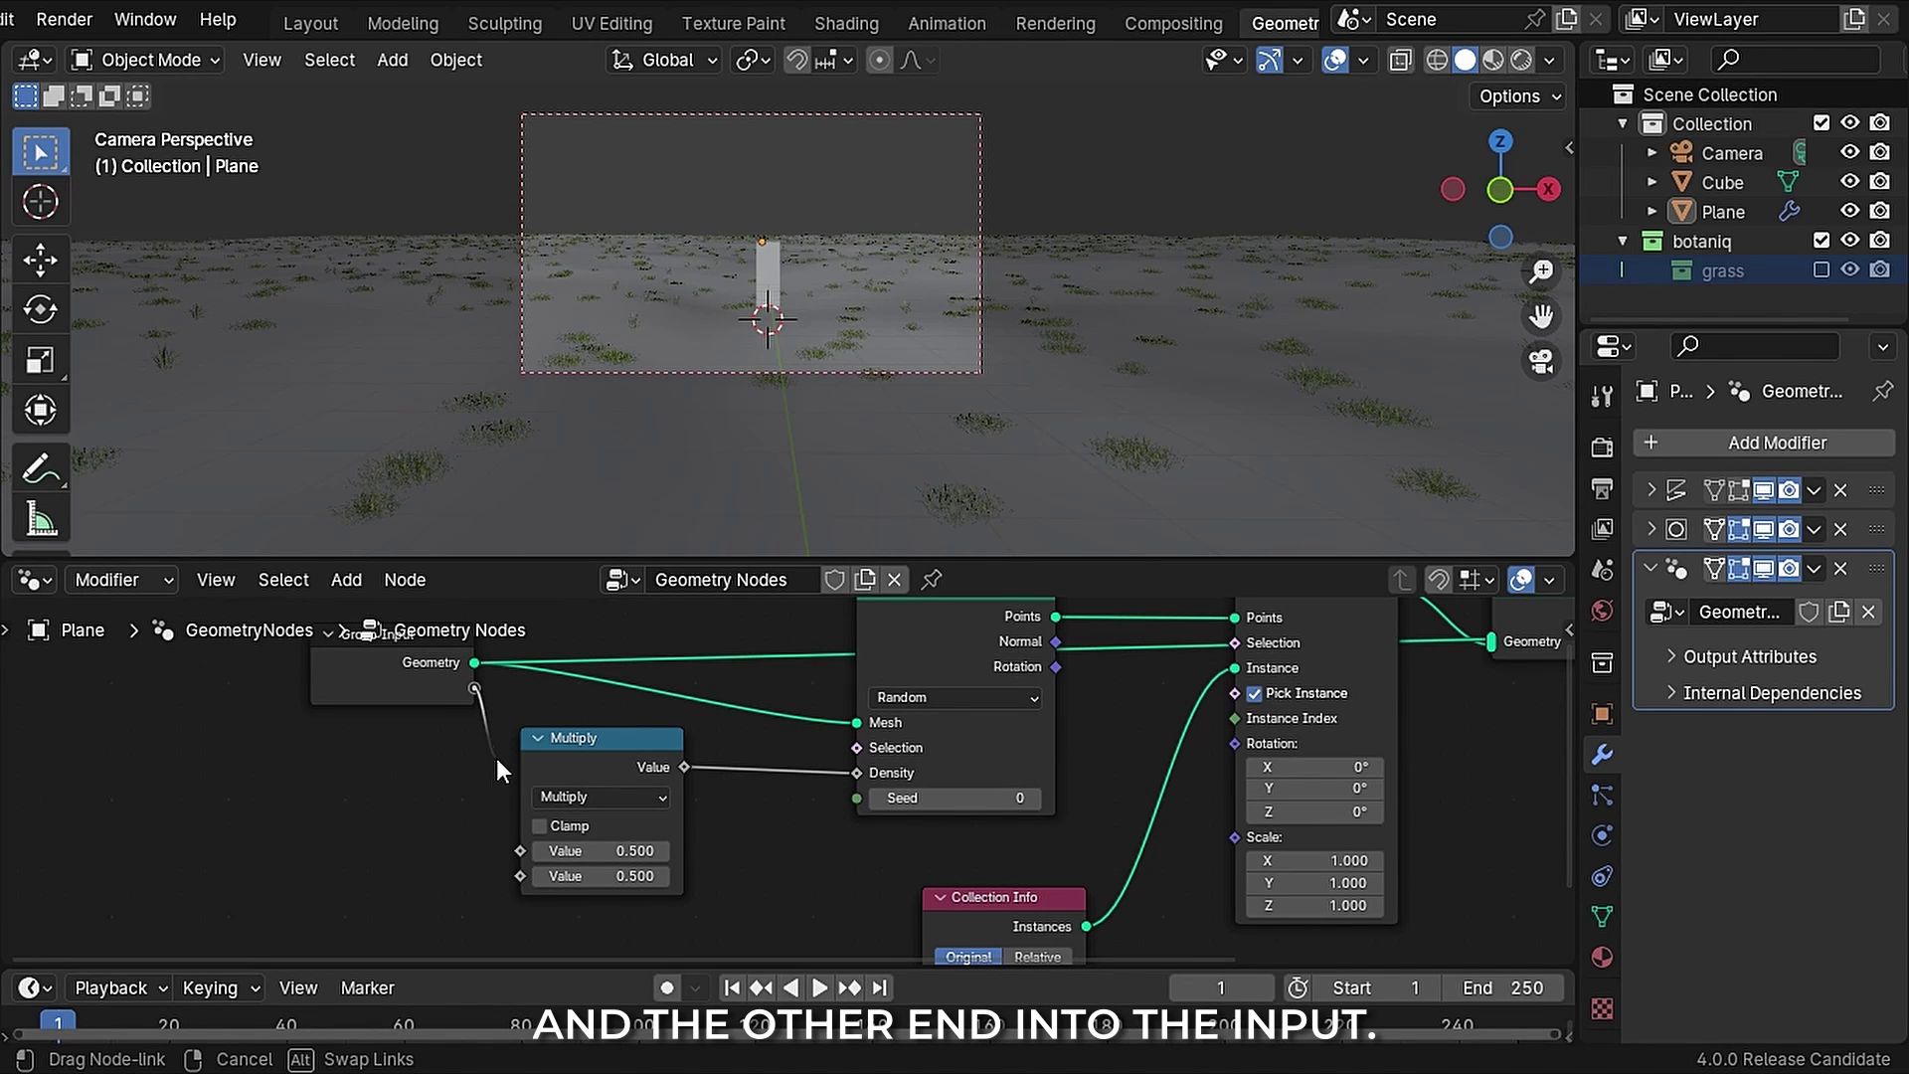
left_click_drag(490, 843, 518, 850)
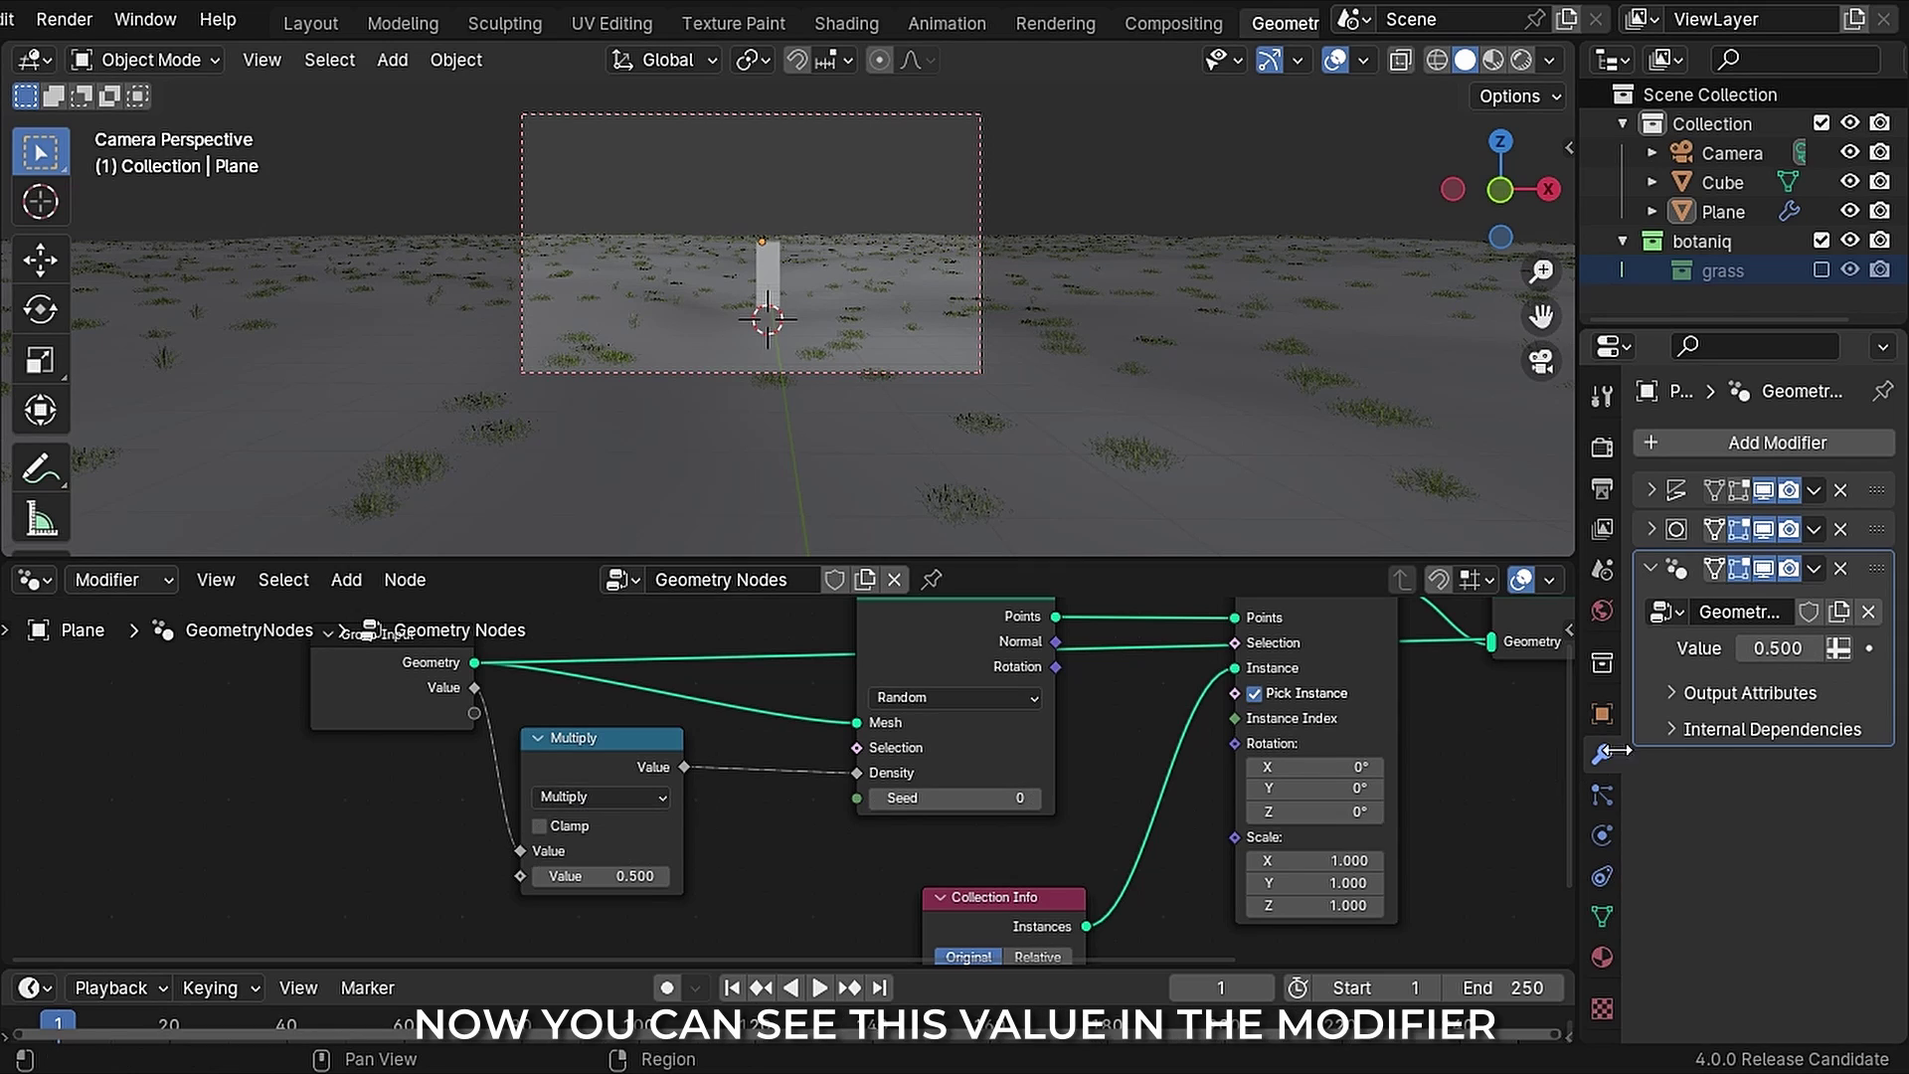
left_click(1838, 648)
left_click(1782, 647)
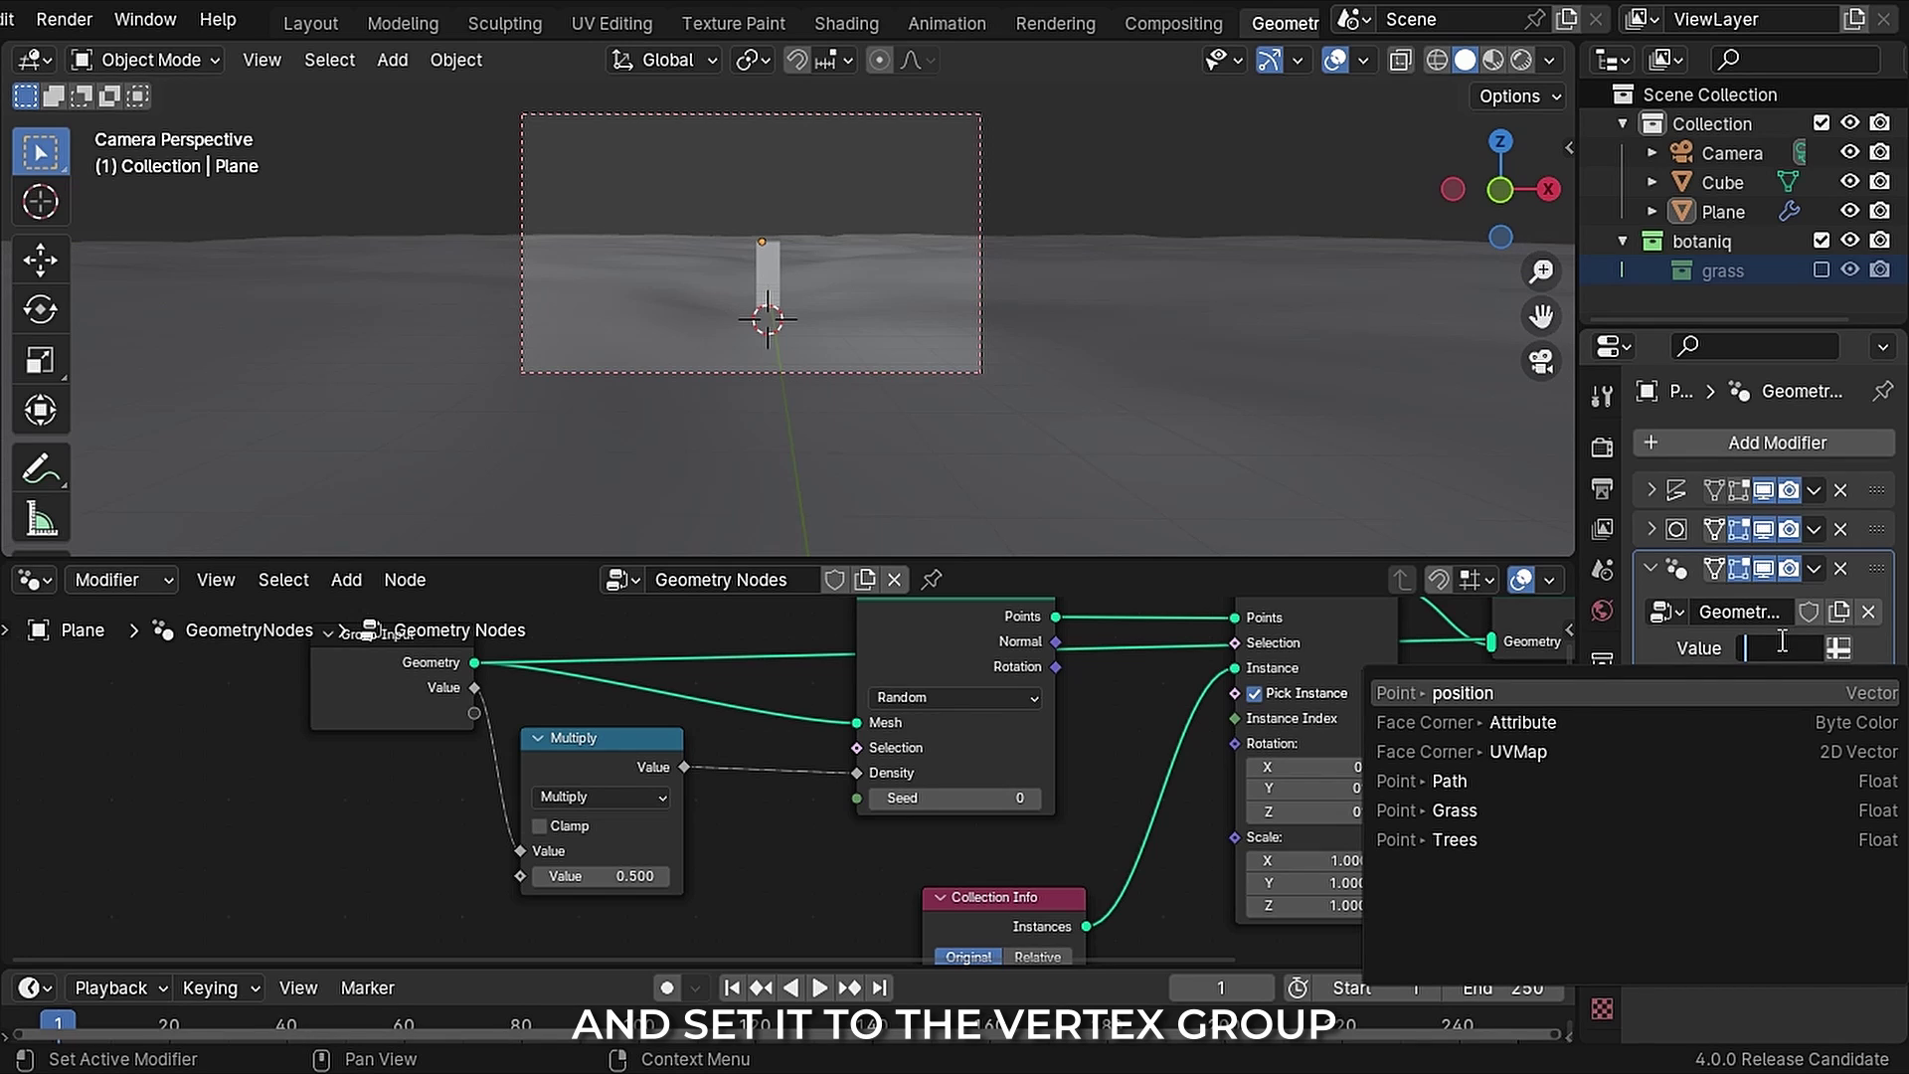
left_click(1468, 811)
middle_click_drag(776, 332, 833, 447)
key("KP_0")
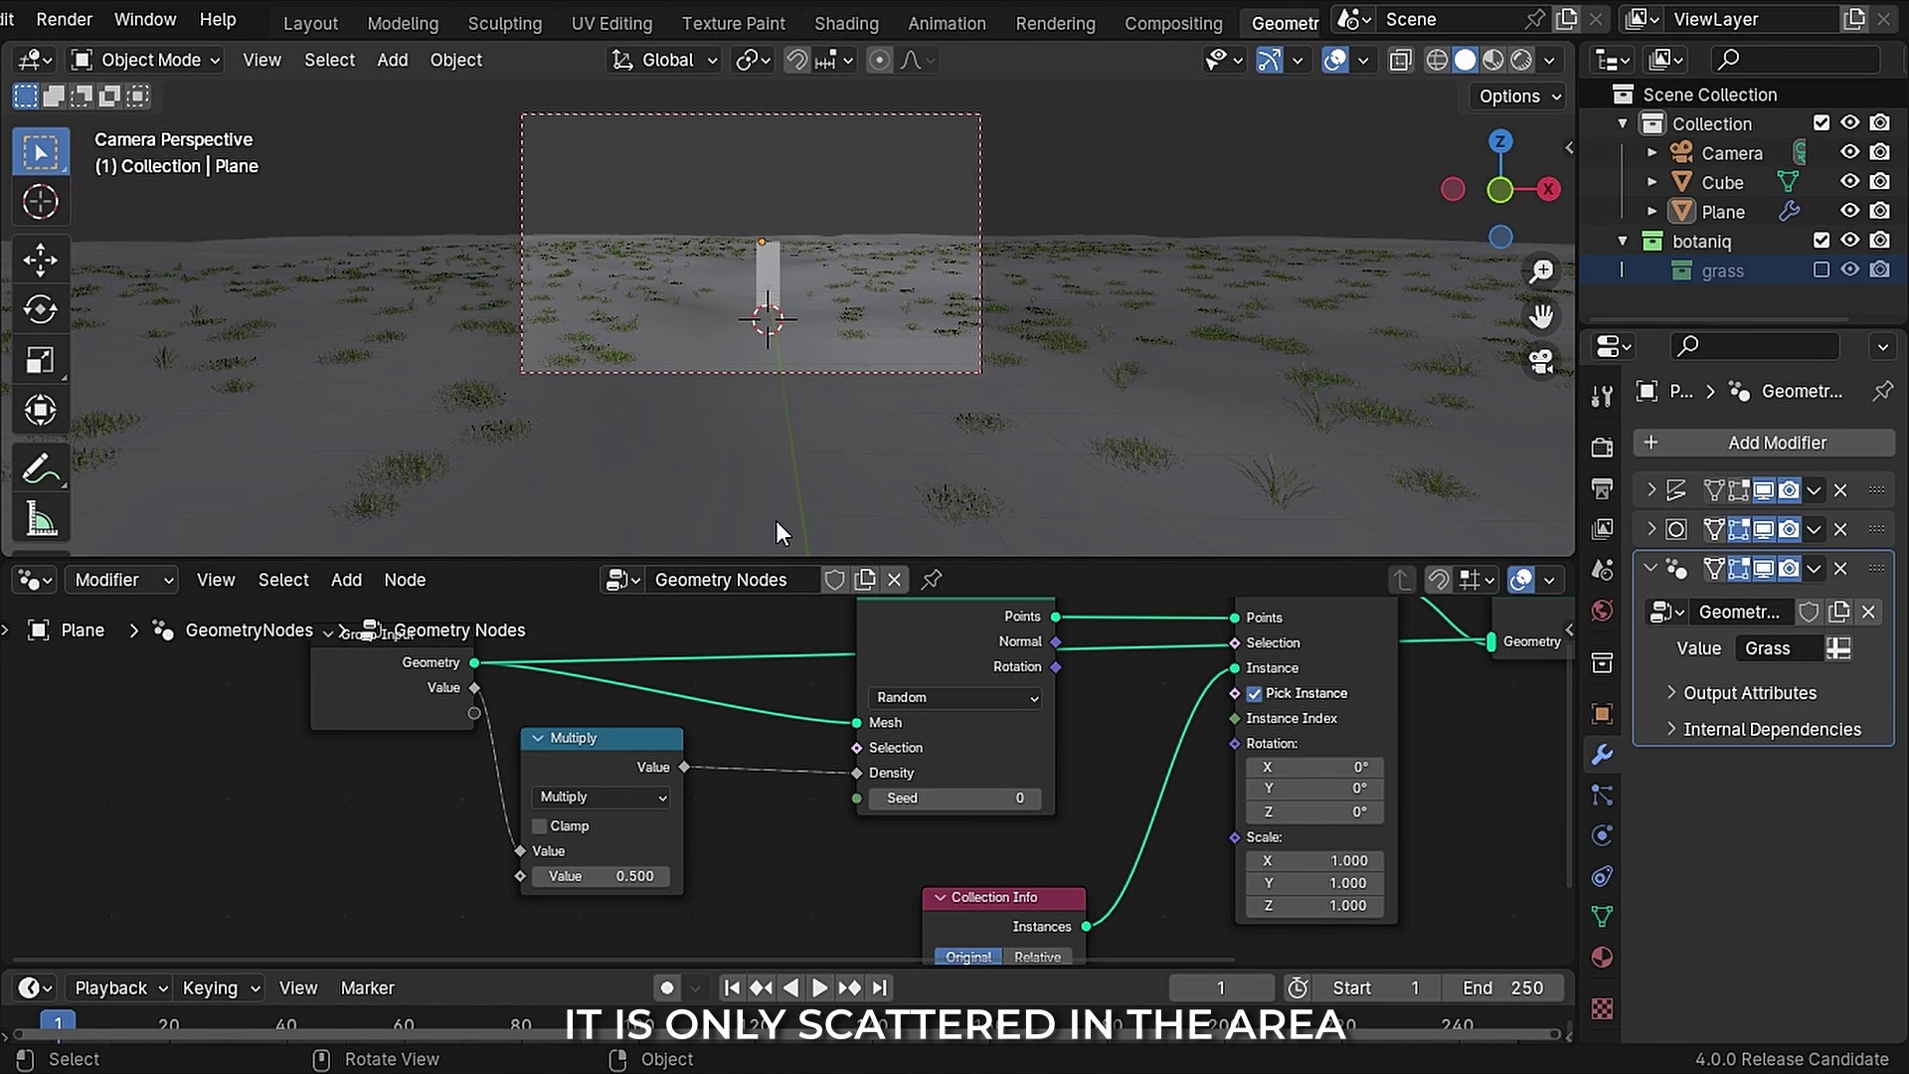
Step: Set the Multiply node's second Value to 10
middle_click_drag(750, 837, 845, 817)
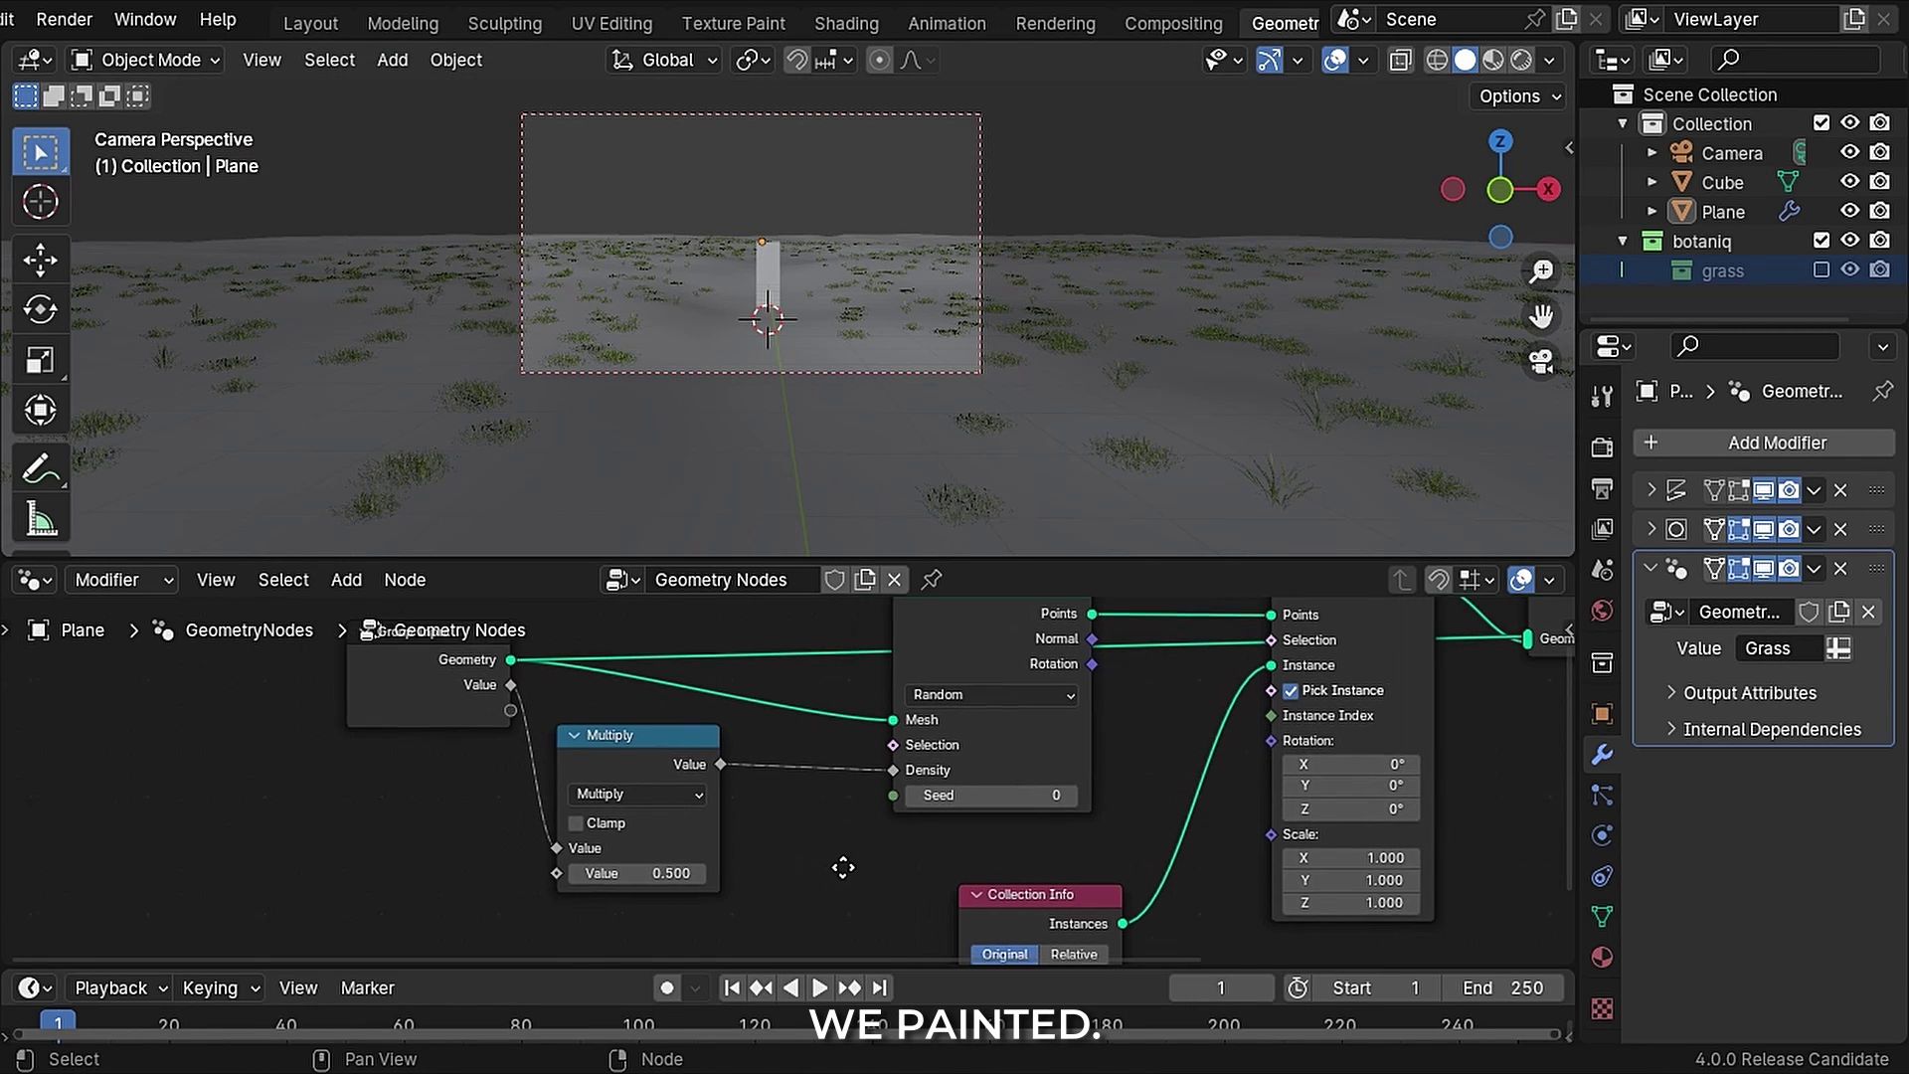
scroll(696, 875, "up", 4)
double_click(748, 890)
type("10")
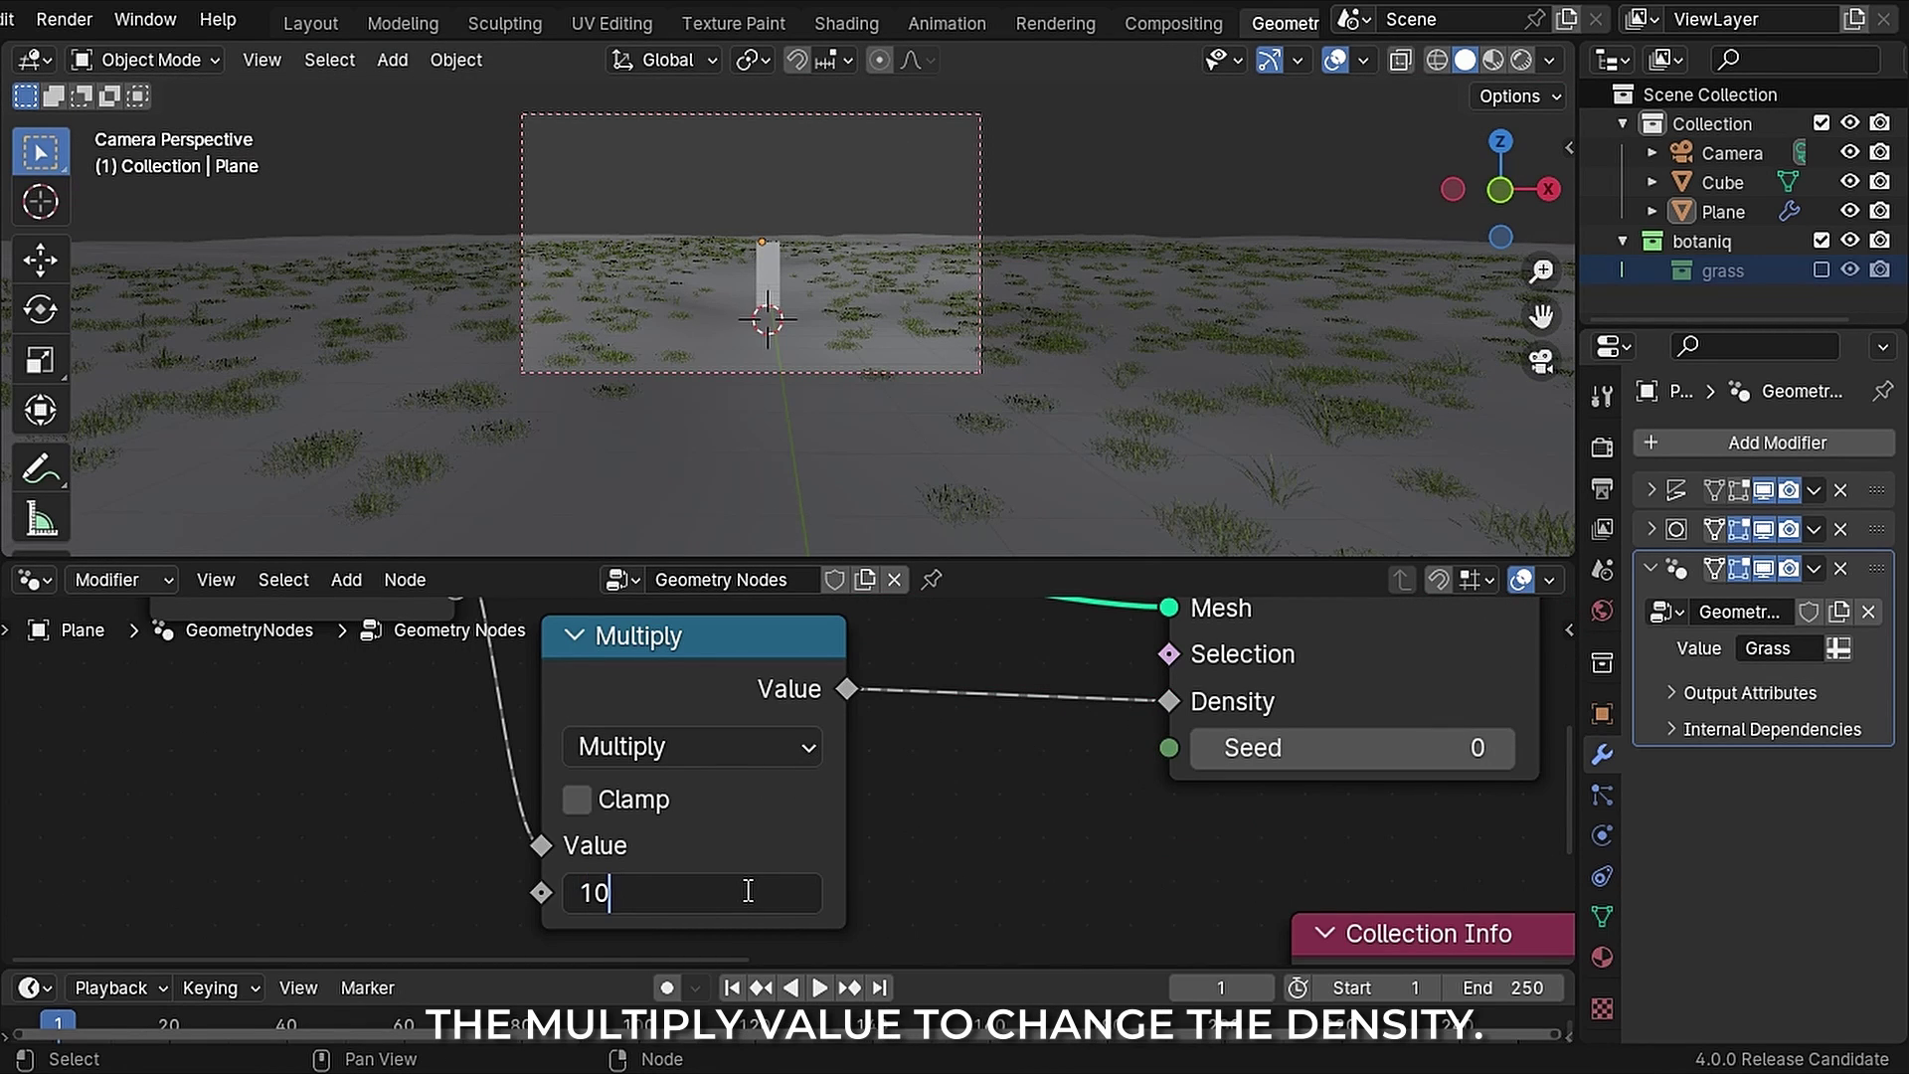
key("Return")
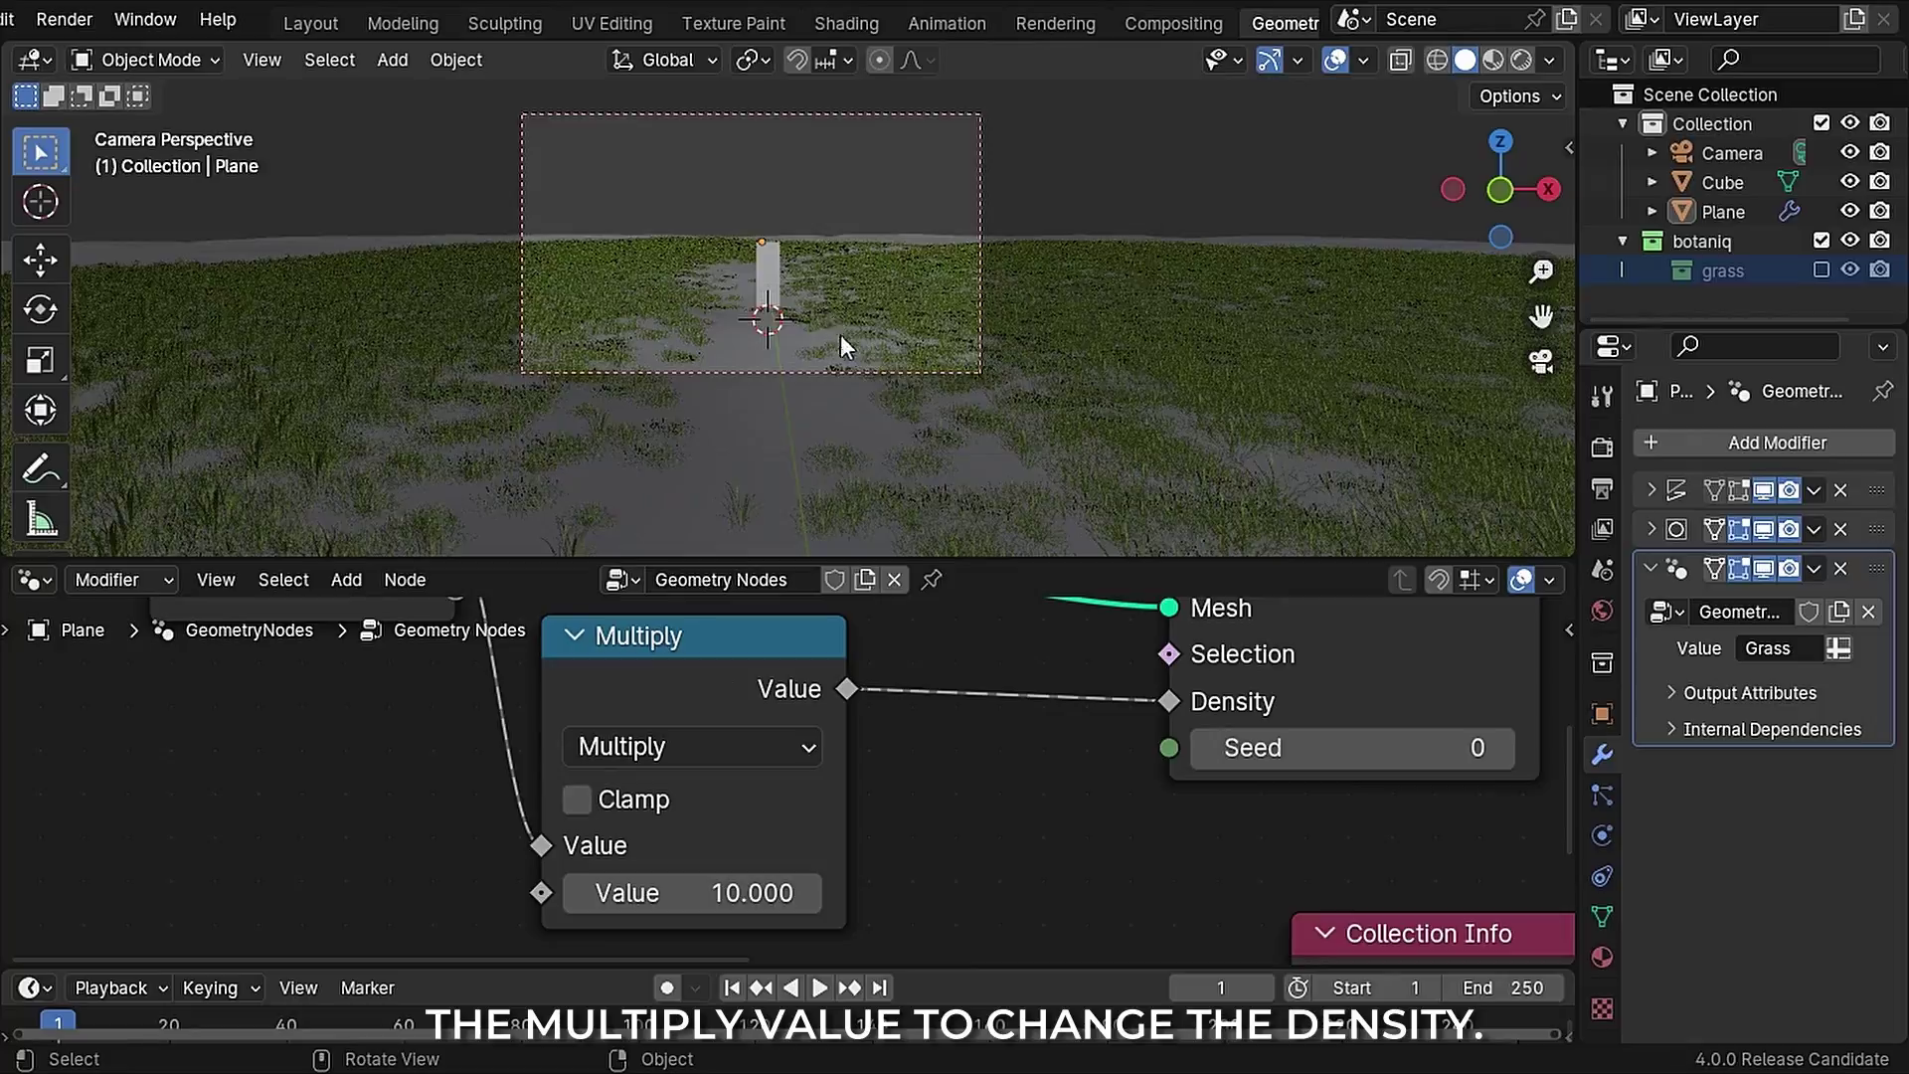
middle_click_drag(839, 346, 772, 391)
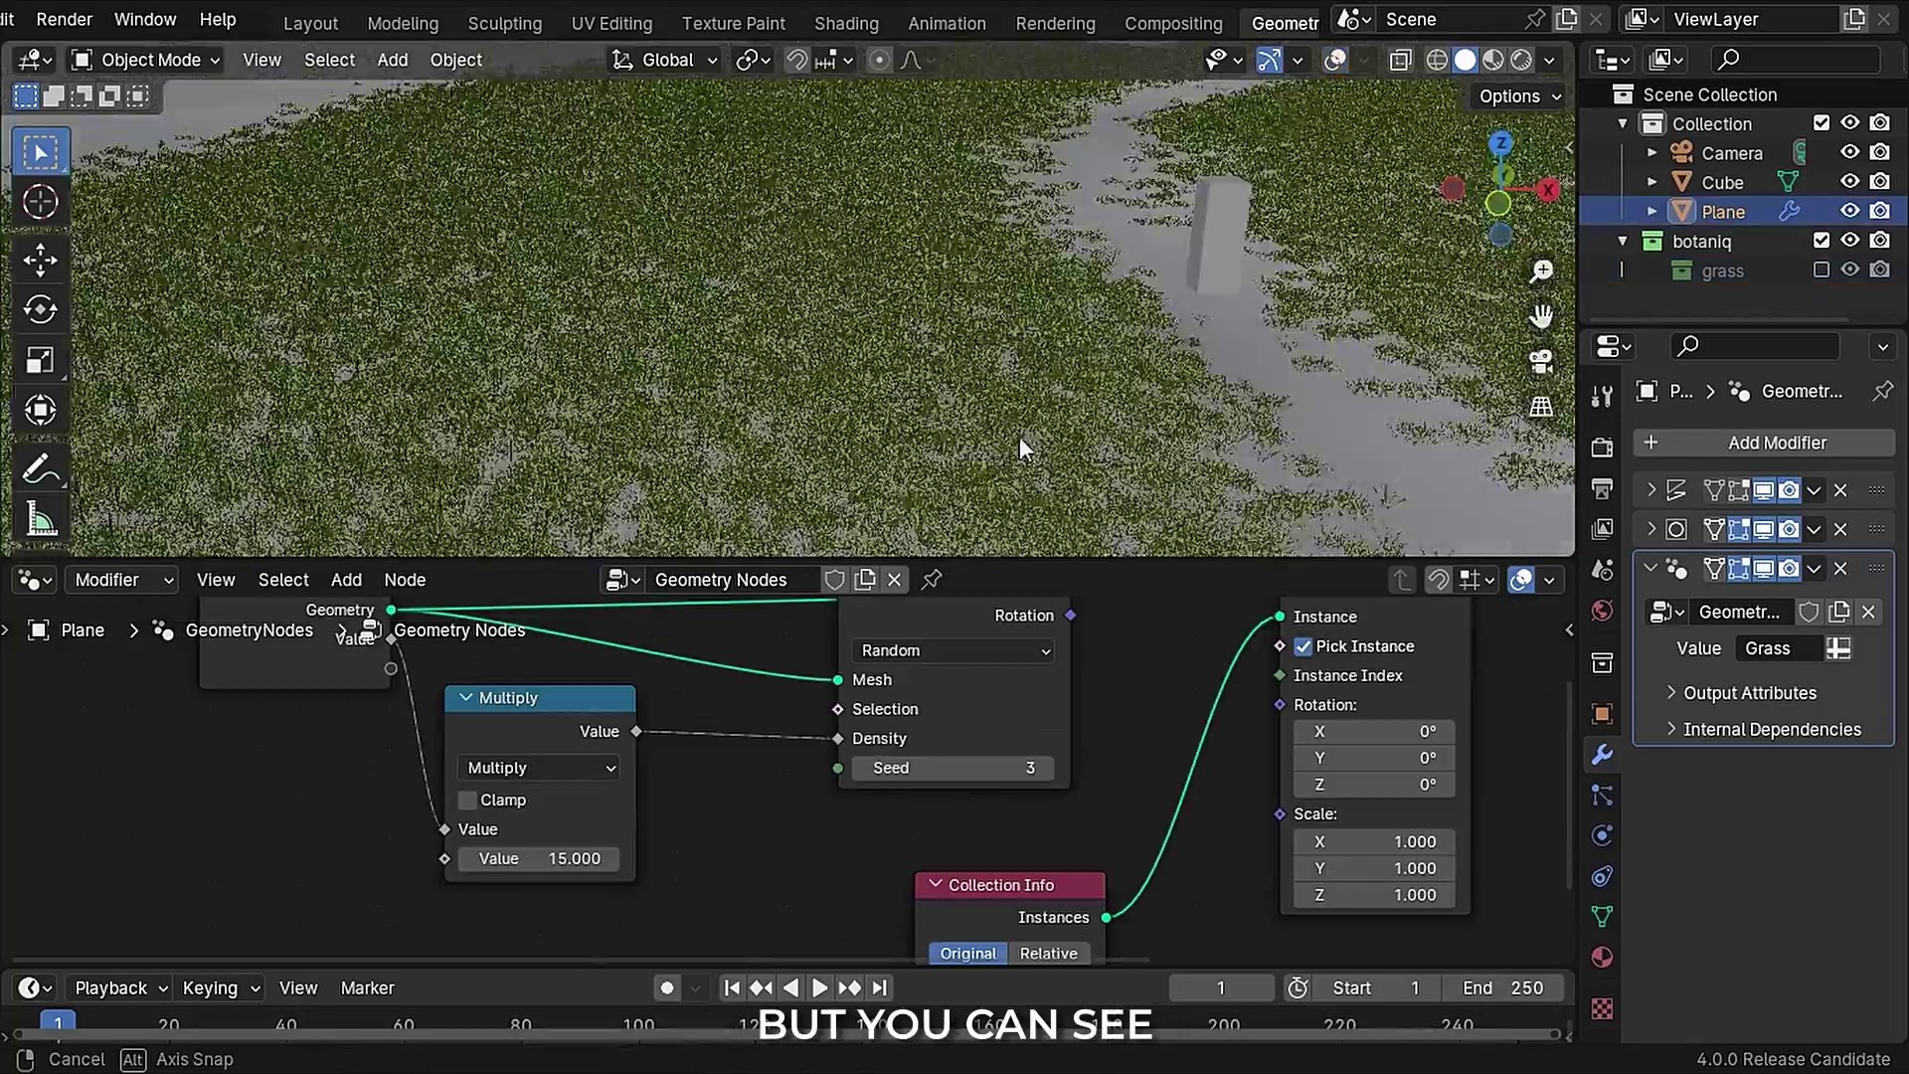
middle_click_drag(1018, 438, 1060, 420)
scroll(1060, 420, "down", 3)
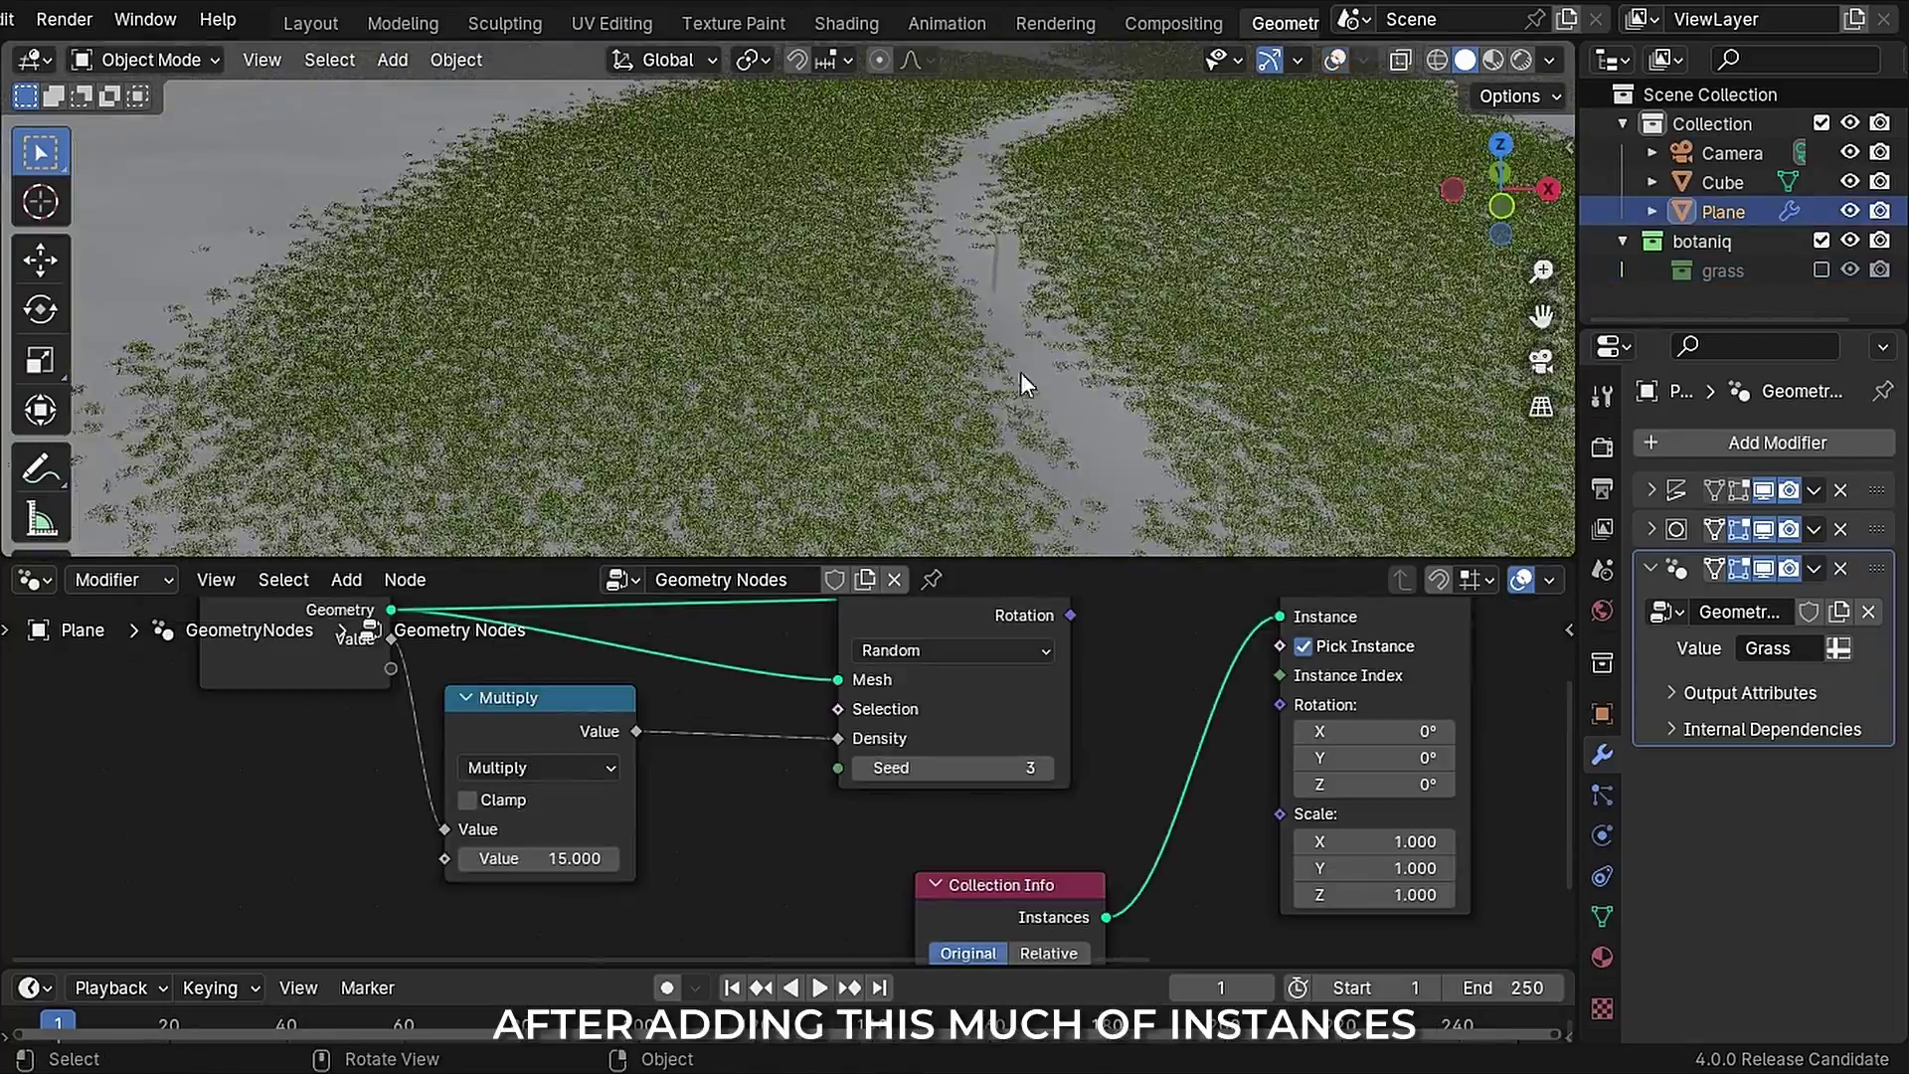
Step: Enable the grass collection in the scene and select all five of its grass objects
scroll(1020, 372, "down", 5)
middle_click_drag(1065, 341, 738, 306)
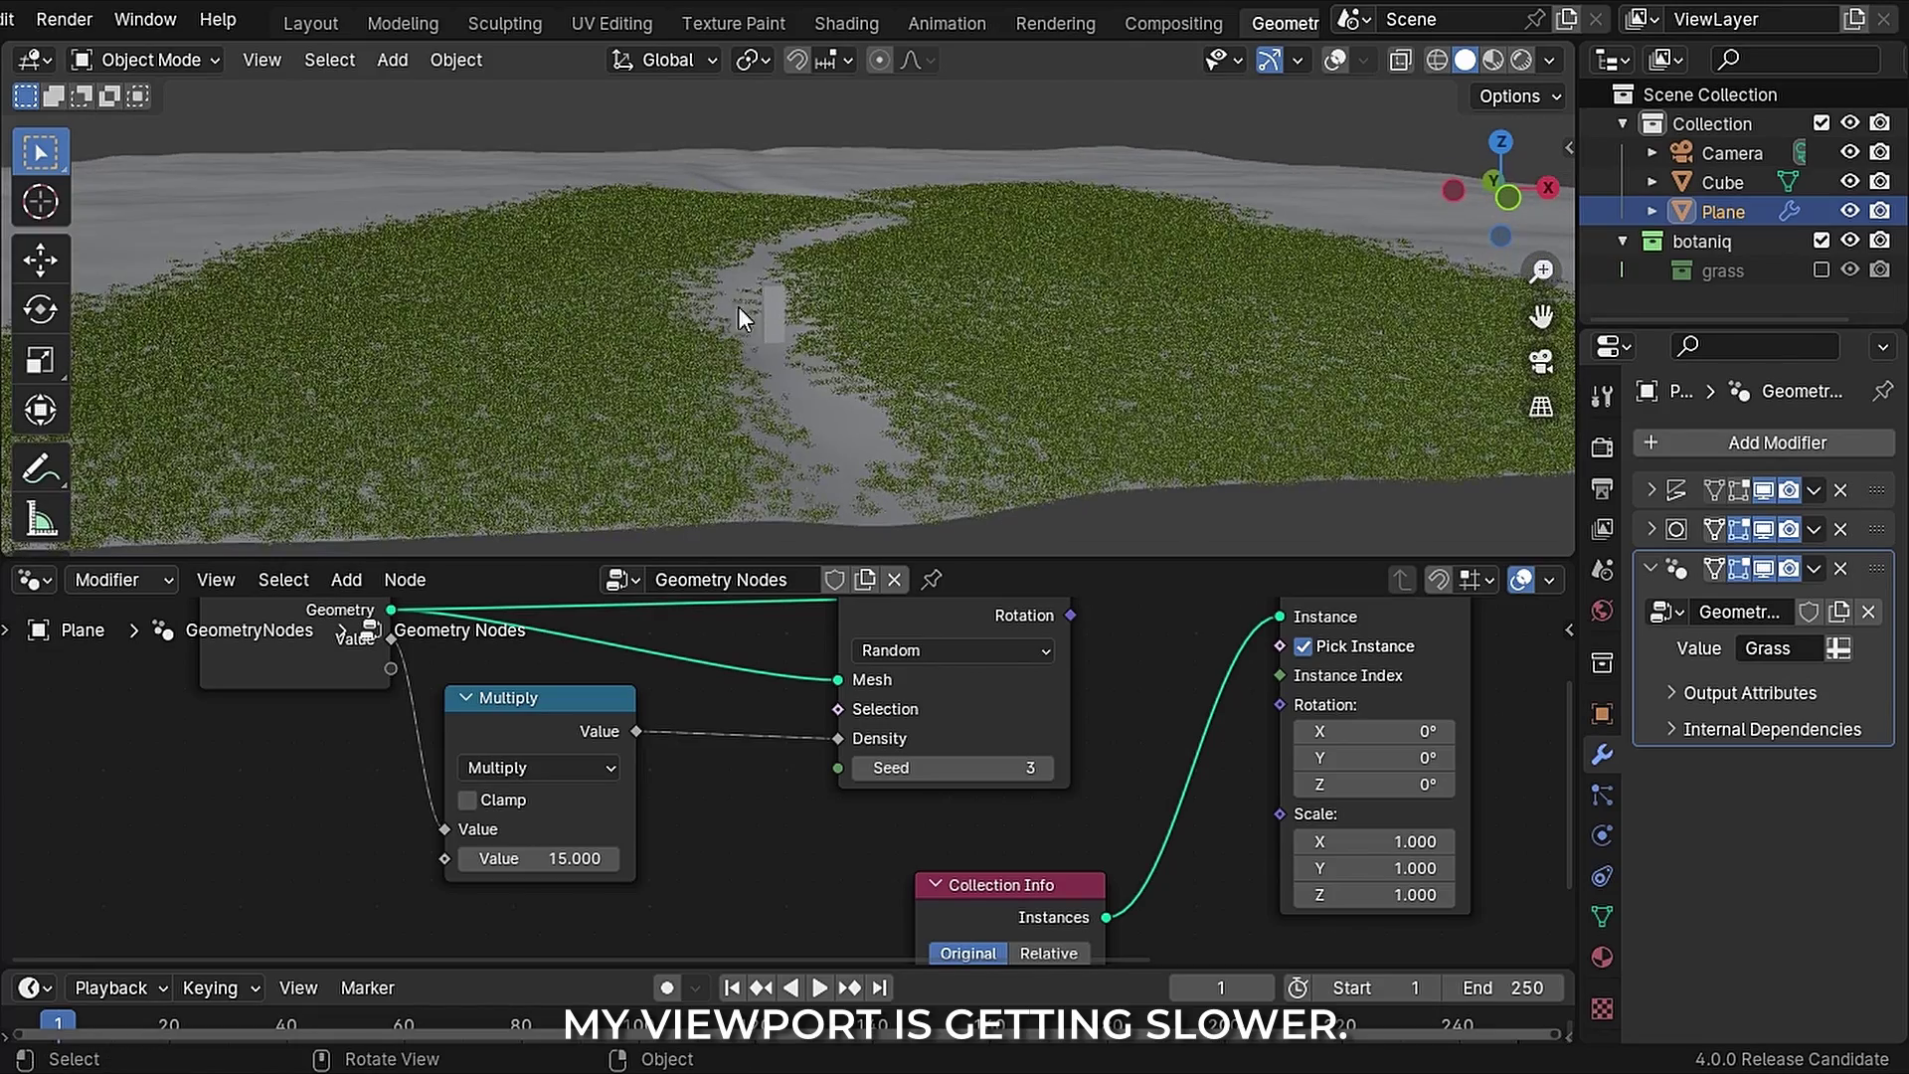
left_click(1821, 269)
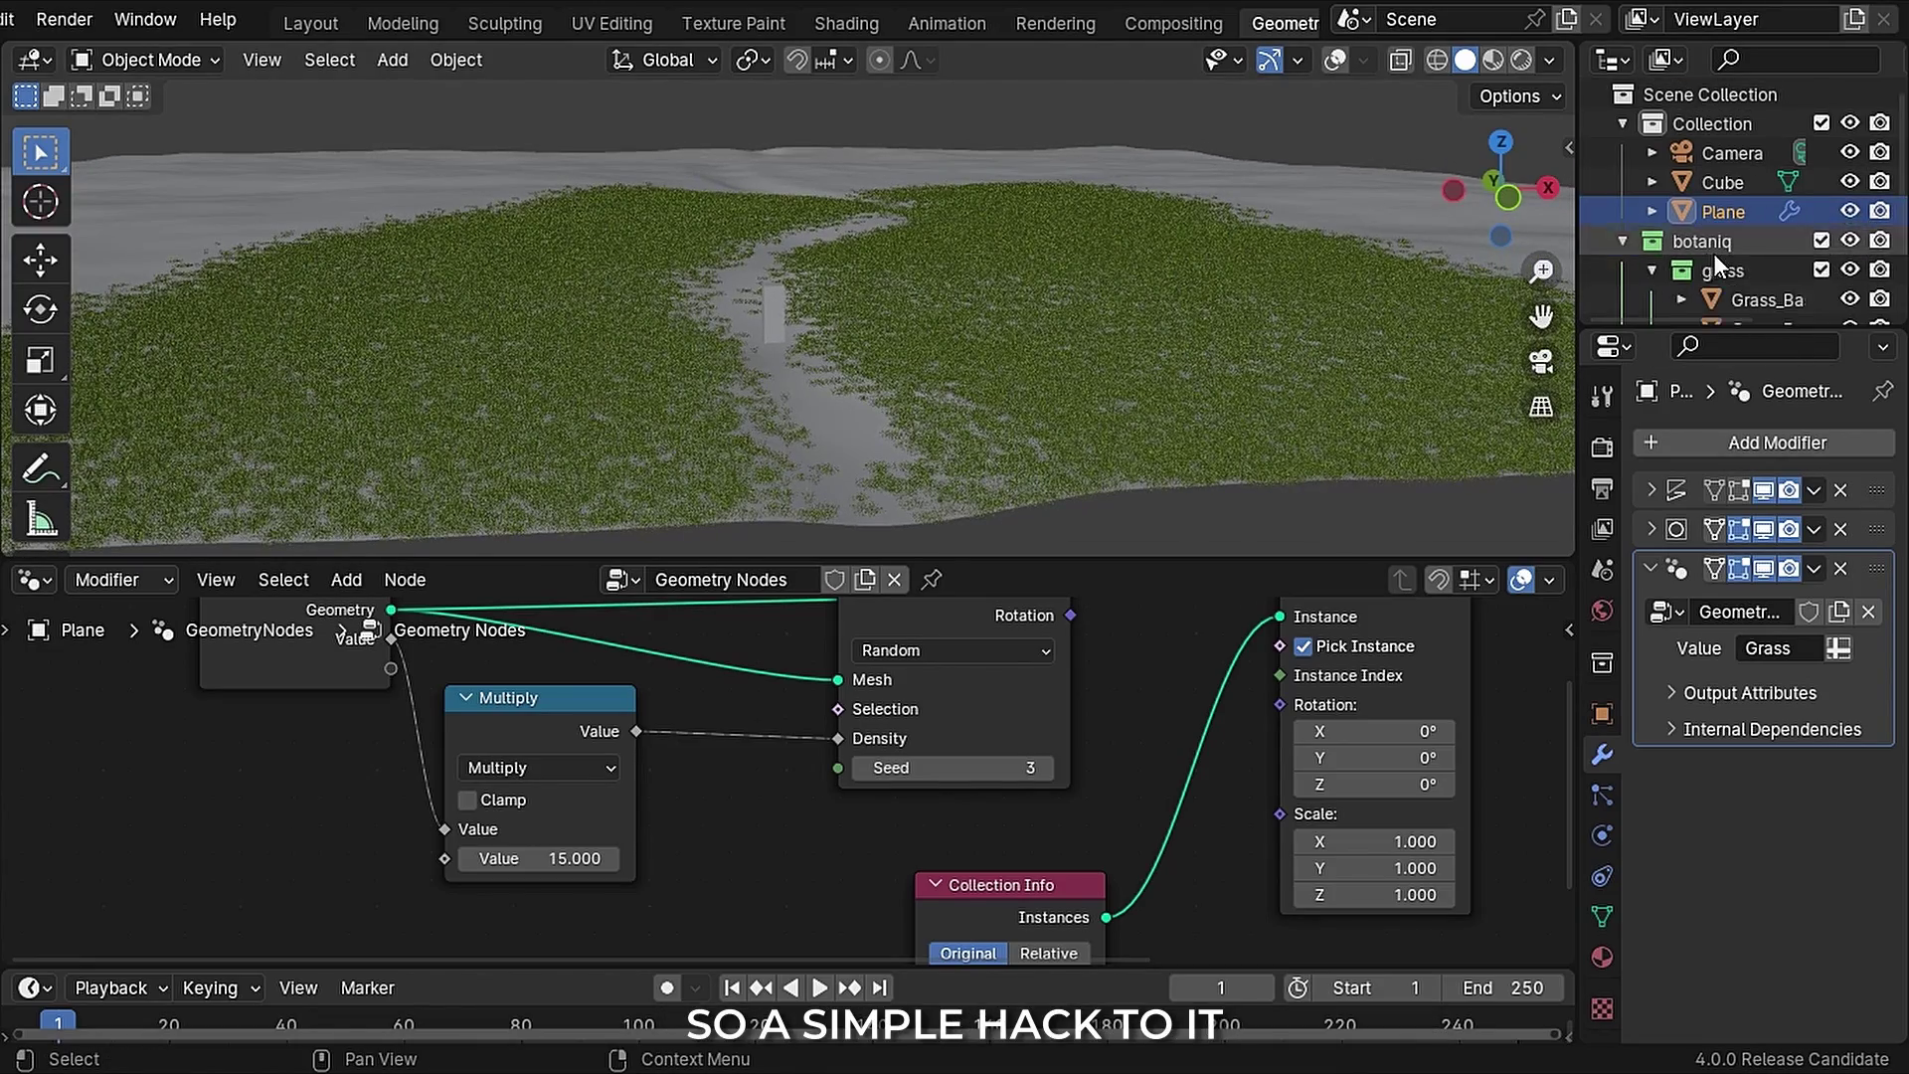
scroll(1720, 248, "down", 3)
left_click(1744, 180)
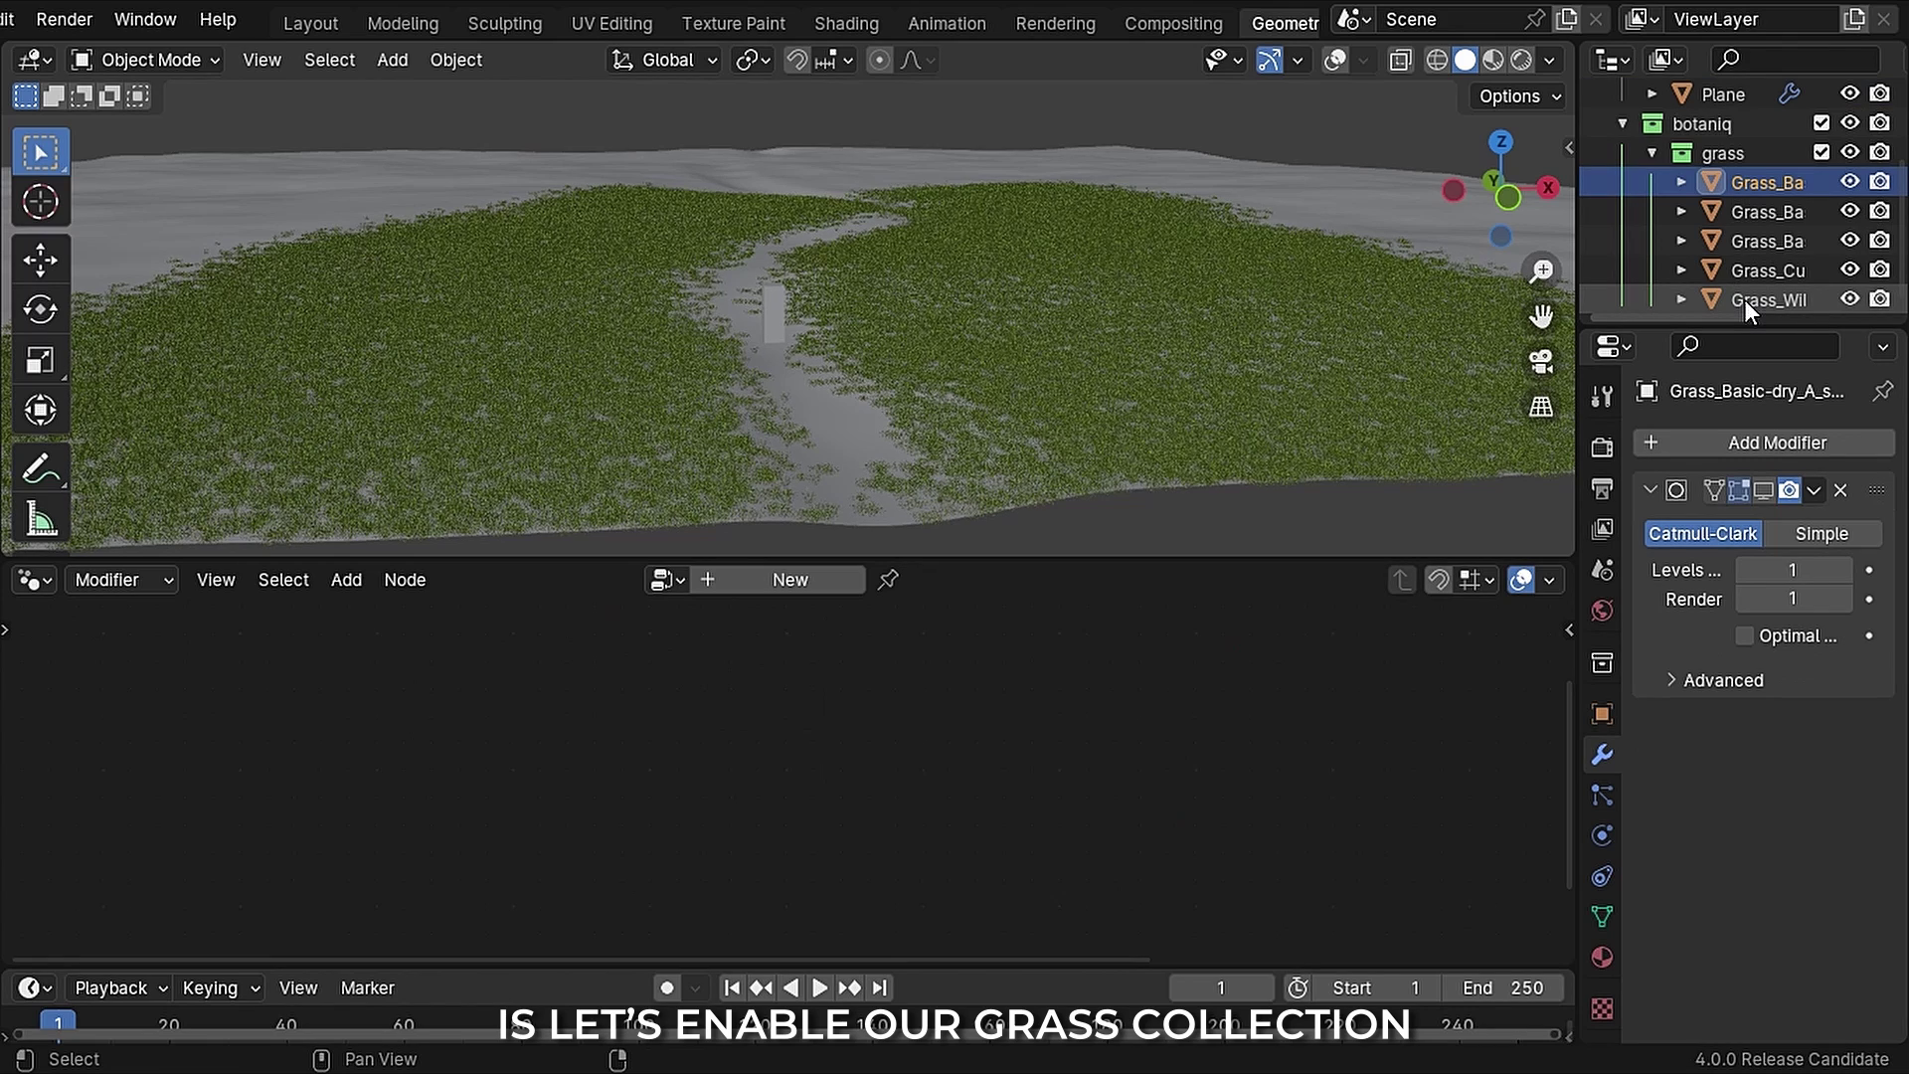
left_click(1744, 300, "shift")
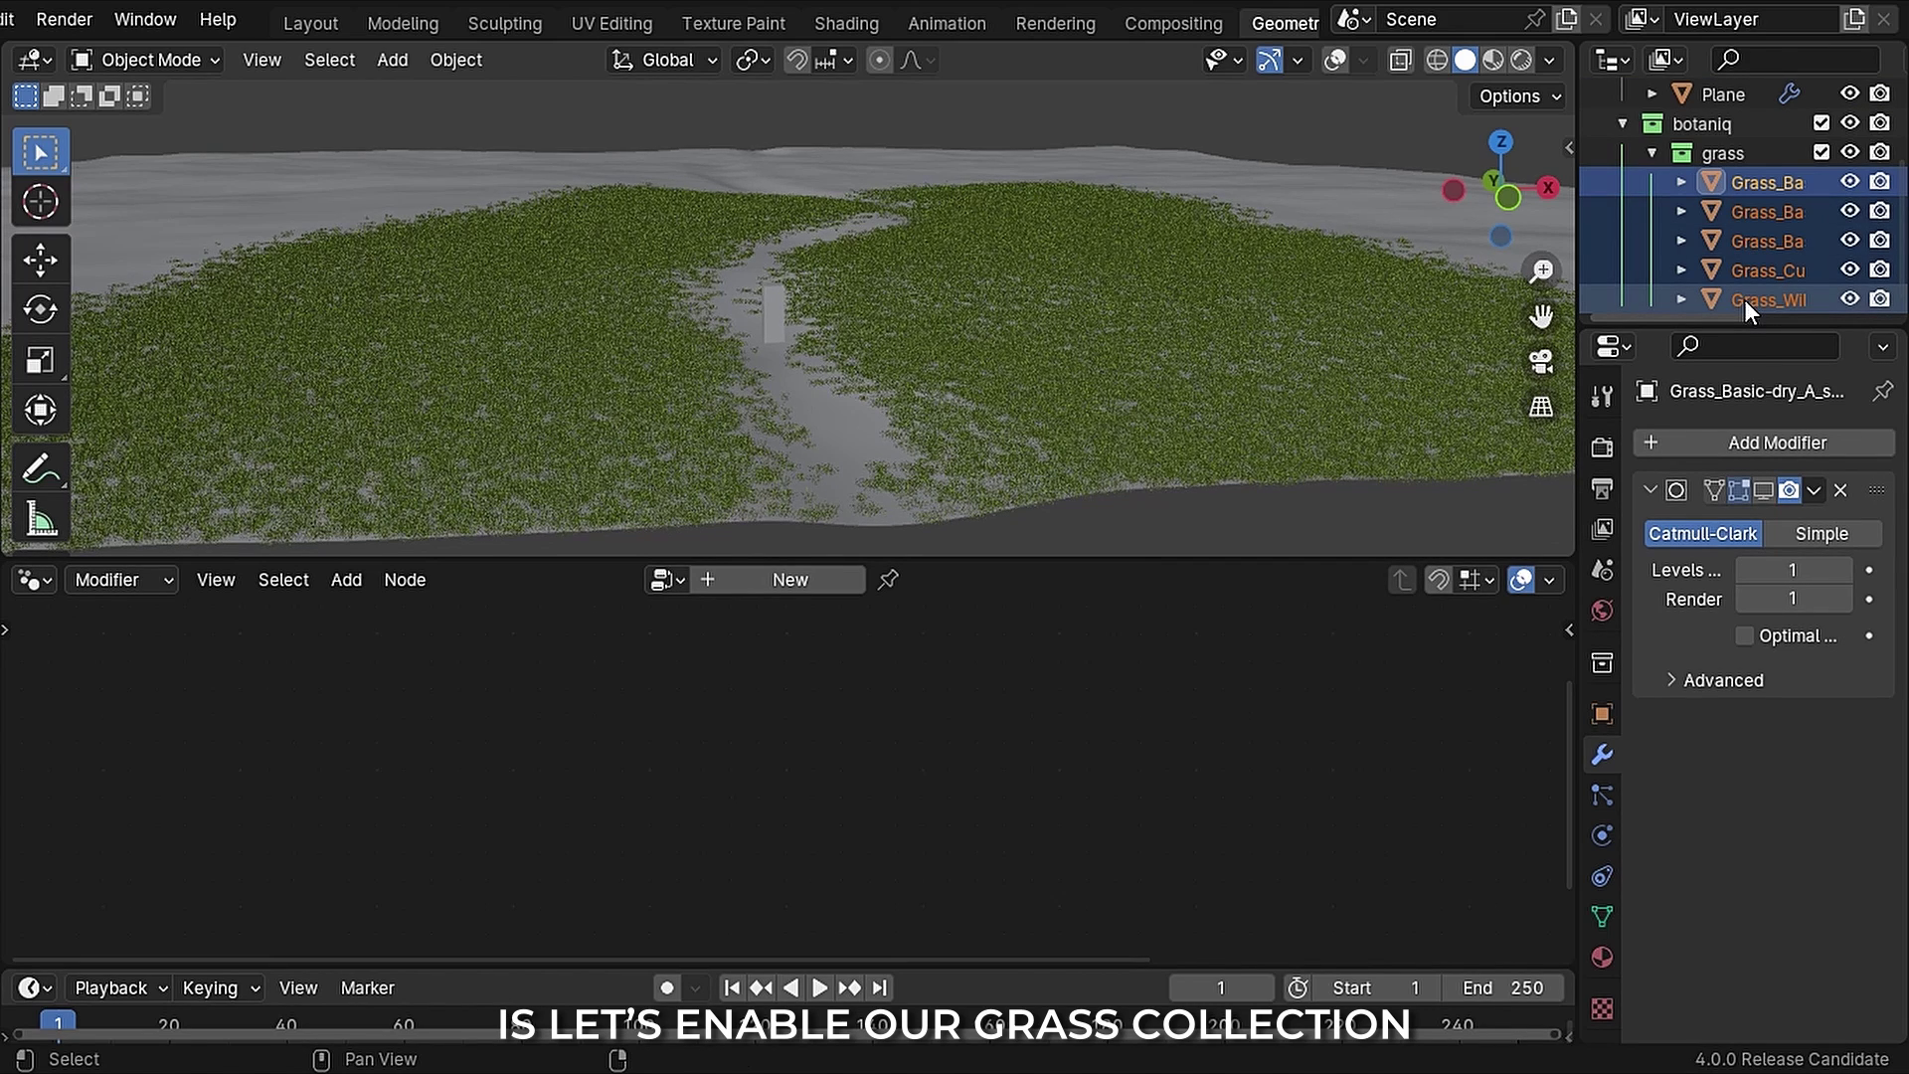
Step: Set the viewport display of all selected grass objects to Bounds
left_click(1602, 712)
scroll(1753, 716, "down", 5)
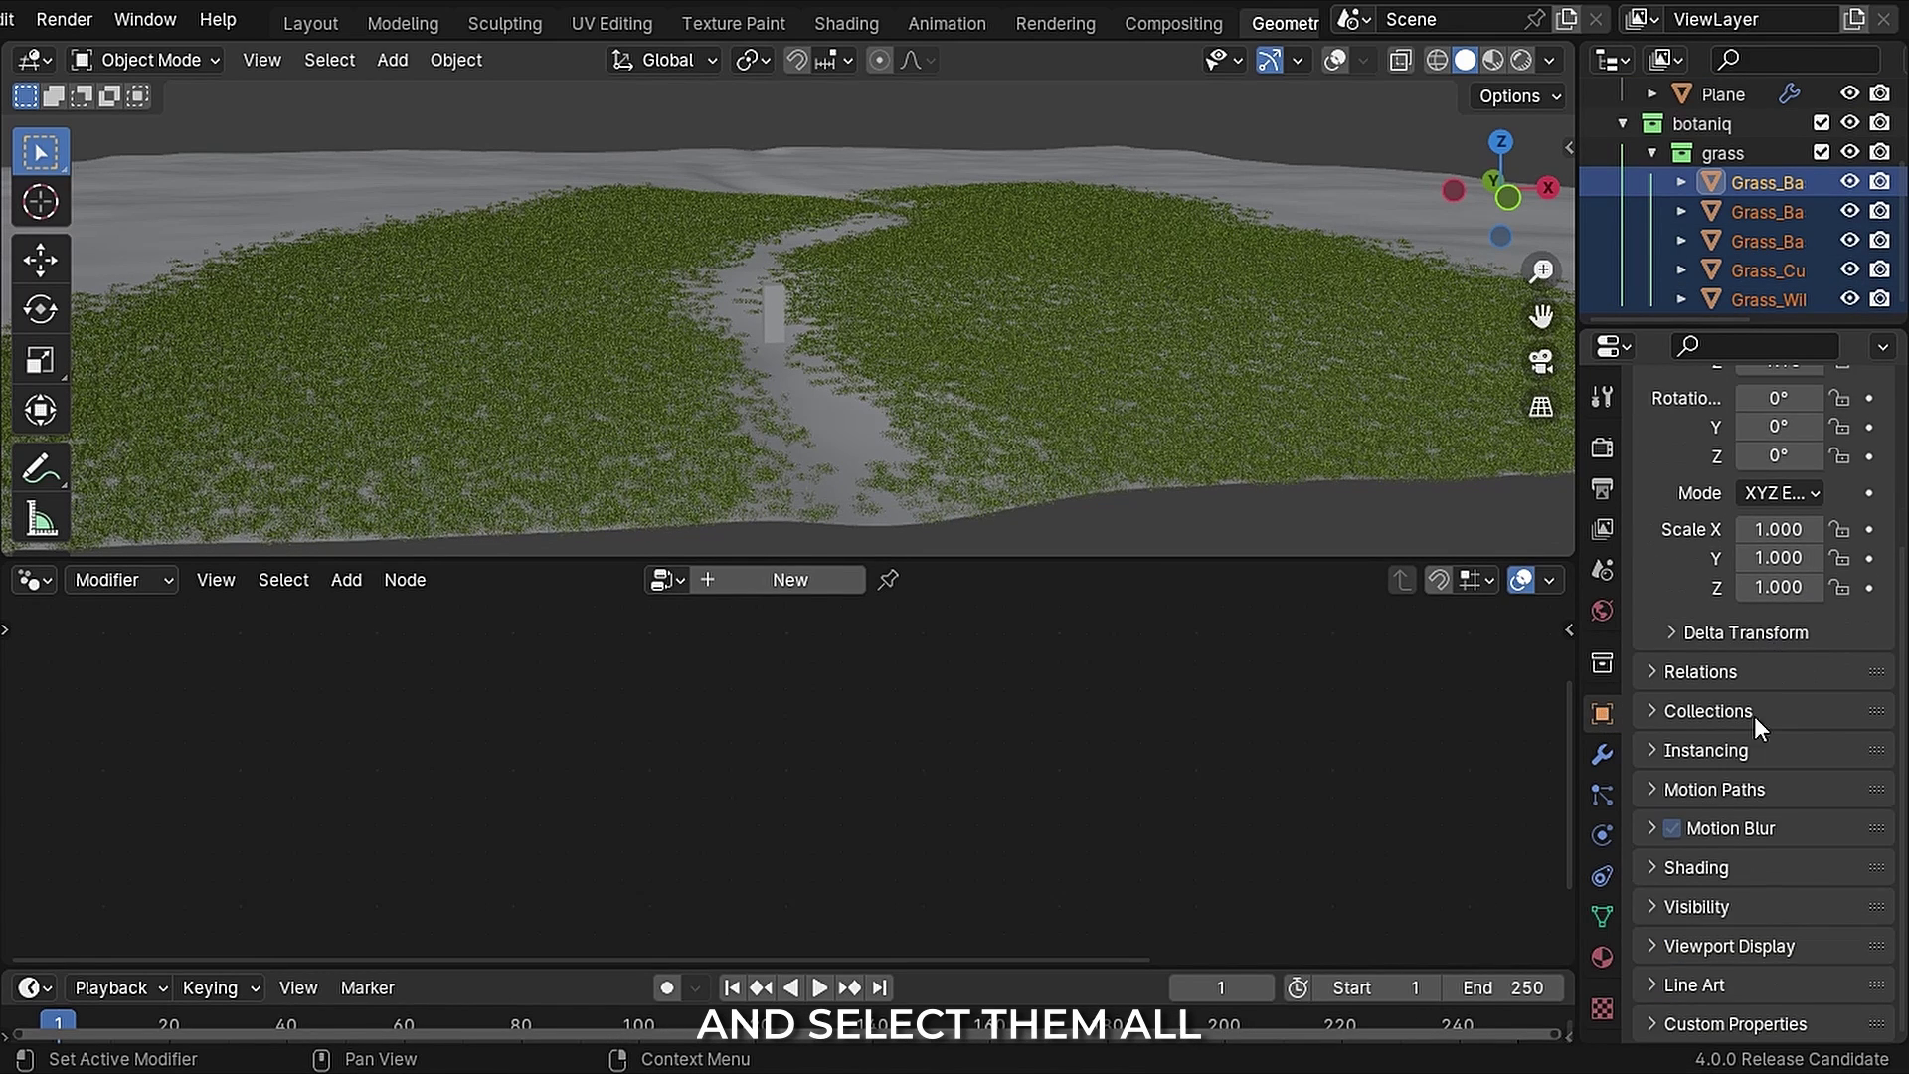
left_click(1667, 943)
scroll(1754, 821, "down", 5)
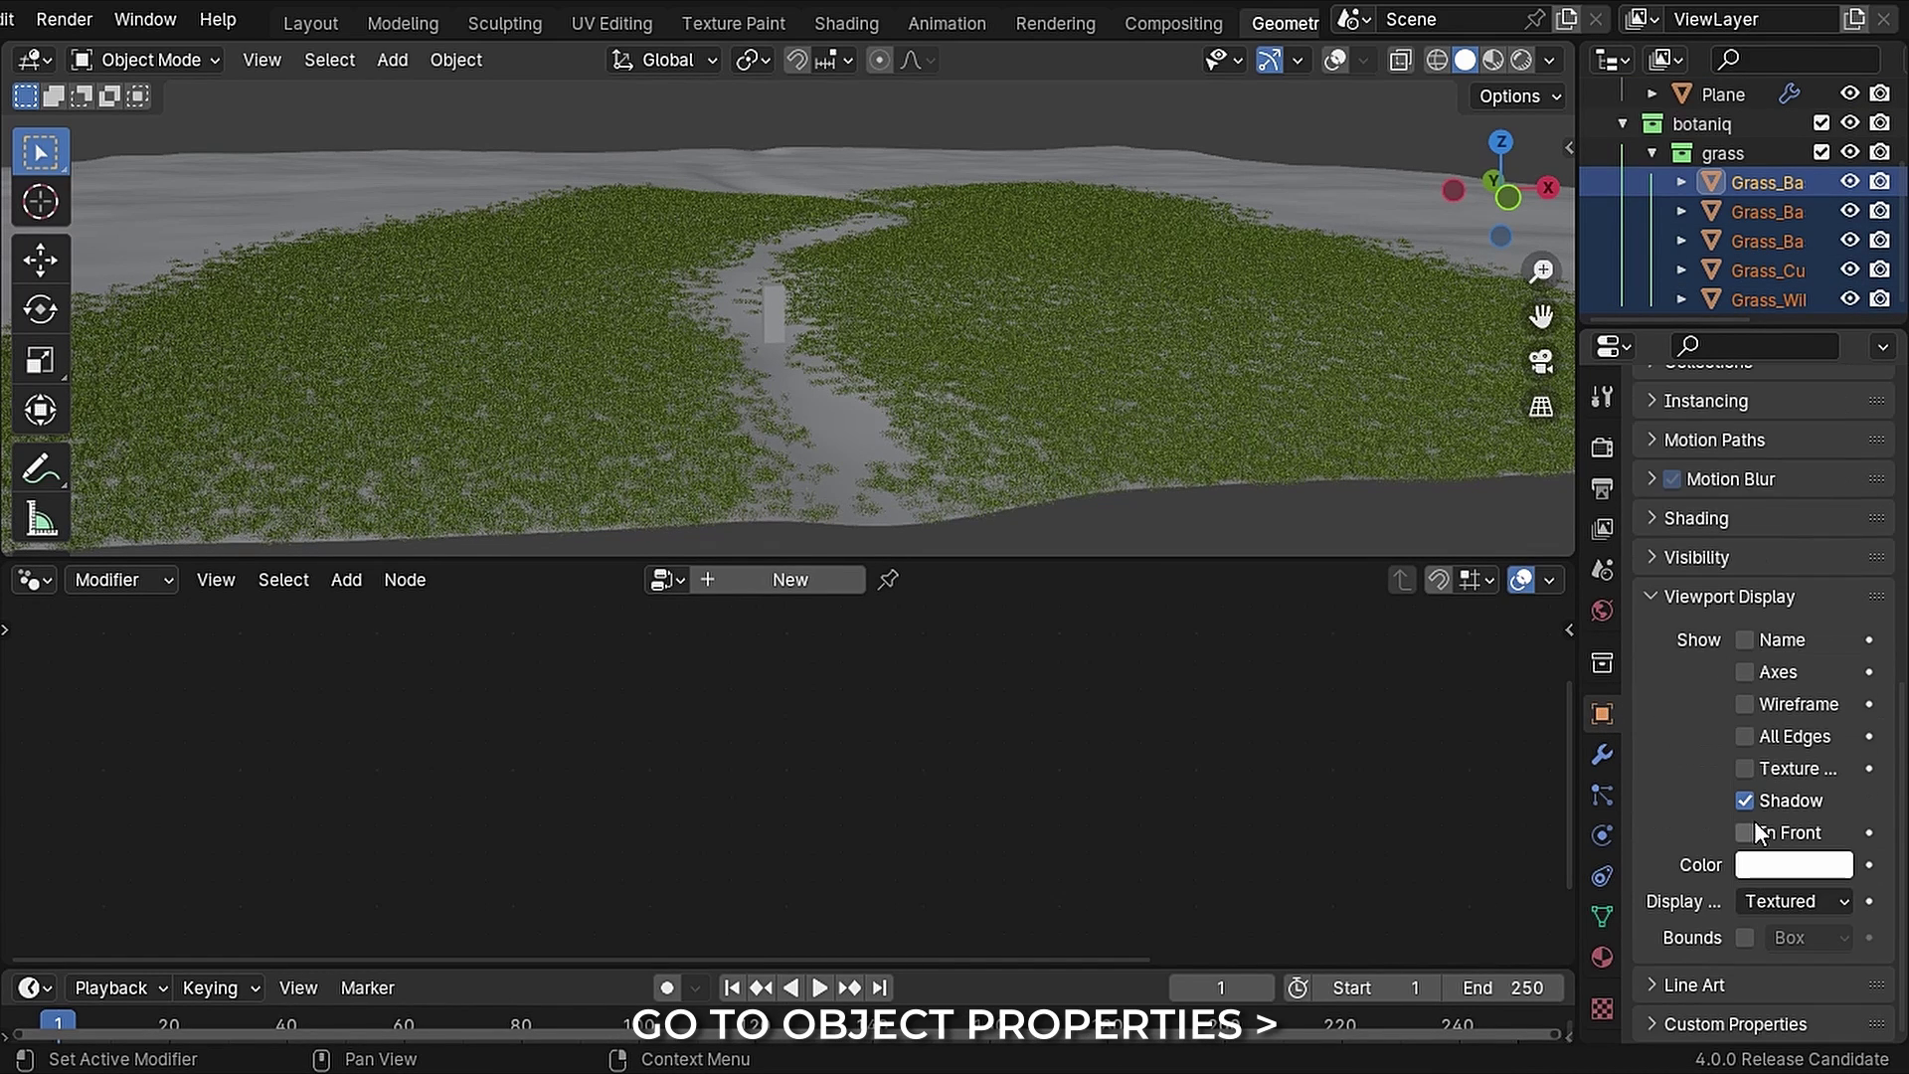
left_click(1787, 903)
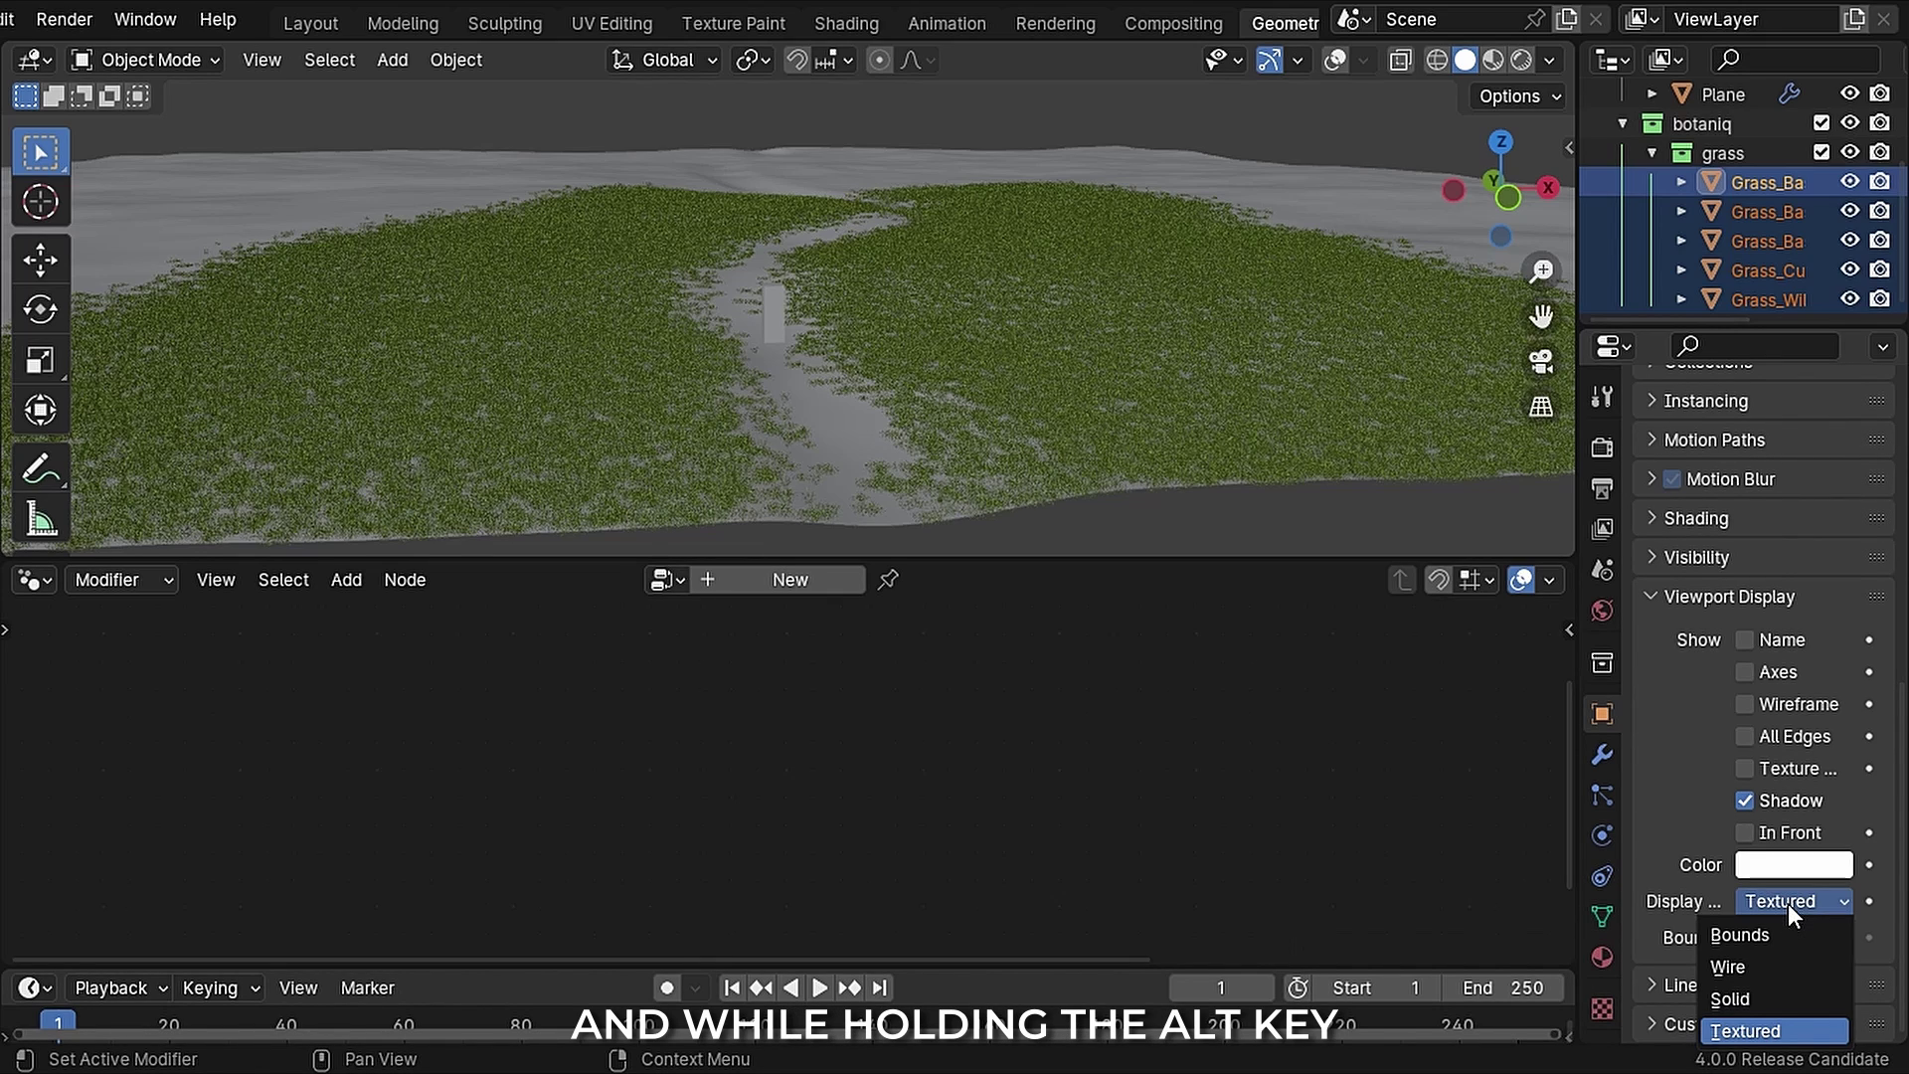
left_click(1777, 933, "alt")
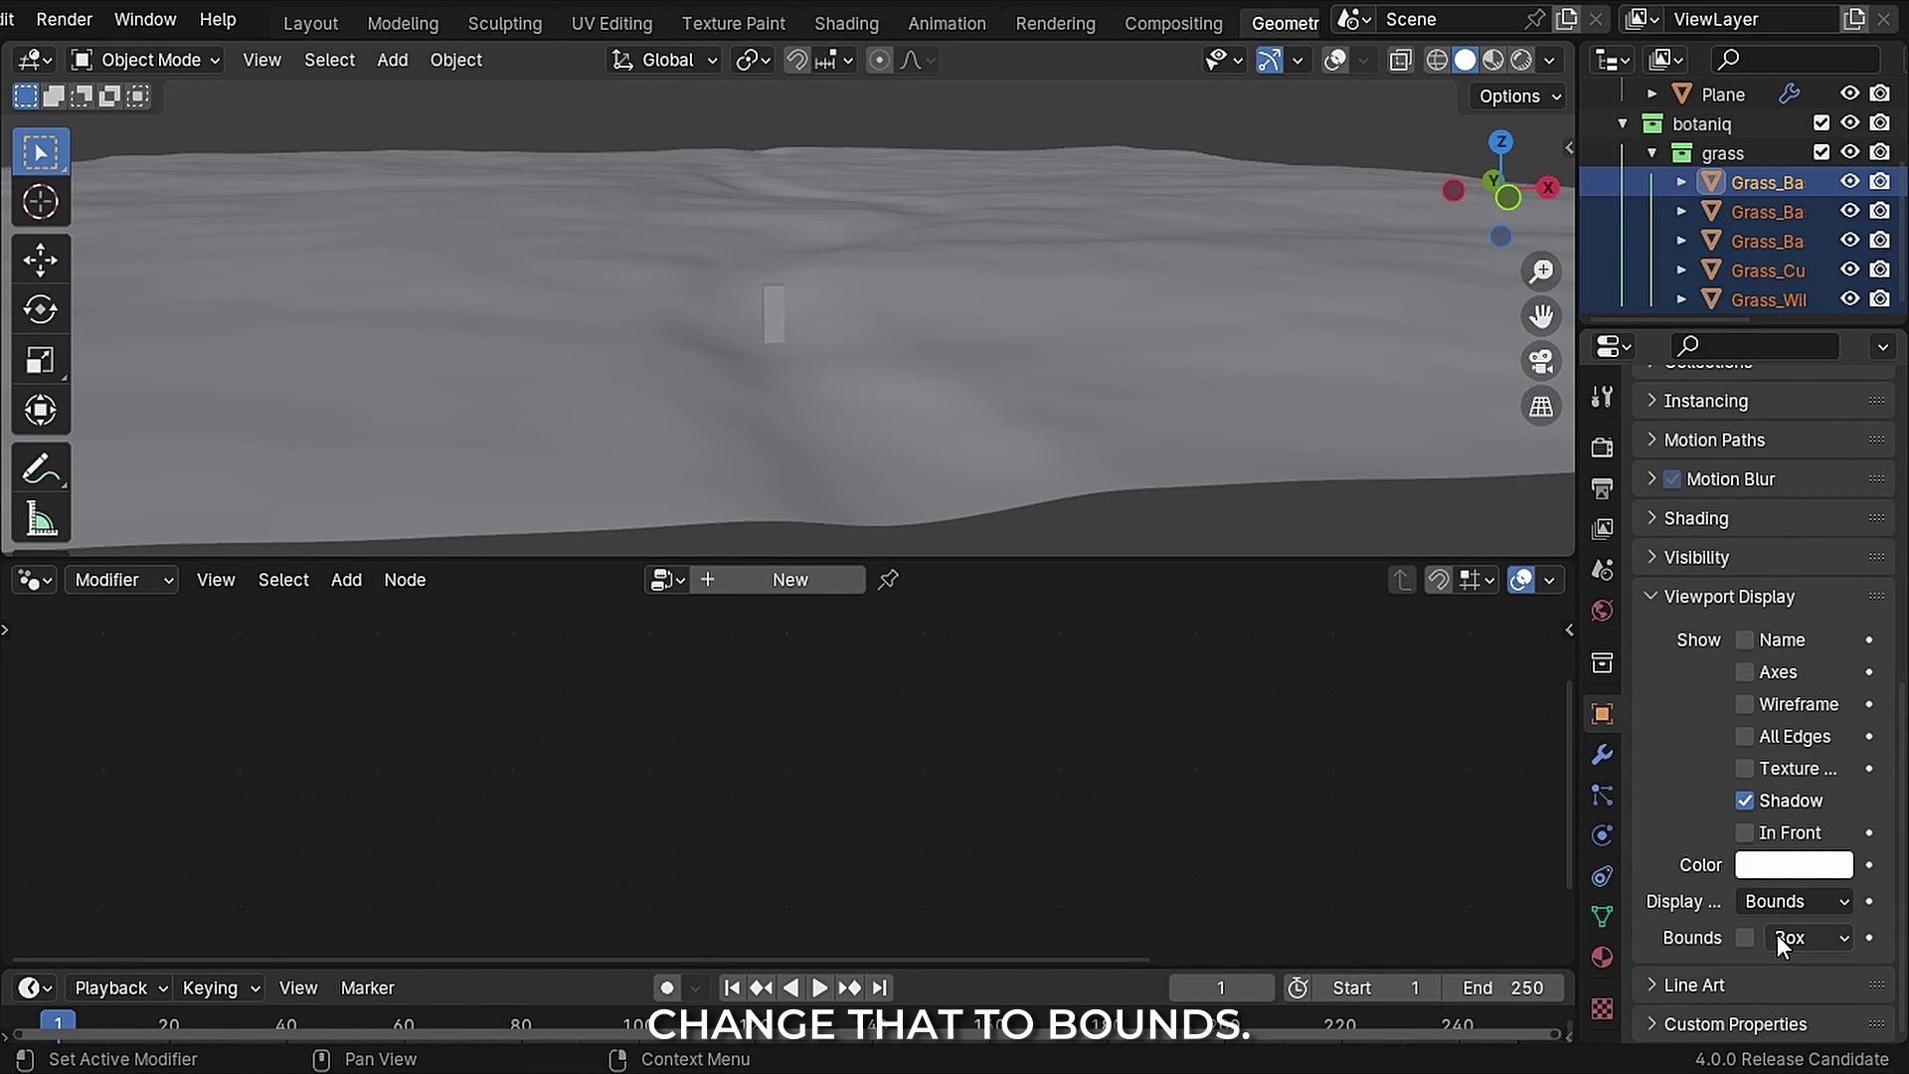
Step: Show the overlays to inspect the grass bounding boxes, and check the grass in rendered camera view
left_click(1337, 58)
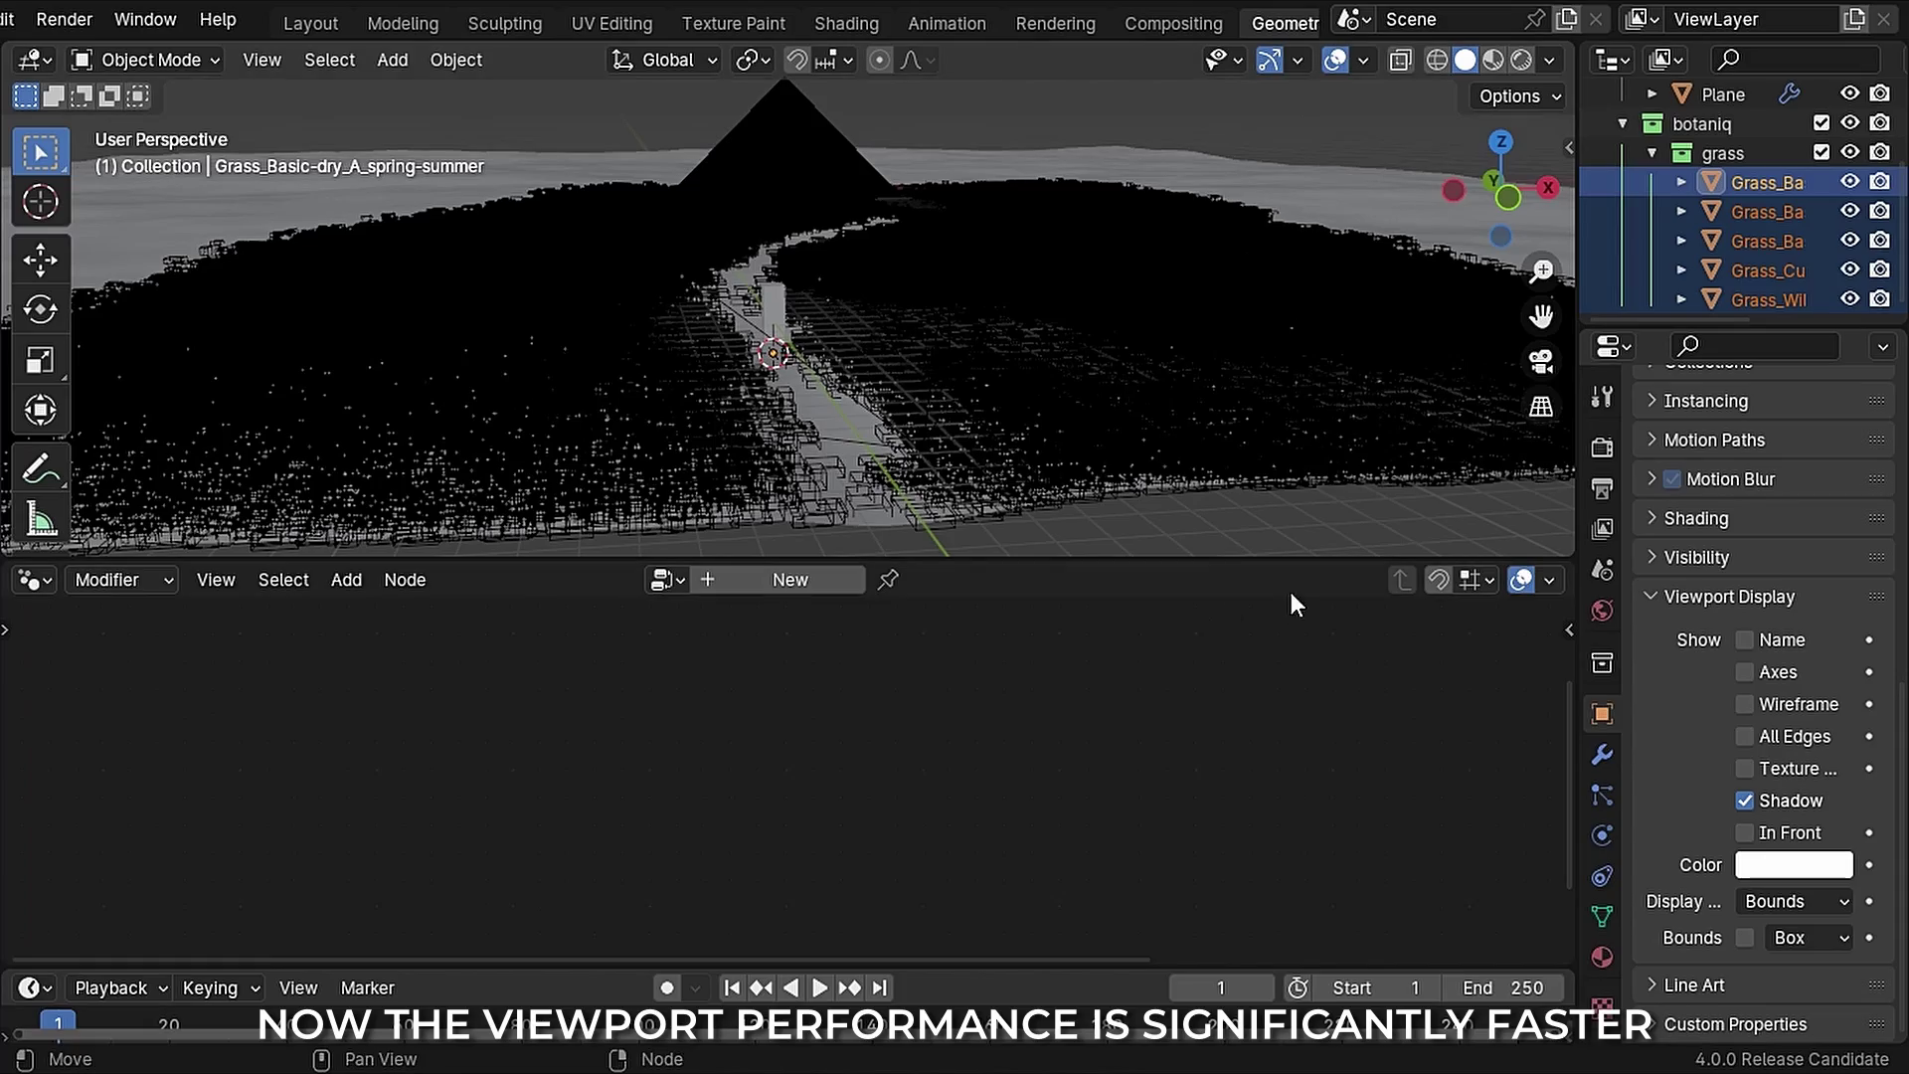
mouse_move(1069, 381)
middle_mouse_down()
mouse_move(1143, 467)
mouse_move(894, 368)
mouse_move(1078, 481)
mouse_move(1084, 442)
mouse_move(885, 362)
middle_mouse_up()
scroll(785, 366, "up", 5)
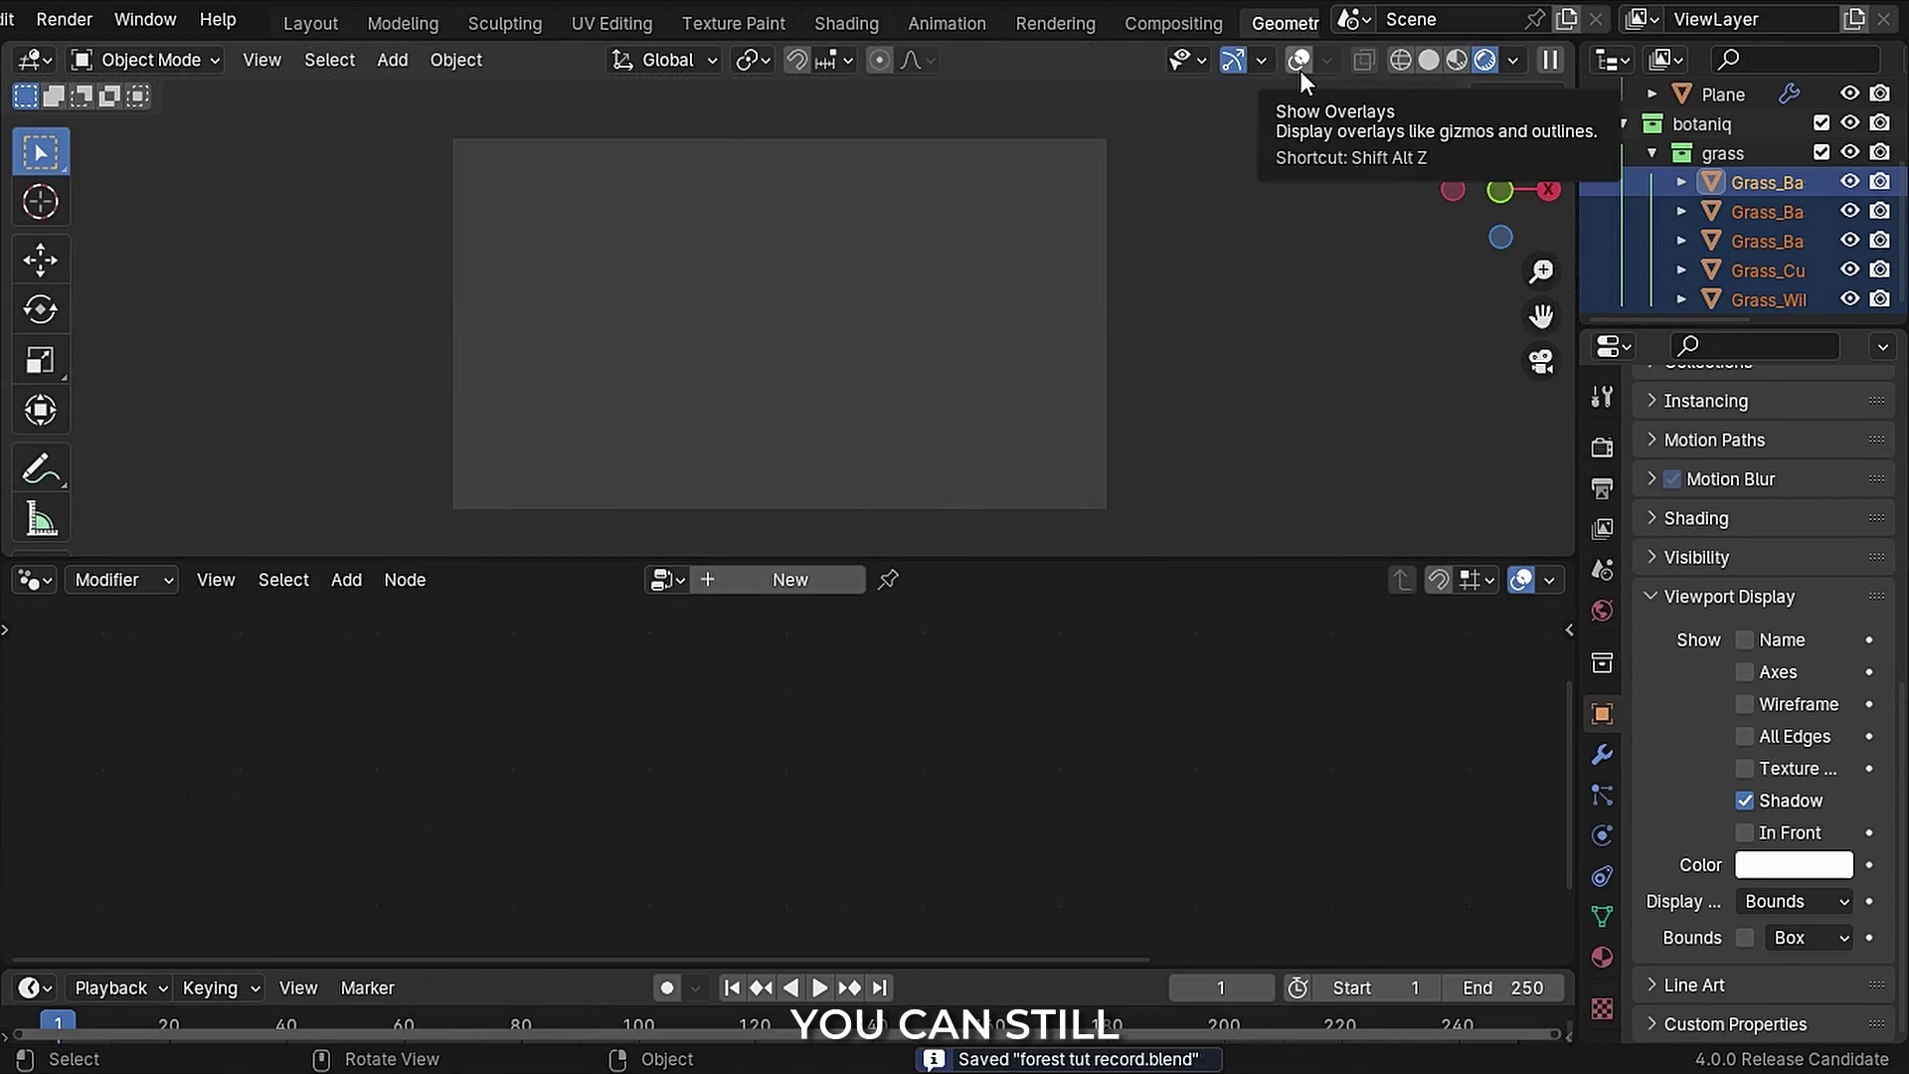
scroll(714, 462, "up", 3)
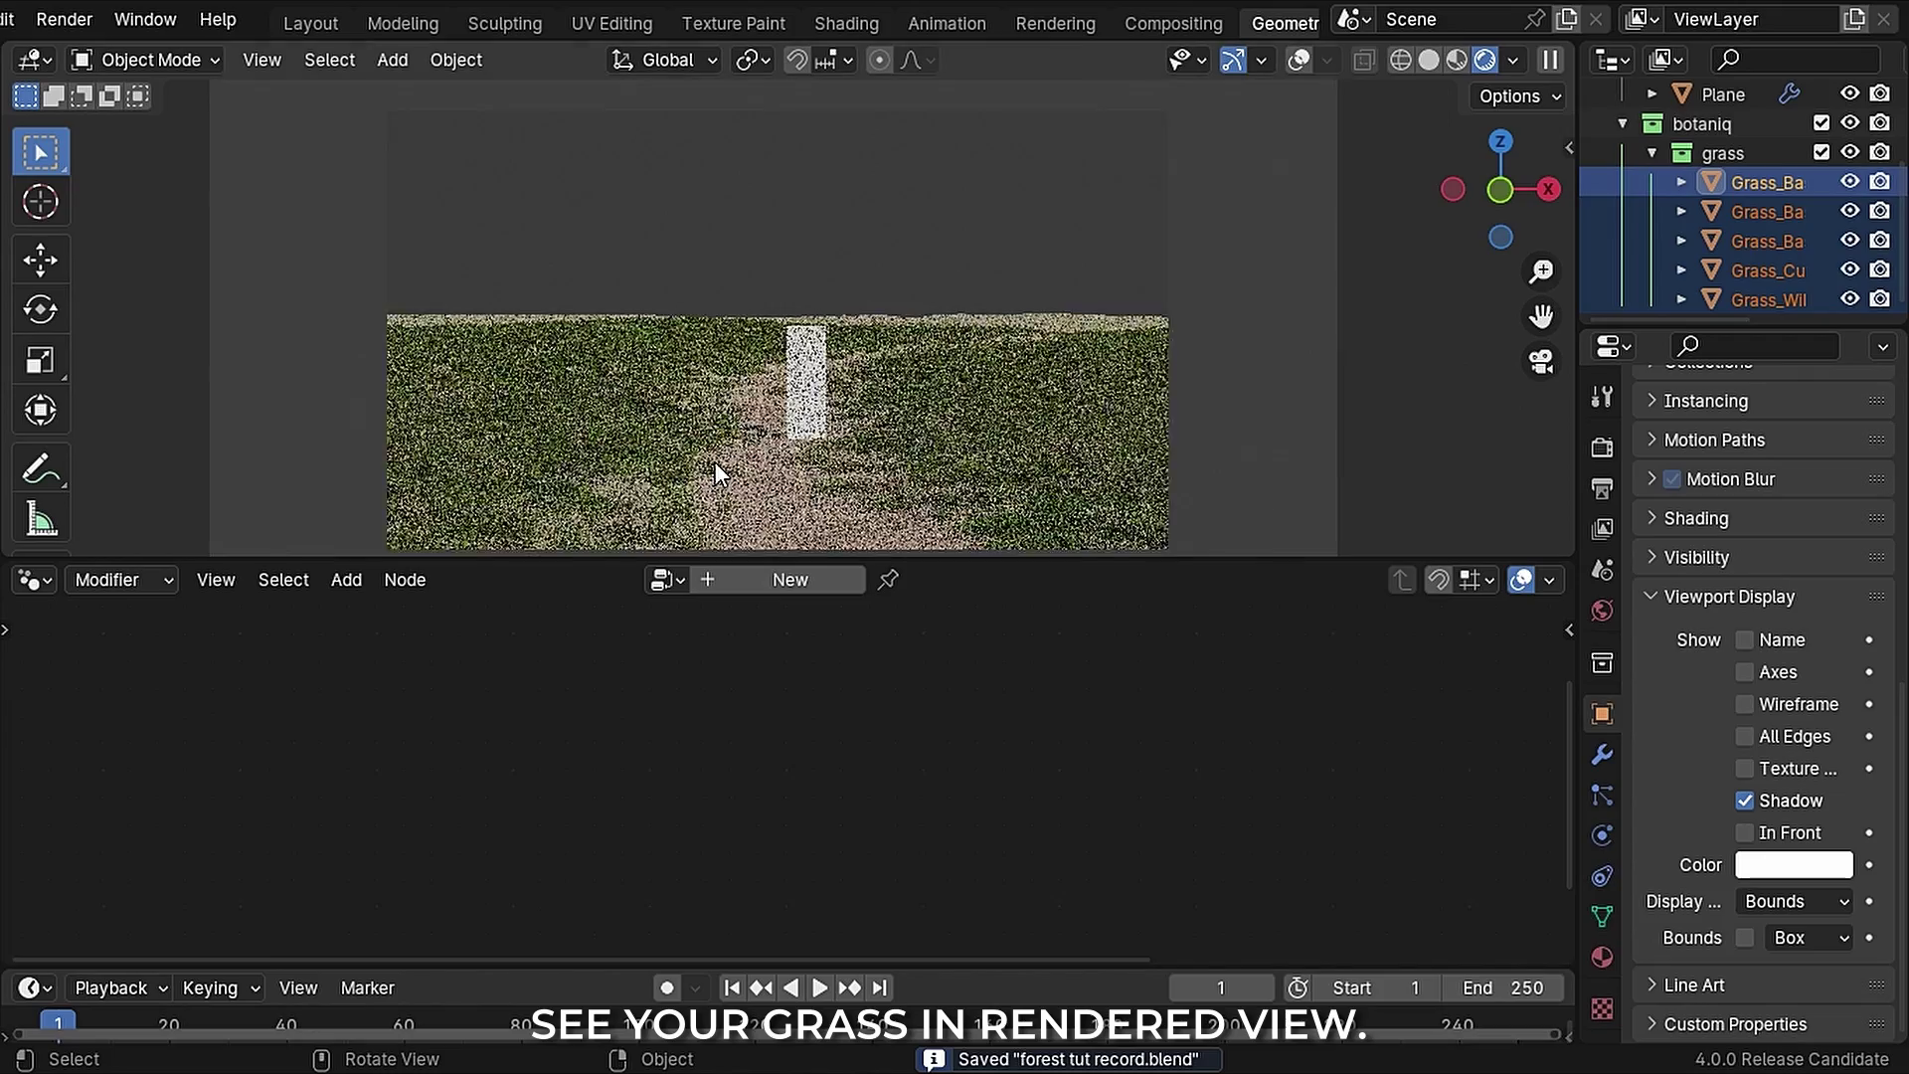
middle_click_drag(1064, 474, 1031, 306)
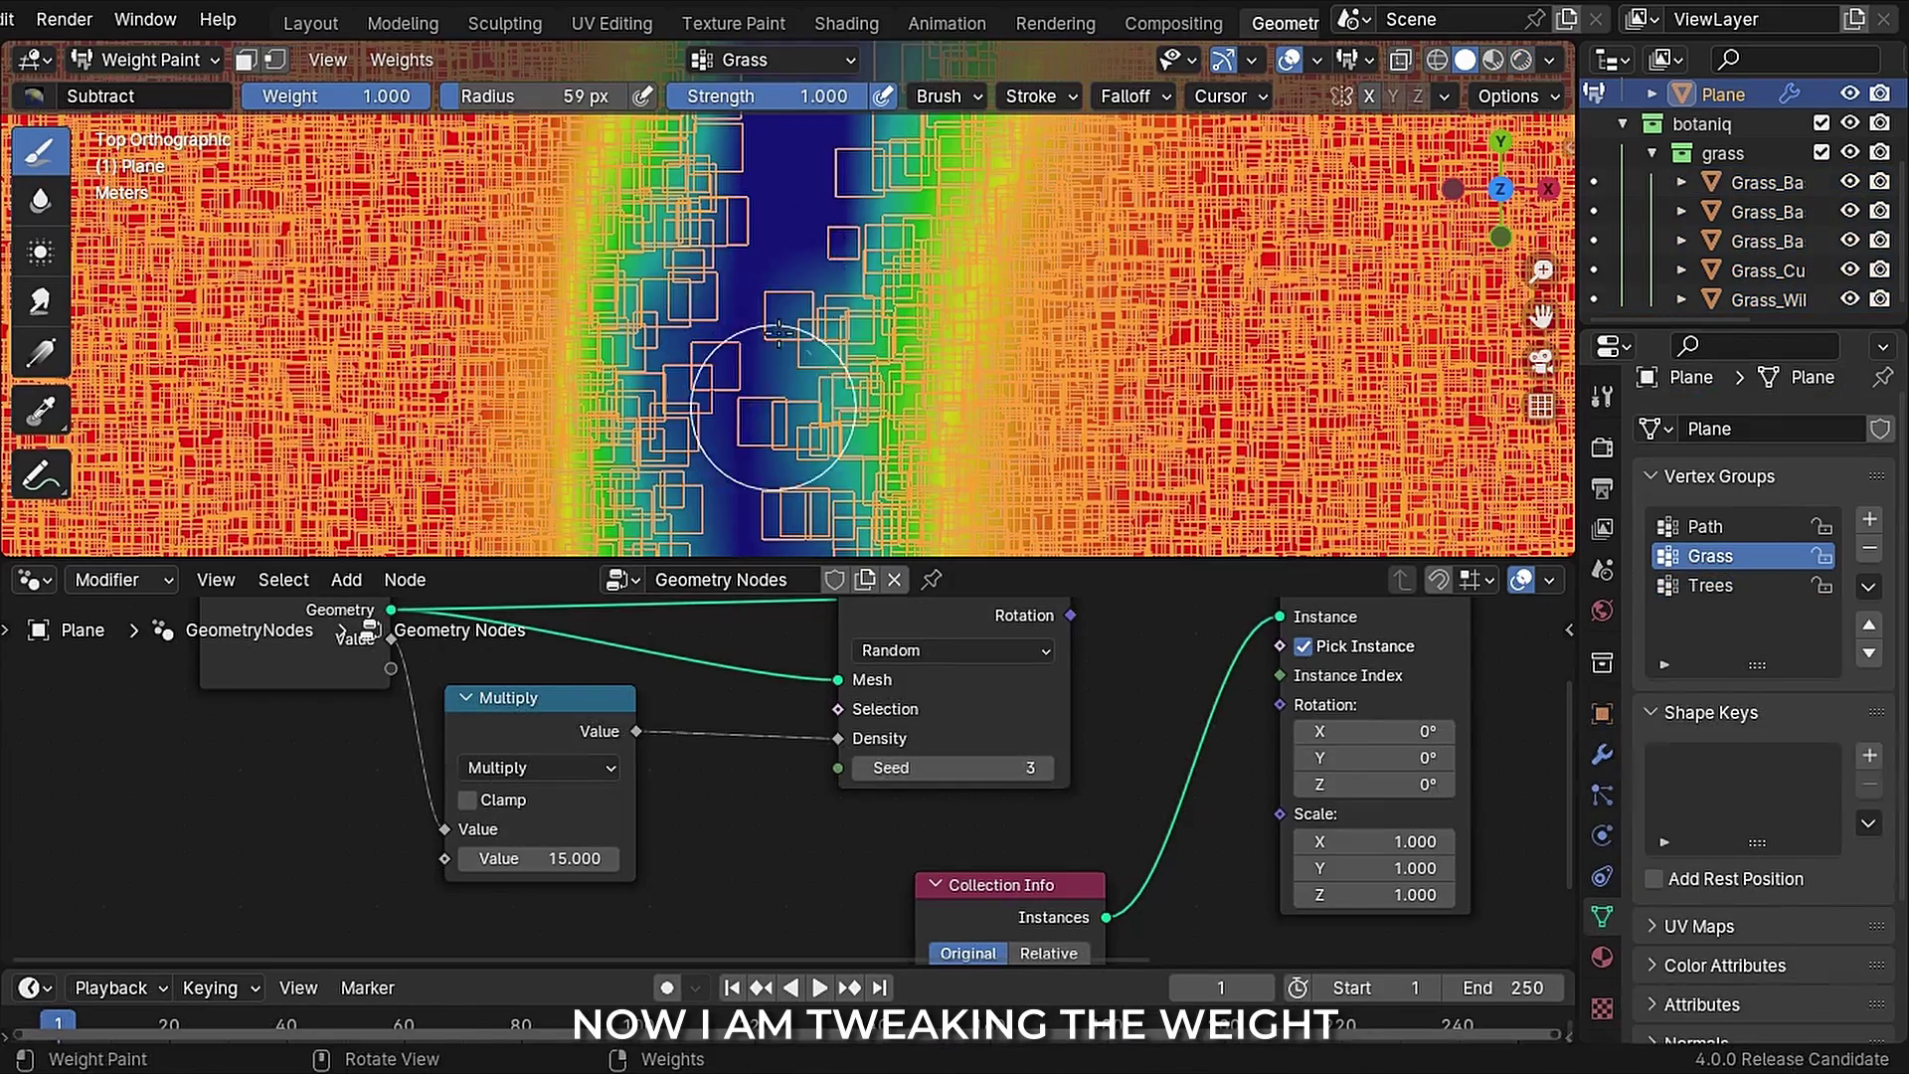
Step: Subtract weight from the Grass vertex group along the middle of the path with a 59 px brush
mouse_move(780, 332)
left_mouse_down()
mouse_move(768, 542)
mouse_move(769, 284)
mouse_move(740, 273)
mouse_move(756, 238)
mouse_move(742, 376)
mouse_move(814, 225)
mouse_move(741, 317)
mouse_move(746, 405)
left_mouse_up()
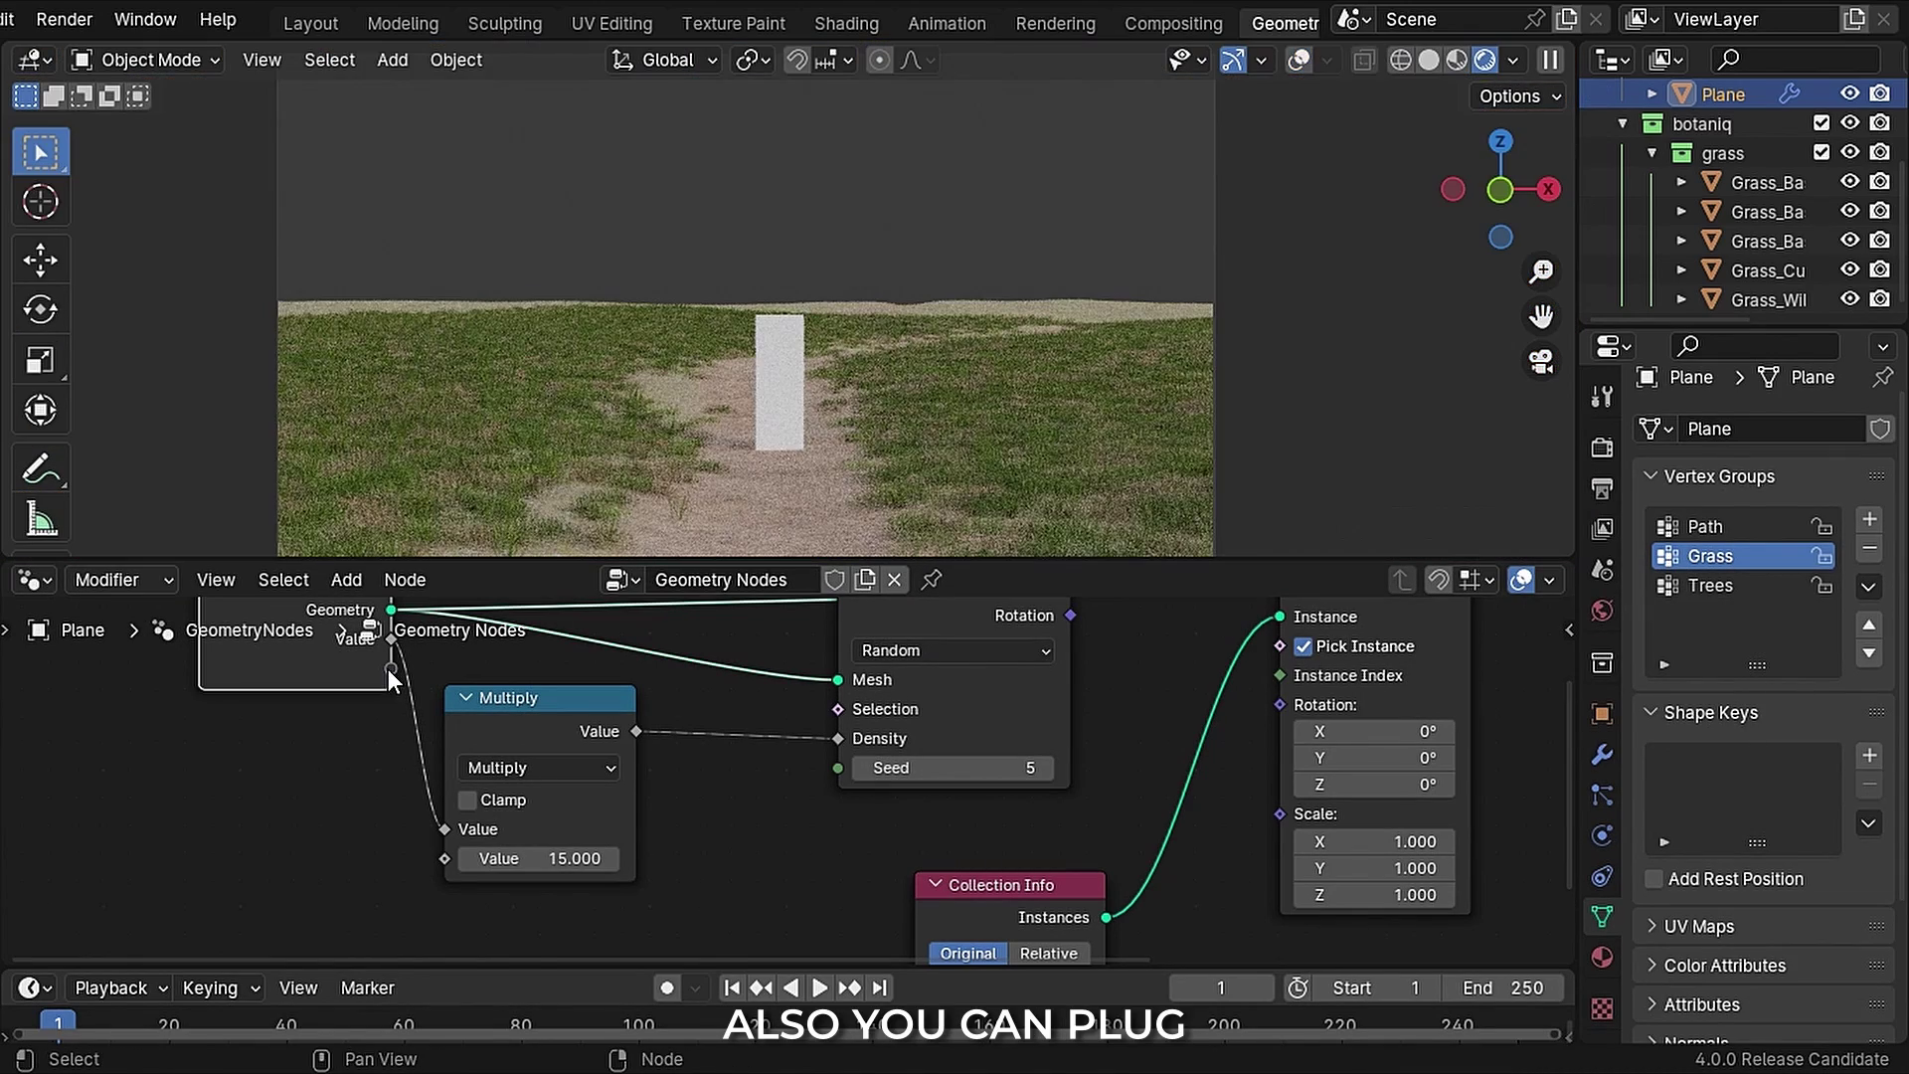
Step: Expose the Multiply node's second Value through Group Input and keep it at 15 in the modifier
left_click_drag(390, 669, 444, 858)
left_click(1603, 766)
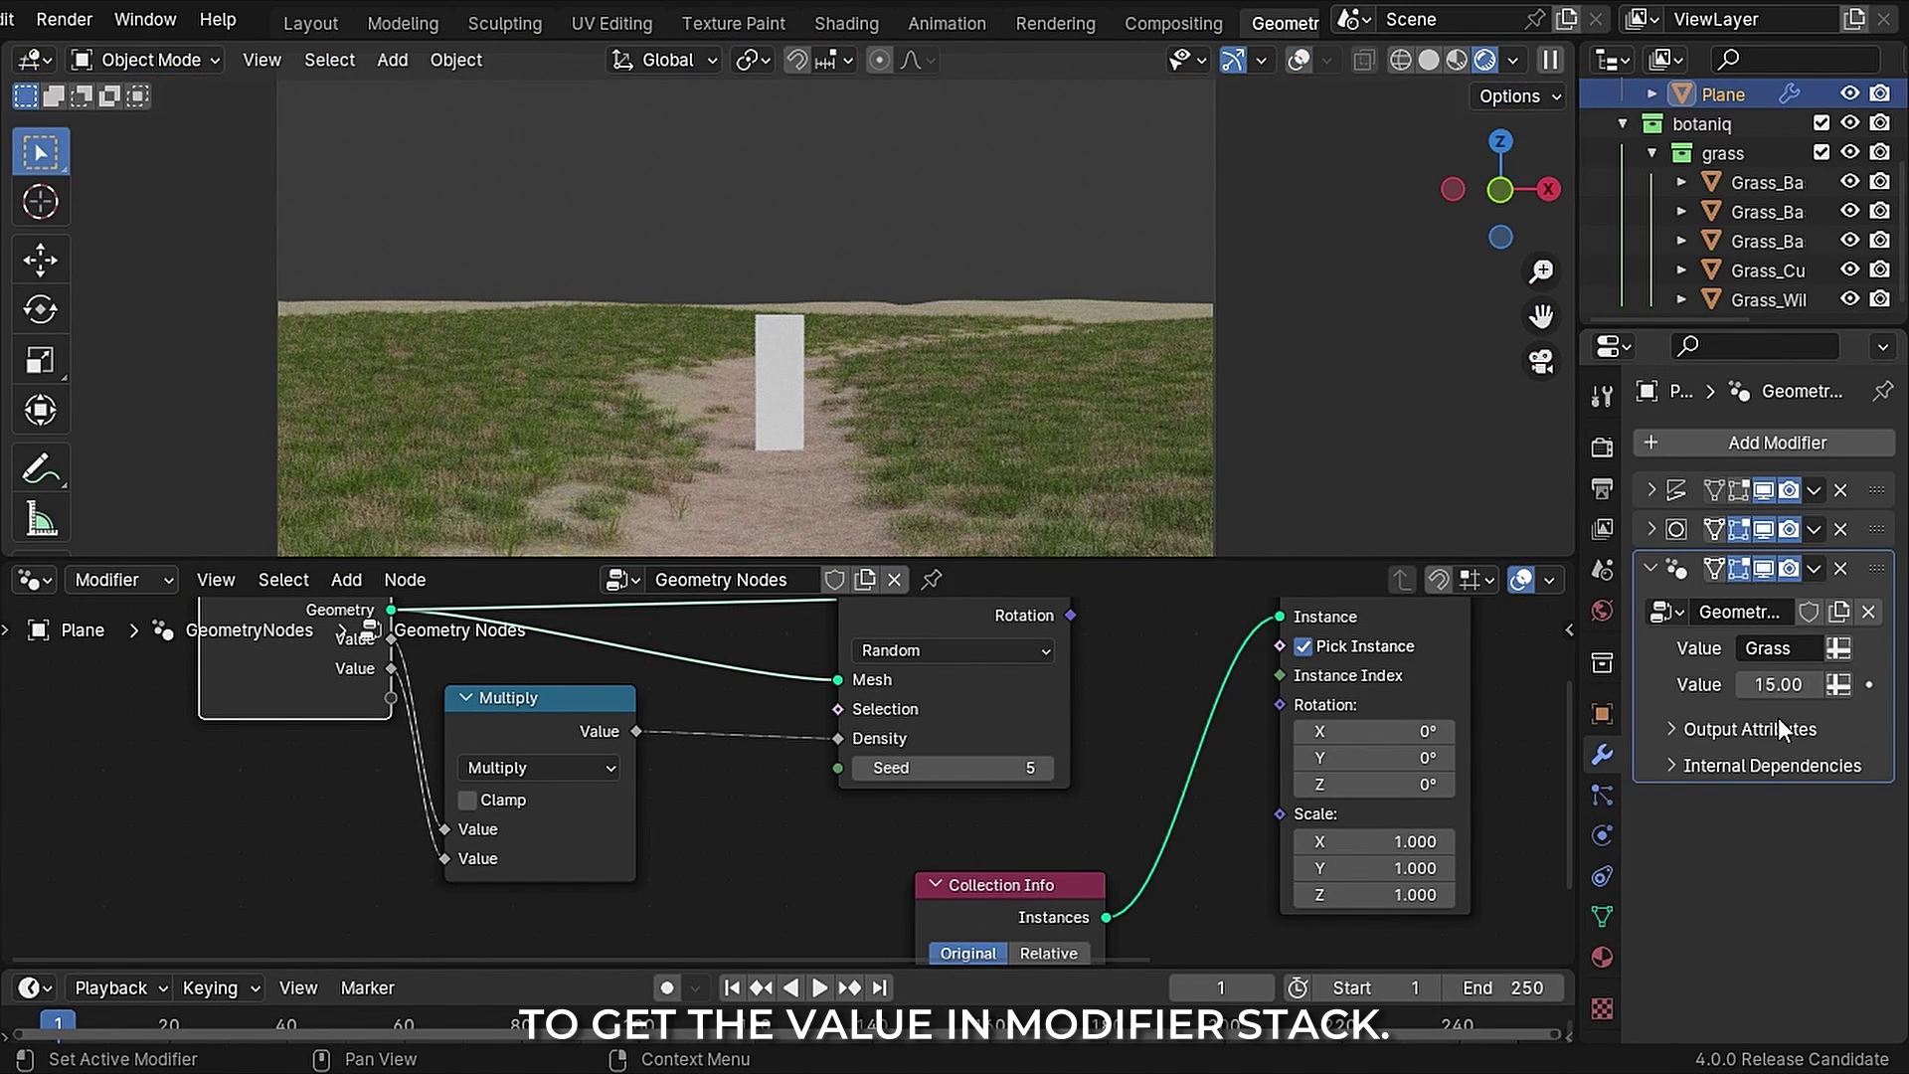
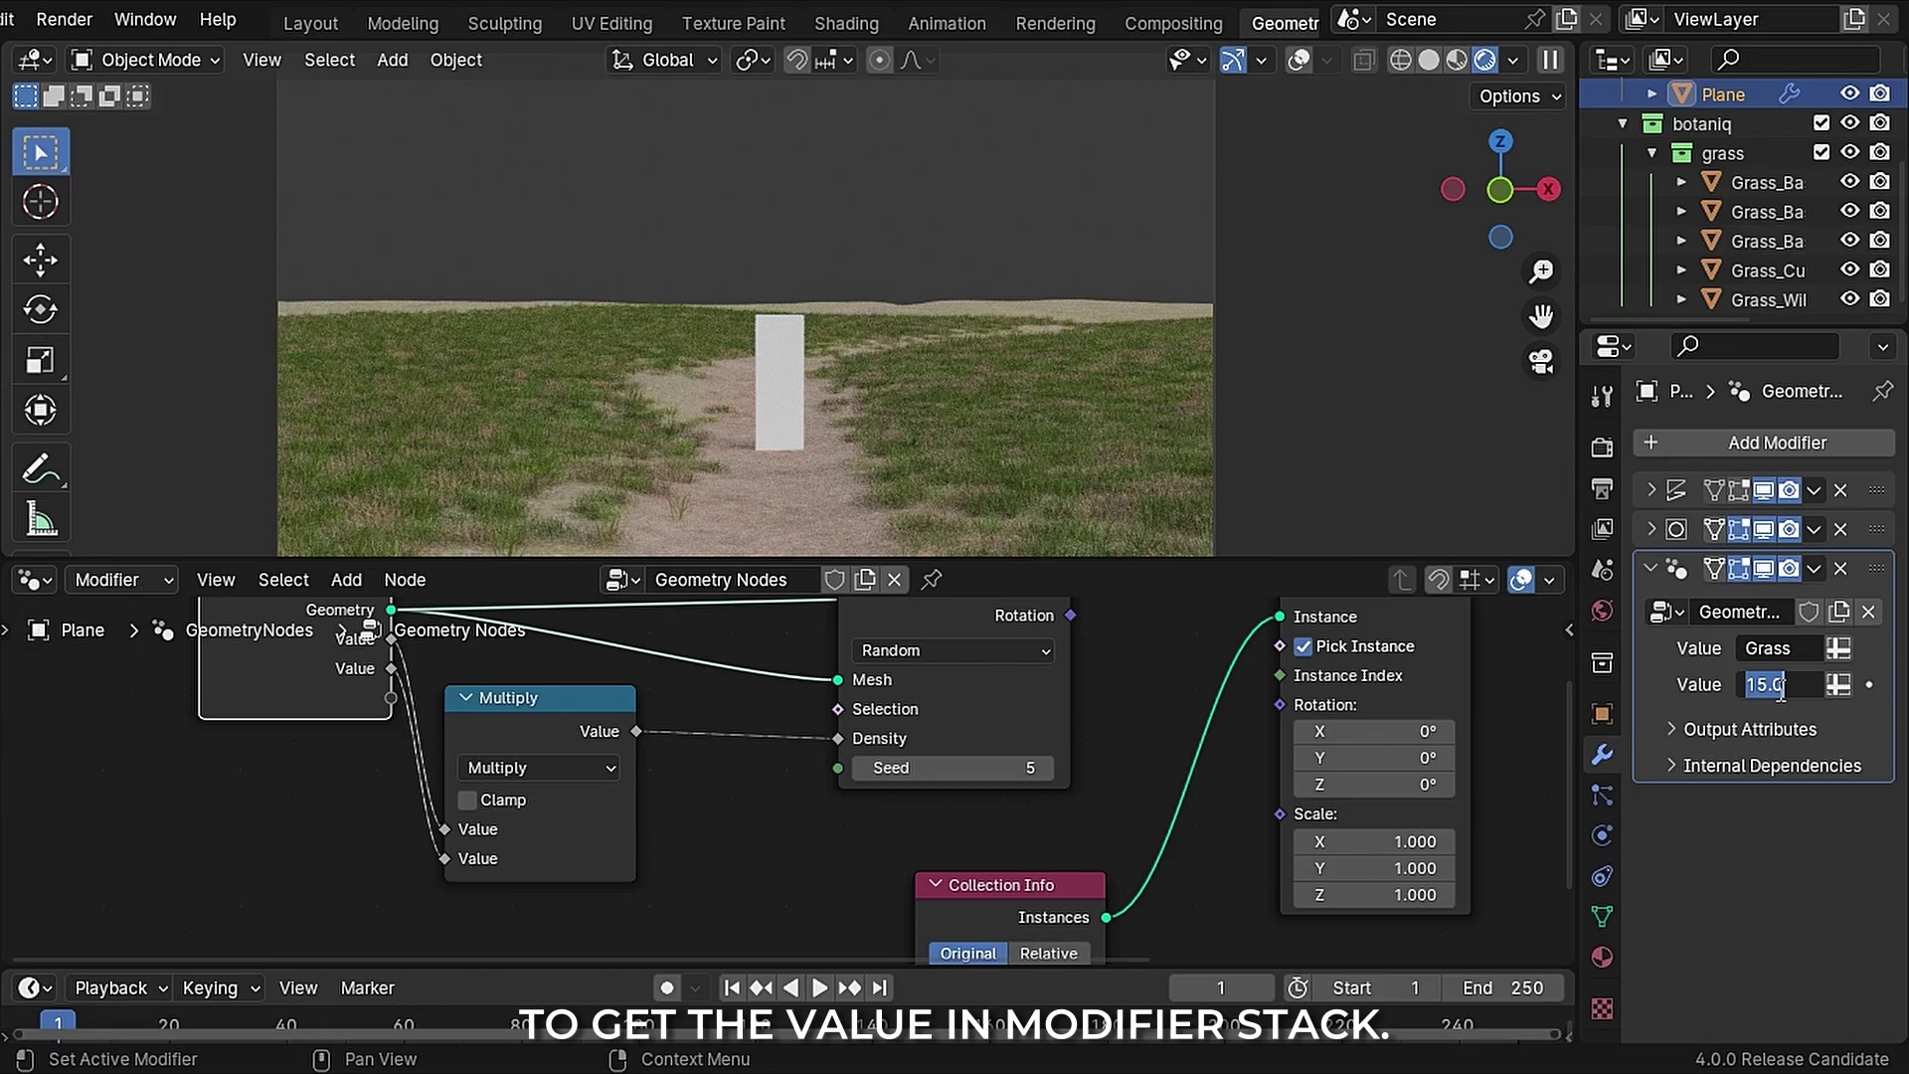
key("Return")
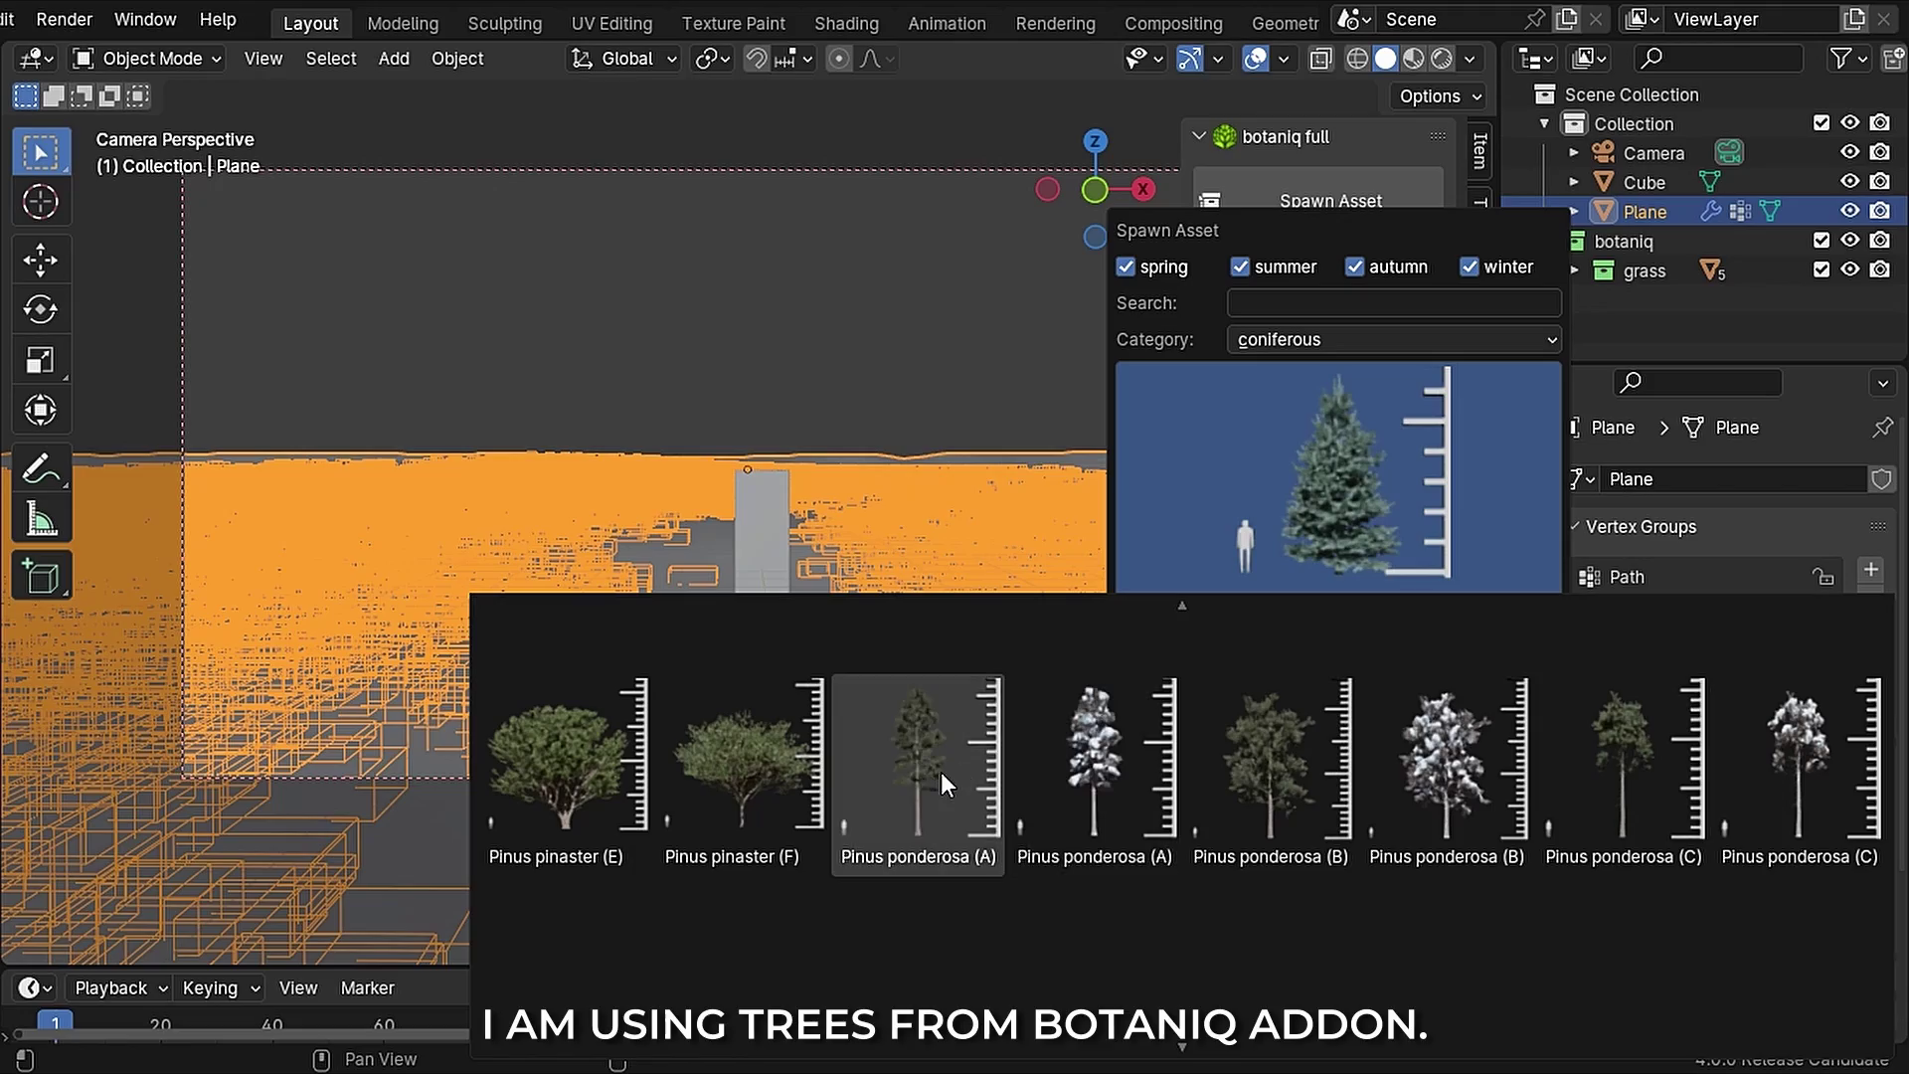
Step: Spawn the spring-summer-autumn Pinus ponderosa (A) tree from botaniq's coniferous category as an editable asset
left_click(941, 772)
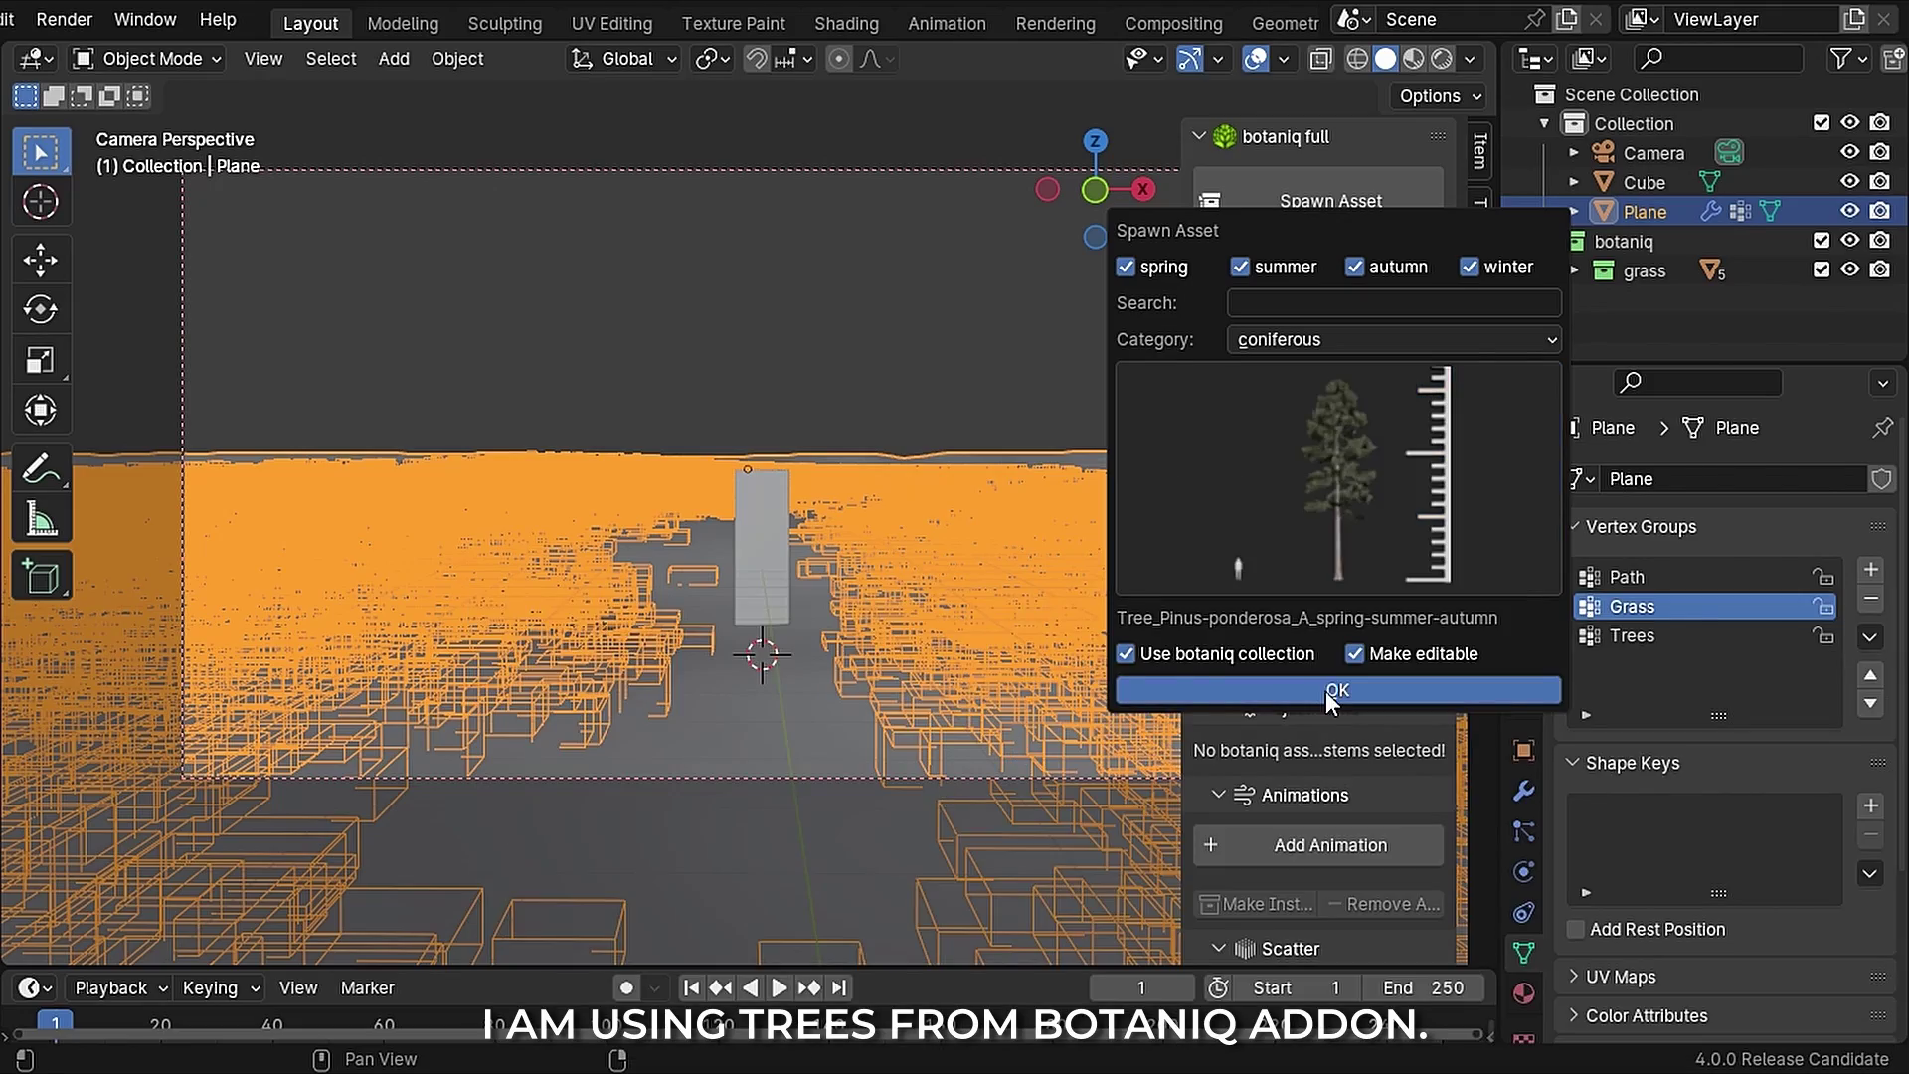
left_click(1326, 690)
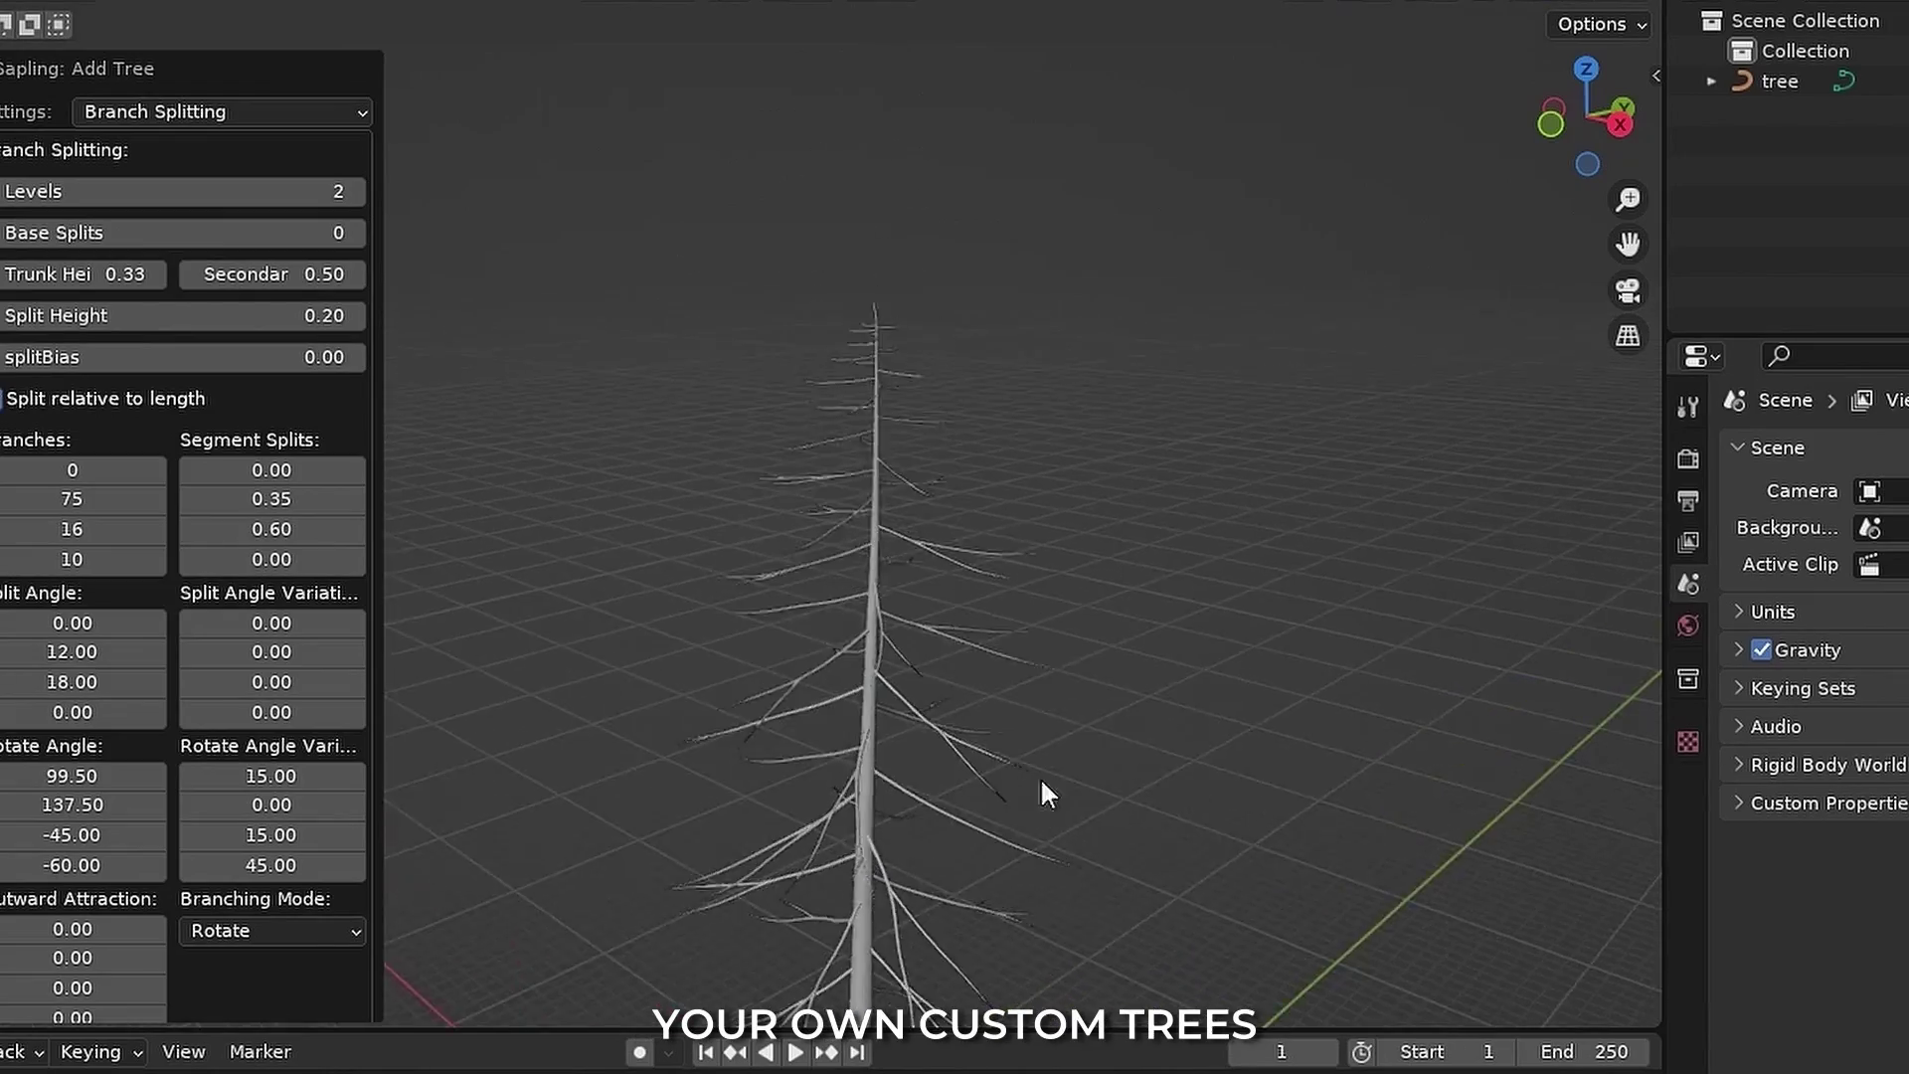
Step: Set the Levels of the Sapling tree's branch splitting to 3
left_click(356, 195)
left_click(356, 195)
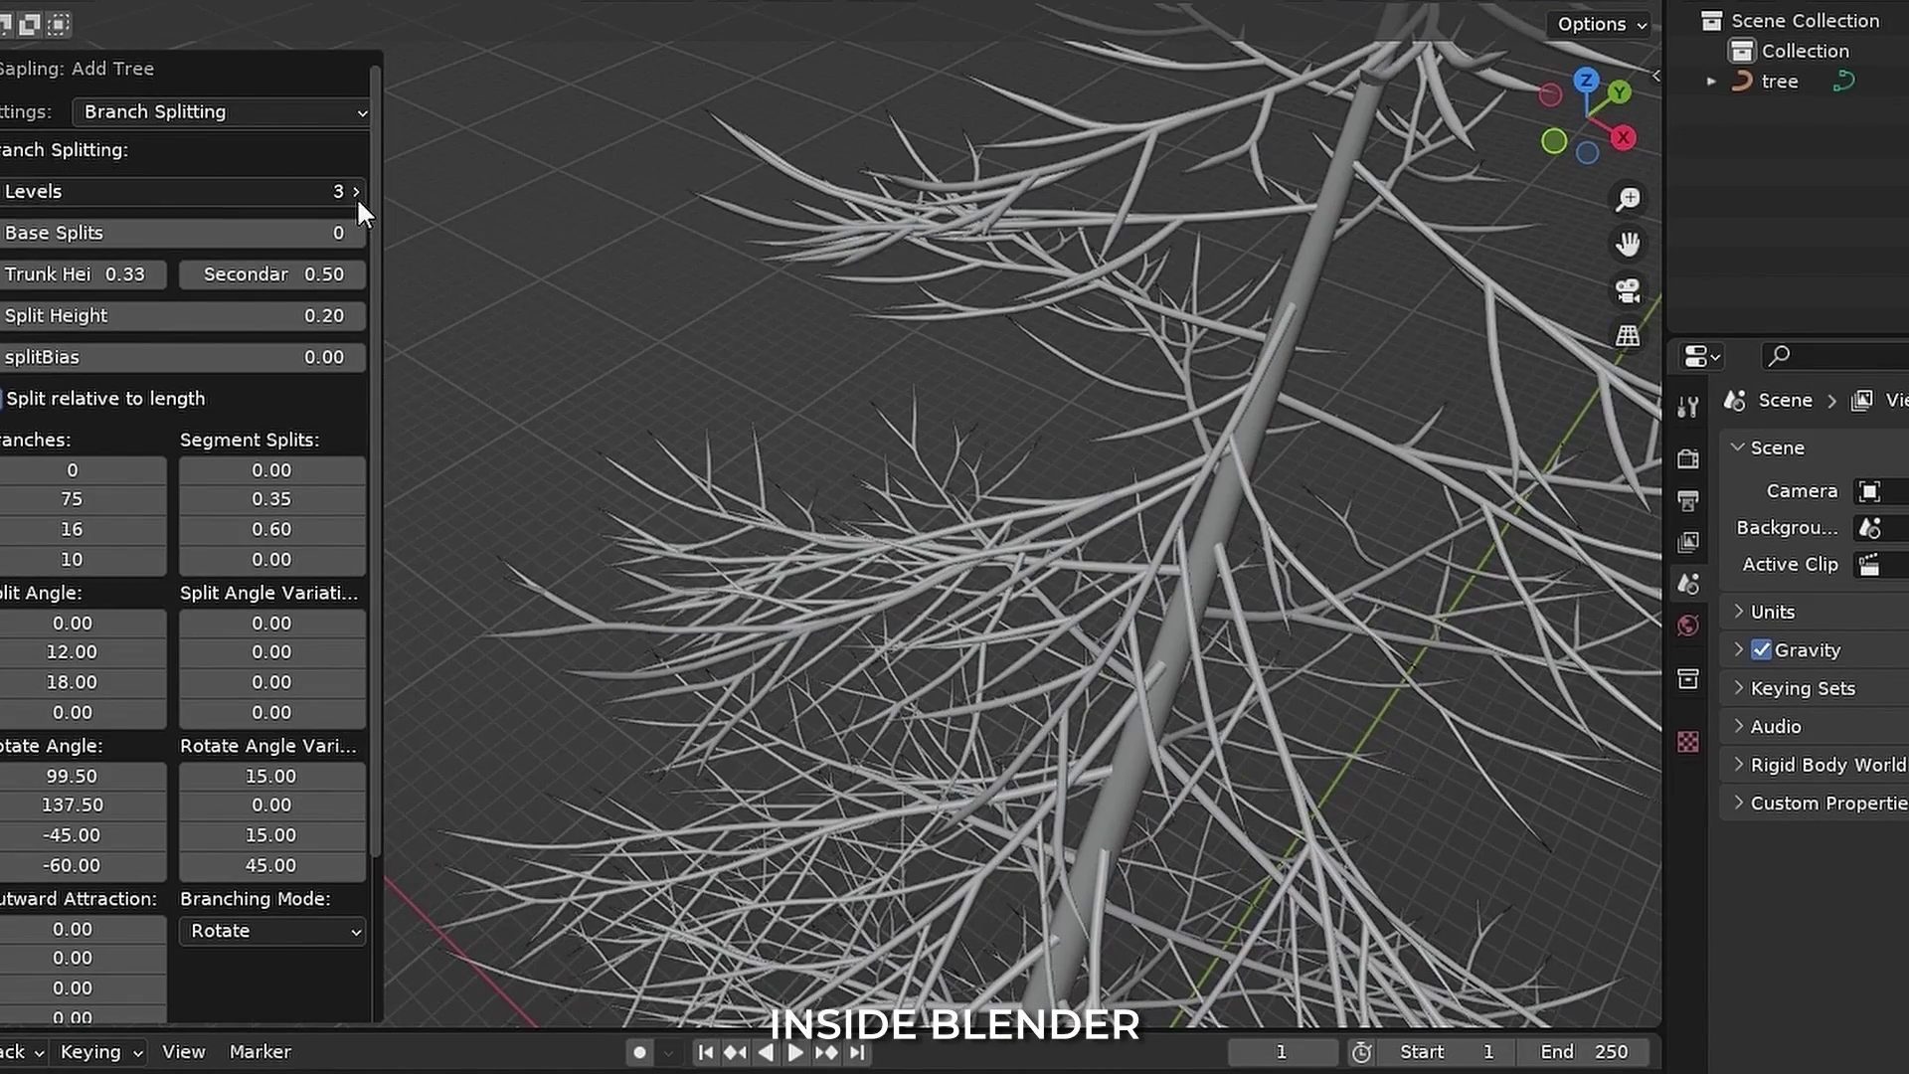
scroll(952, 552, "down", 5)
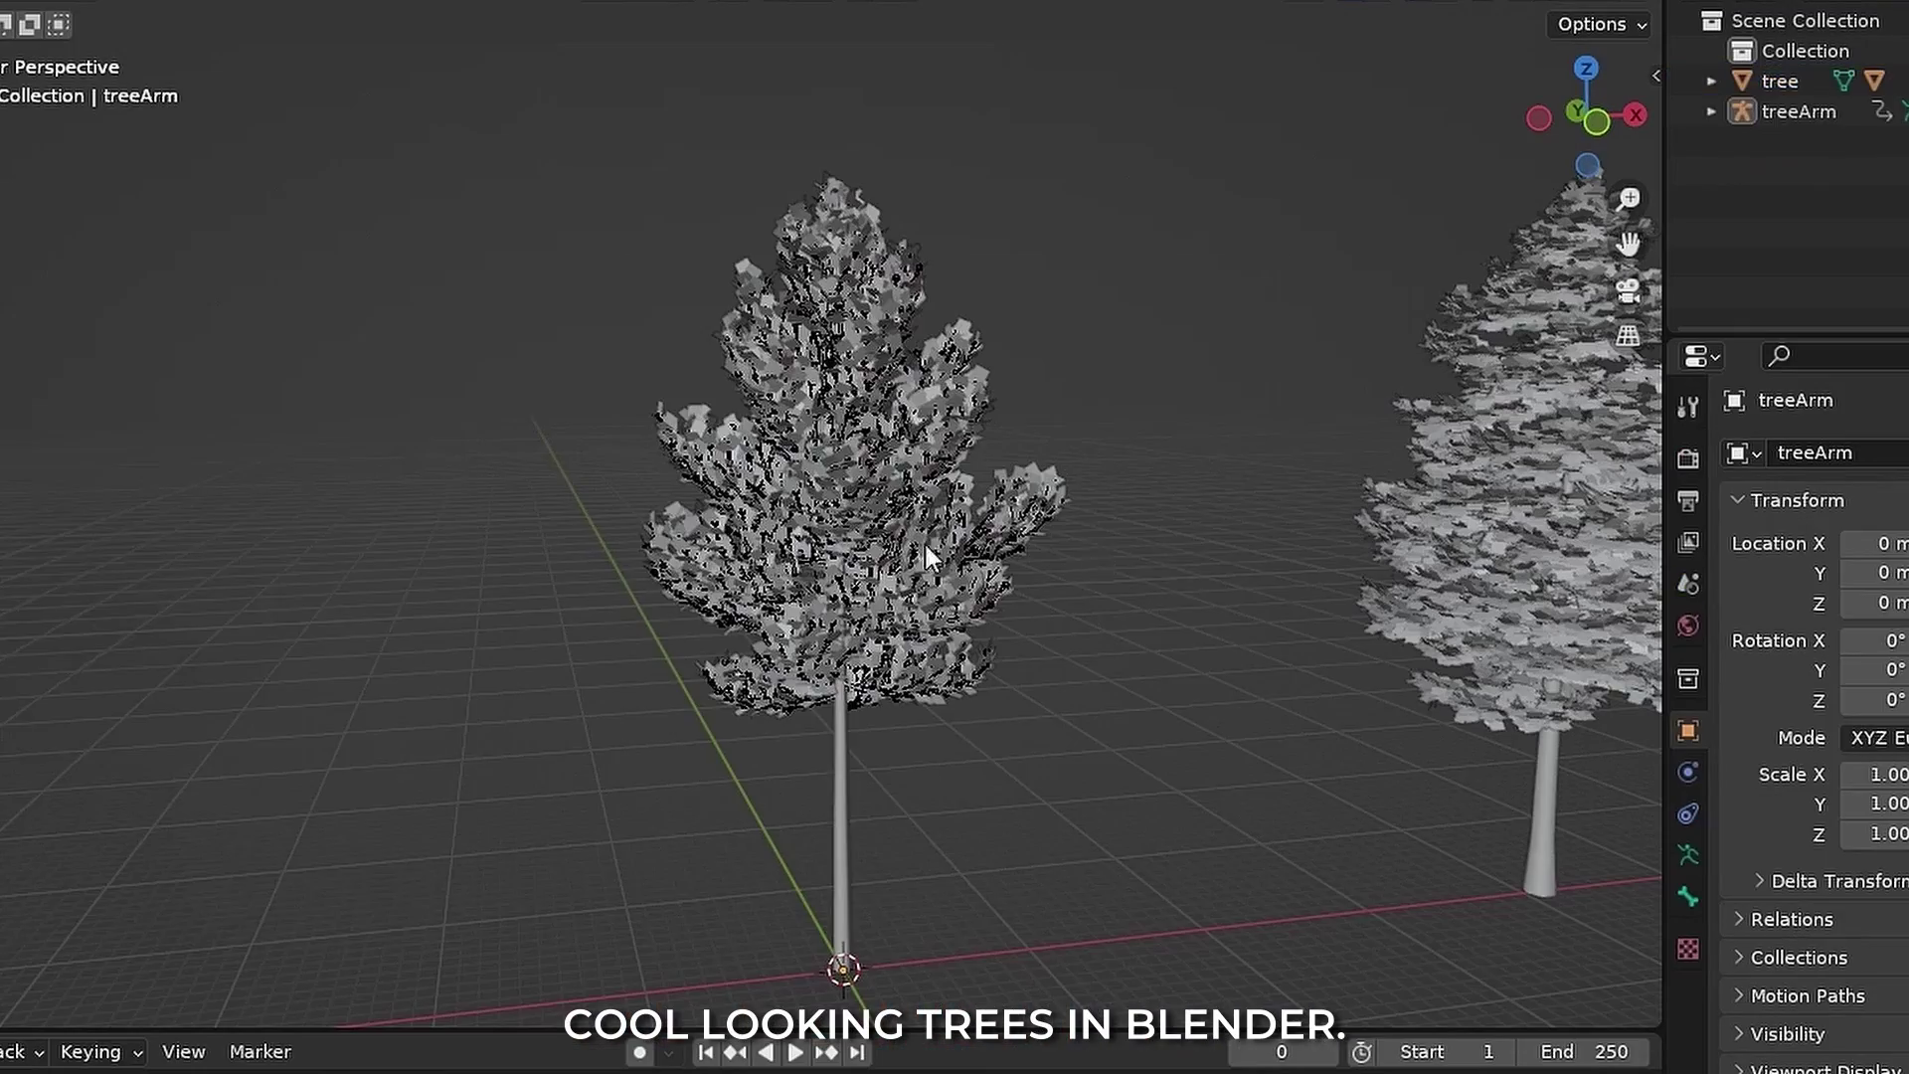
Step: Convert the Sapling tree from a curve to a mesh
middle_click_drag(1035, 652, 980, 533)
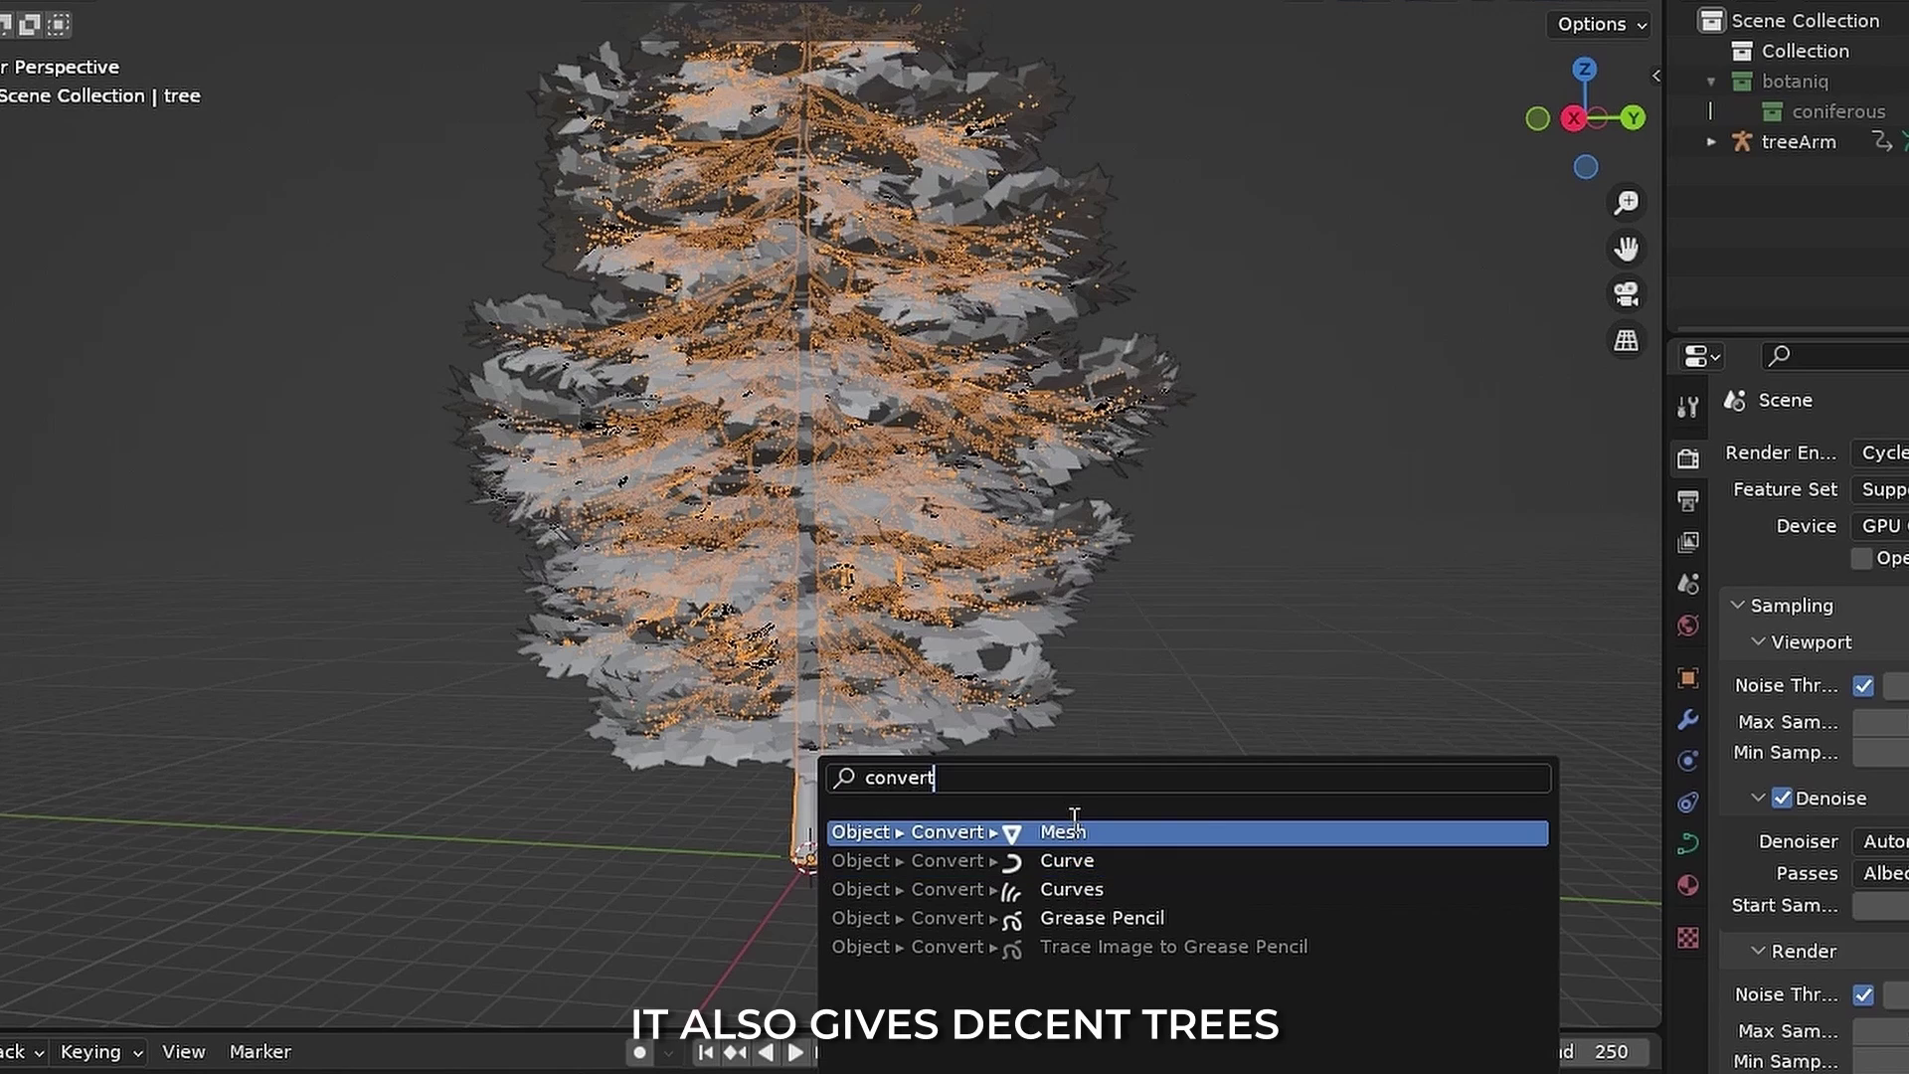
left_click(1070, 831)
left_click_drag(795, 1037, 792, 916)
left_click(795, 922)
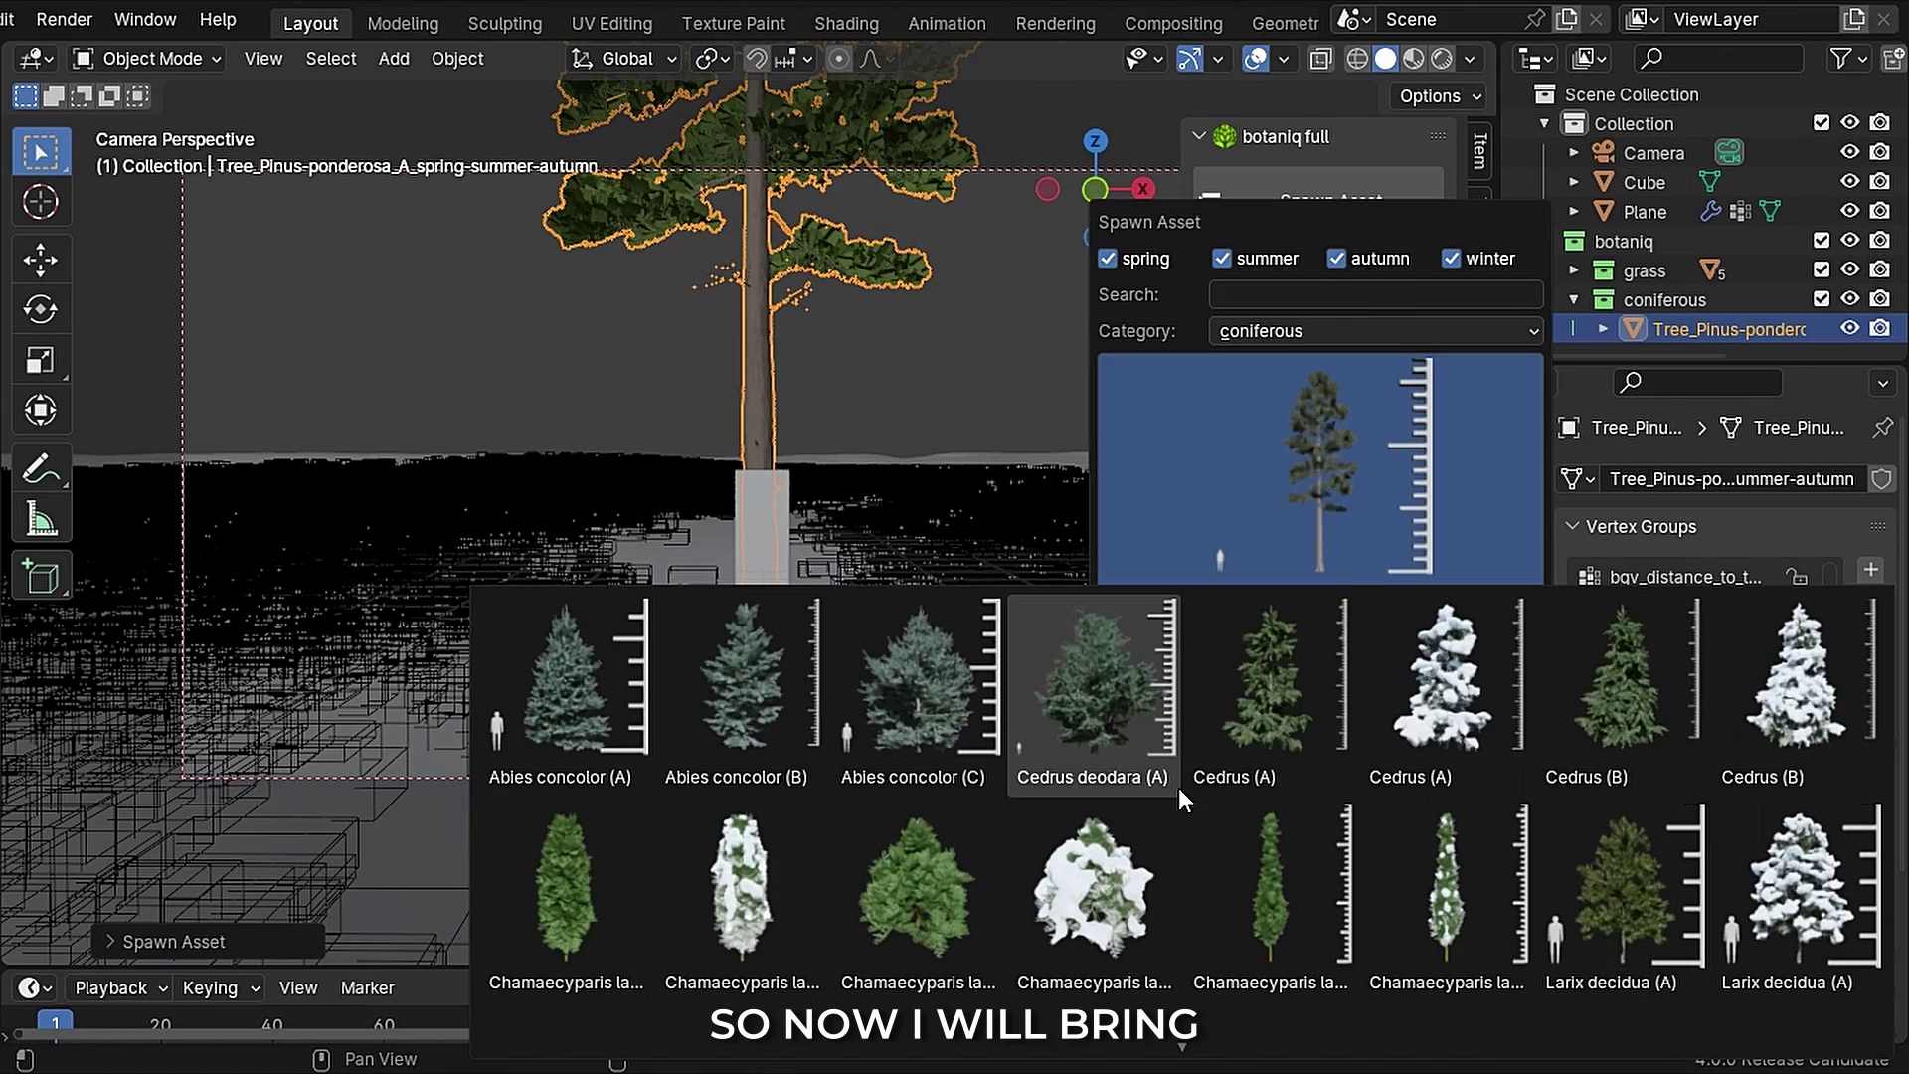
Step: Spawn the Larix kaempferi (A) tree from botaniq's coniferous category and pick another conifer for the scene
scroll(932, 790, "down", 5)
left_click(1266, 765)
left_click(1292, 680)
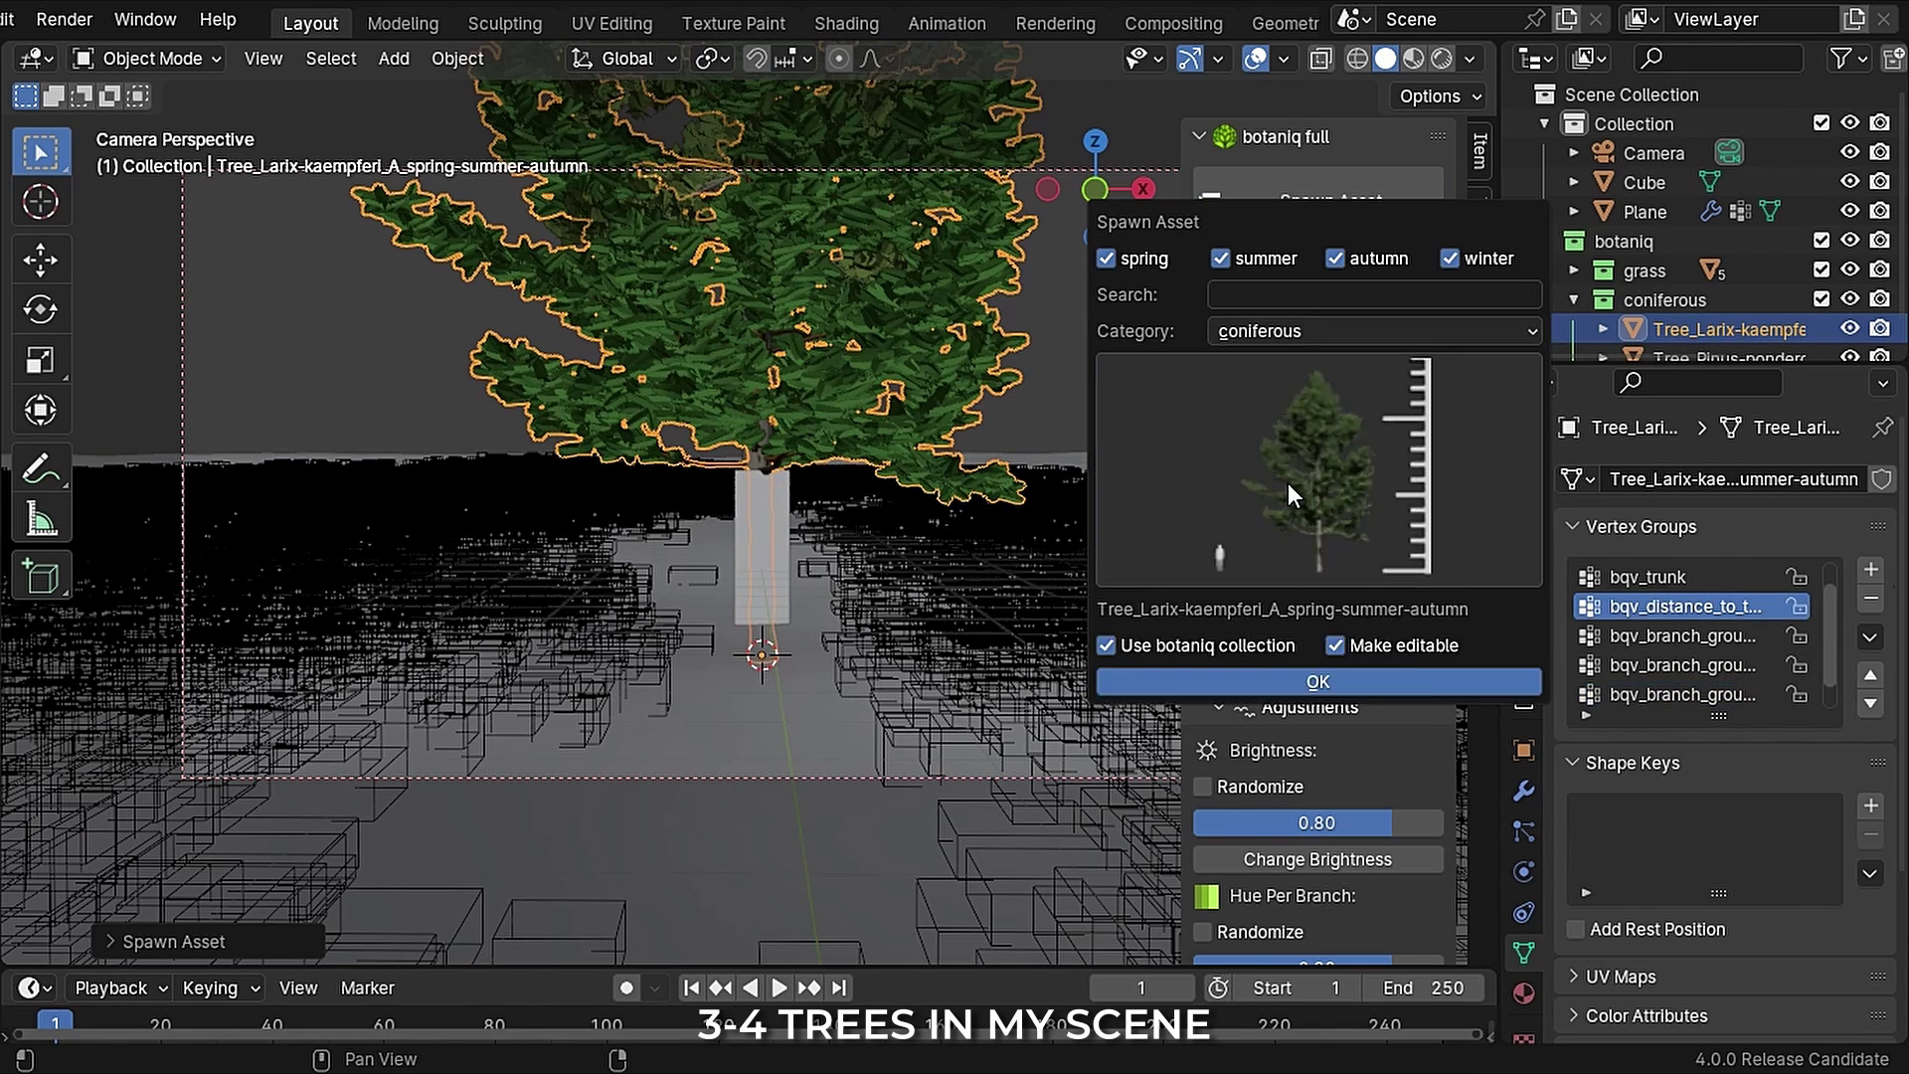
left_click(1287, 481)
scroll(1183, 796, "down", 2)
left_click(1292, 756)
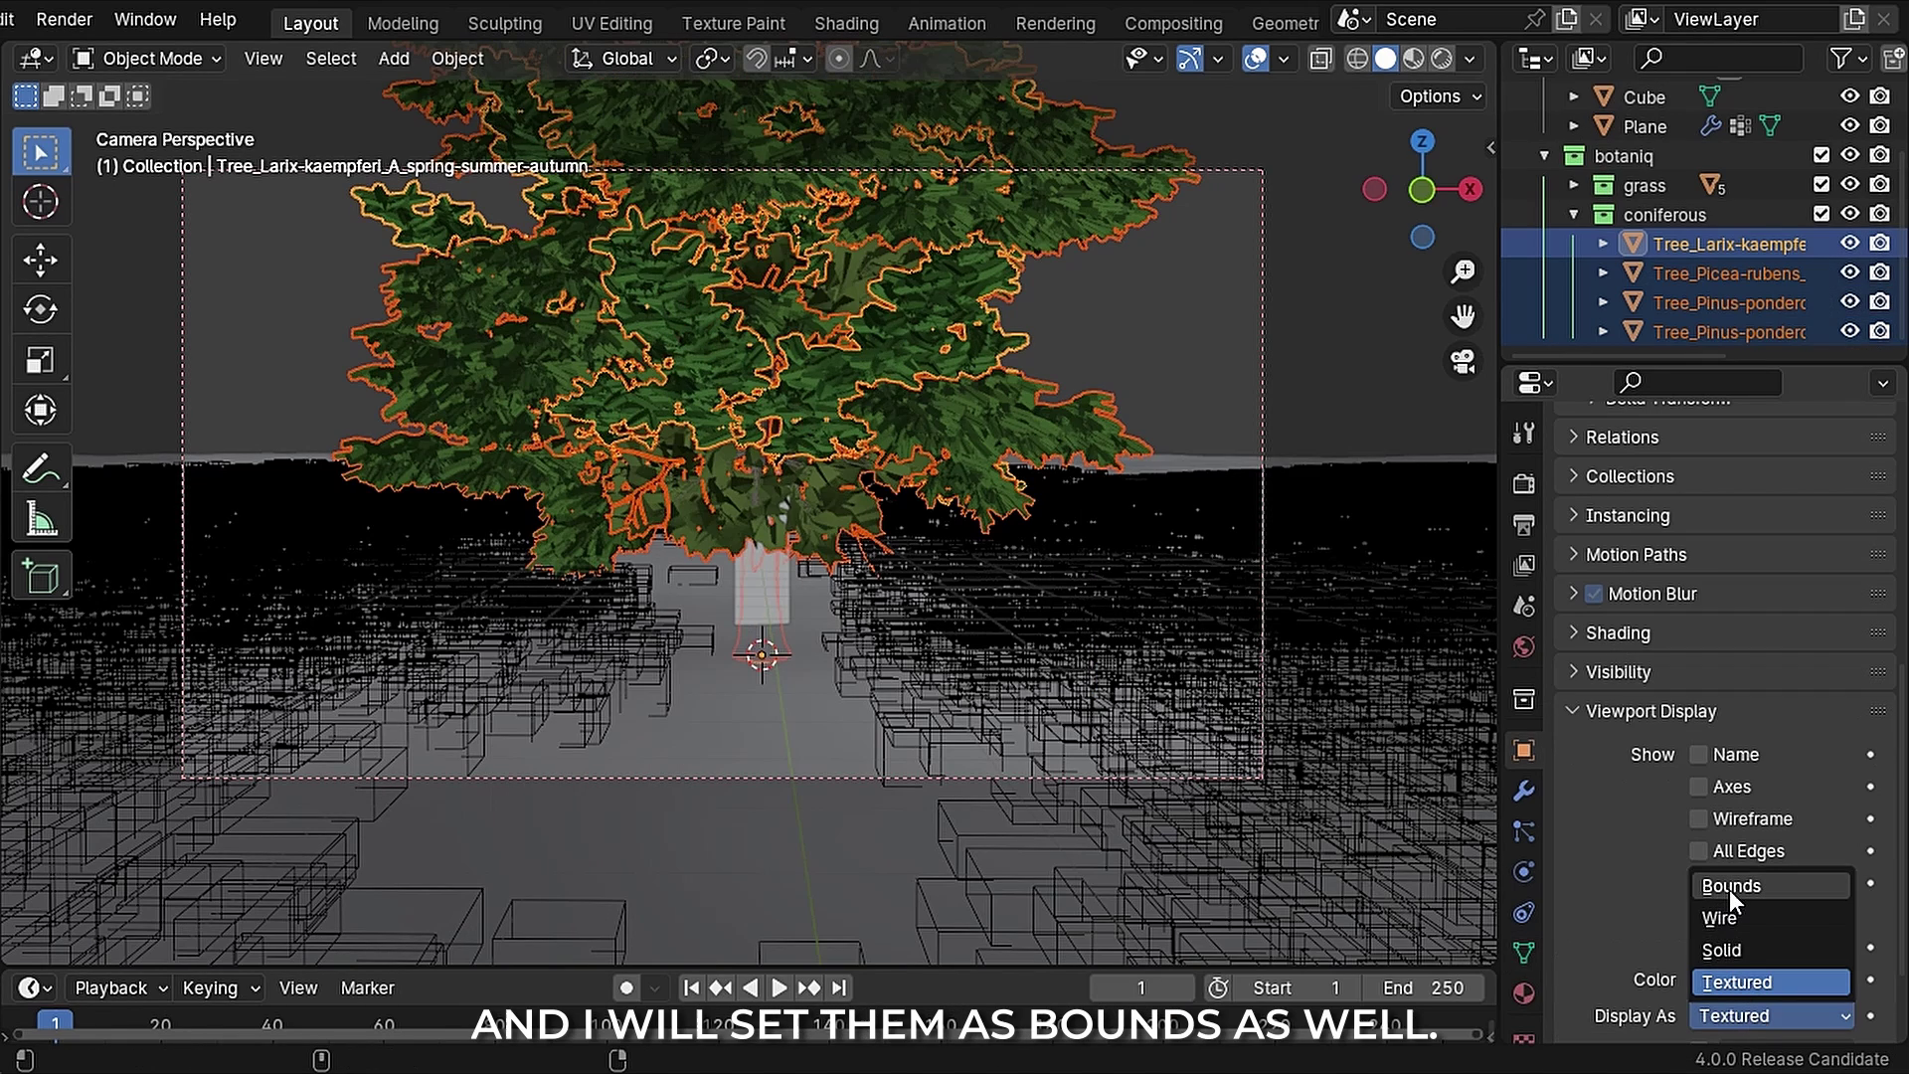
Step: Set the viewport display of the four selected coniferous trees to Bounds
left_click(1728, 889)
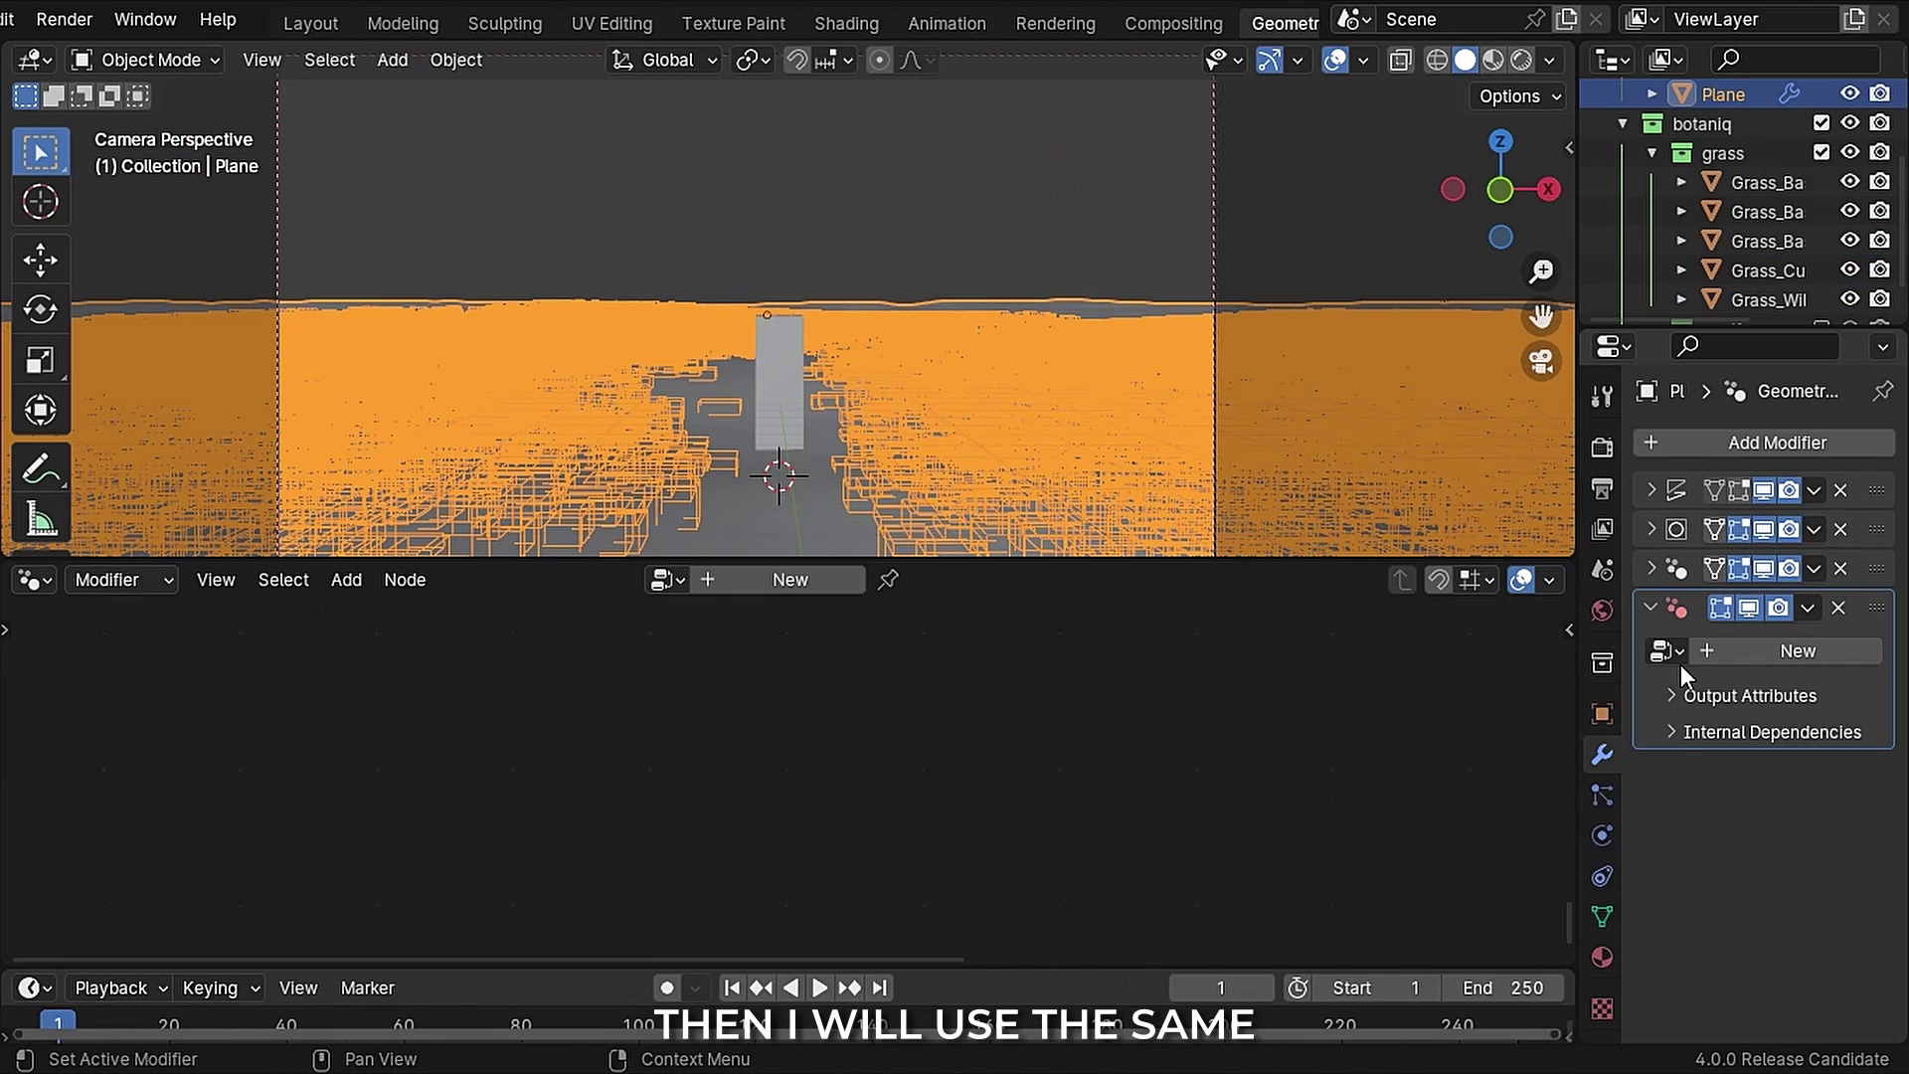
Step: Assign the existing grass node group to the Plane's new Geometry Nodes modifier, make it a single-user copy and name it Trees
left_click(1666, 654)
left_click(1474, 696)
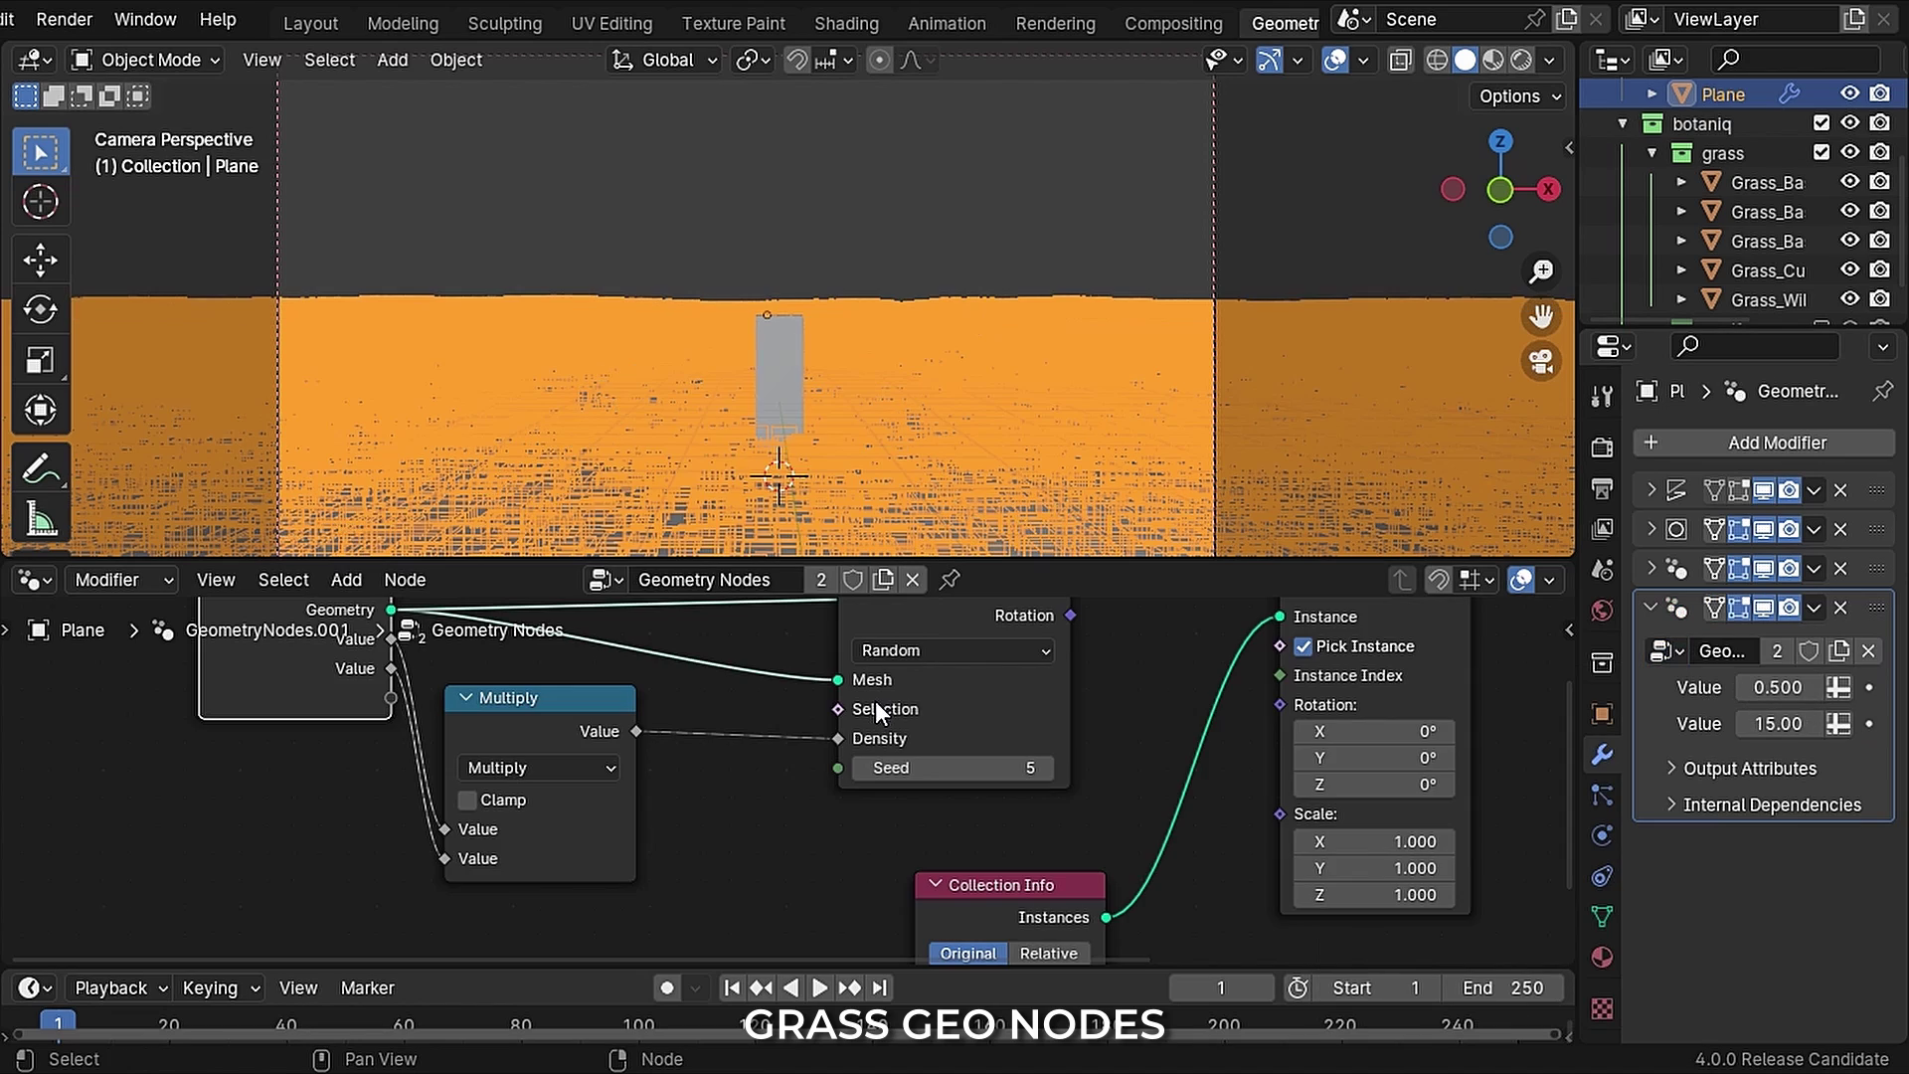
left_click(821, 578)
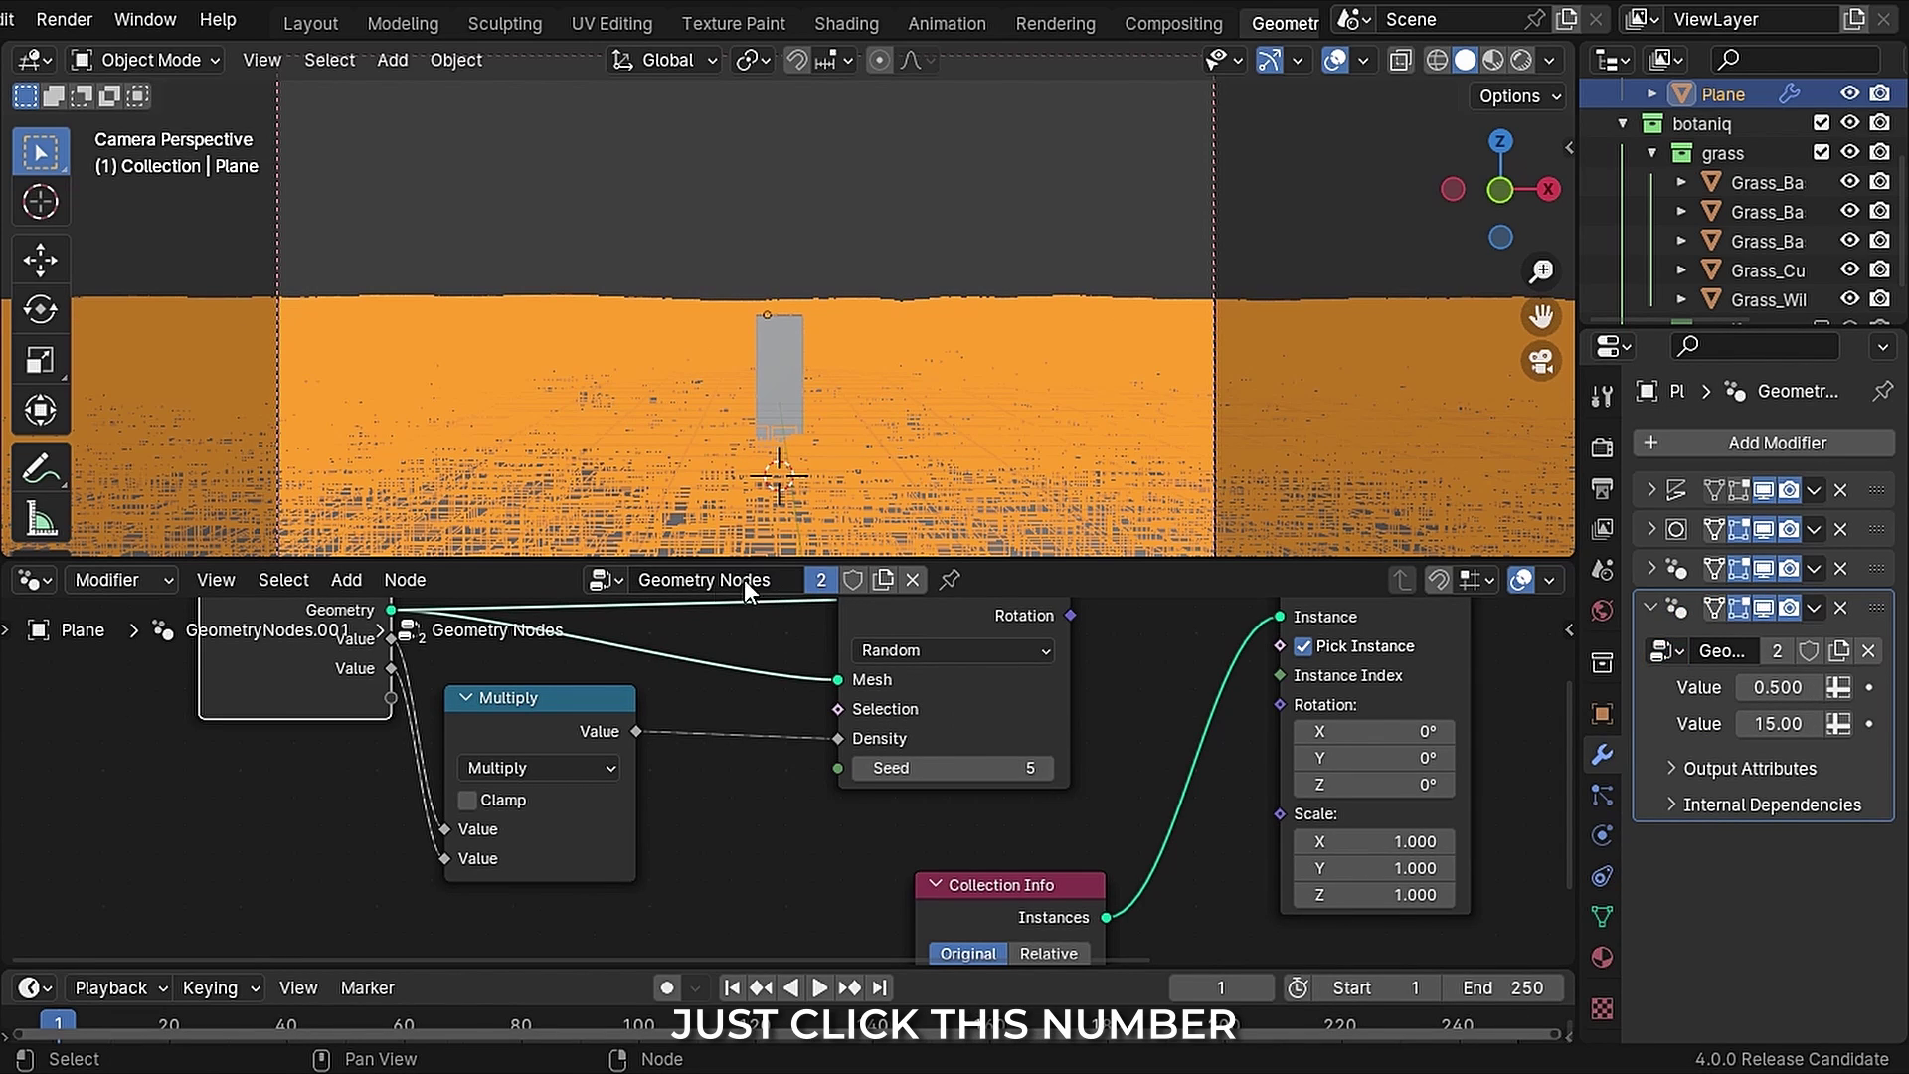
left_click(701, 578)
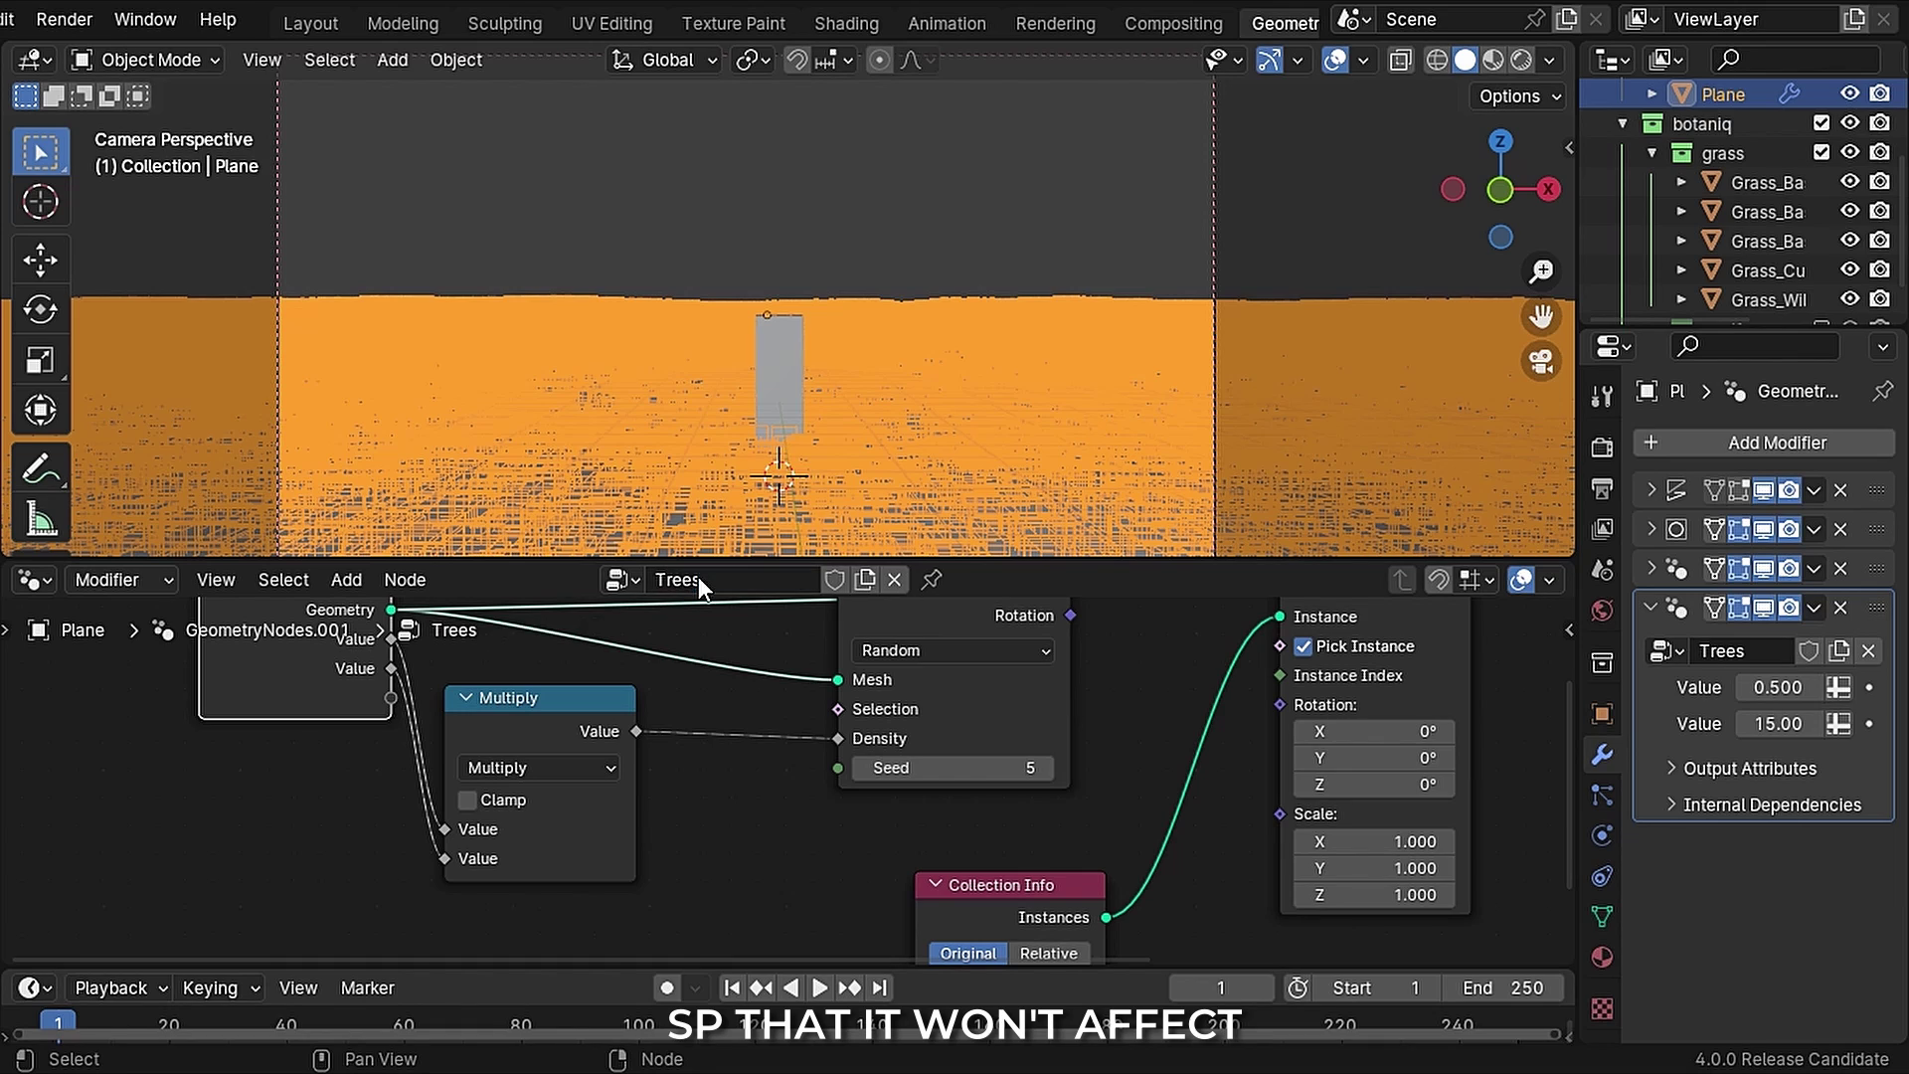
Step: Replace grass with the coniferous collection in the Trees node group's Collection Info, and assign the Trees vertex group to the modifier's first Value
scroll(1018, 867, "down", 2)
left_click(992, 863)
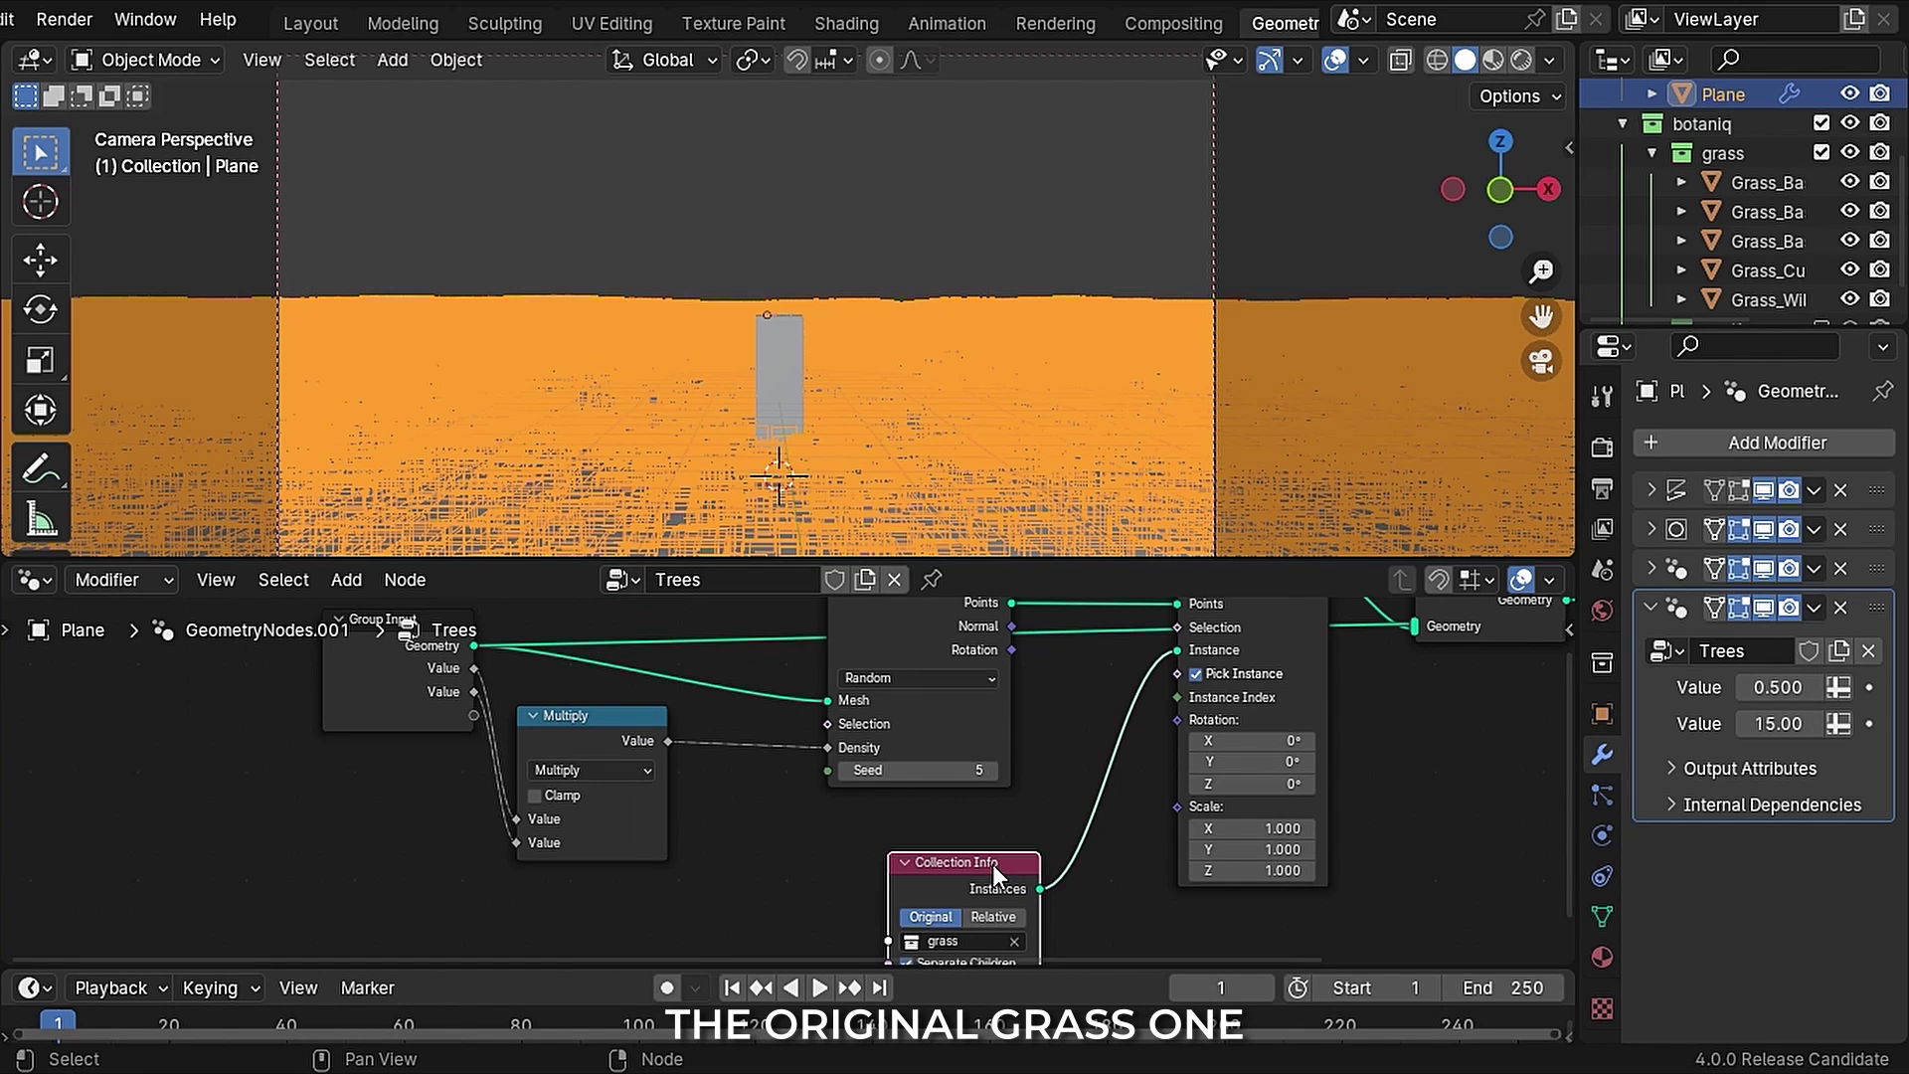
key("x")
left_click_drag(1743, 295, 862, 937)
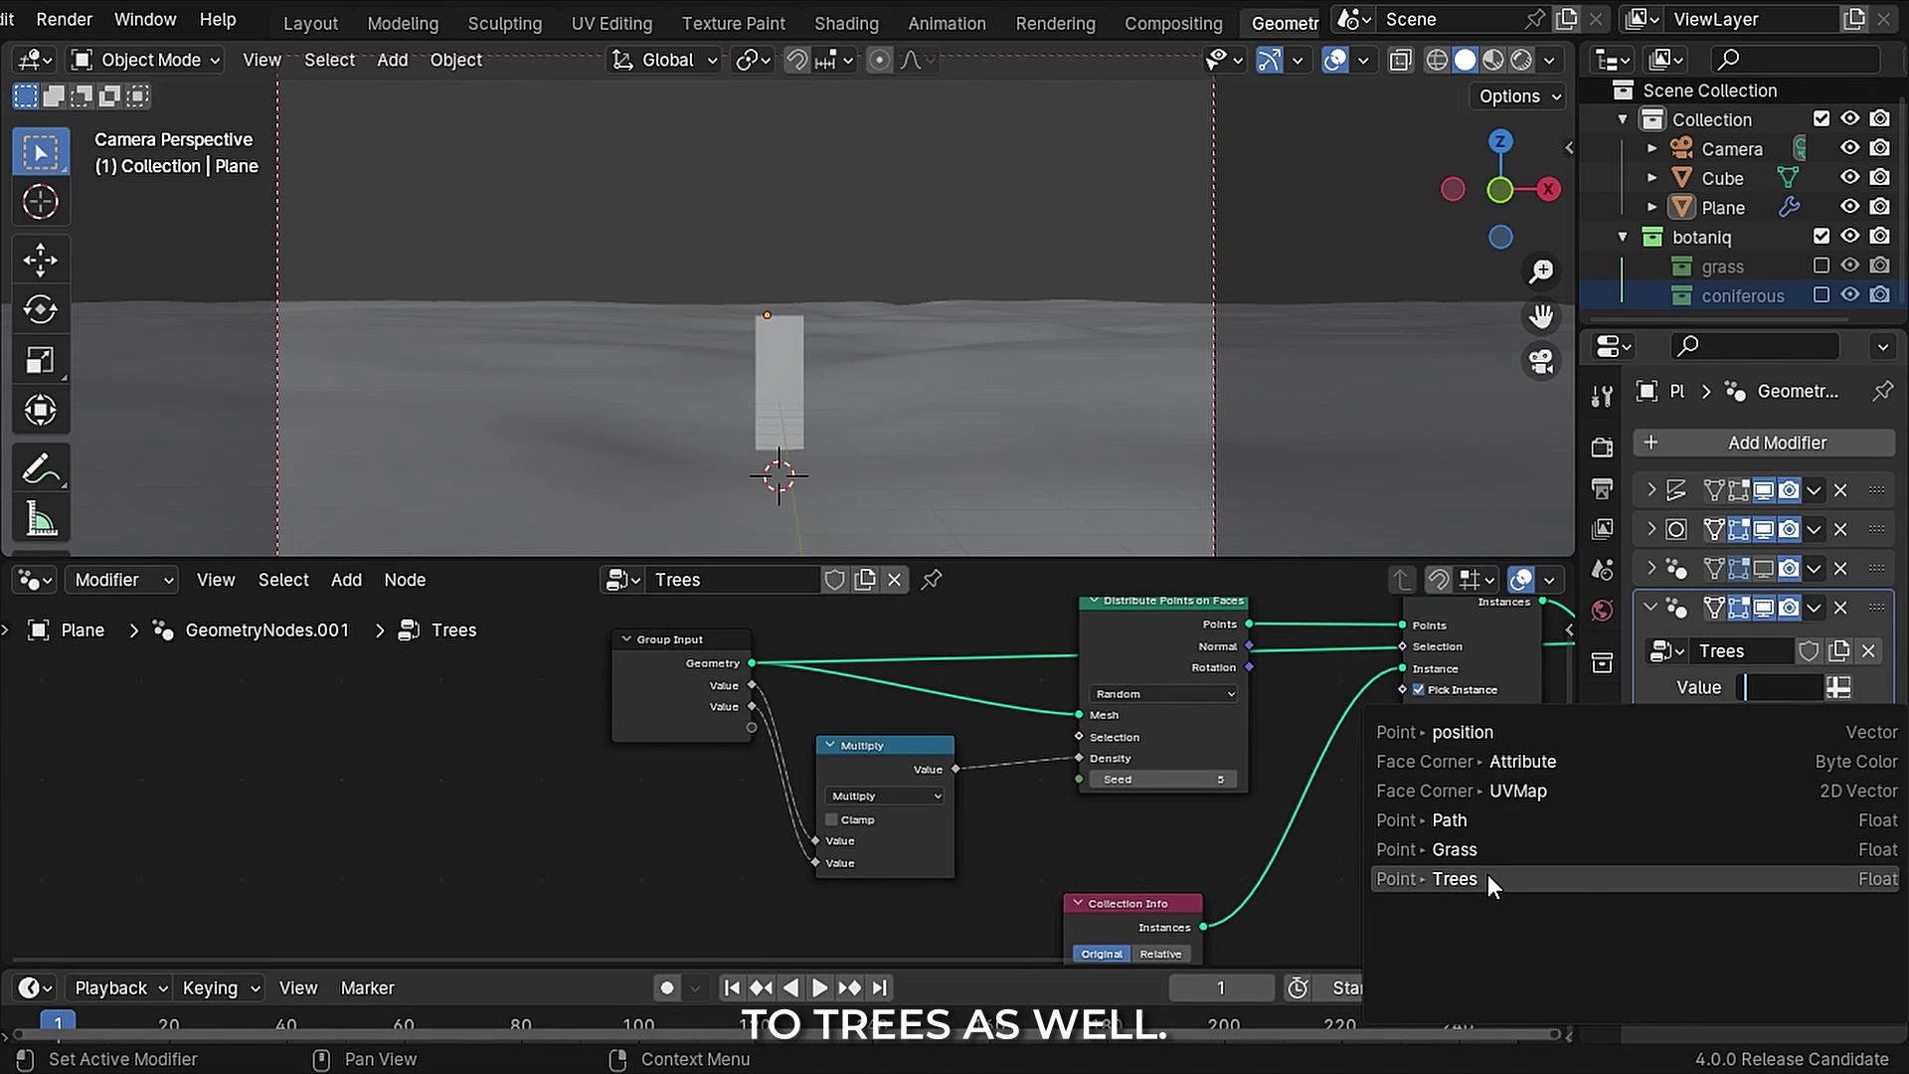
left_click(1454, 879)
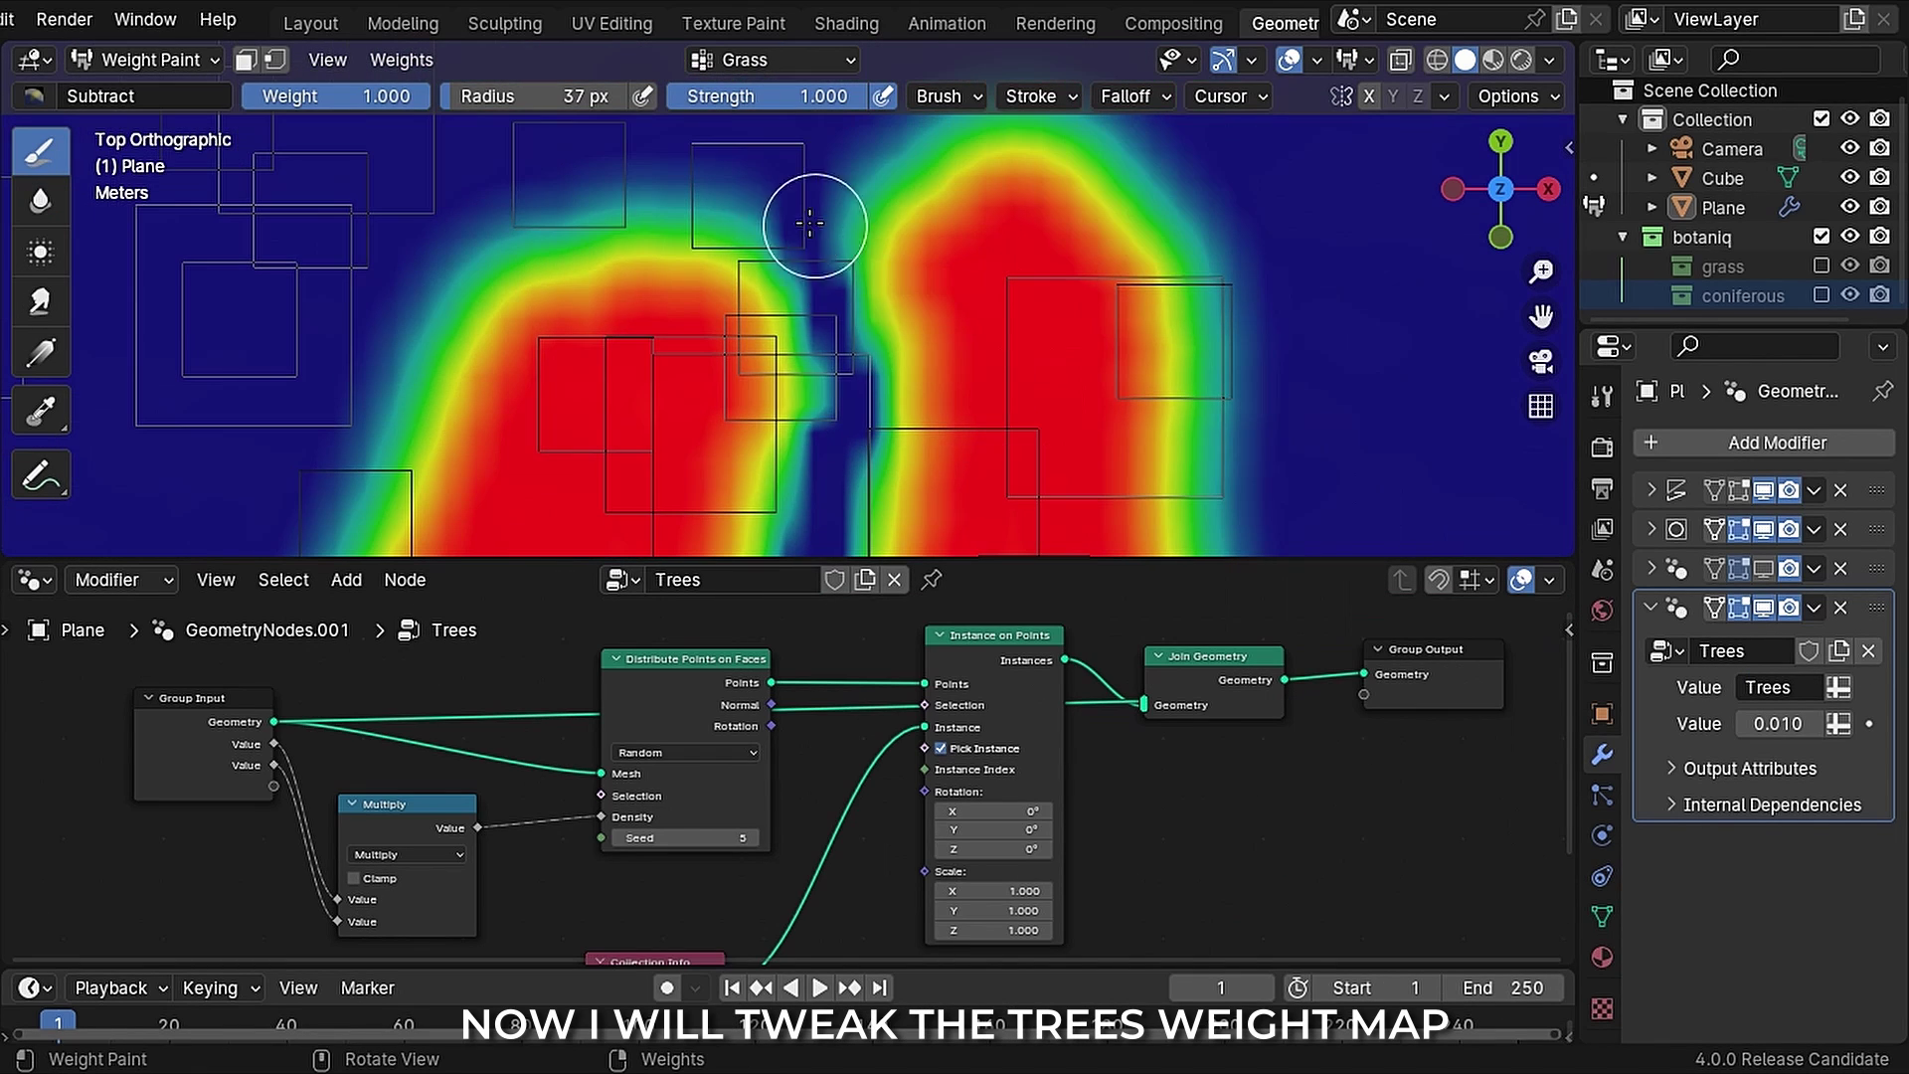
Step: Subtract weight along the winding path through the tree area with a 37 px brush at full strength
left_click_drag(822, 212, 913, 319)
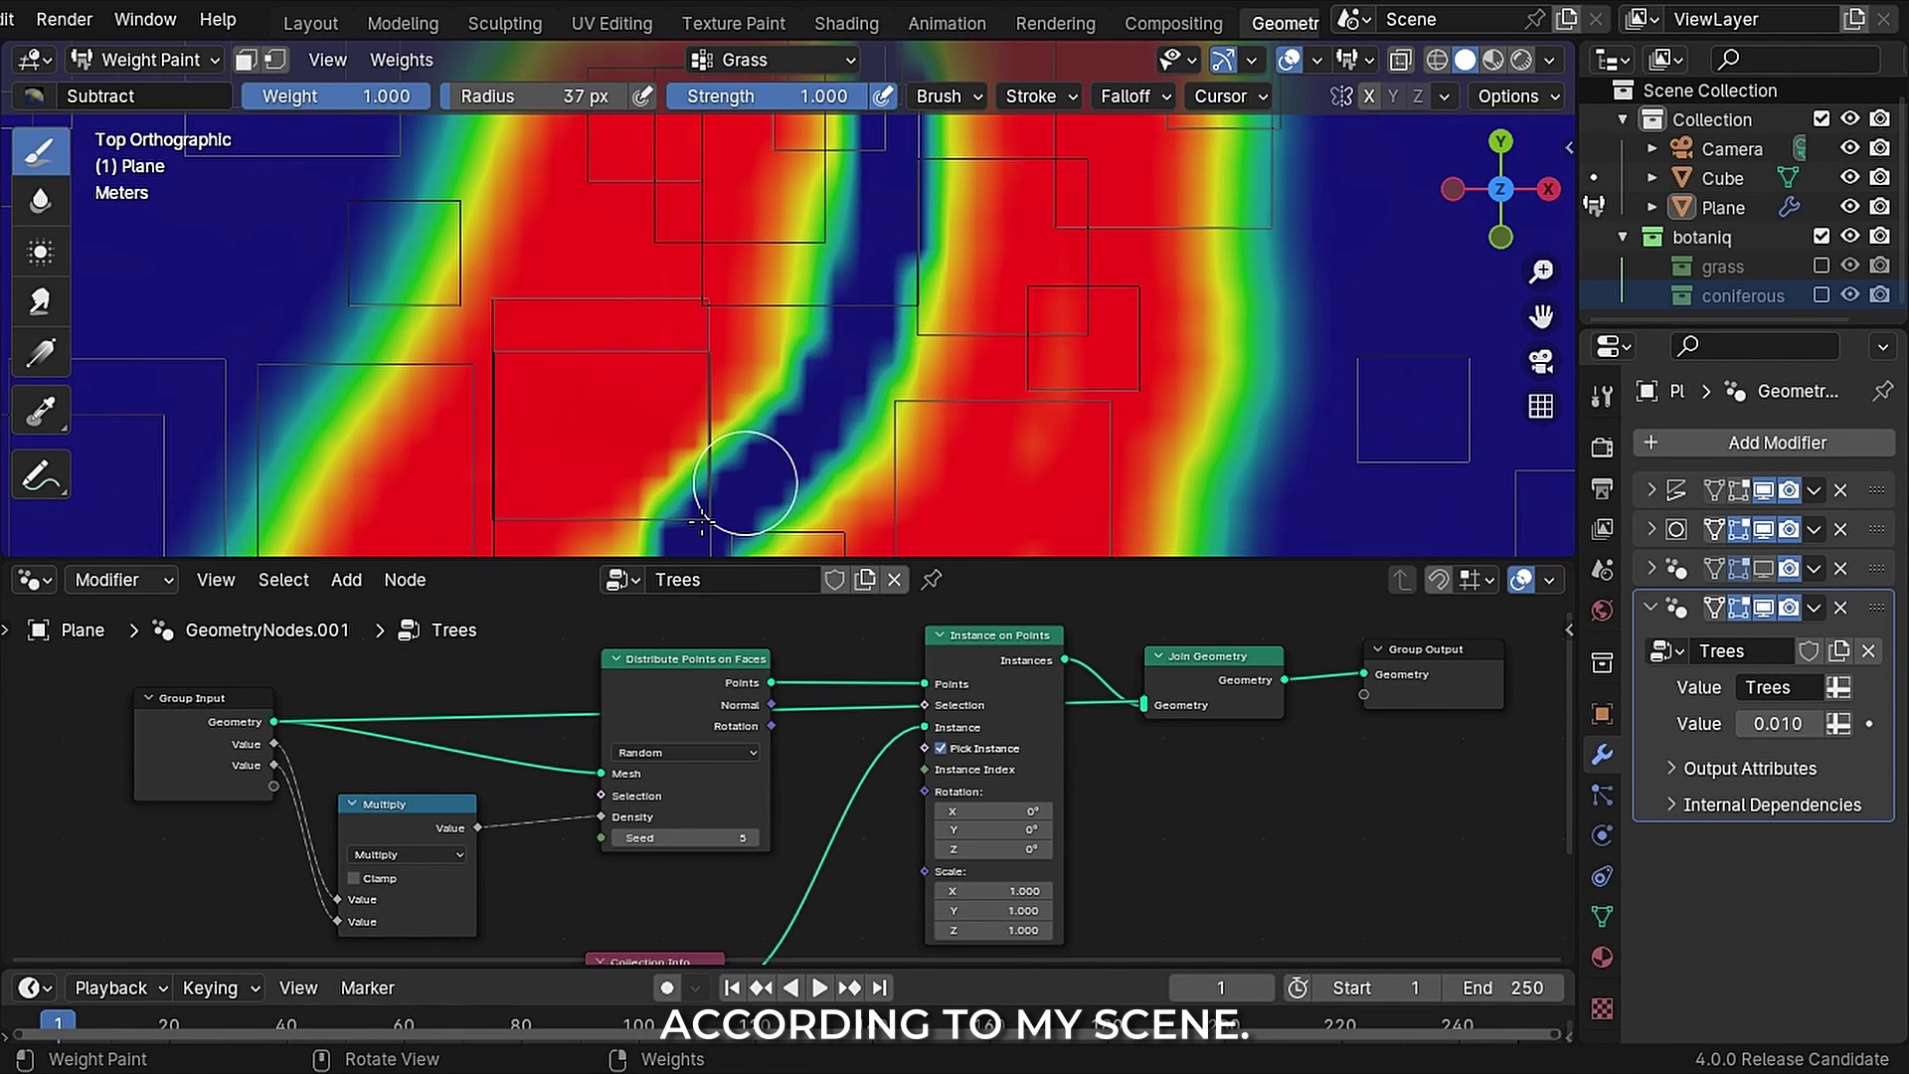
mouse_move(746, 474)
left_mouse_down()
mouse_move(753, 341)
mouse_move(794, 300)
left_mouse_up()
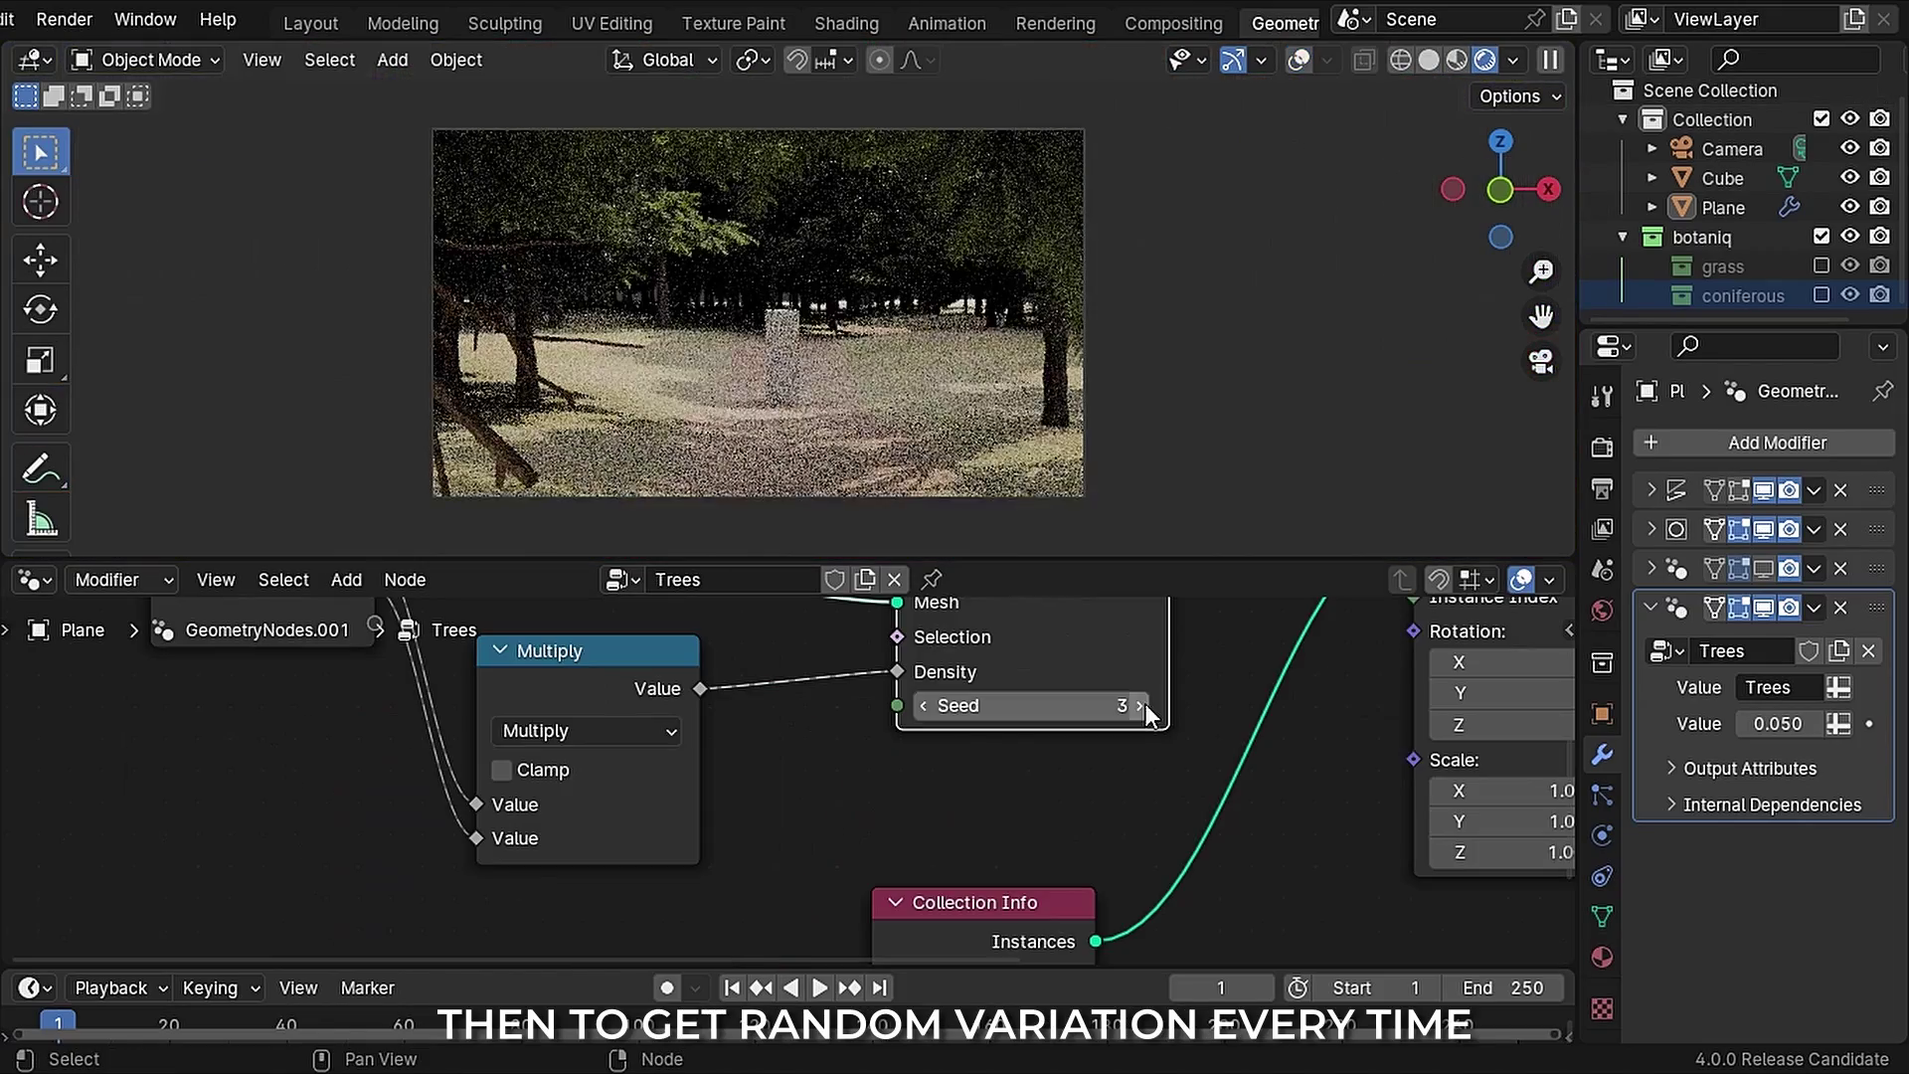
Step: Set the Seed of Distribute Points on Faces in the Trees node group to 13 to vary the tree placement
left_click(1141, 705)
left_click(1141, 705)
left_click(1140, 705)
left_click(1140, 705)
left_click(1140, 705)
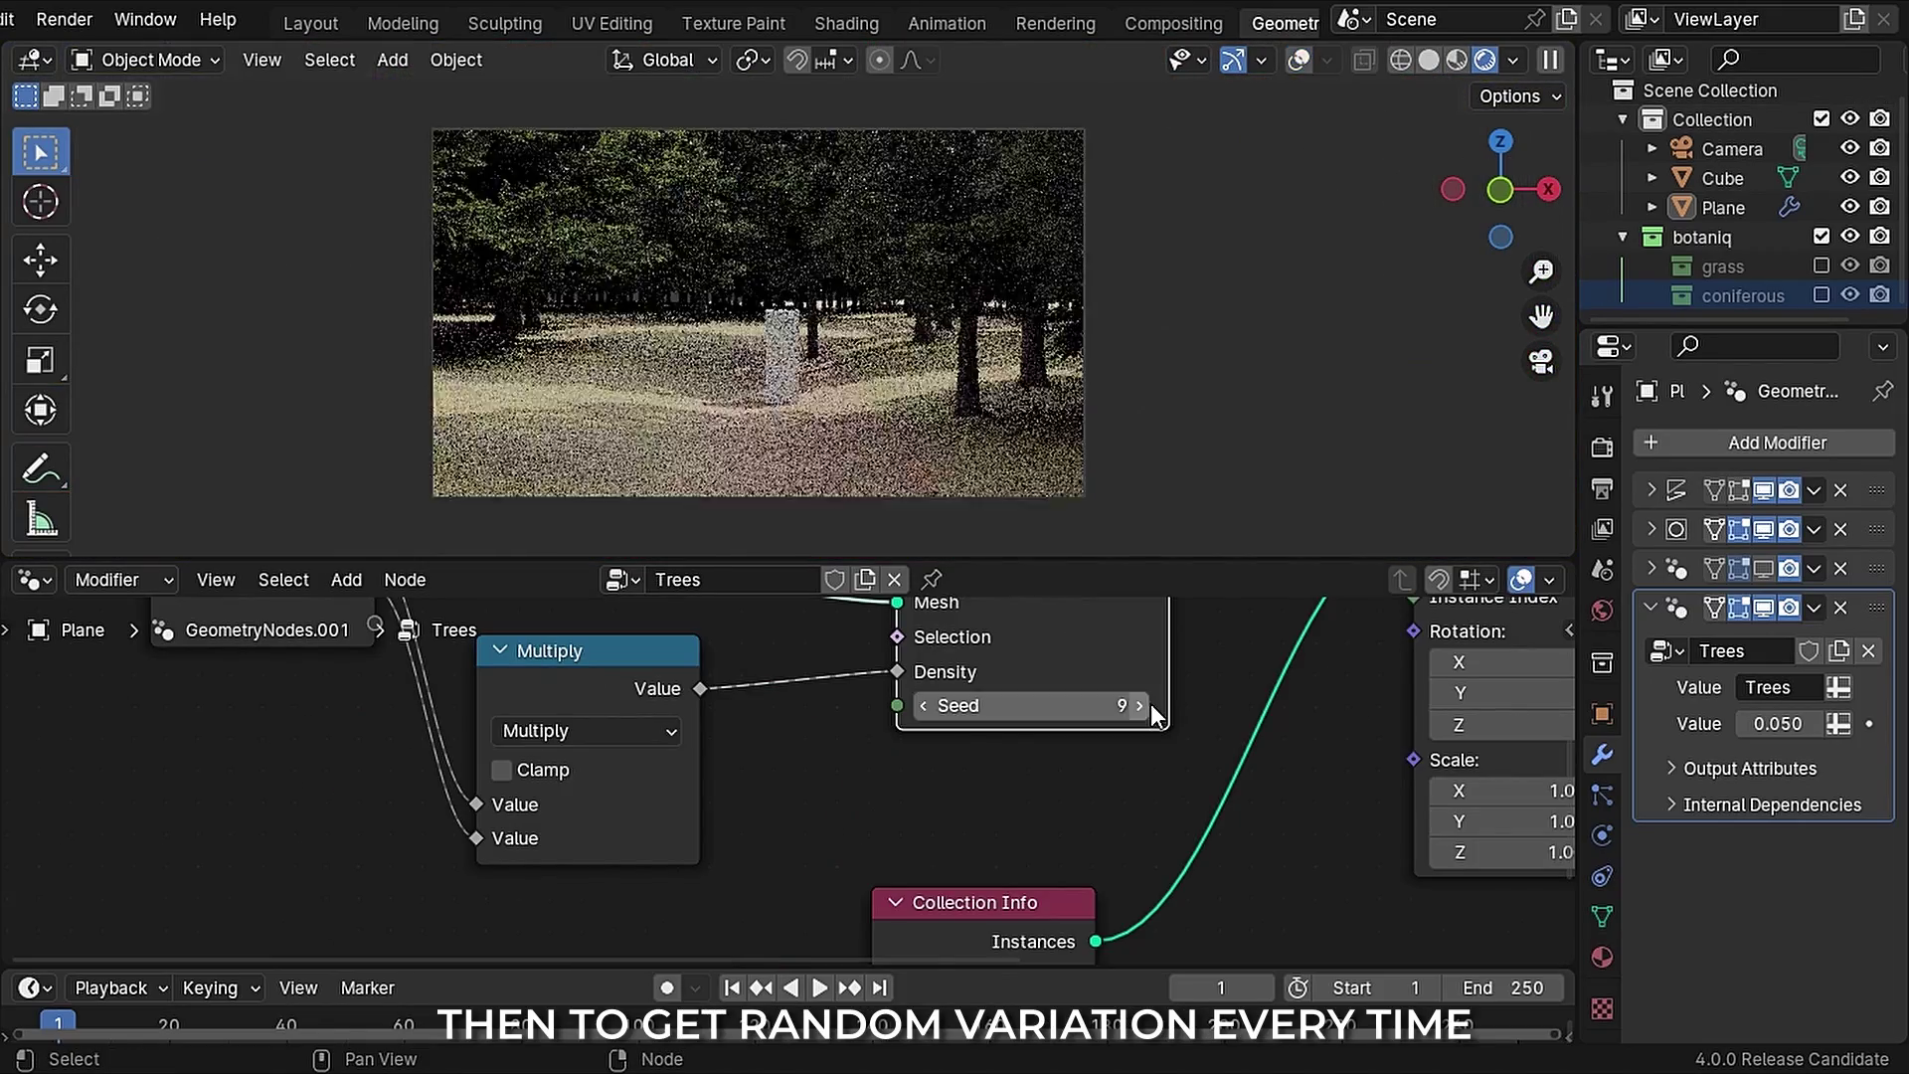
left_click(1149, 703)
left_click(1149, 703)
left_click(1150, 703)
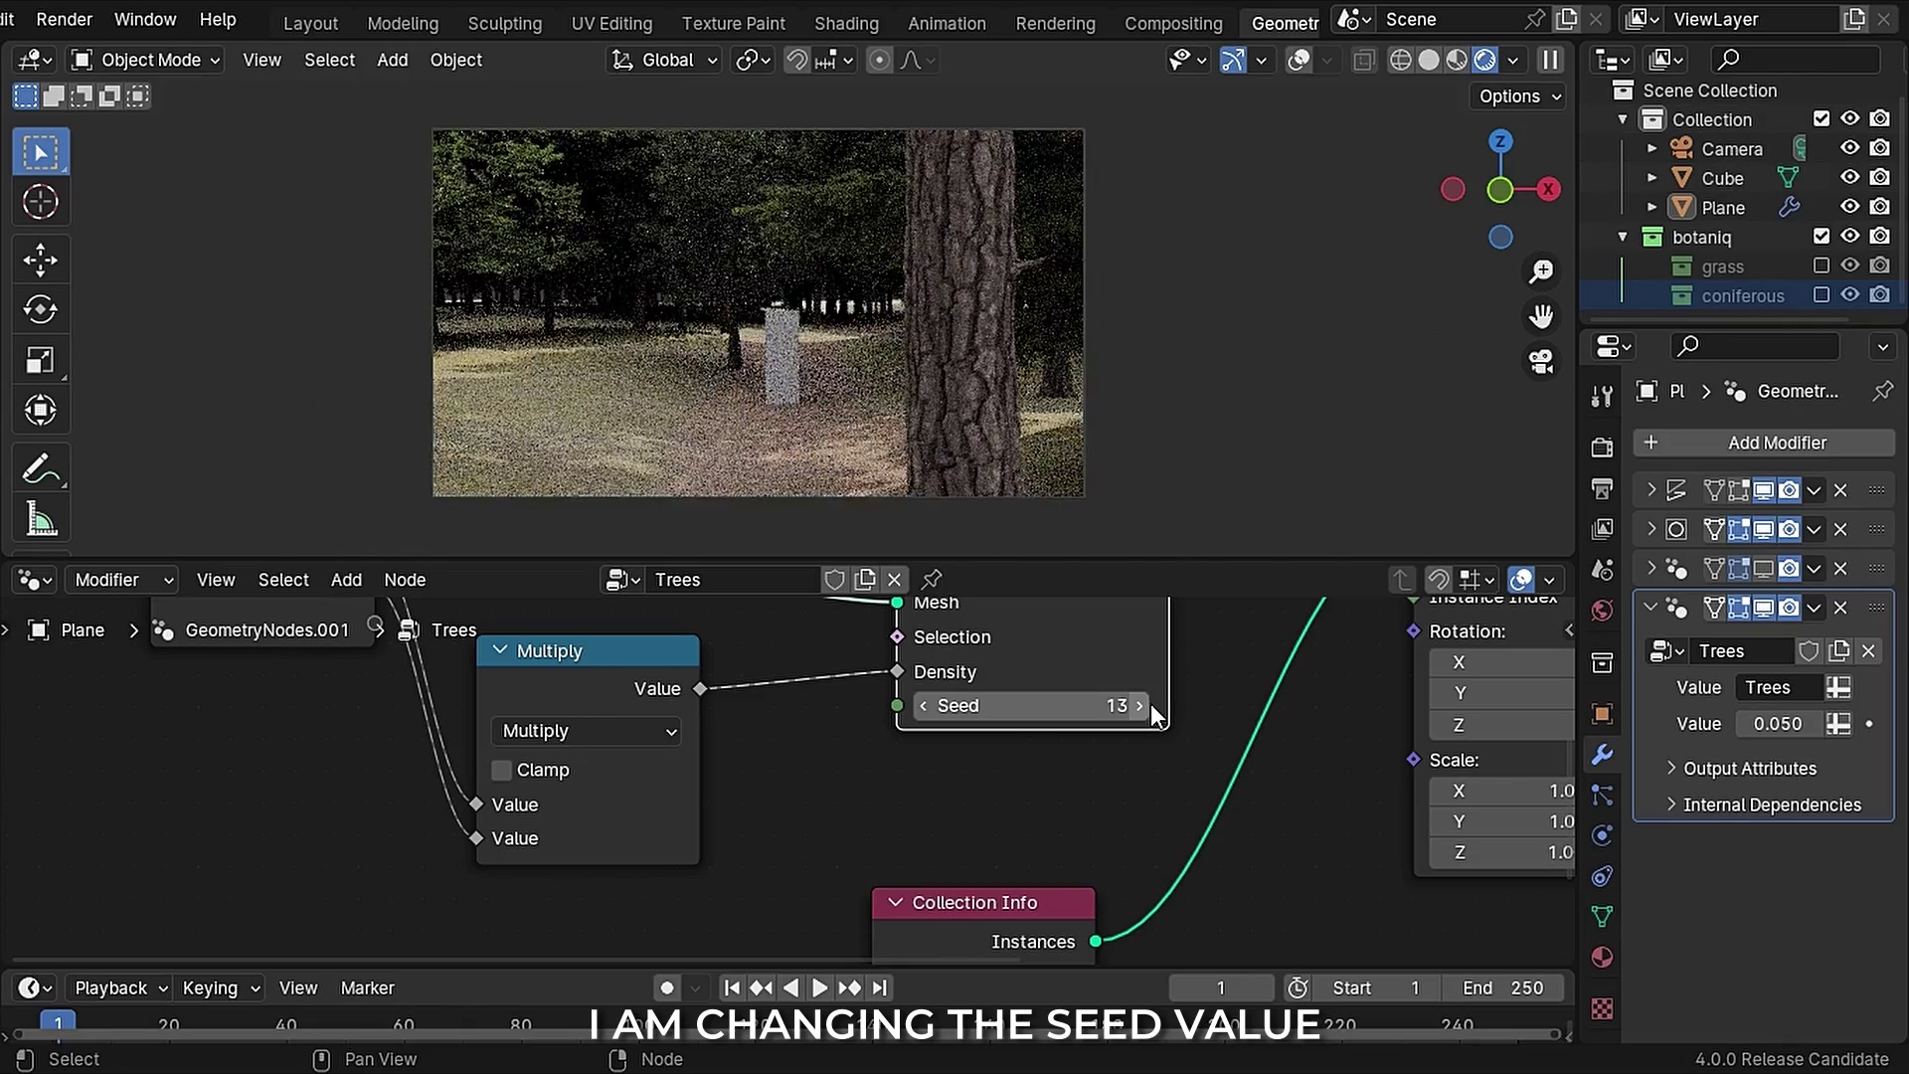
Step: Raise the Seed of Distribute Points on Faces in the Trees node group to 16
left_click(1150, 703)
left_click(1150, 703)
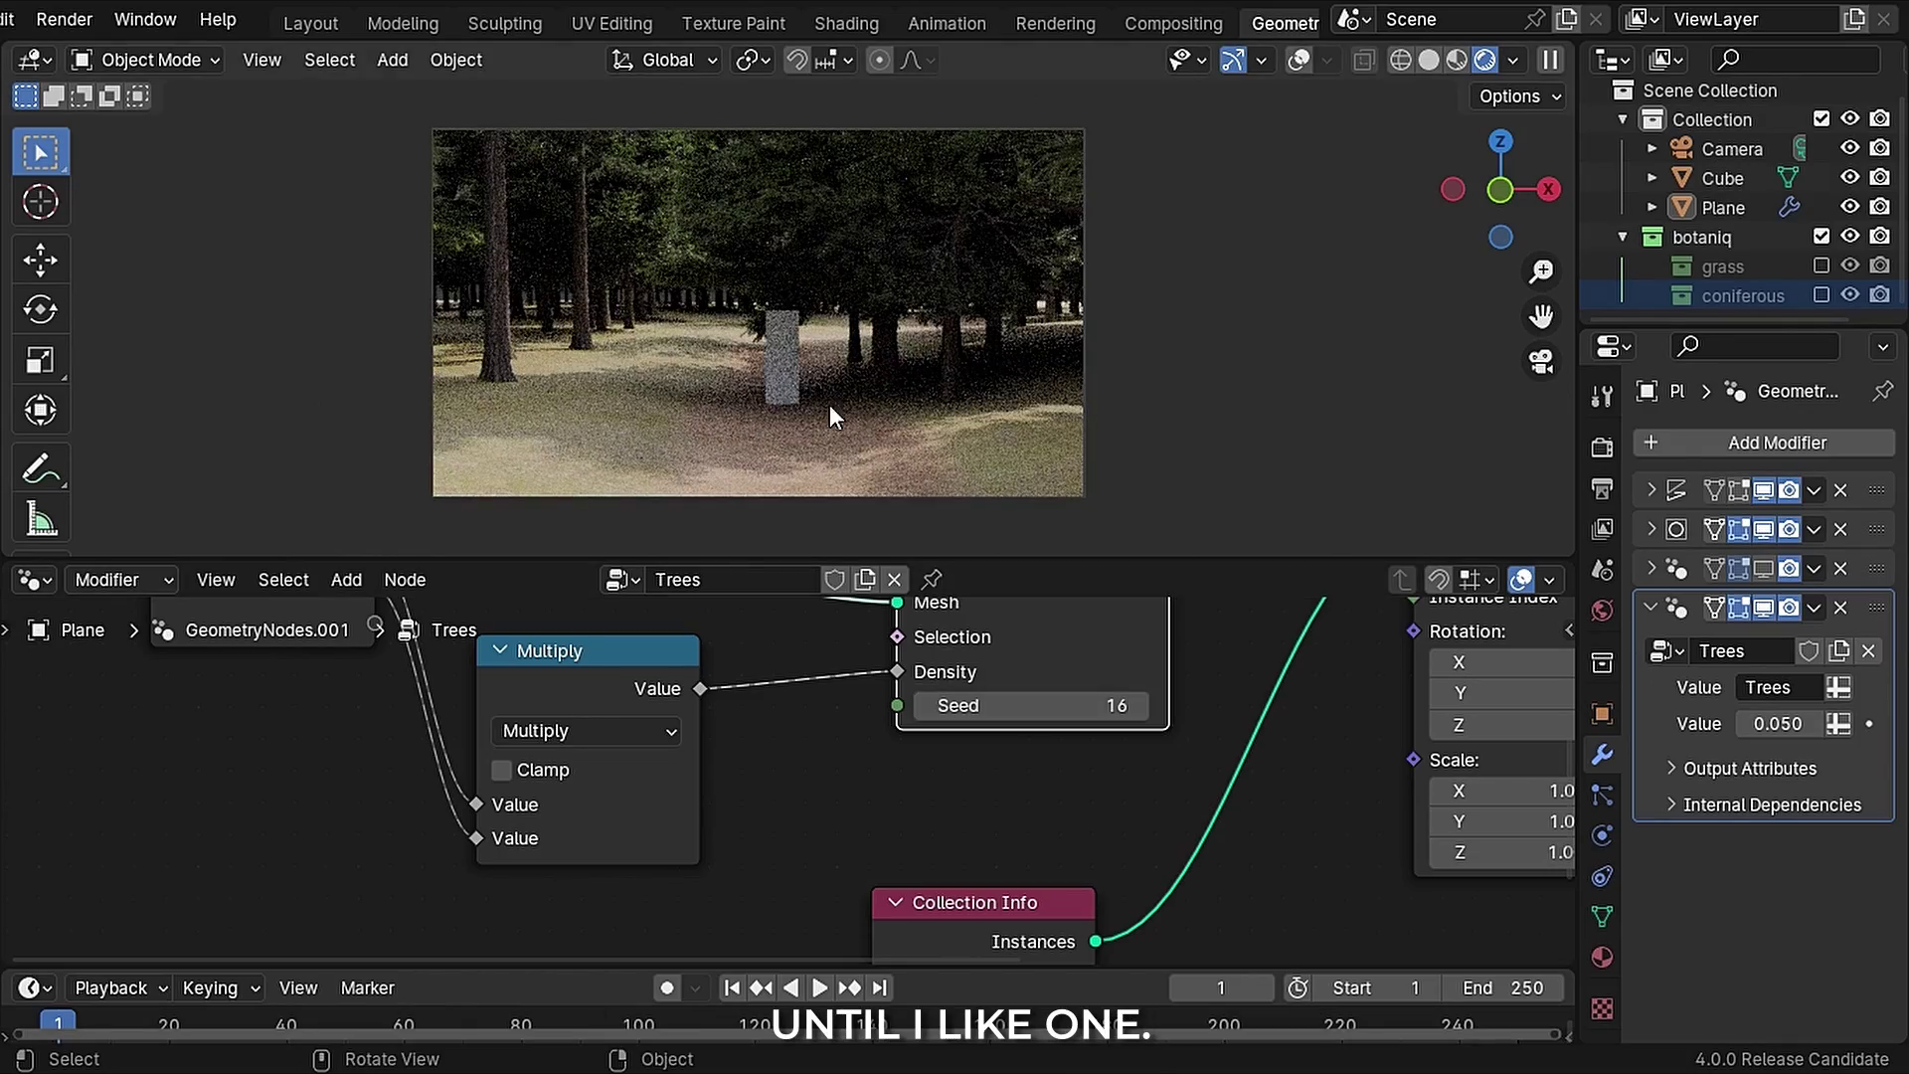
Step: Move the white reference cube vertically along its local Z axis in the camera view
left_click(785, 367)
key("g")
key("z")
key("z")
left_click(863, 351)
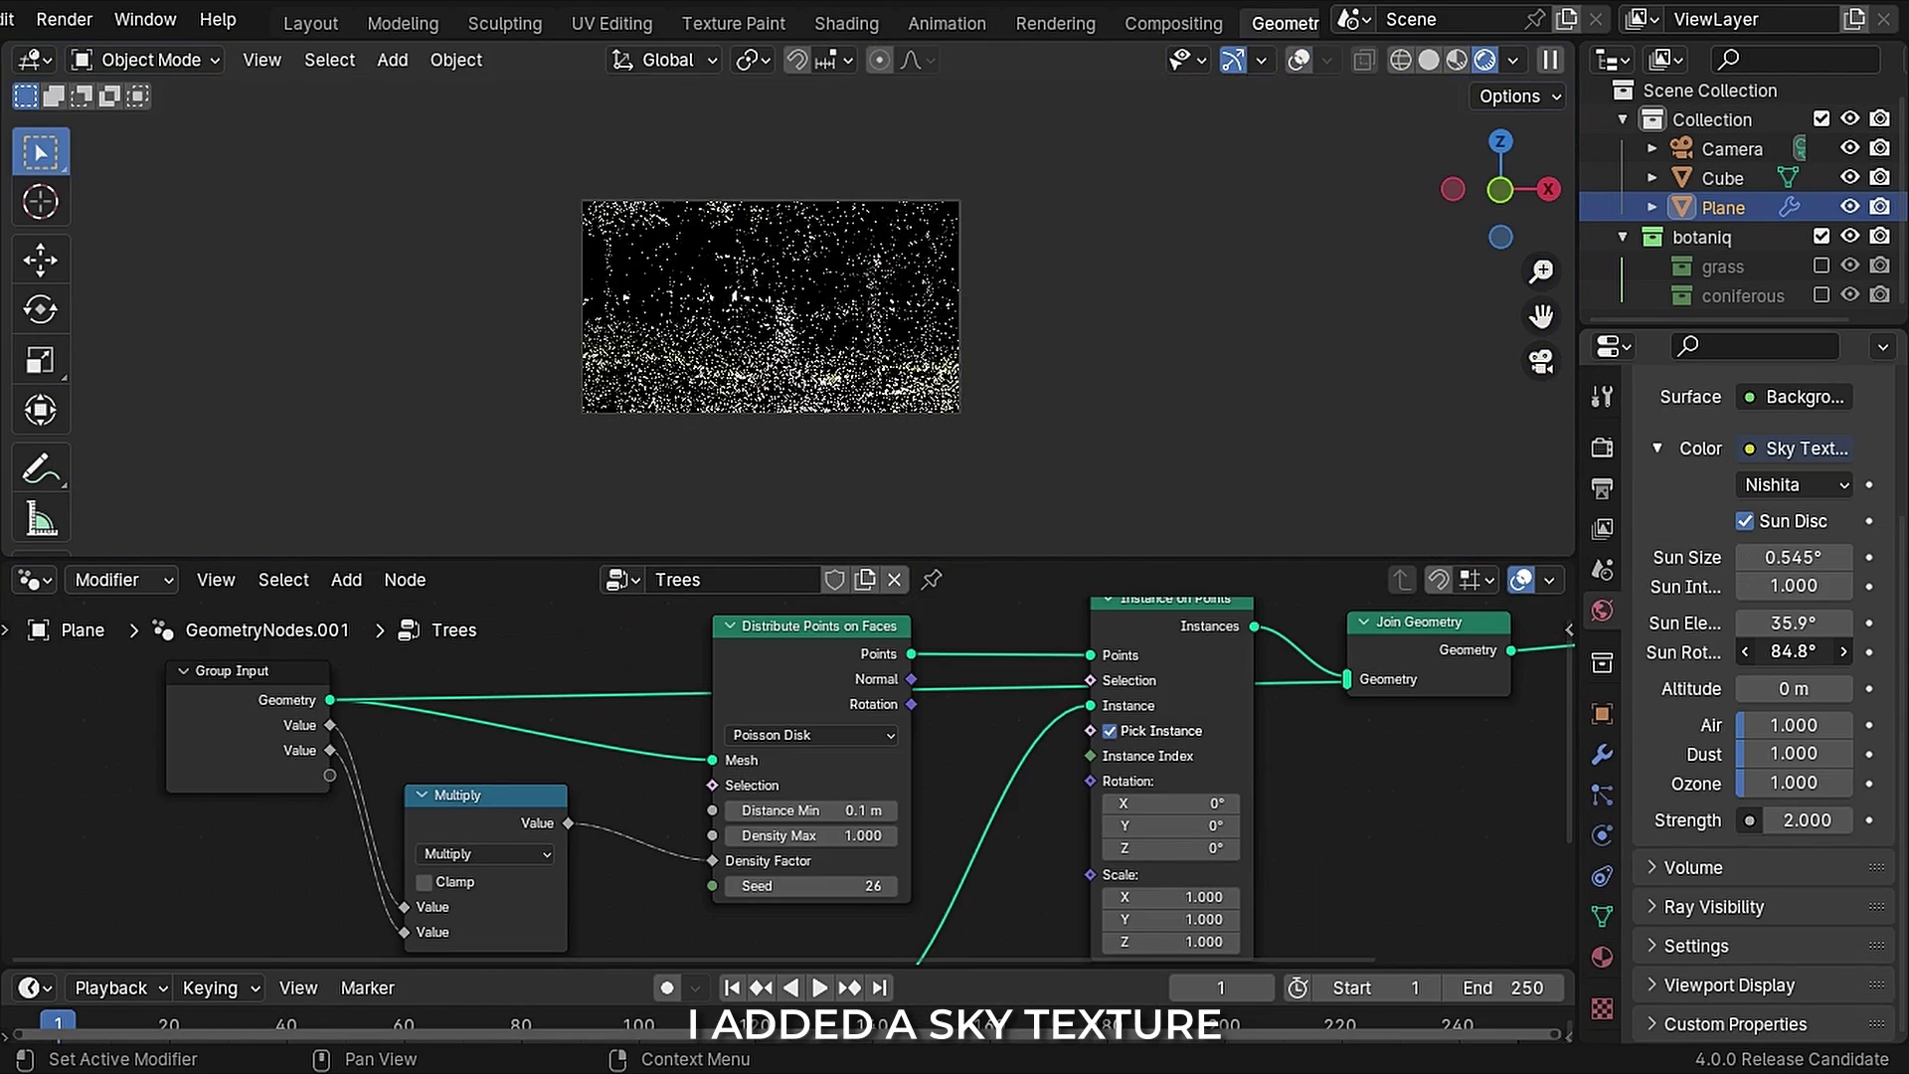
Step: Set the Sun Rotation of the world's Sky Texture to about 57.9°
mouse_move(1793, 651)
left_mouse_down()
mouse_move(1819, 651)
mouse_move(1779, 651)
left_mouse_up()
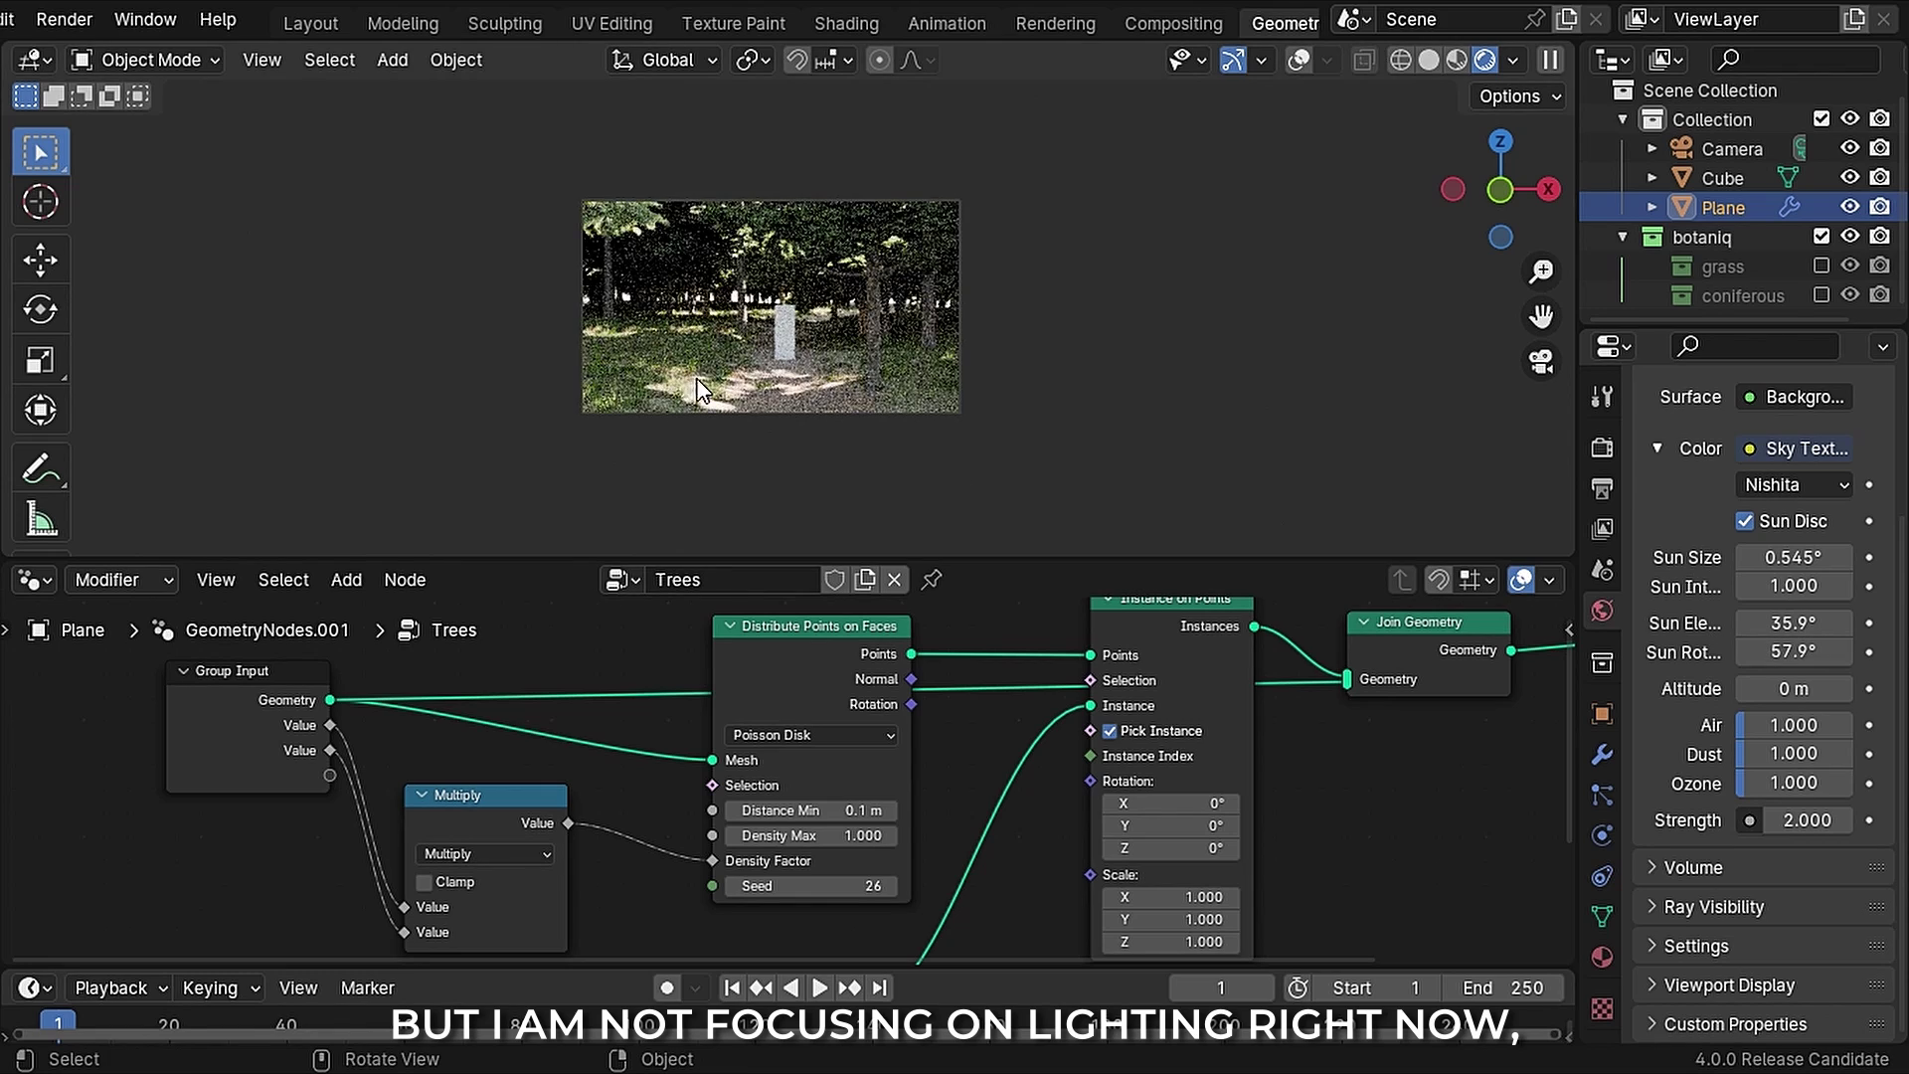
scroll(1071, 354, "up", 3)
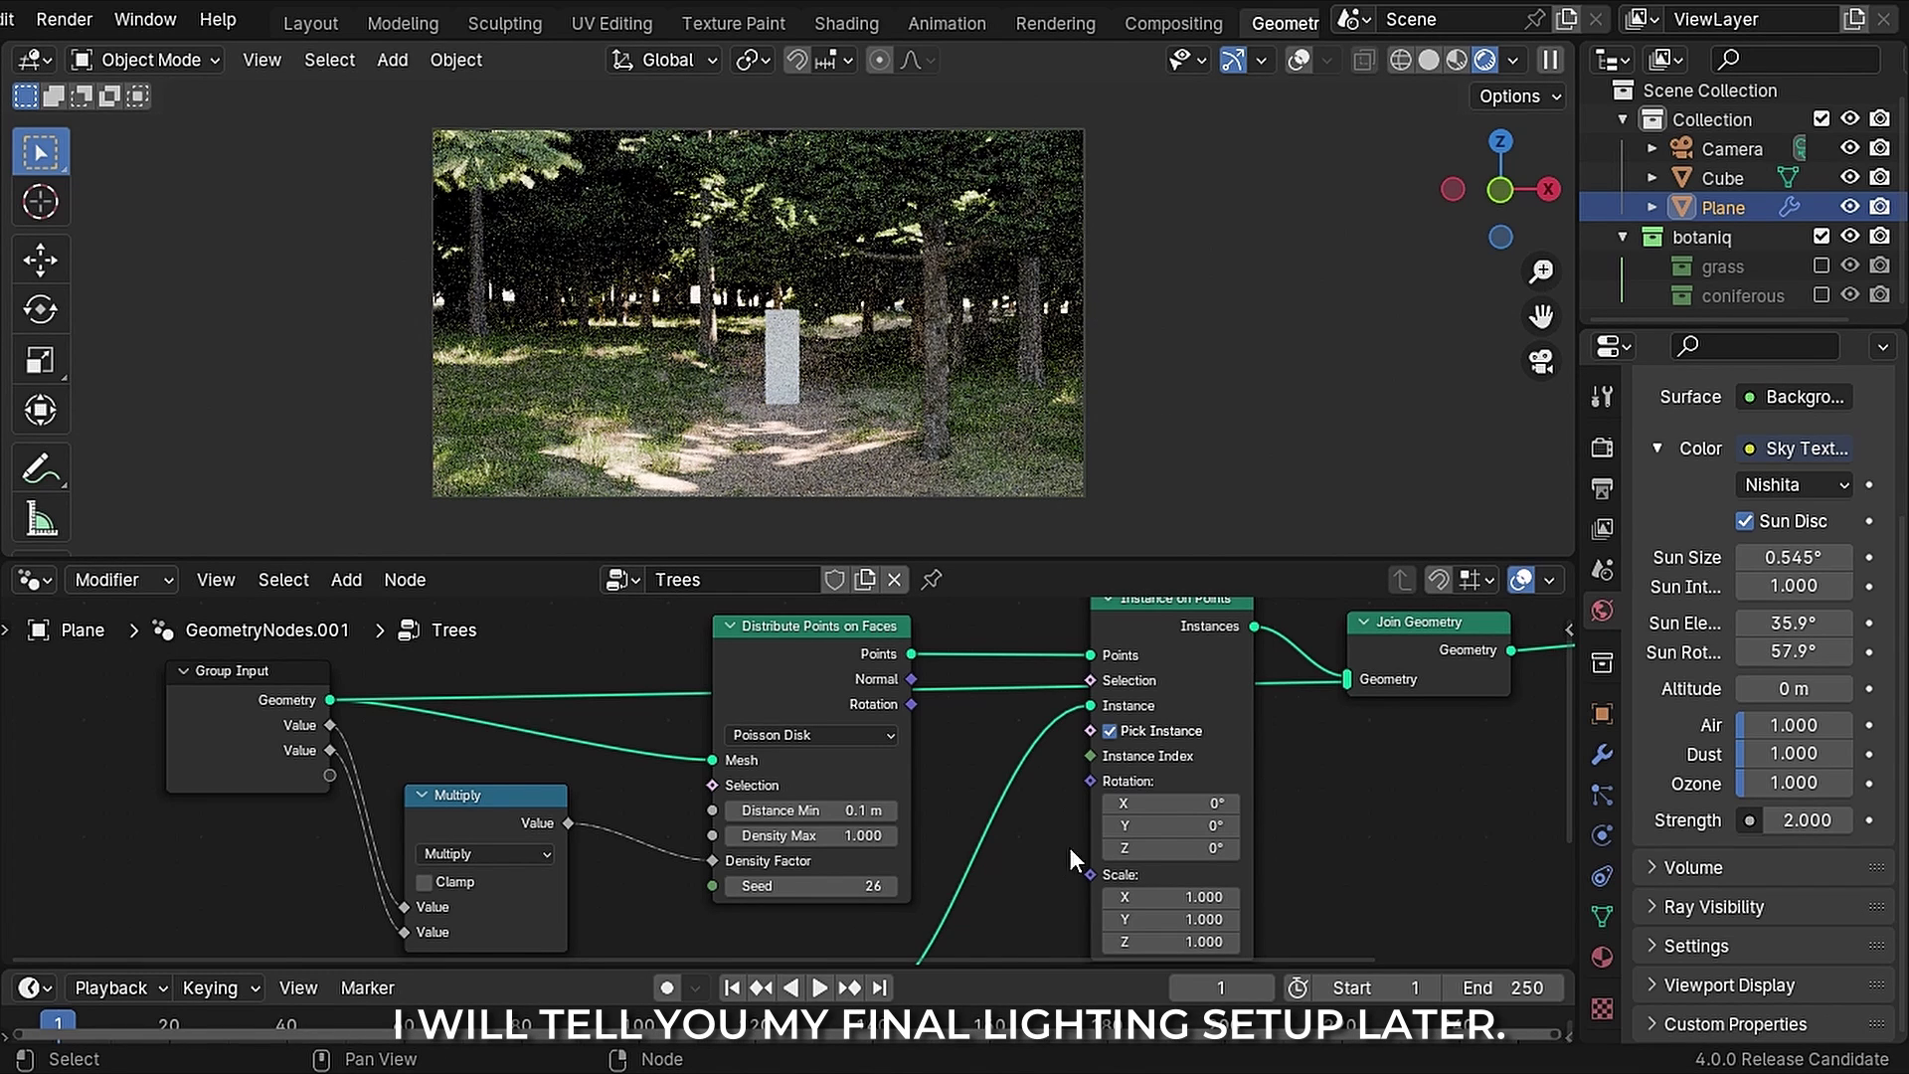
Step: Add a Random Value node with a minimum of 0.5 and connect it to the Scale of Instance on Points in the Trees group
scroll(1070, 847, "down", 3)
key("shift+a")
type("random")
key("Return")
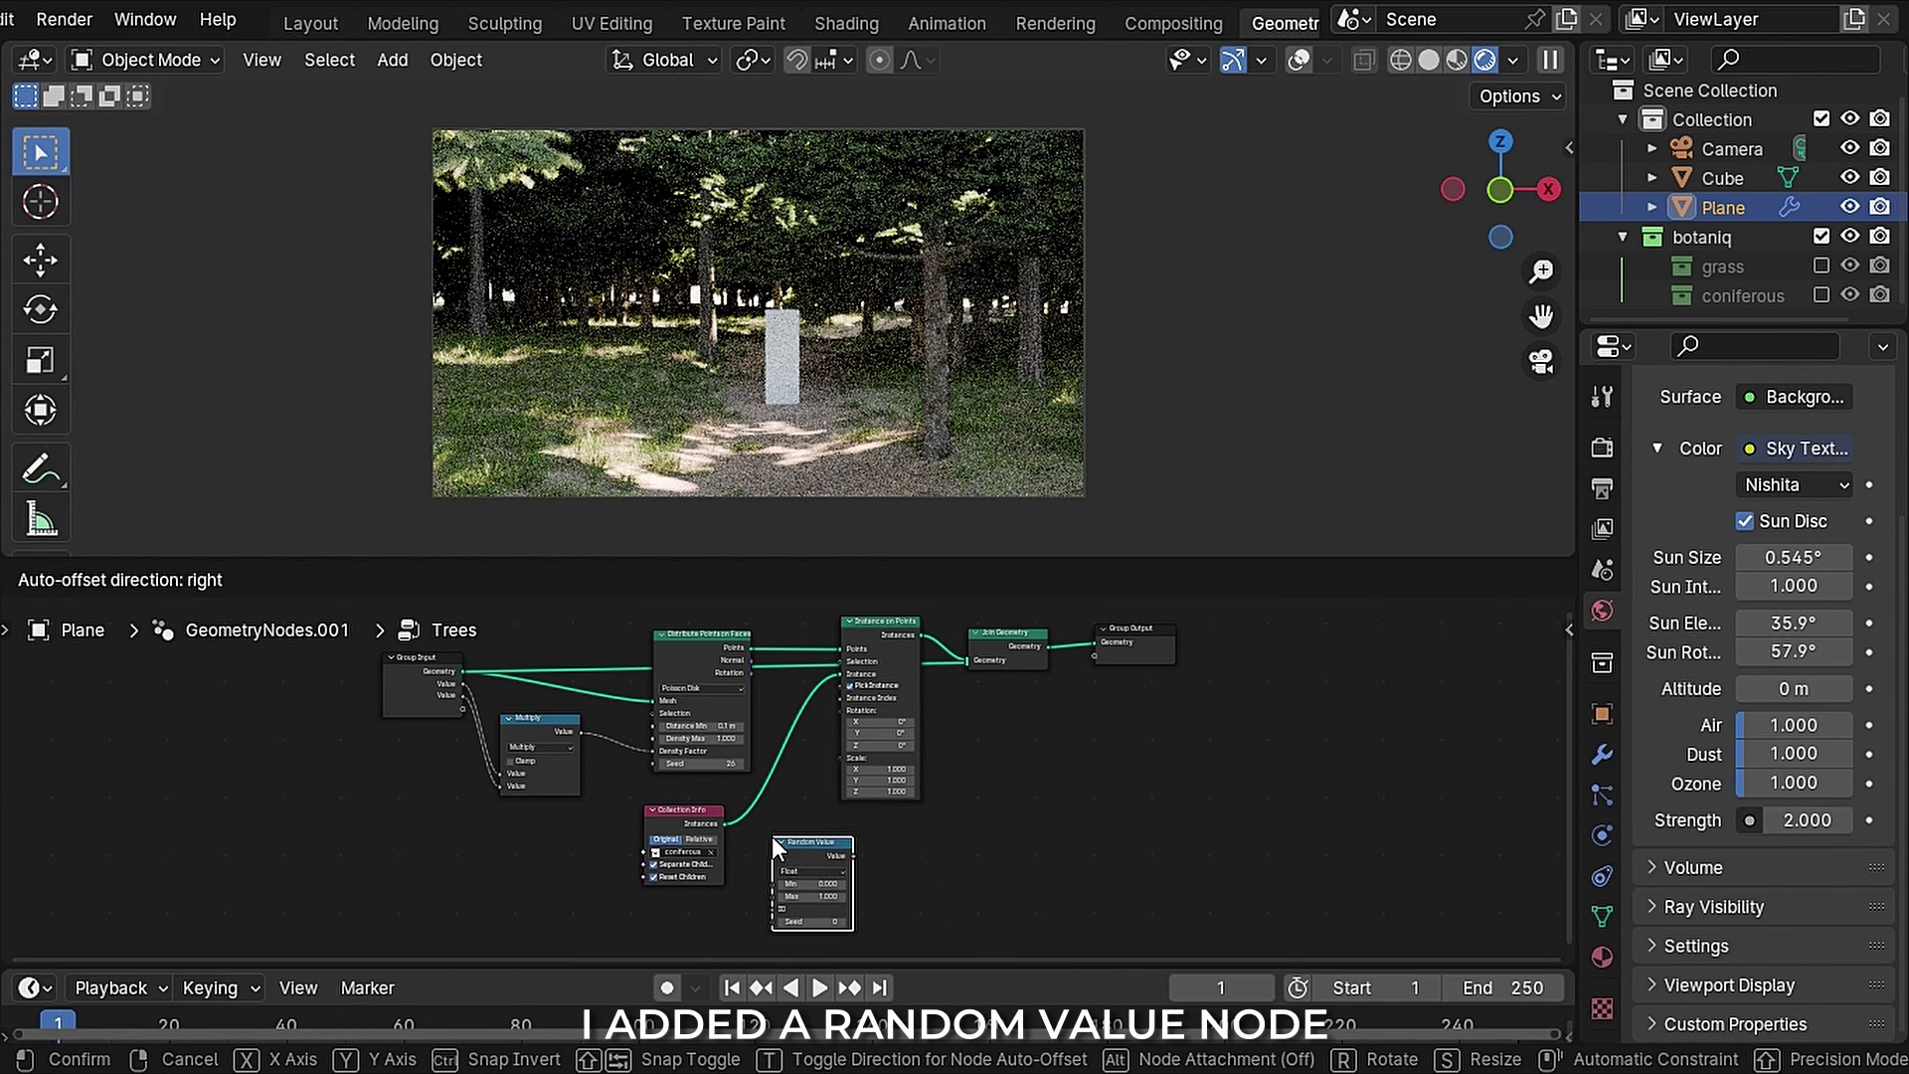
left_click(774, 840)
left_click_drag(856, 853, 843, 754)
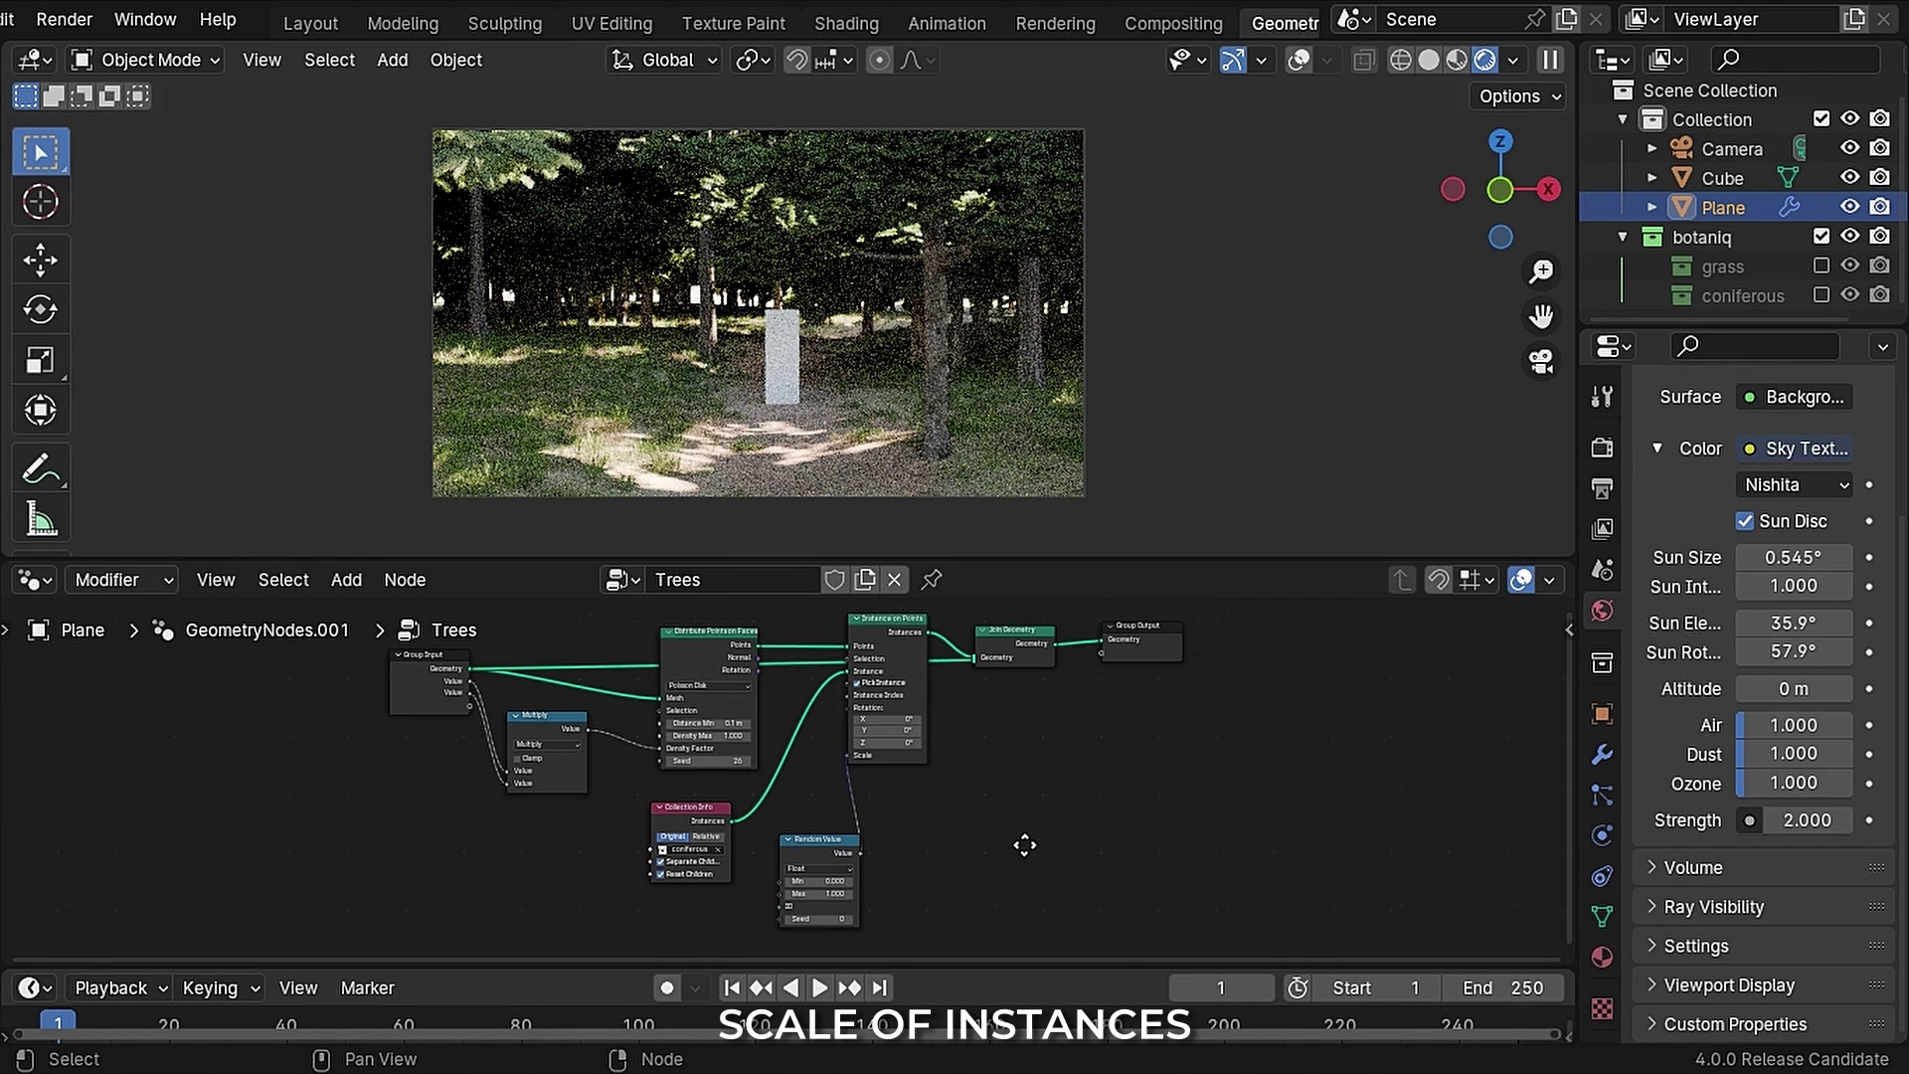
scroll(1035, 826, "up", 4)
left_click_drag(1028, 805, 976, 793)
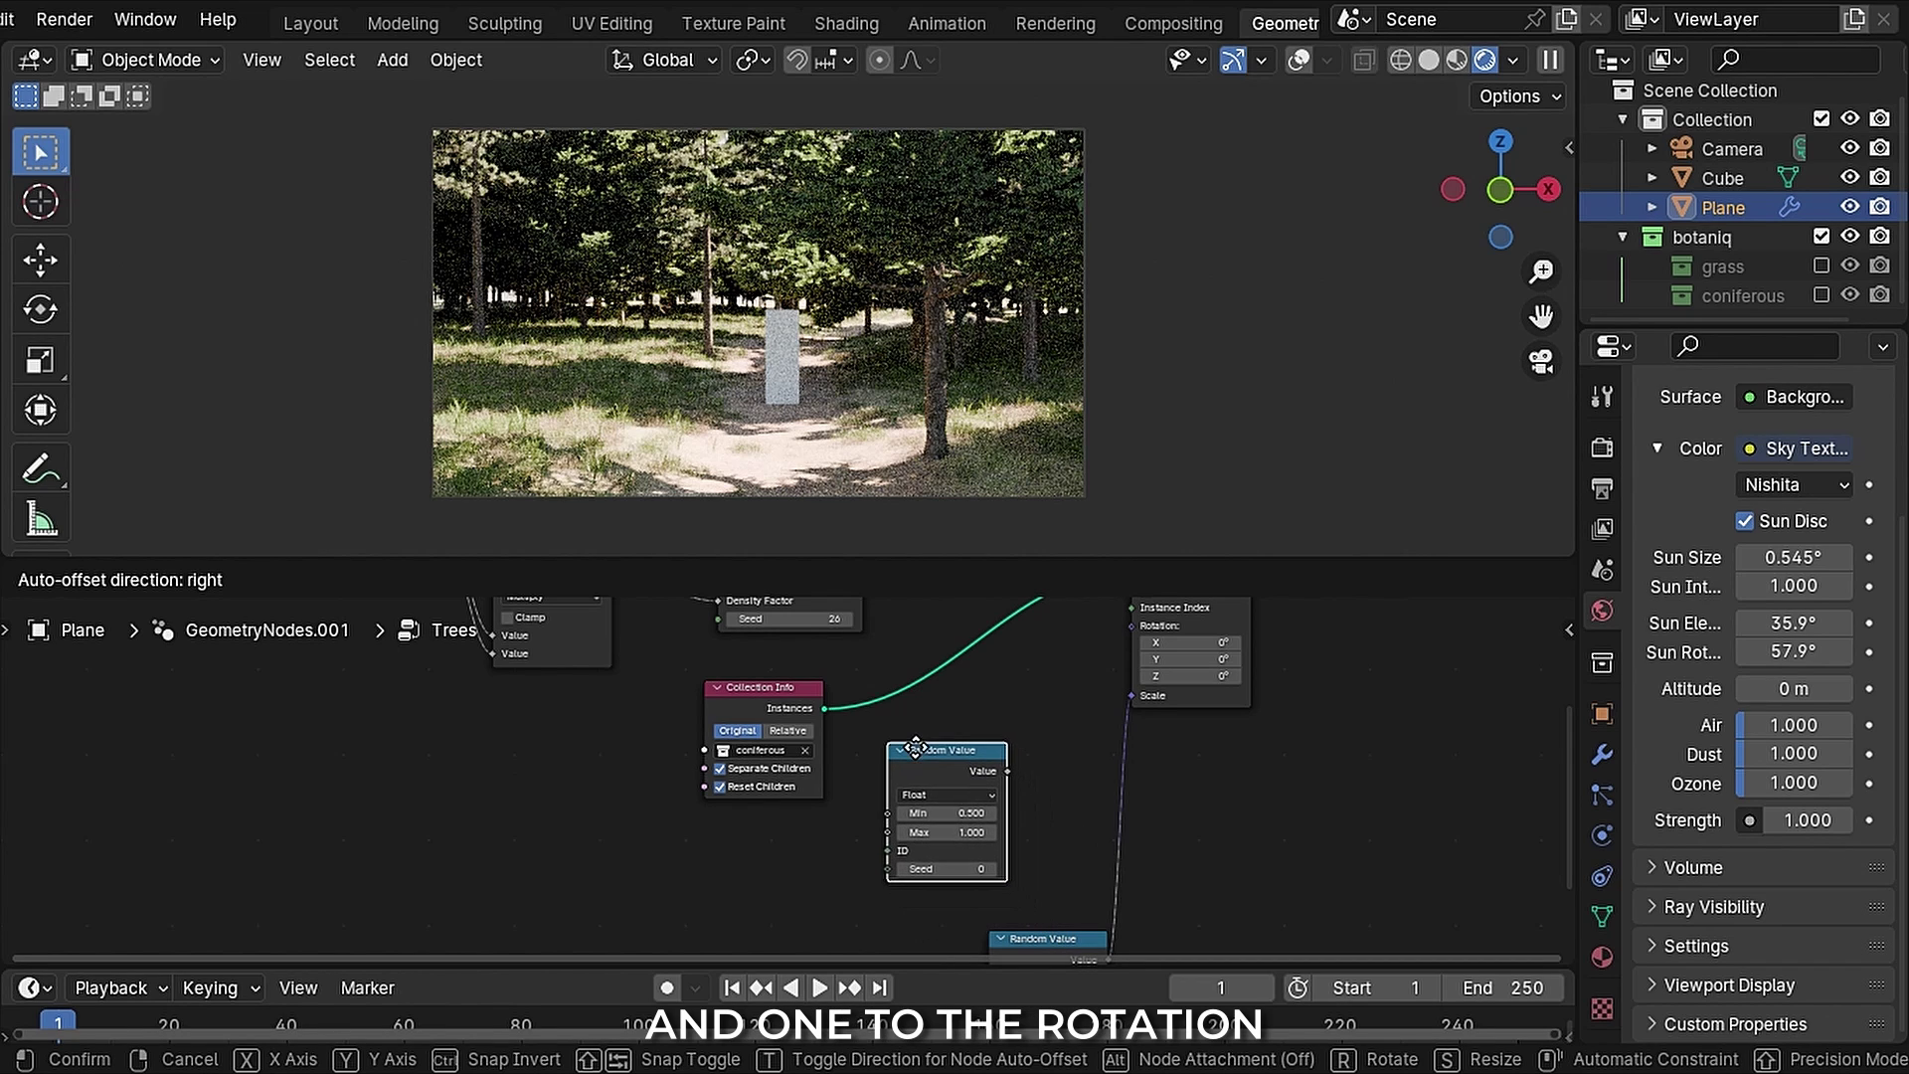
Step: Drive the tree instances' Rotation with a second Random Value node of type Vector, setting only its maximum Z to 360
left_click(963, 797)
left_click(952, 795)
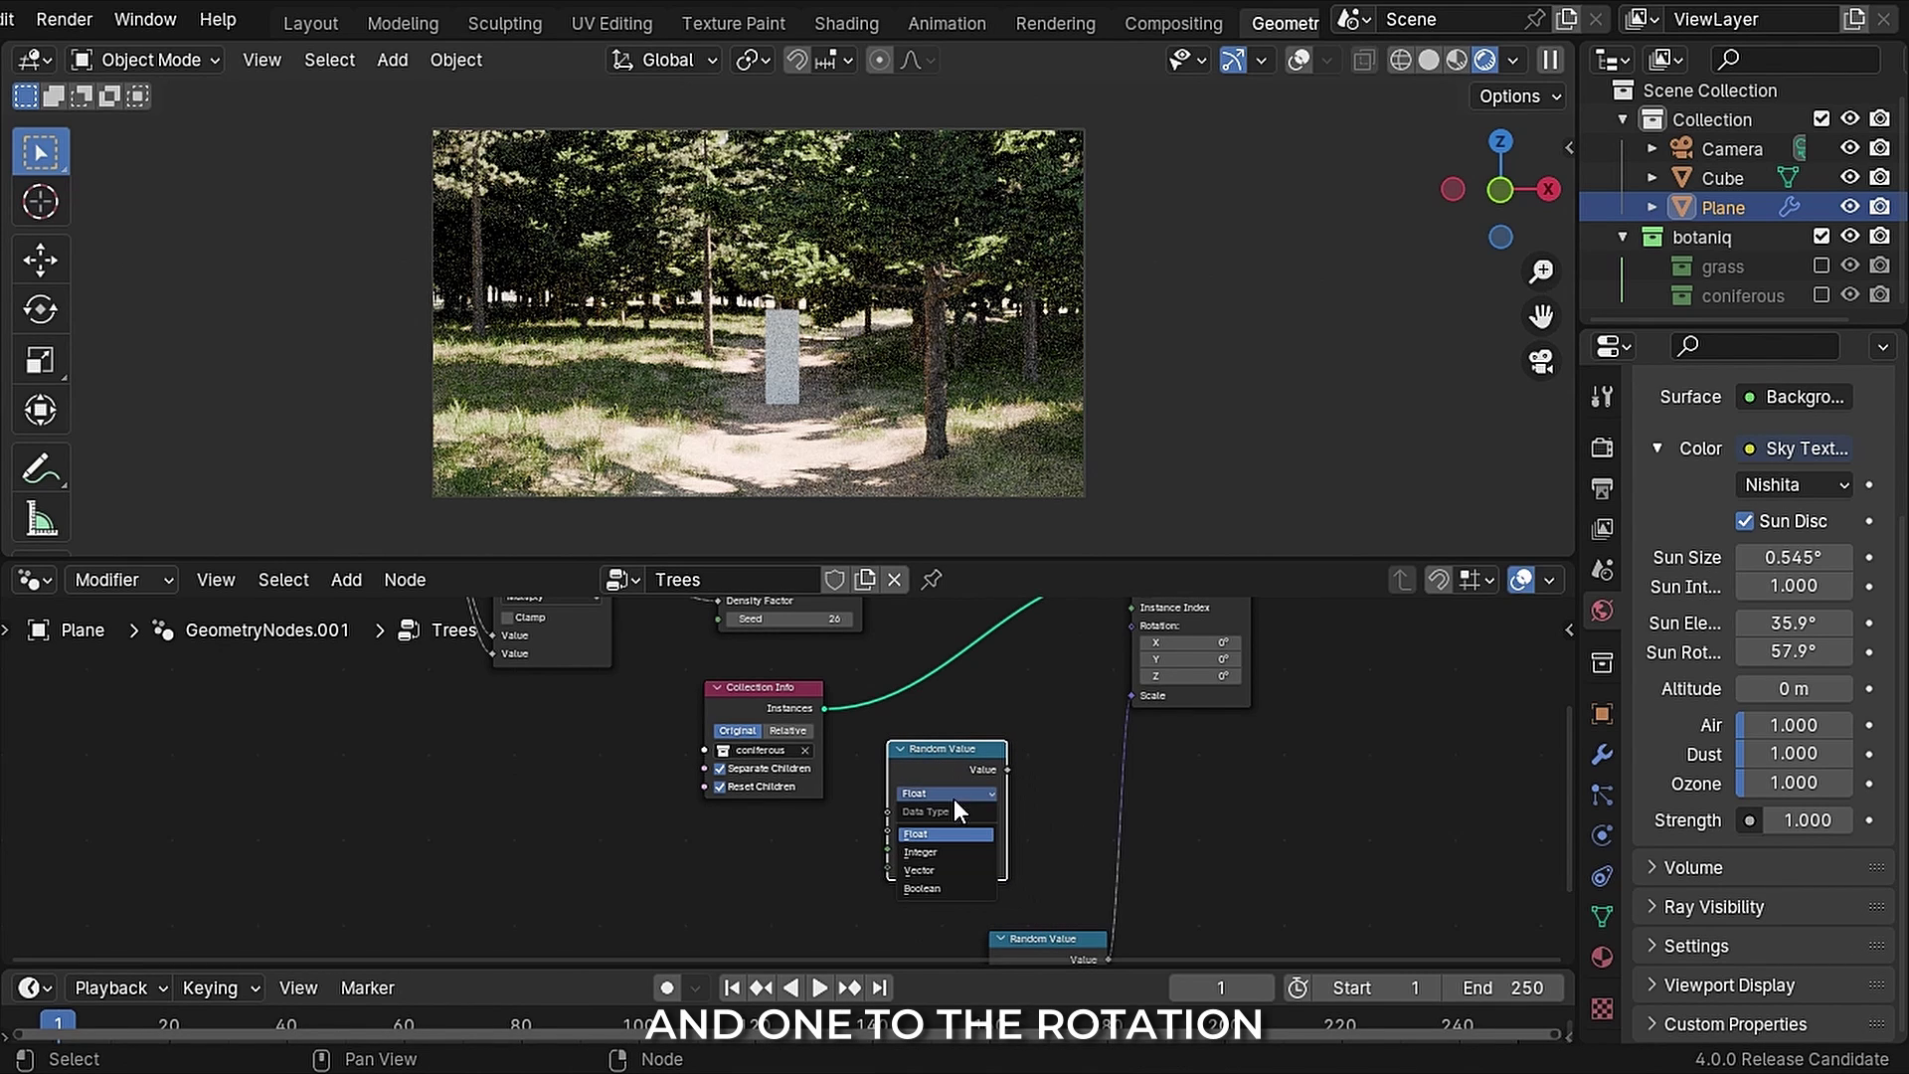
left_click(939, 871)
key("g")
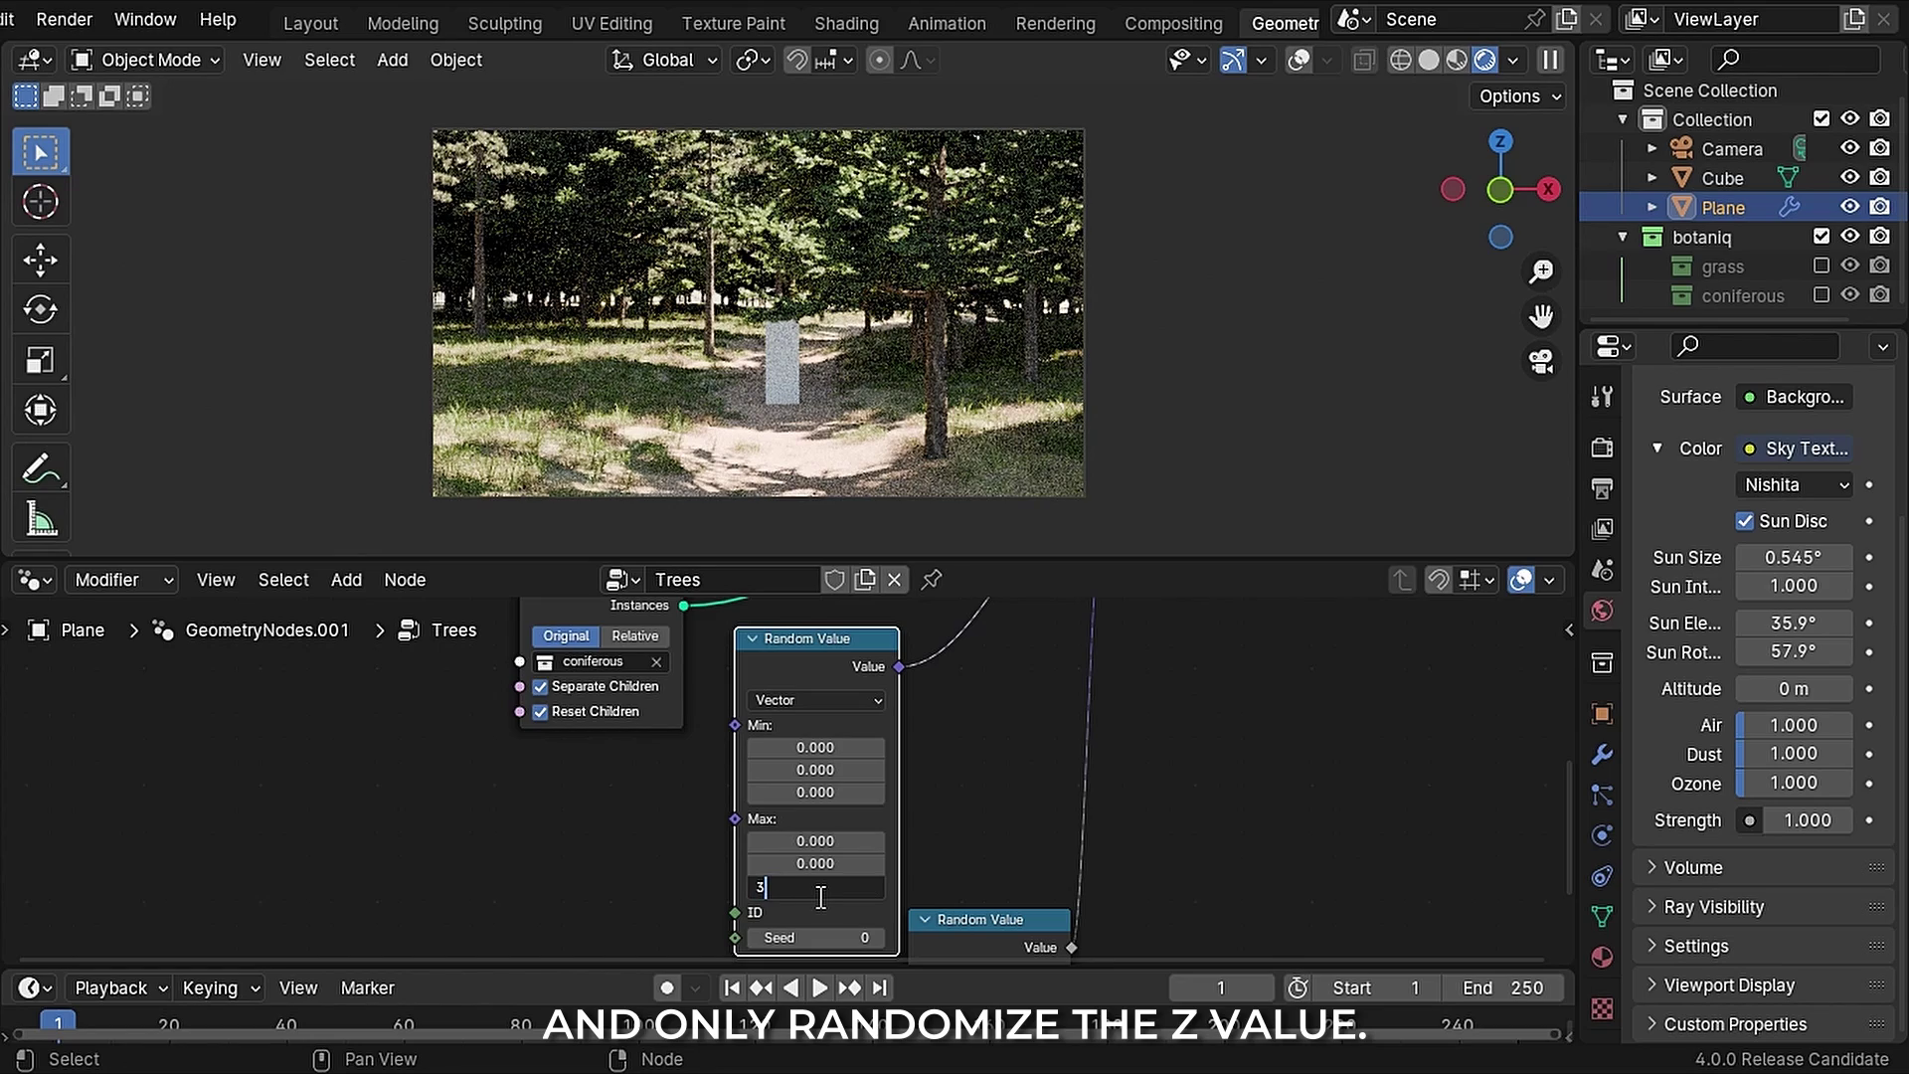
key("Return")
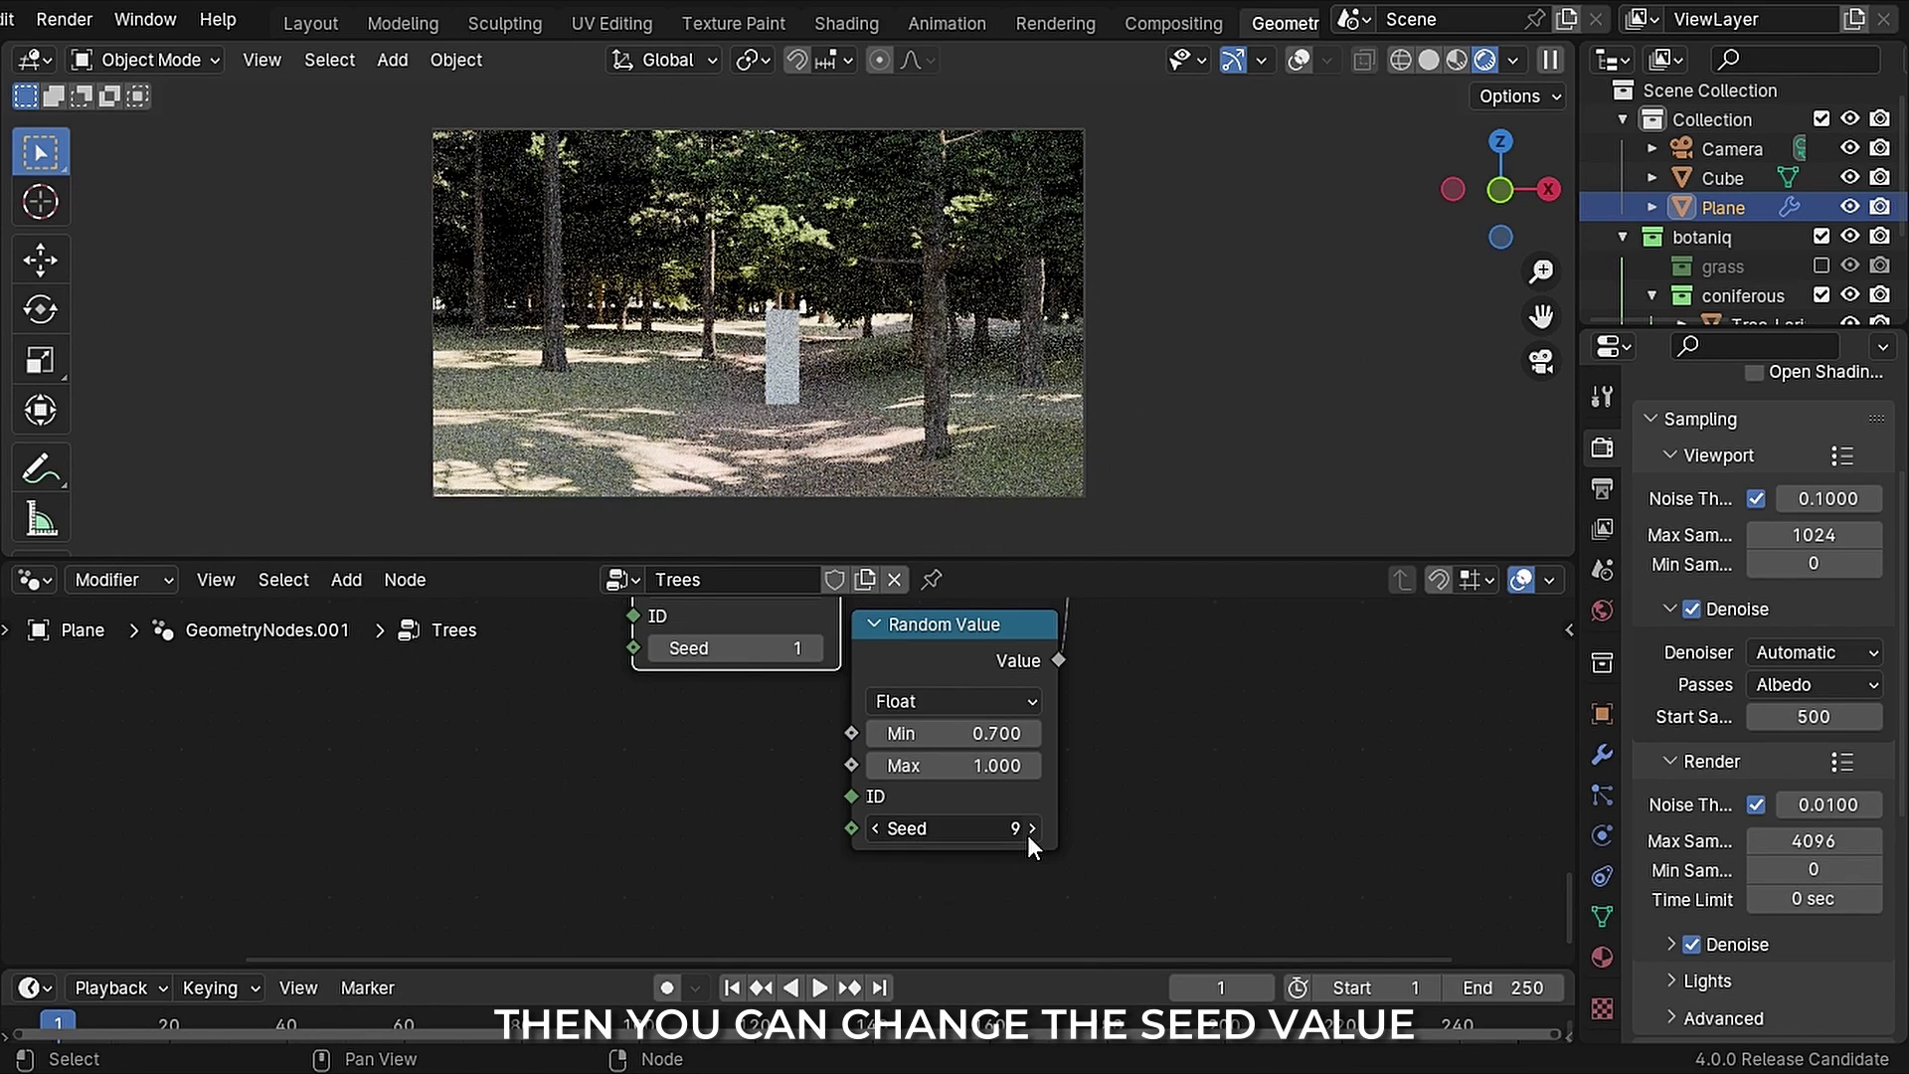
Step: Increase the Seed of the Float Random Value node by two to vary the tree scale
left_click(1028, 833)
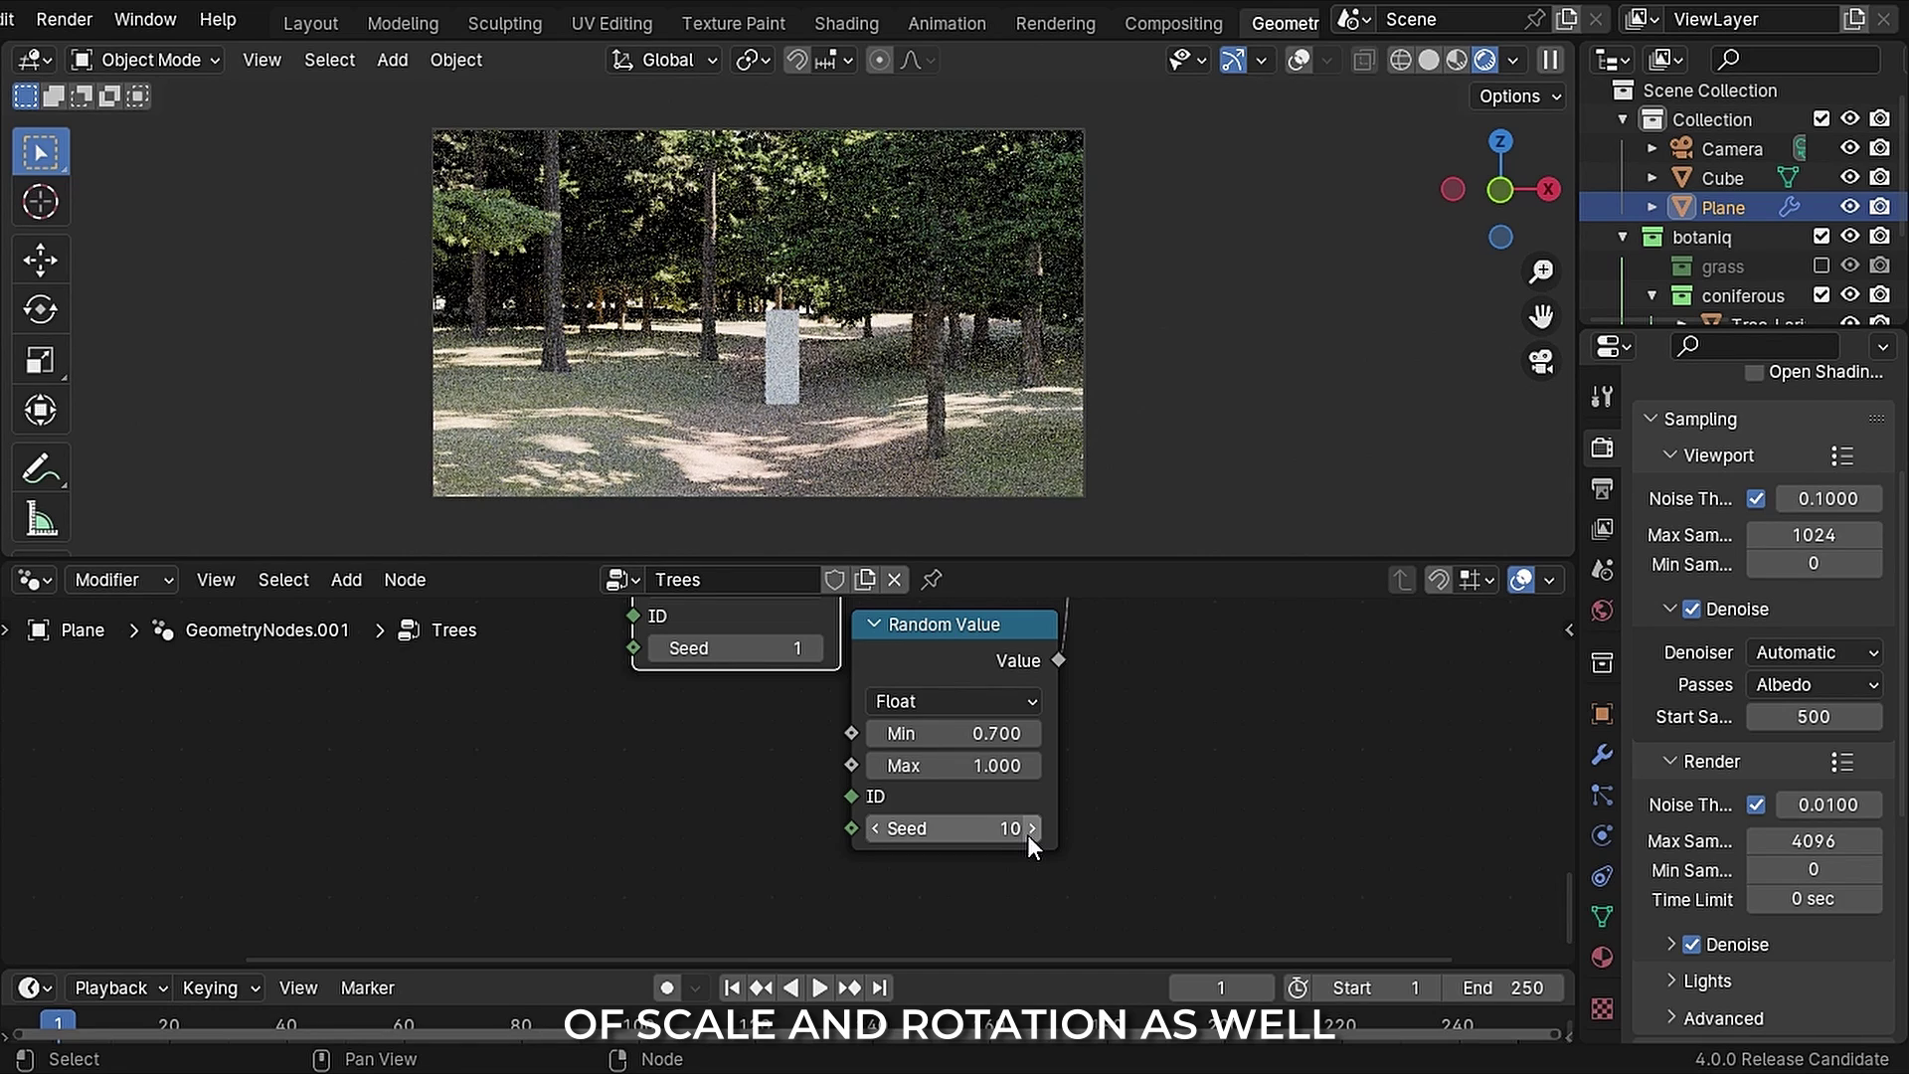
left_click(1028, 833)
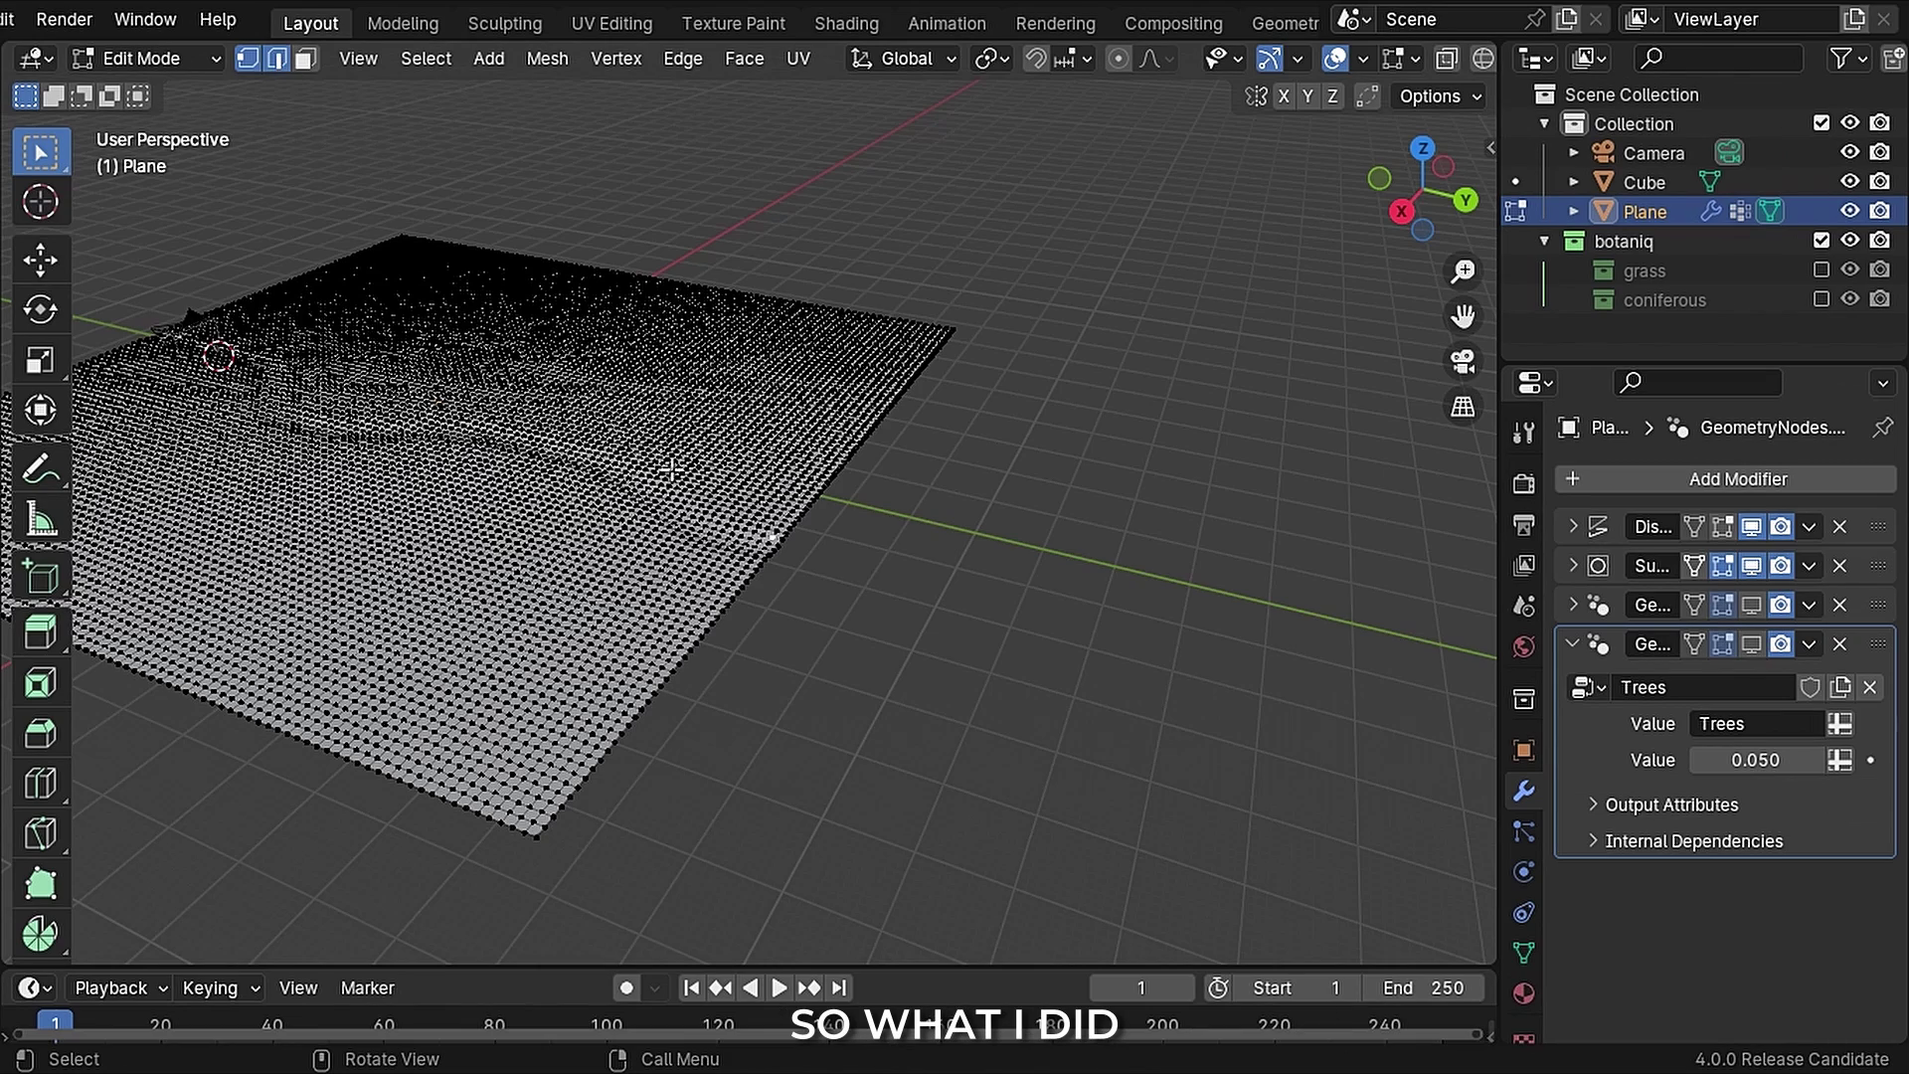
Step: Select the edge loop along the terrain plane's outer border and move it along Z with proportional editing, seen from the side
scroll(861, 589, "up", 5)
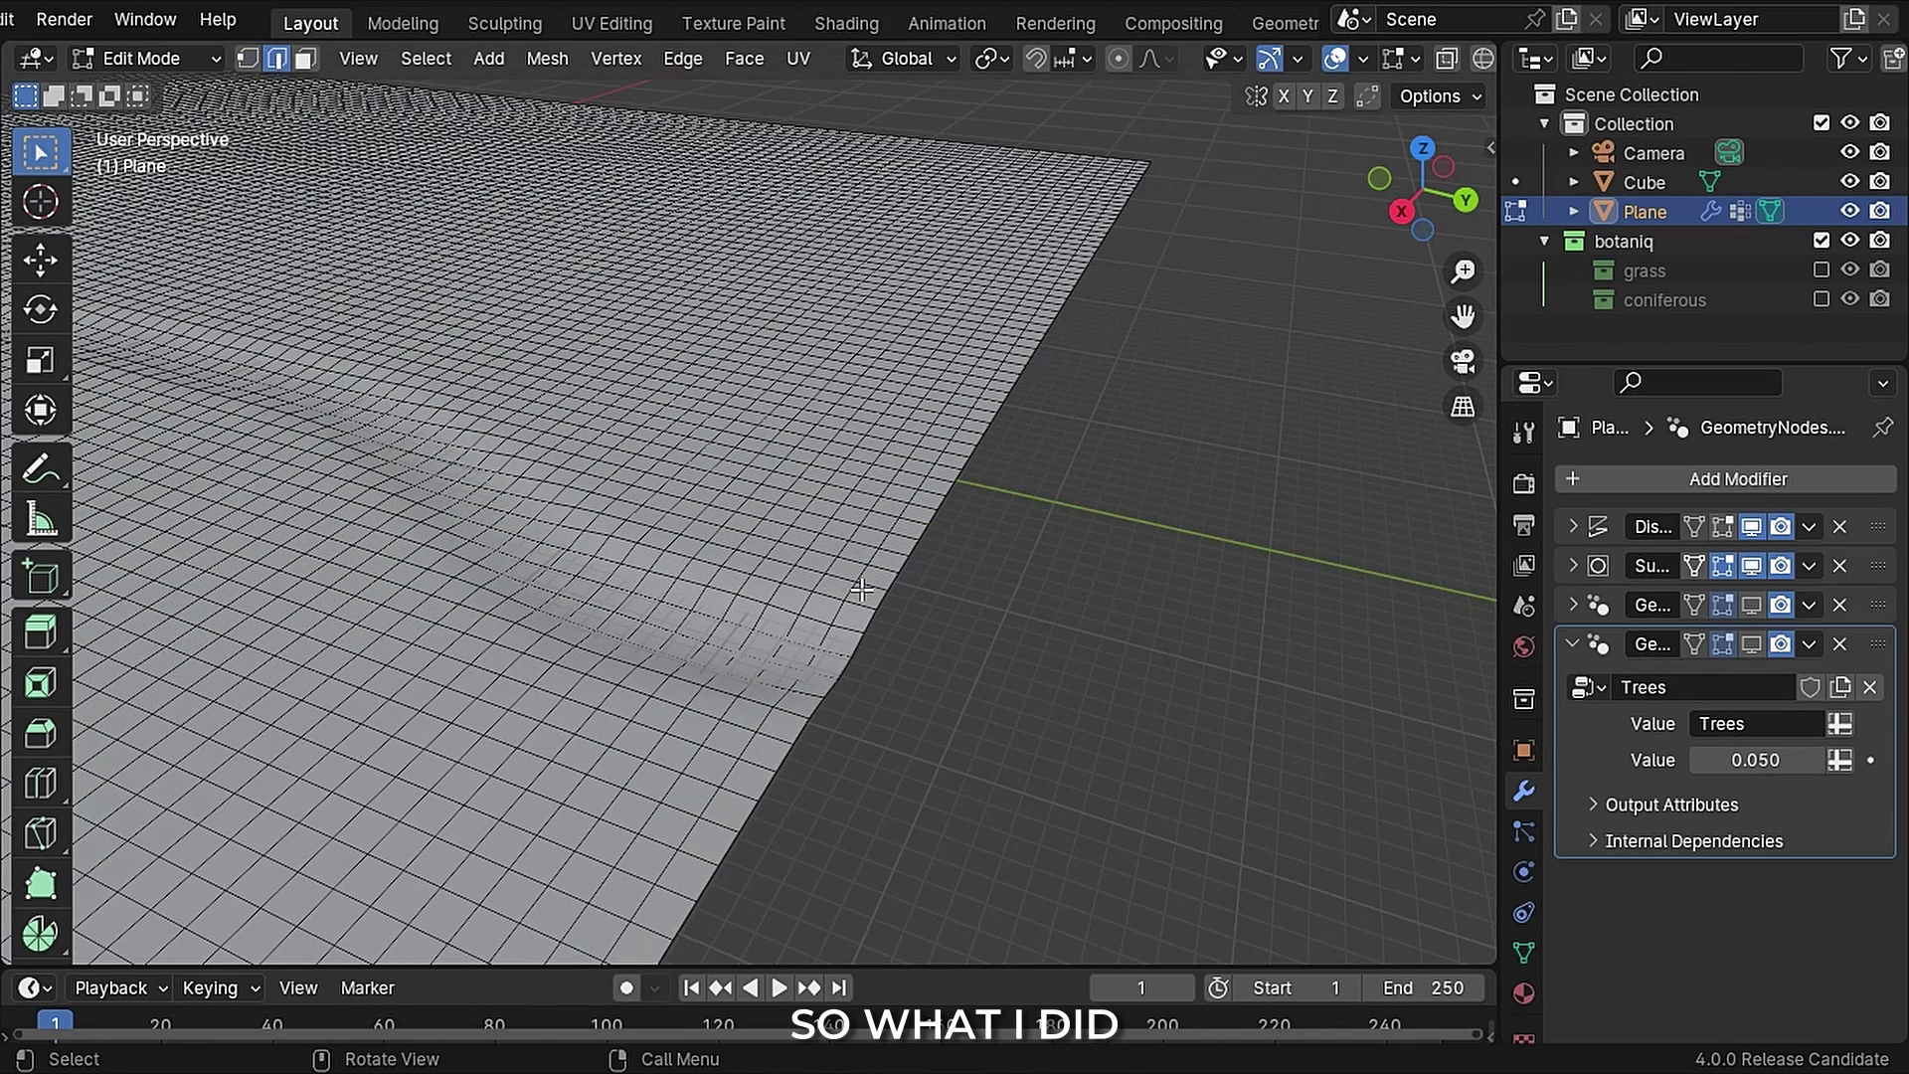
left_click(862, 645, "alt")
scroll(863, 644, "down", 5)
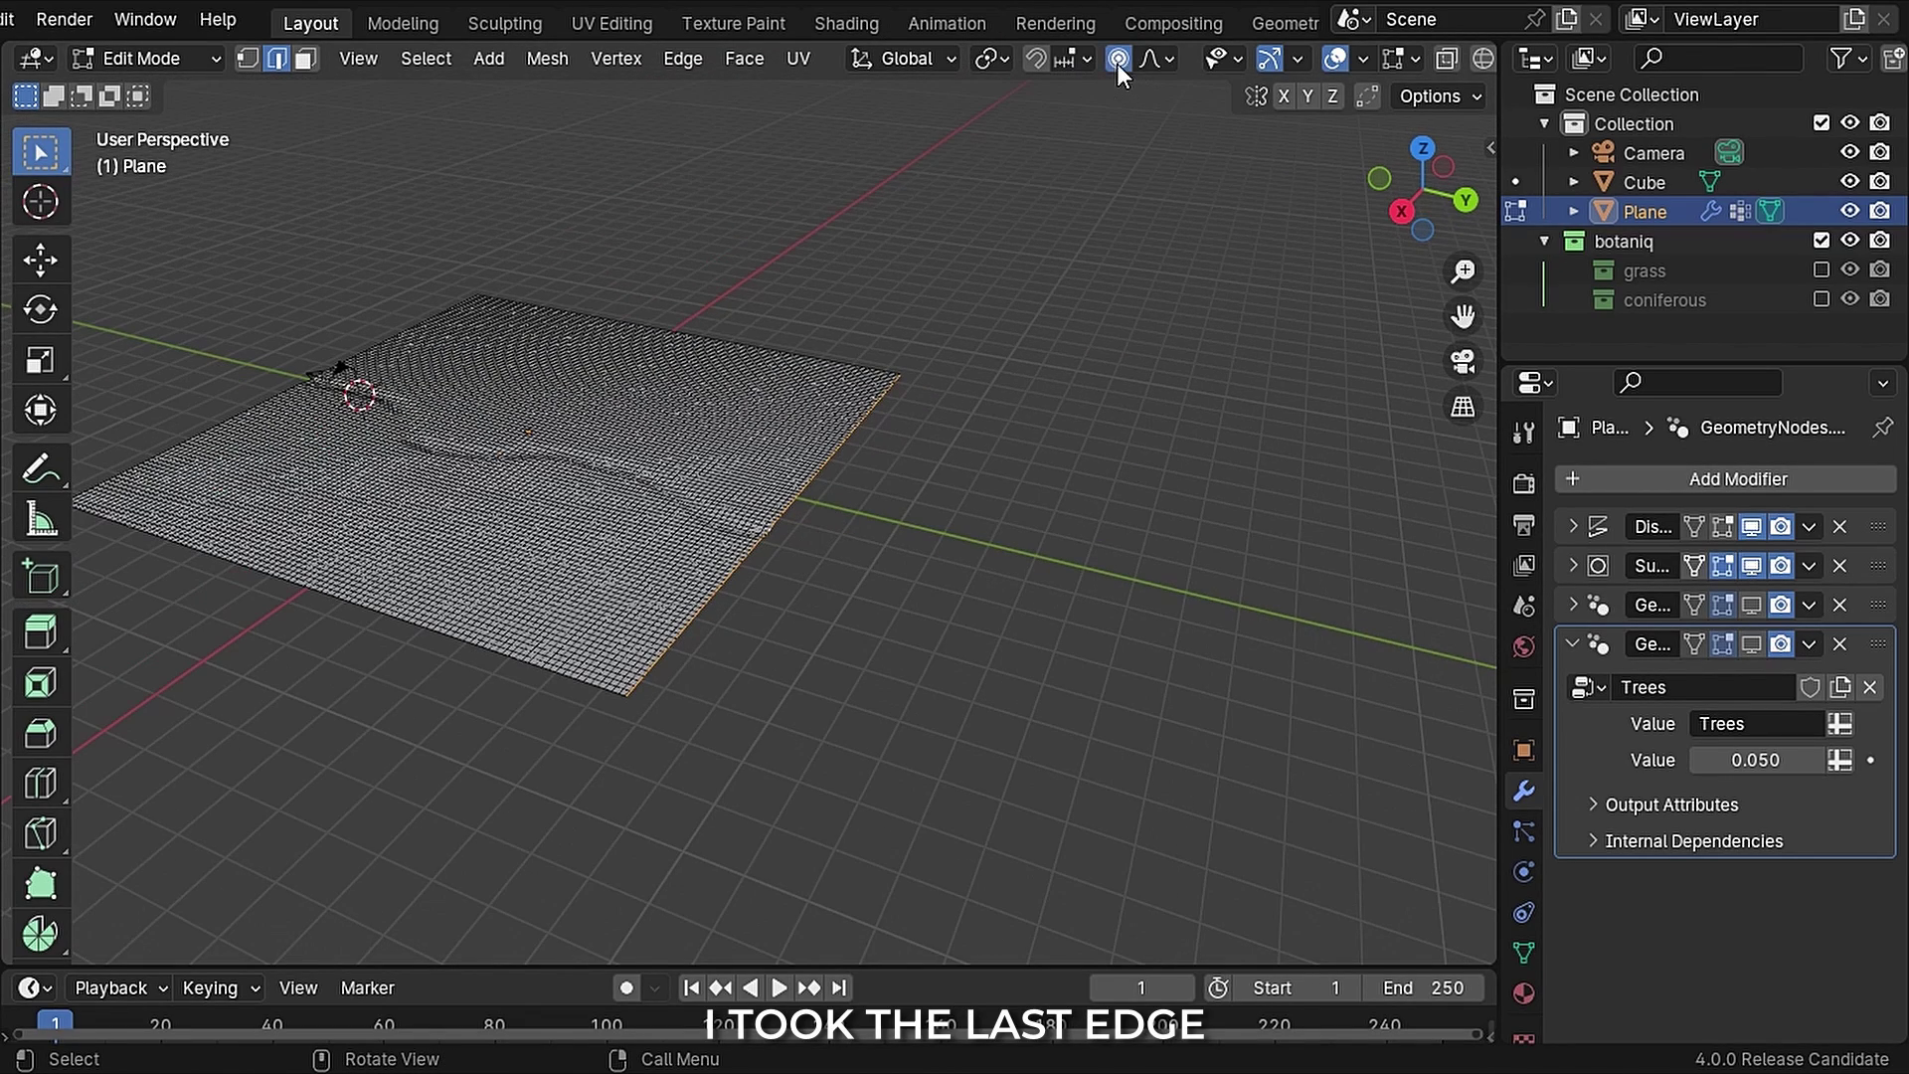
key("KP_3")
key("g")
key("z")
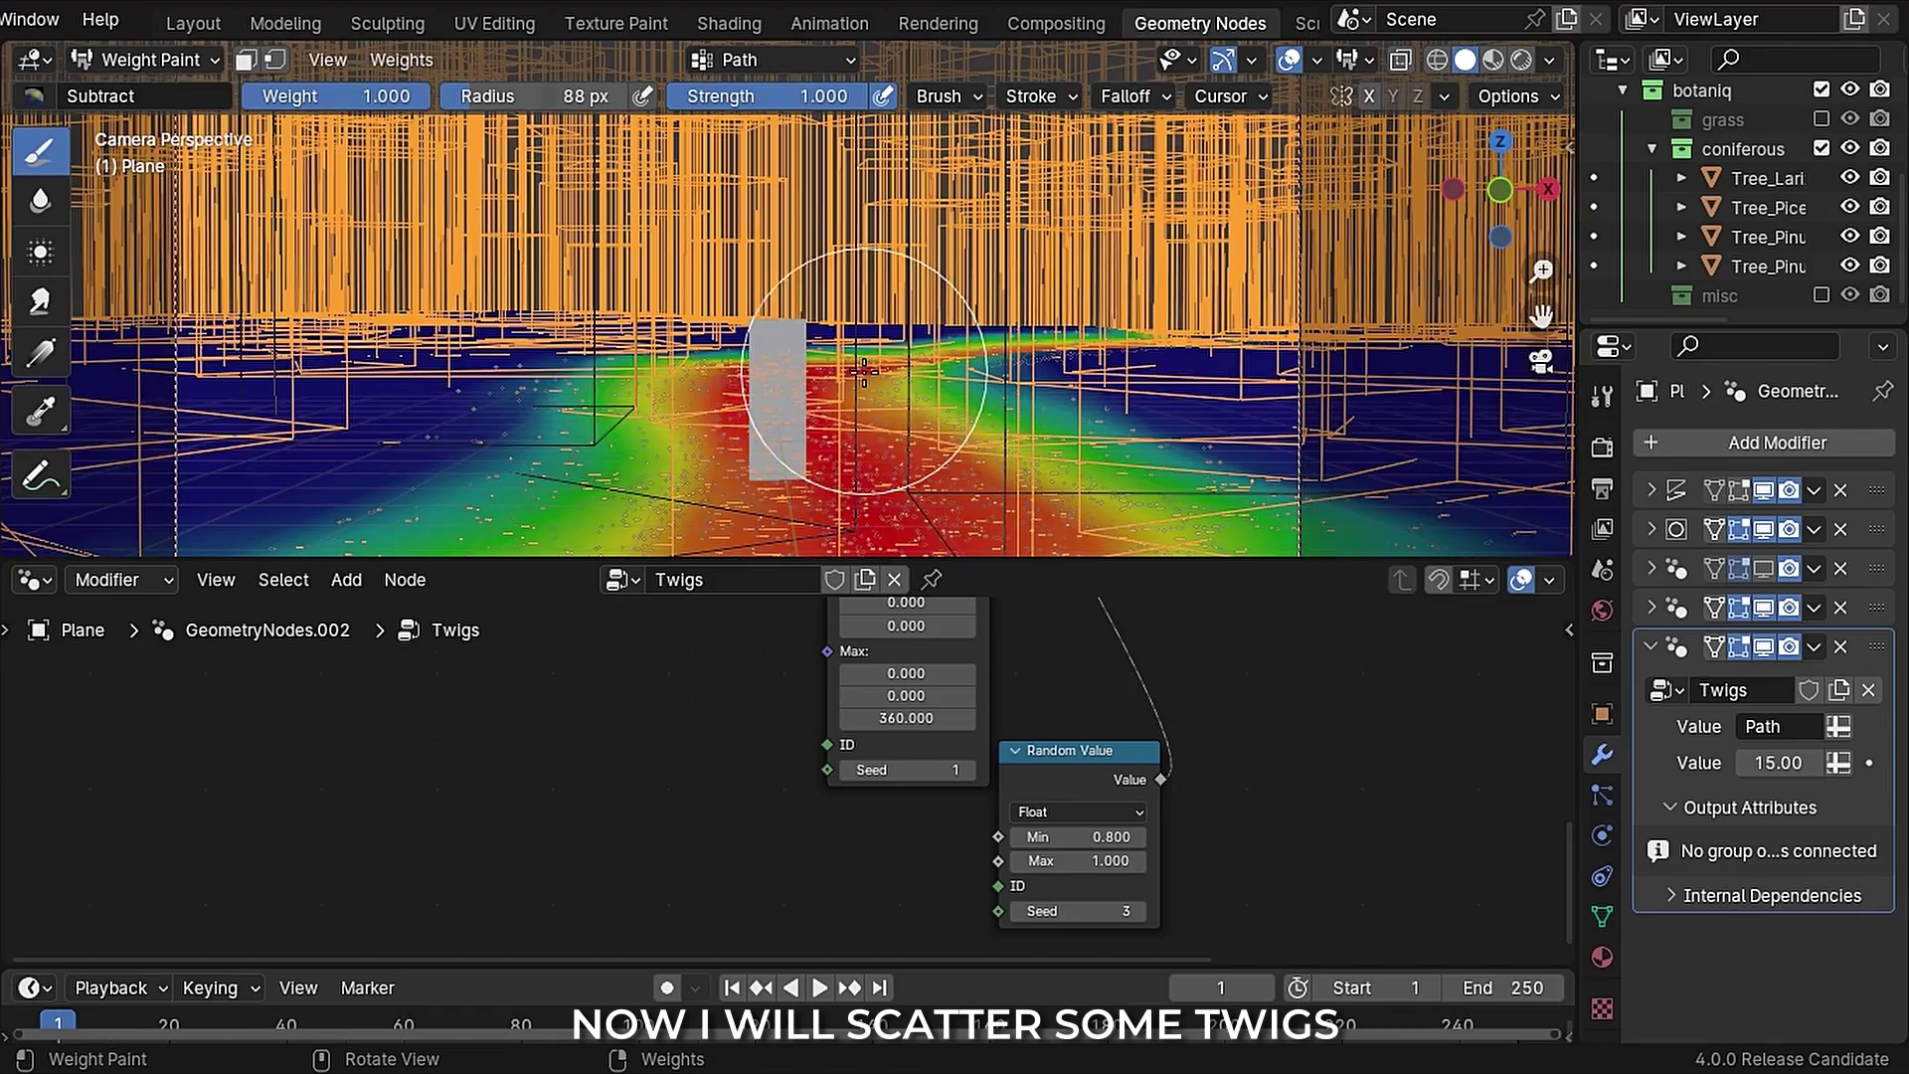
Step: Leave weight painting and spawn another botaniq leaf asset for the misc collection
key("ctrl+Tab")
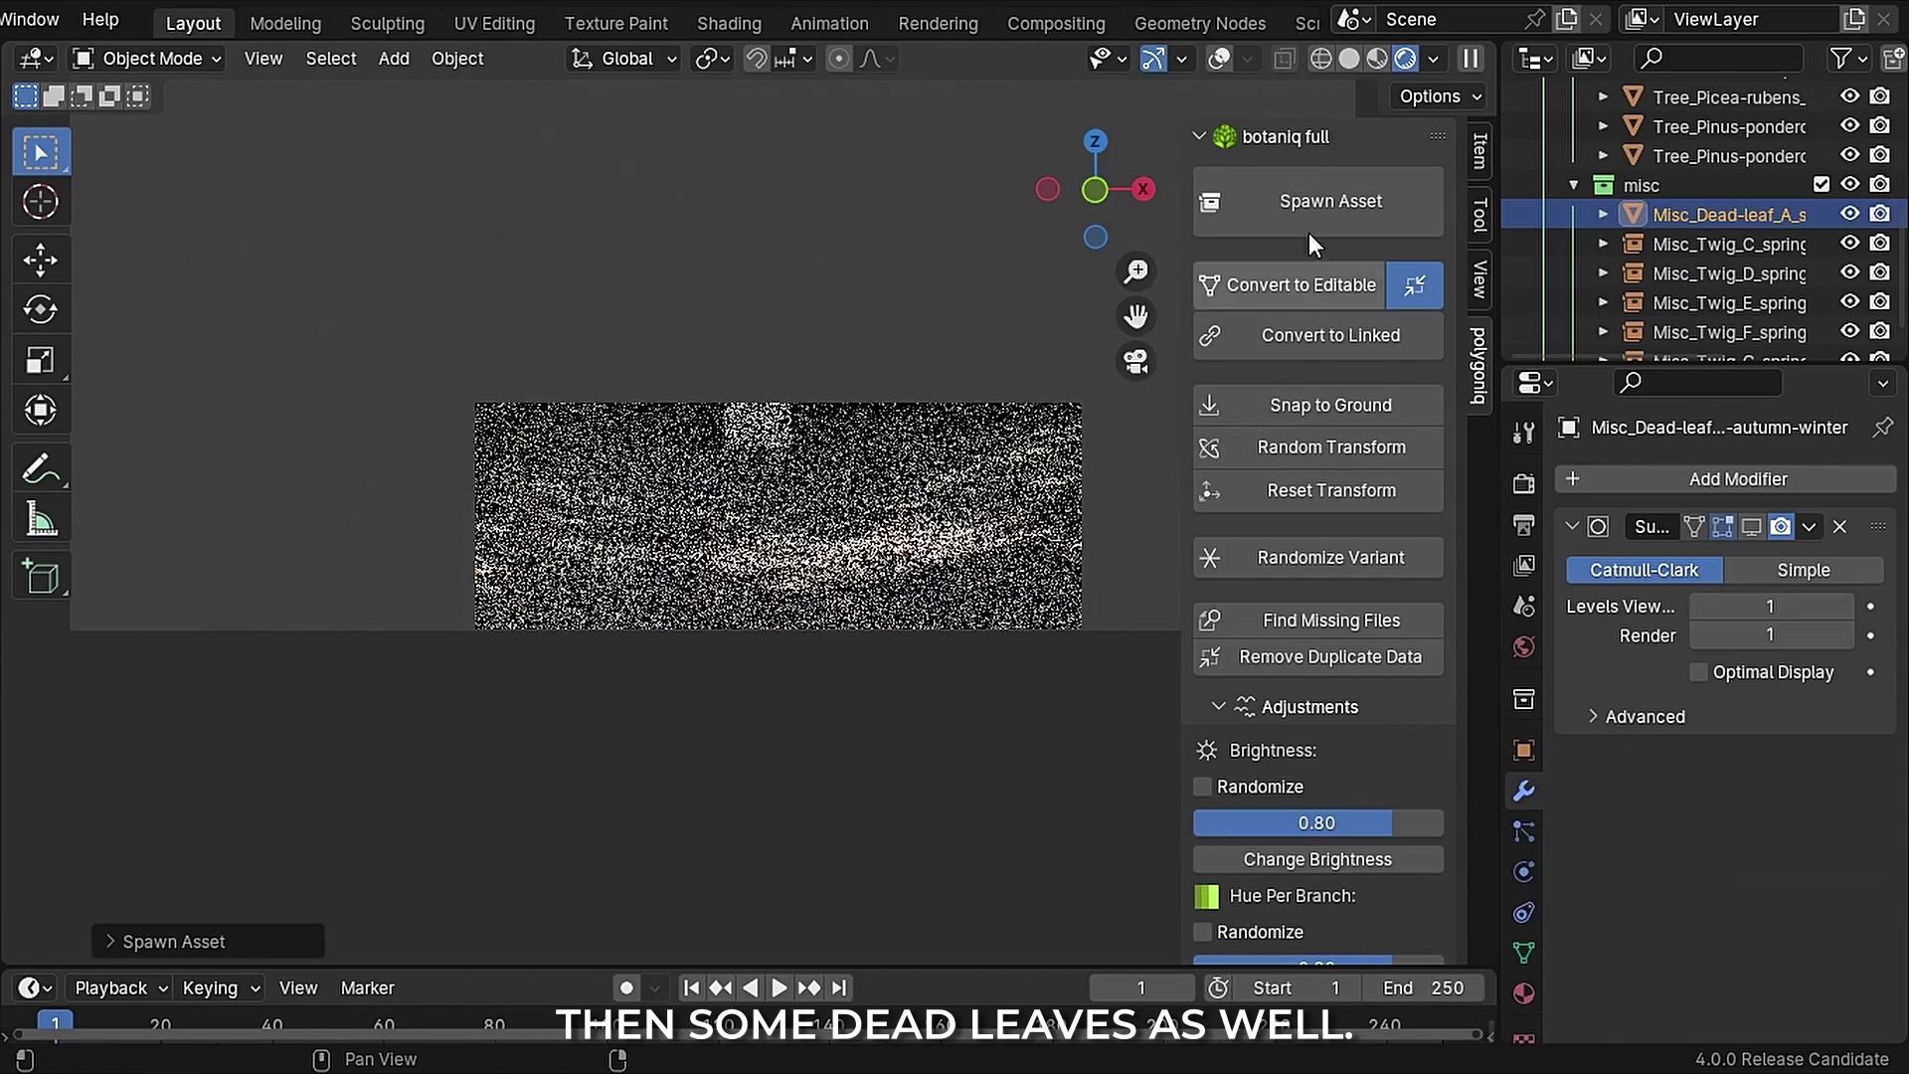
left_click(1308, 233)
left_click(1382, 480)
left_click(970, 958)
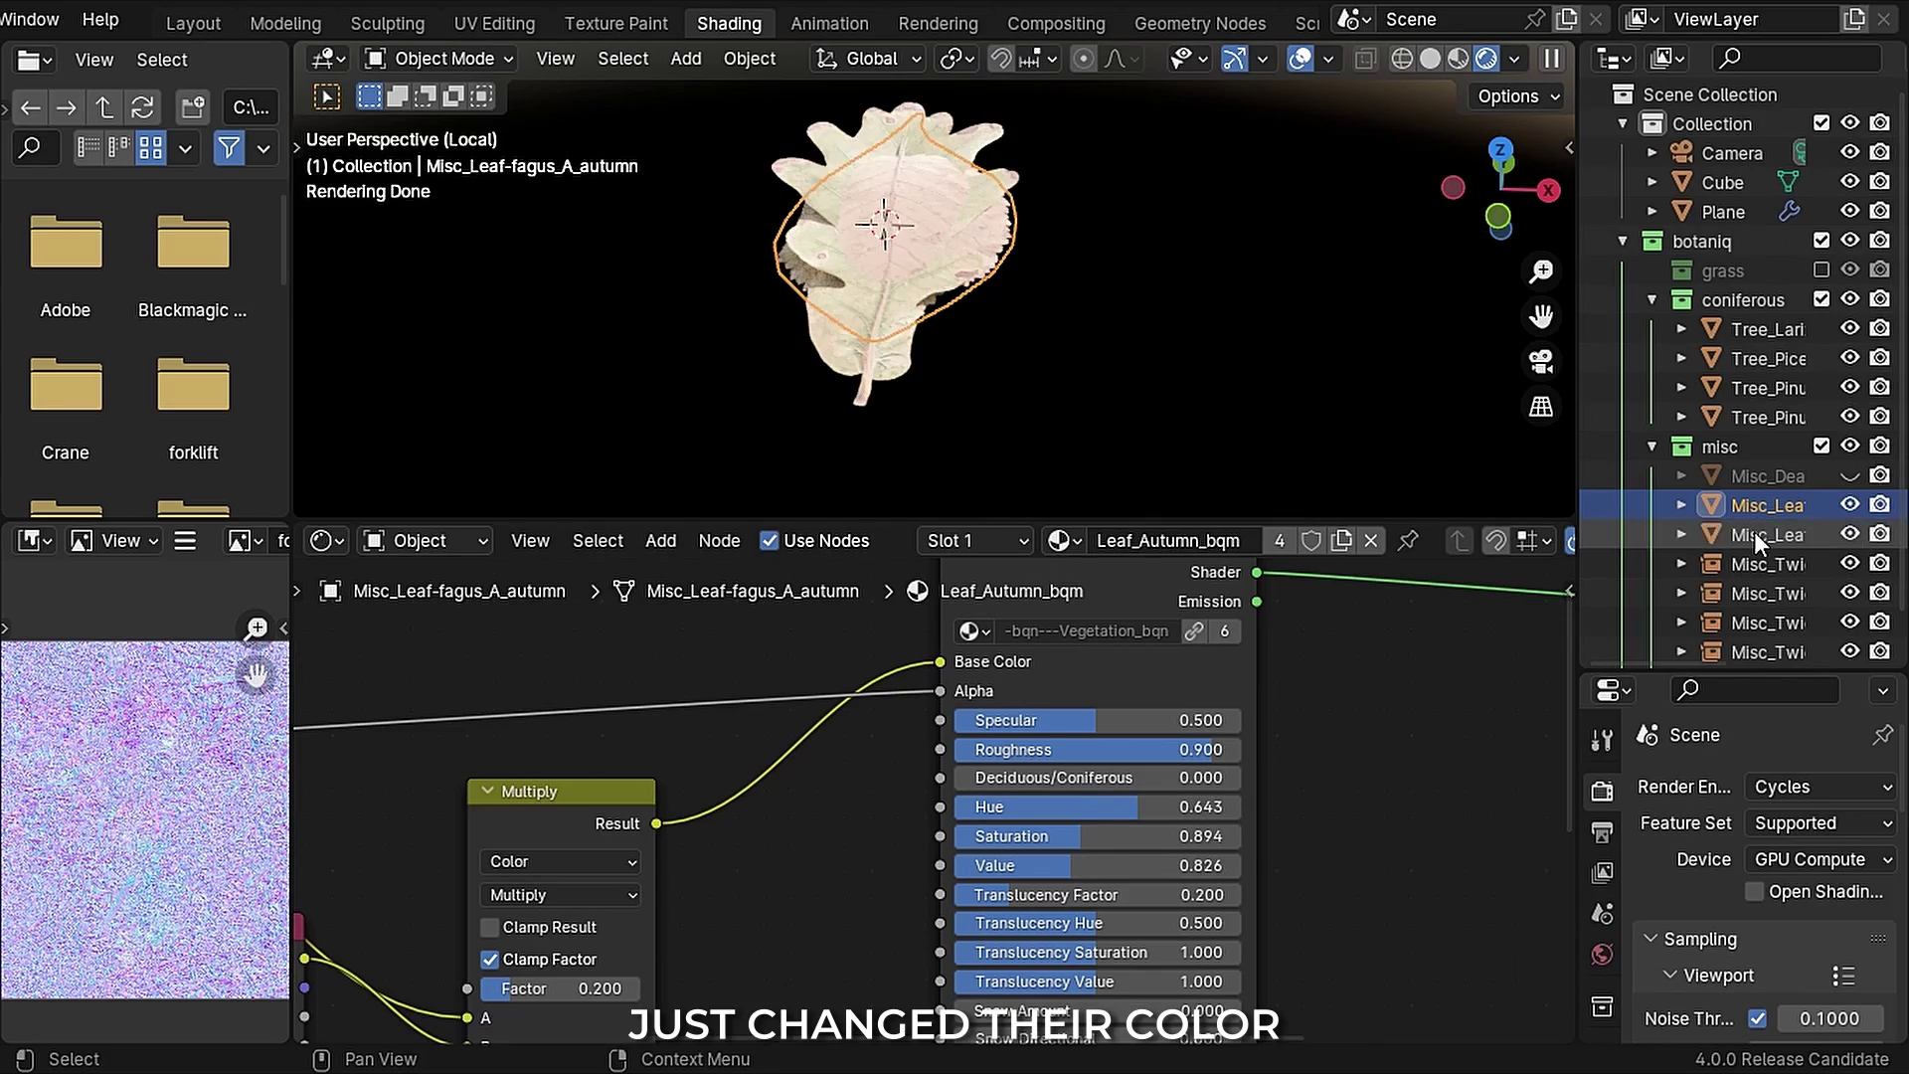
Step: Recolour the autumn leaves in the misc collection, giving the fagus leaf's material a Hue of about 0.717
left_click(1754, 533)
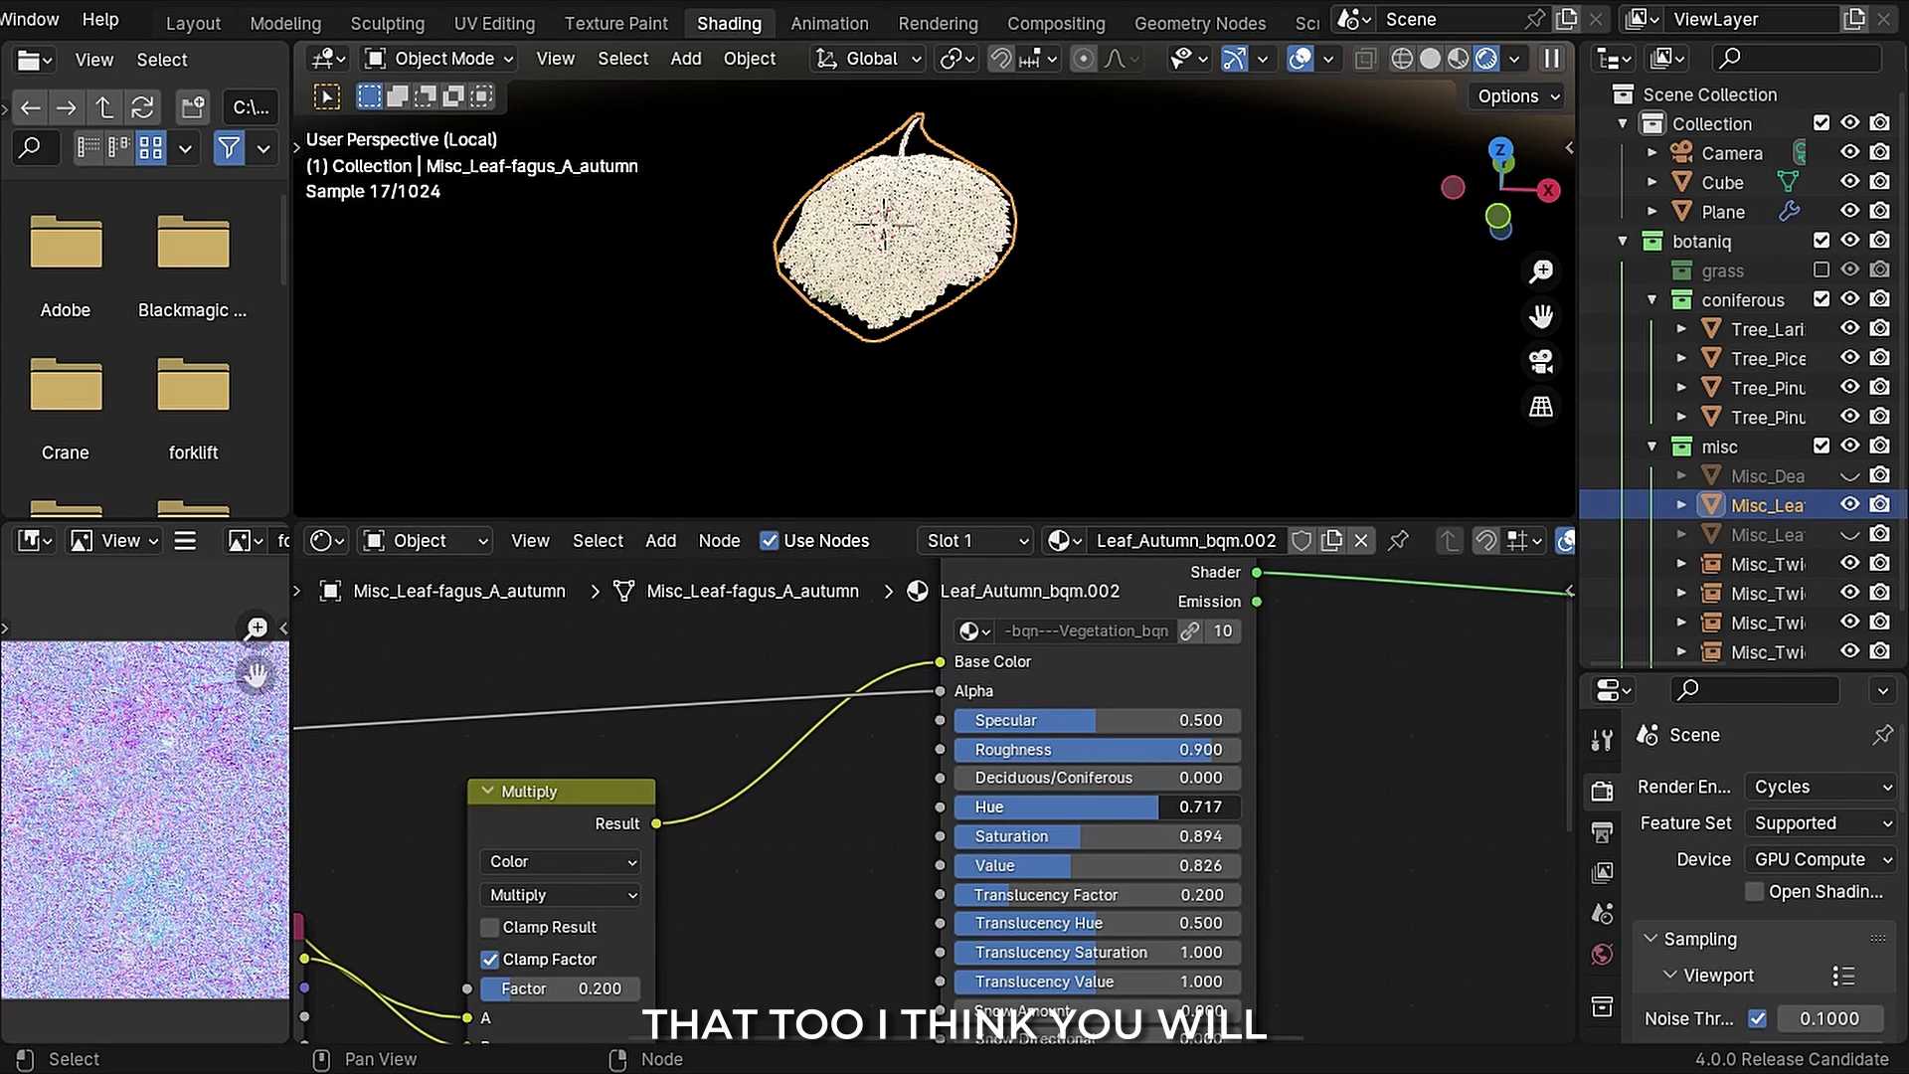
left_click(1770, 476)
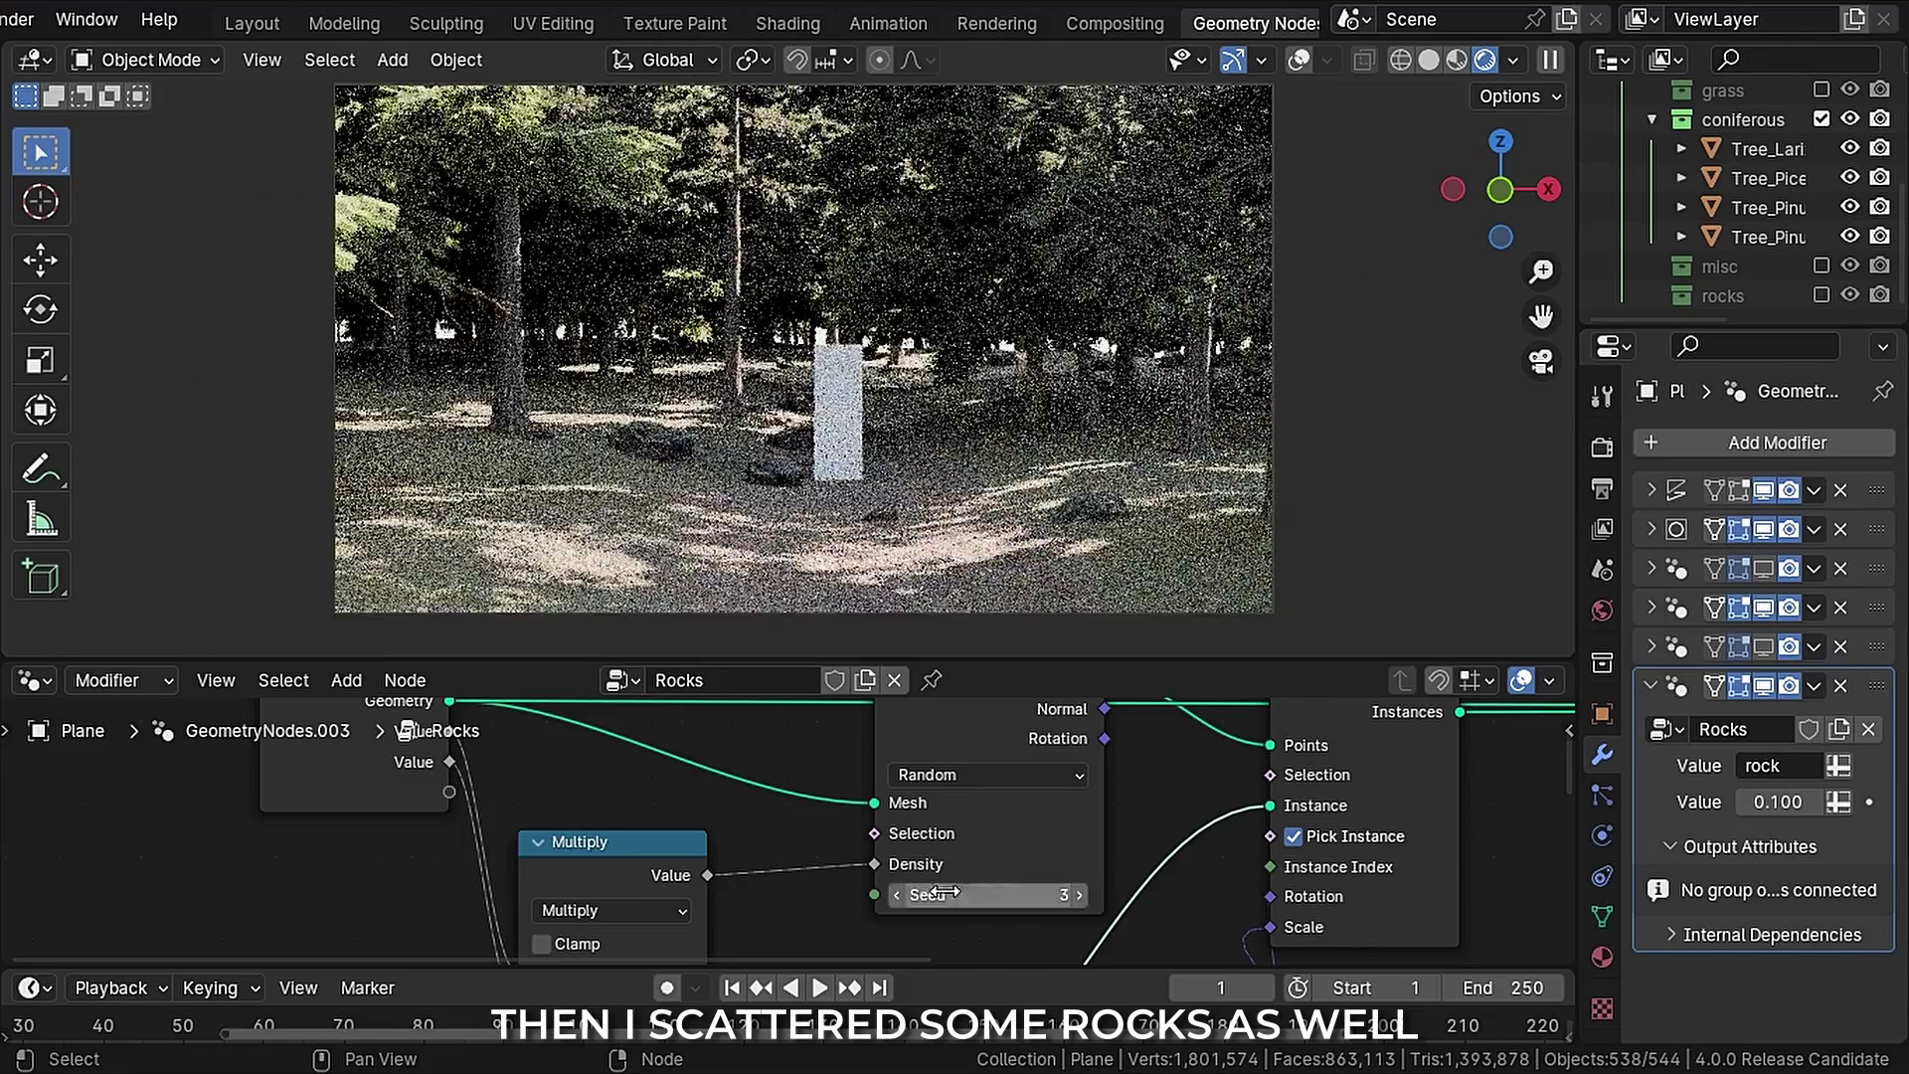
Step: Set the Rocks modifier's density value to 0.2 and change its point distribution Seed to vary the rock placement
scroll(898, 897, "down", 2)
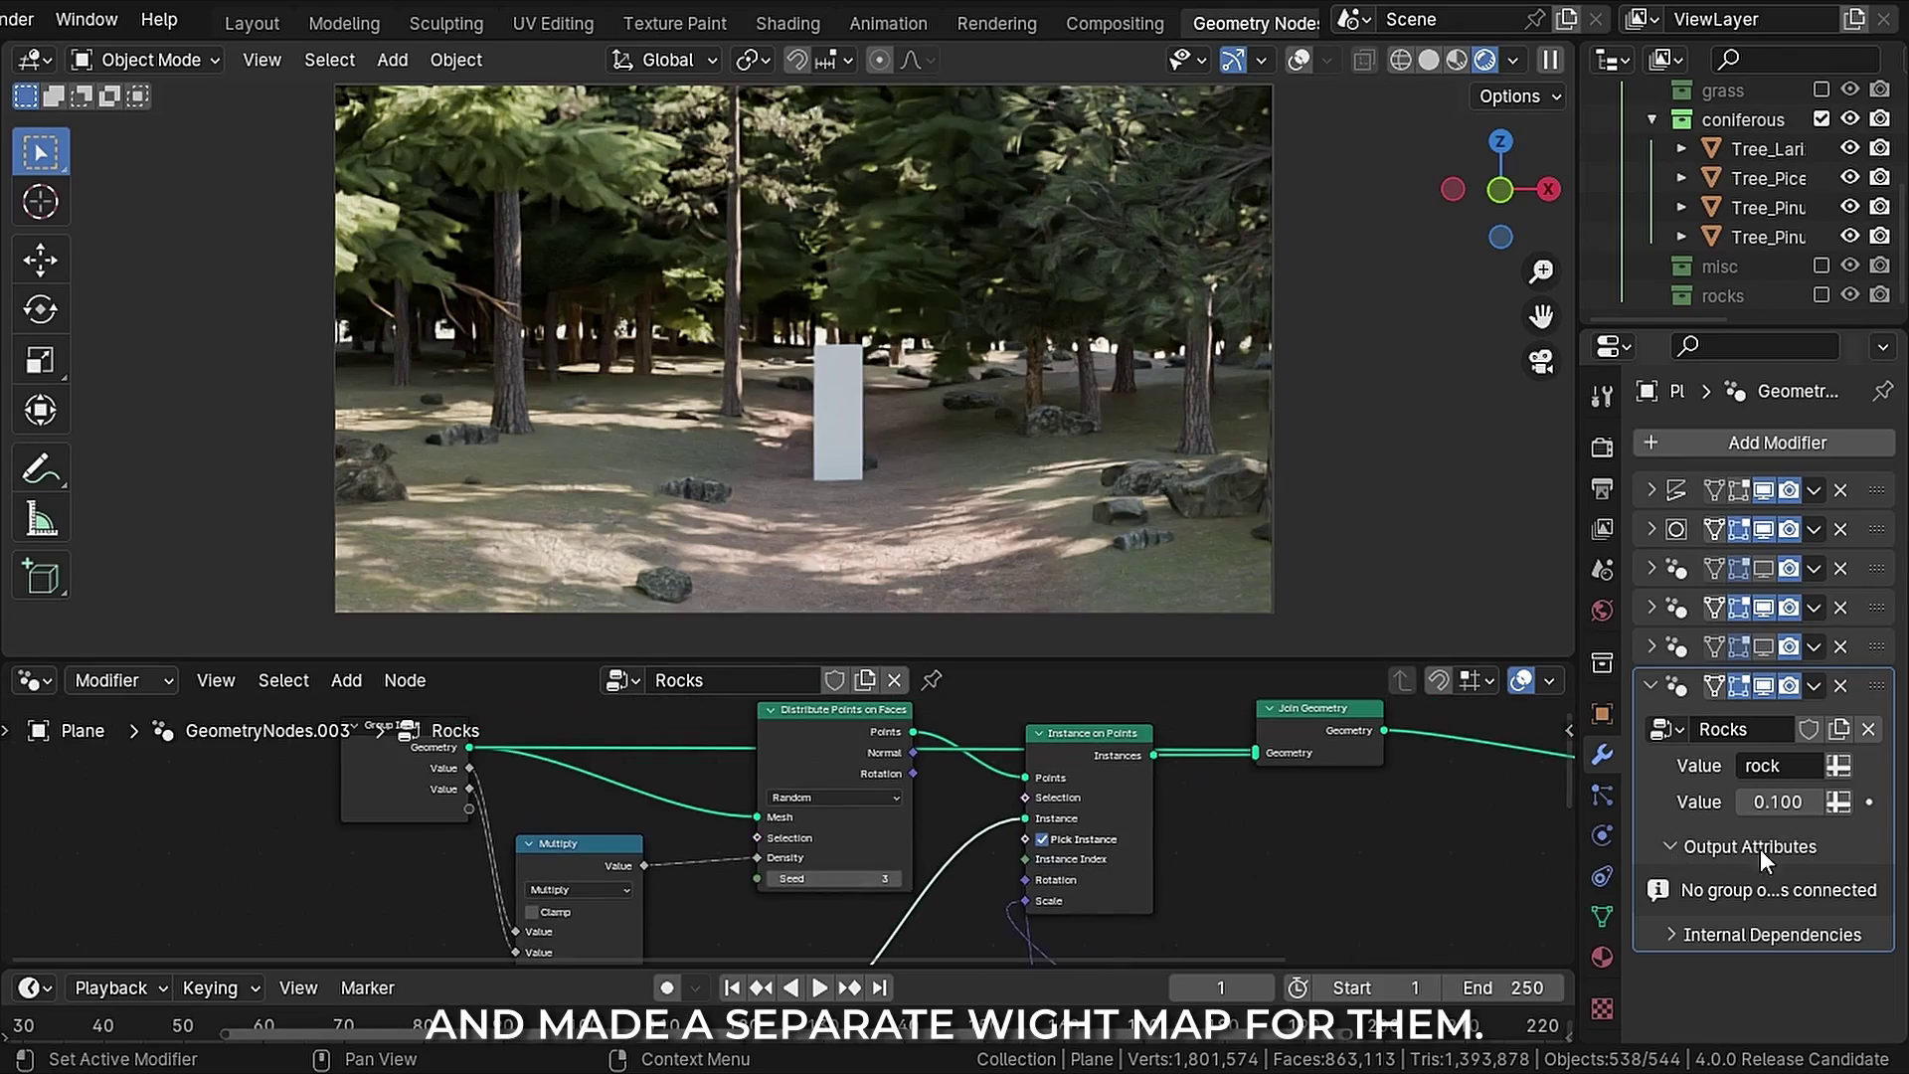
type("2")
key("Return")
scroll(1169, 828, "up", 5)
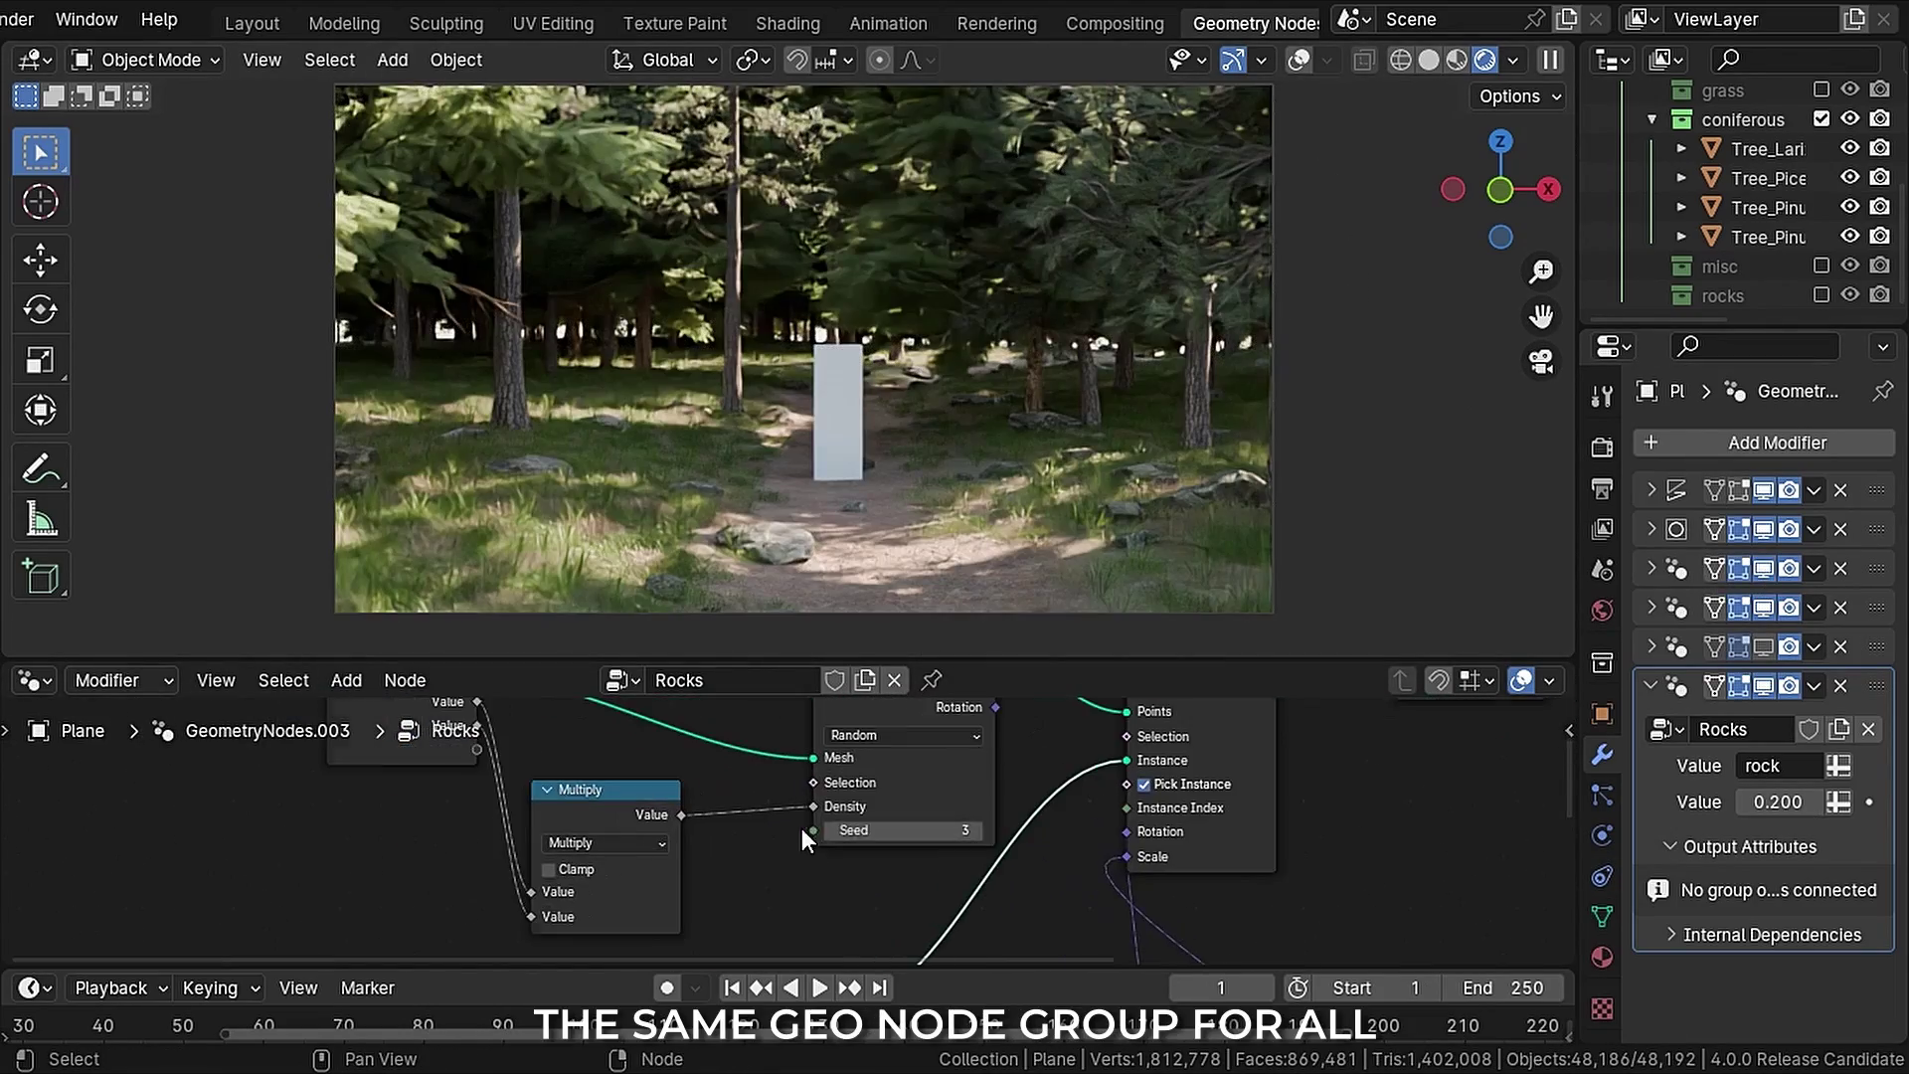
left_click(829, 830)
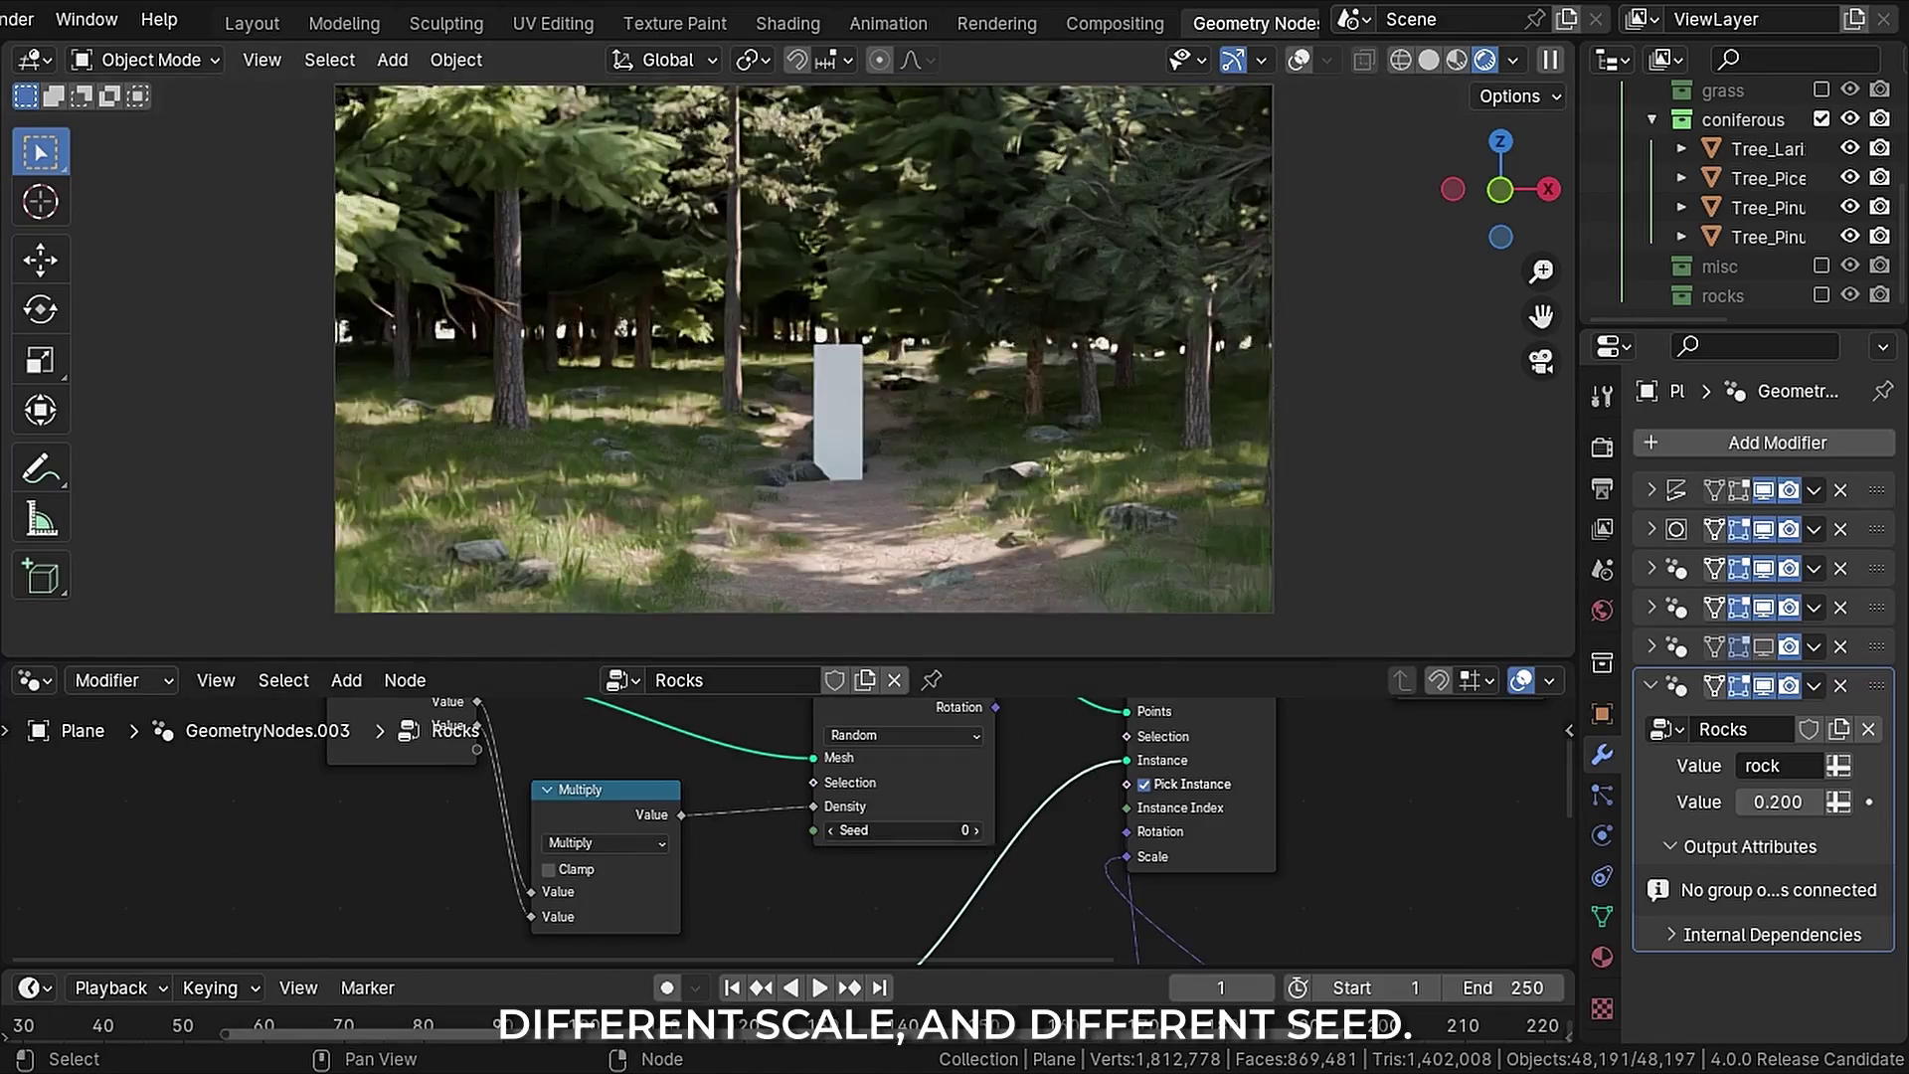
left_click(976, 830)
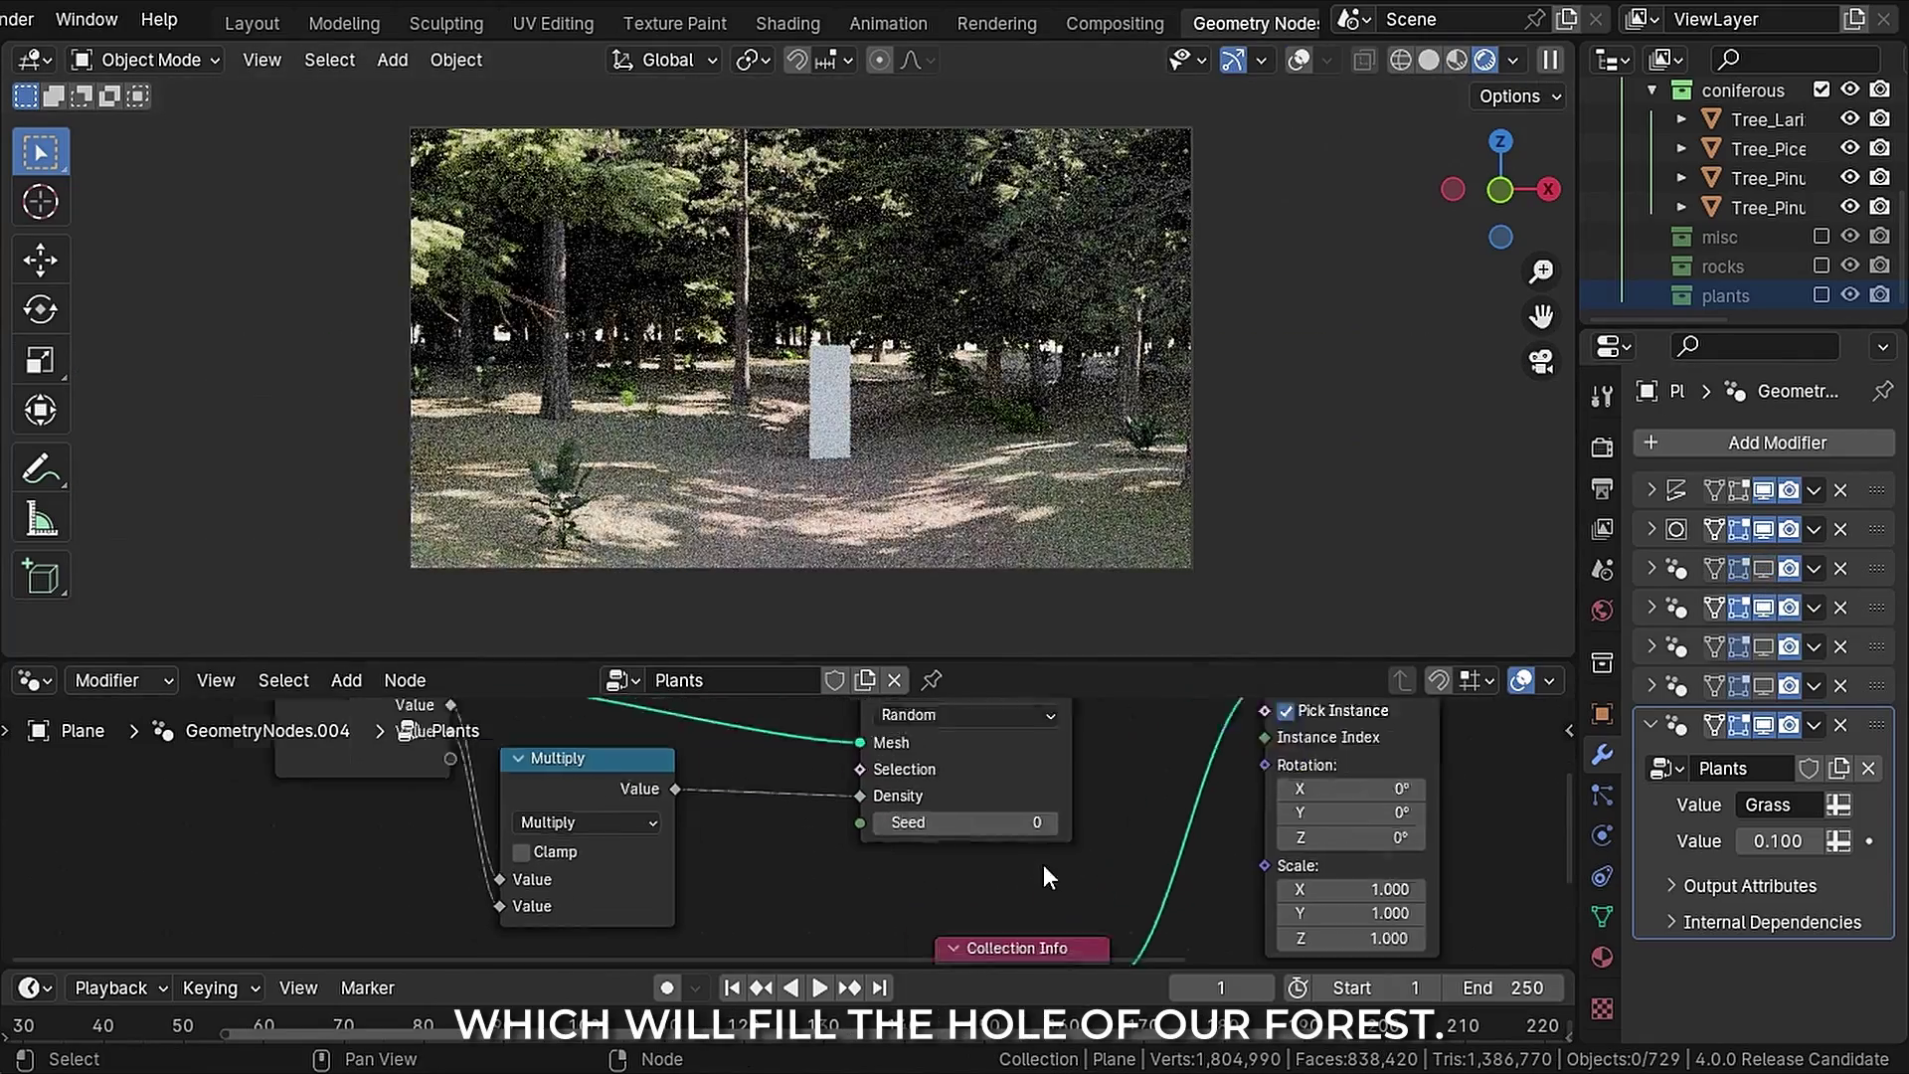
Step: Increase the point distribution Seed in the Plants node group to vary the plant placement
left_click(1078, 825)
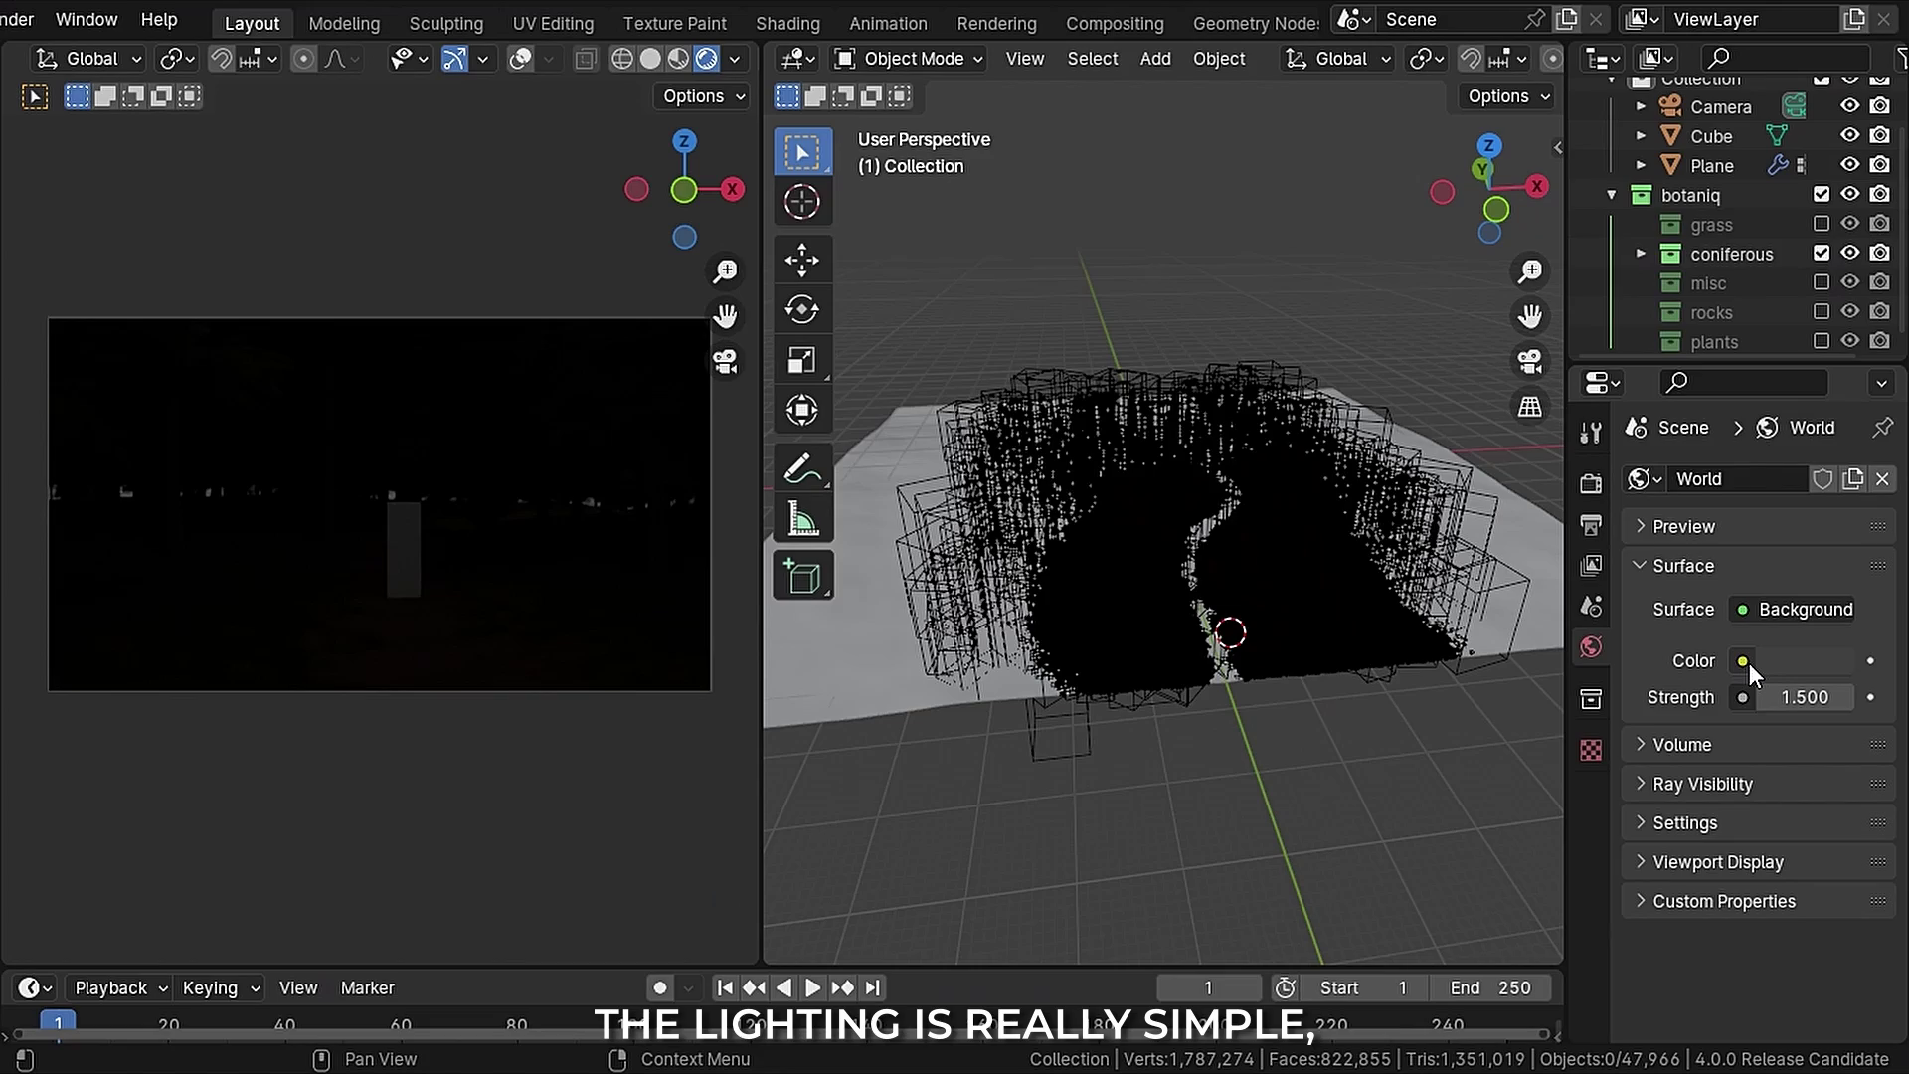
Step: Use a Sky Texture as the world colour with 35° sun elevation, 59.5° sun rotation, zero Dust and Ozone, and a higher Strength
left_click(1744, 662)
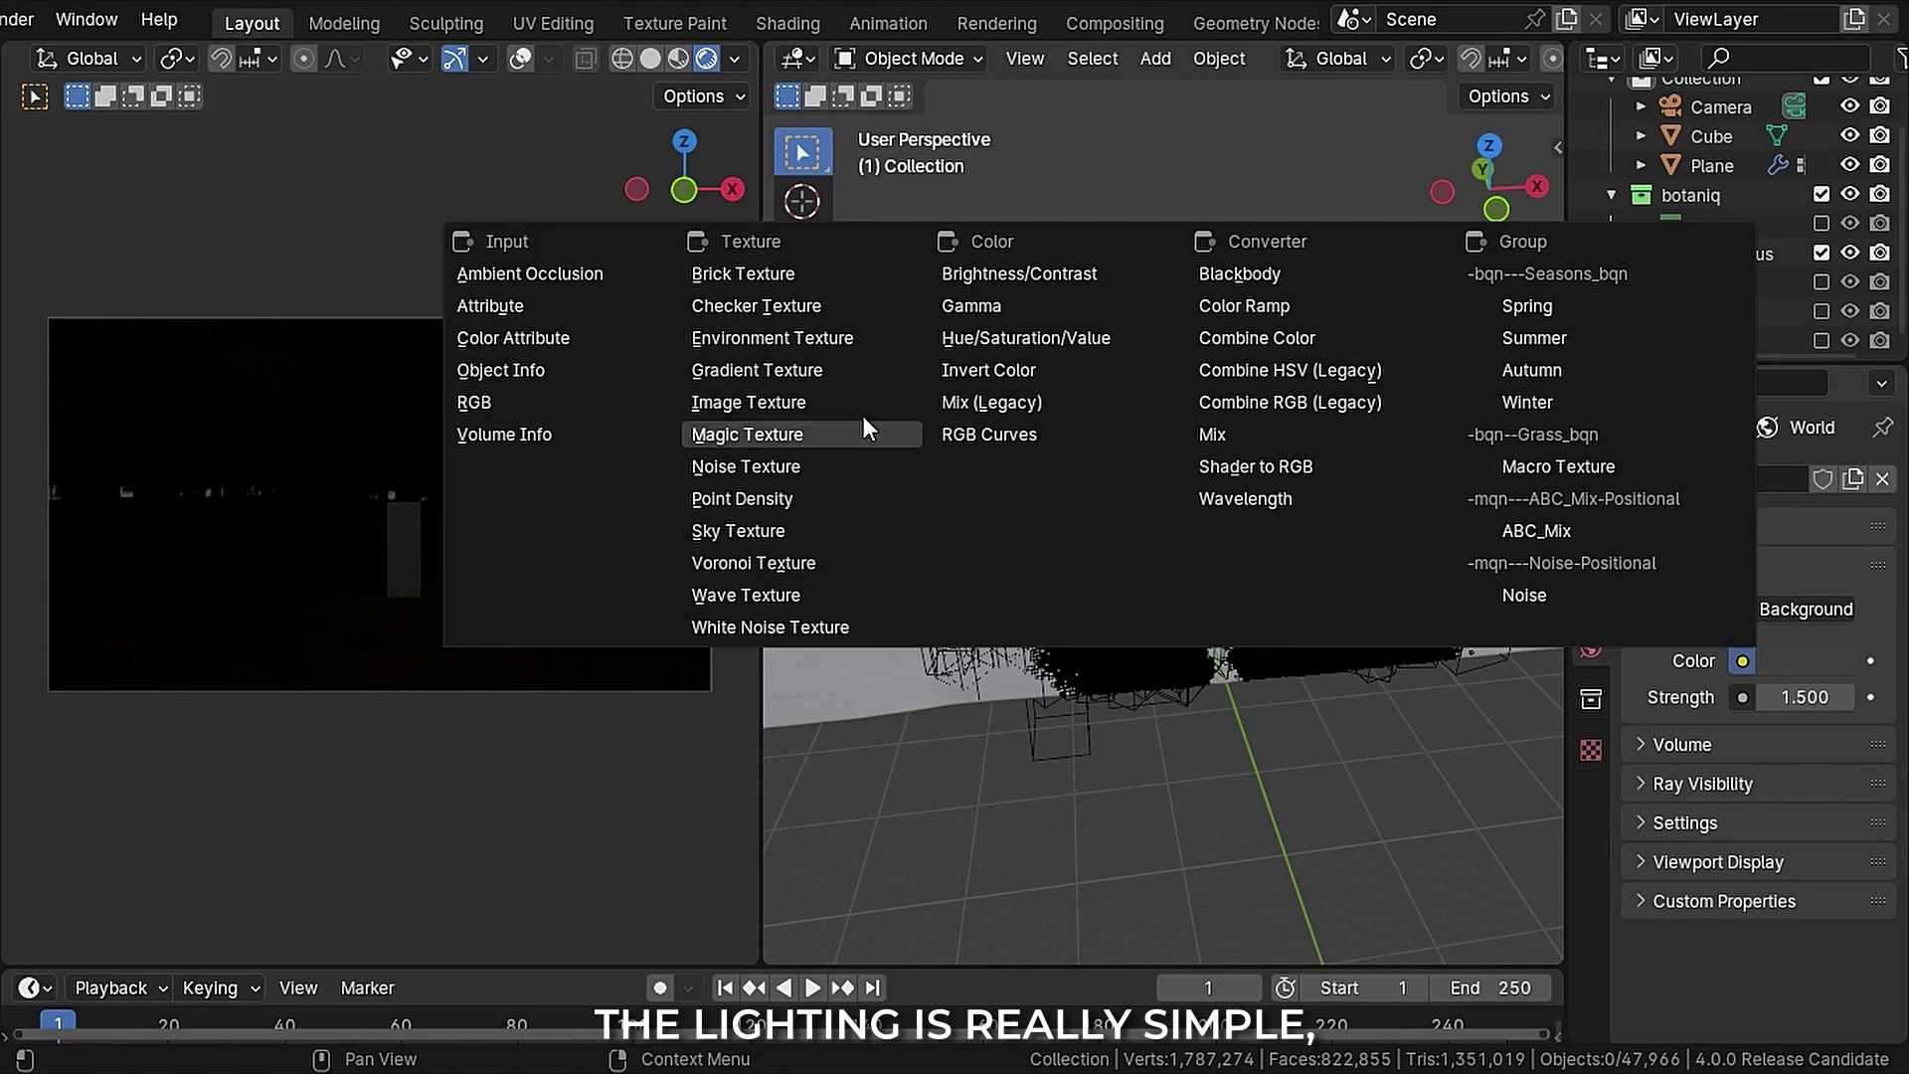
left_click(774, 523)
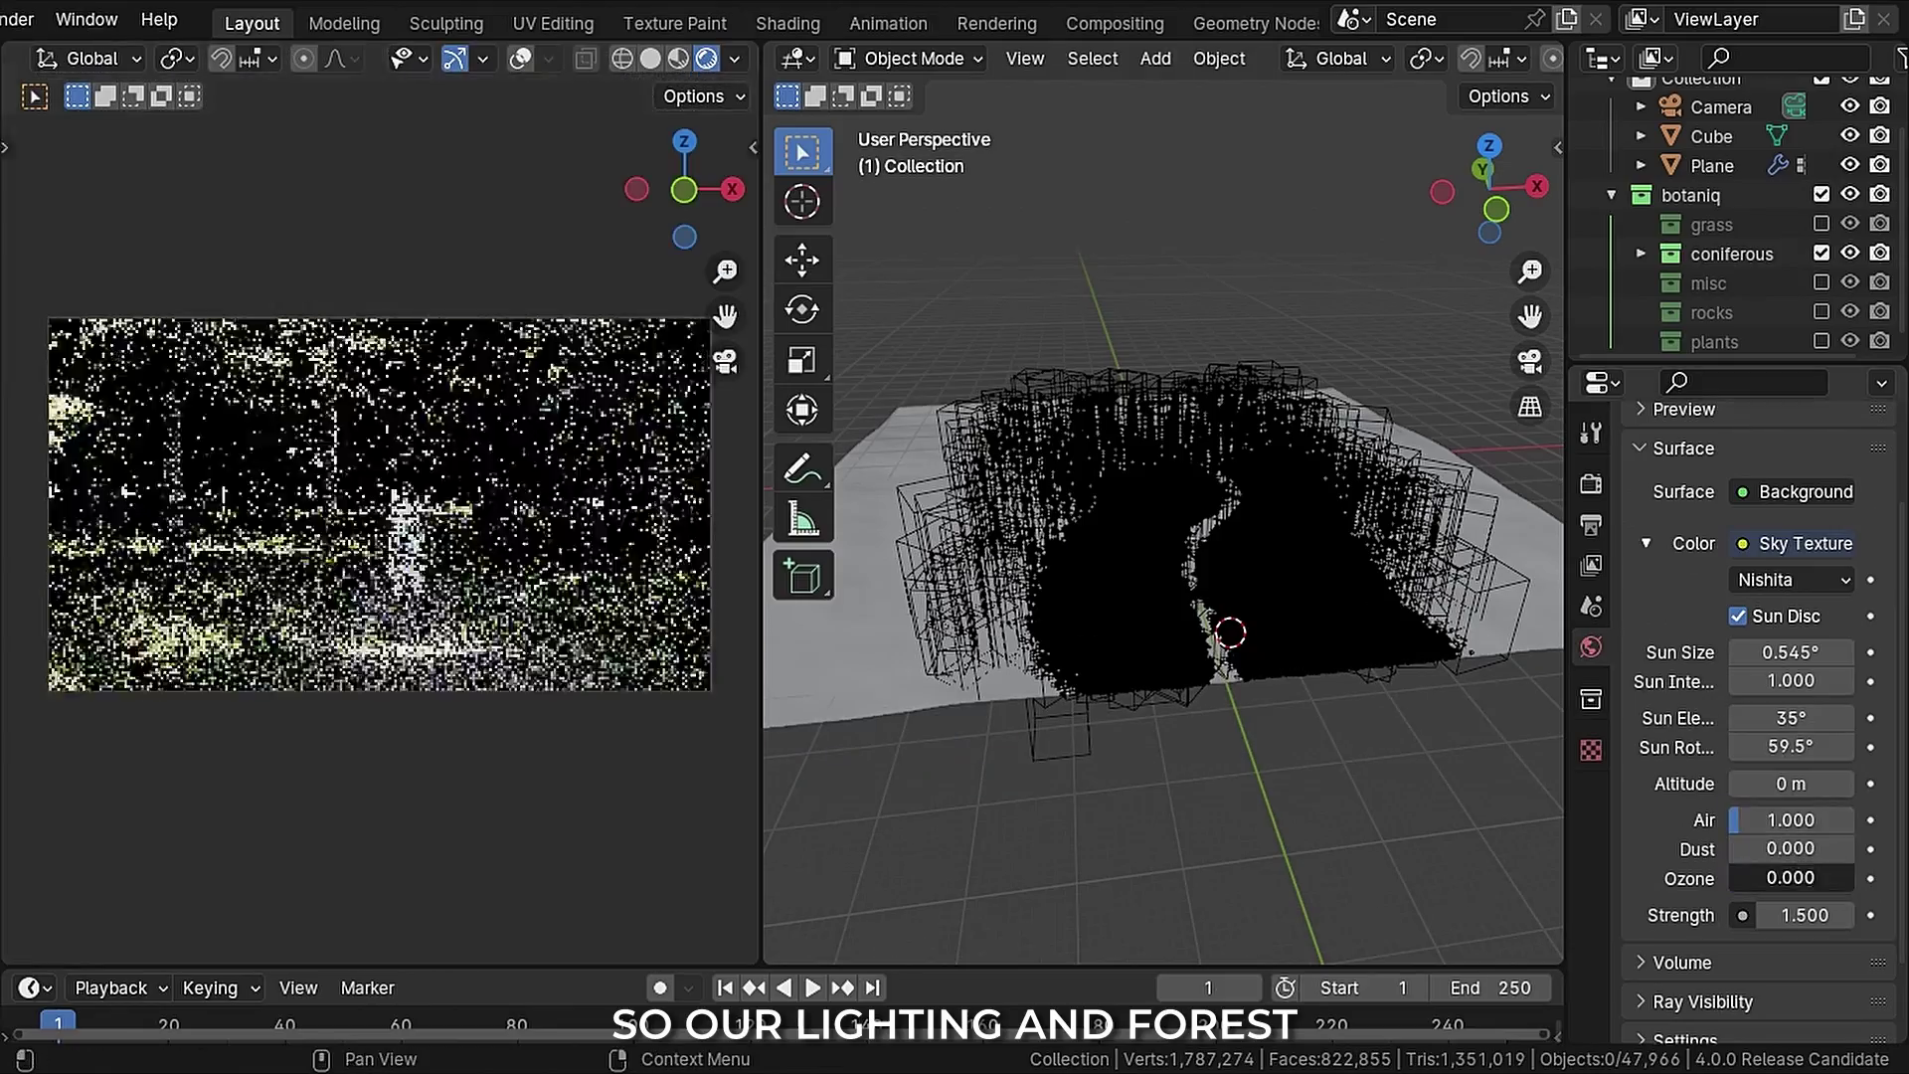
mouse_move(1760, 877)
left_mouse_down()
mouse_move(1819, 850)
mouse_move(1750, 850)
left_mouse_up()
scroll(418, 542, "up", 4)
left_click_drag(1794, 914, 1834, 914)
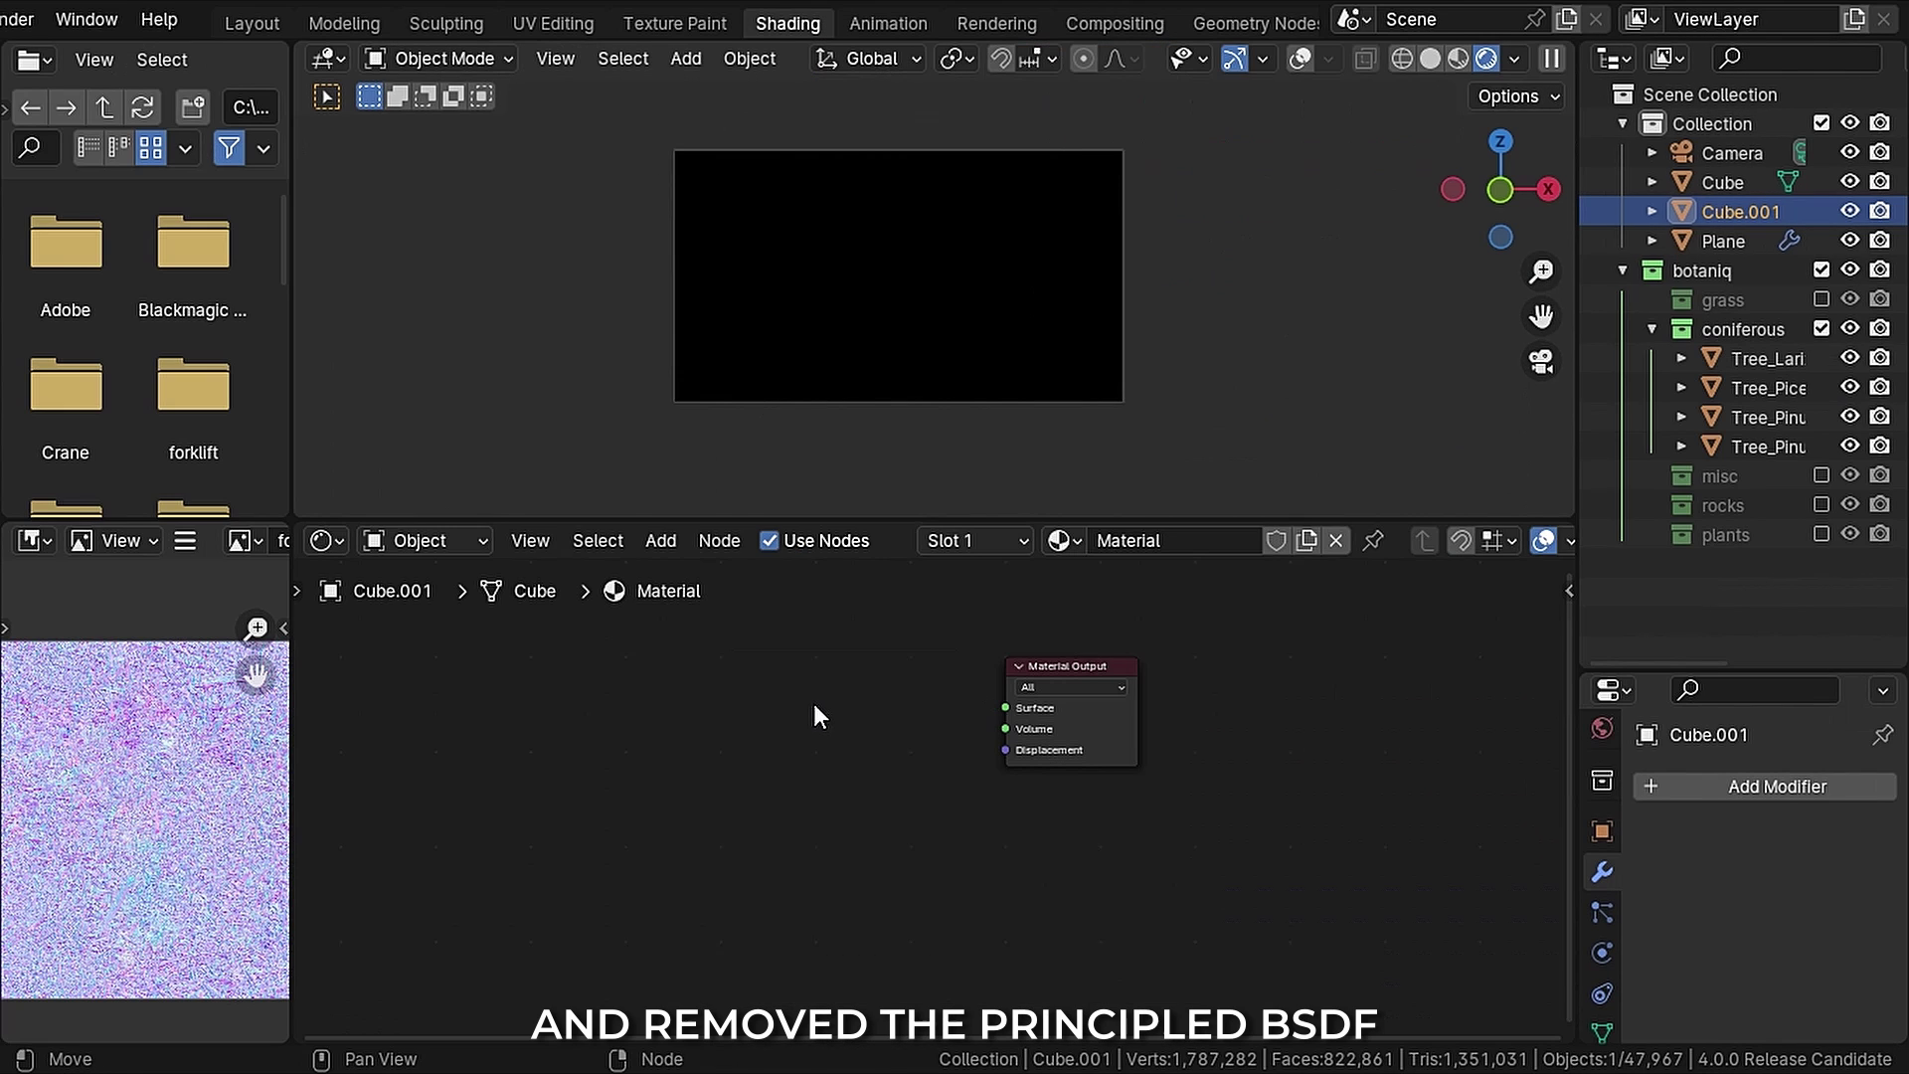
Step: Add a Principled Volume shader to Cube.001's material and connect it to the Material Output's Volume
key("shift+a")
type("prin")
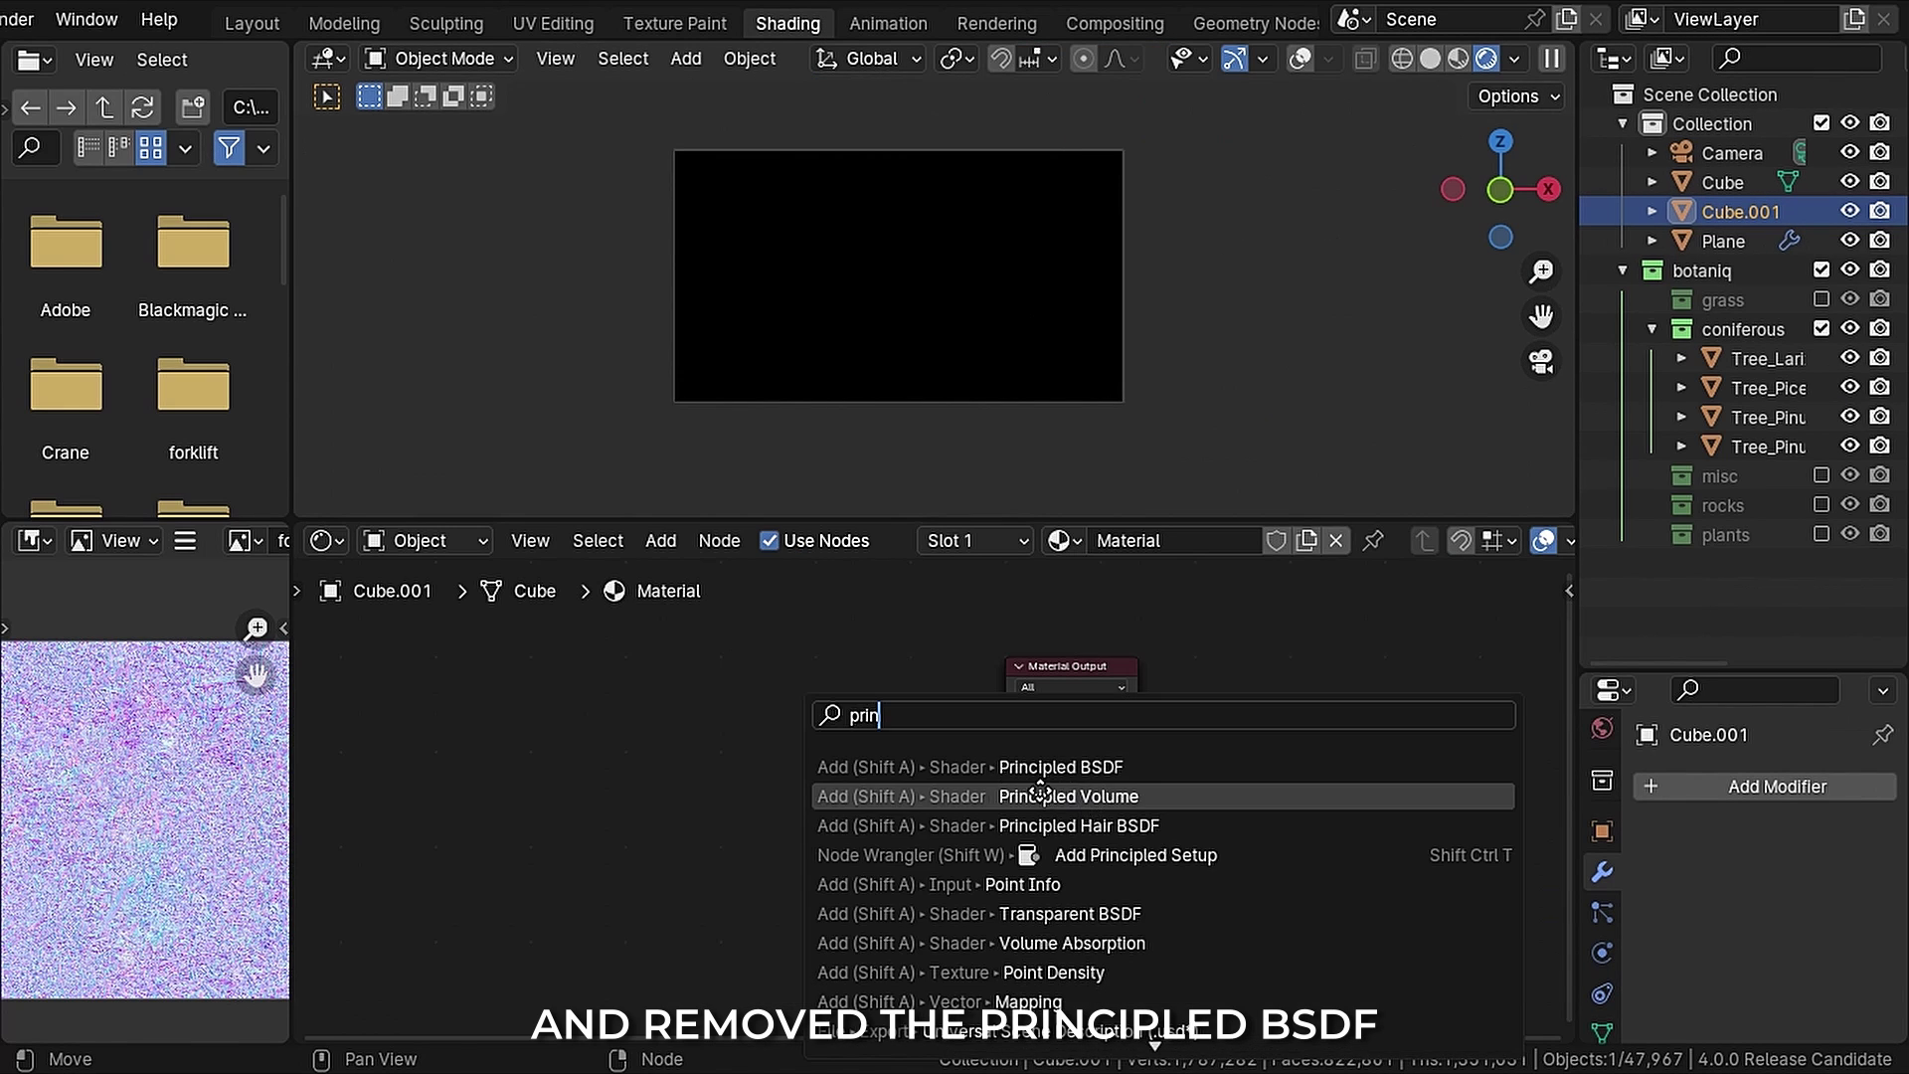
left_click(895, 794)
left_click(723, 684)
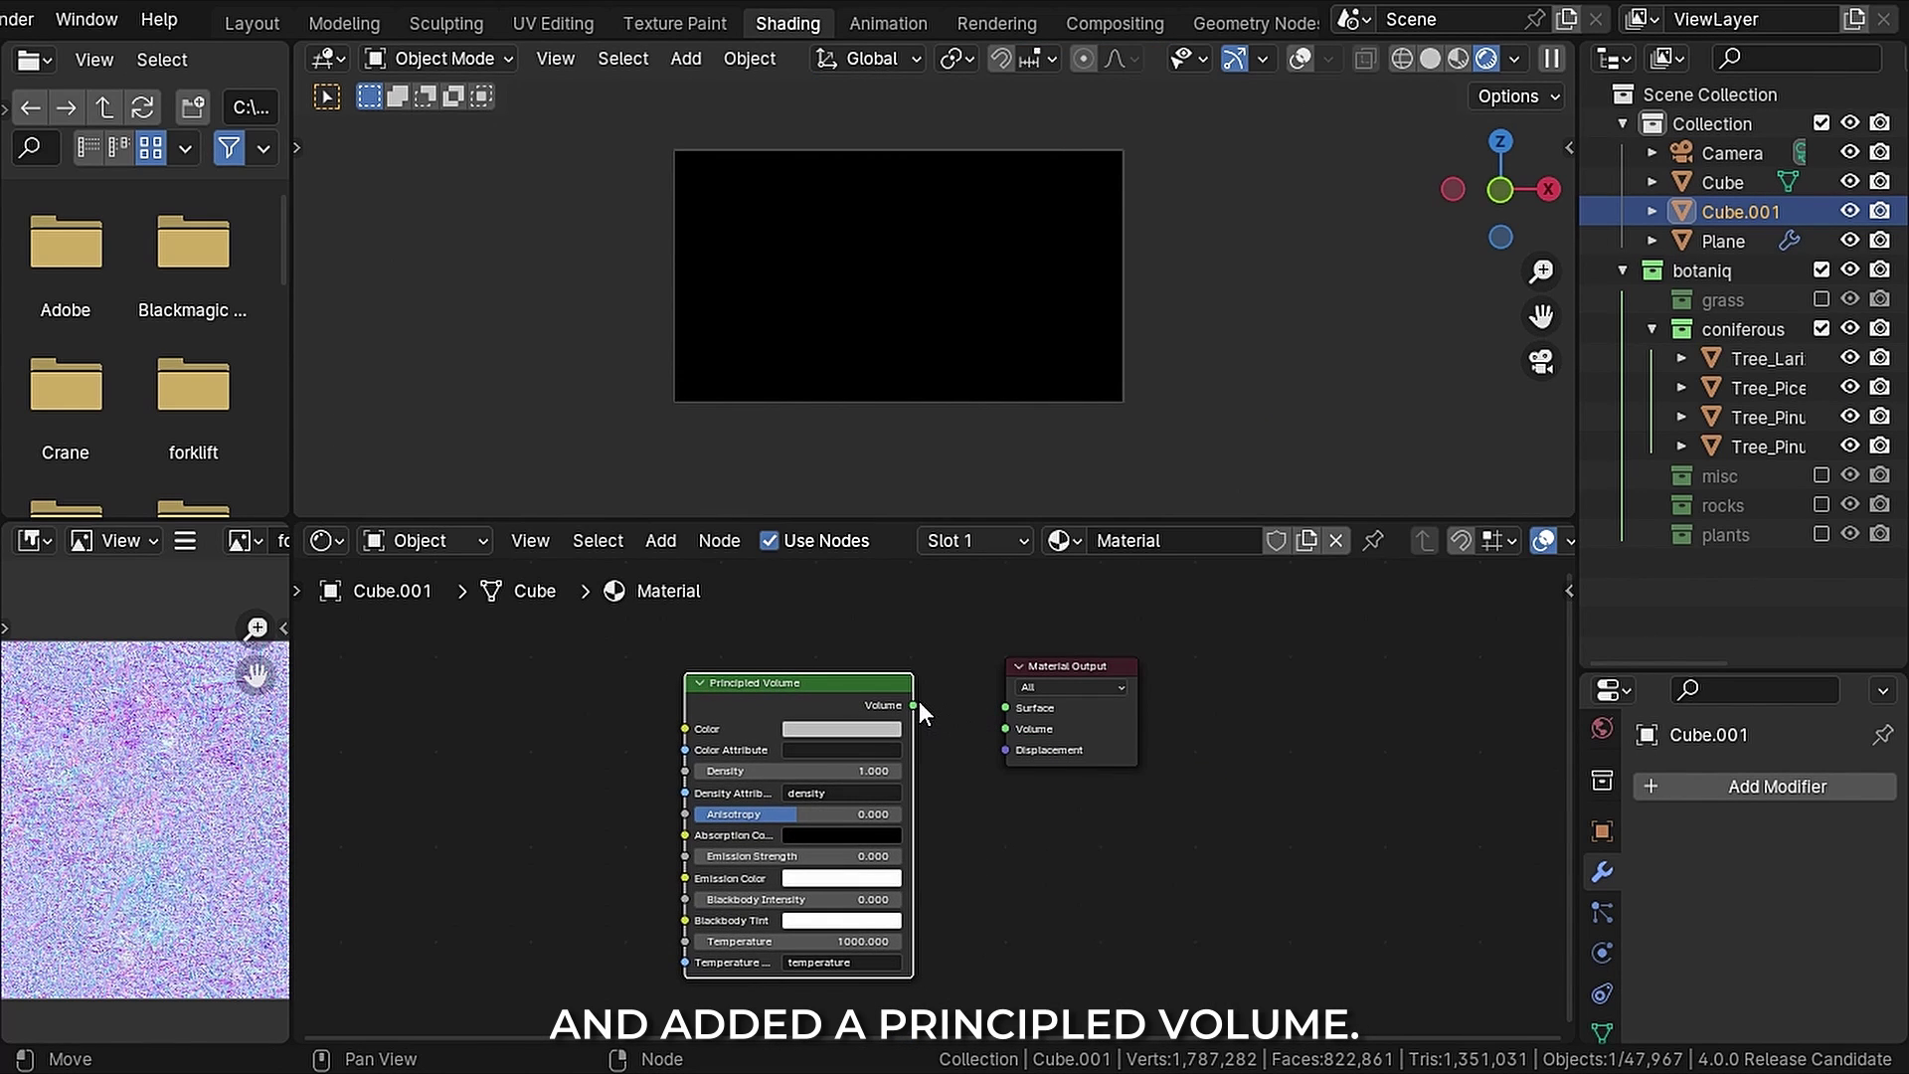
left_click_drag(913, 705, 1005, 729)
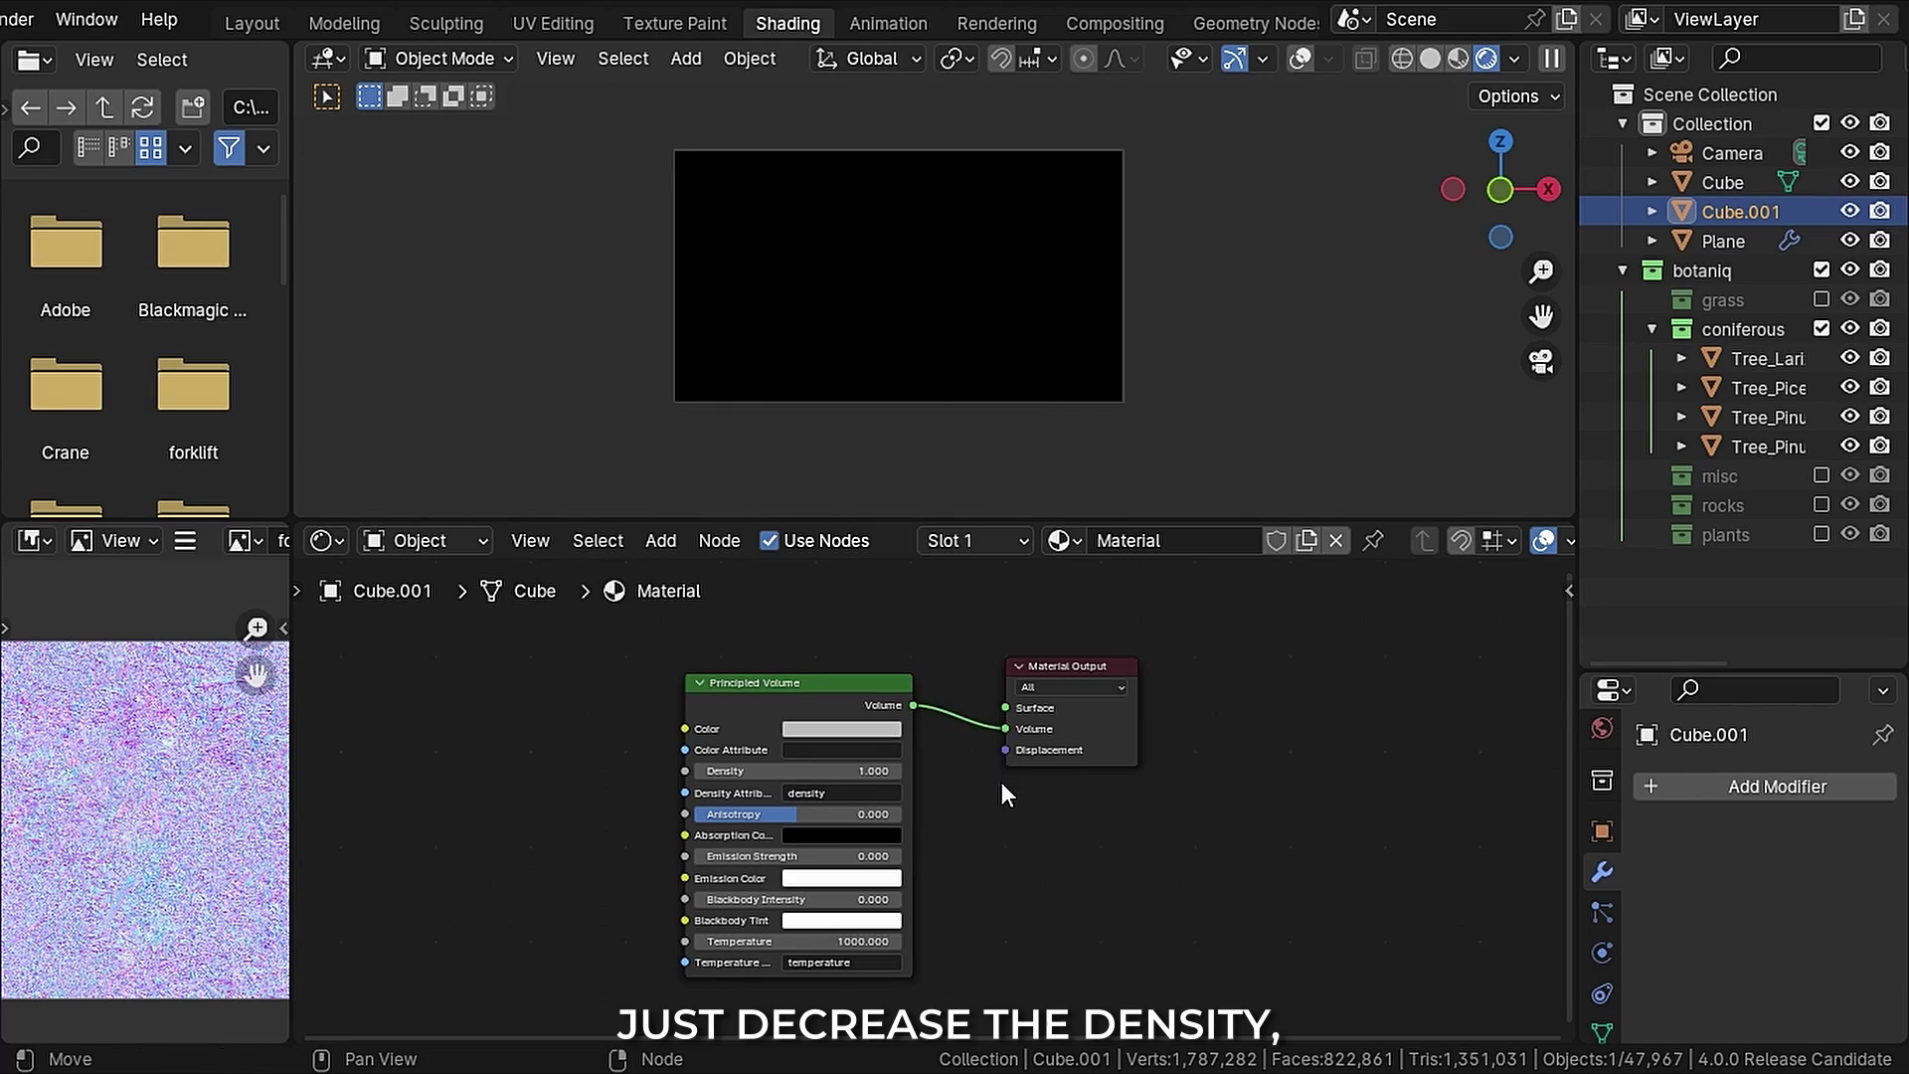
Step: Set the Principled Volume's Anisotropy to 0.3 and its Density to 0.002
type("2")
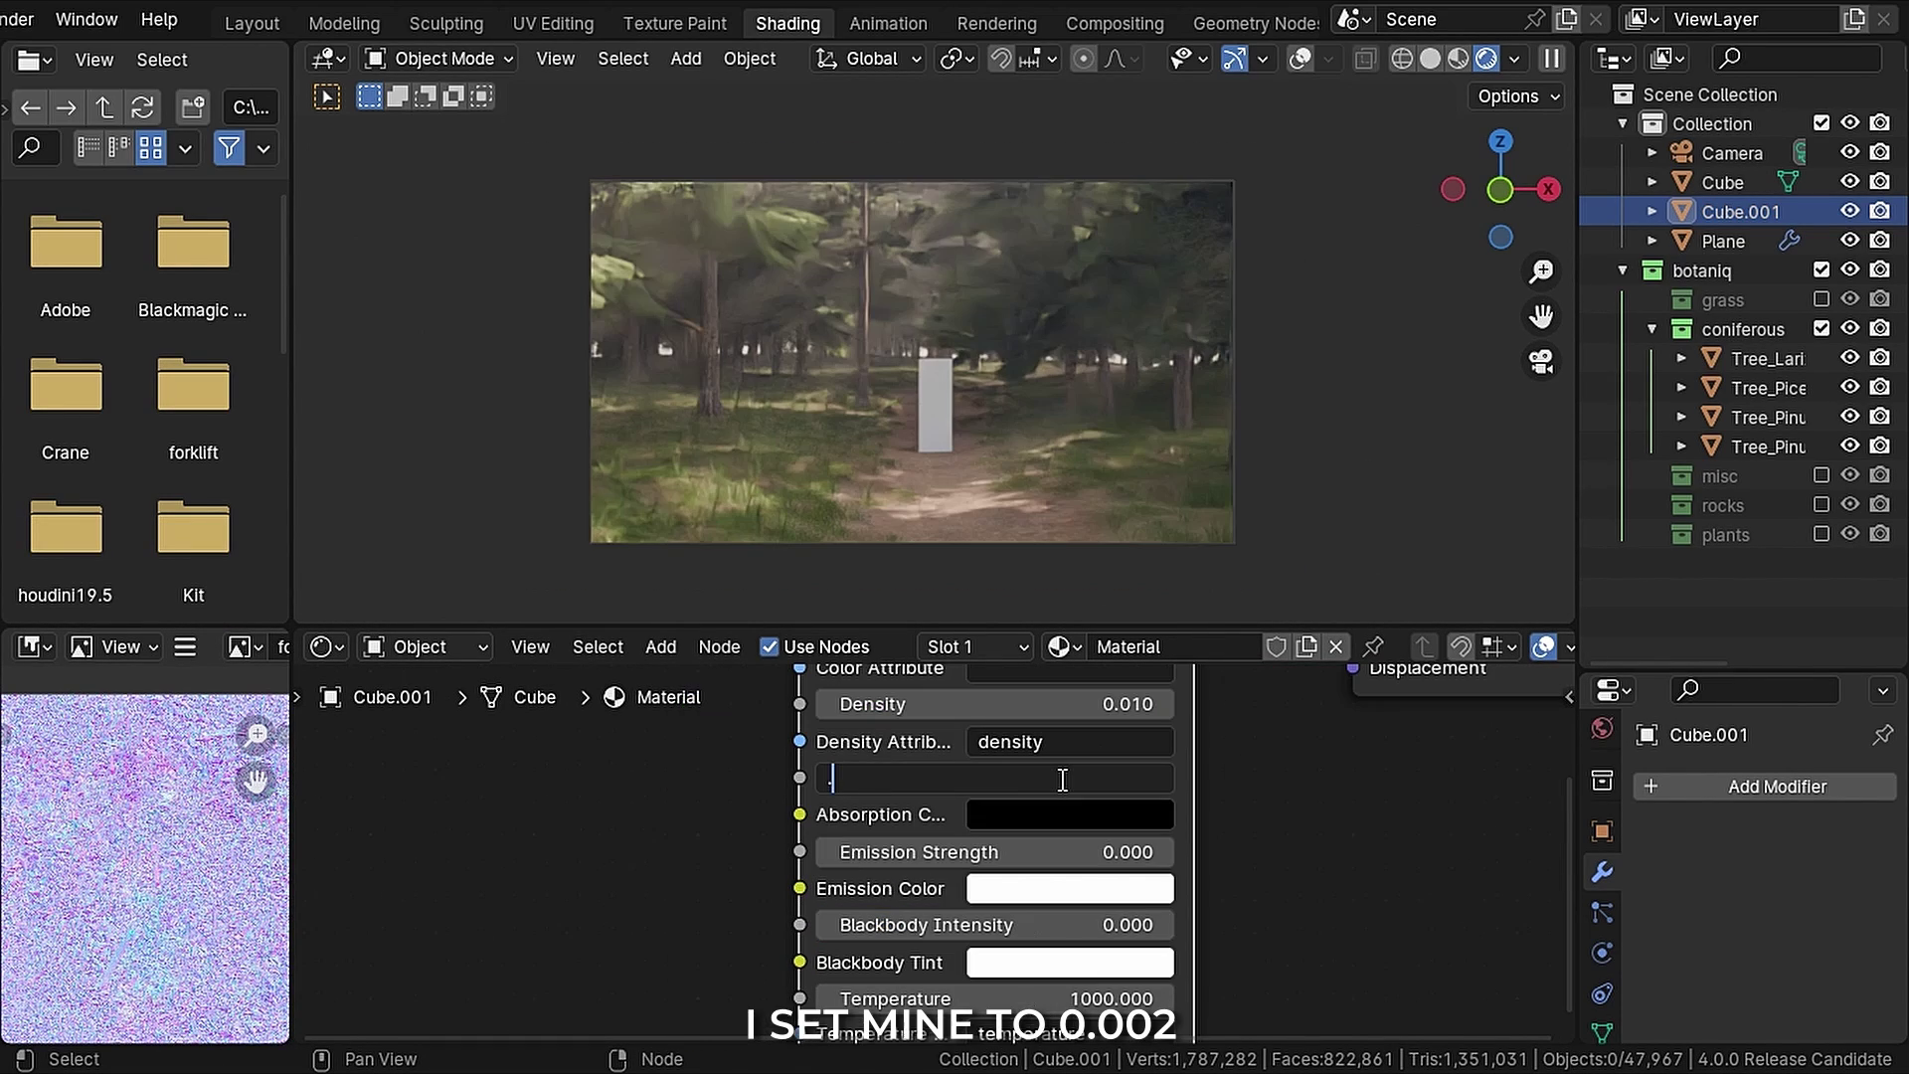
left_click(1063, 780)
type(".3")
key("Return")
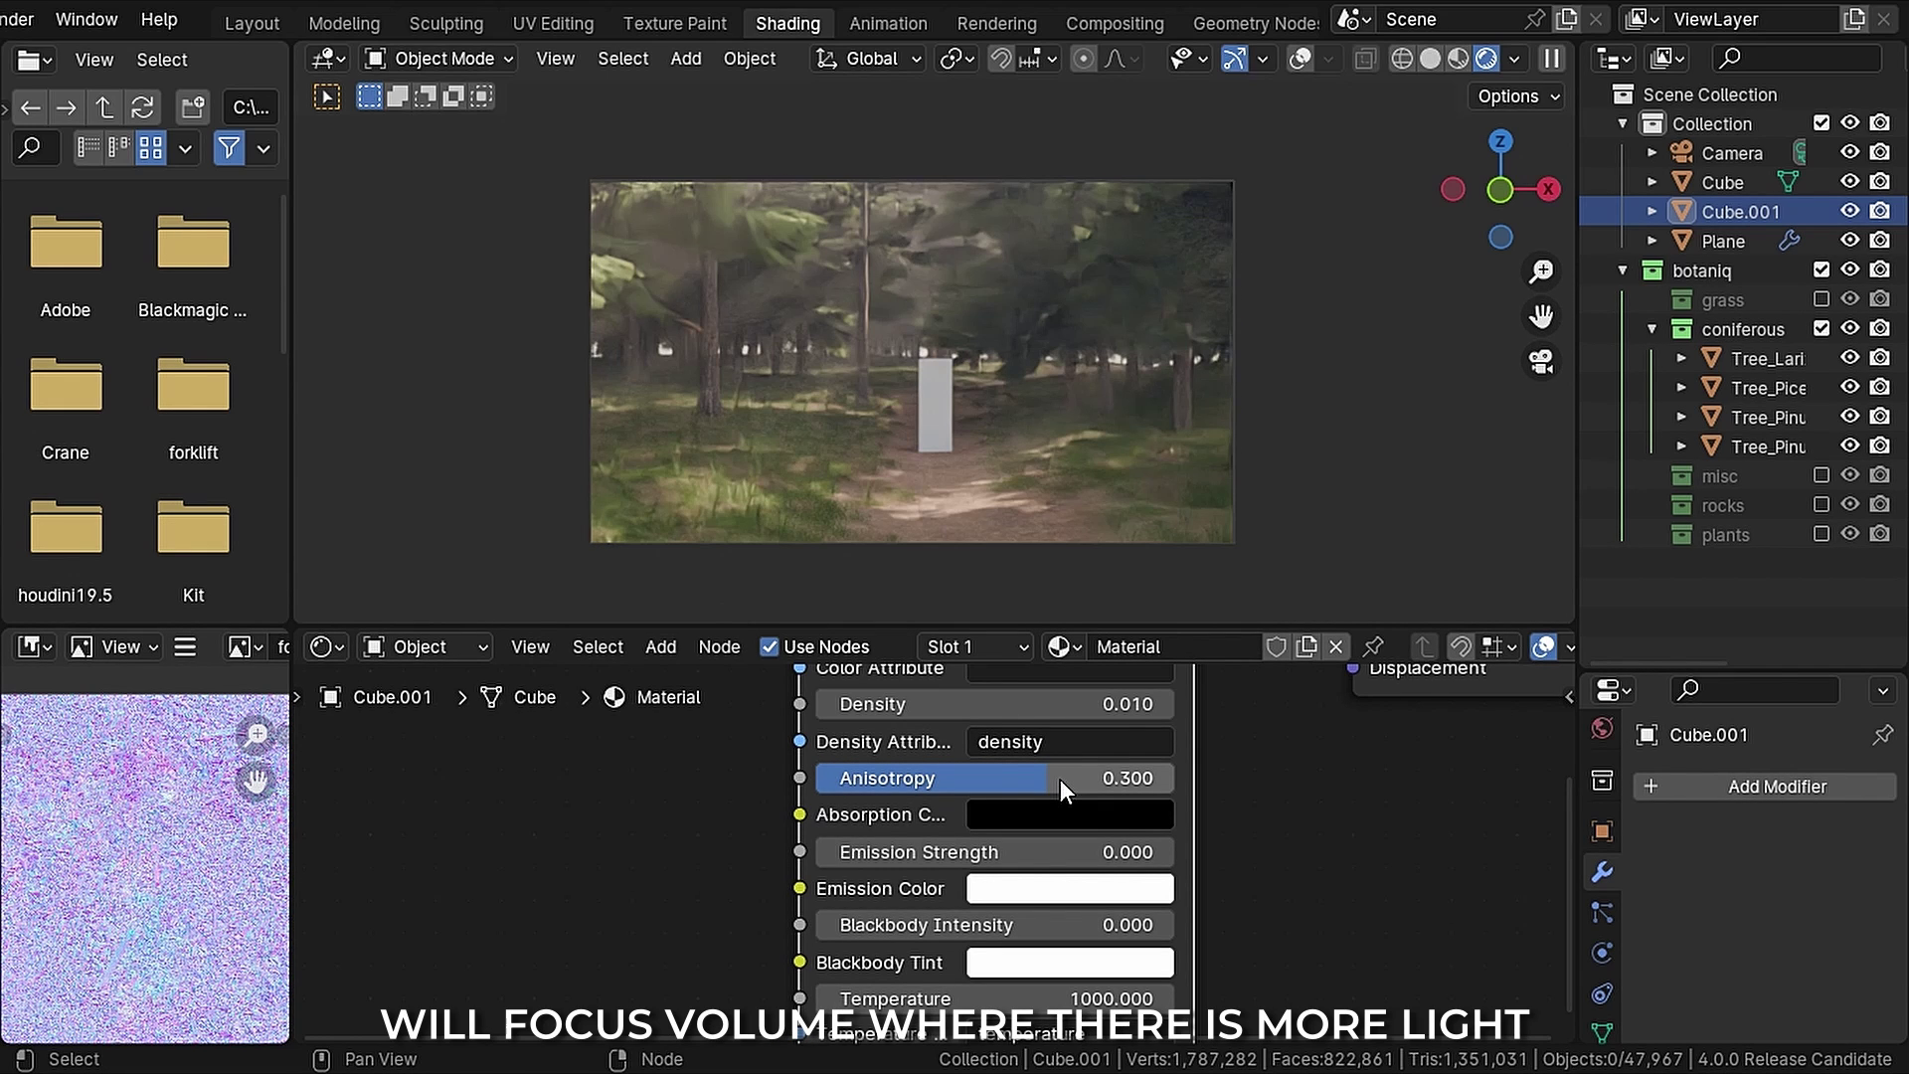
middle_click_drag(1059, 779, 1065, 861)
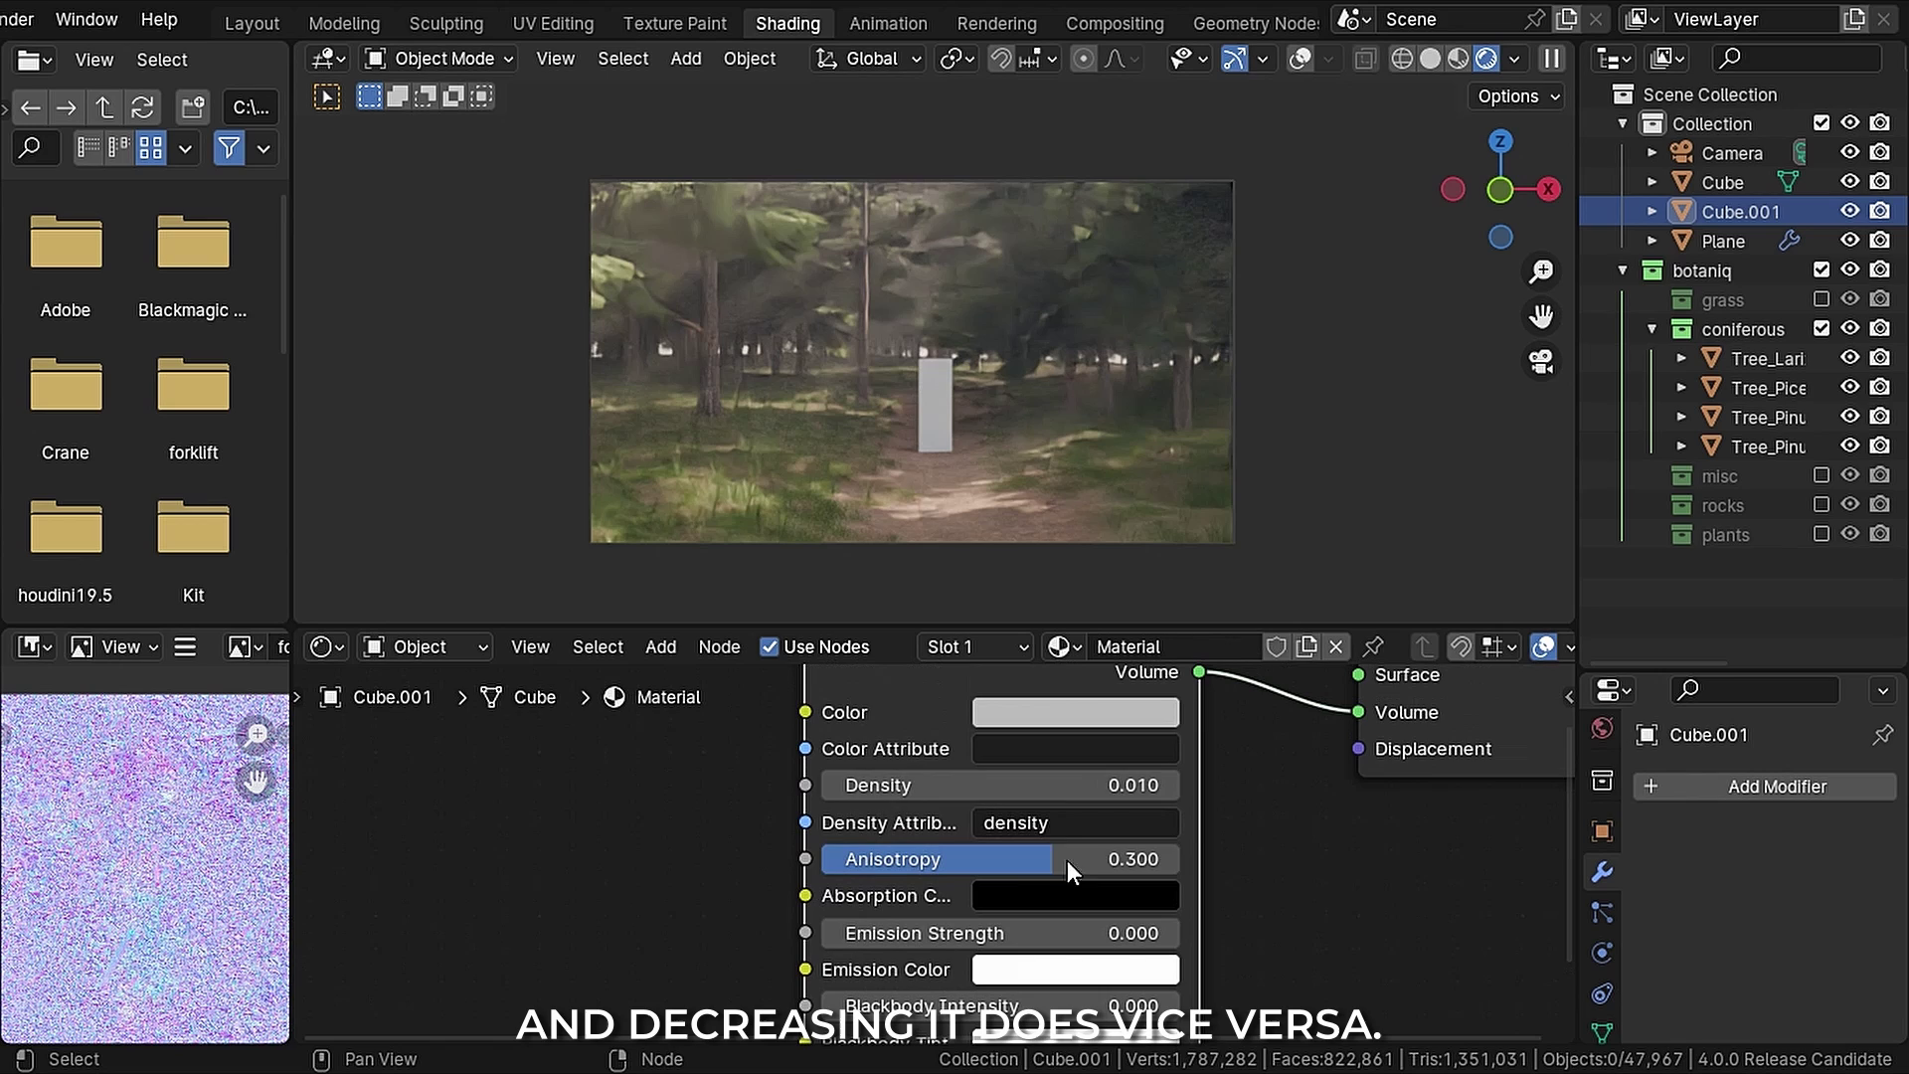
left_click(1075, 778)
left_click(973, 787)
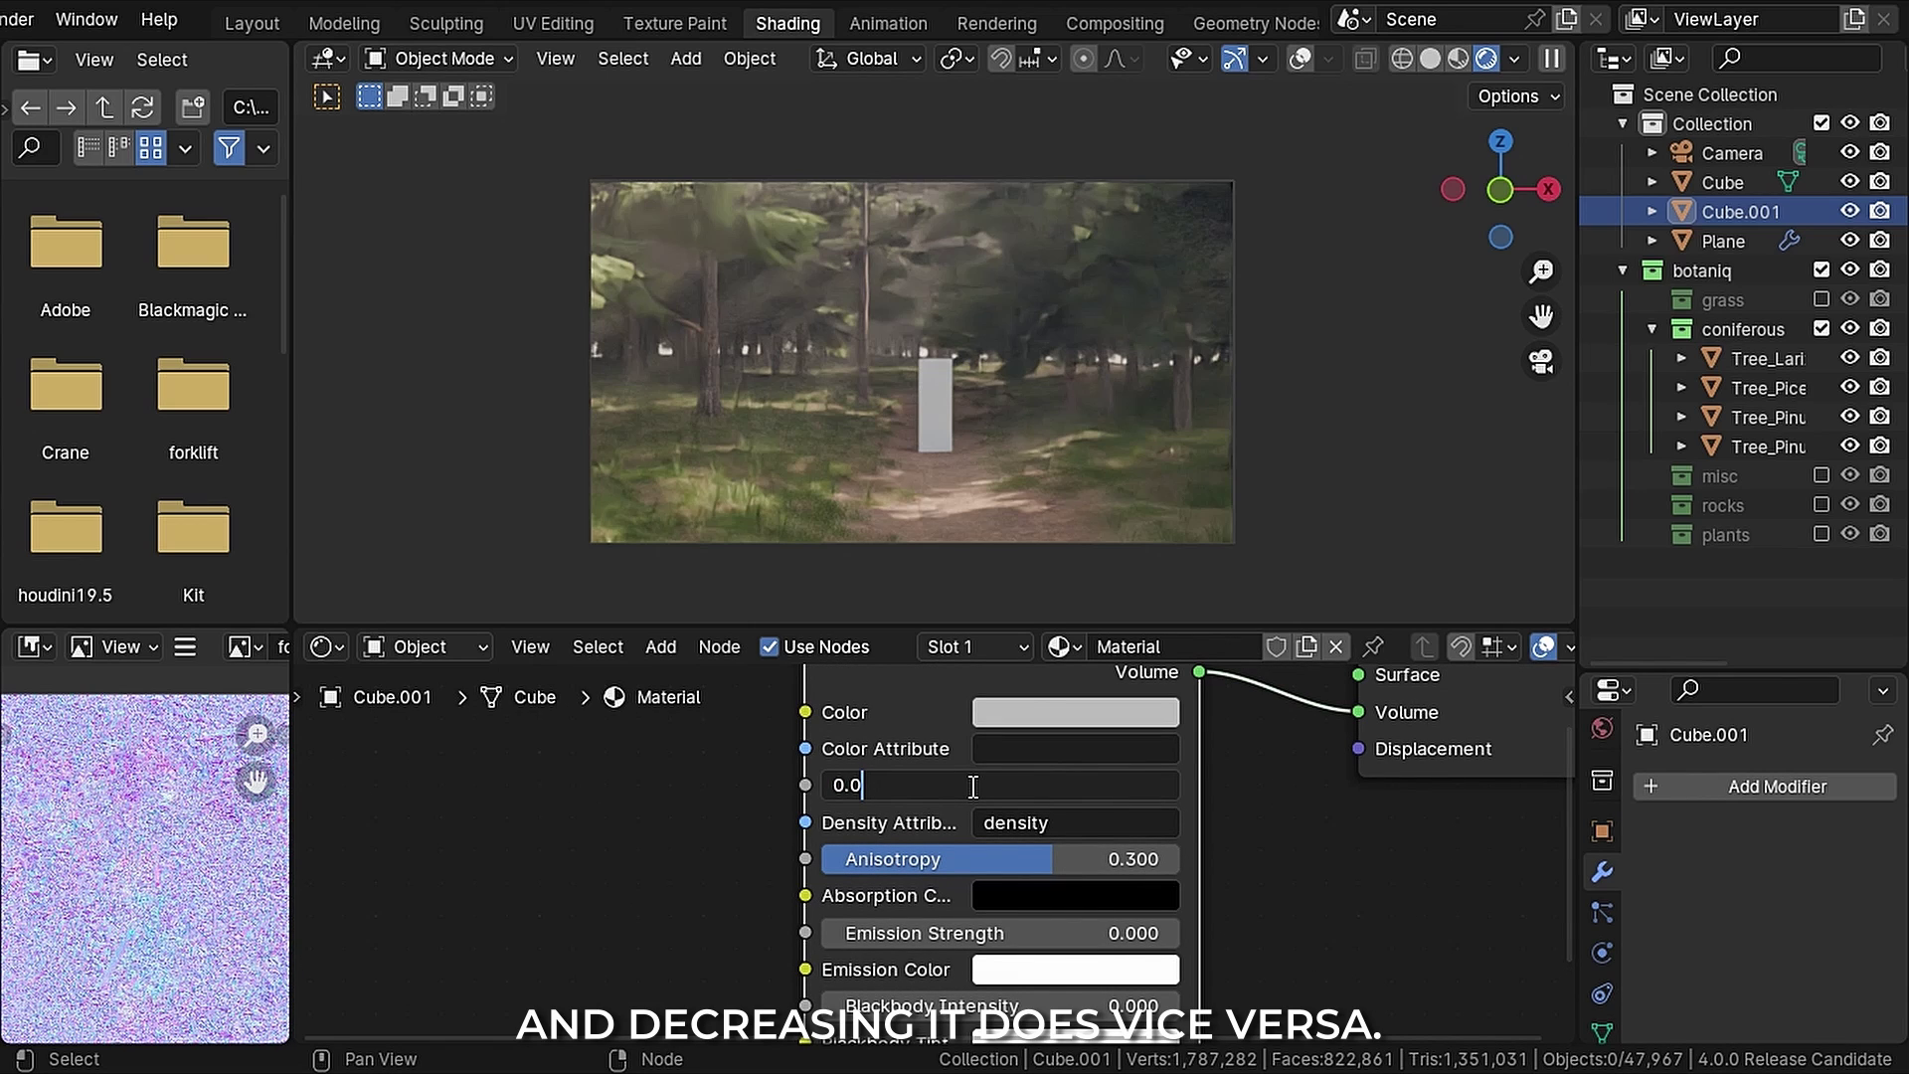
type("02")
key("Return")
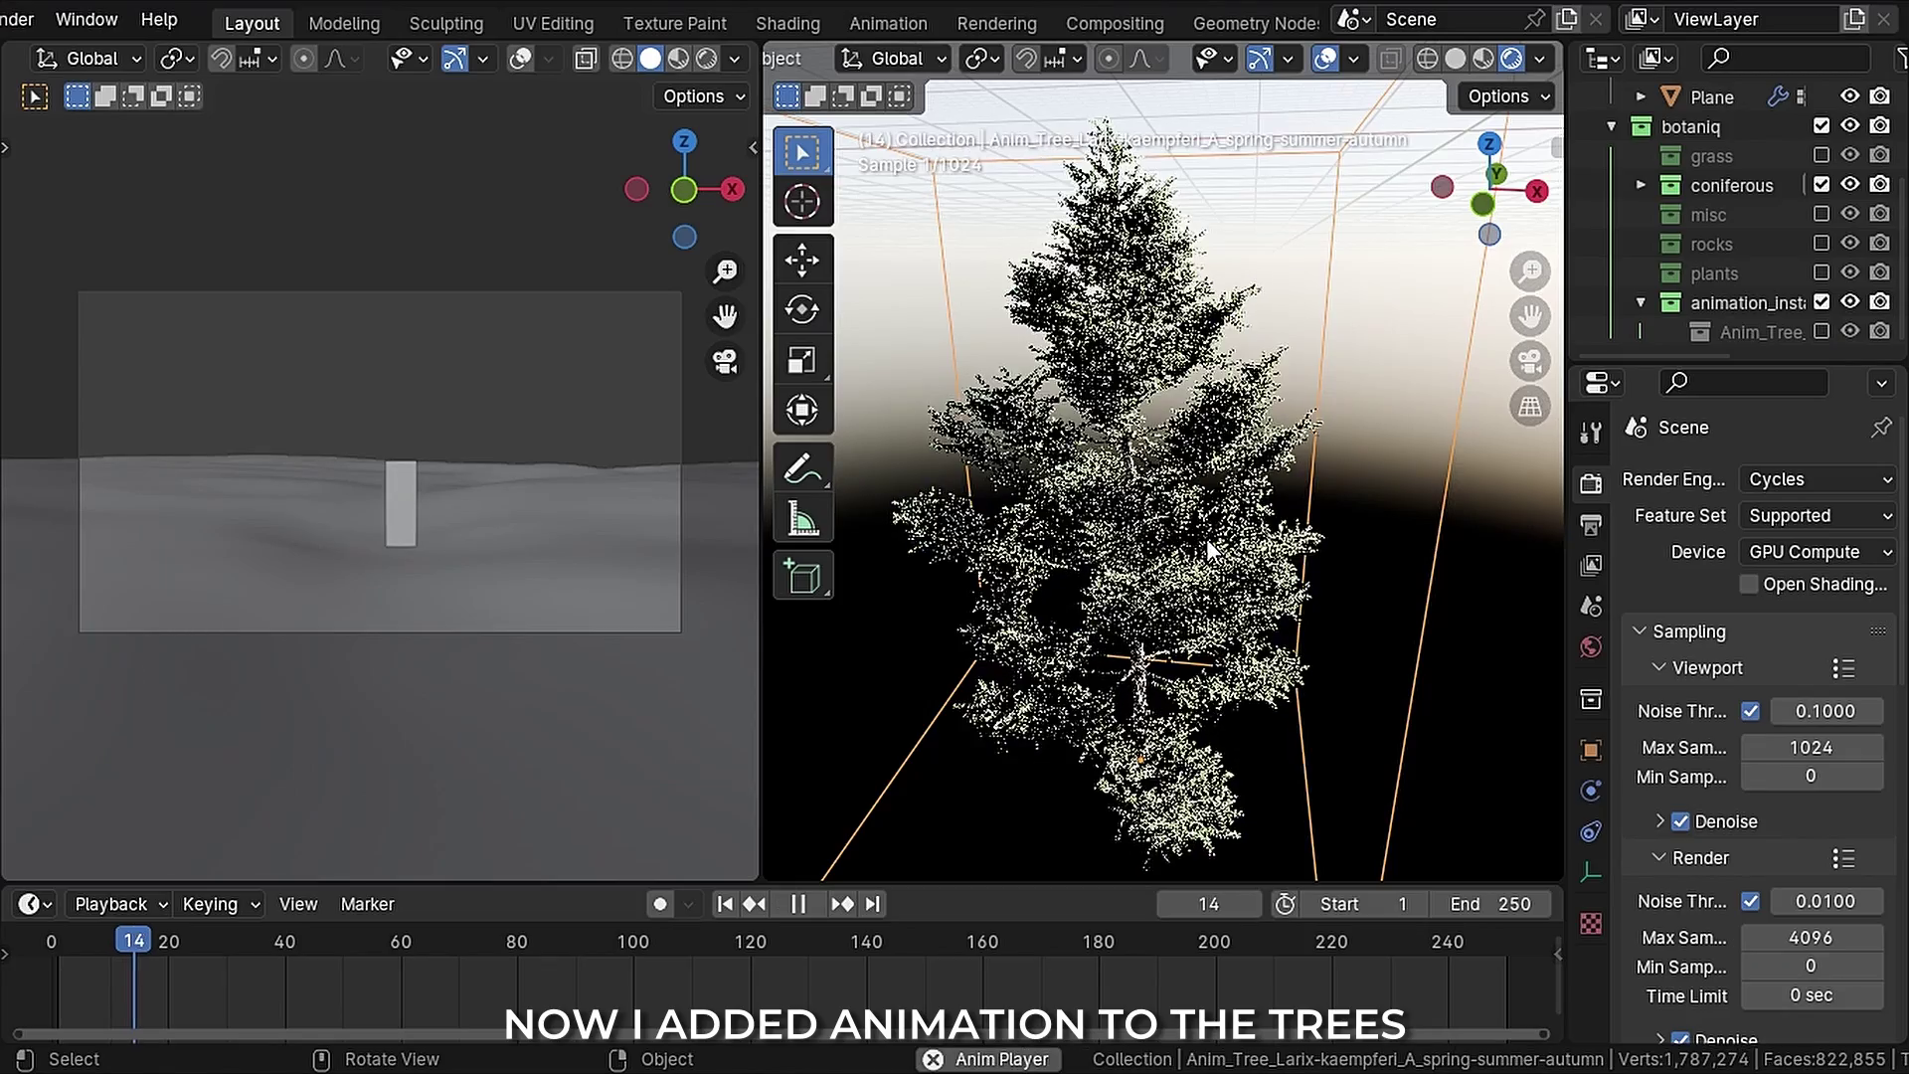
Step: Play back the isolated larch tree's animation around frames 14, 241 and 1, and return the viewport to solid shading
key("space")
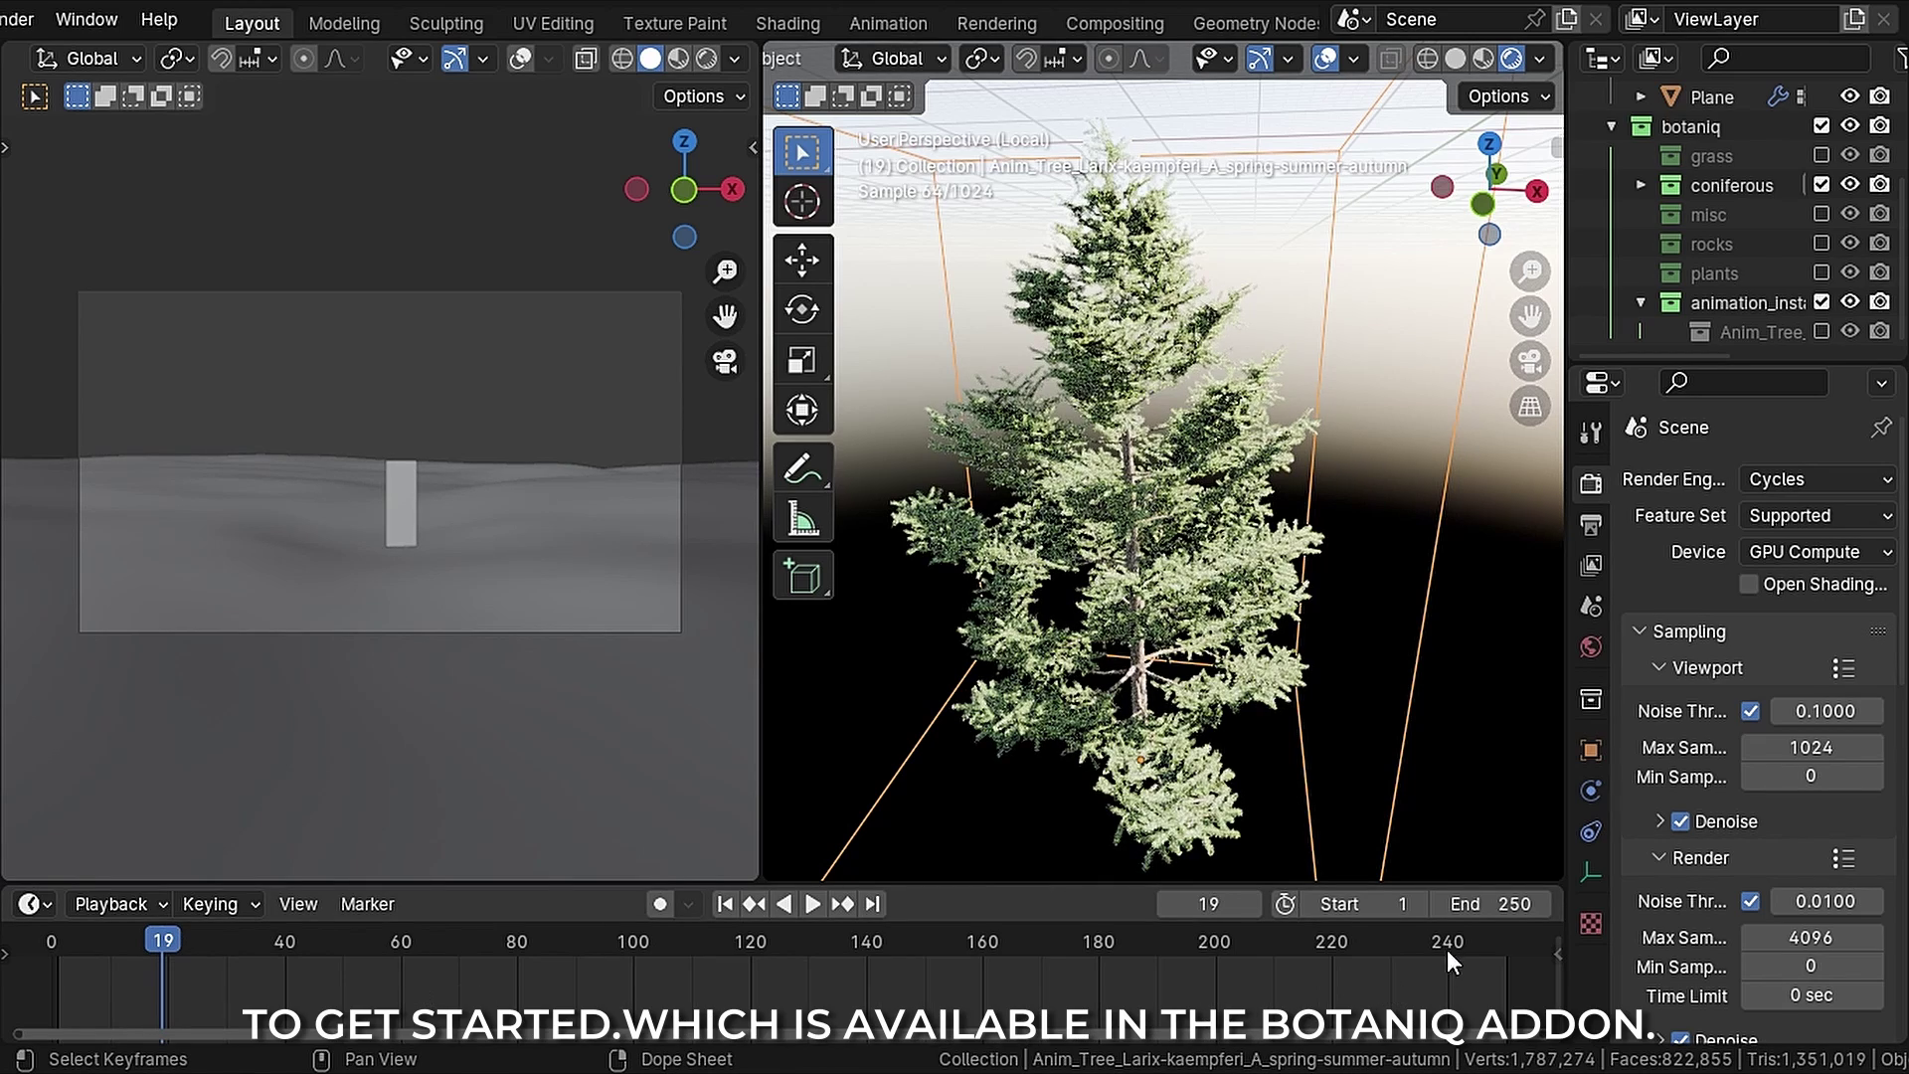
left_click(1448, 945)
key("space")
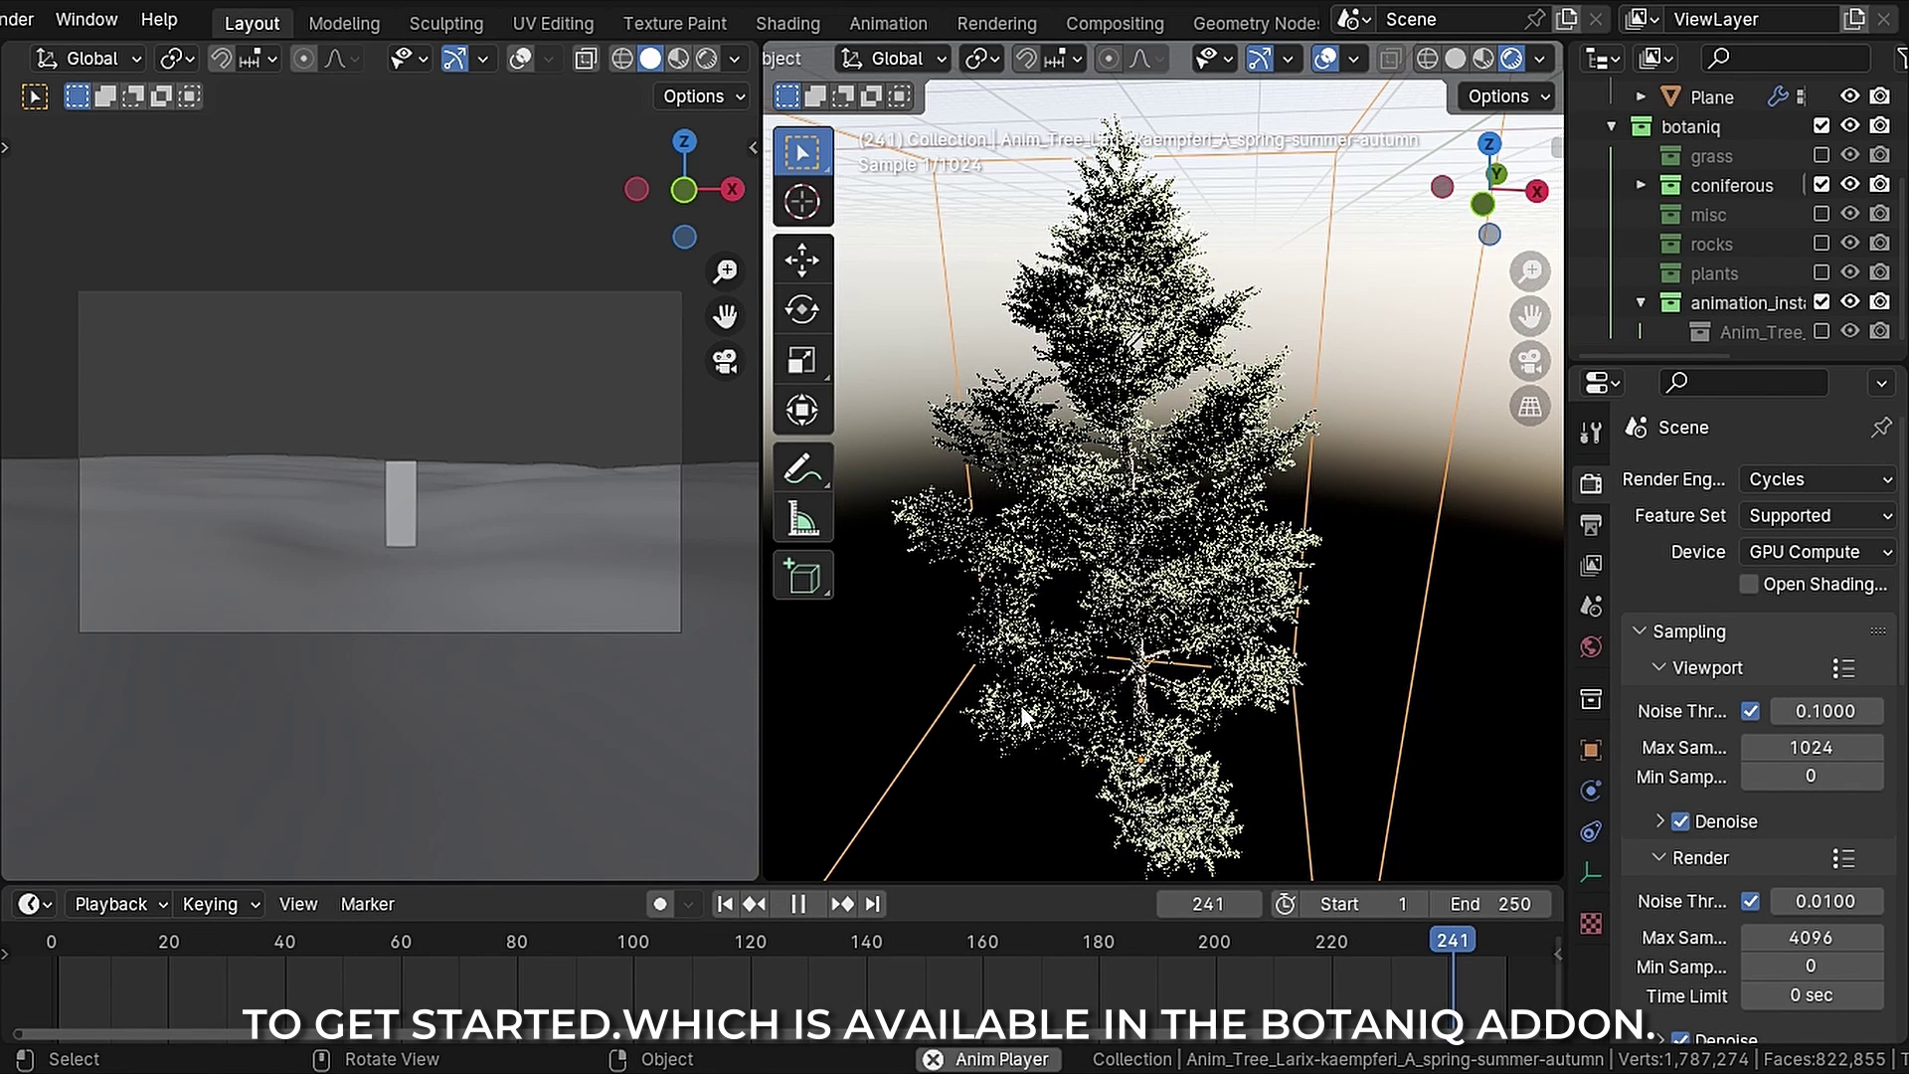
key("space")
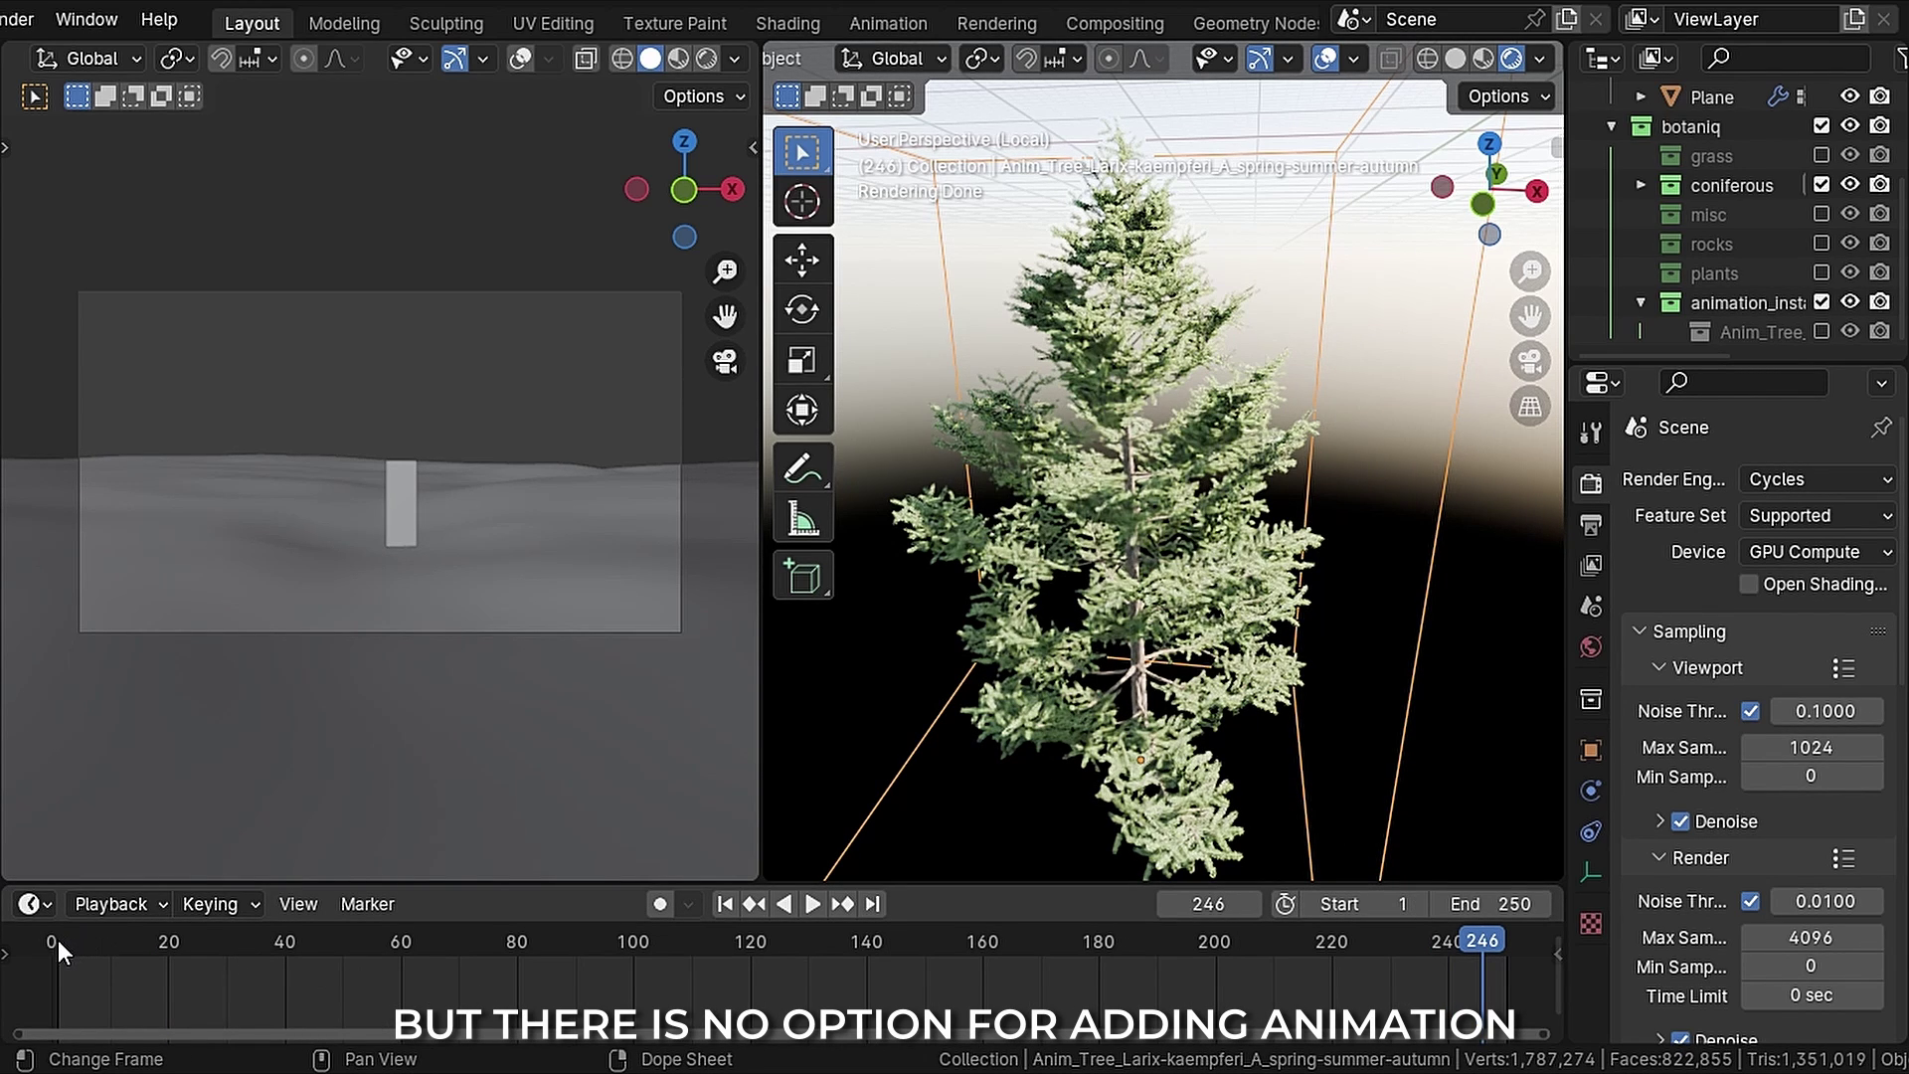
left_click(58, 940)
key("space")
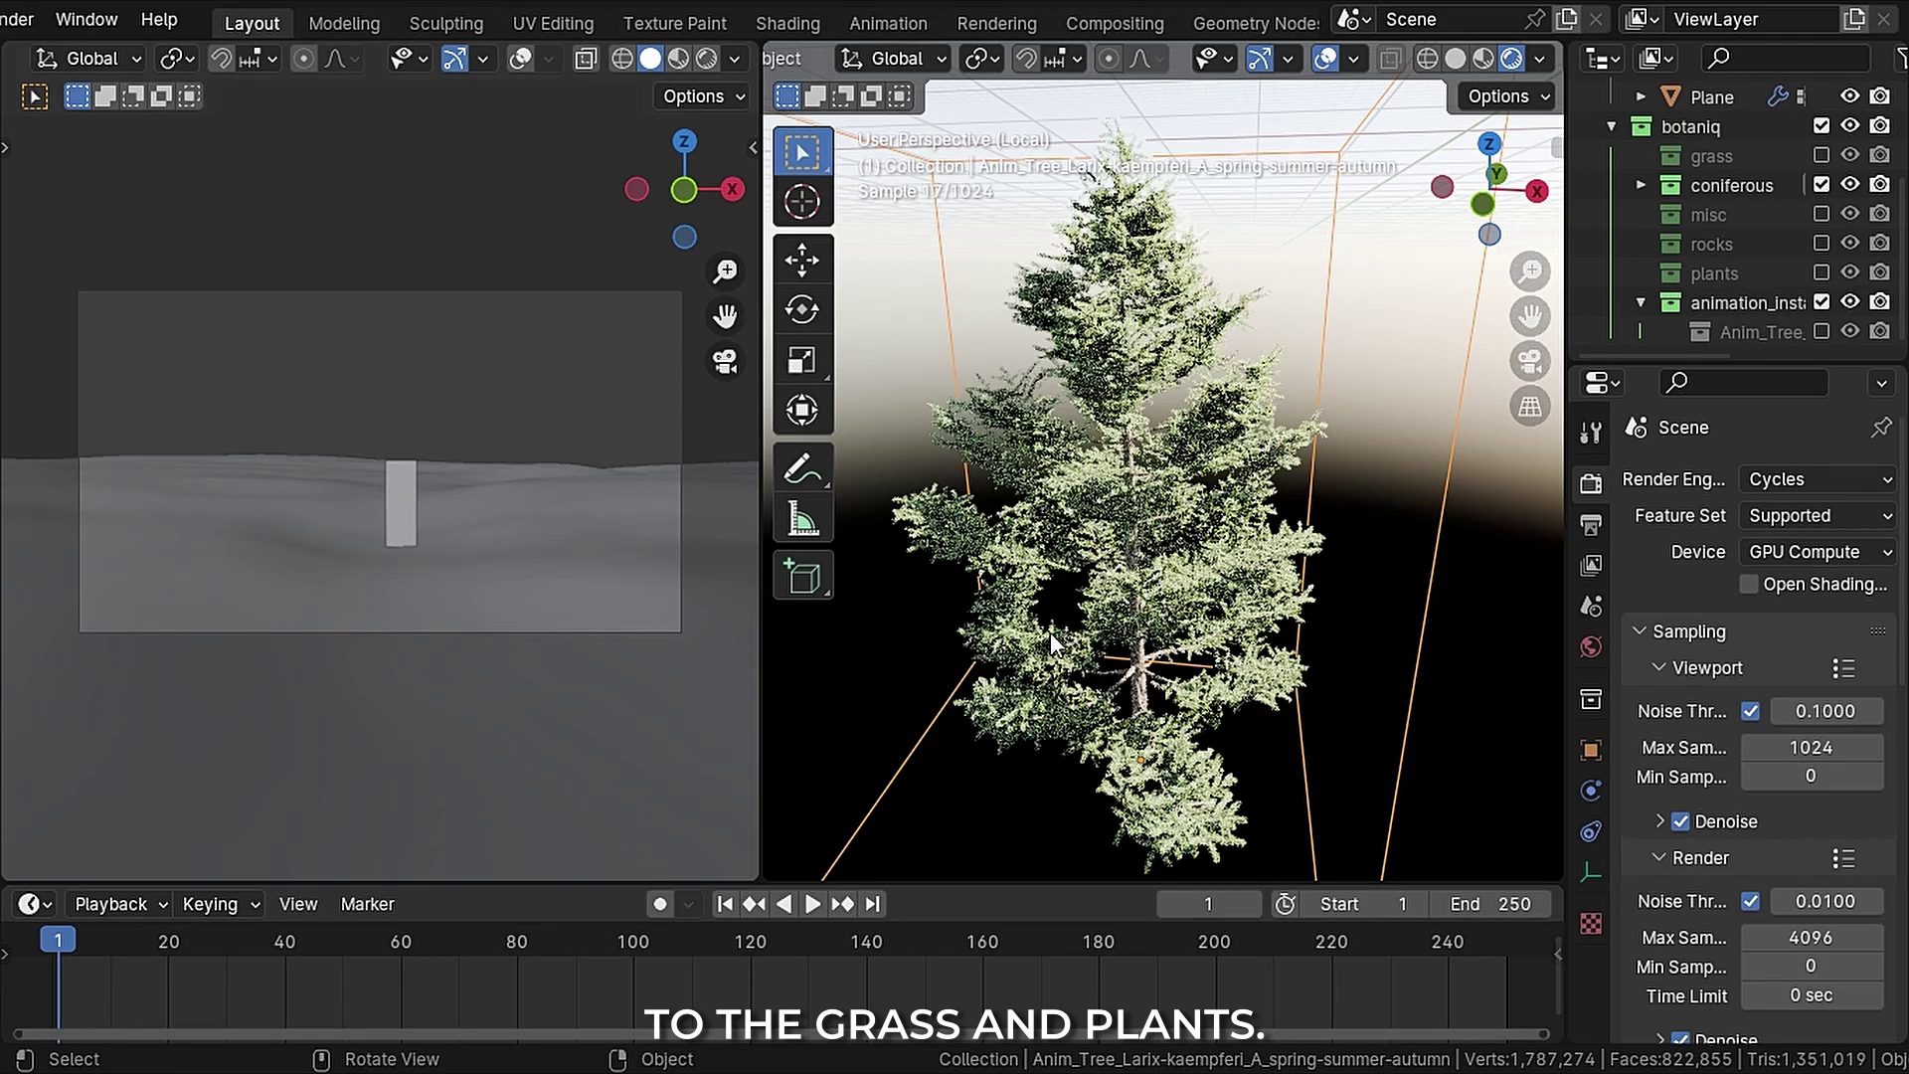
scroll(1175, 576, "down", 3)
key("space")
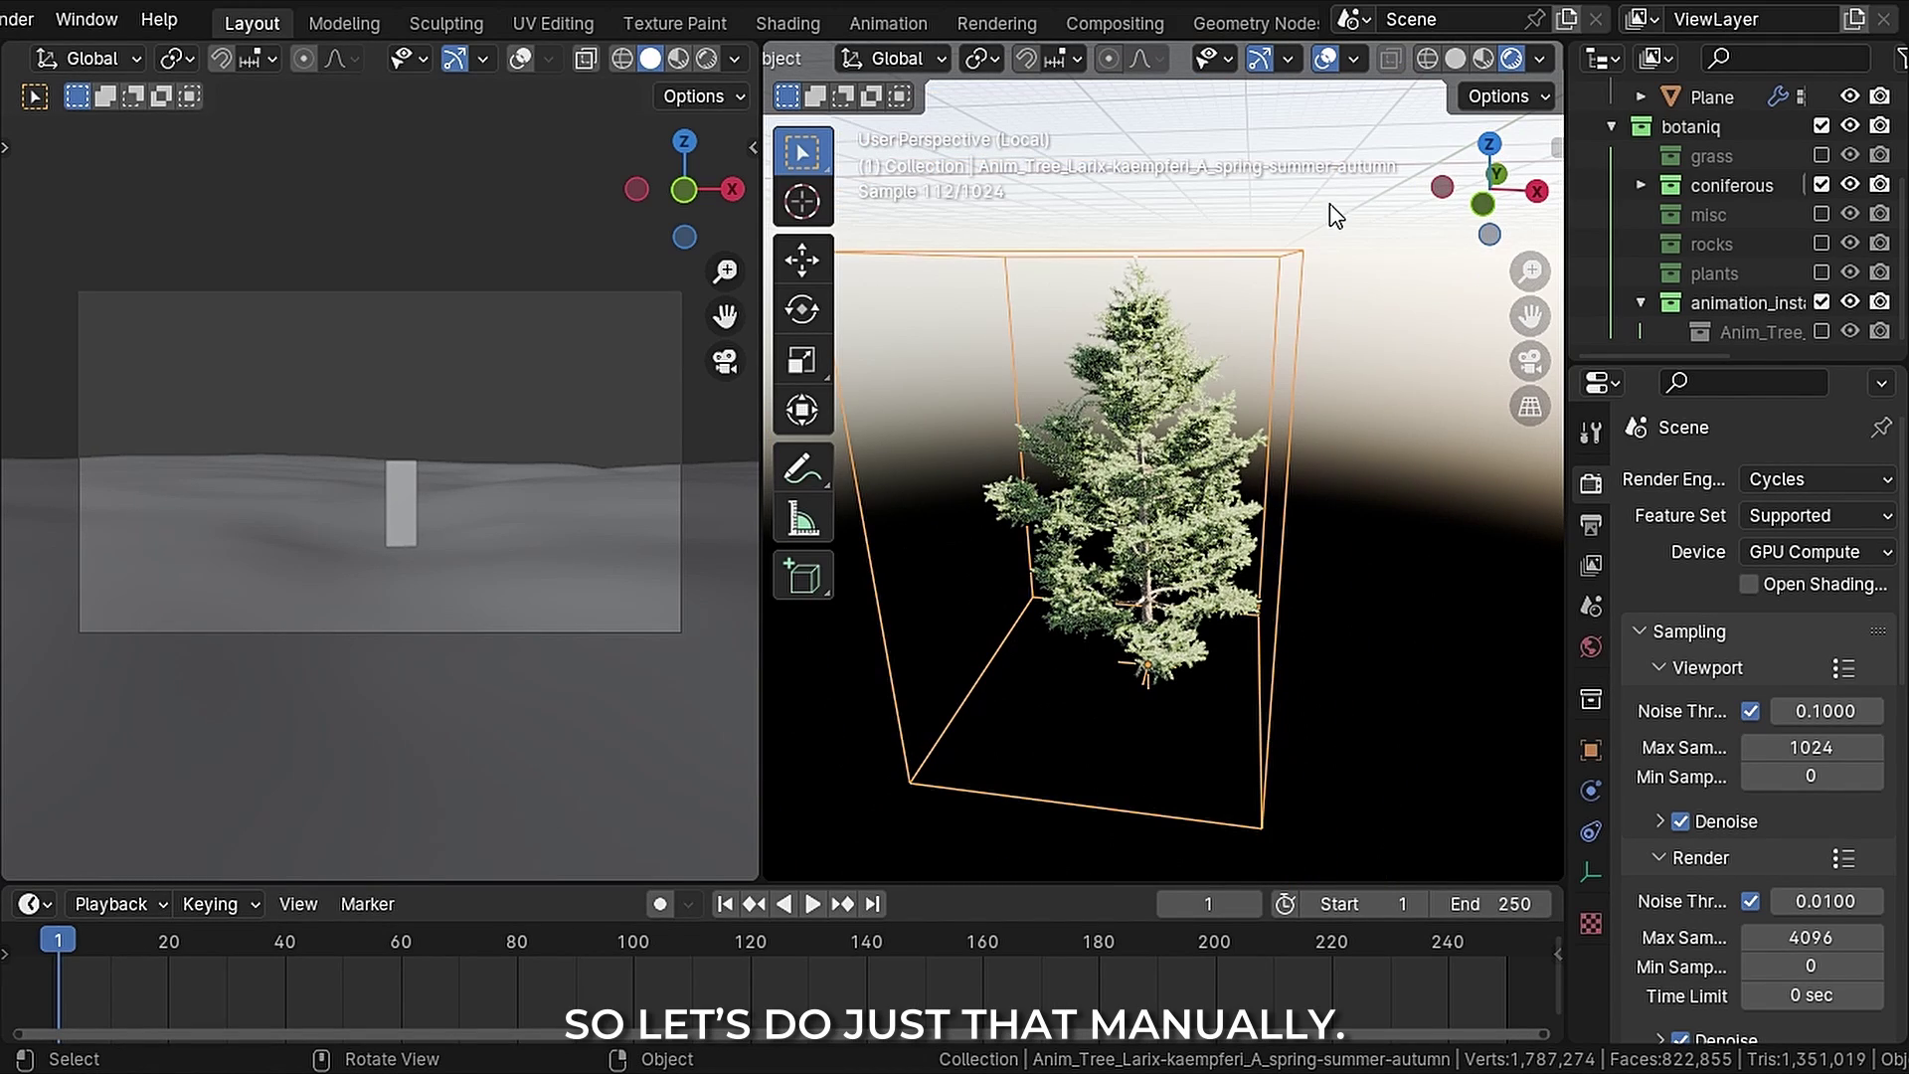
left_click(1455, 59)
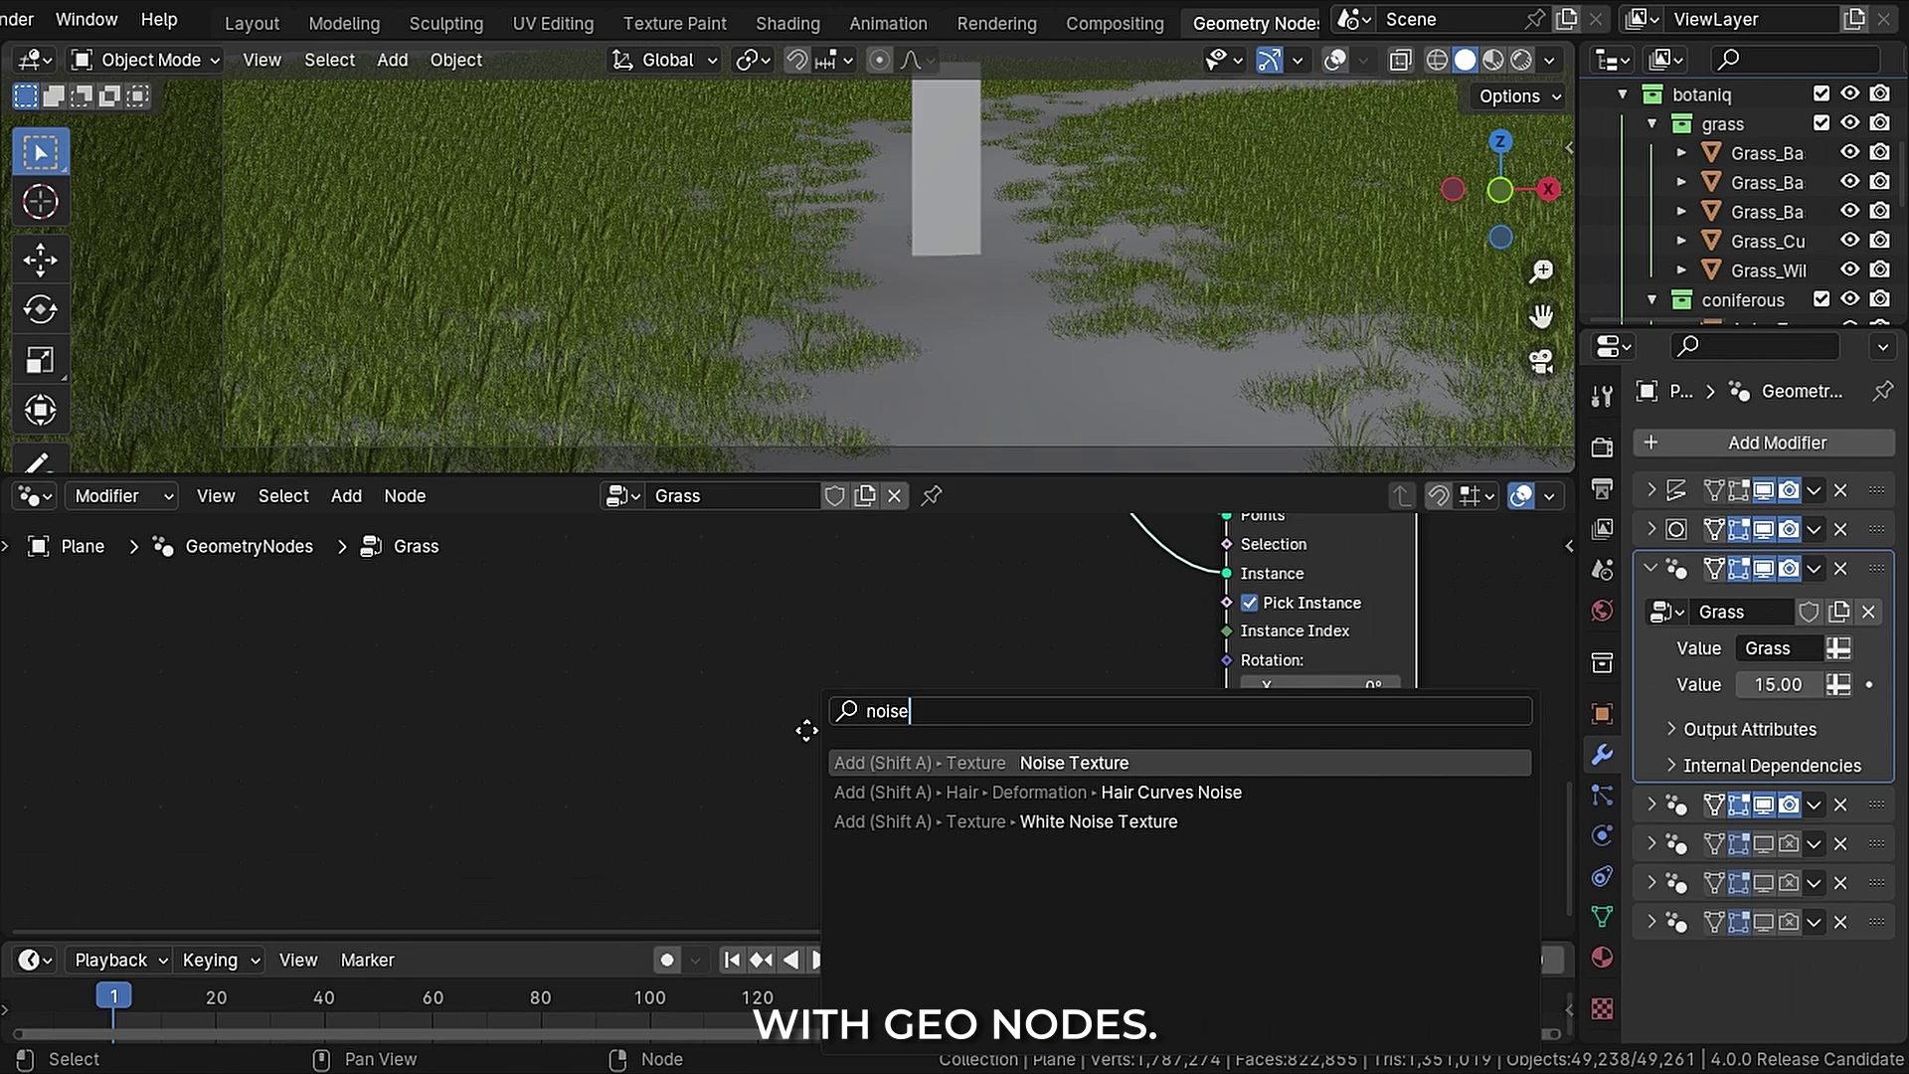
Step: Add a Noise Texture node and a Math node set to Subtract to the Grass node group
key("Return")
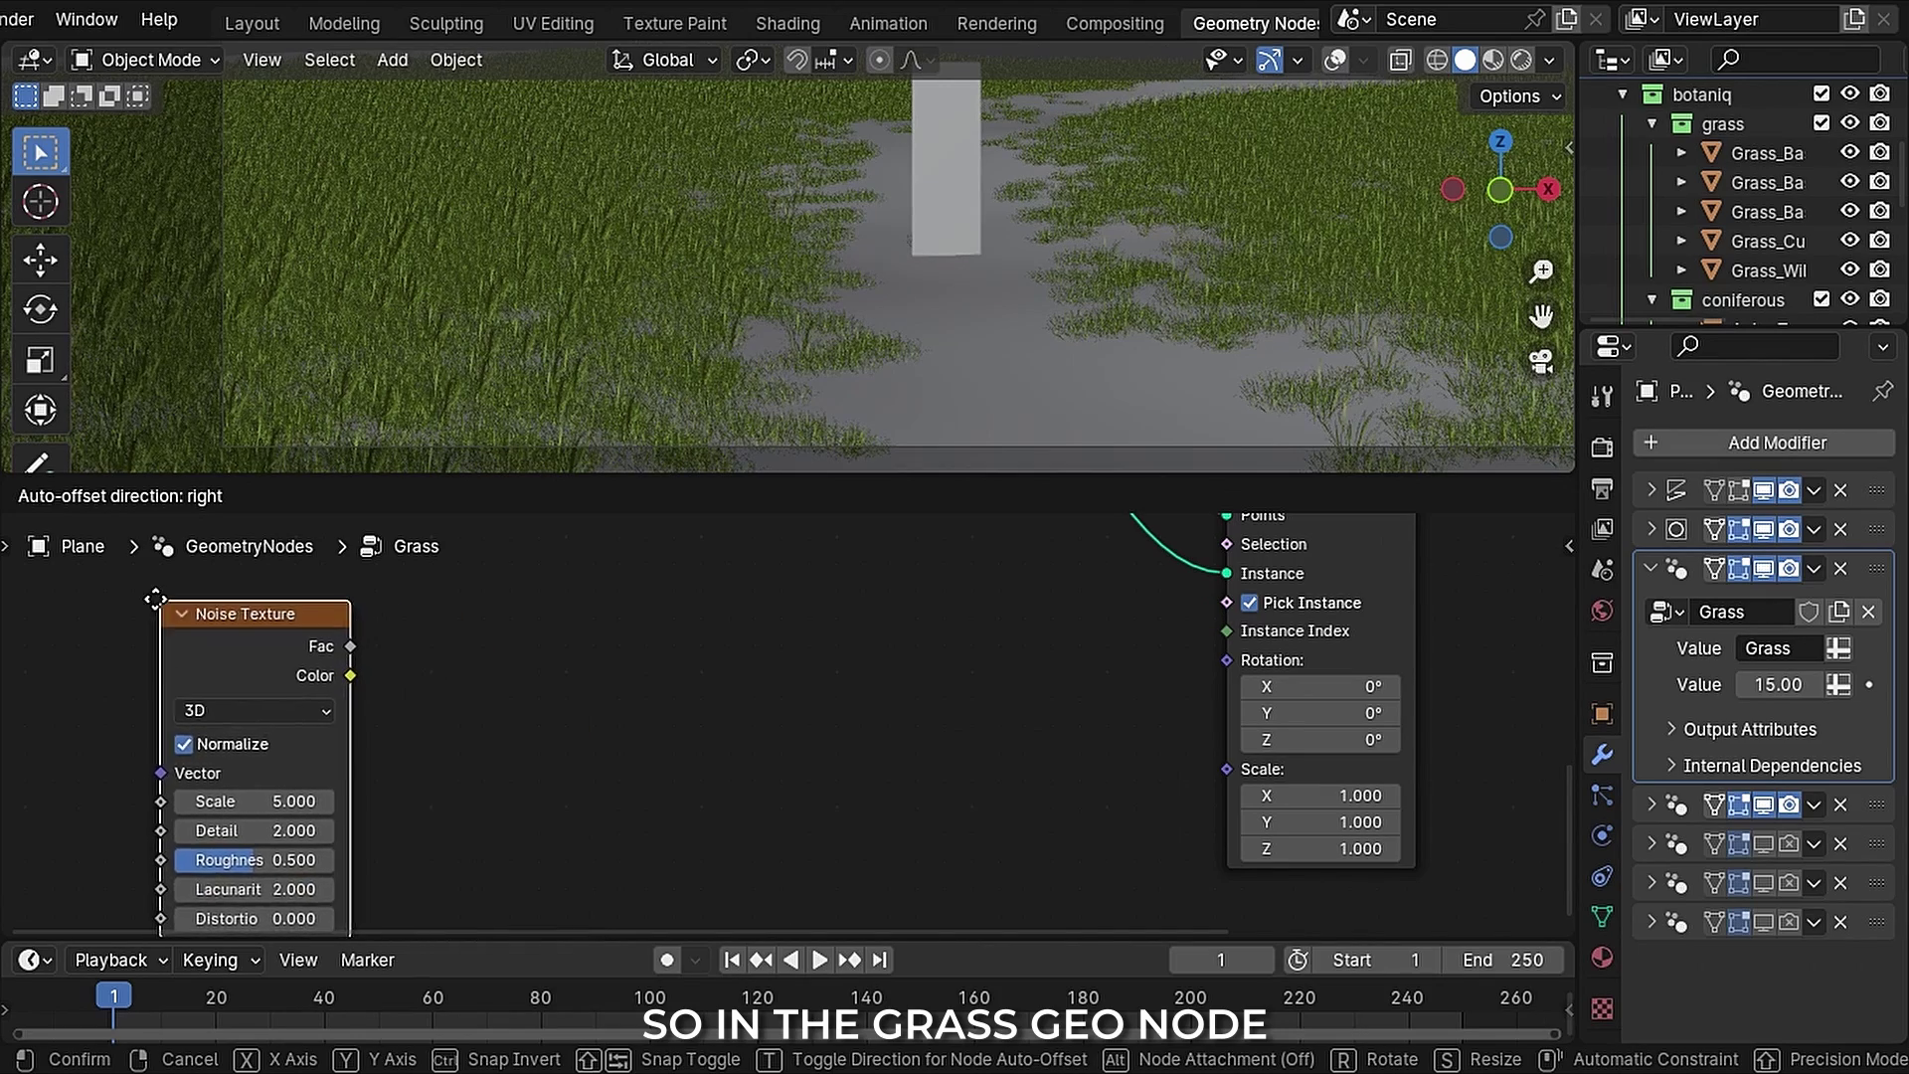
left_click(110, 595)
key("shift+a")
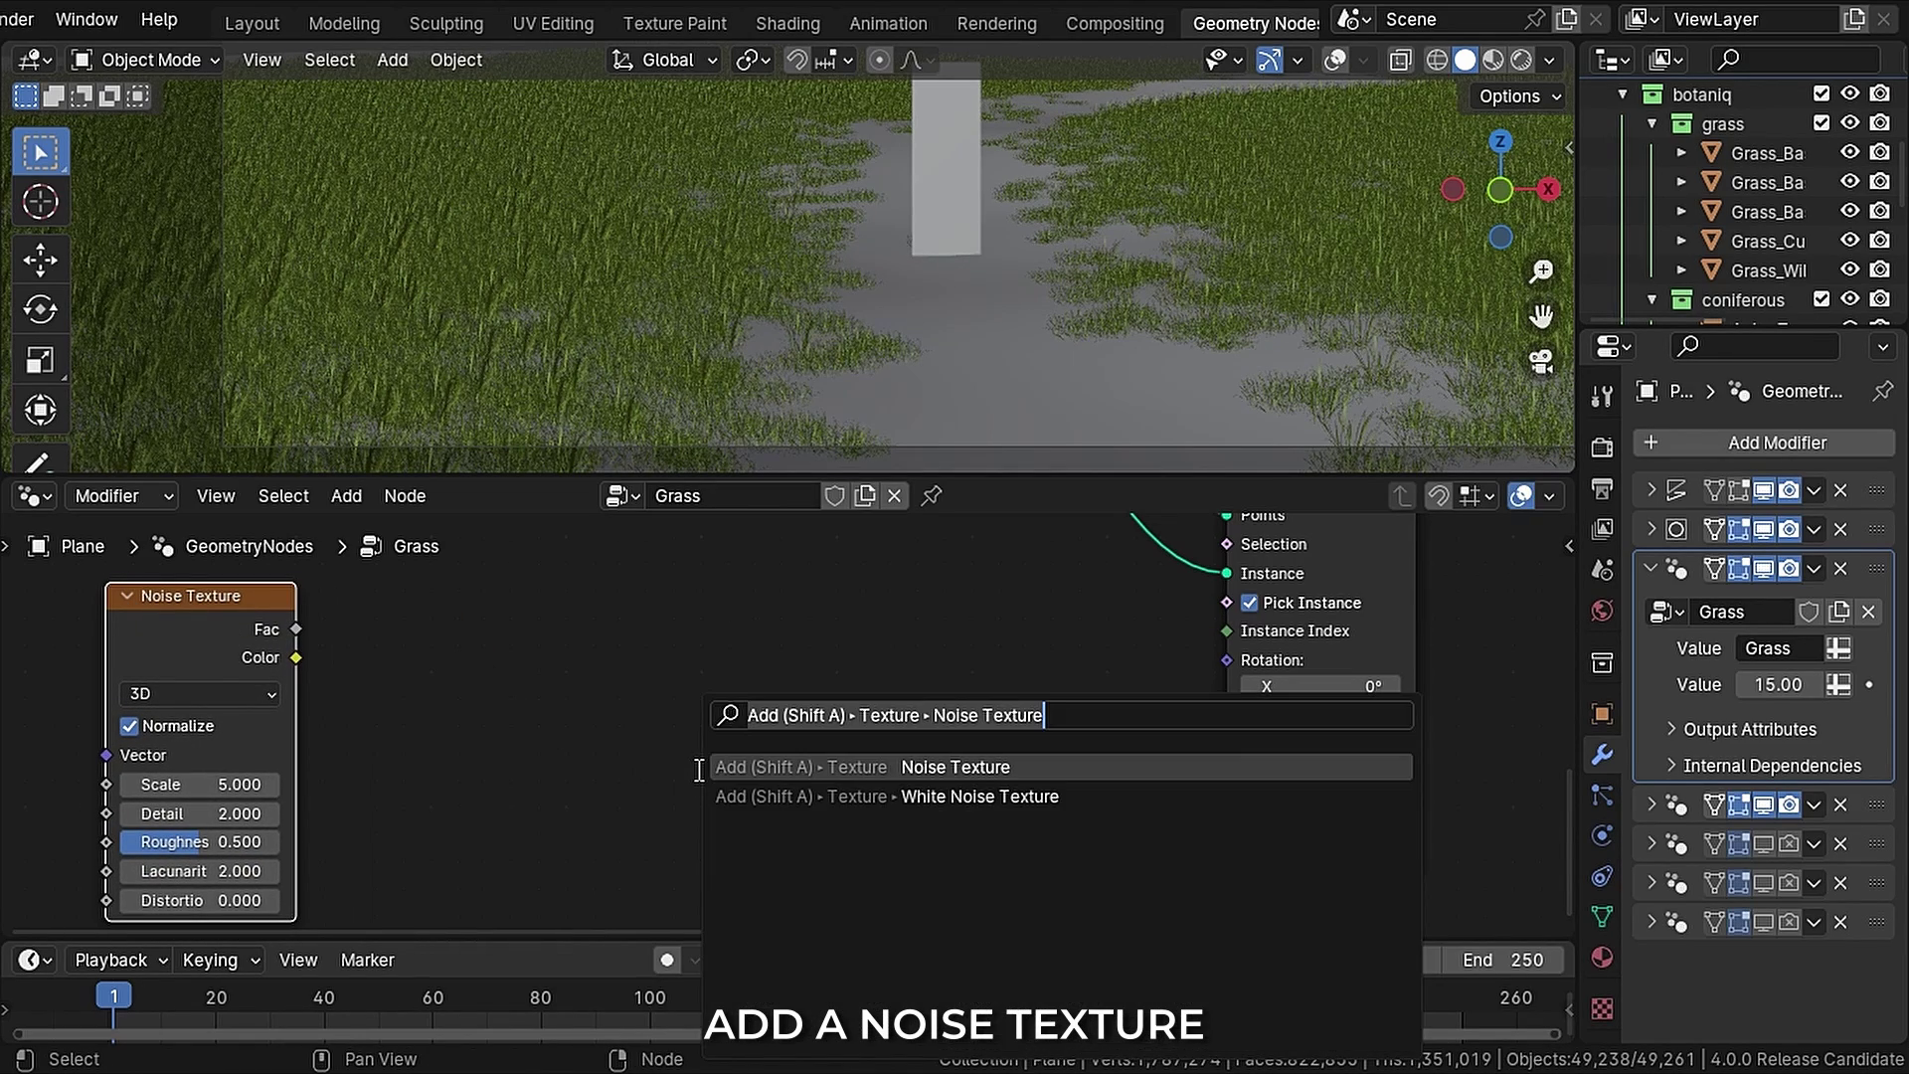
type("math")
key("Return")
left_click(393, 588)
left_click(438, 670)
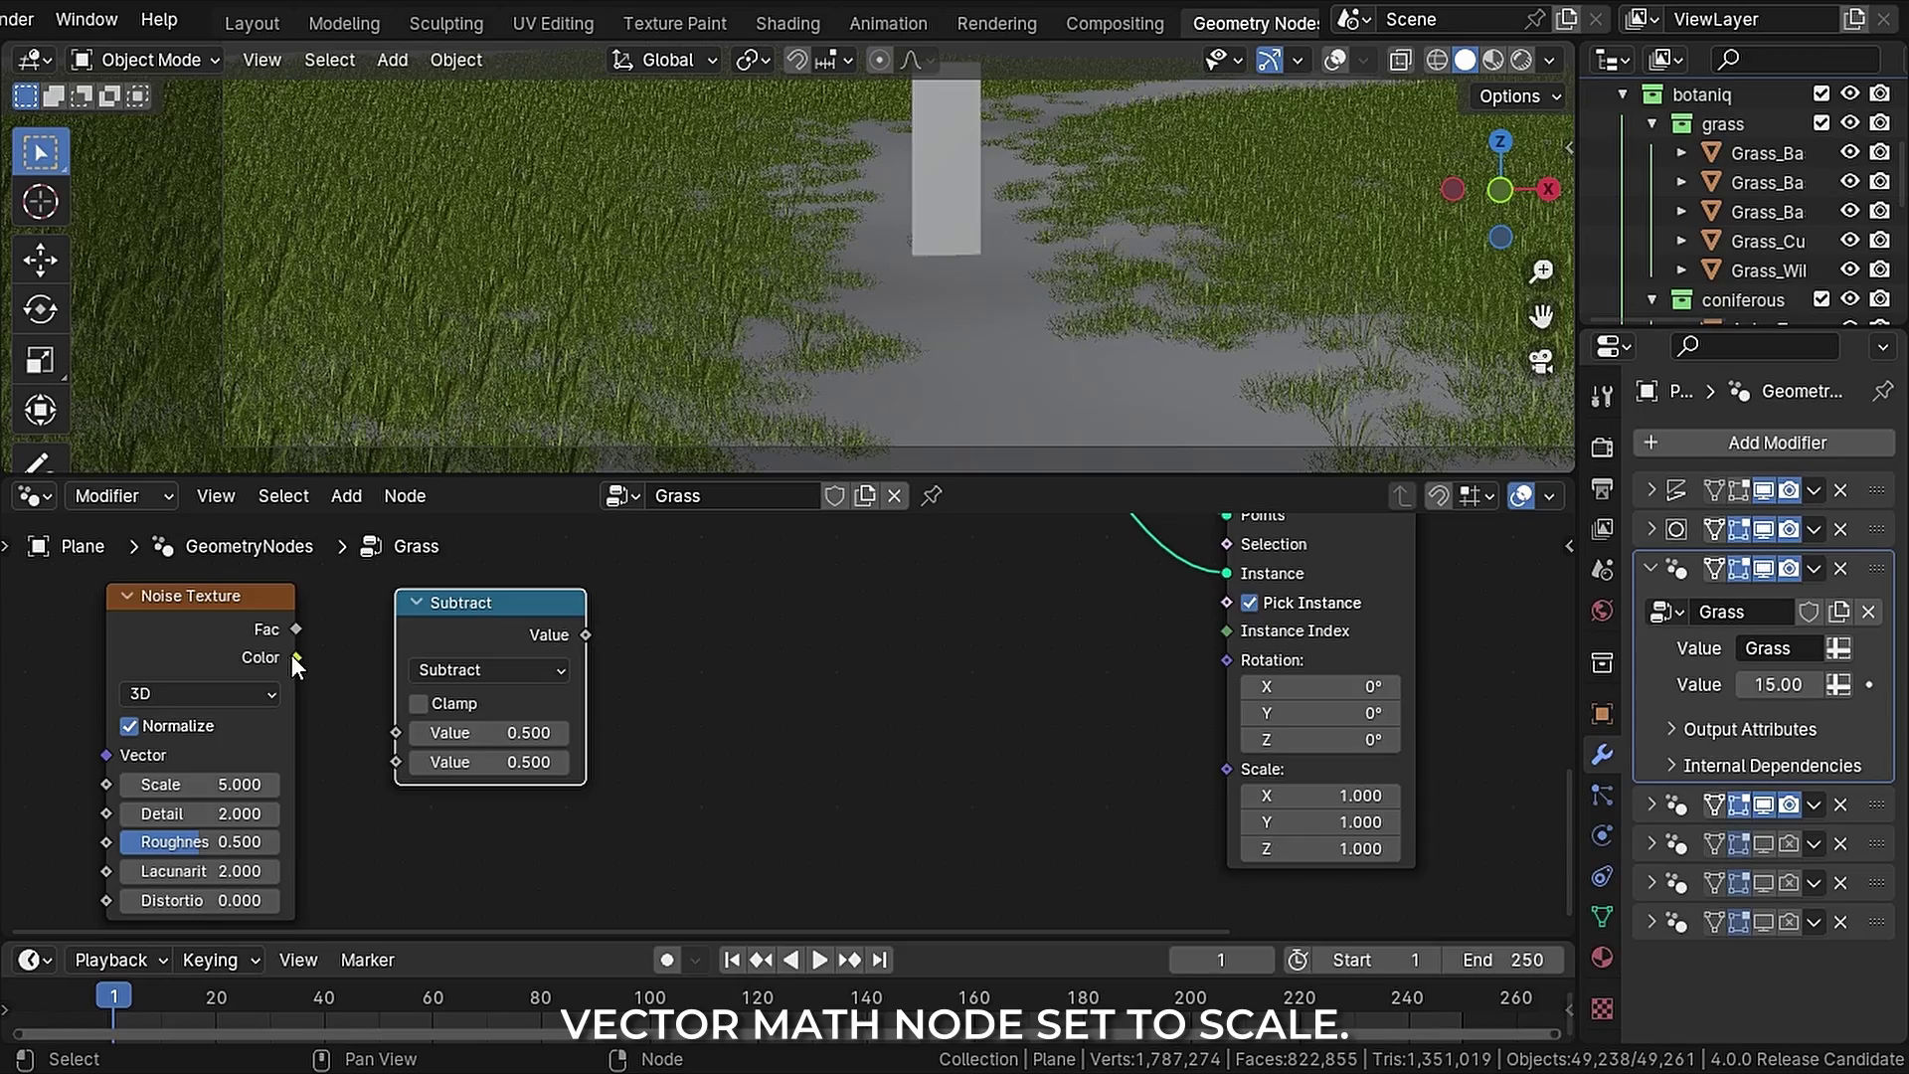
Step: Feed the noise Color into the Subtract node and connect its output to a new Vector Math node set to Scale
key("shift+a")
type("vector")
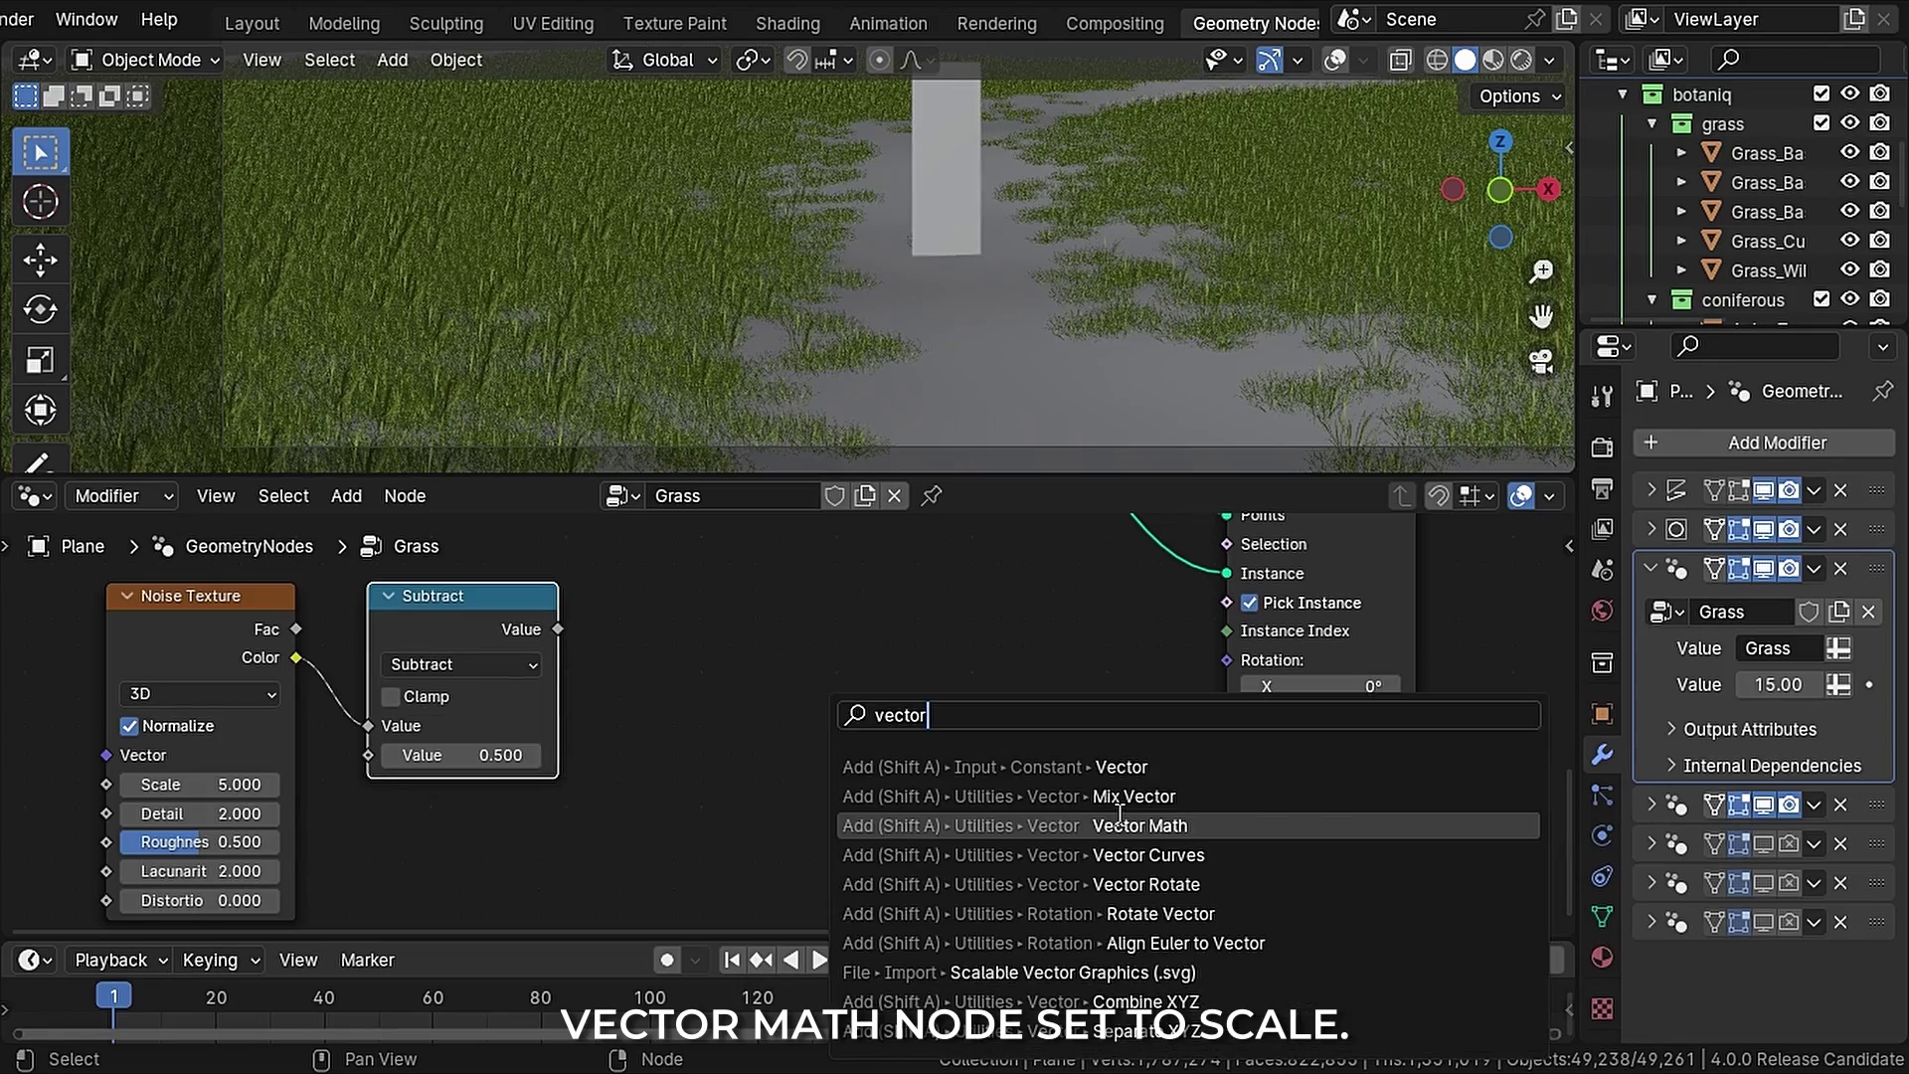
key("Return")
left_click(715, 587)
left_click(755, 656)
left_click(738, 623)
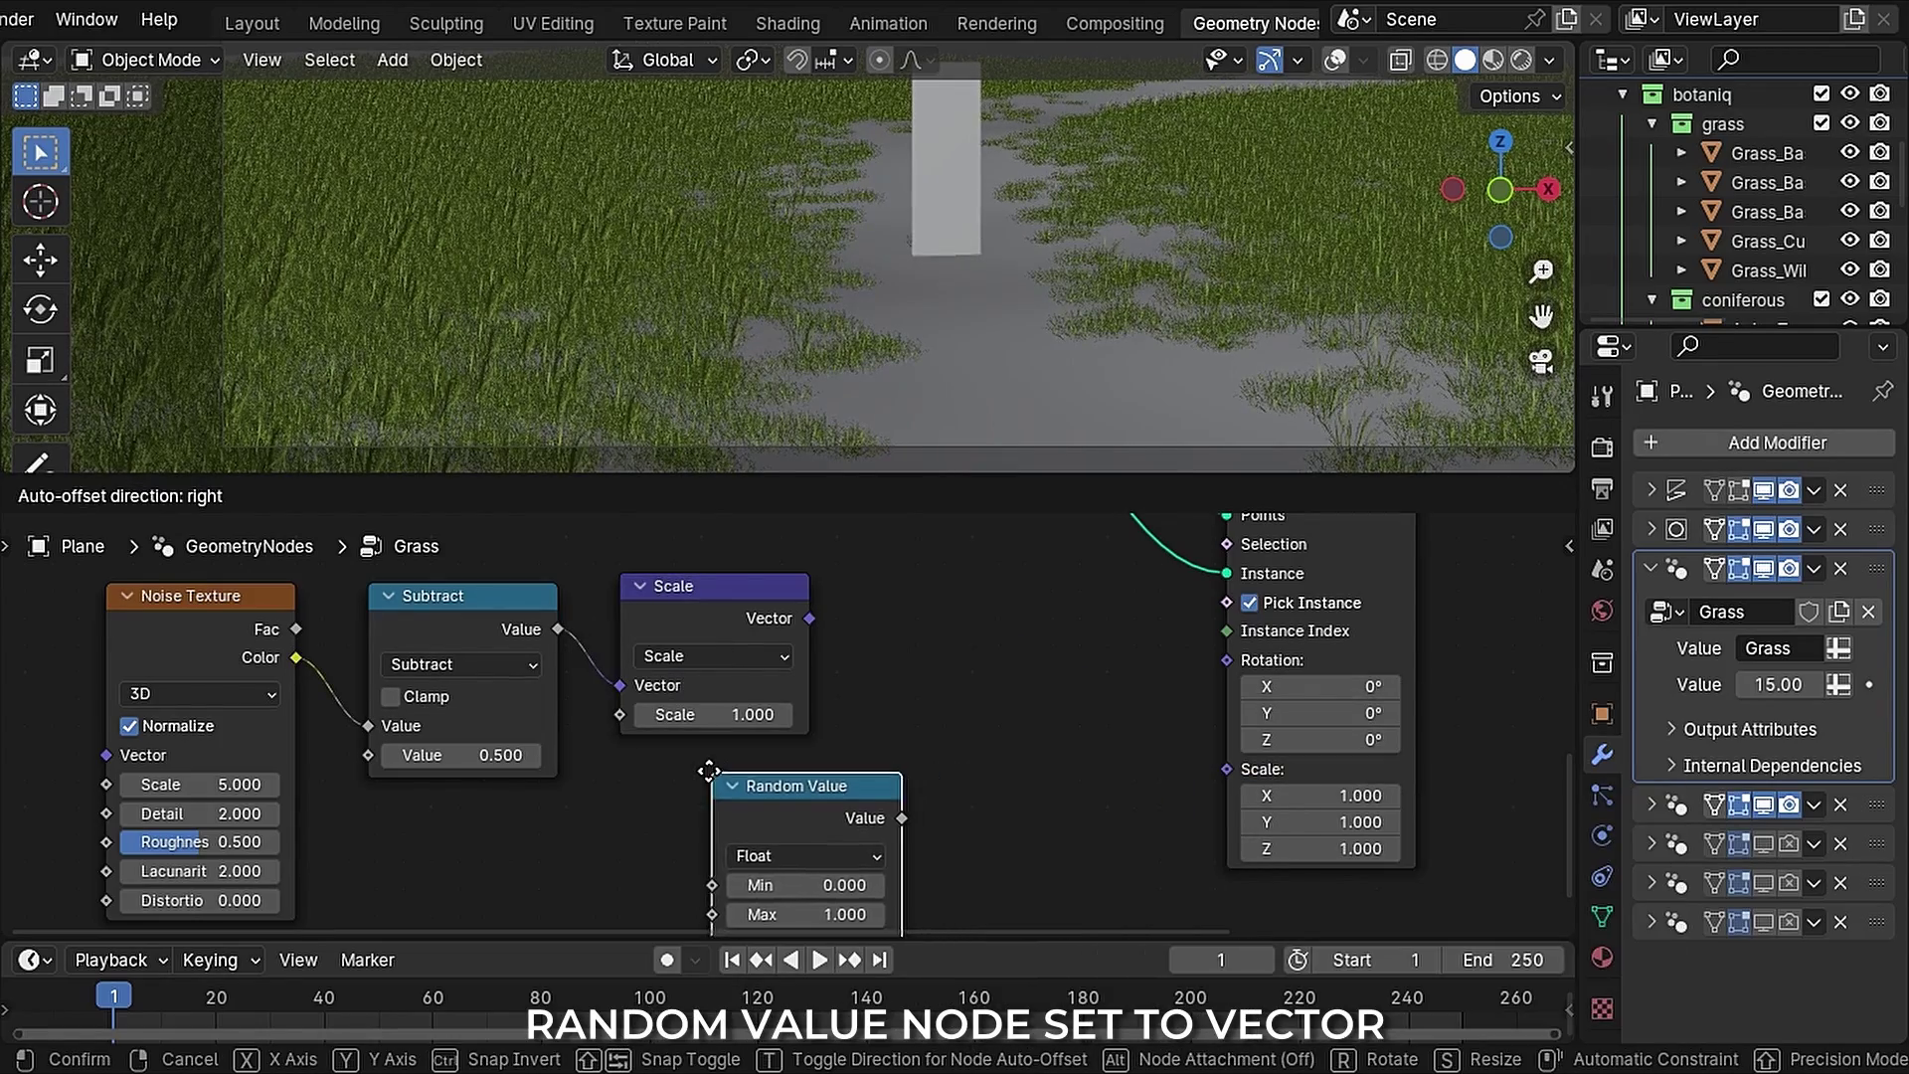
Step: Add a Random Value node set to Vector and a Rotate Euler node beside the Scale node
left_click(708, 771)
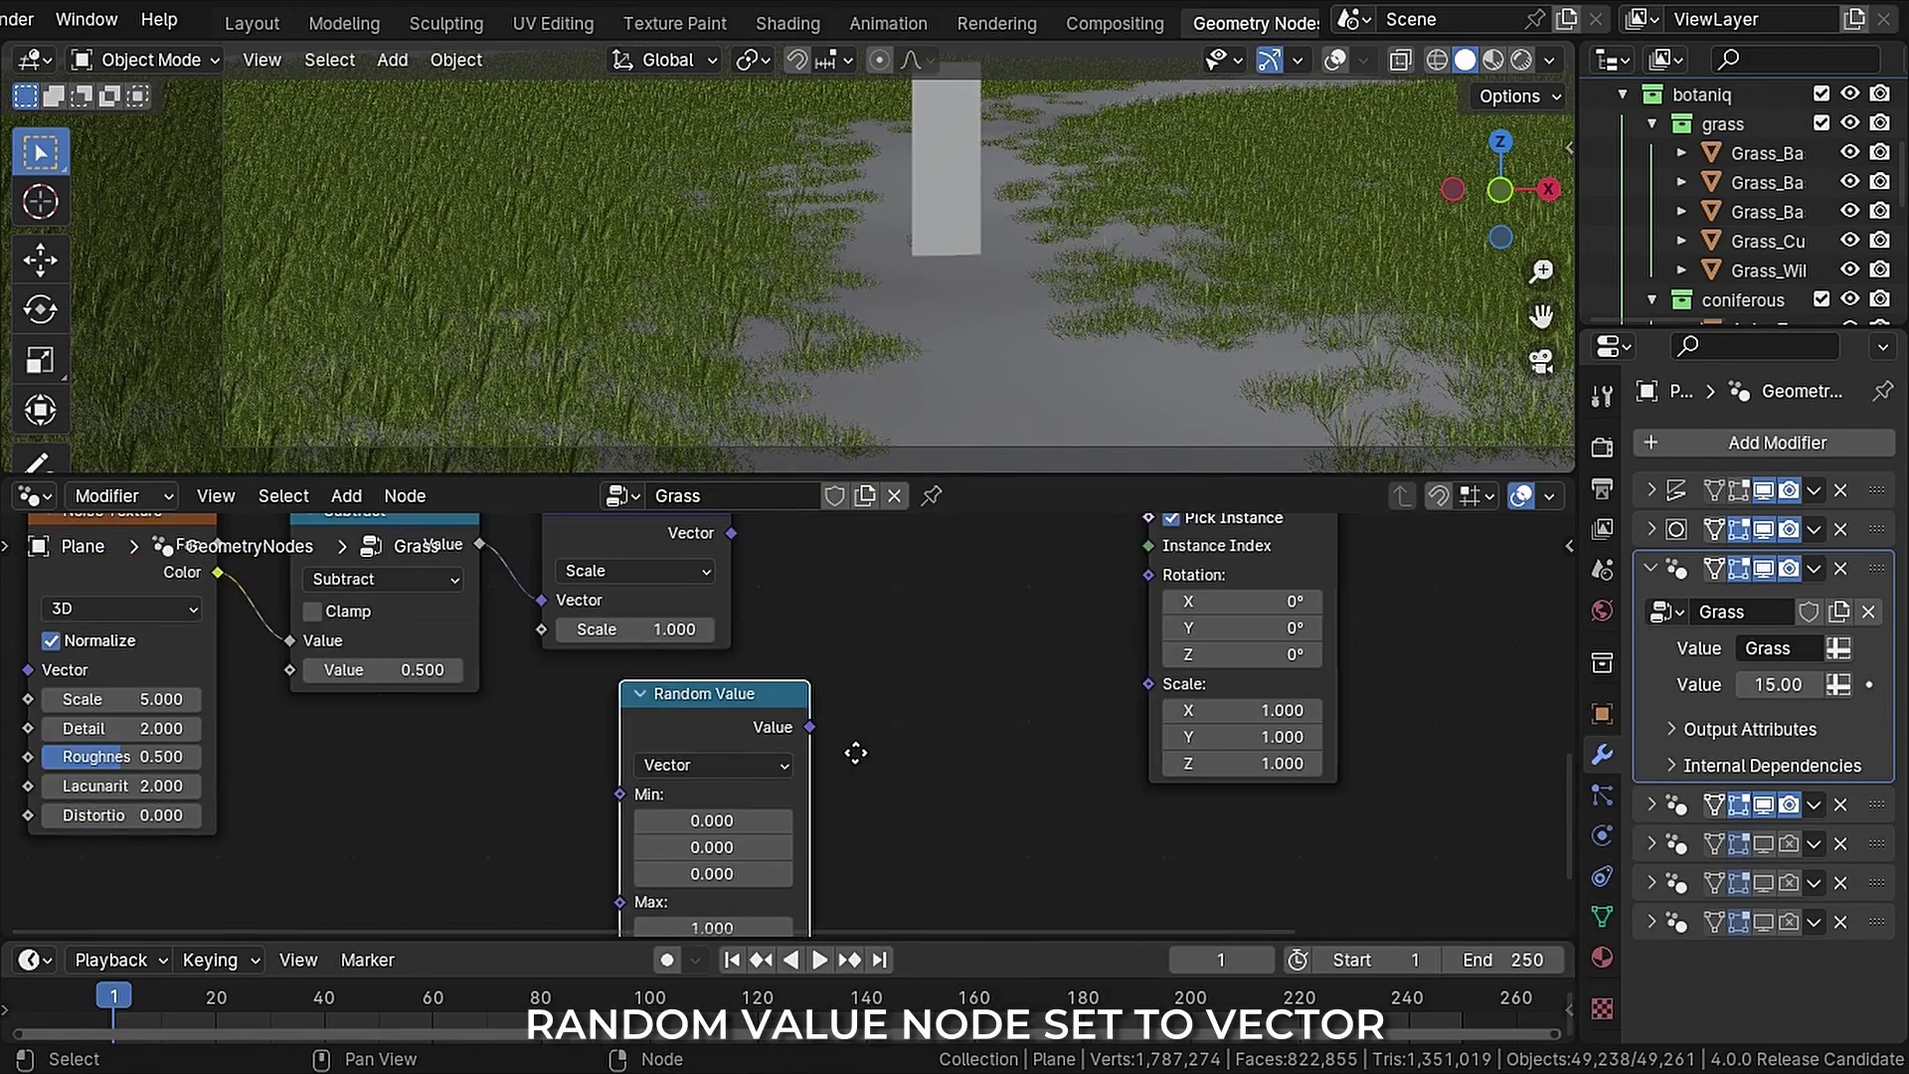
key("shift+a")
type("euler")
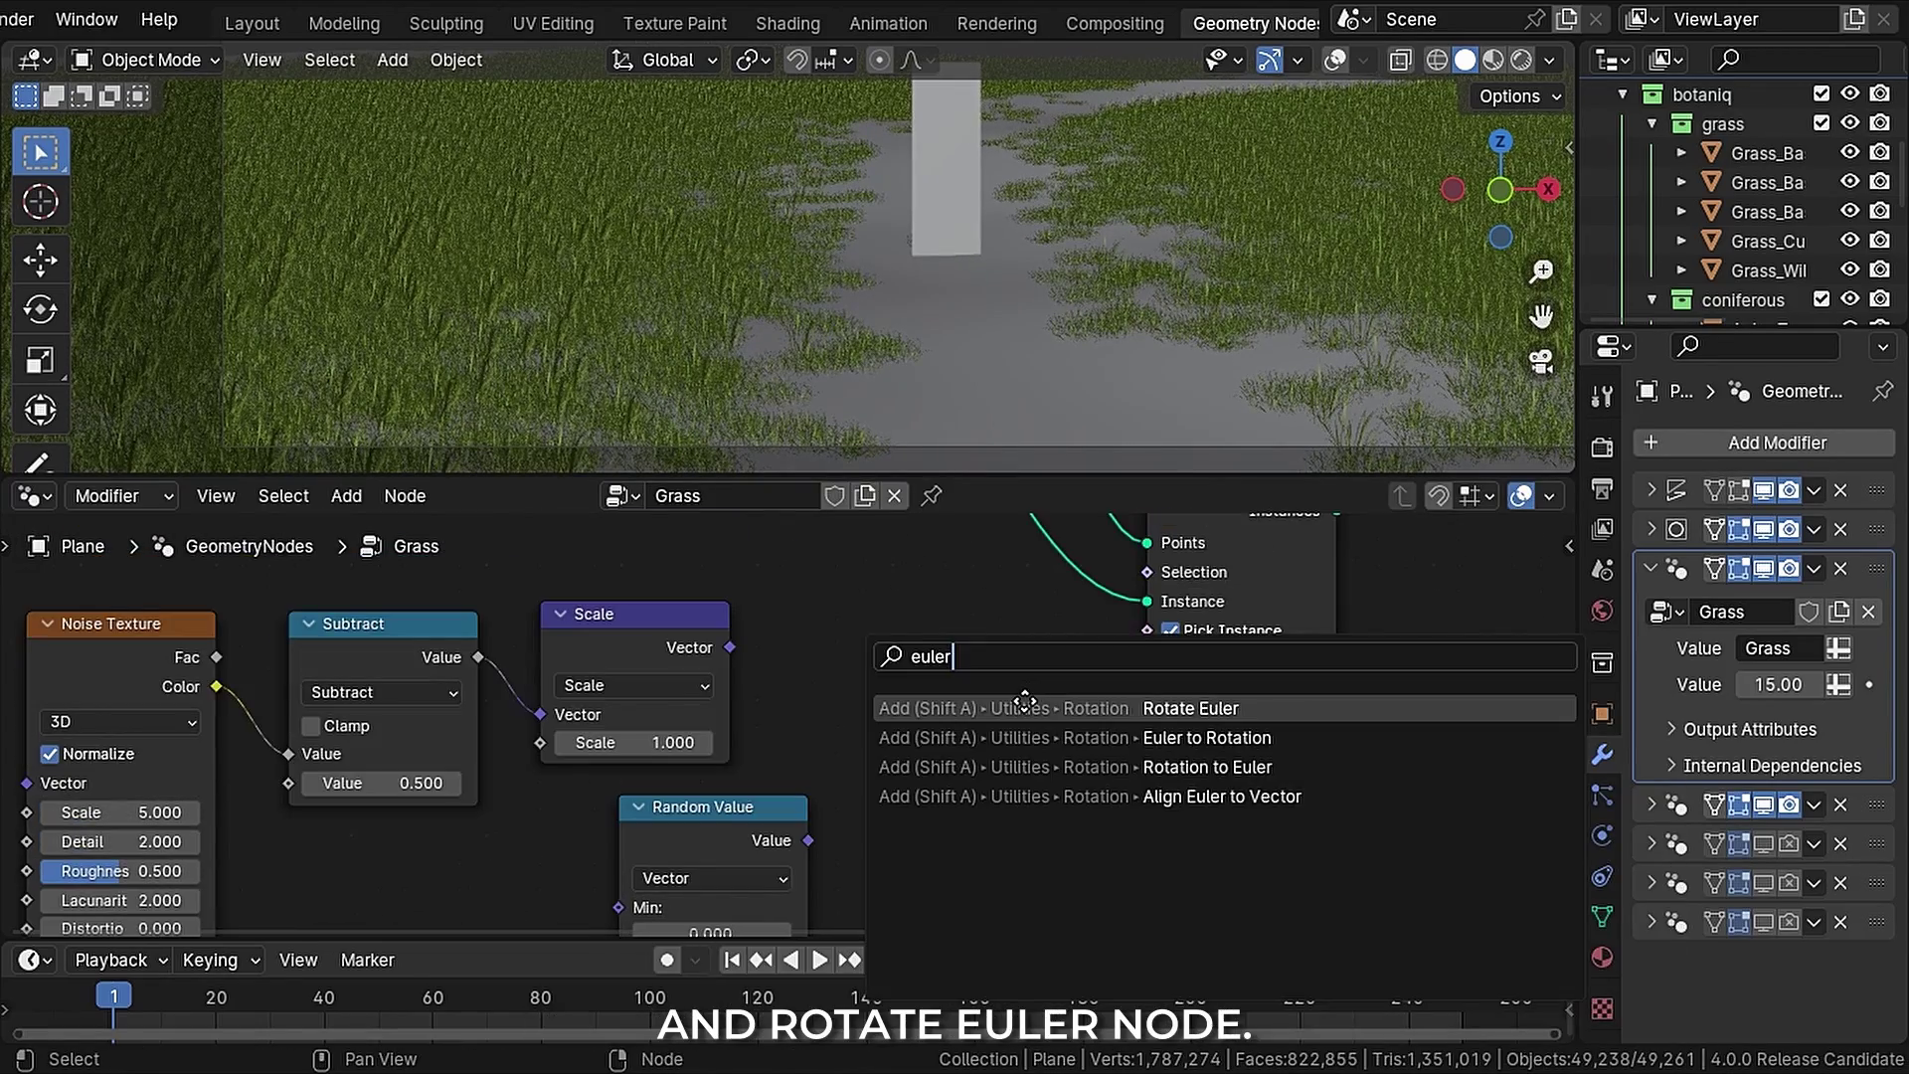
key("Return")
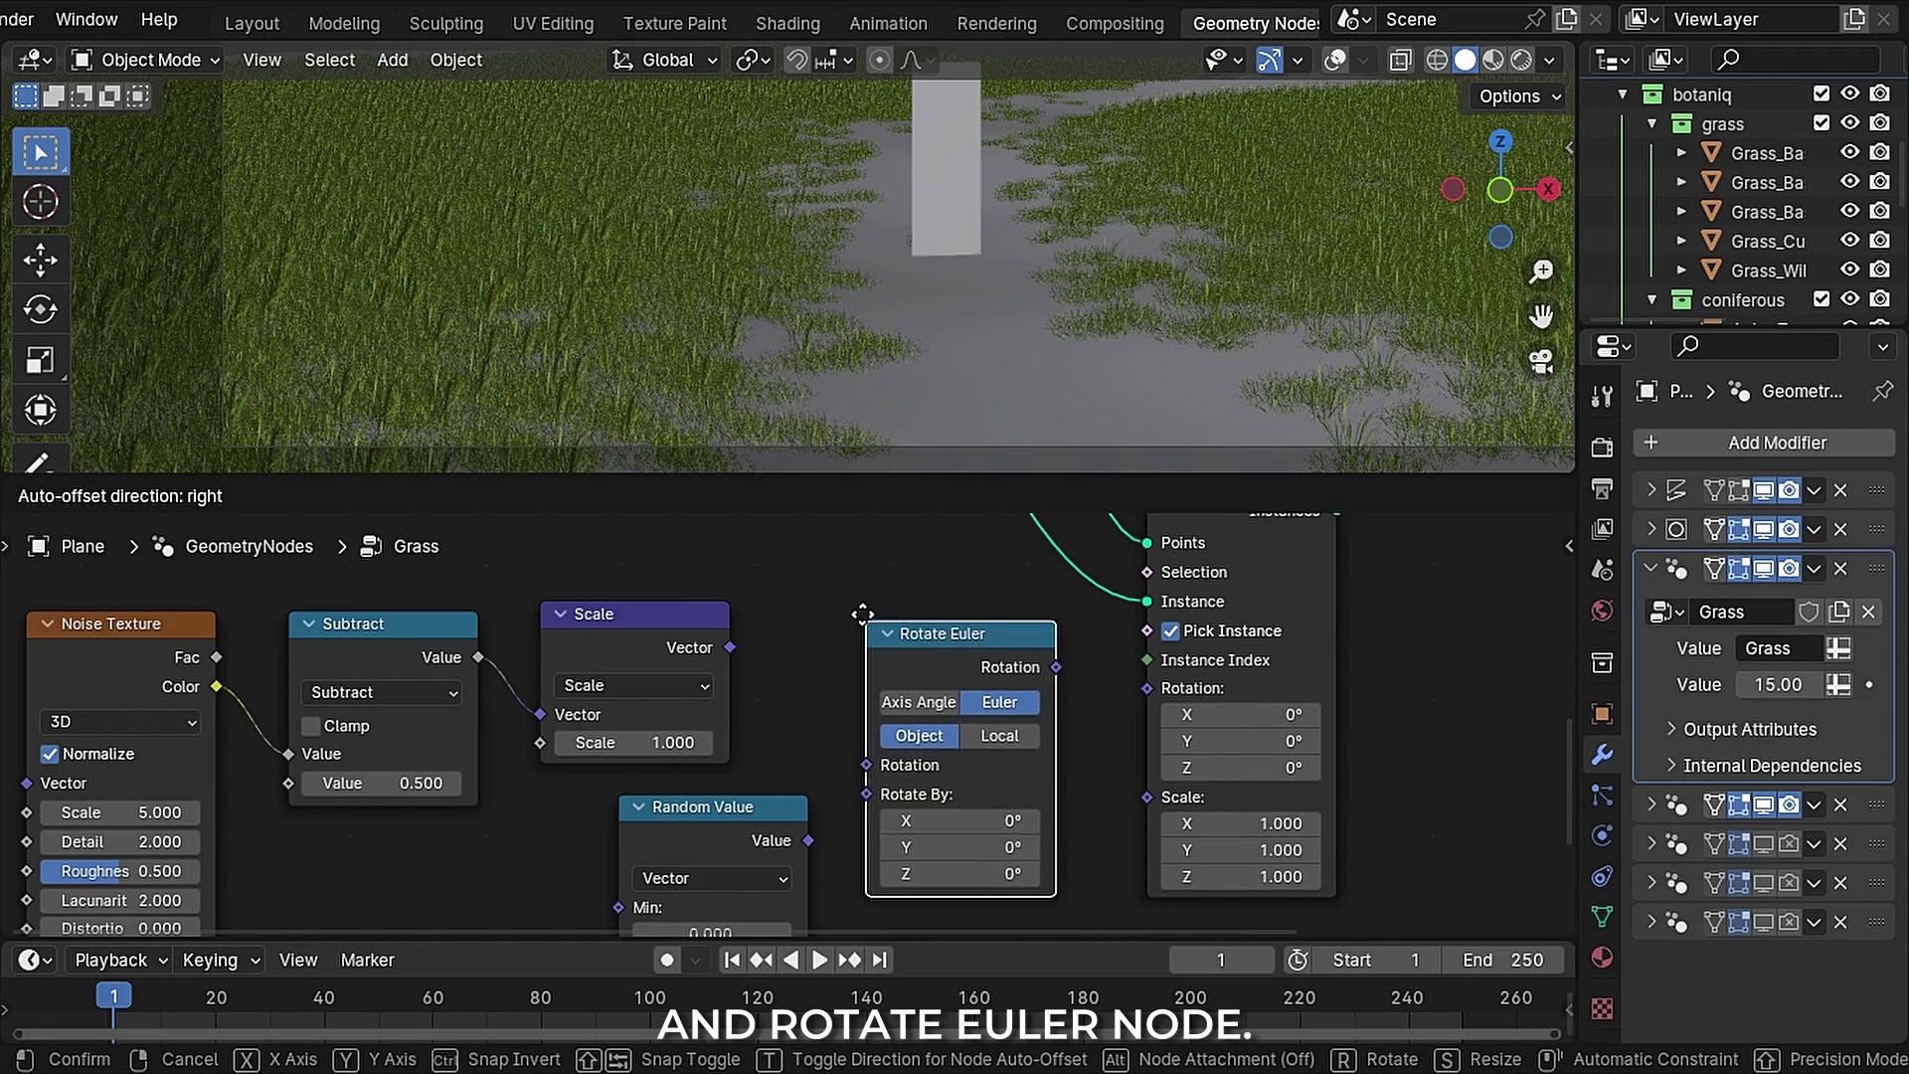
left_click(865, 598)
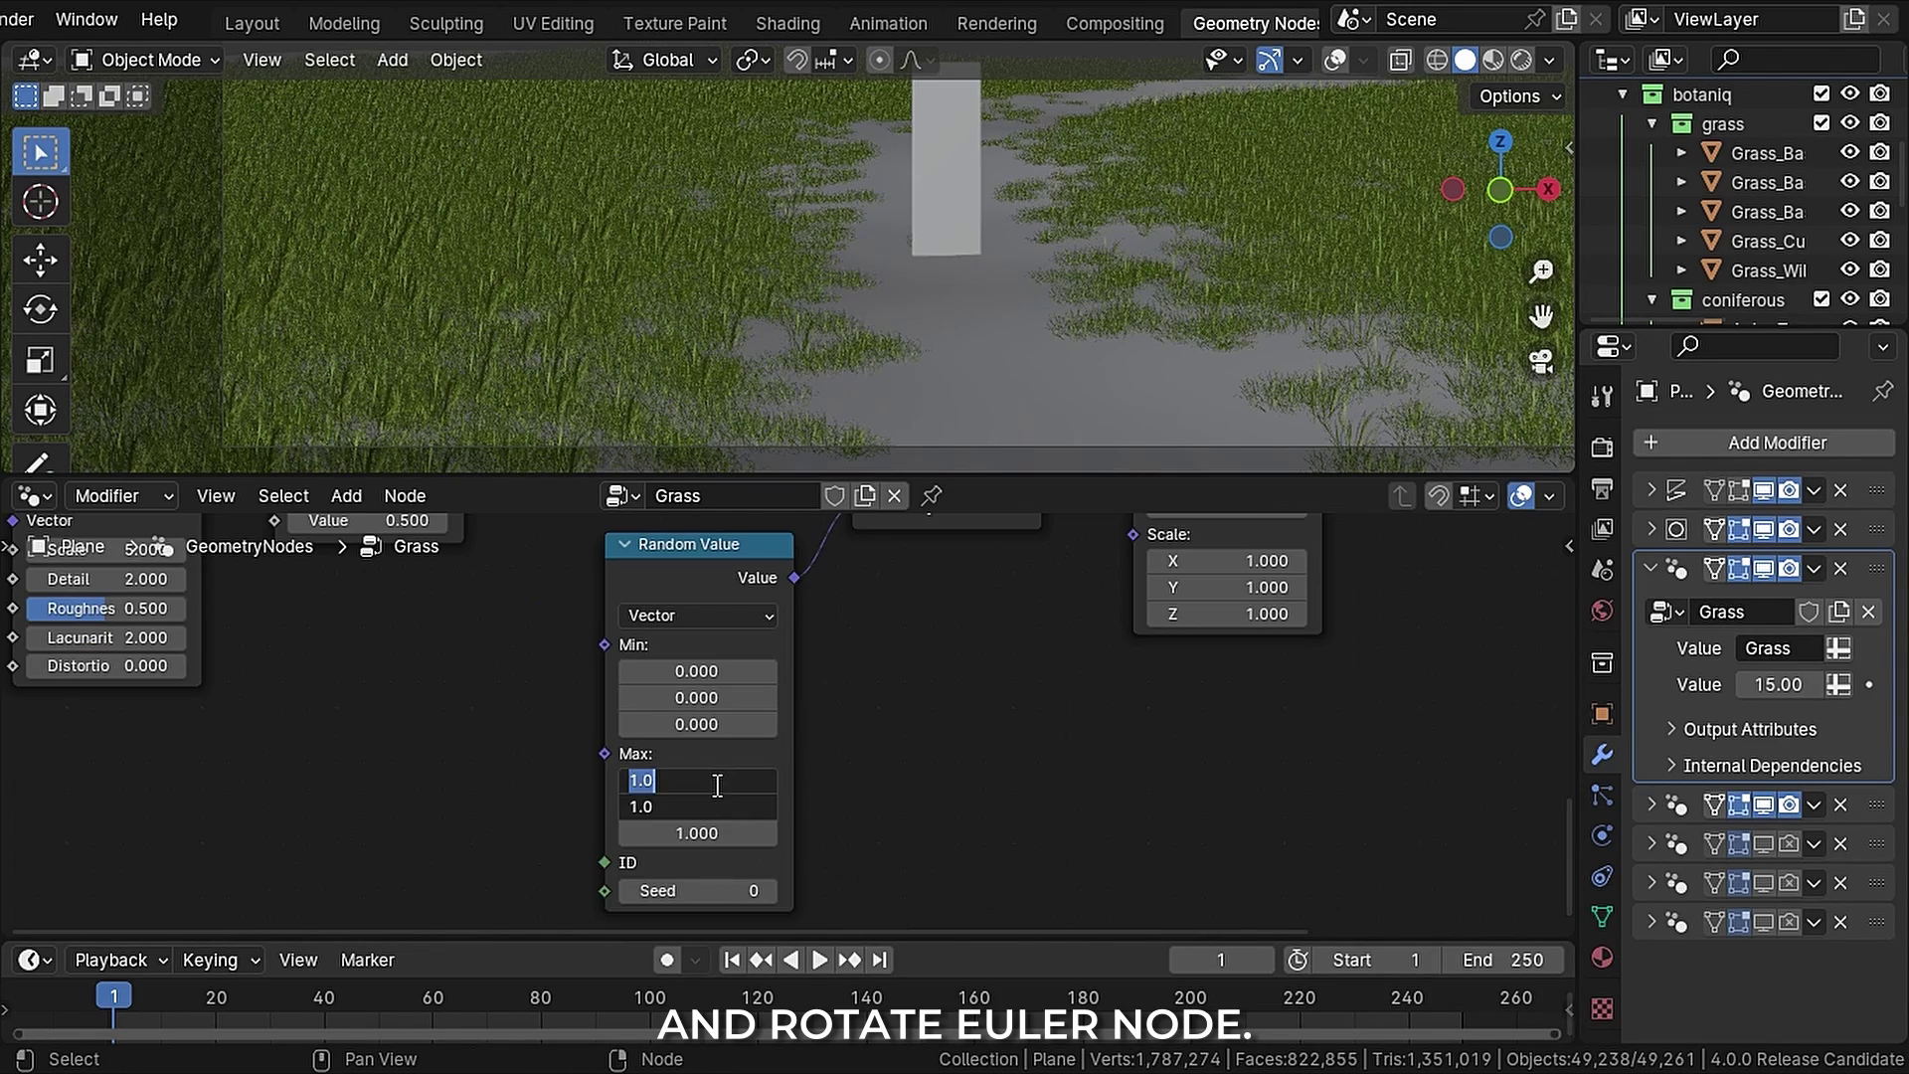
Step: Edit the Random Value node's Max vector and connect the Rotate Euler output to the instancing node's Rotation
left_click(685, 833)
key("Return")
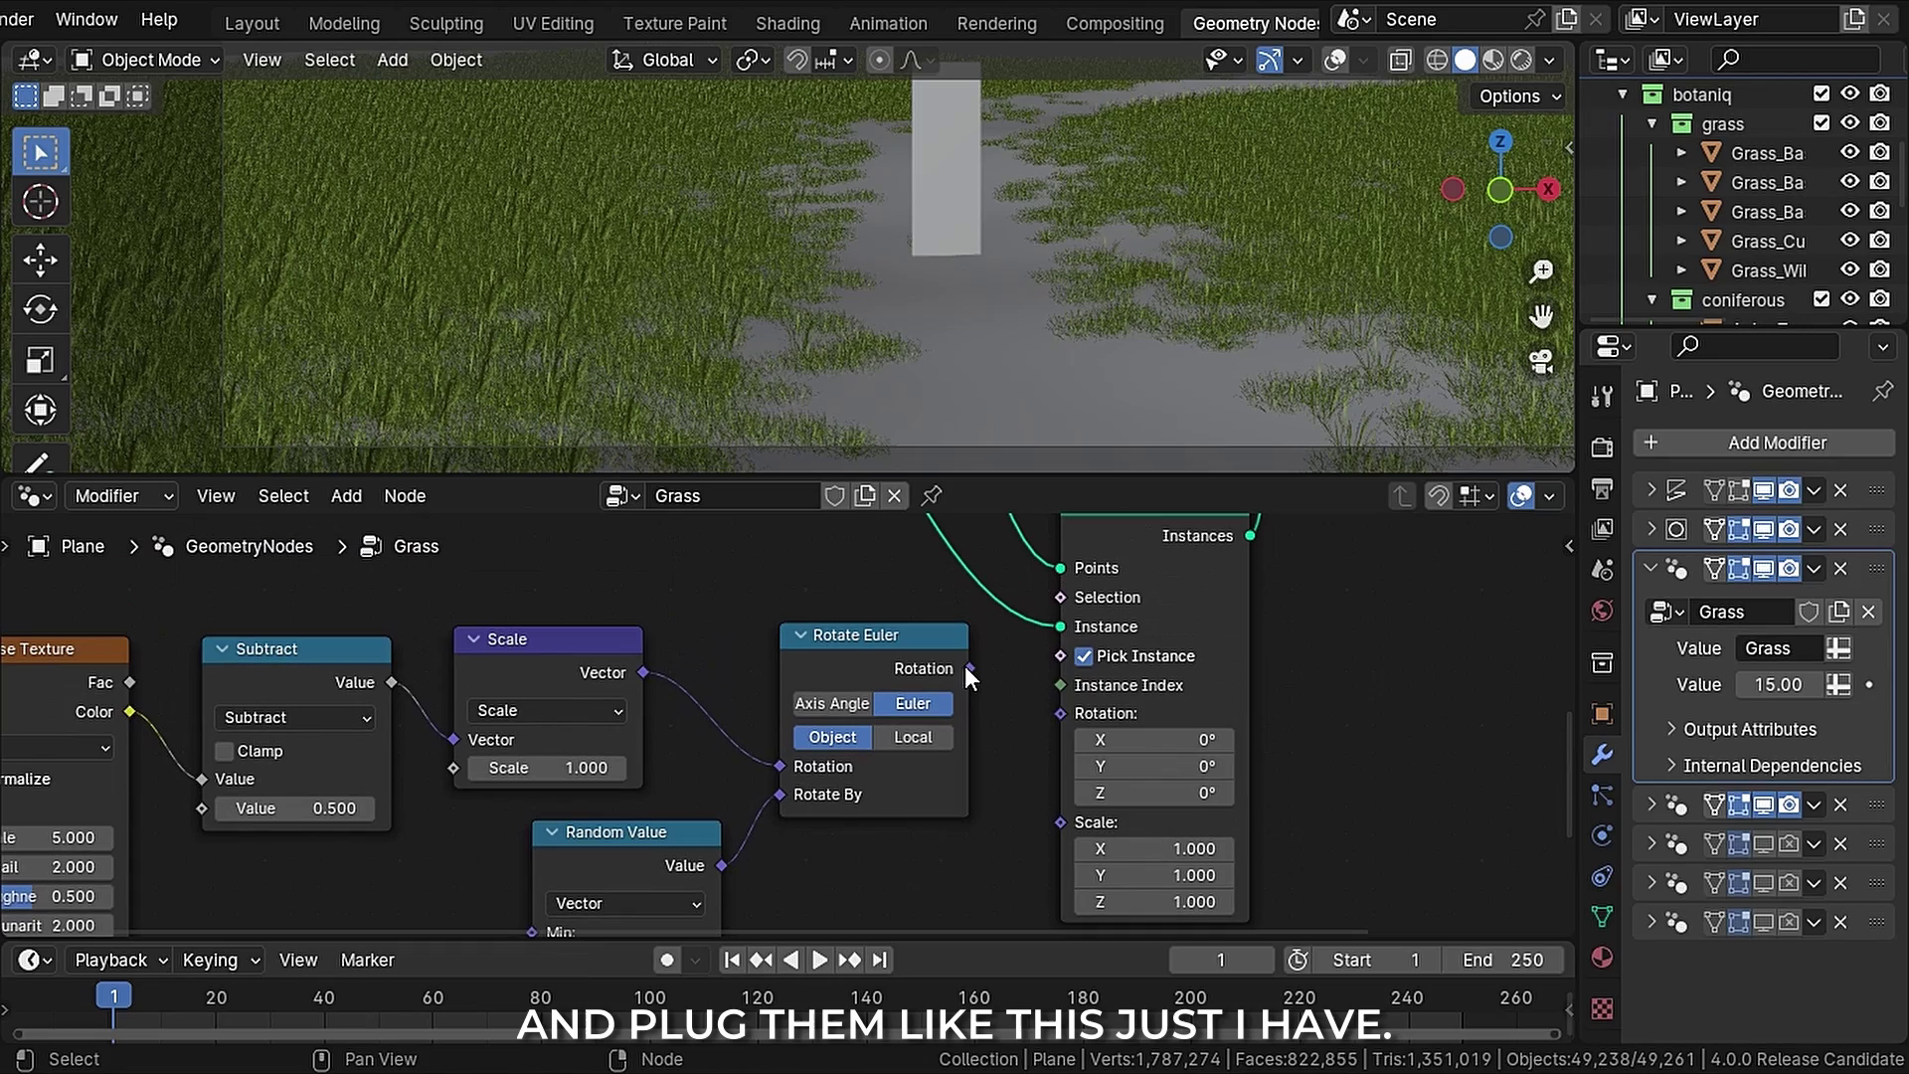
left_click_drag(968, 667, 993, 684)
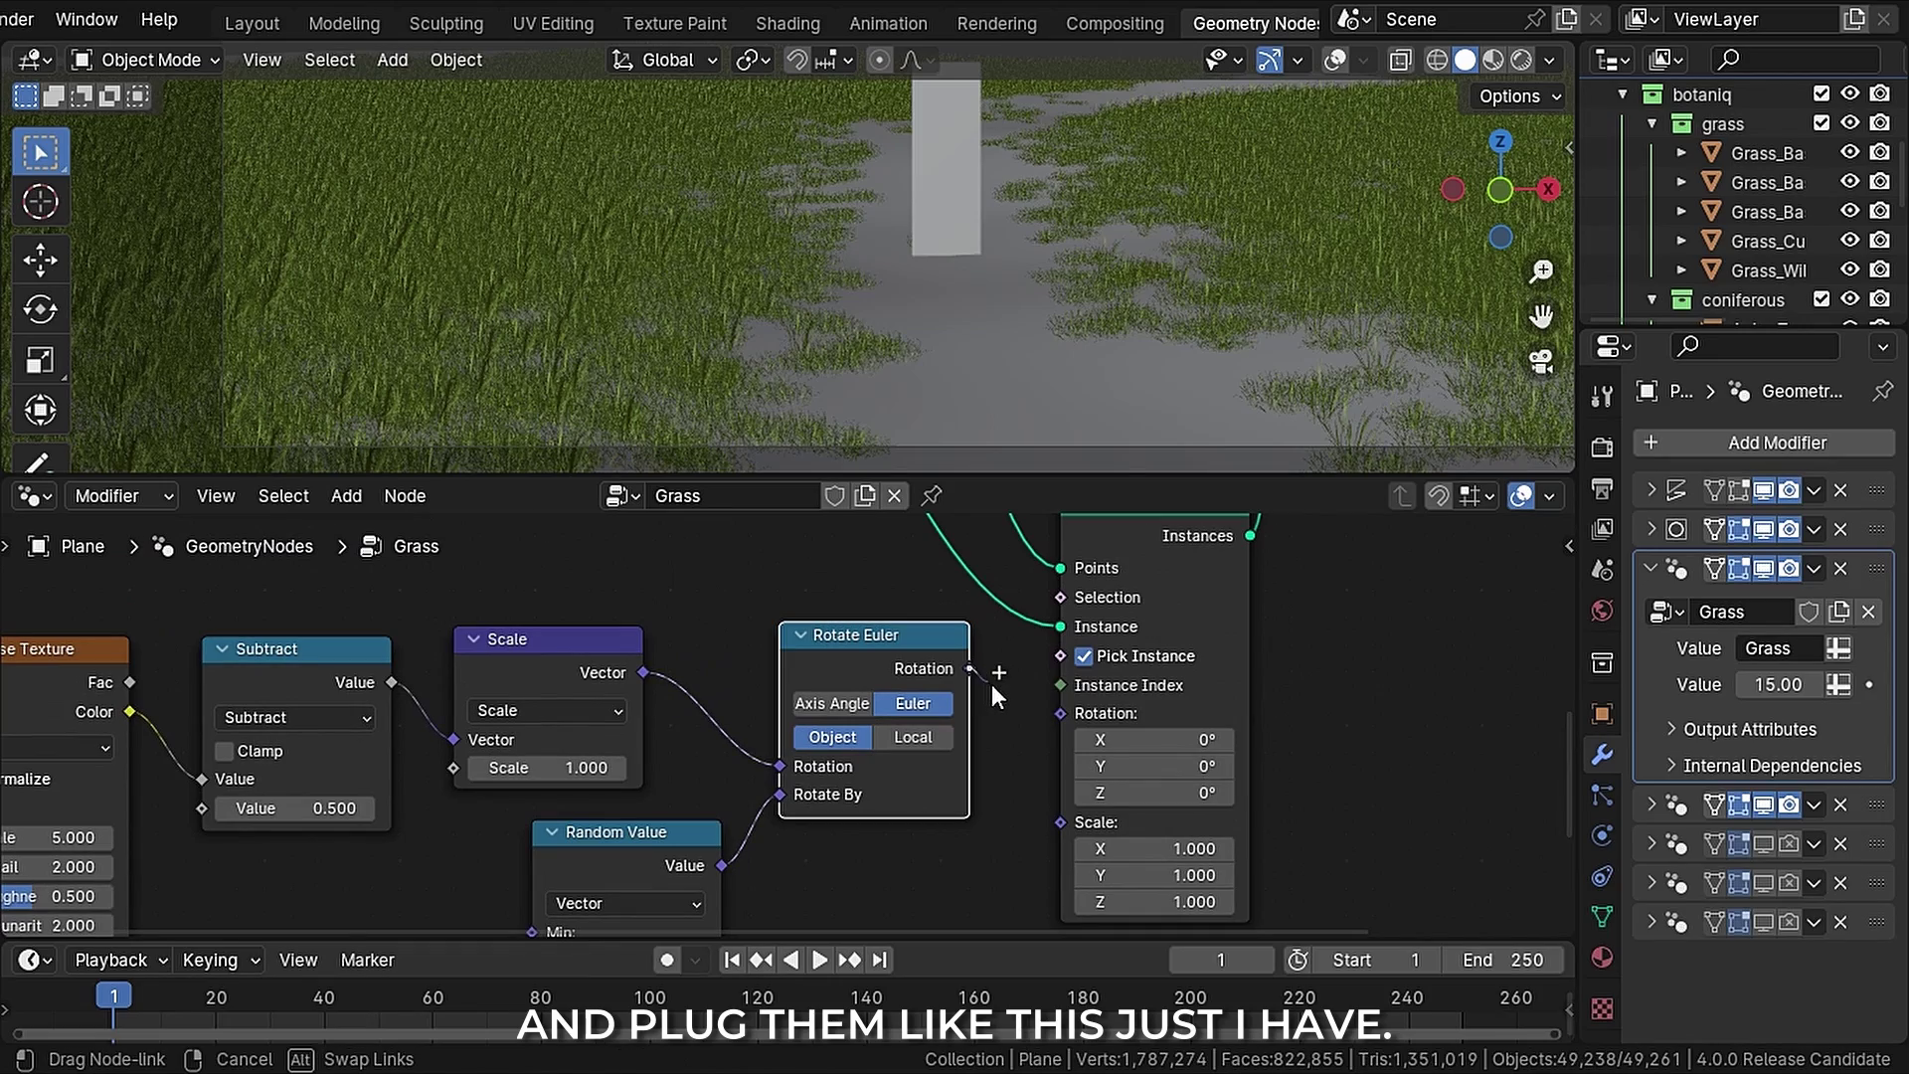
left_click_drag(1058, 714, 1058, 713)
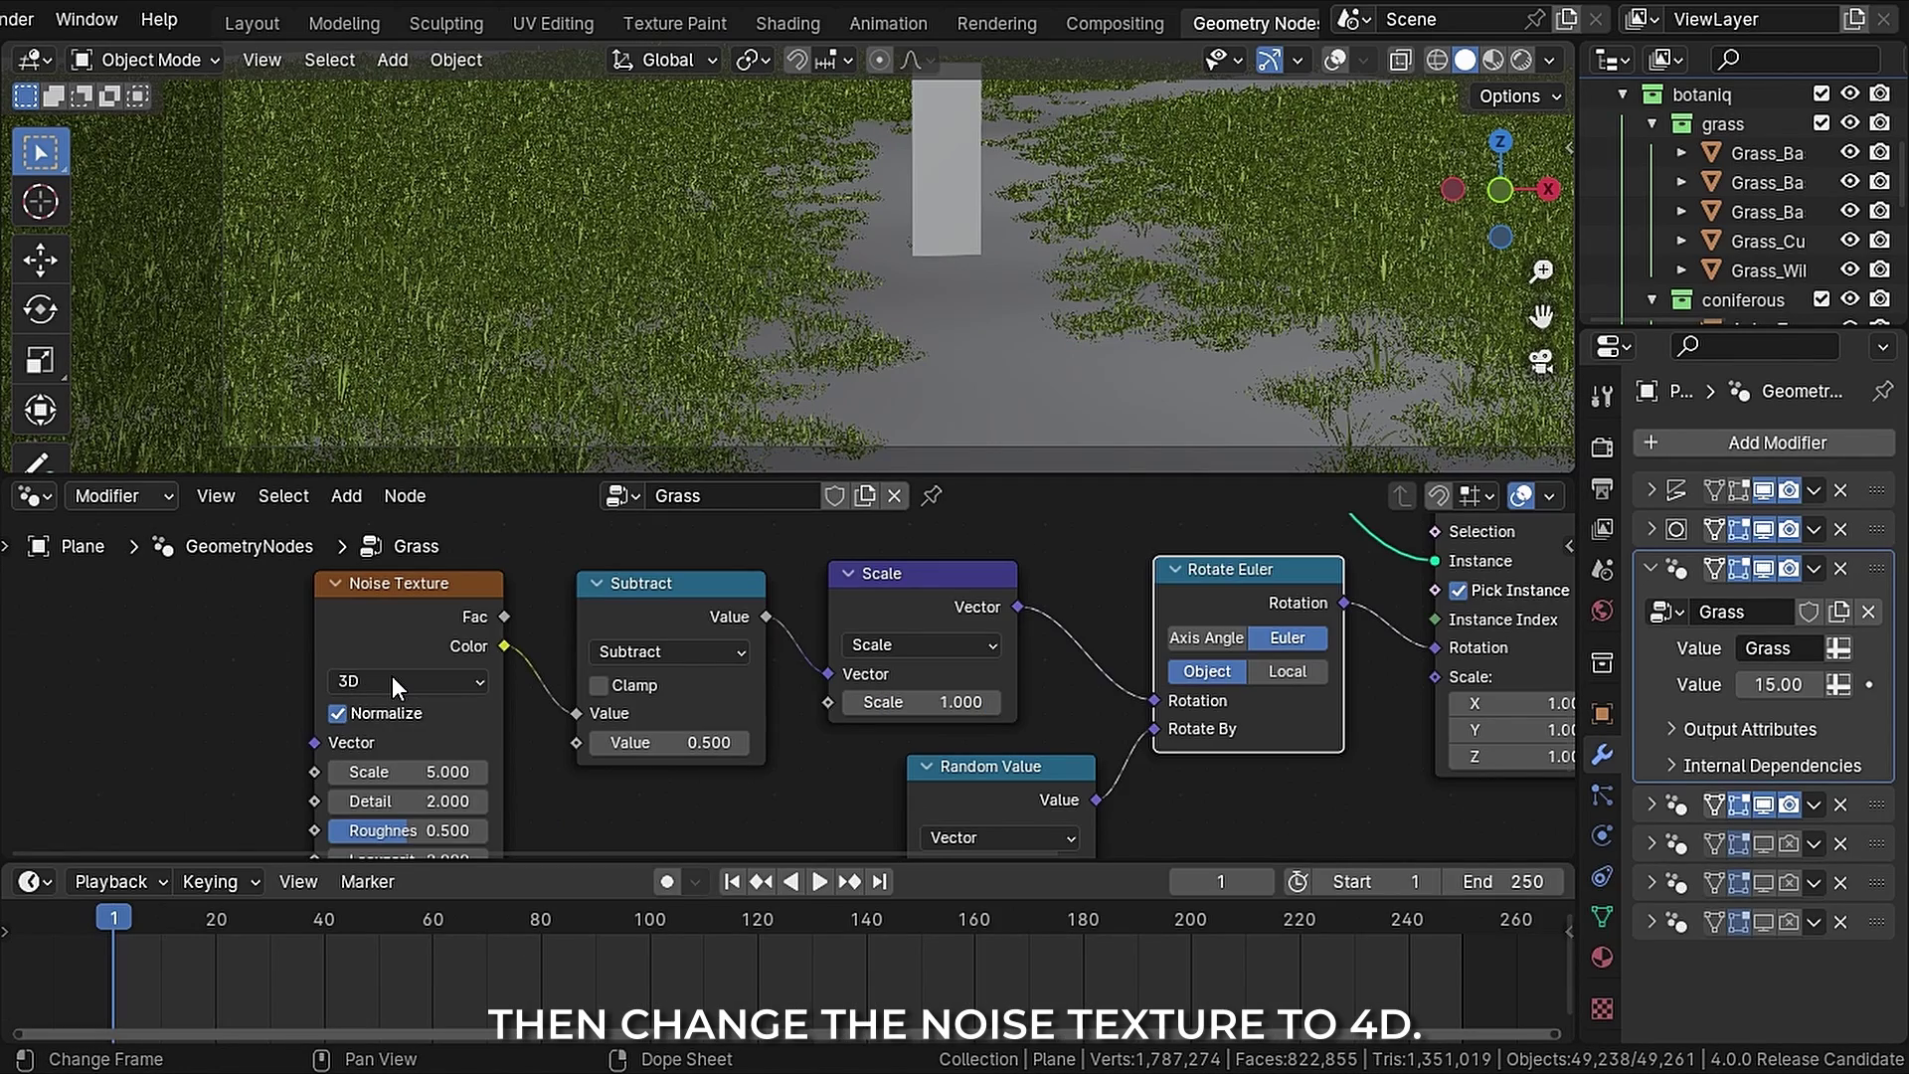
Step: Switch the Noise Texture to 4D, drive its W value with #frame/24, and play back the grass motion
left_click(392, 678)
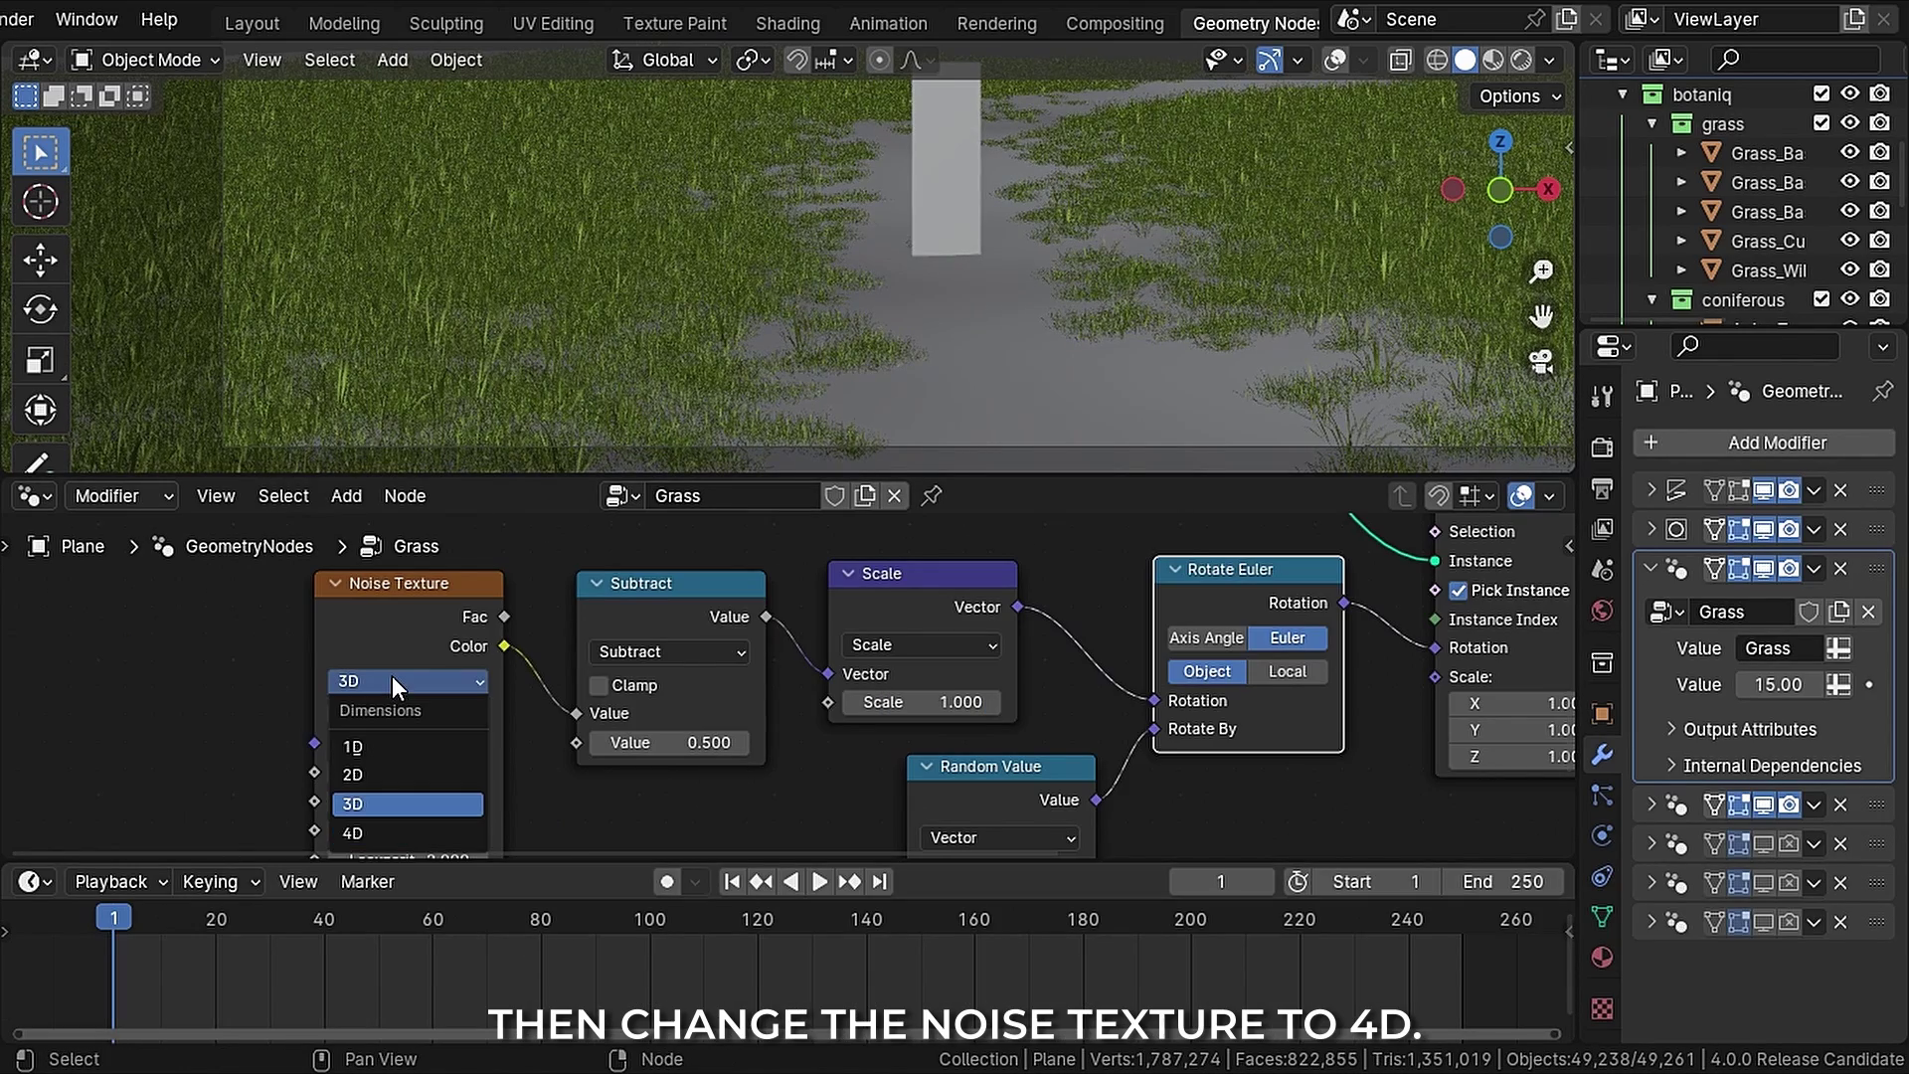
left_click(379, 831)
middle_click_drag(527, 769, 527, 716)
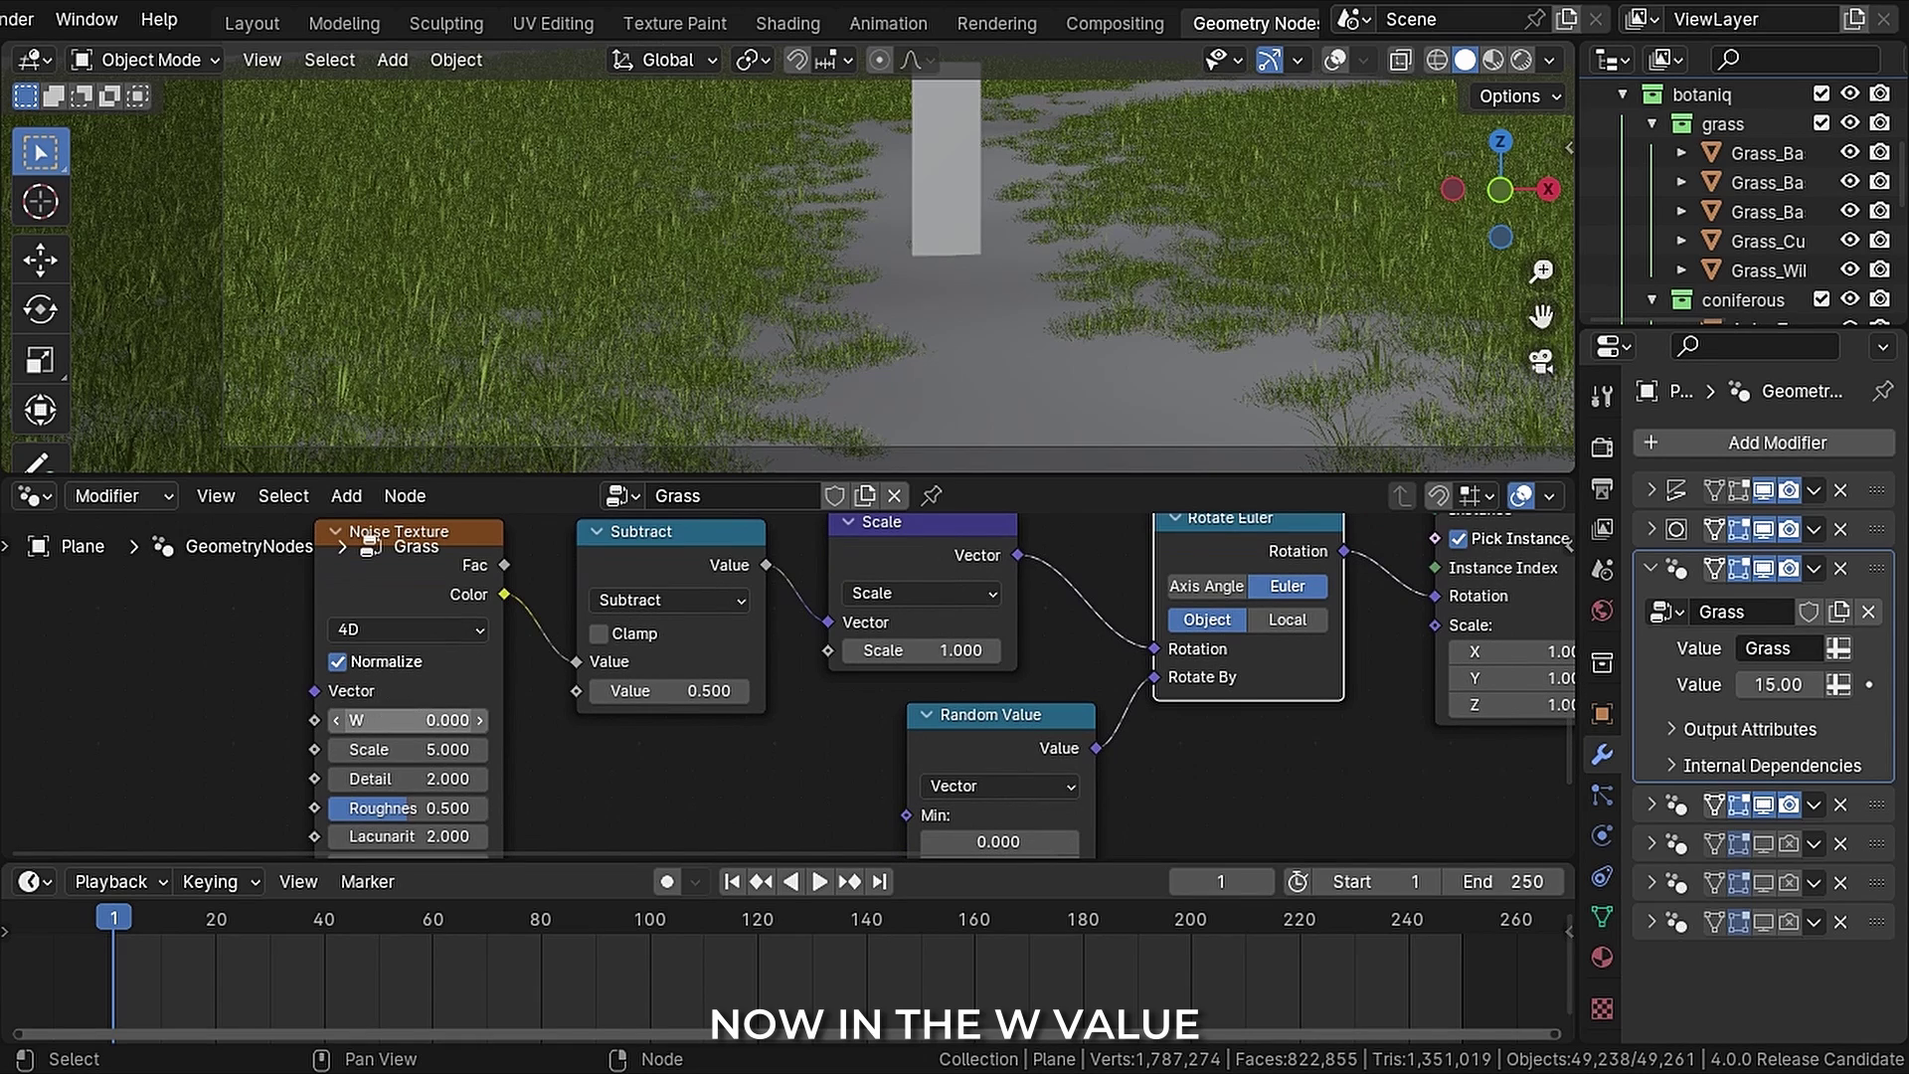
scroll(409, 720, "up", 1)
double_click(410, 720)
type("#")
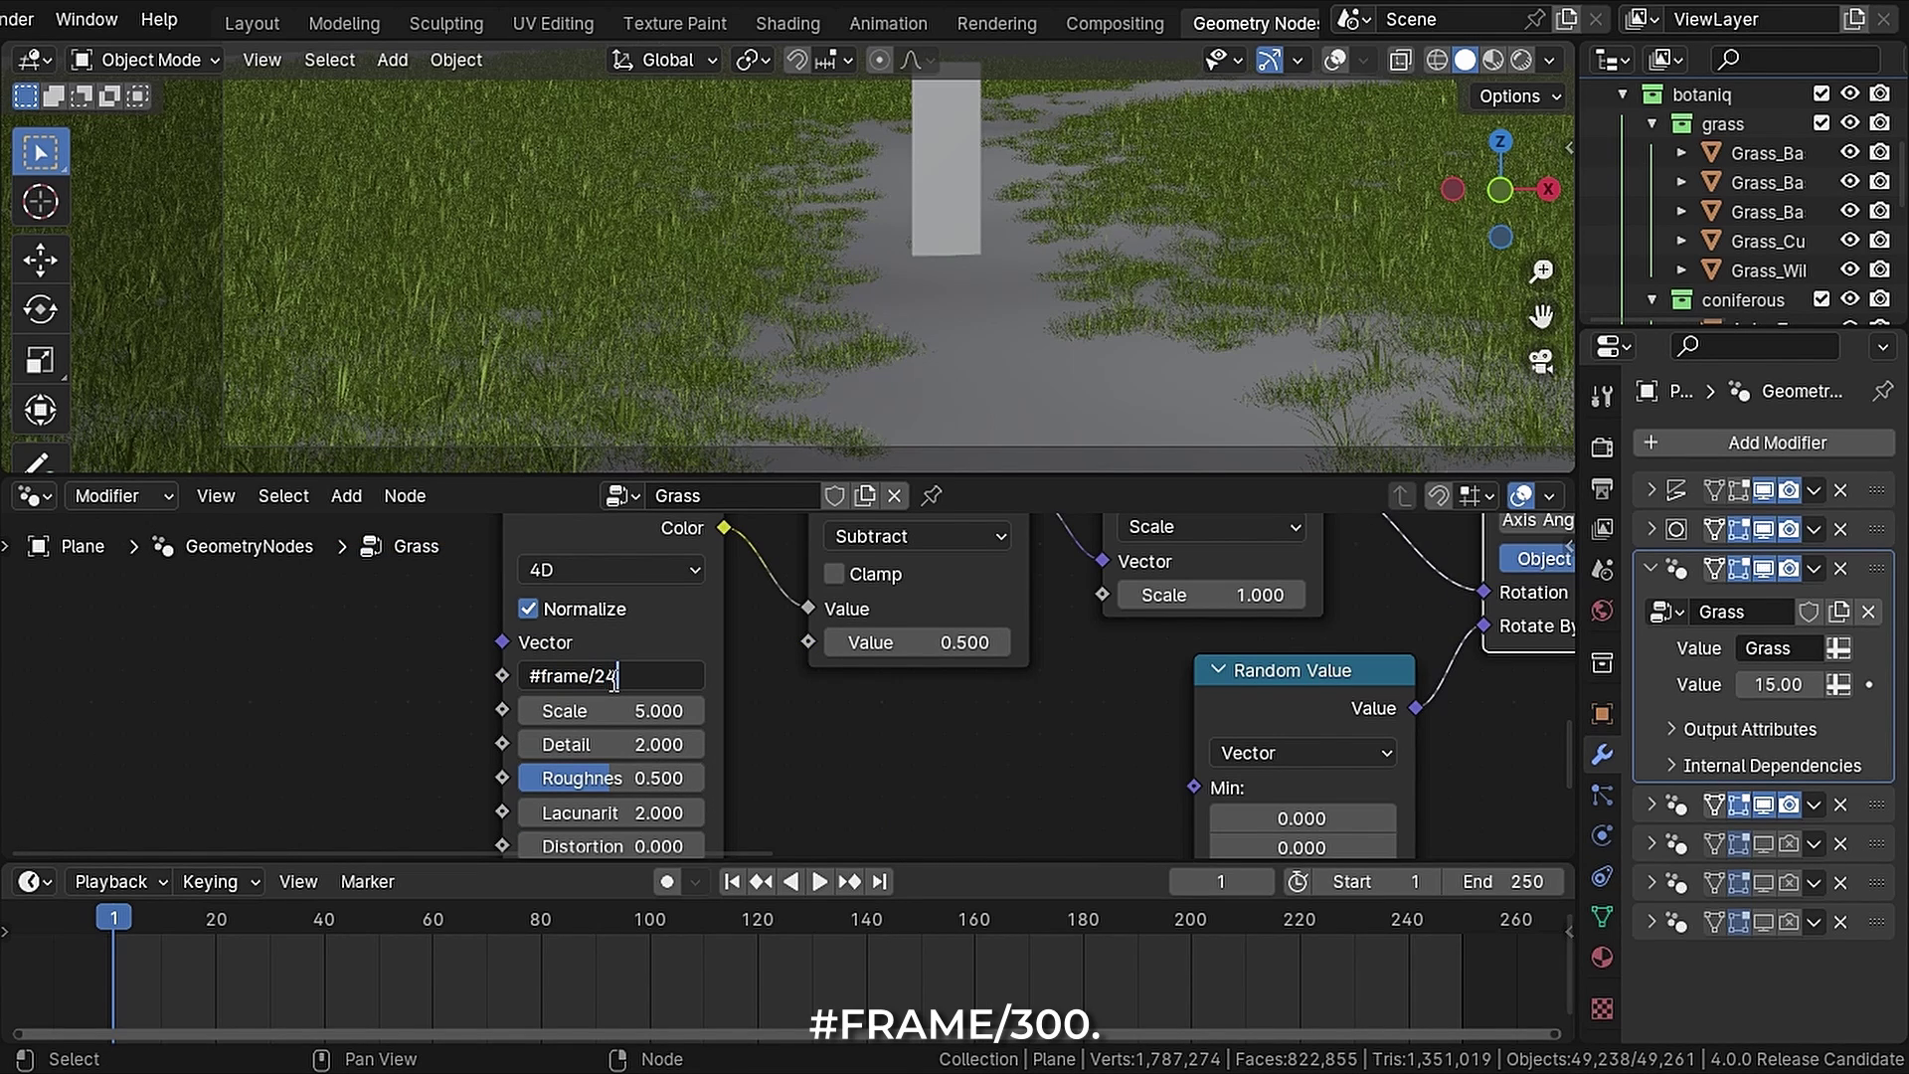
type("frame/24")
key("Return")
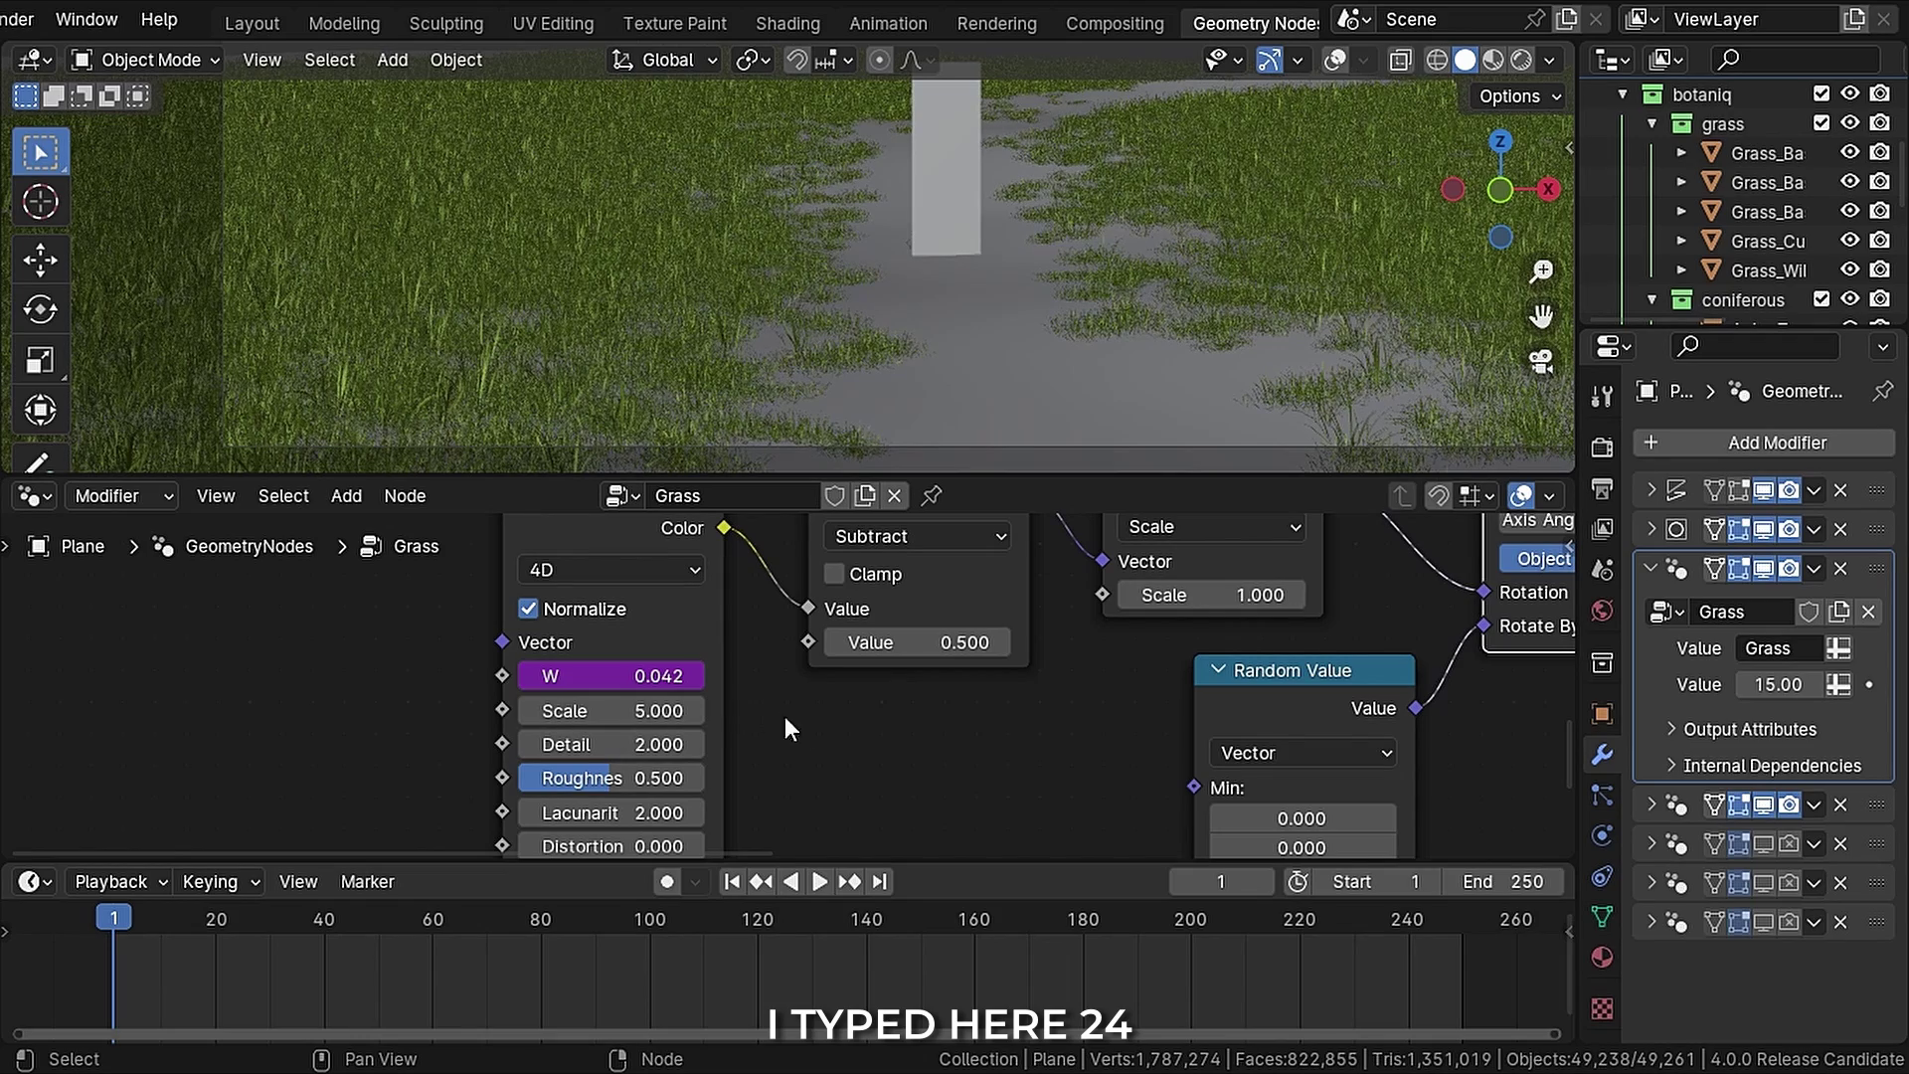
key("space")
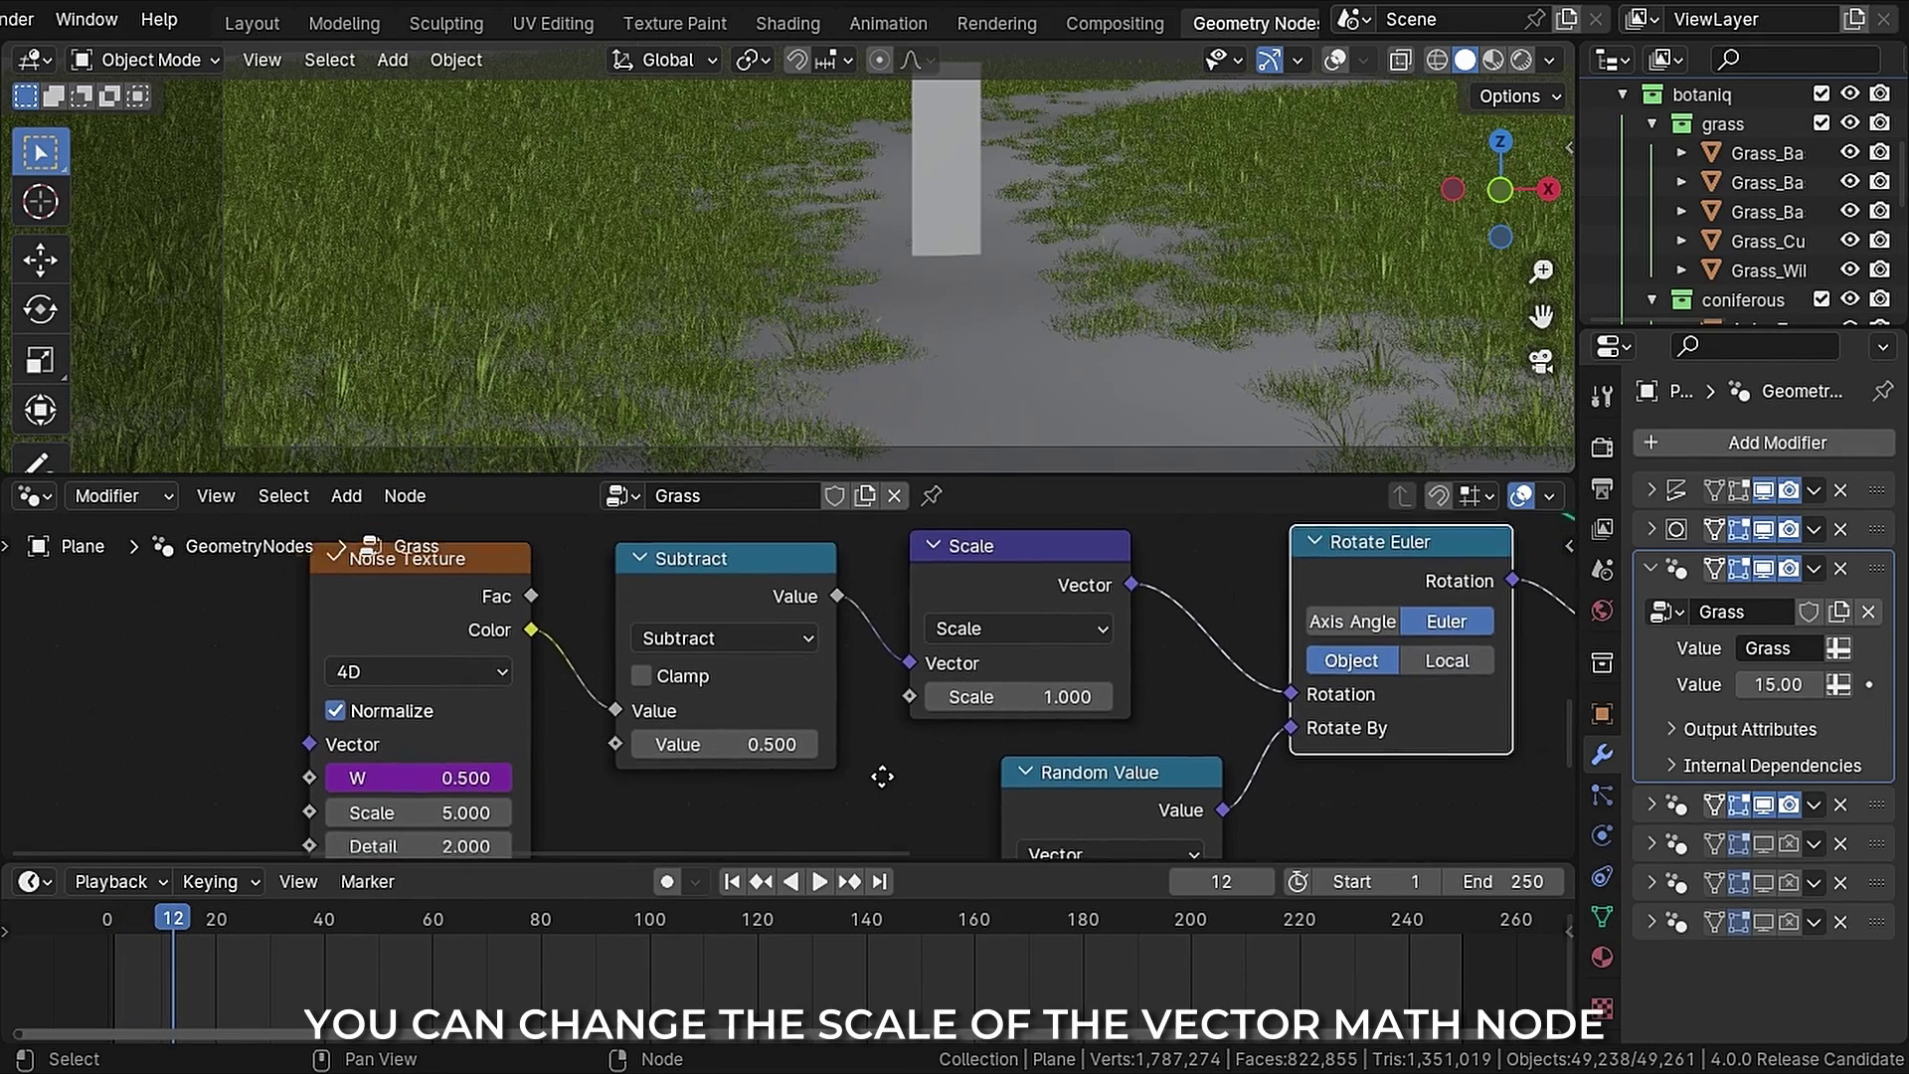
Step: Set the Vector Math node's Scale to 5 and the Rotate Euler space to Local, and preview the grass animation
middle_click_drag(882, 776, 859, 782)
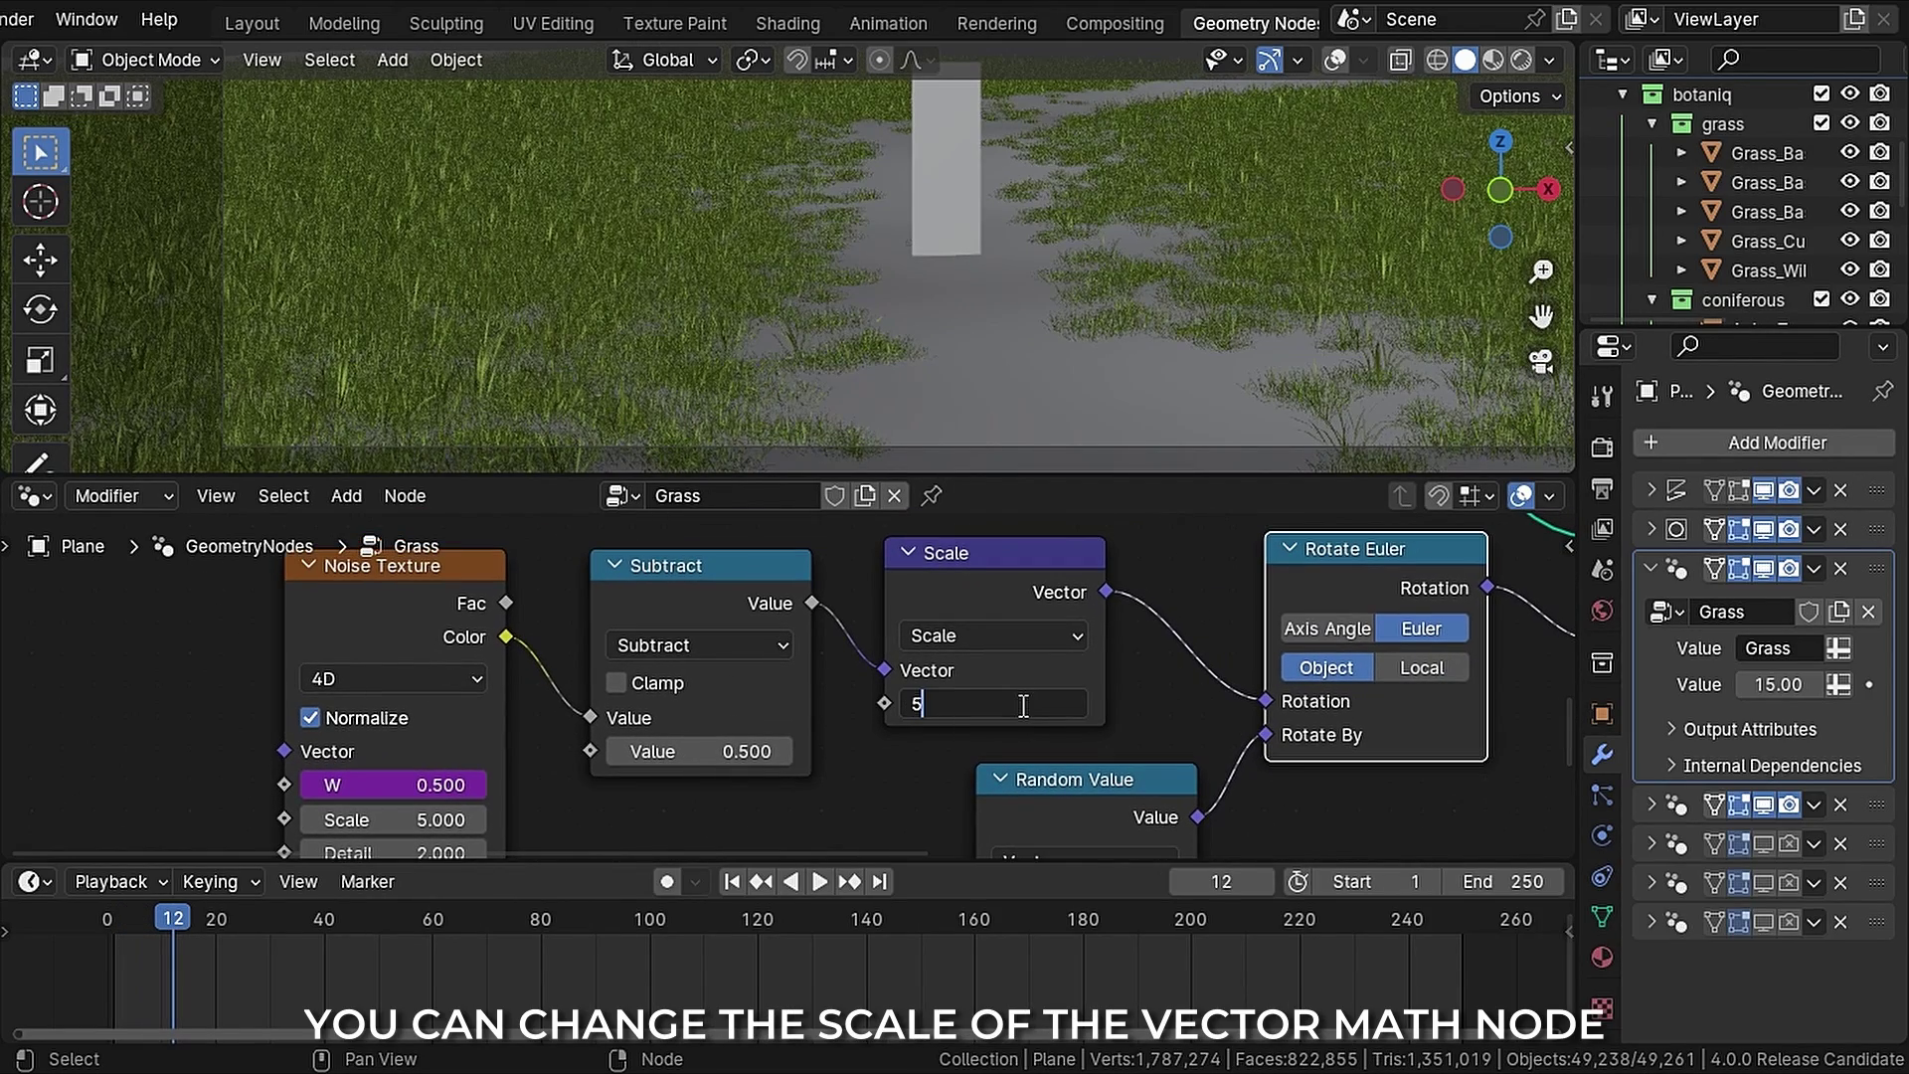
key("Return")
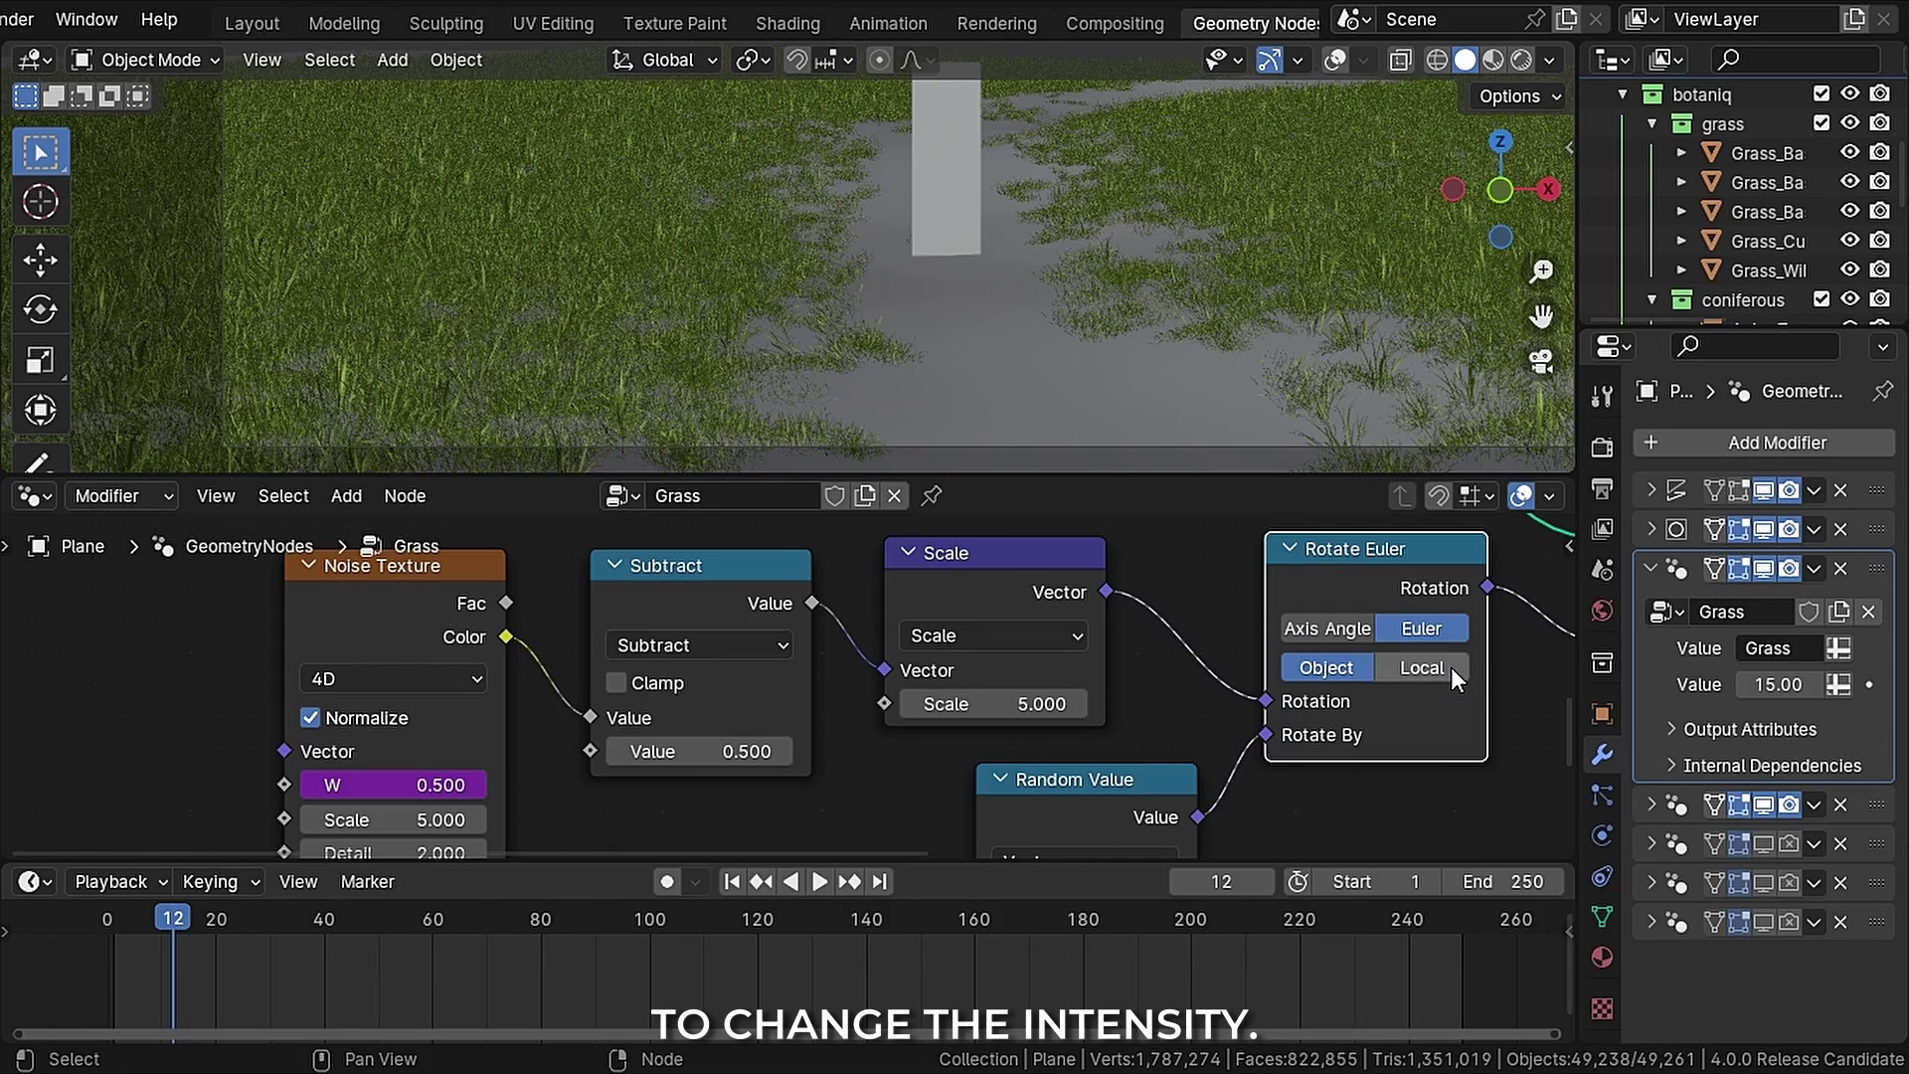
left_click(1452, 666)
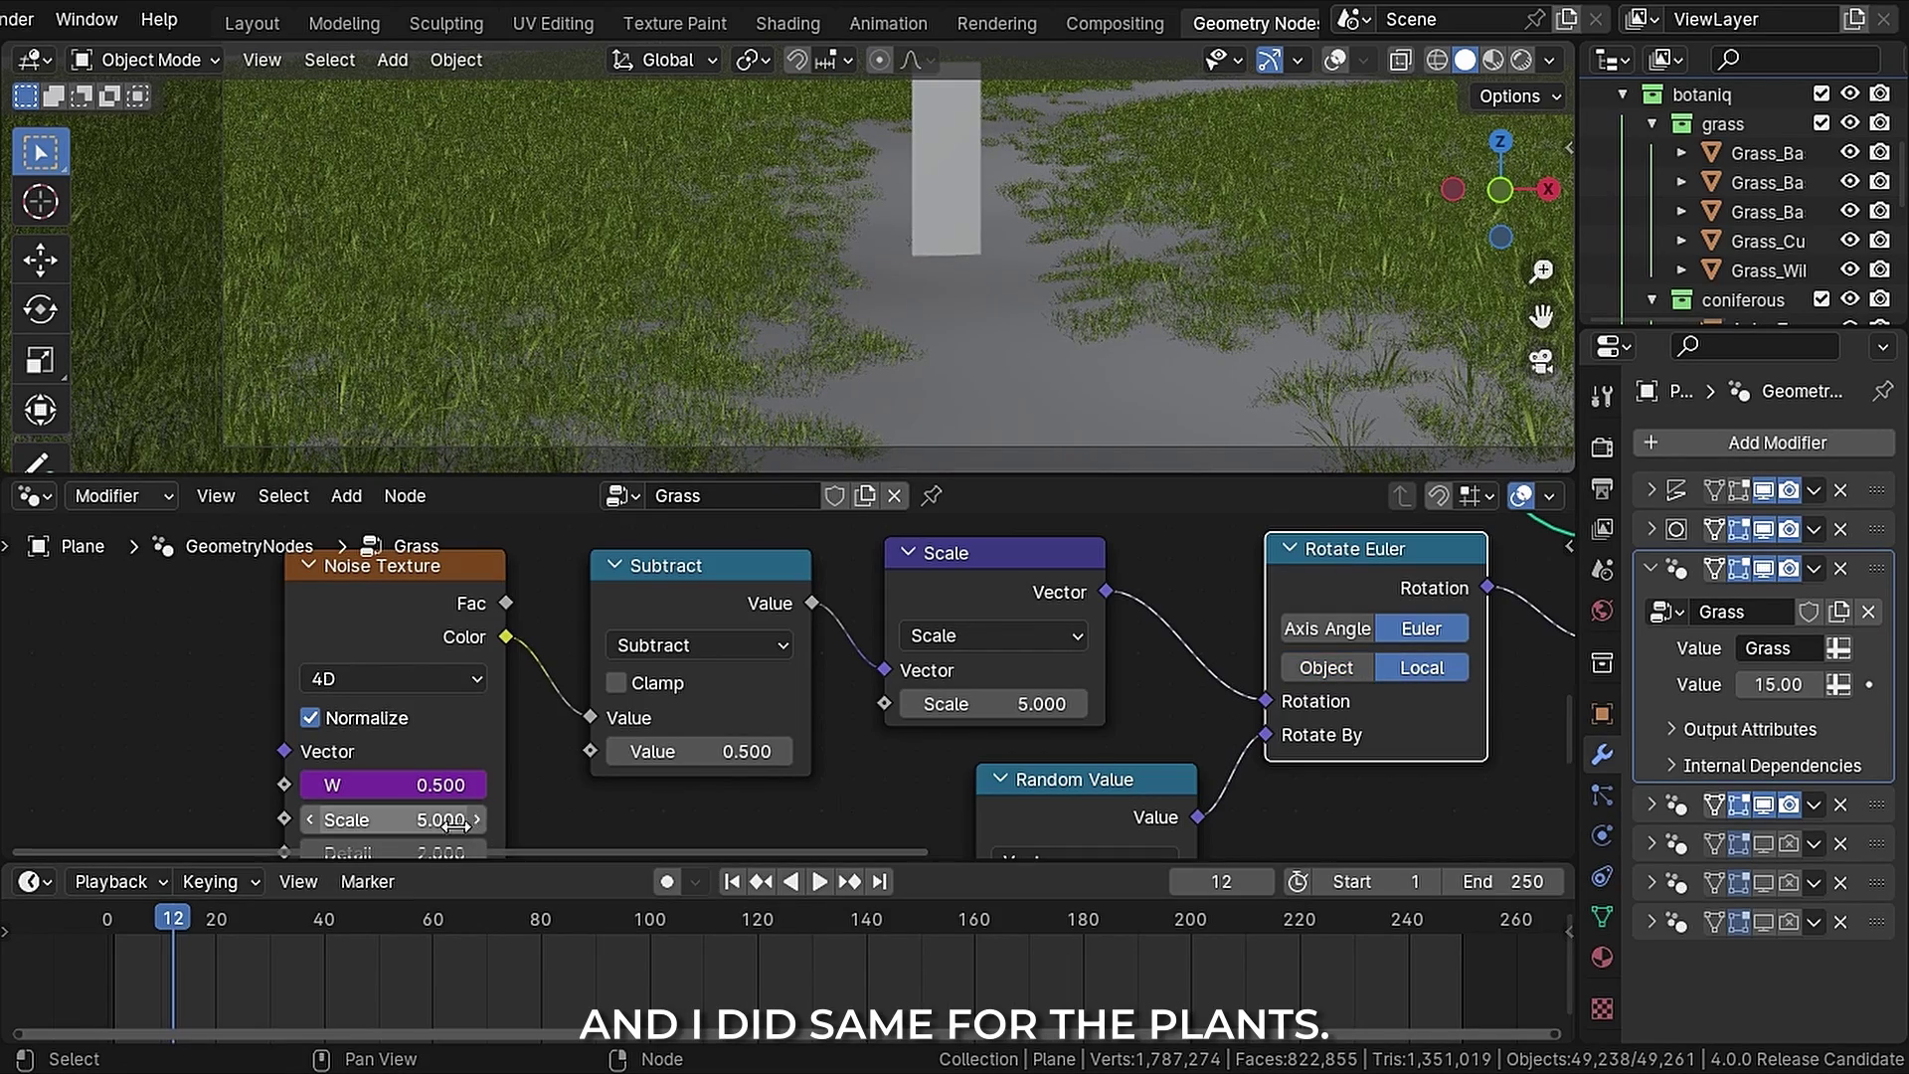
key("space")
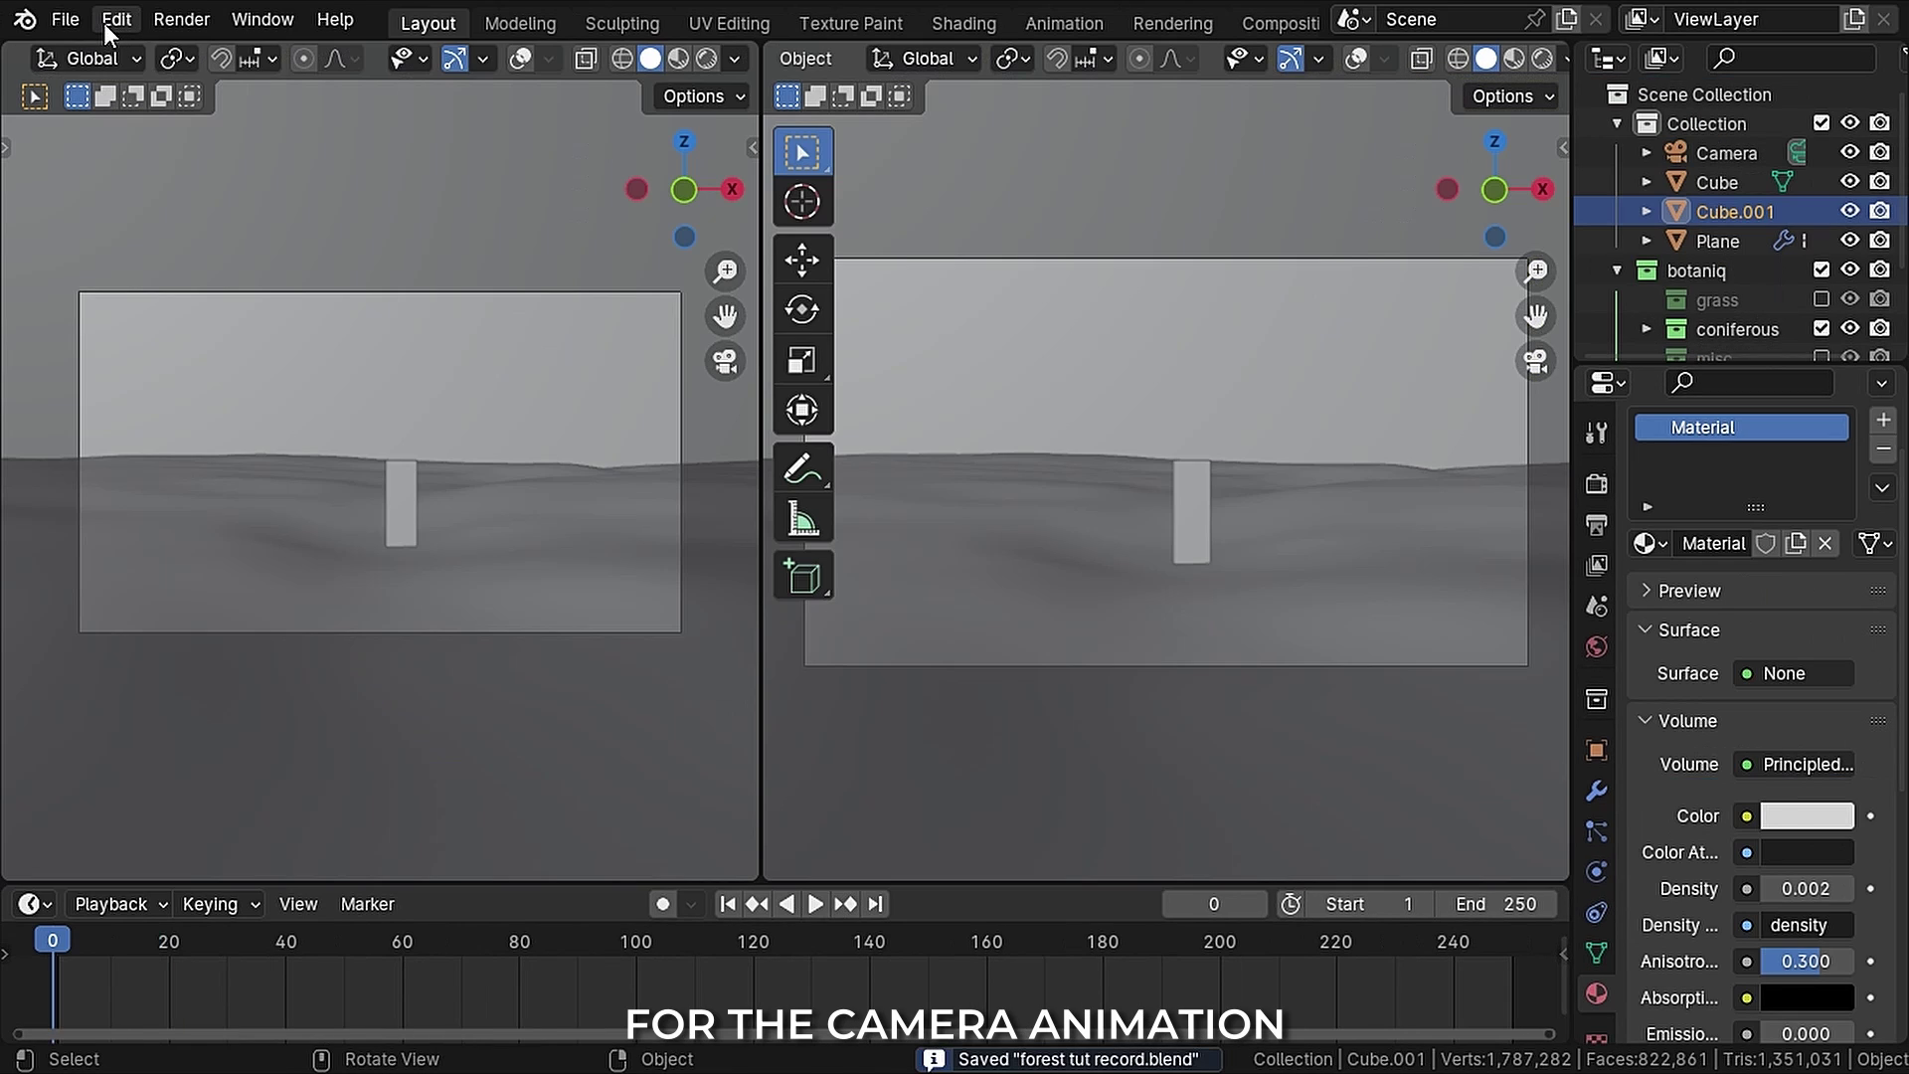
Step: Start installing the Camera Shakify add-on from the add-on preferences
left_click(105, 20)
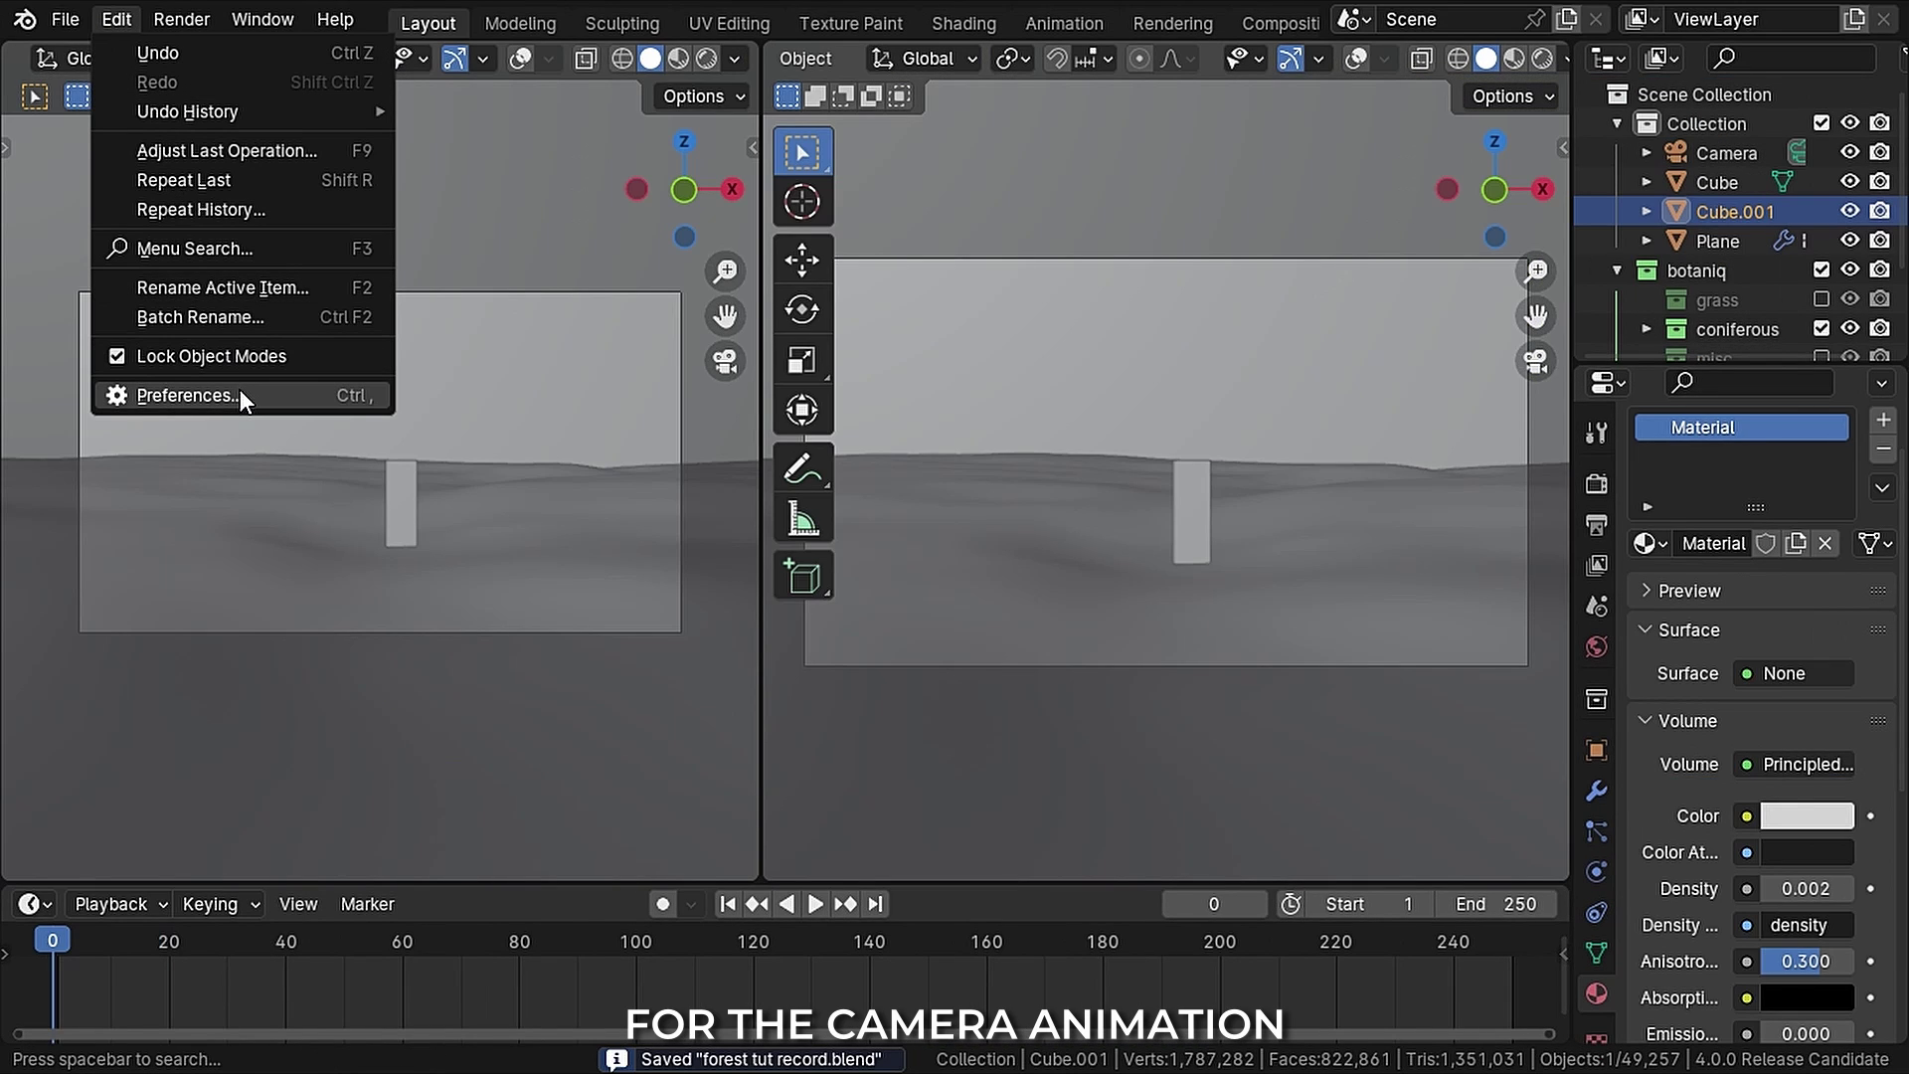
left_click(241, 391)
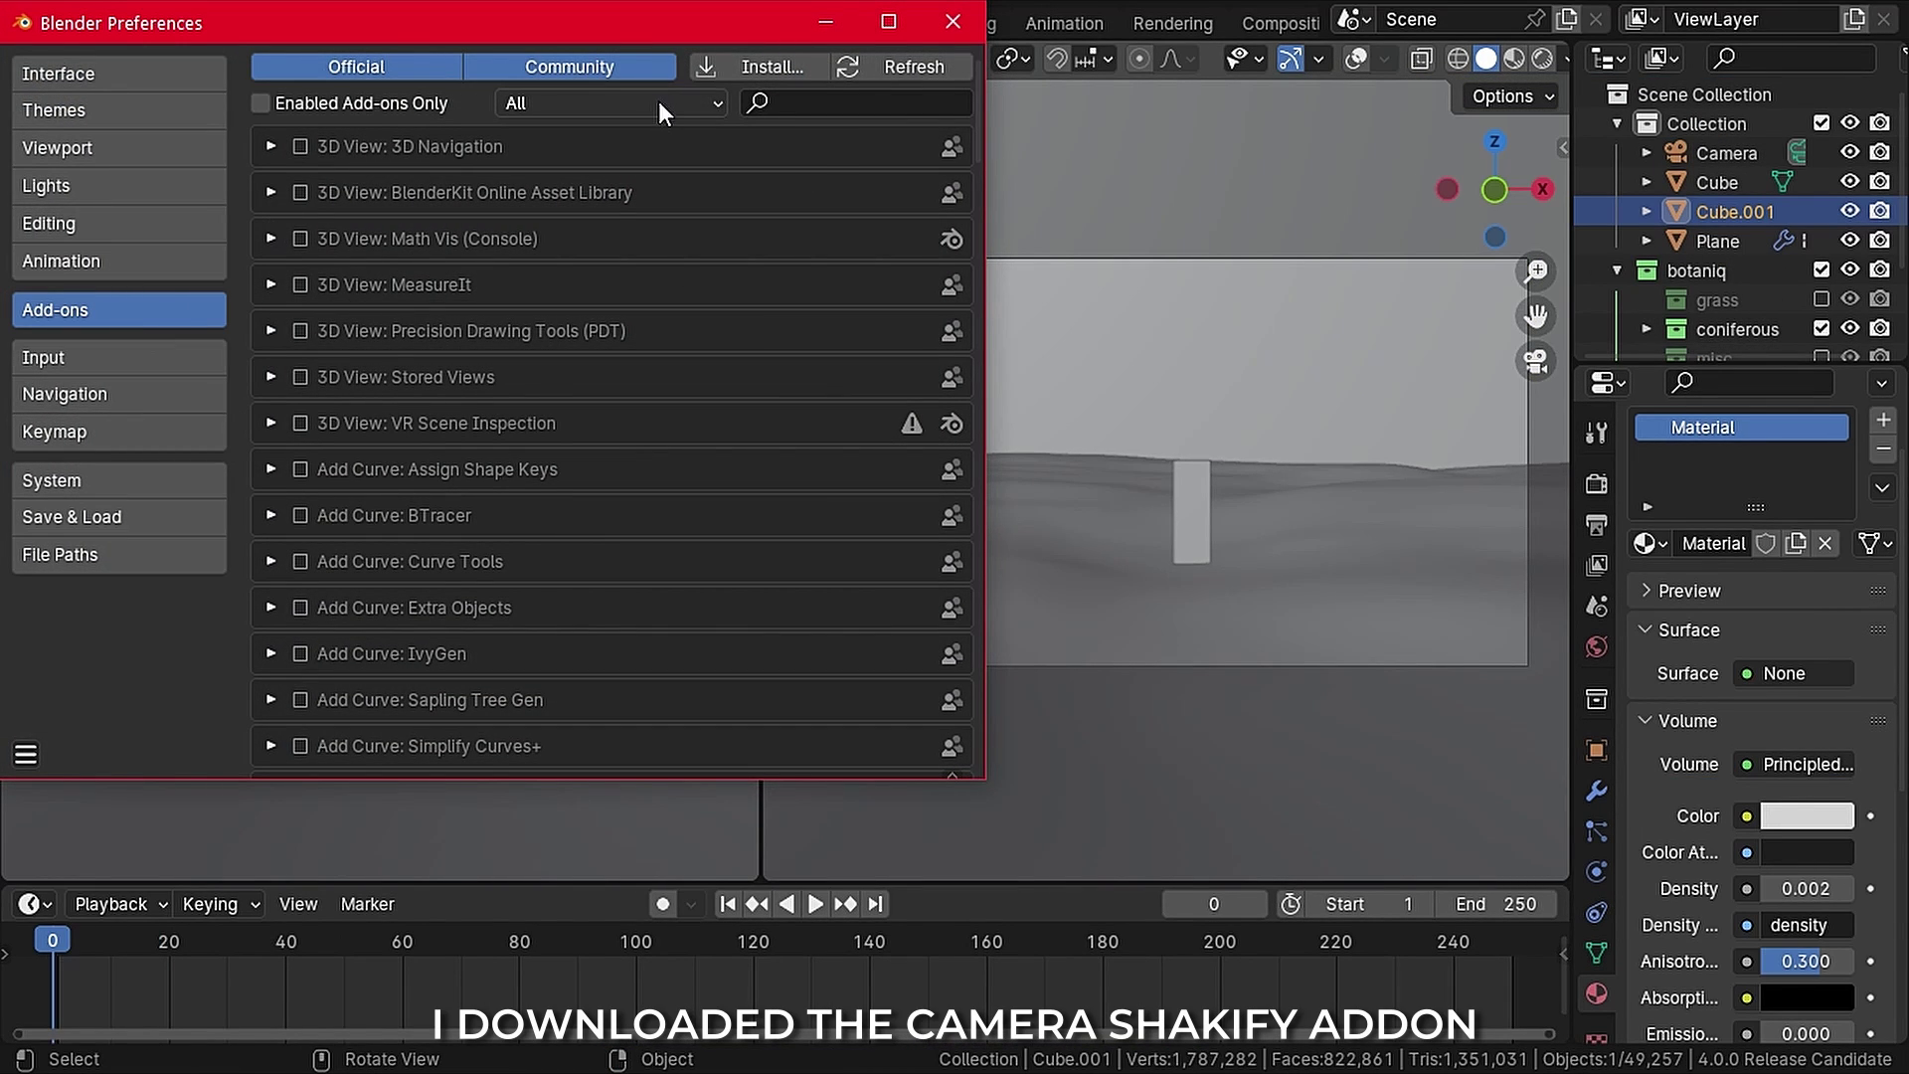
left_click(737, 65)
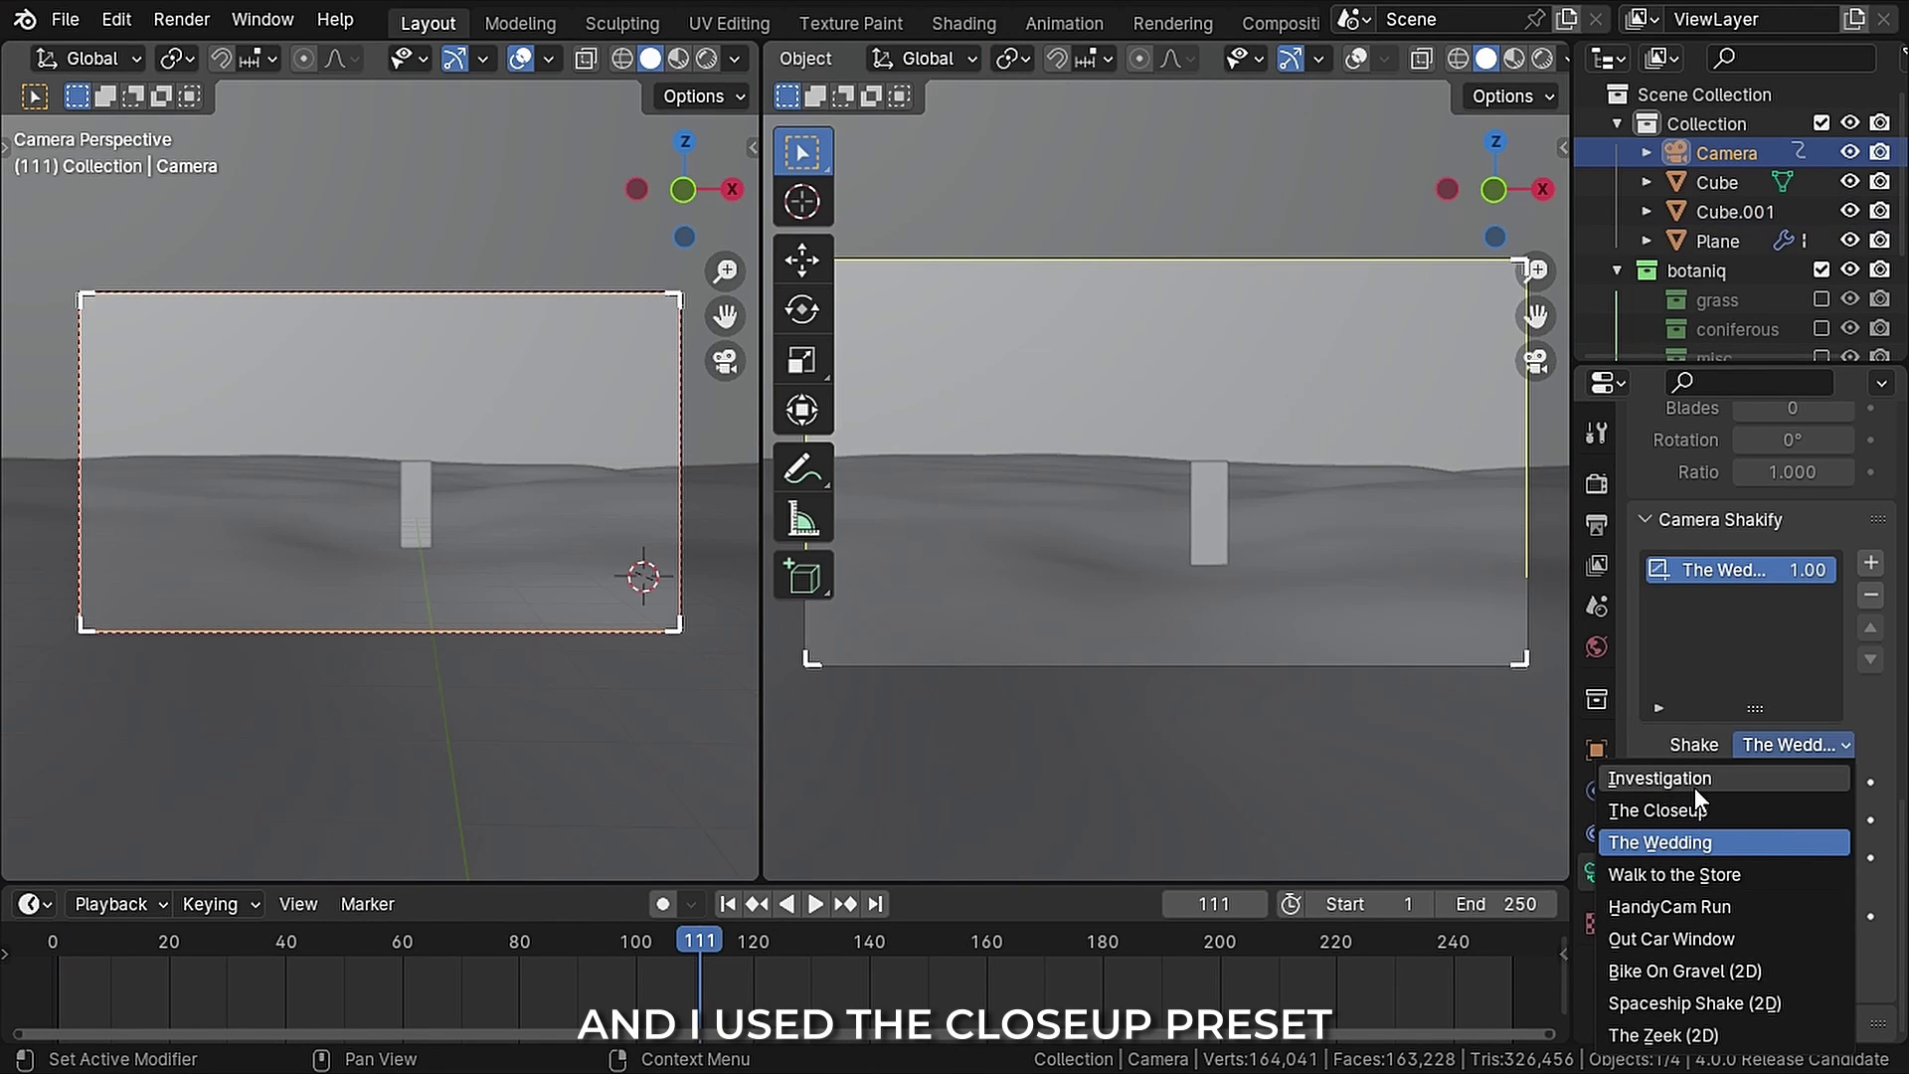
Step: Set the camera's Camera Shakify shake to The Closeup and lower its influence
left_click(1700, 813)
double_click(1813, 785)
type(".")
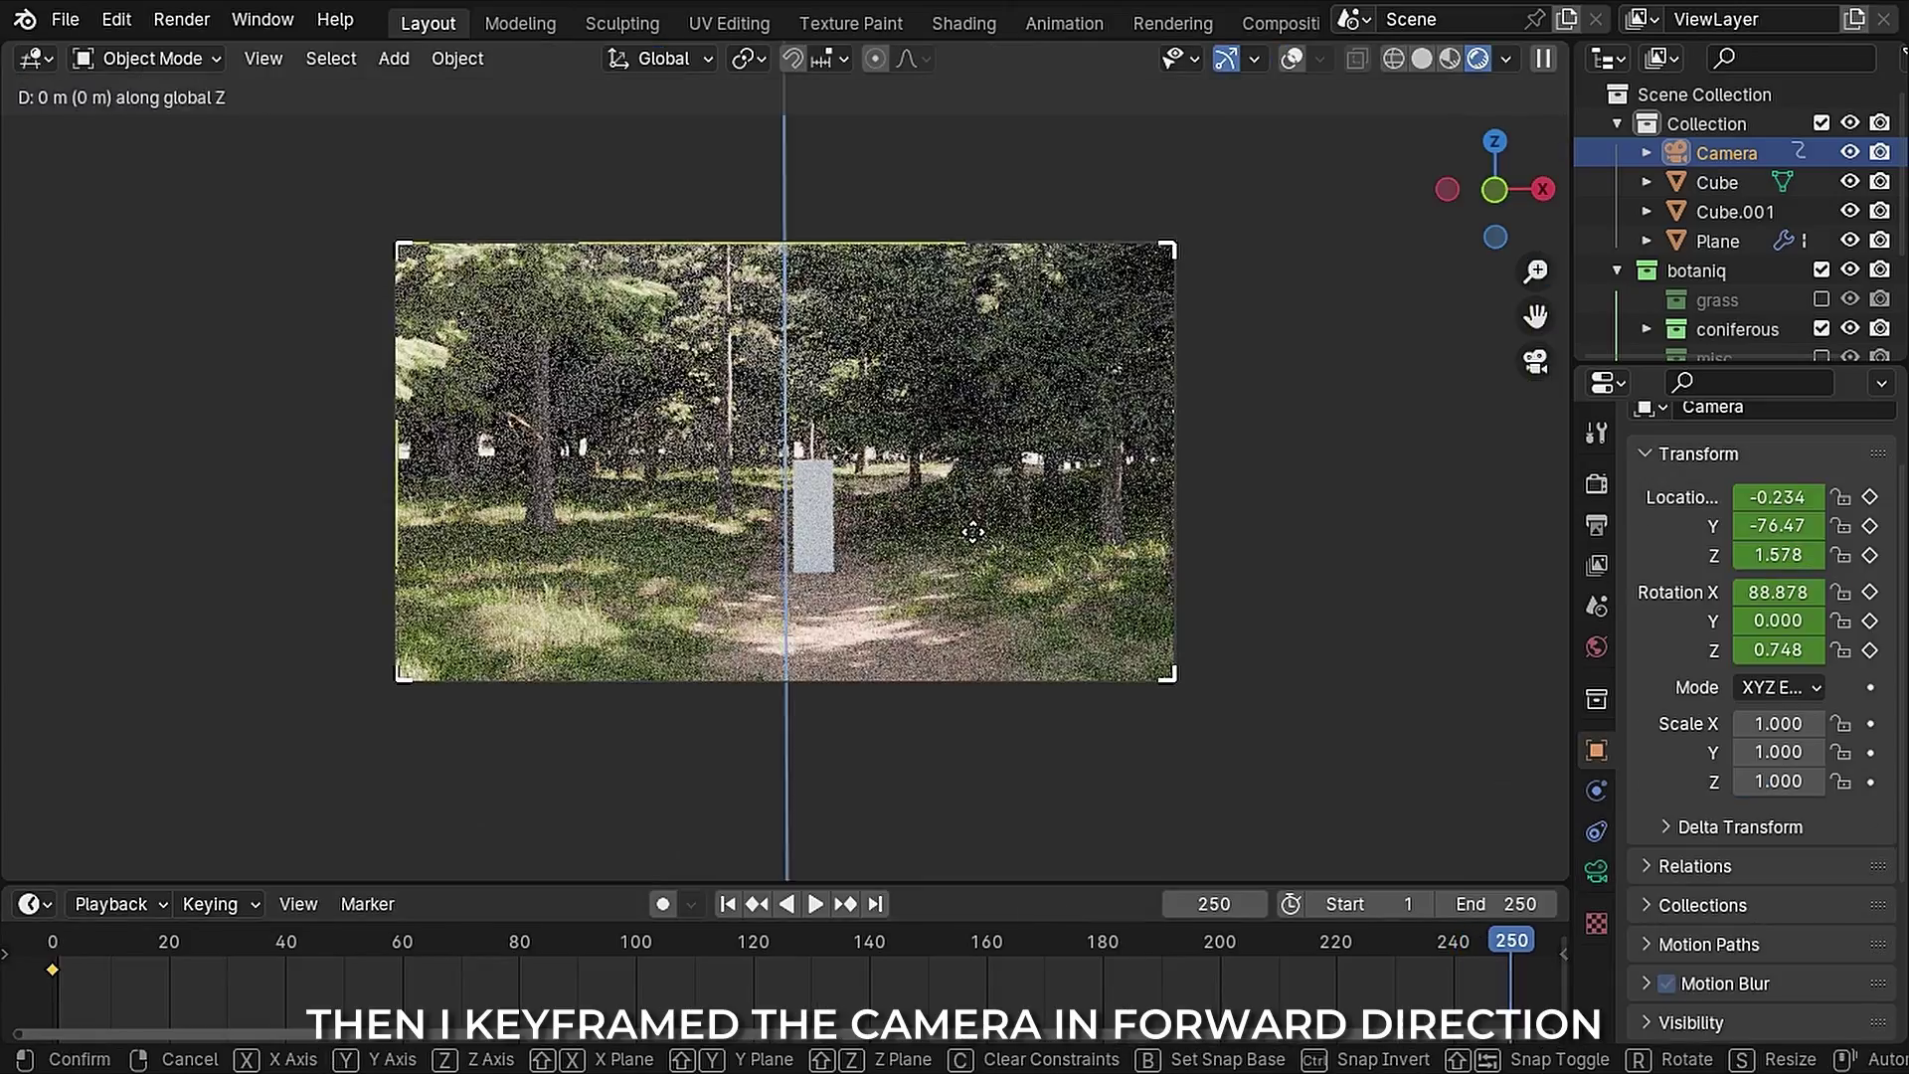
Step: Shift the forward-moved camera along its local X axis at frame 250 and insert a keyframe there
key("g")
key("x")
key("x")
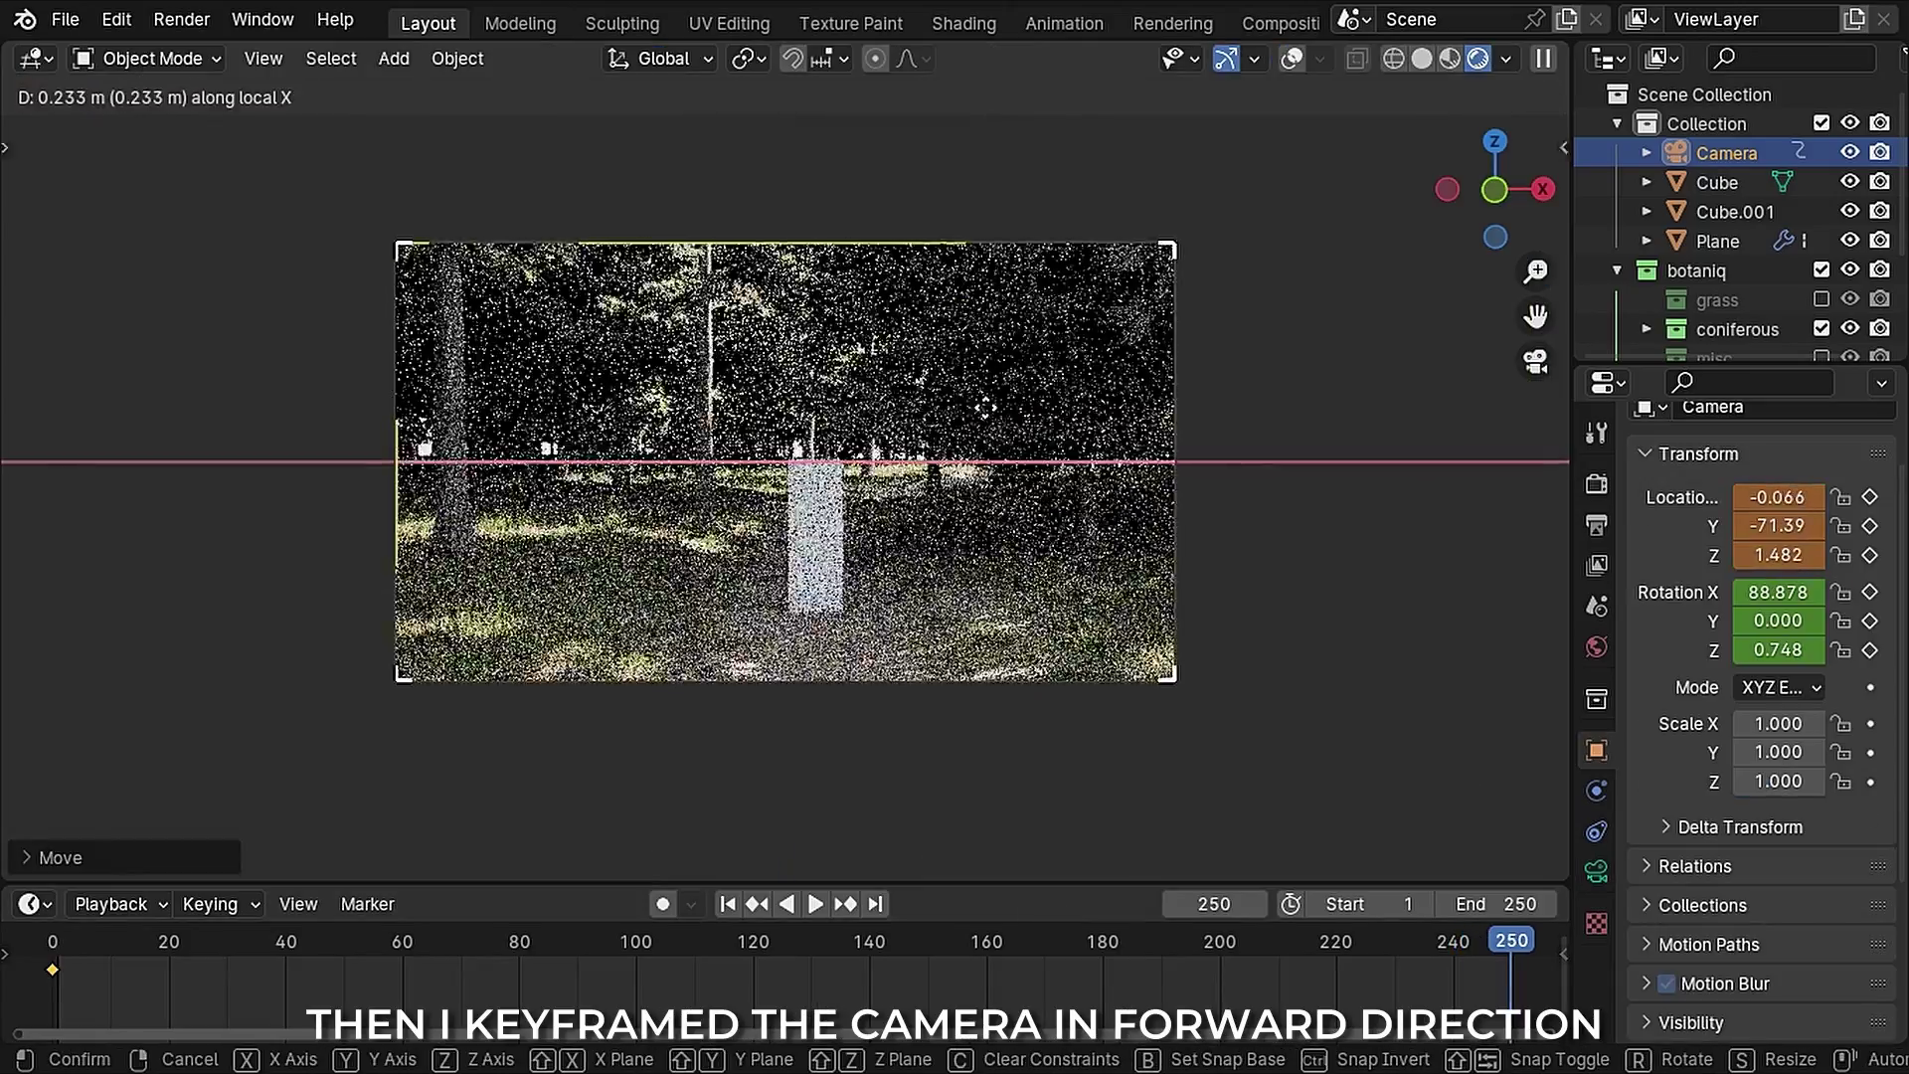
left_click(1283, 328)
key("i")
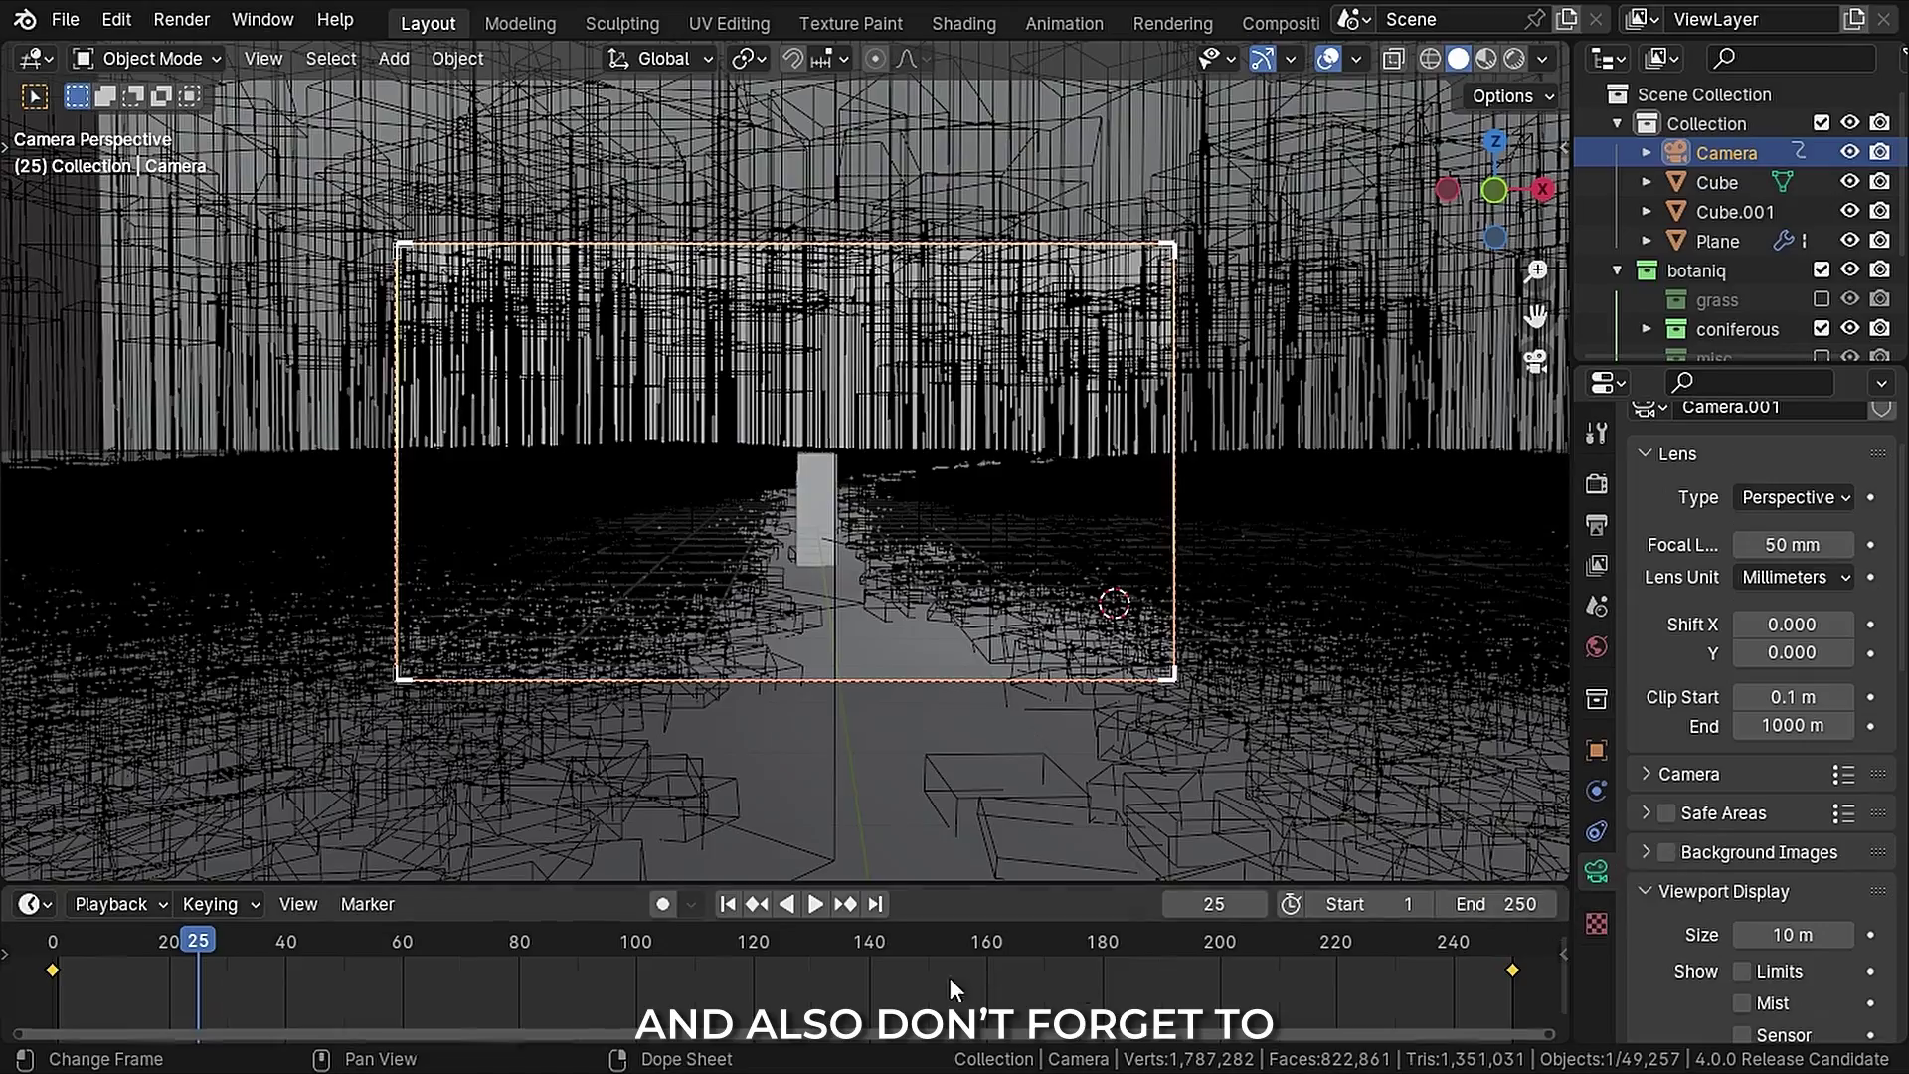
Step: Set the interpolation mode of the camera's keyframes to Linear
right_click(809, 982)
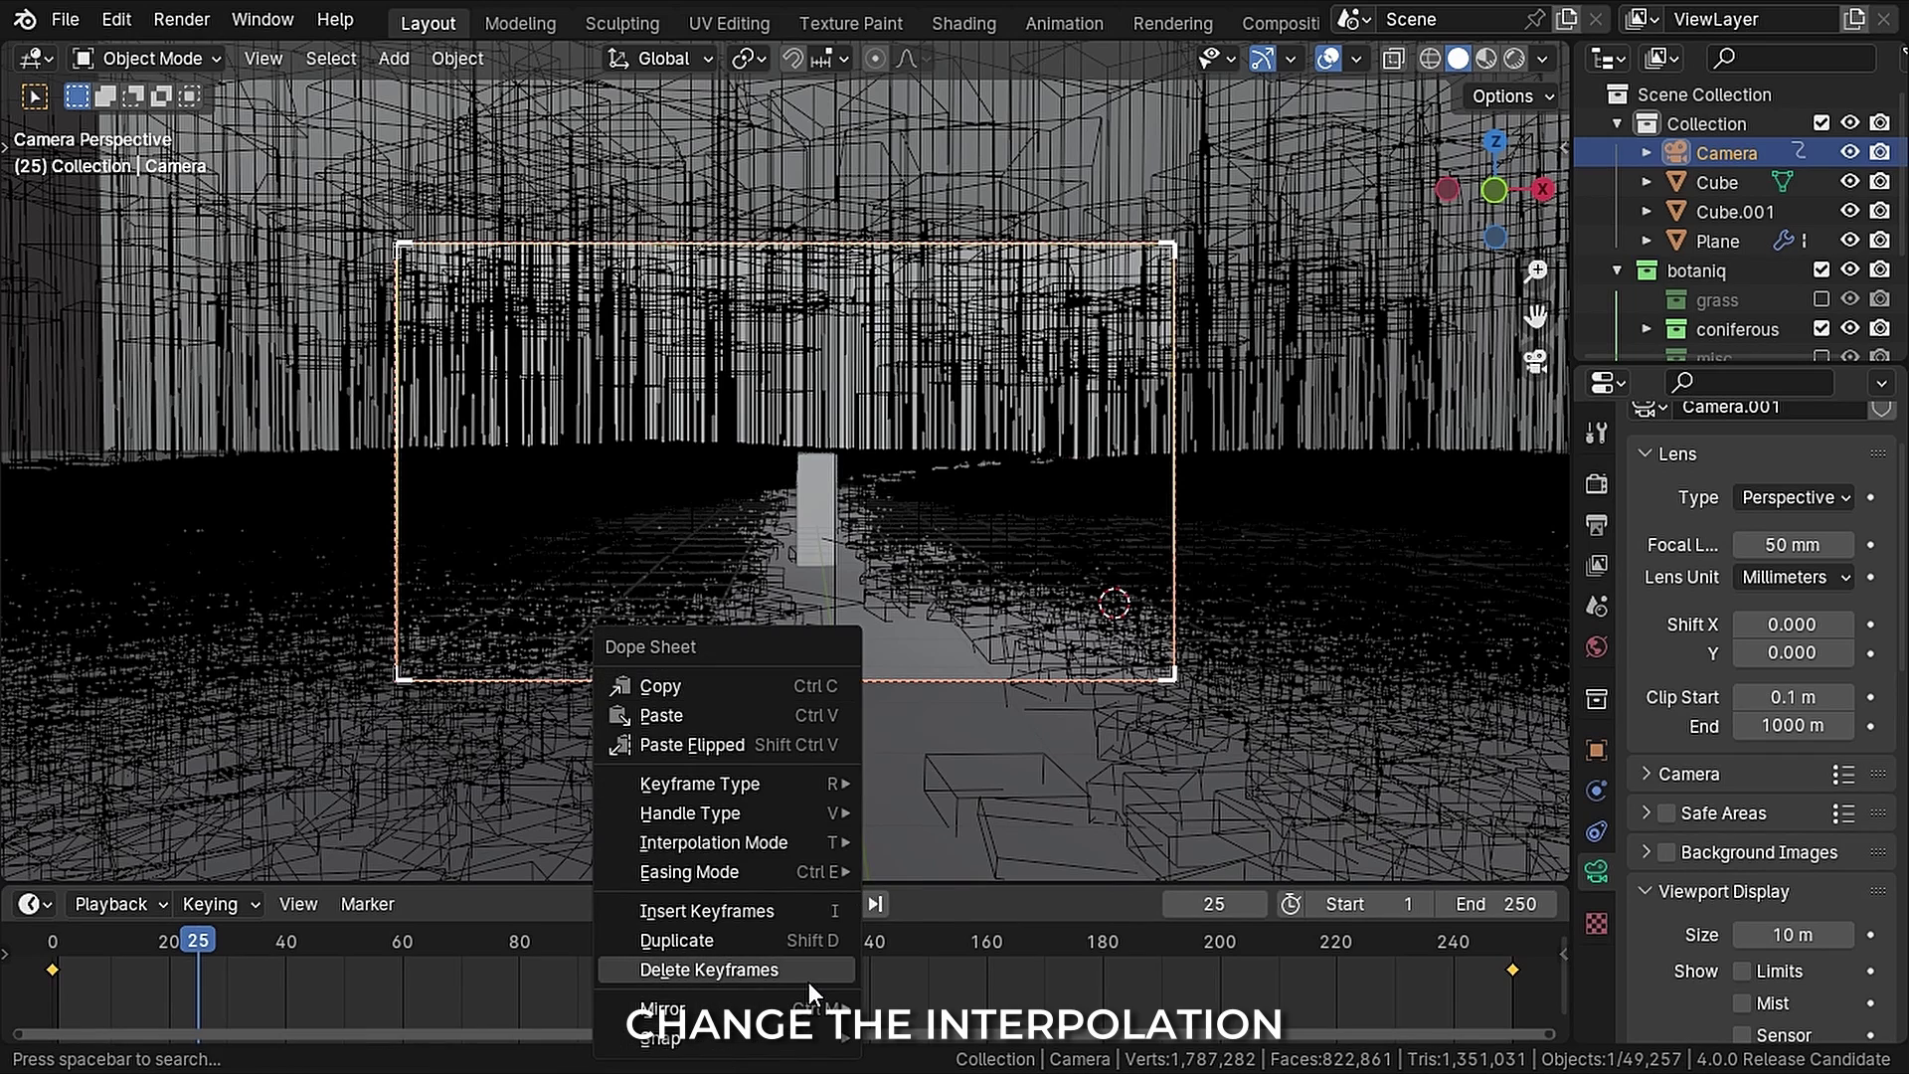
mouse_move(732, 841)
left_click(940, 680)
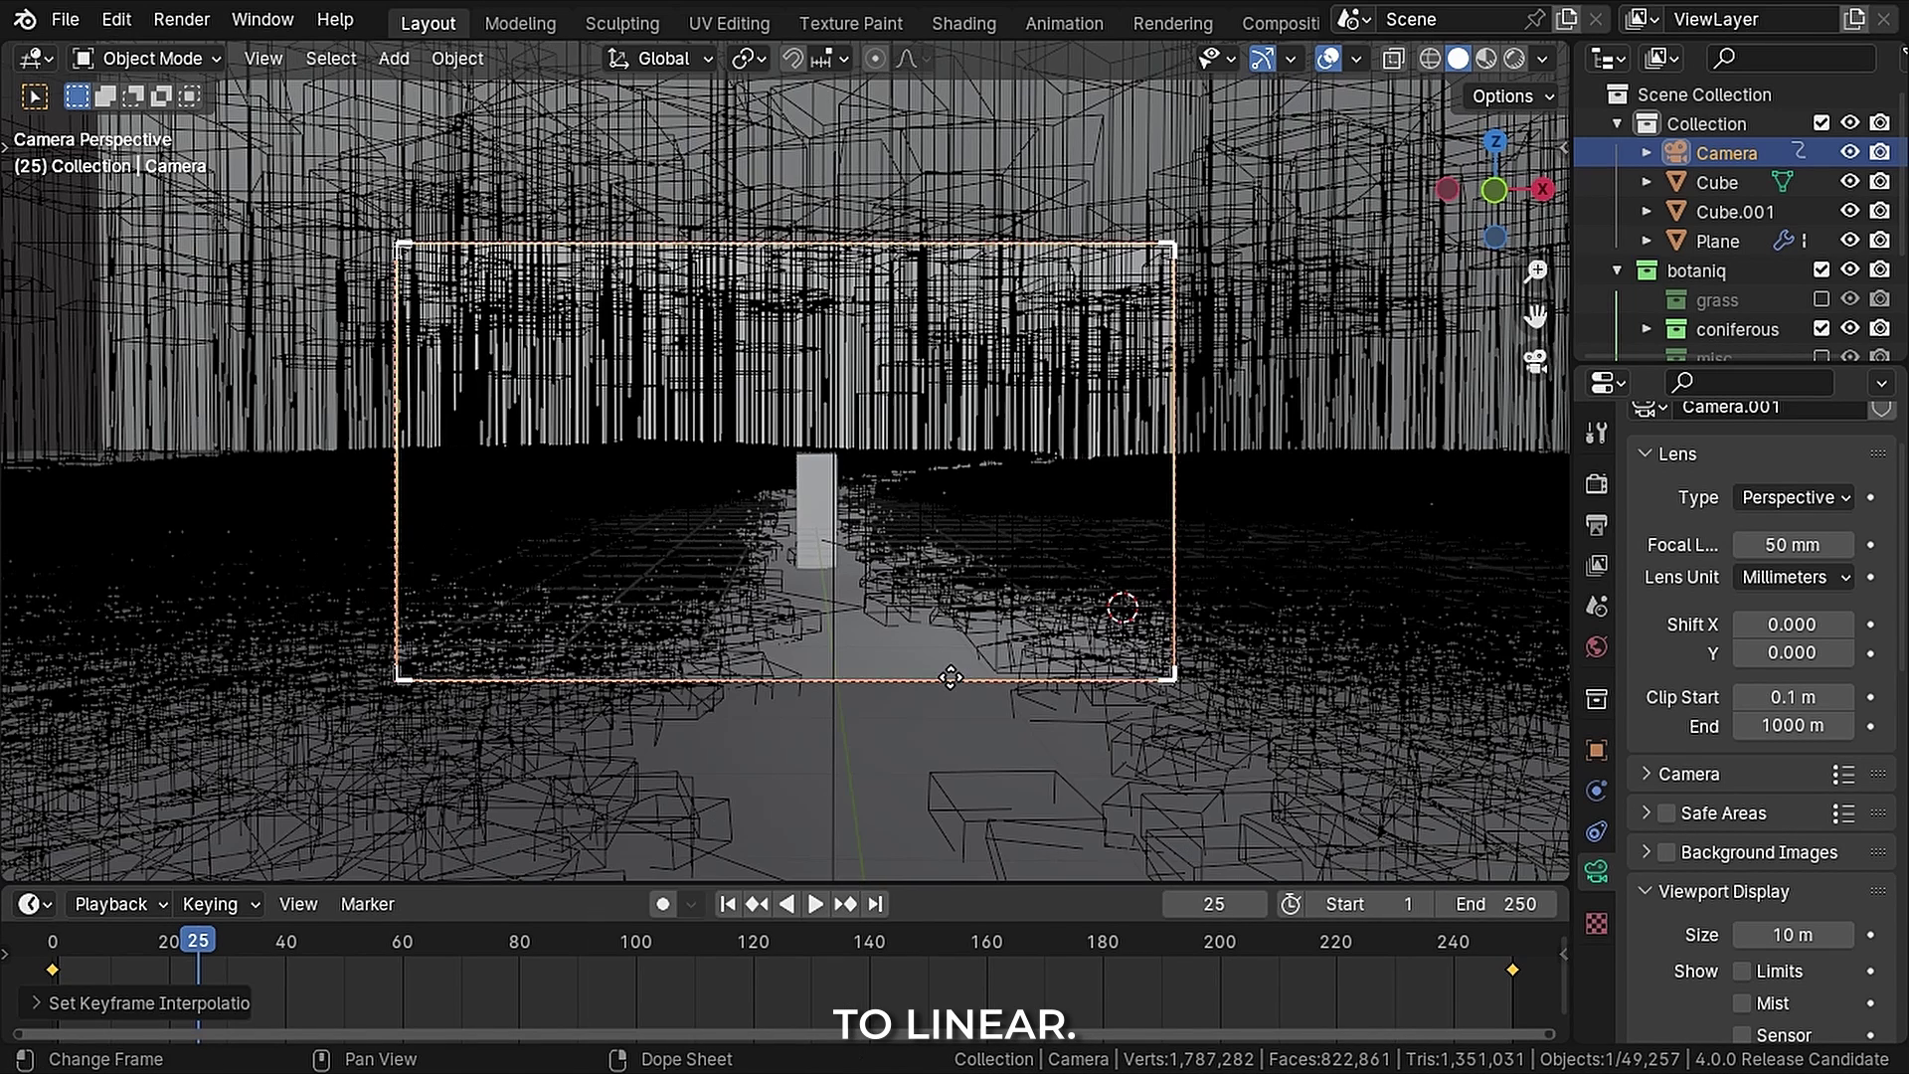
Step: Play back the animation in the camera view to check the camera's linear forward movement
left_click(744, 945)
key("space")
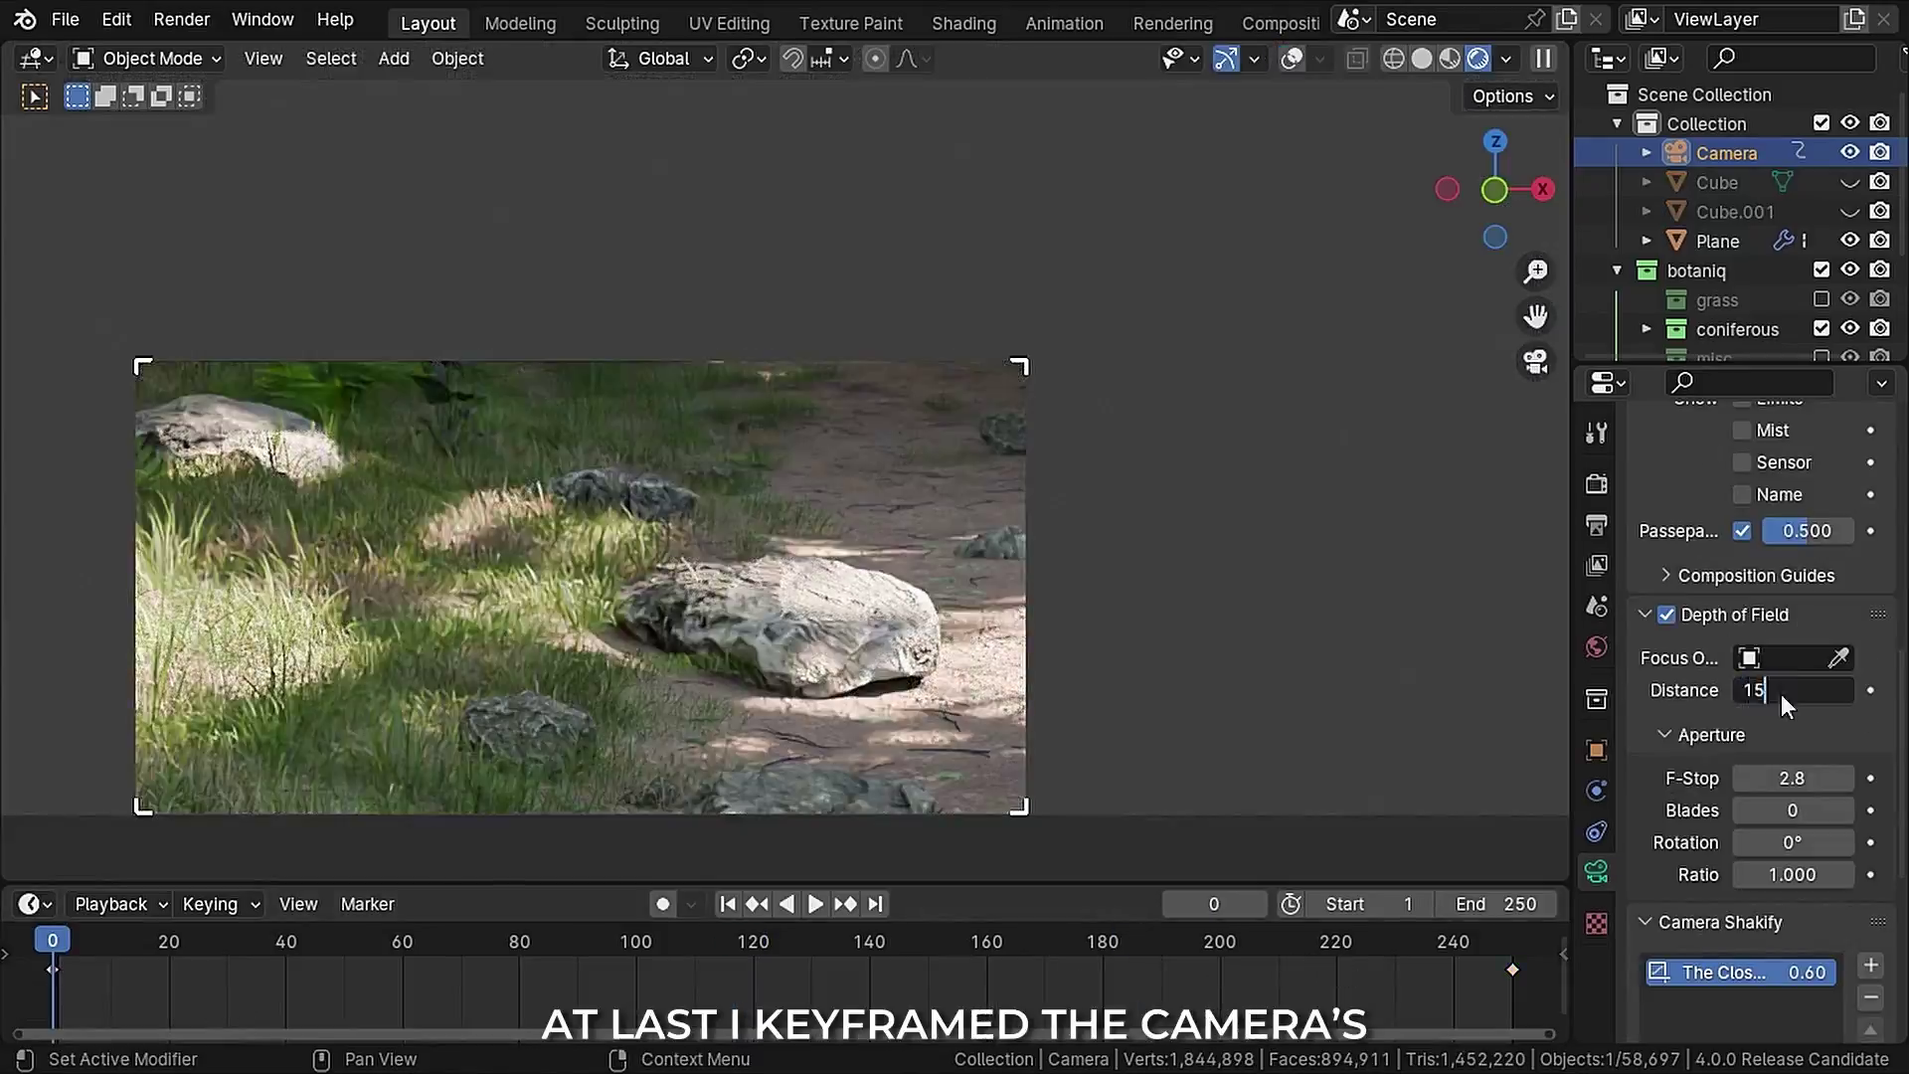
Step: Set the camera's depth of field focus distance to 10 m and its F-Stop to 2
scroll(972, 660, "up", 4)
key("shift+b")
left_click_drag(118, 245, 1251, 832)
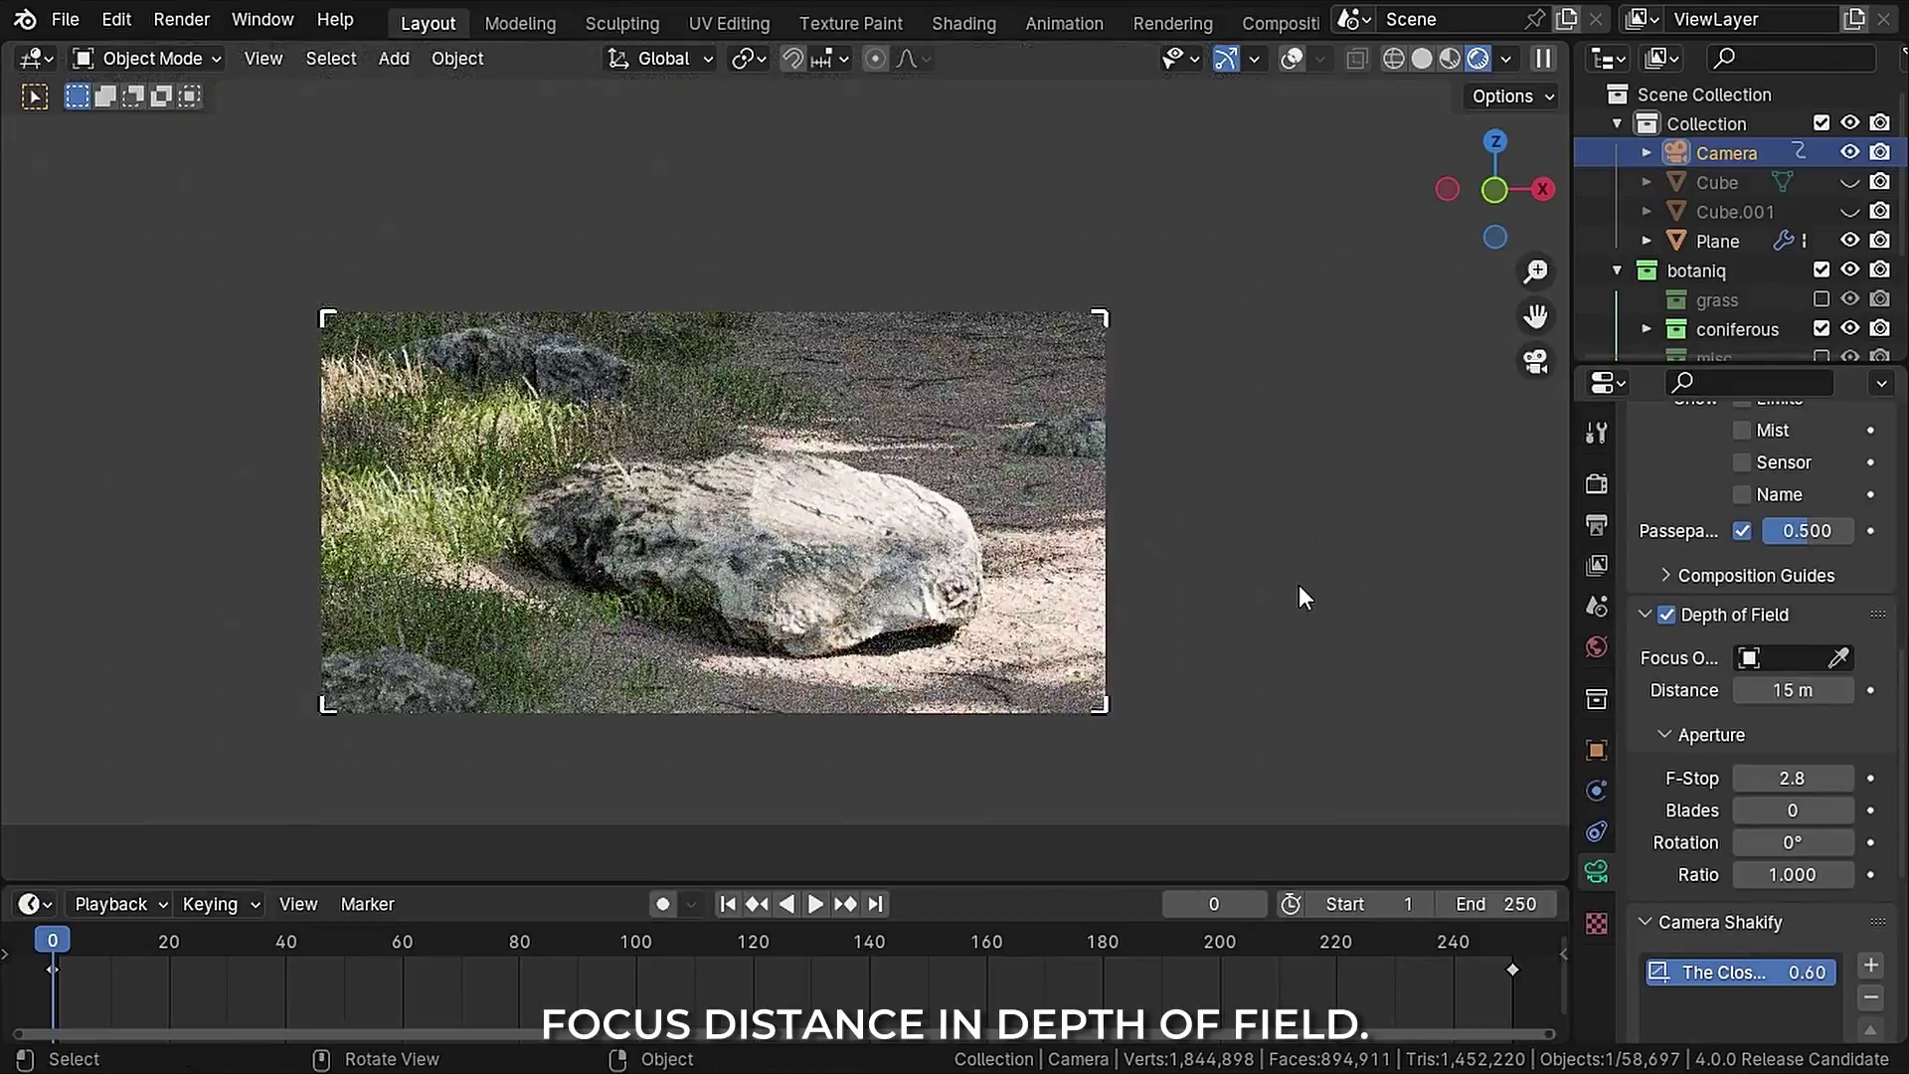
double_click(1815, 690)
type("10")
key("Return")
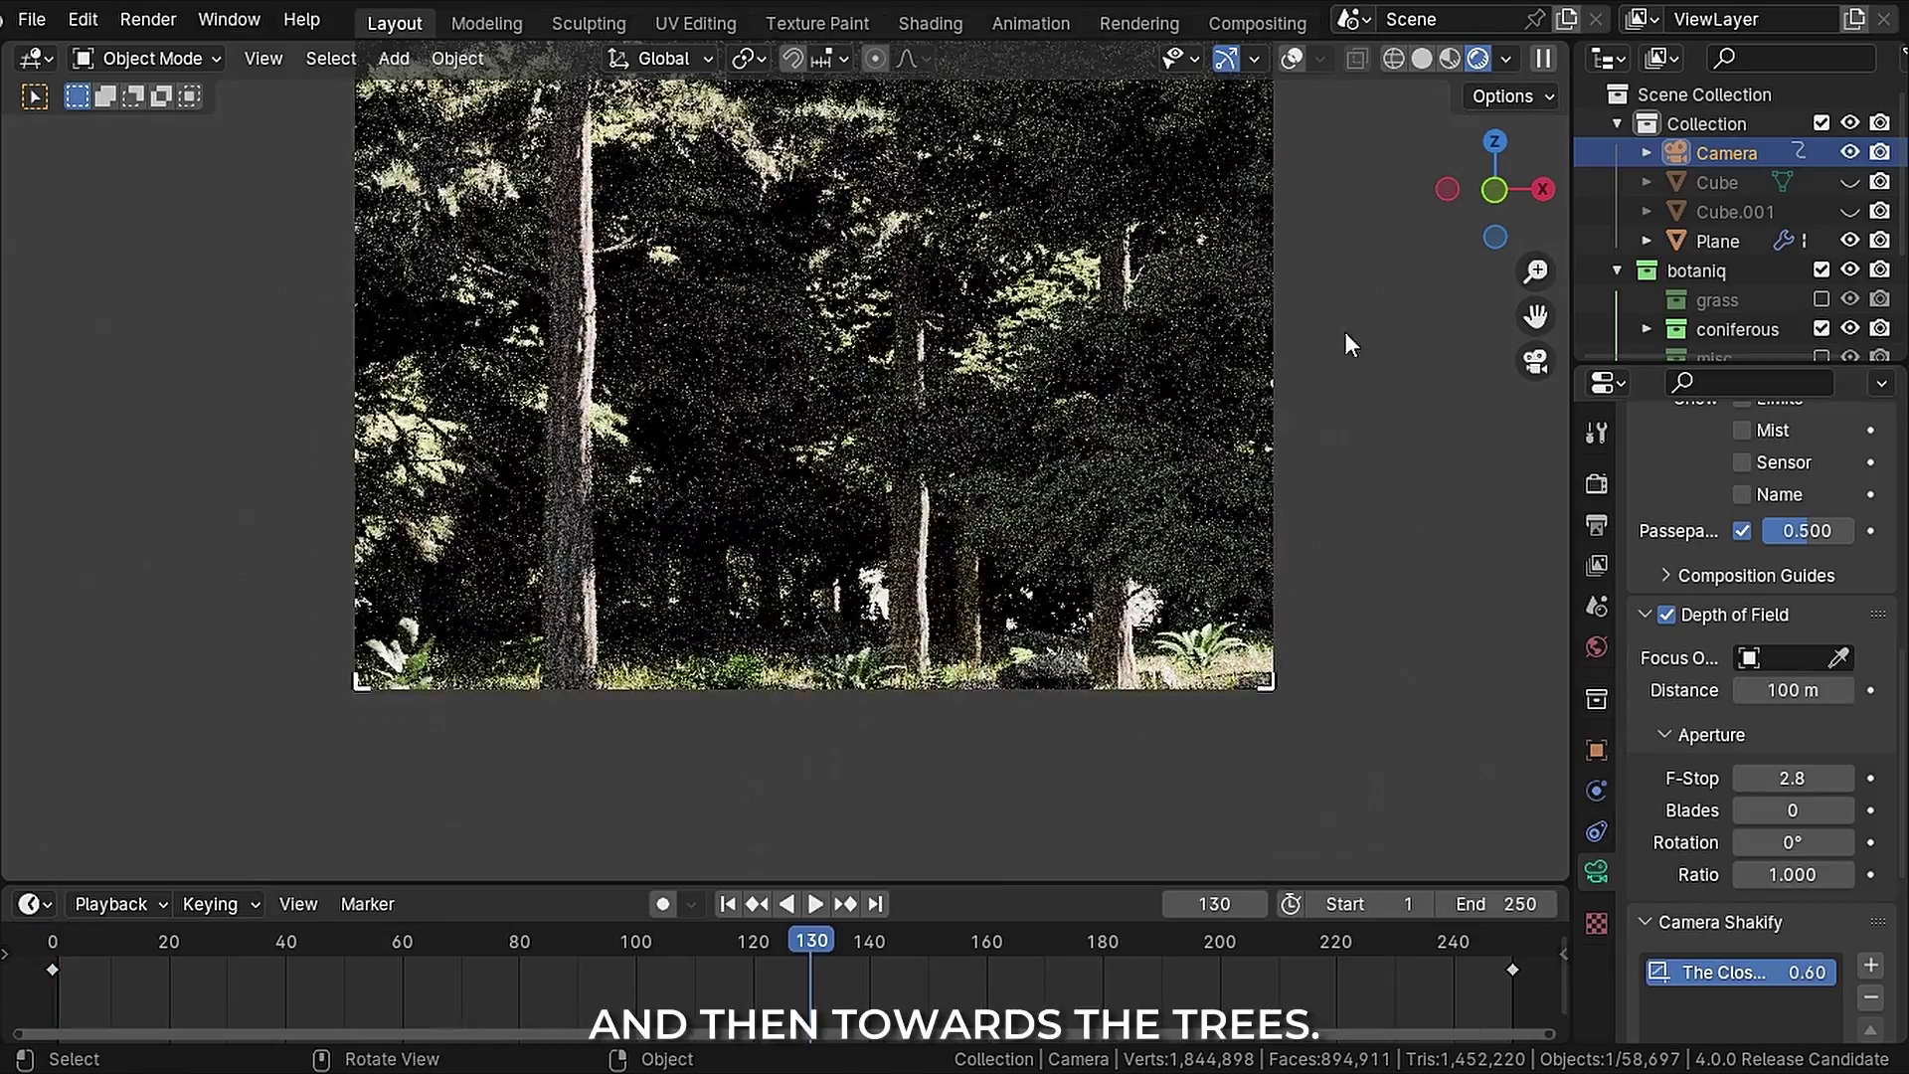
double_click(1792, 778)
type("2")
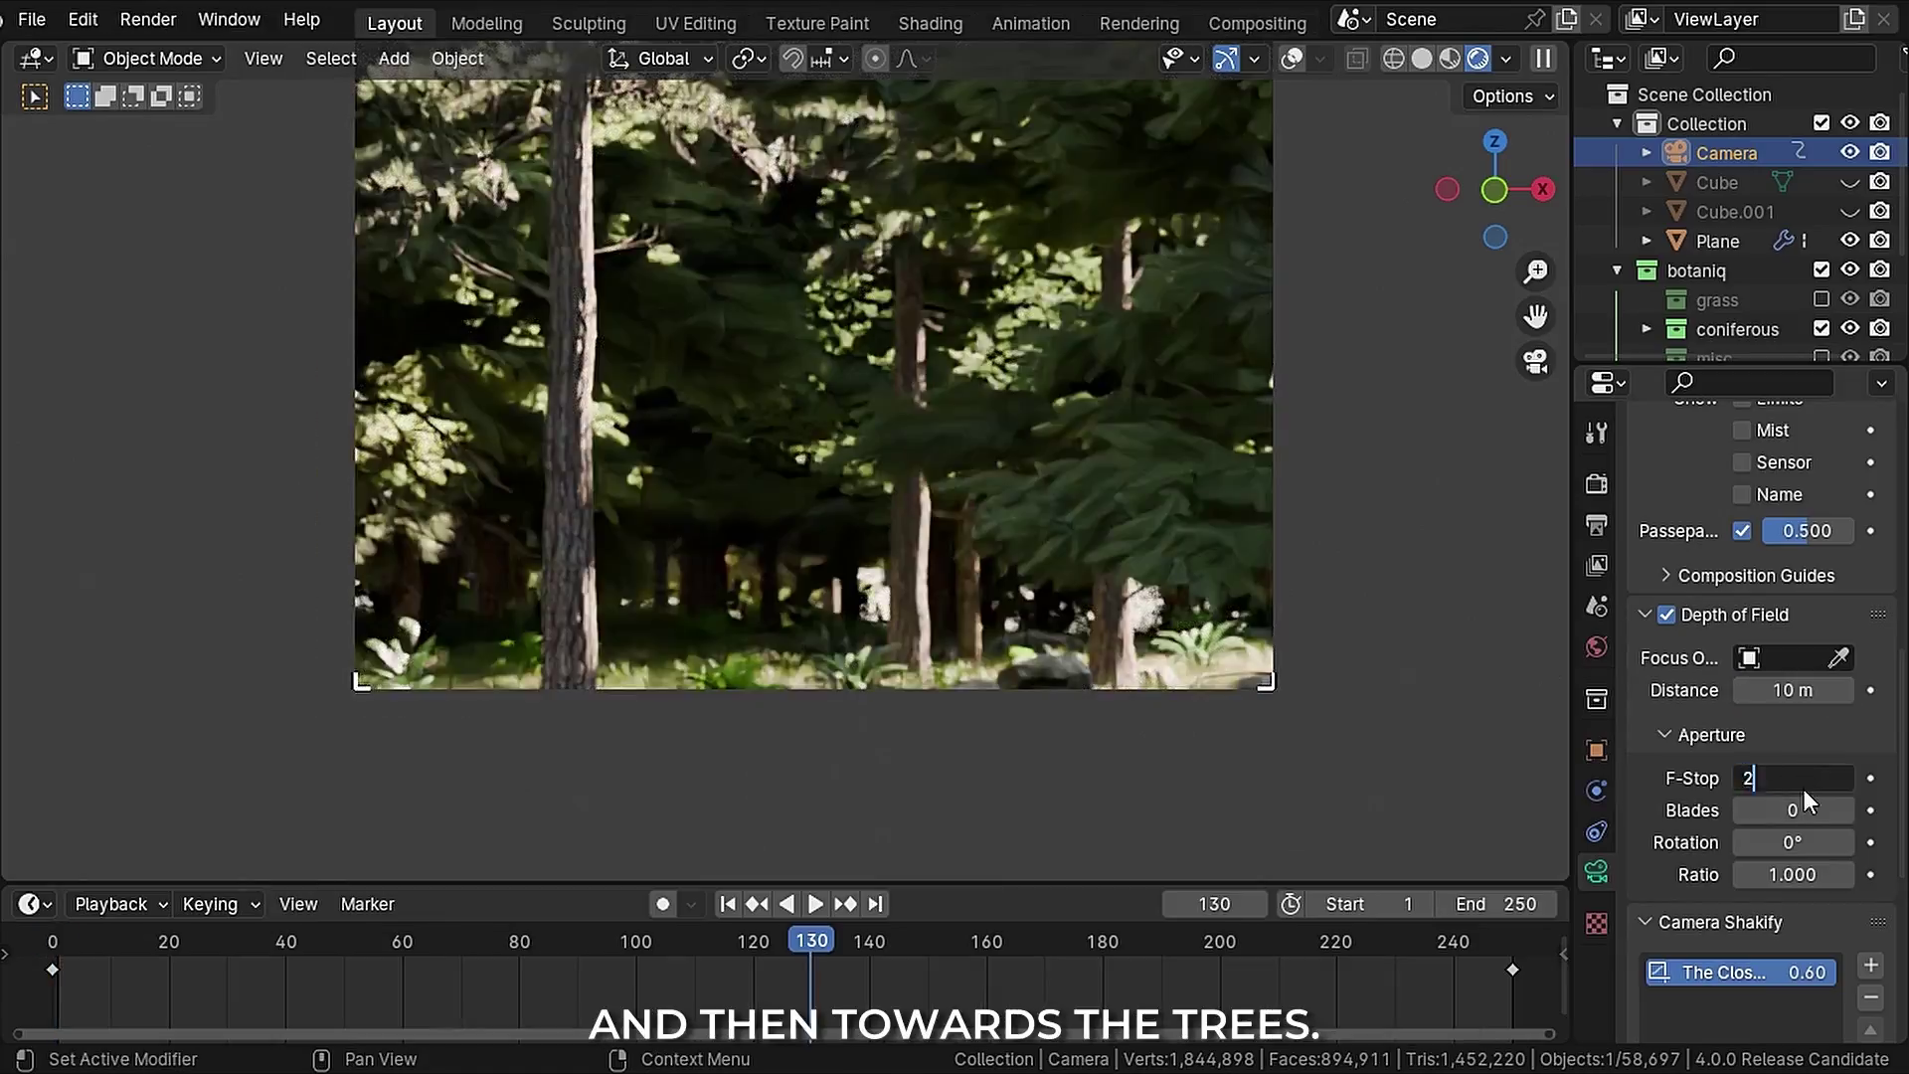
key("Return")
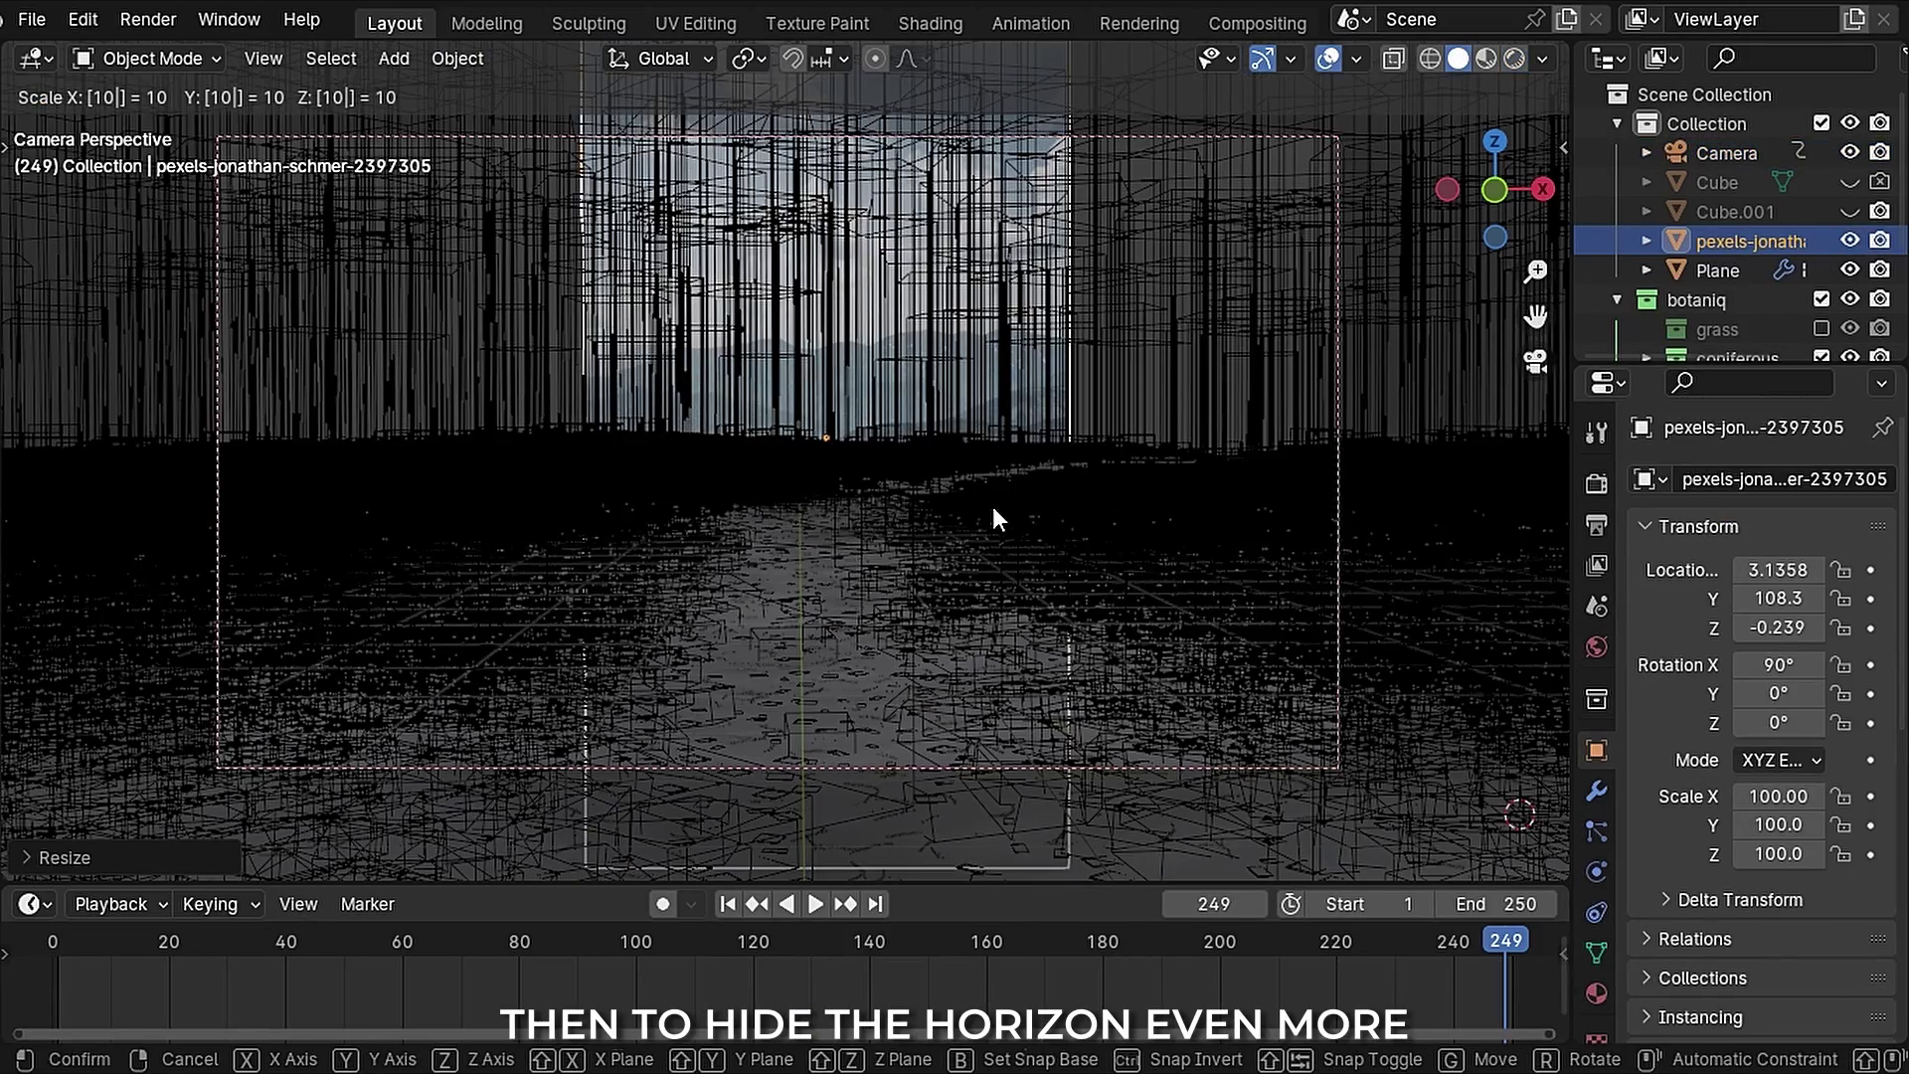
Step: Enlarge the distant forest image plane by a factor of 10 and scale it up again by a factor of 5
key("Return")
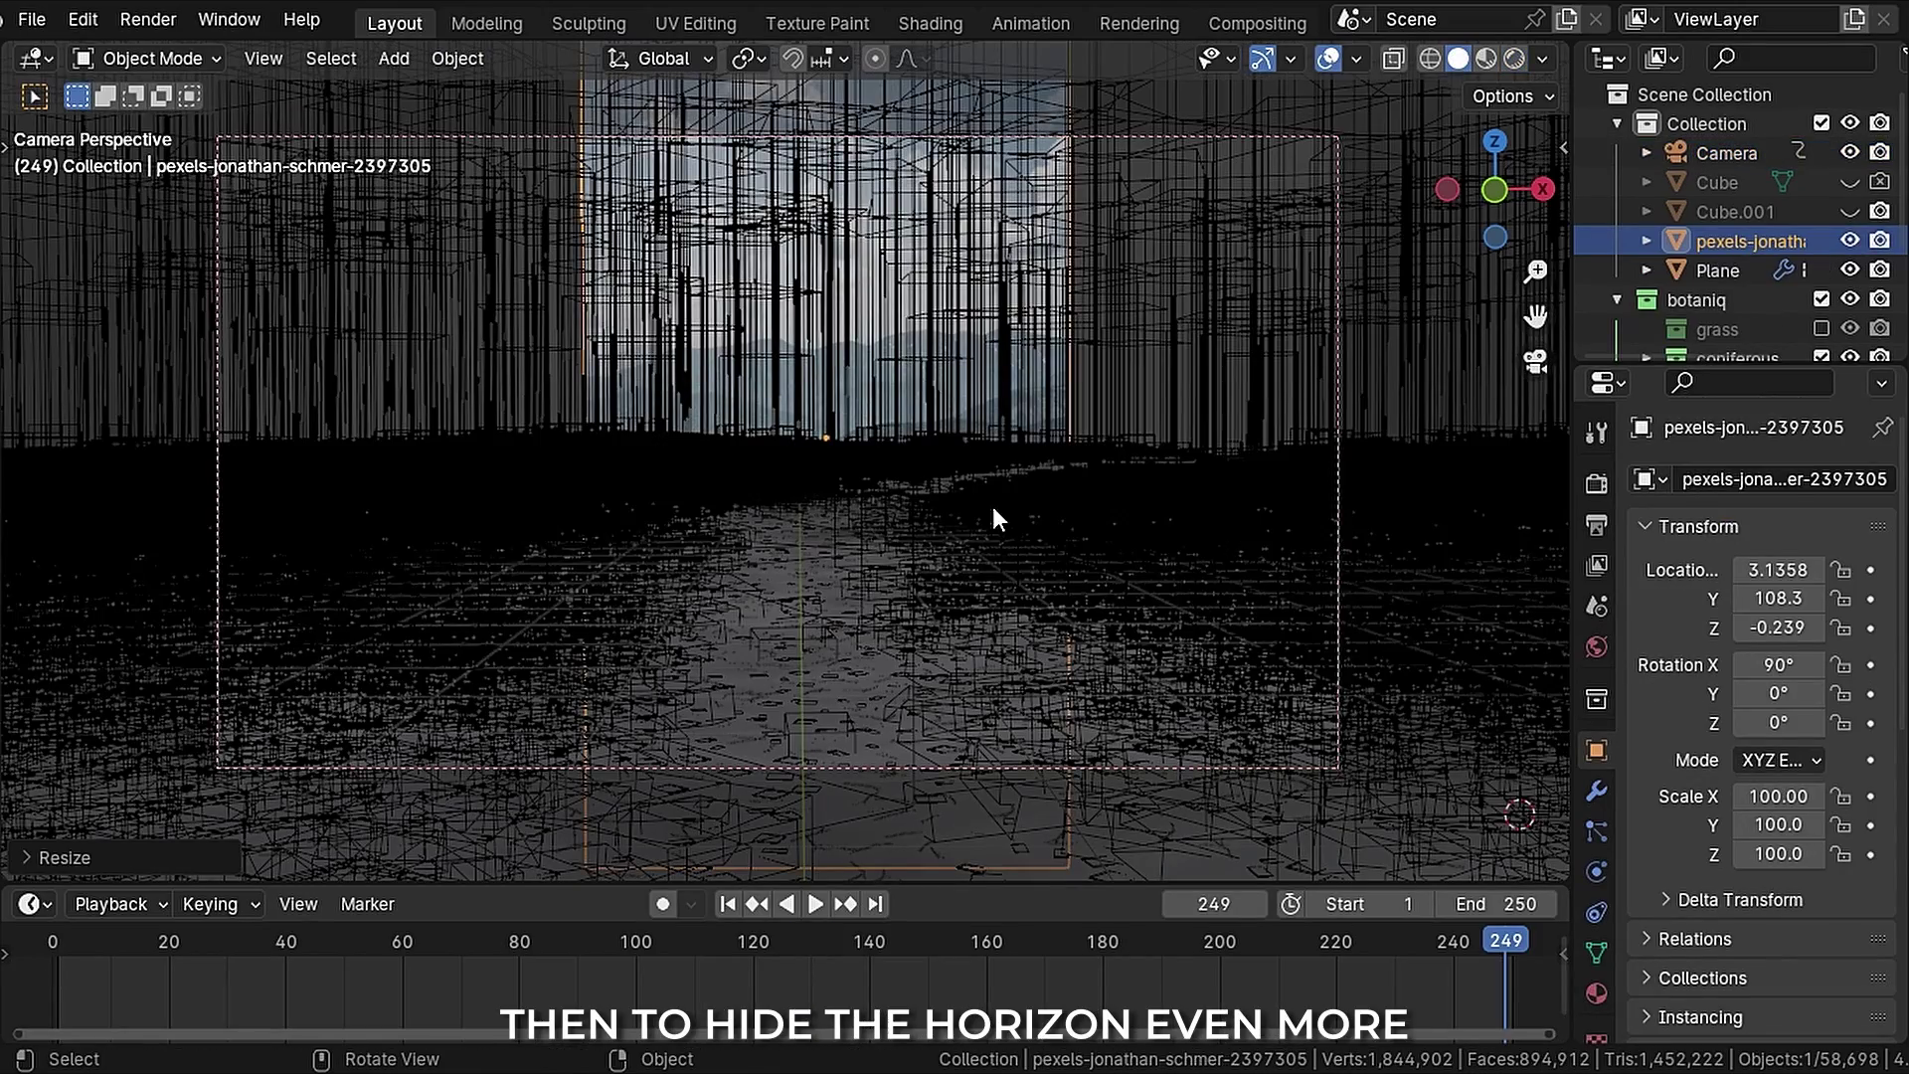
type("s5")
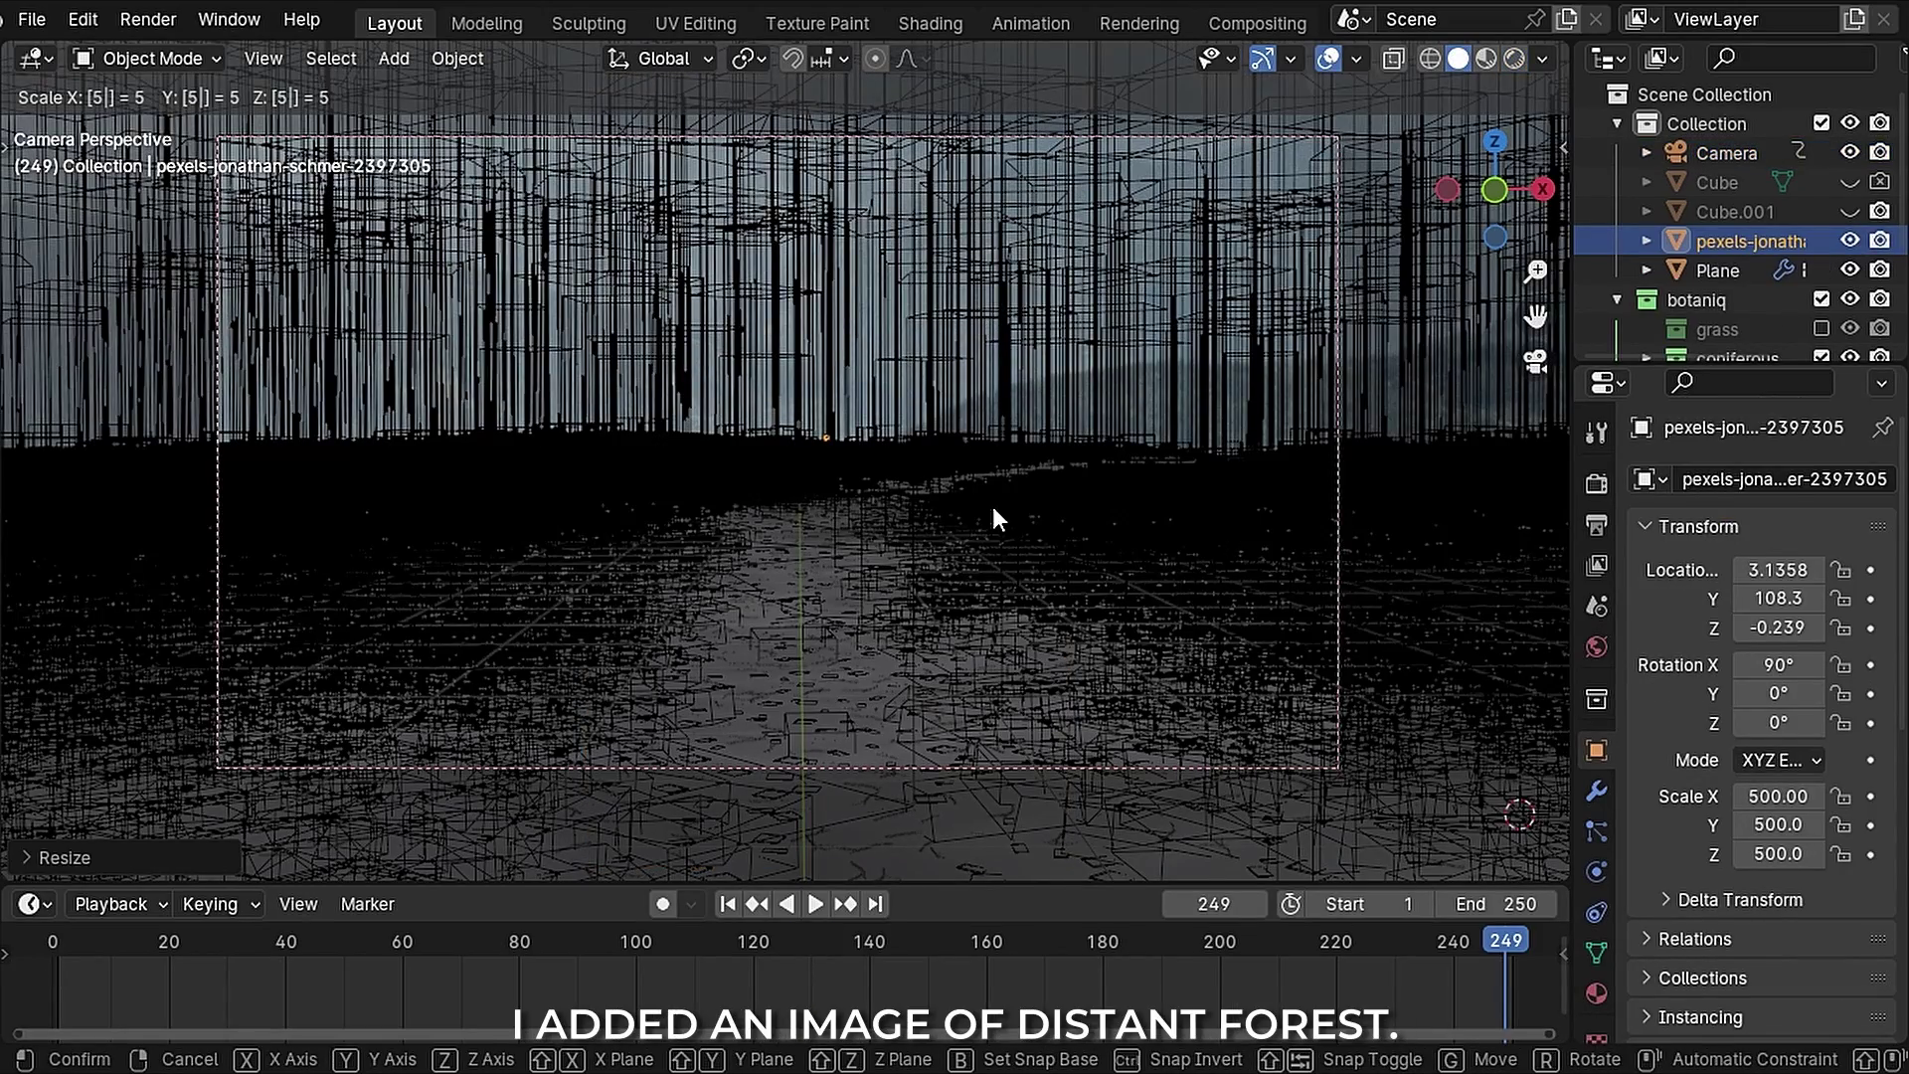
key("Return")
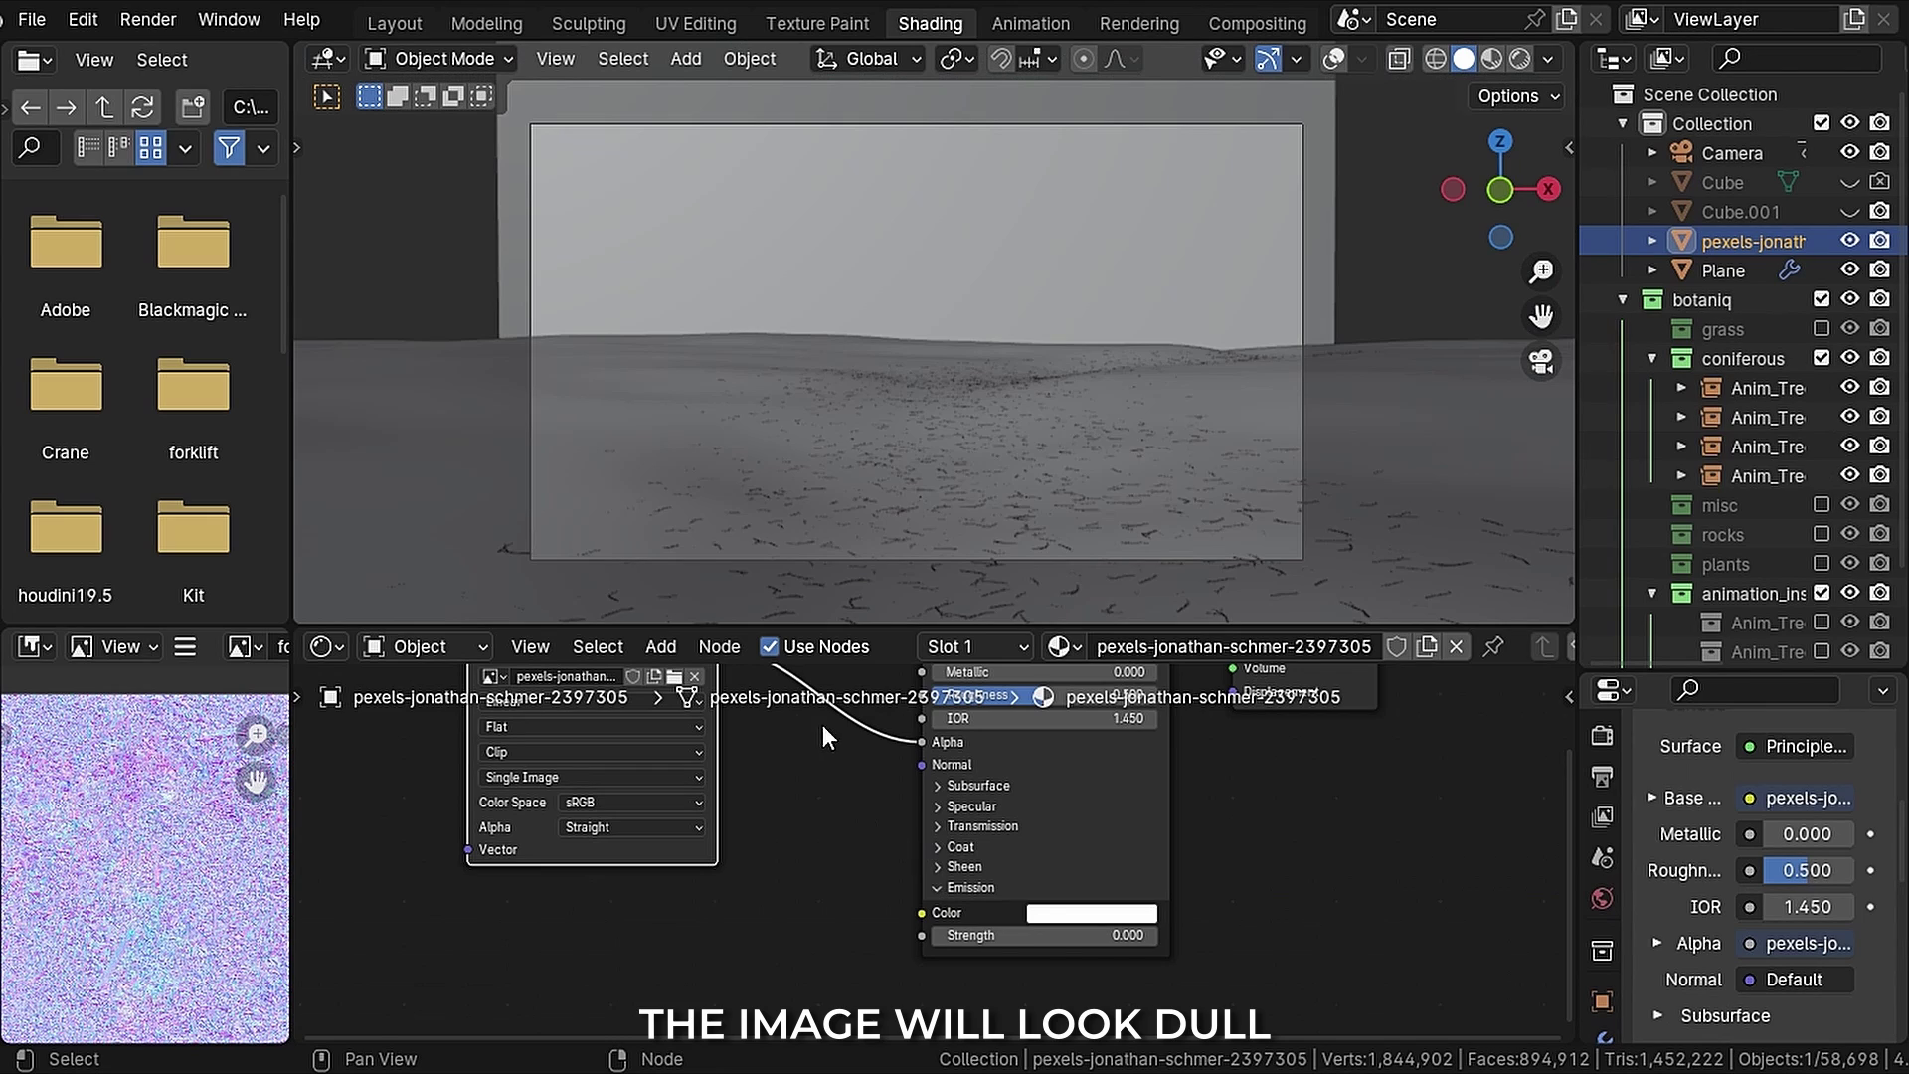
Step: Connect the forest image texture's color output to the Emission color of its Principled BSDF
middle_click_drag(822, 737, 871, 845)
left_click_drag(768, 732, 970, 929)
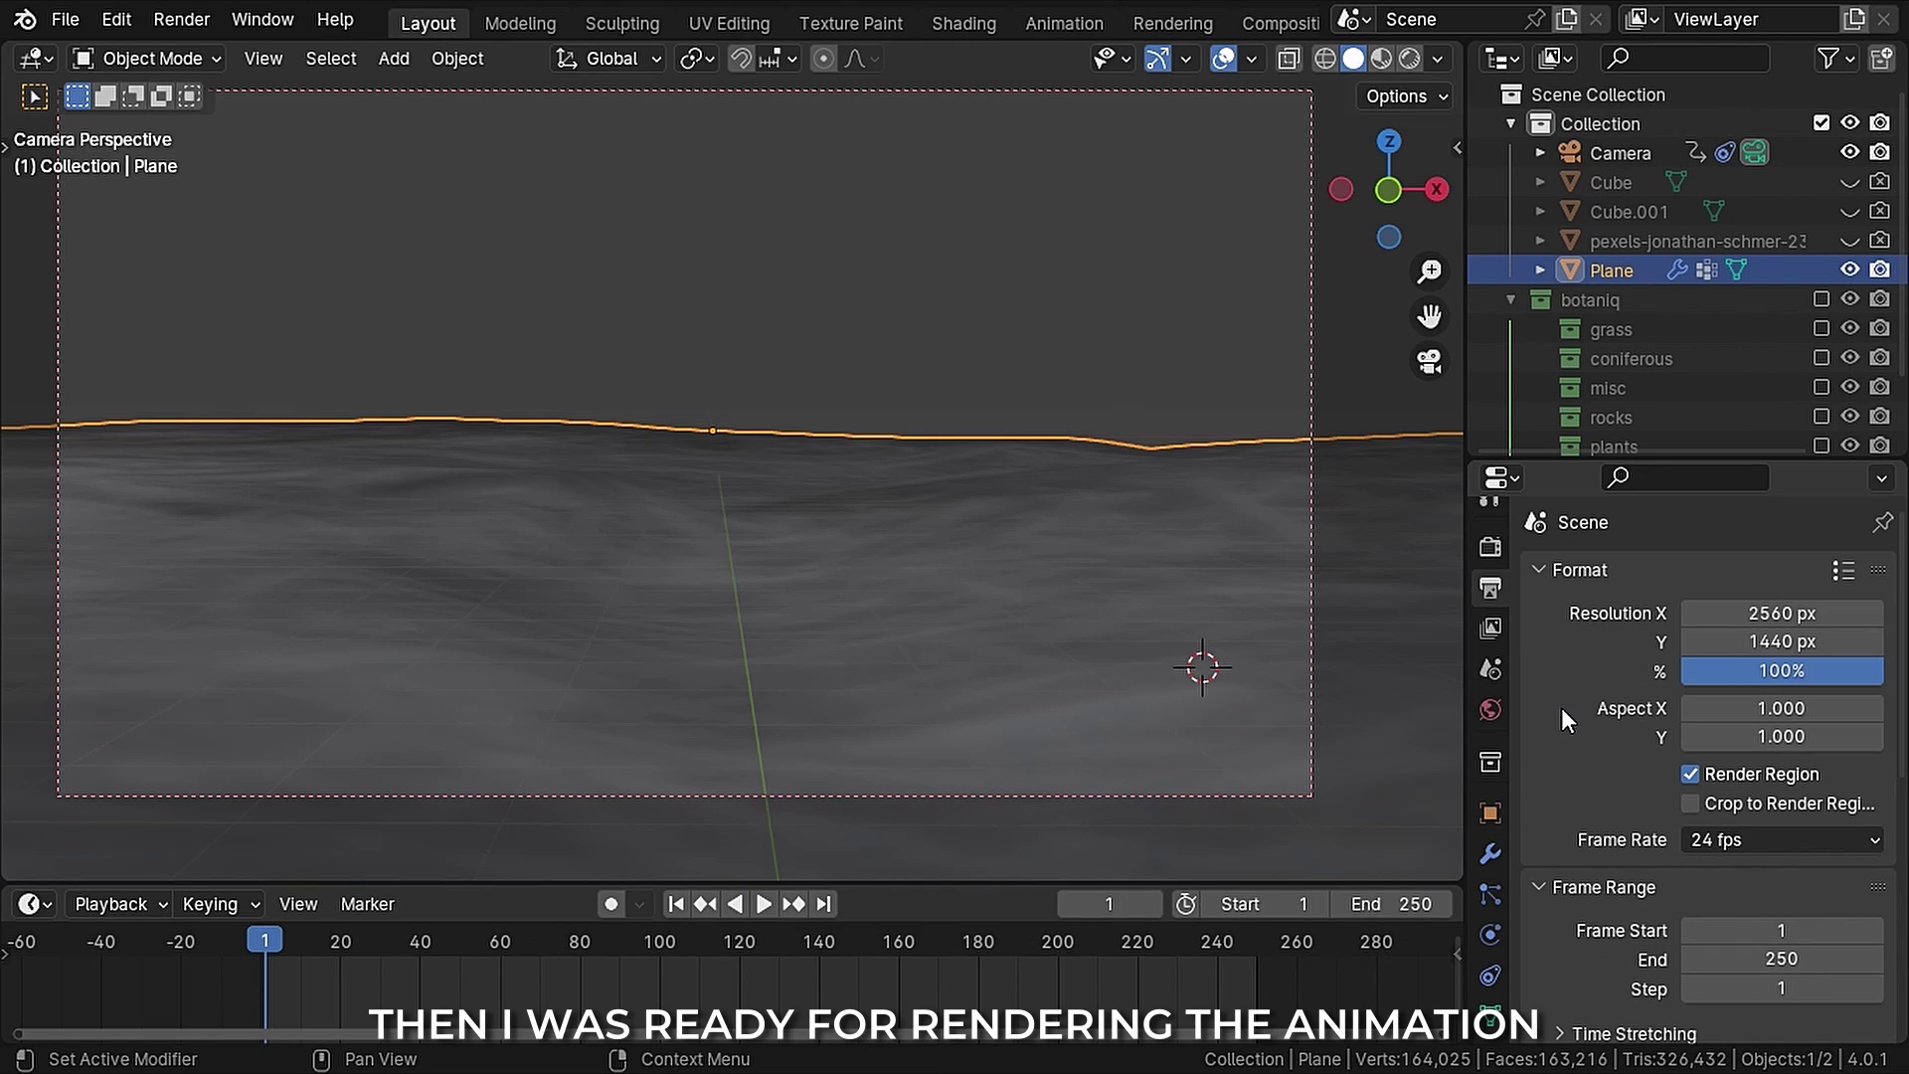
Step: Examine the output settings for the resolution, frame rate, frame range and image file format
scroll(1536, 714, "down", 3)
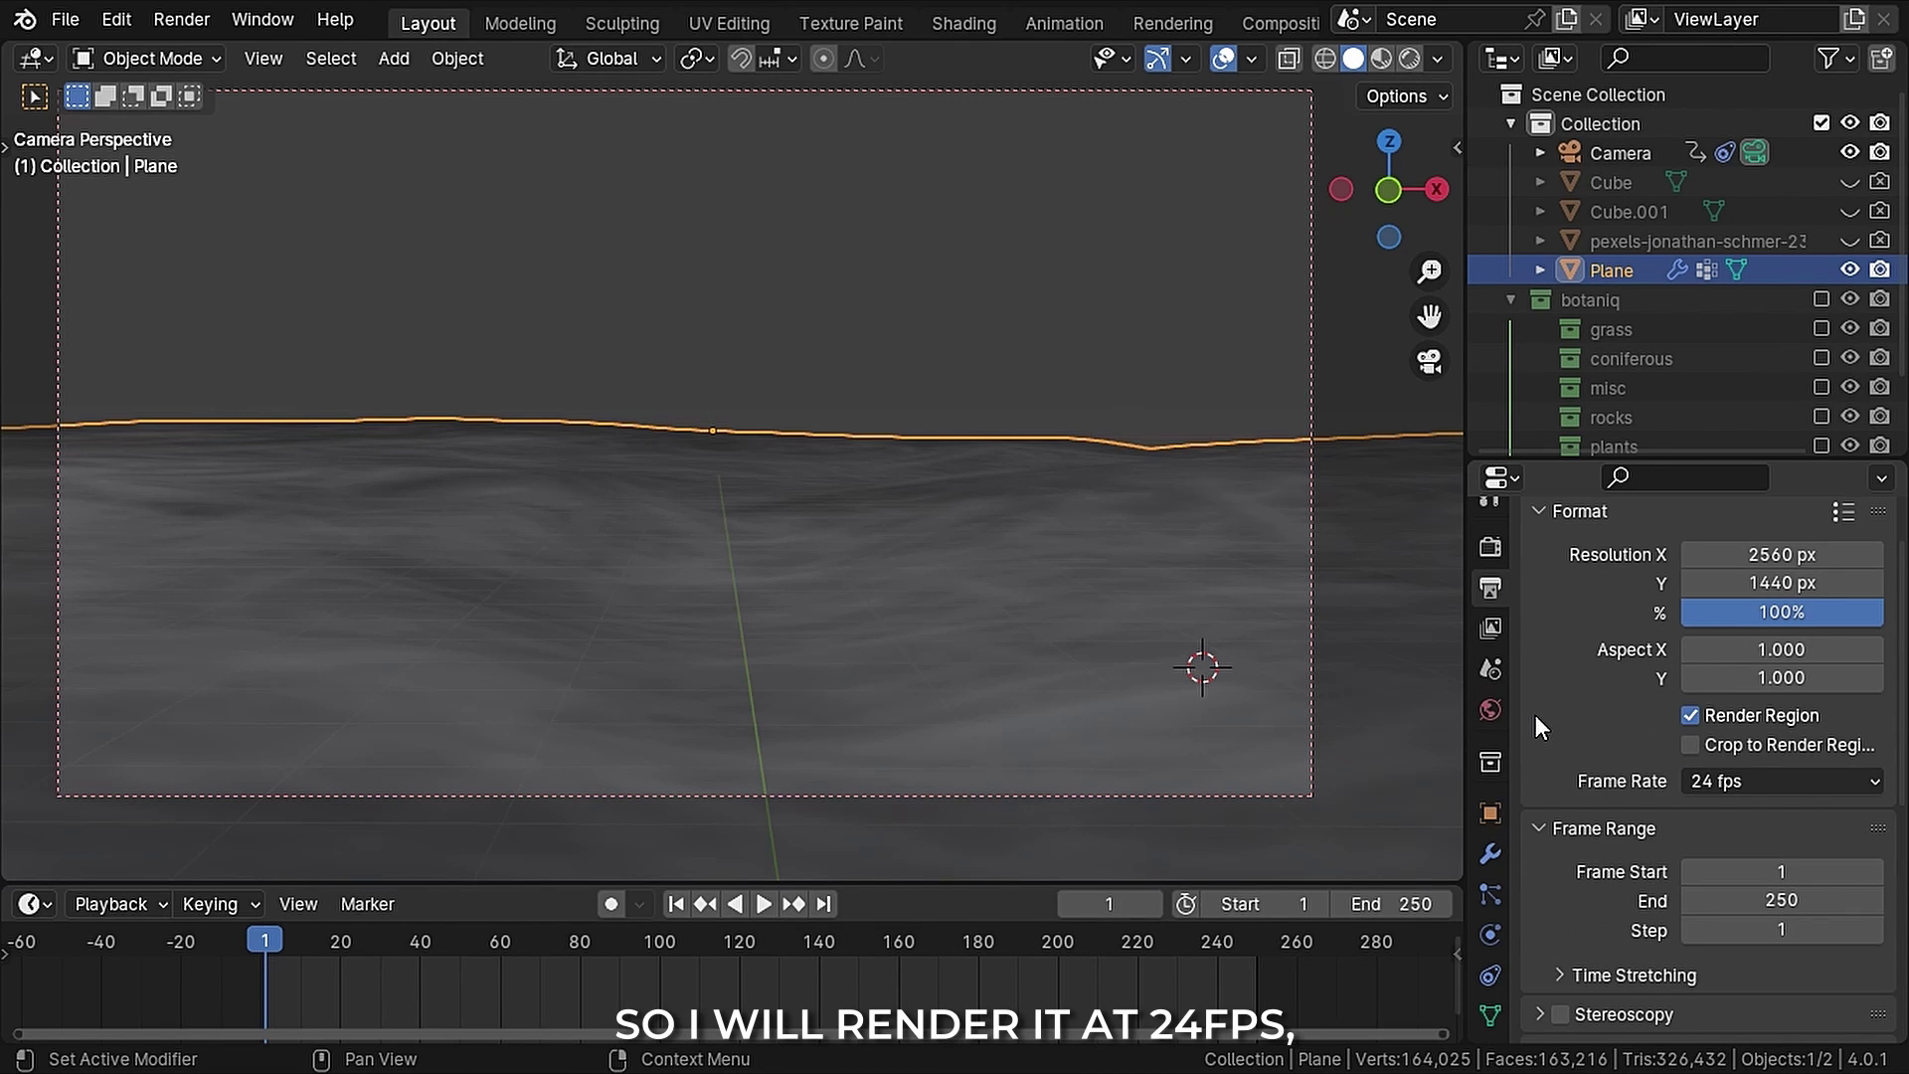
scroll(1535, 714, "down", 9)
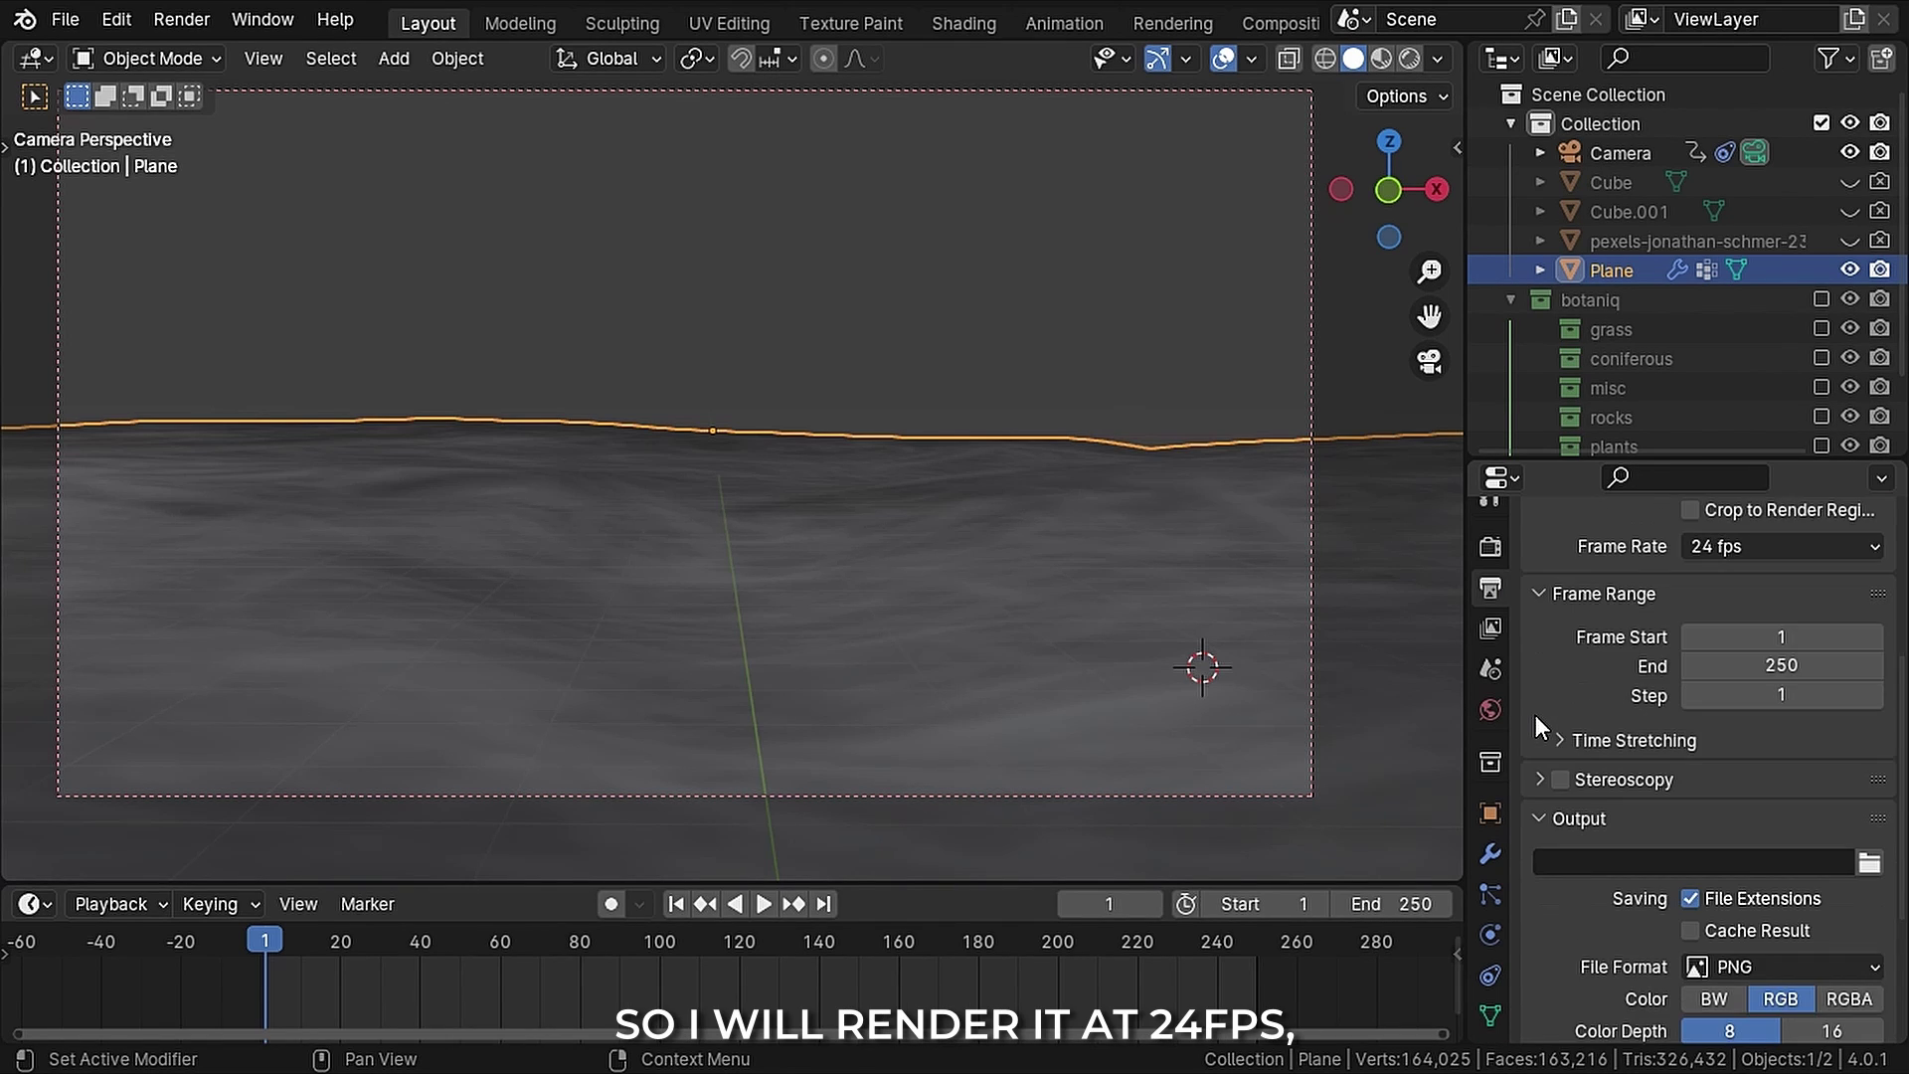
scroll(1535, 726, "down", 1)
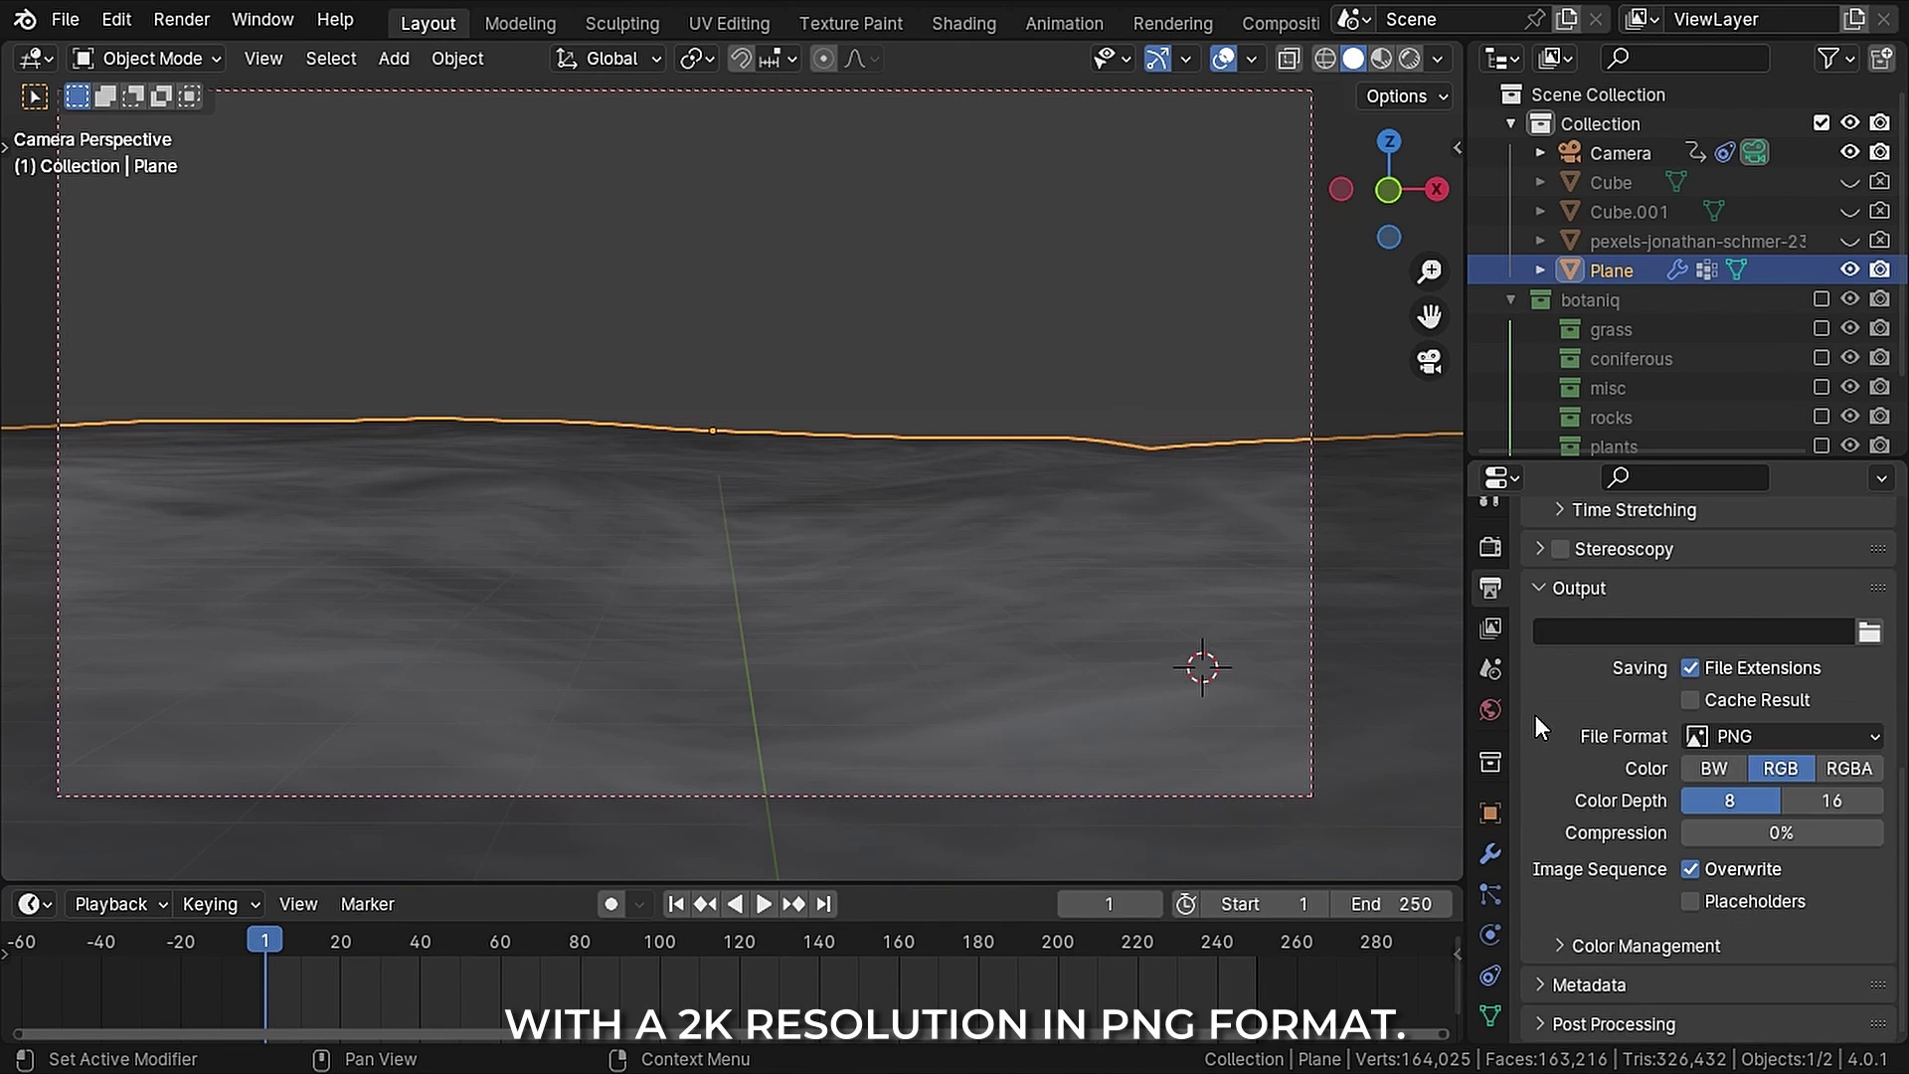
Step: Select AgX as the view transform in the render color management, checking the sampling and light path settings on the way
left_click(1478, 549)
scroll(1685, 720, "up", 10)
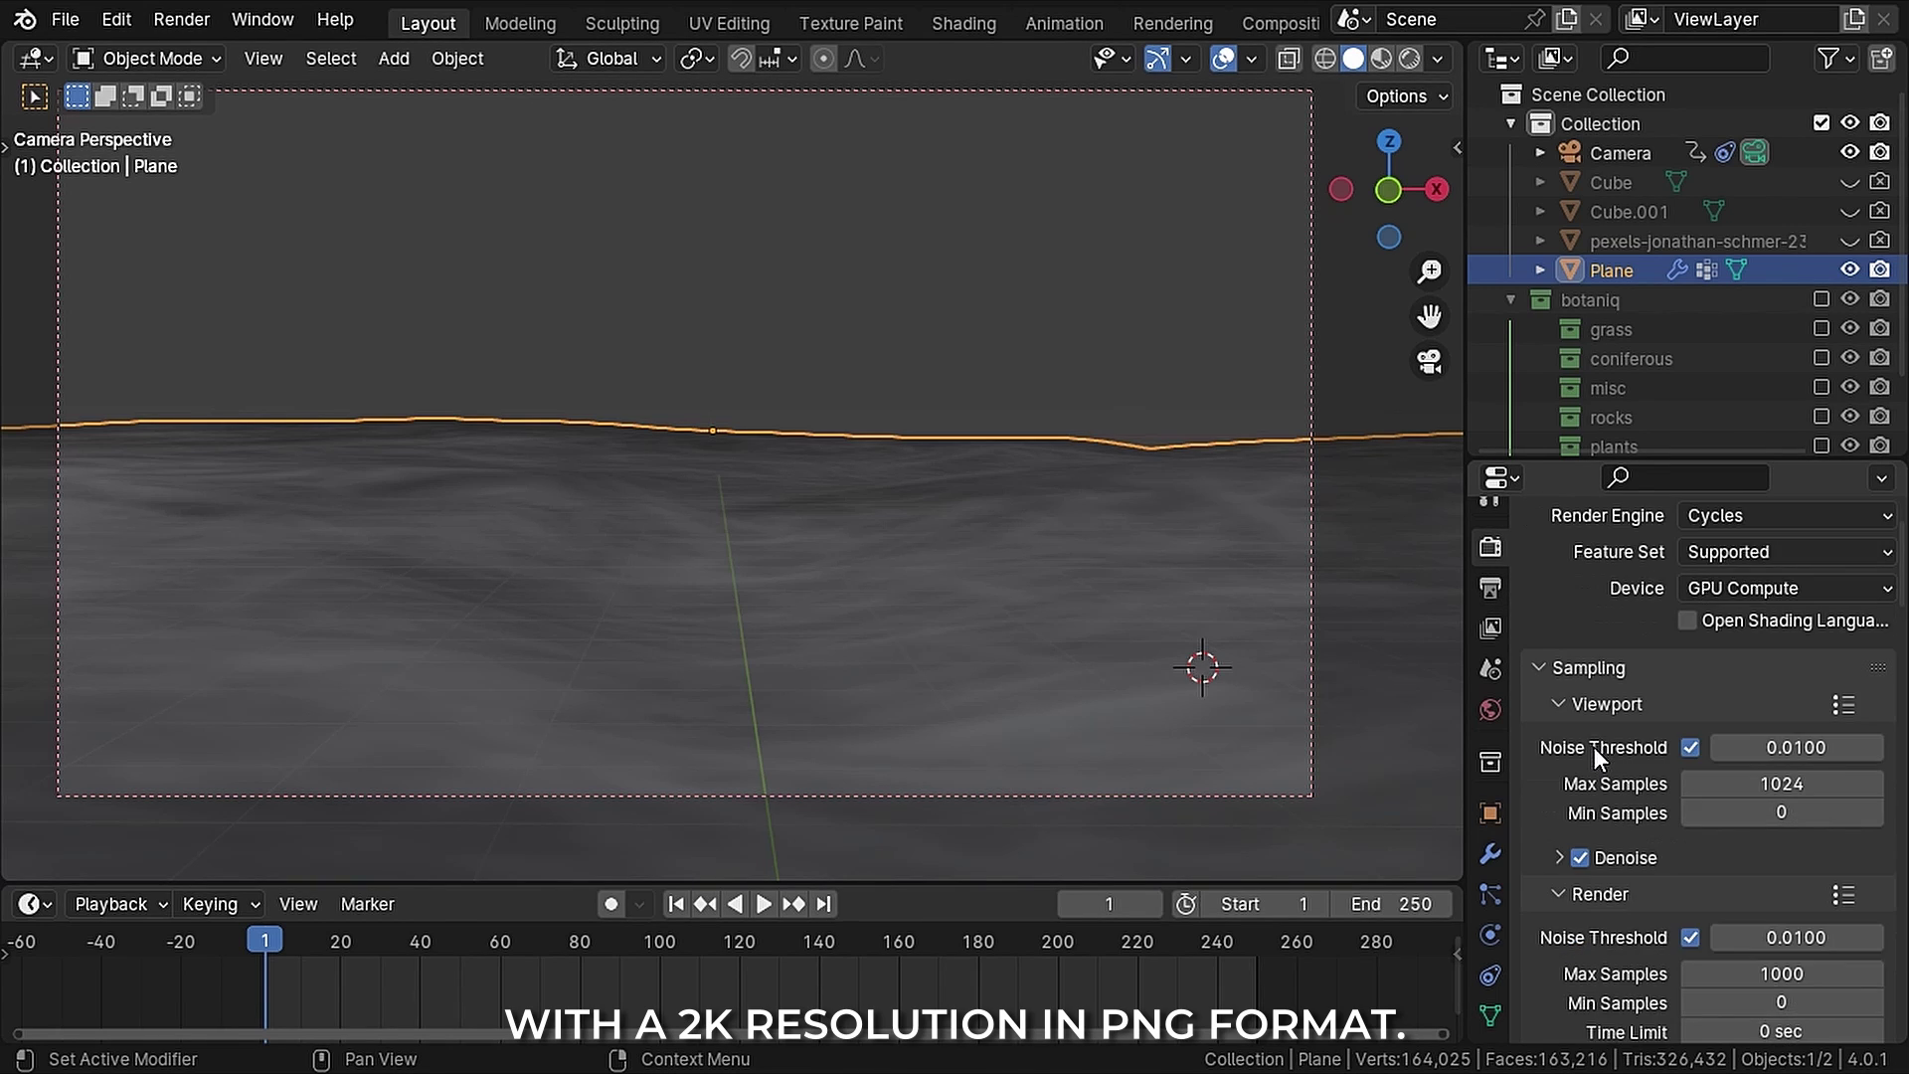
scroll(1595, 747, "down", 6)
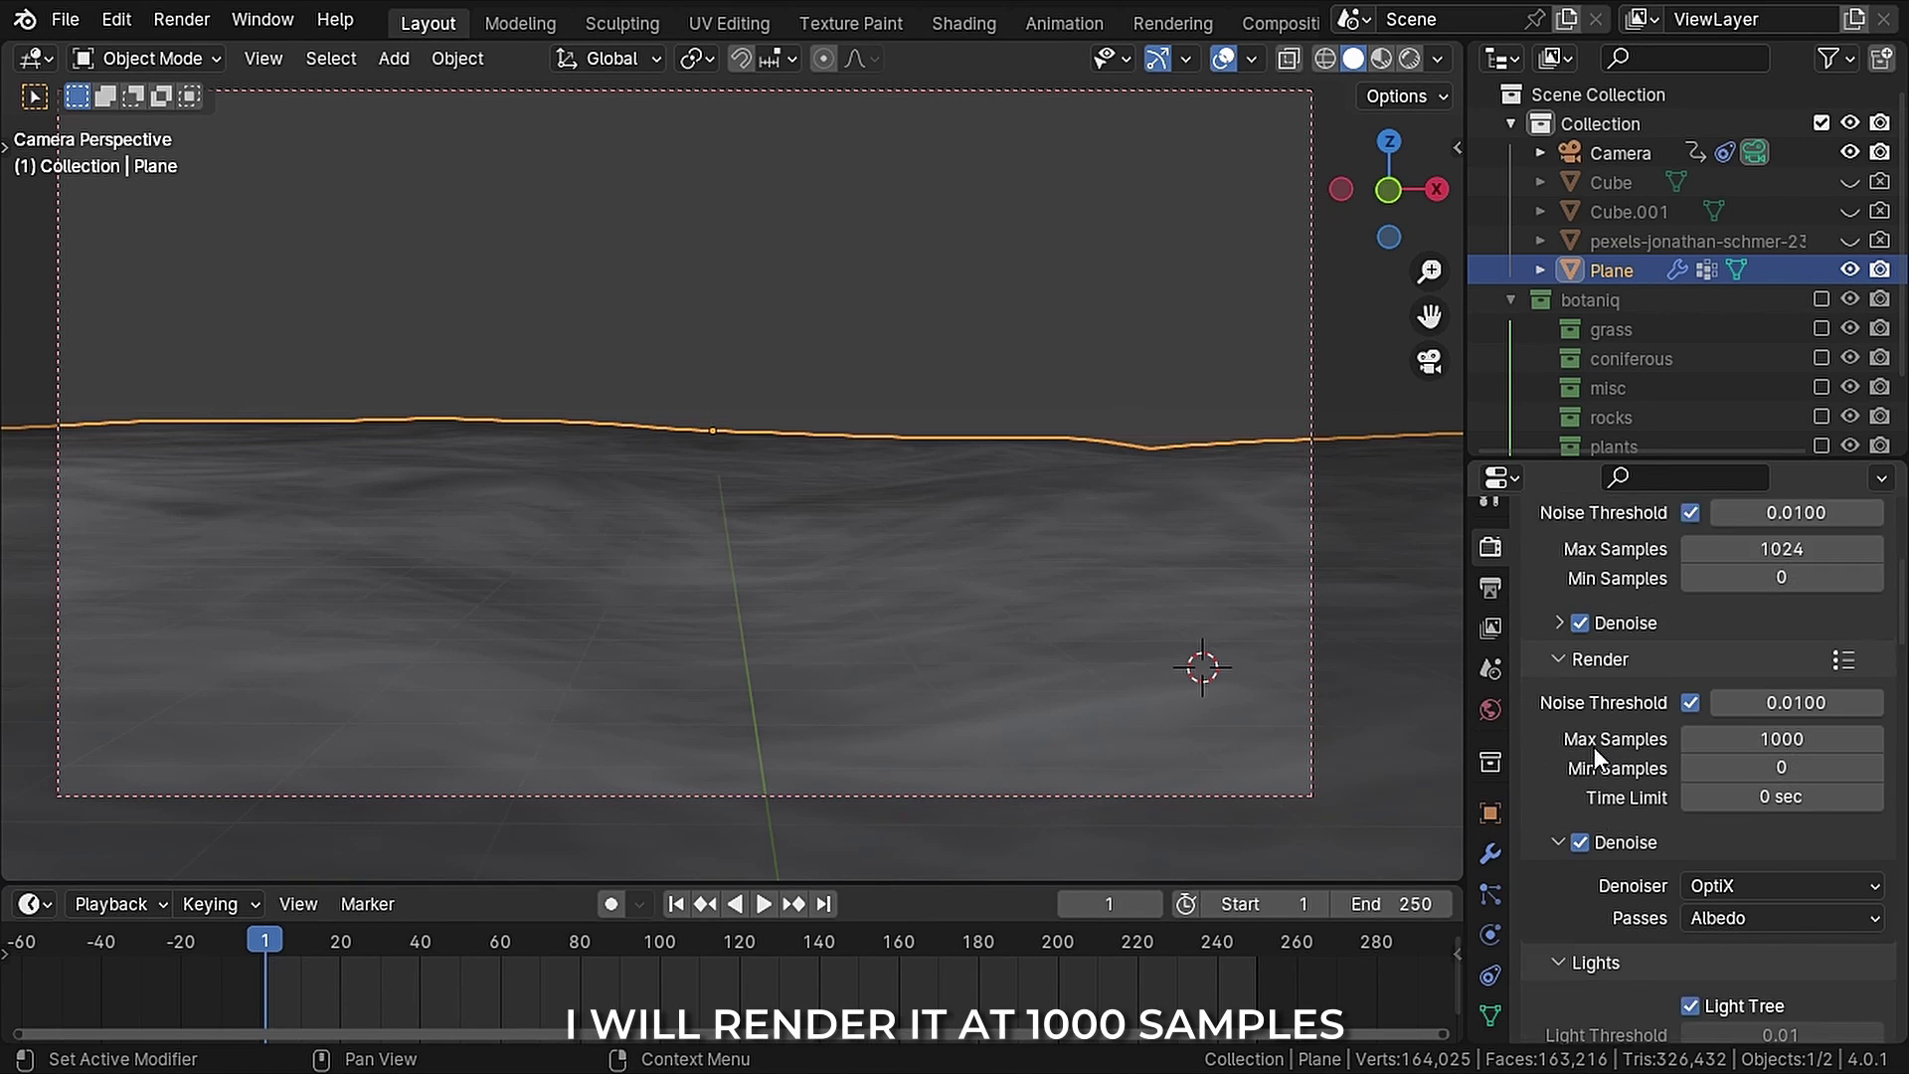
scroll(1595, 747, "down", 15)
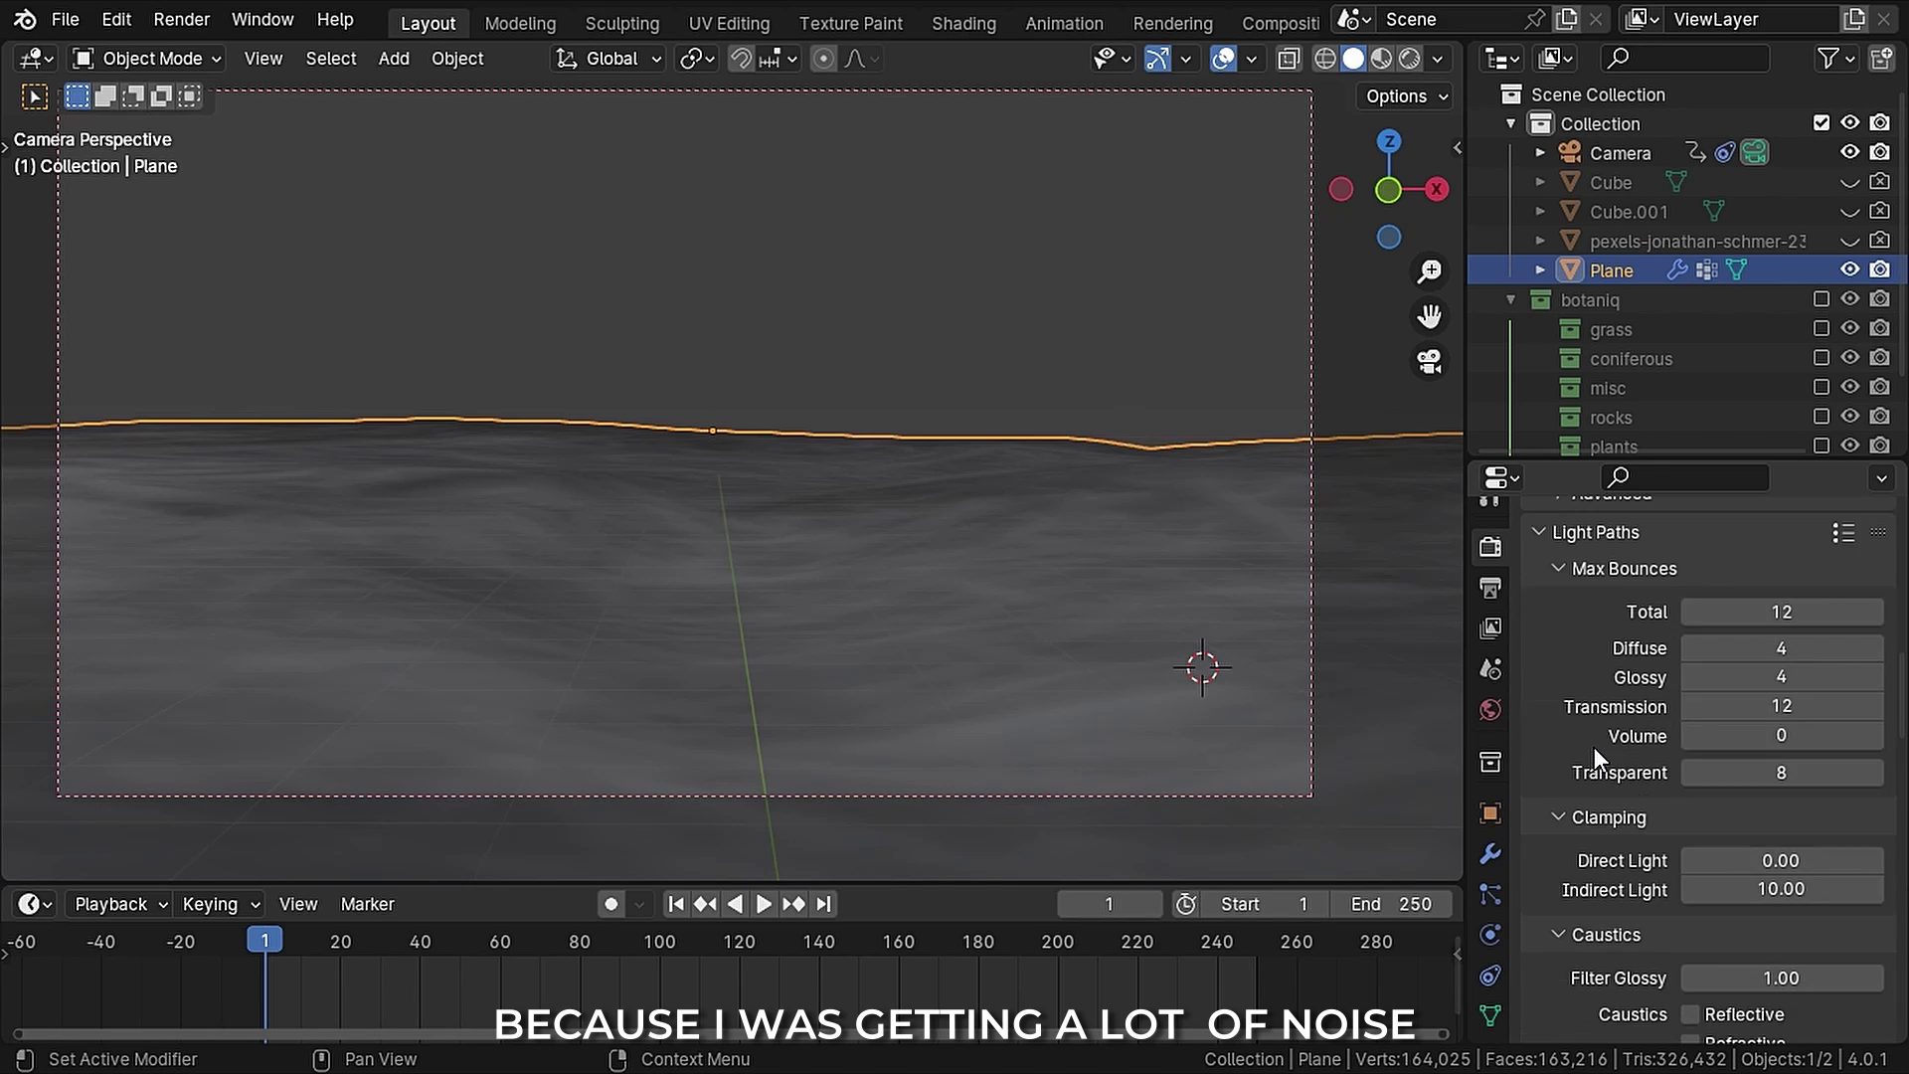
scroll(1595, 748, "down", 20)
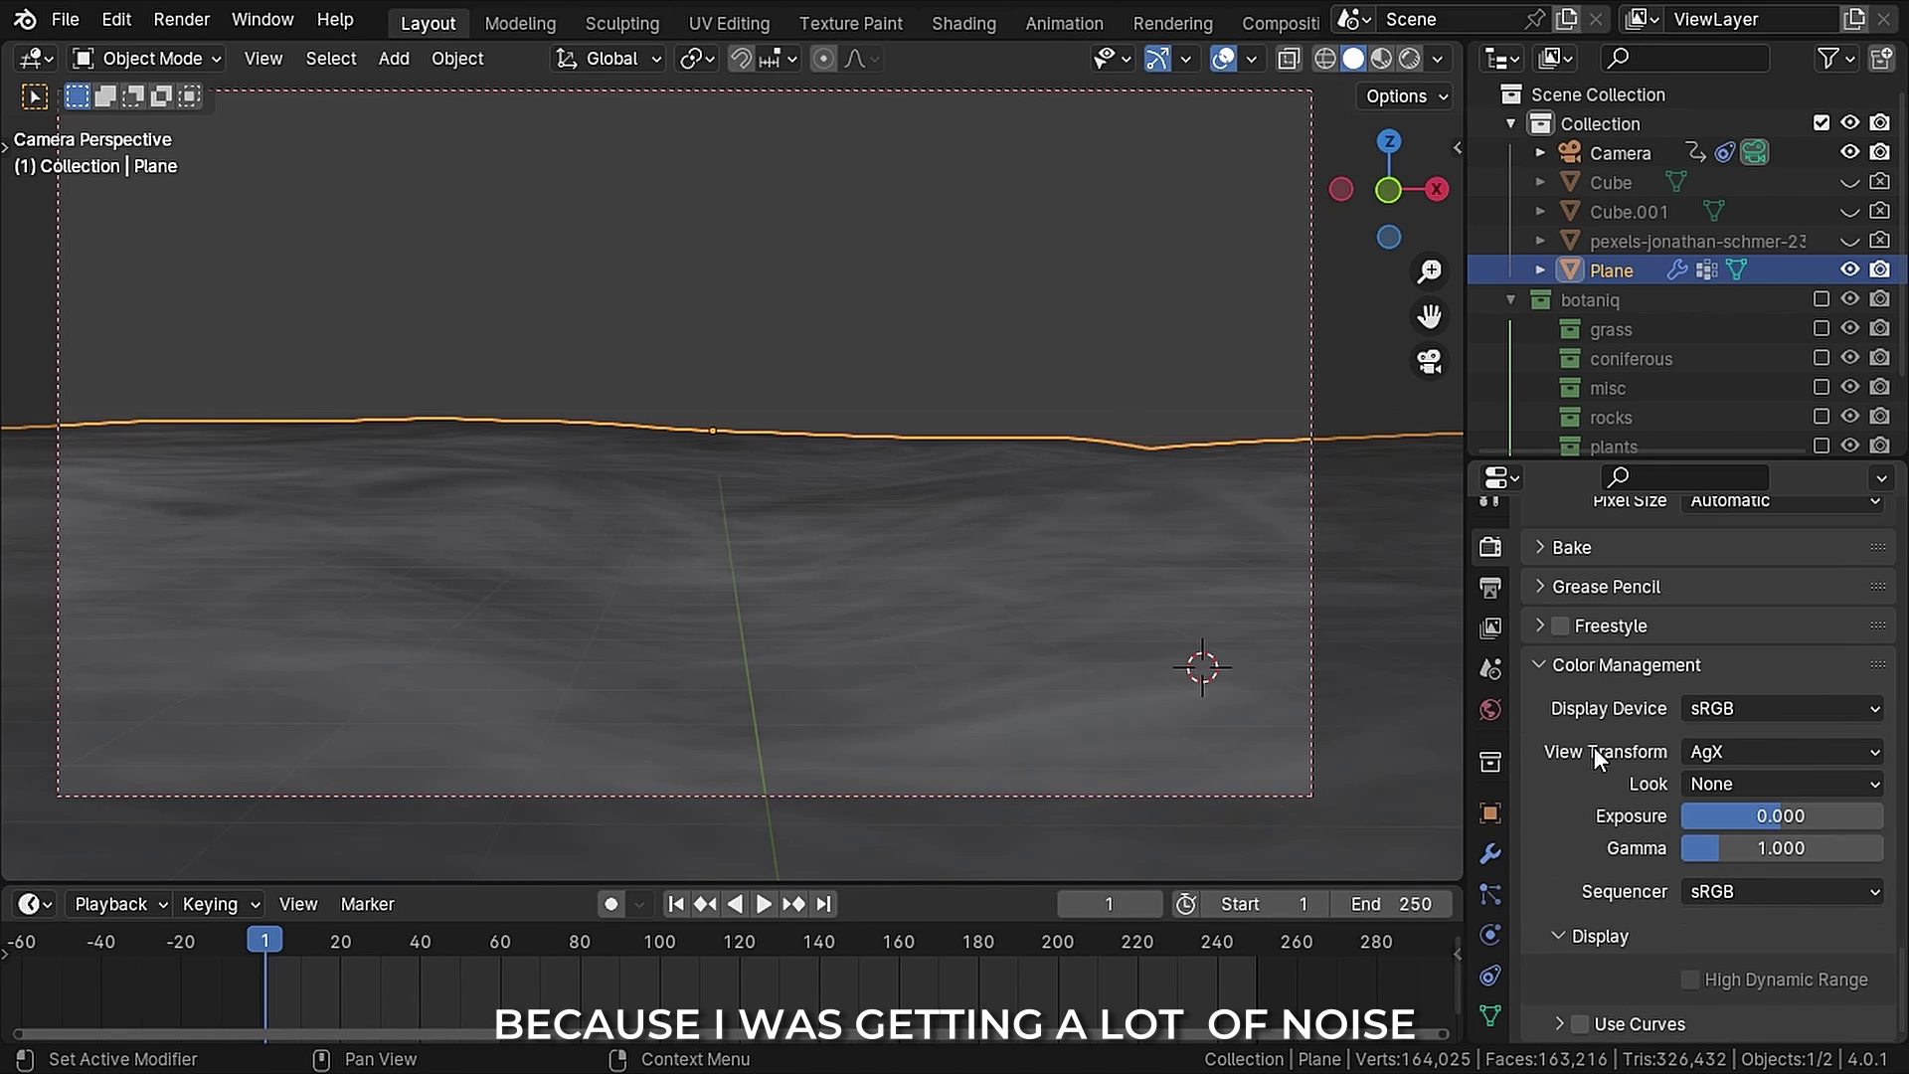
left_click(1762, 750)
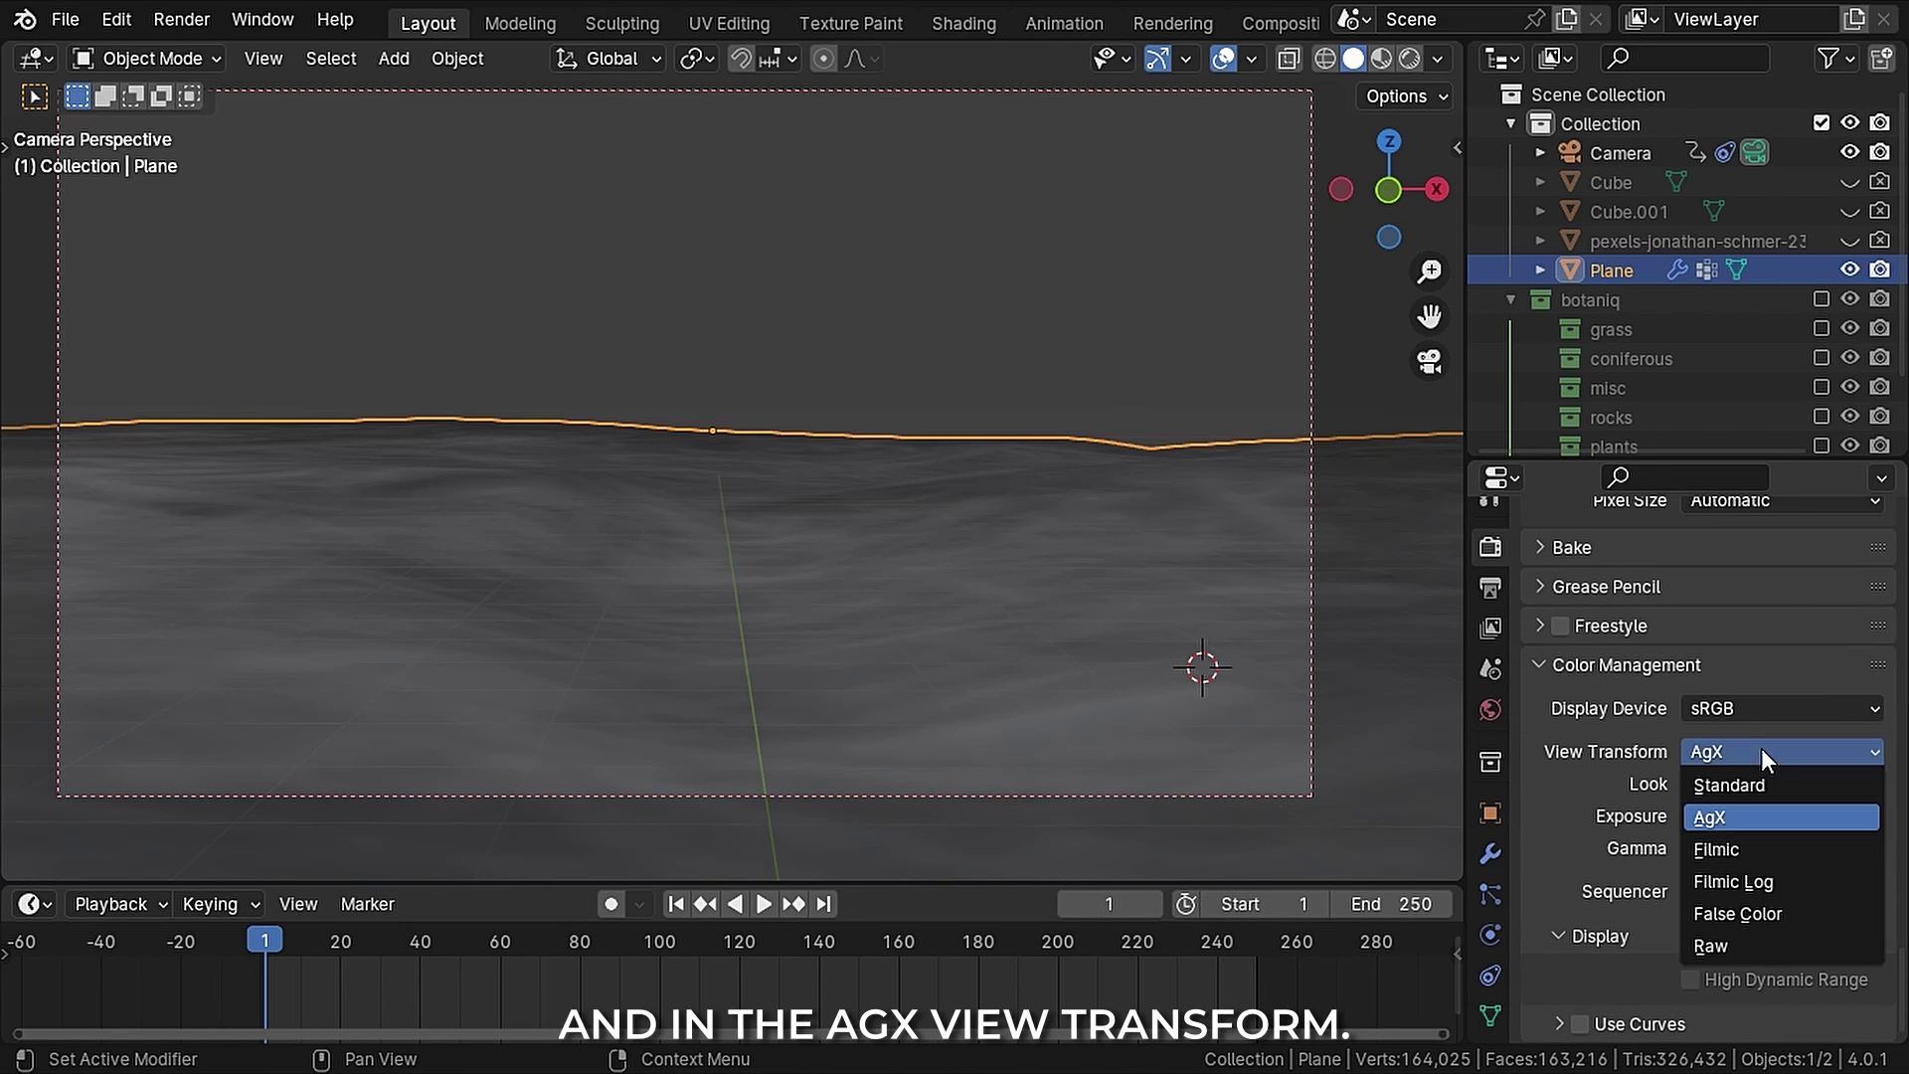
left_click(1728, 826)
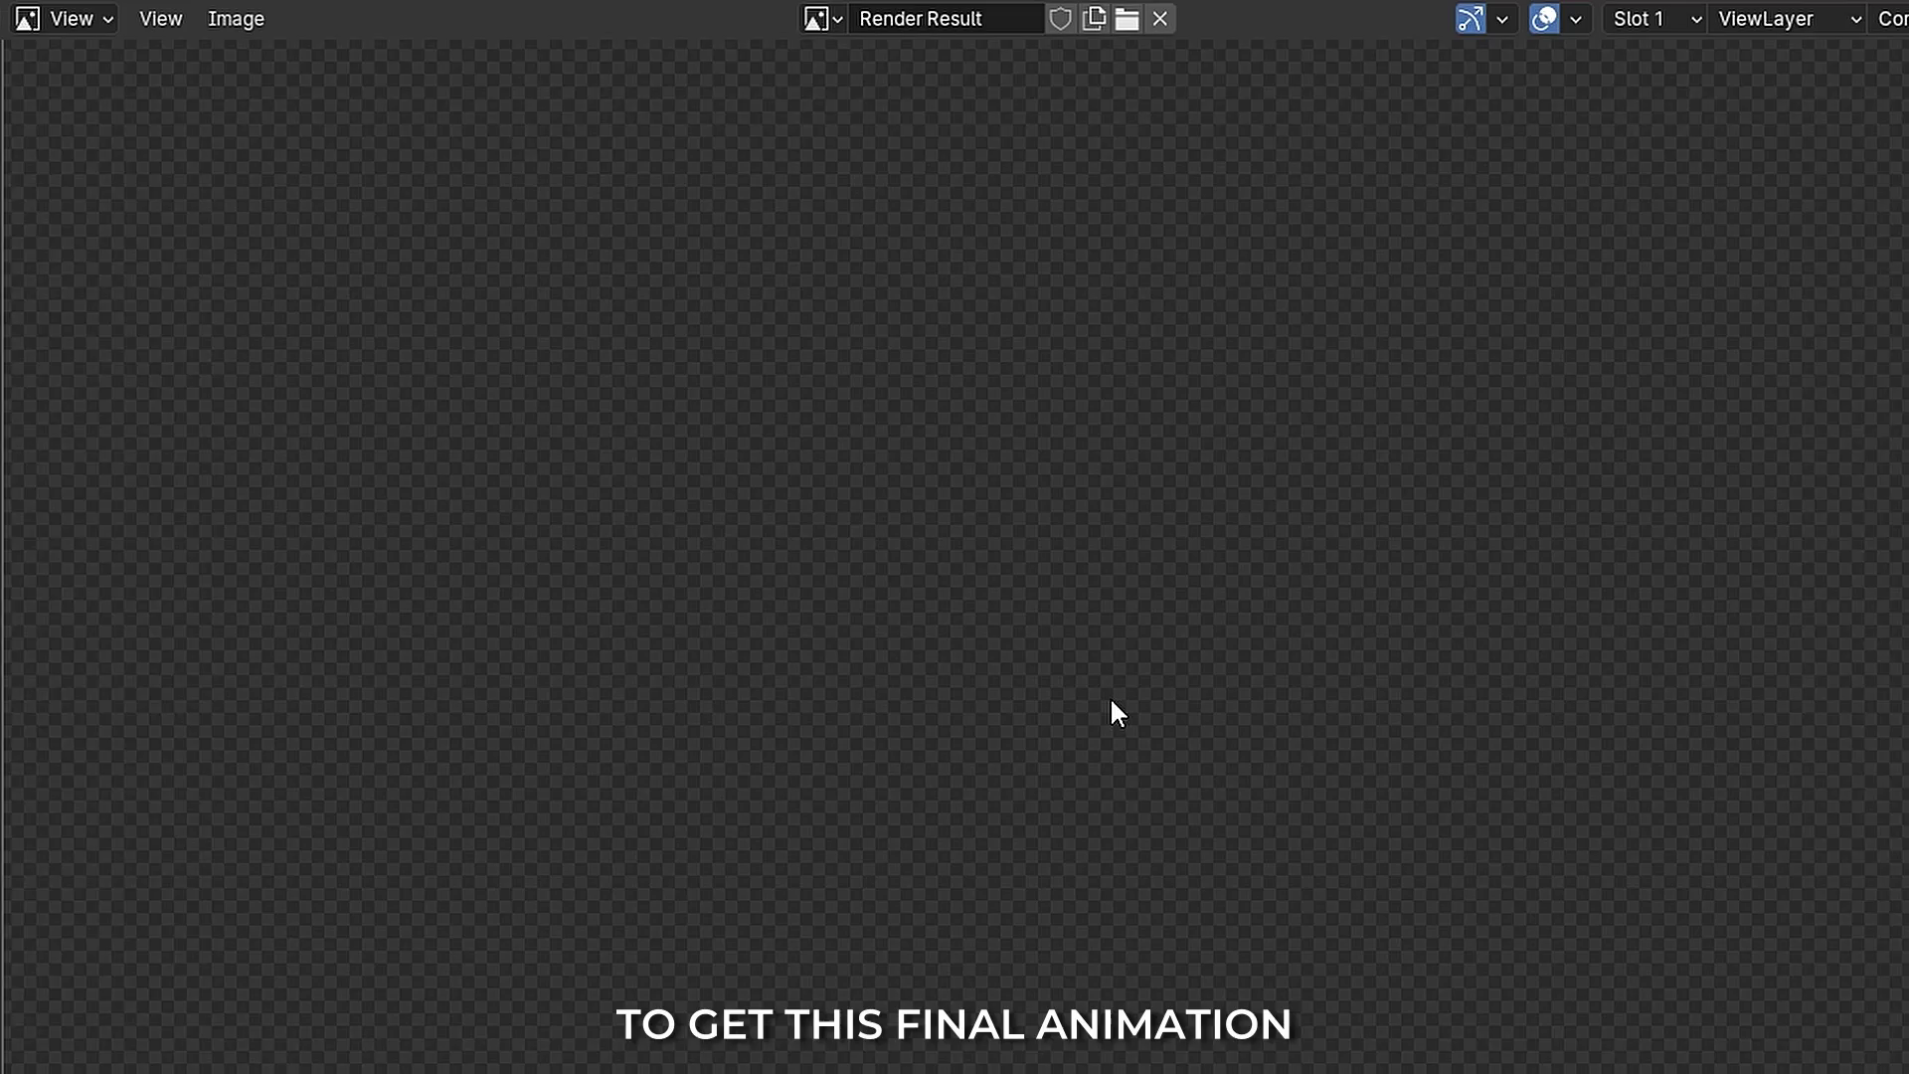
Step: View the whole frame of the render result
scroll(895, 657, "down", 2)
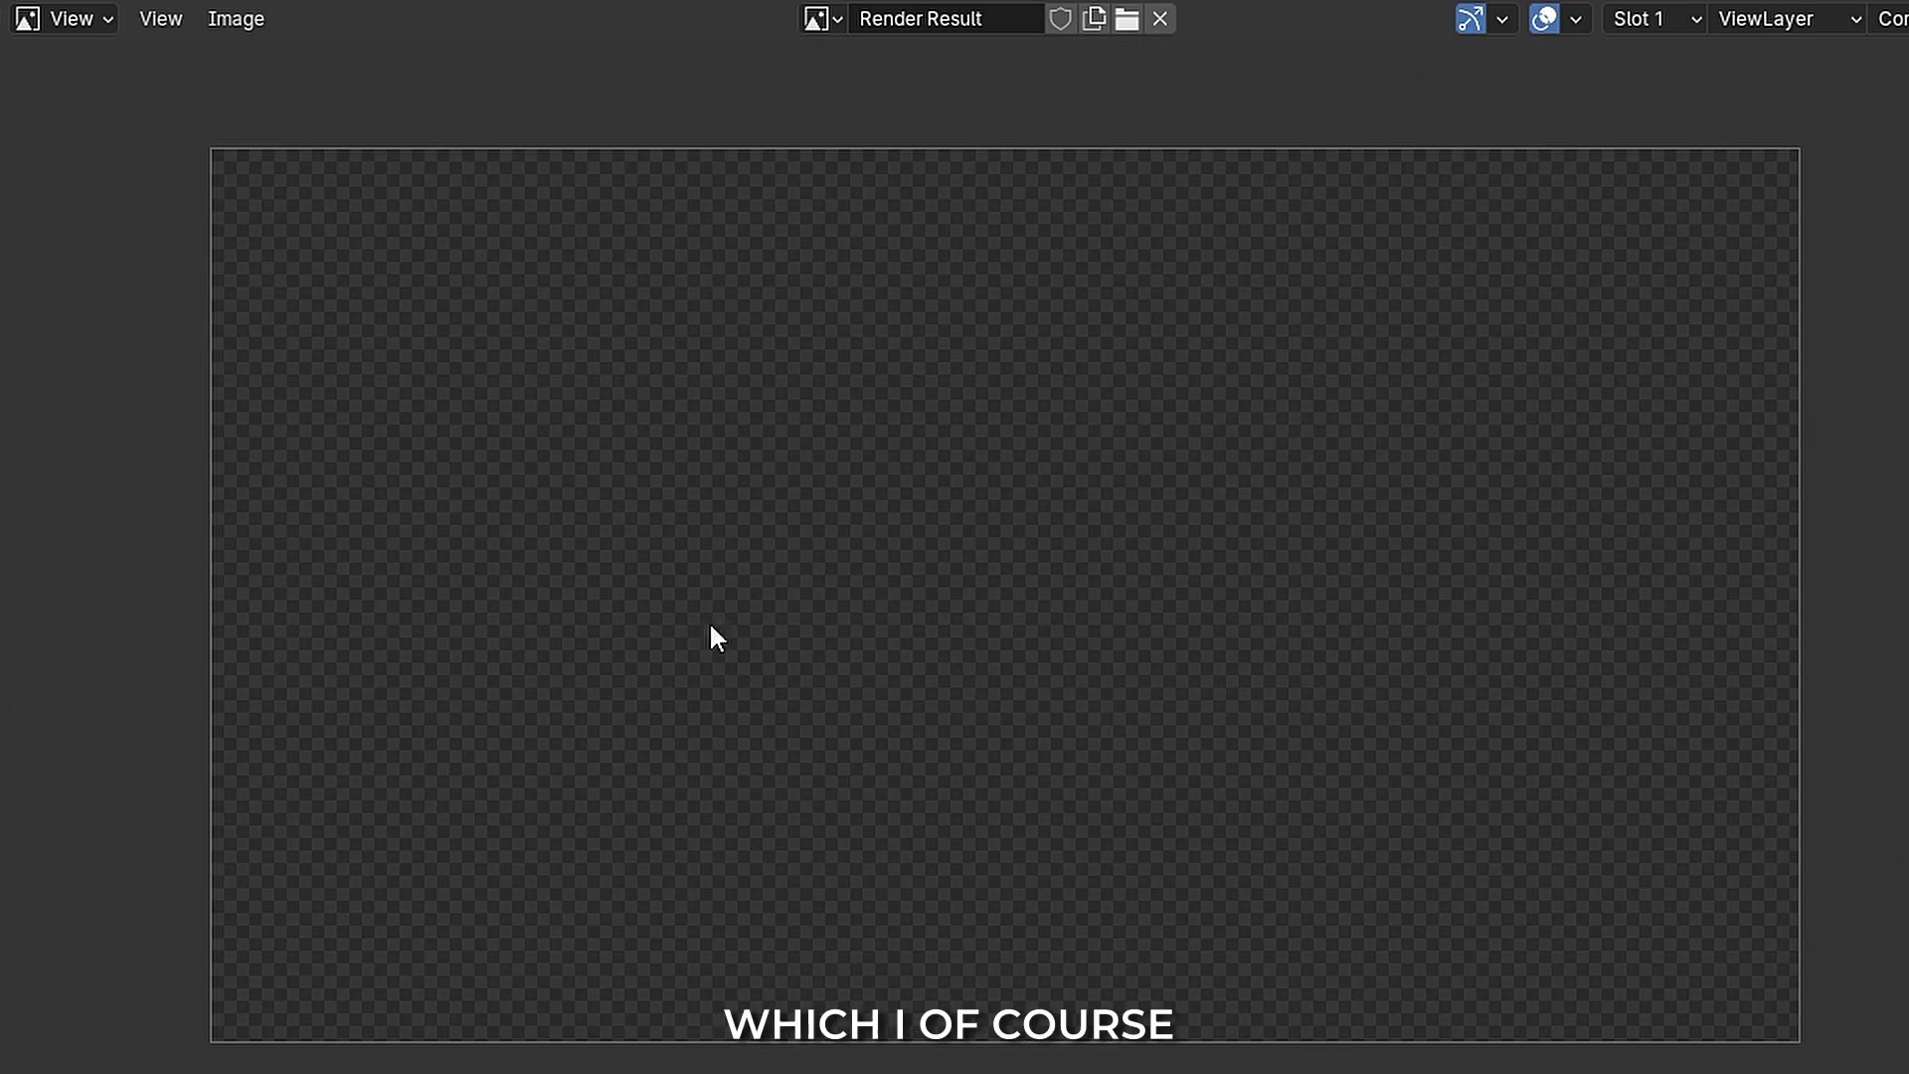